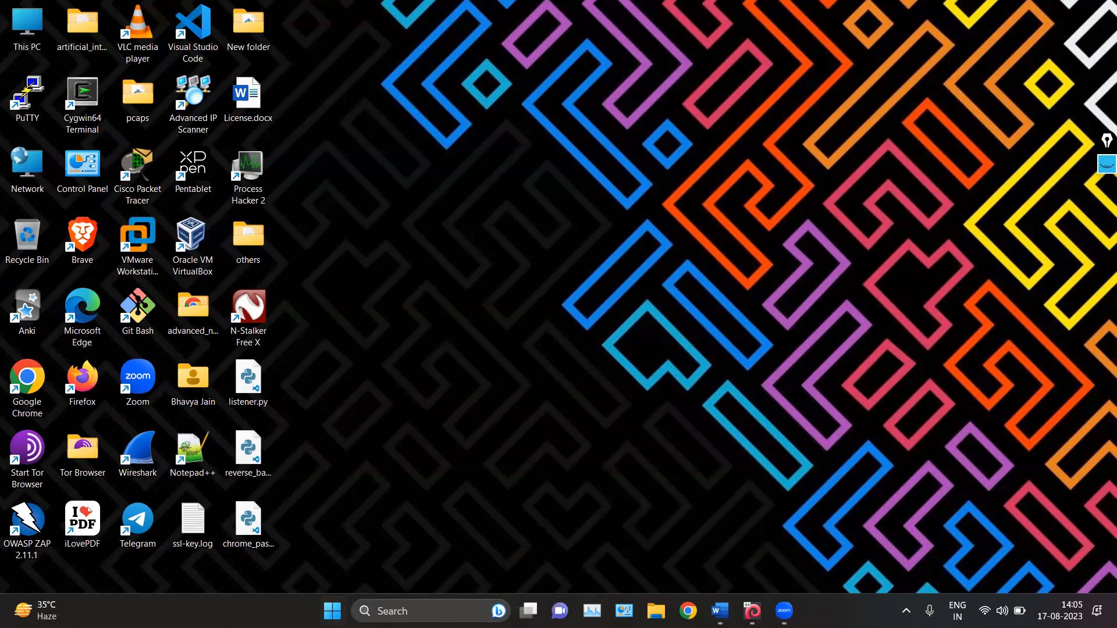
Switch to the wireshark_notes_1.docx document in Word and underline "open-source" in the Section 2 introduction with the annotation pen
{"action": "key", "text": "alt+Tab"}
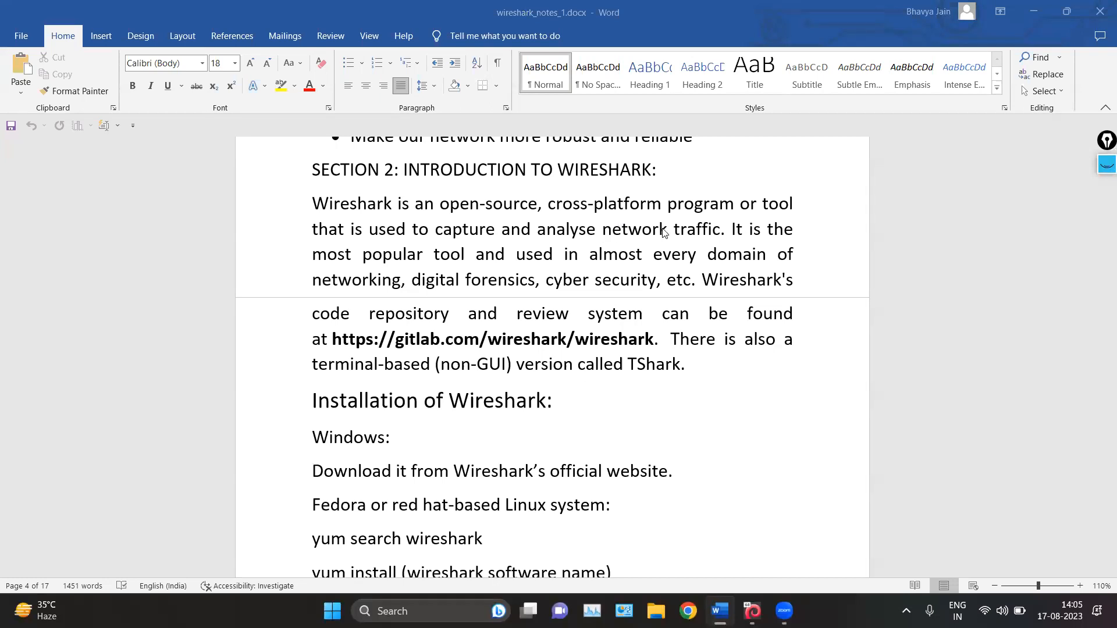
{"action": "left_click", "coordinate": [1106, 164]}
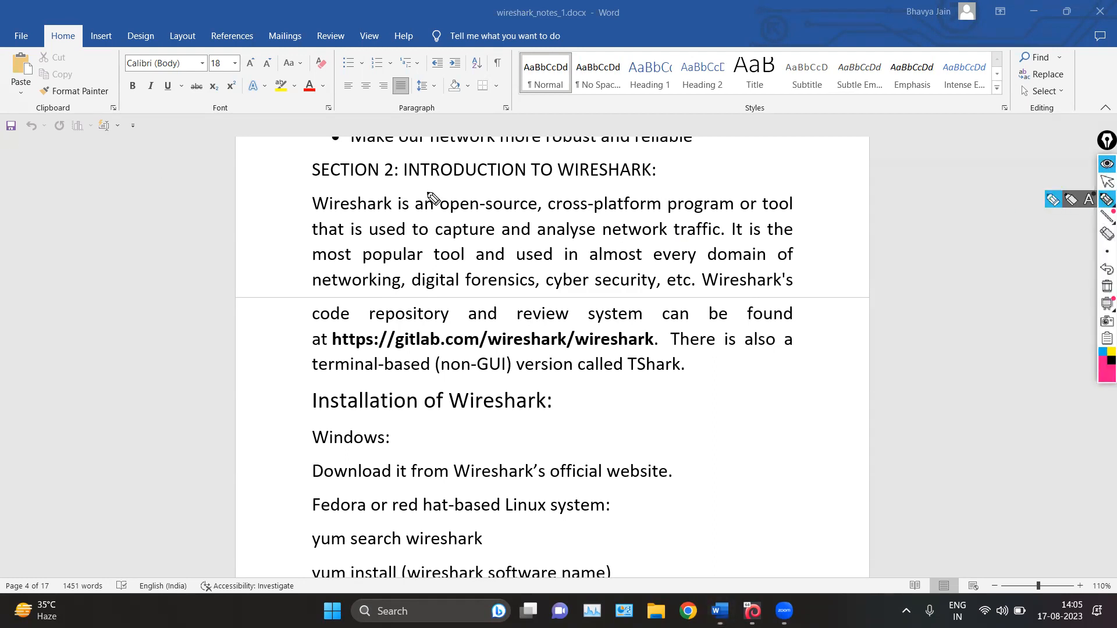
{"action": "mouse_move", "coordinate": [436, 190]}
{"action": "left_mouse_down"}
{"action": "mouse_move", "coordinate": [498, 217]}
{"action": "mouse_move", "coordinate": [530, 216]}
{"action": "mouse_move", "coordinate": [538, 192]}
{"action": "left_mouse_up"}
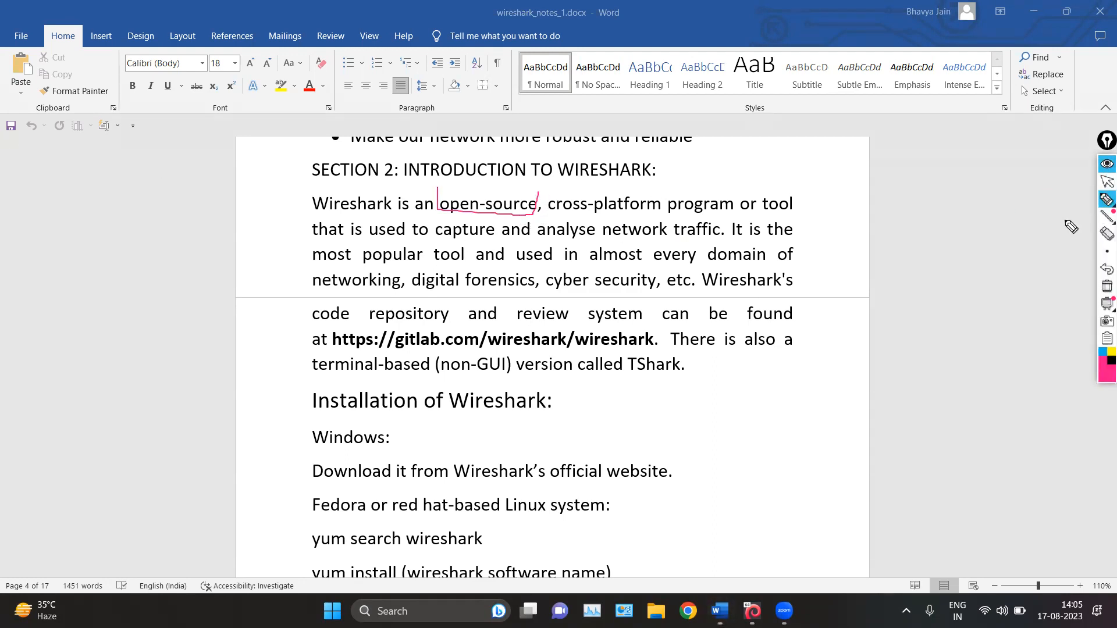
{"action": "left_click", "coordinate": [1107, 181]}
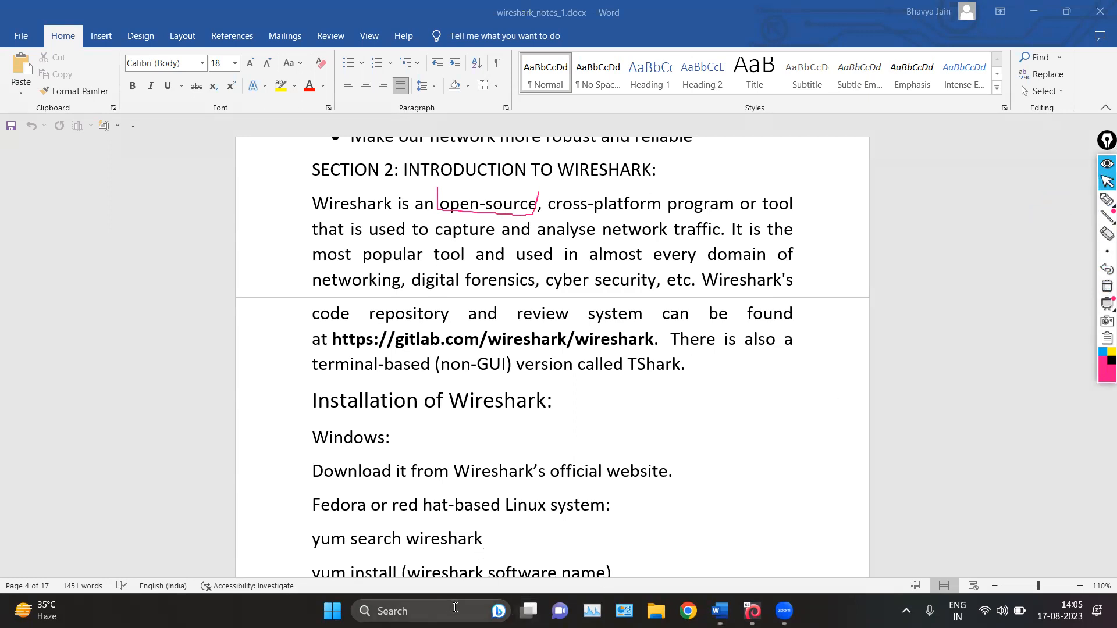
Open a blank Notepad window and clear the pen mark from the screen
{"action": "key", "text": "super"}
{"action": "type", "text": "notepad++"}
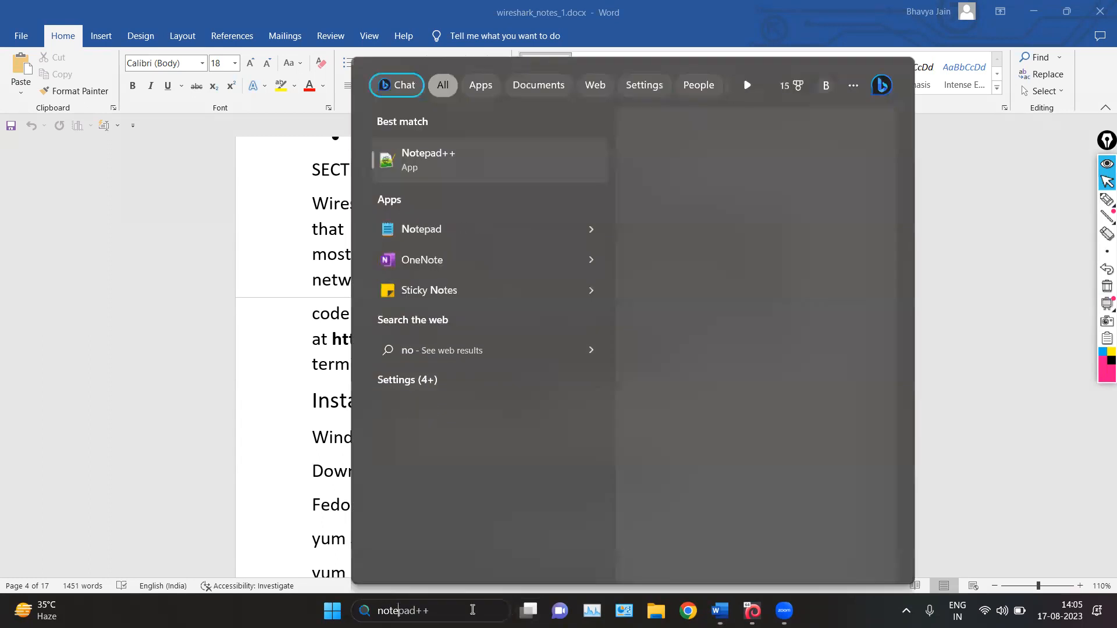
{"action": "left_click", "coordinate": [424, 230]}
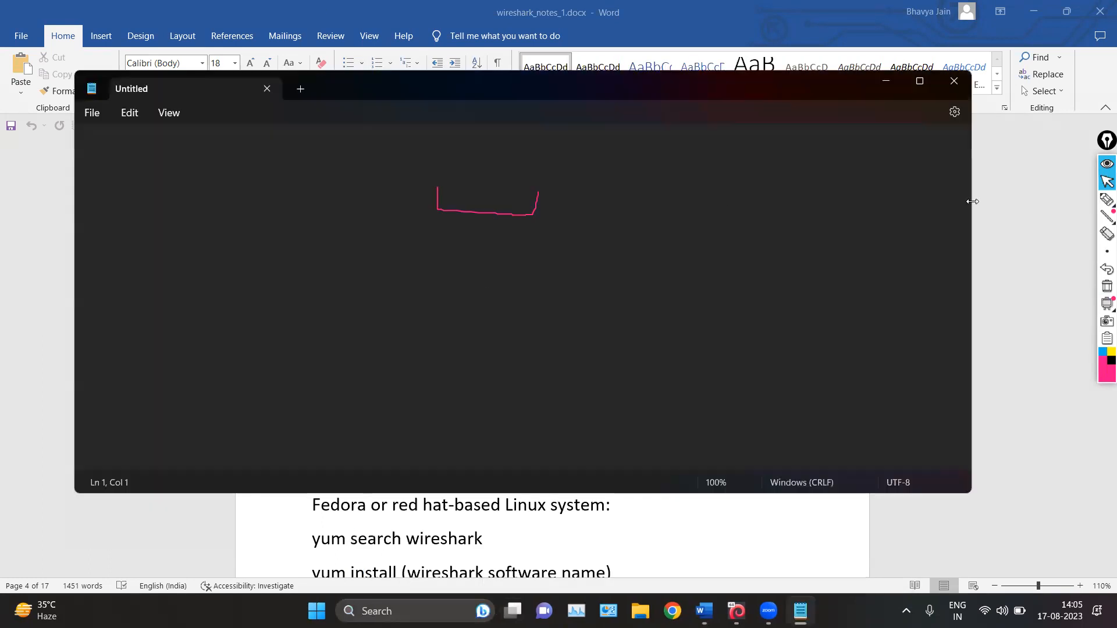
{"action": "left_click", "coordinate": [1106, 286]}
Write the heading "Three types of softwares:" in enlarged view, followed by the lines Open-source, Freeware and Paid
{"action": "type", "text": "Three"}
{"action": "scroll", "coordinate": [657, 252], "scroll_direction": "up", "scroll_amount": 6}
{"action": "type", "text": "types of softwares:"}
{"action": "key", "text": "Return"}
{"action": "type", "text": "Open-"}
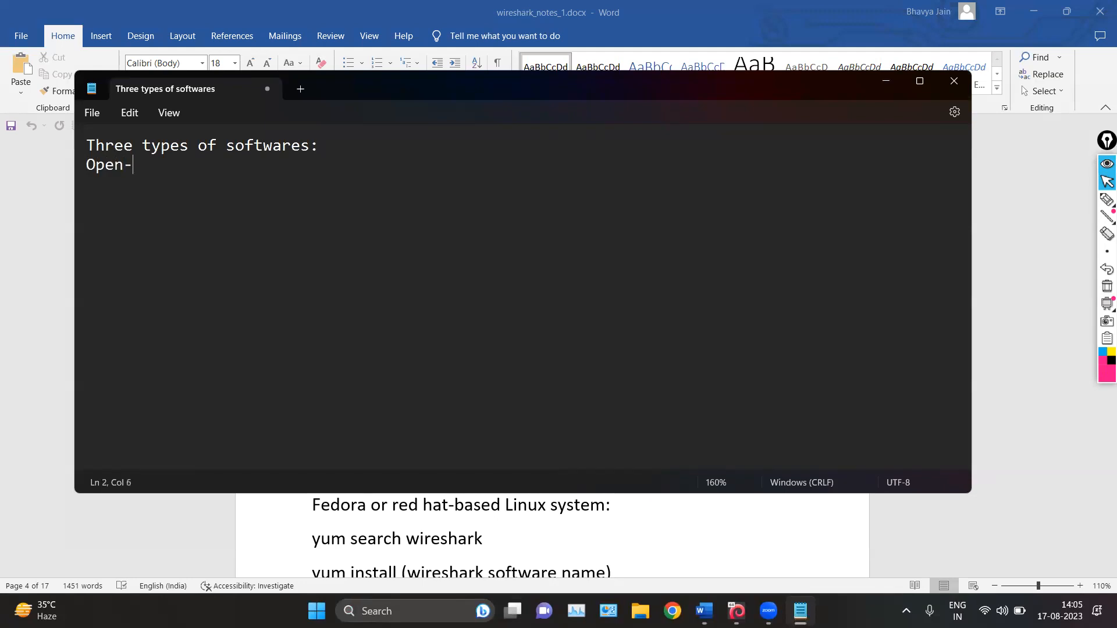
{"action": "type", "text": "source"}
{"action": "key", "text": "Return"}
{"action": "type", "text": "Freeware"}
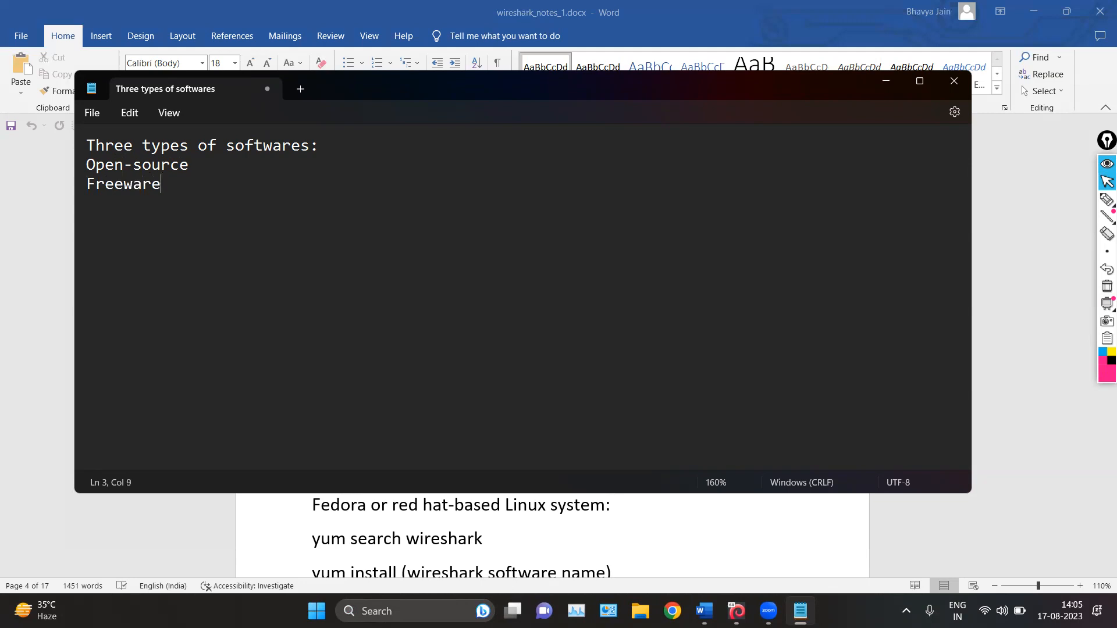
{"action": "key", "text": "Return"}
{"action": "type", "text": "Paid"}
Return to the Word notes and highlight the GitLab repository address in the Wireshark introduction
{"action": "left_click", "coordinate": [214, 168]}
{"action": "left_click", "coordinate": [890, 80]}
{"action": "left_click_drag", "start_coordinate": [335, 340], "coordinate": [653, 340]}
{"action": "left_click", "coordinate": [553, 400]}
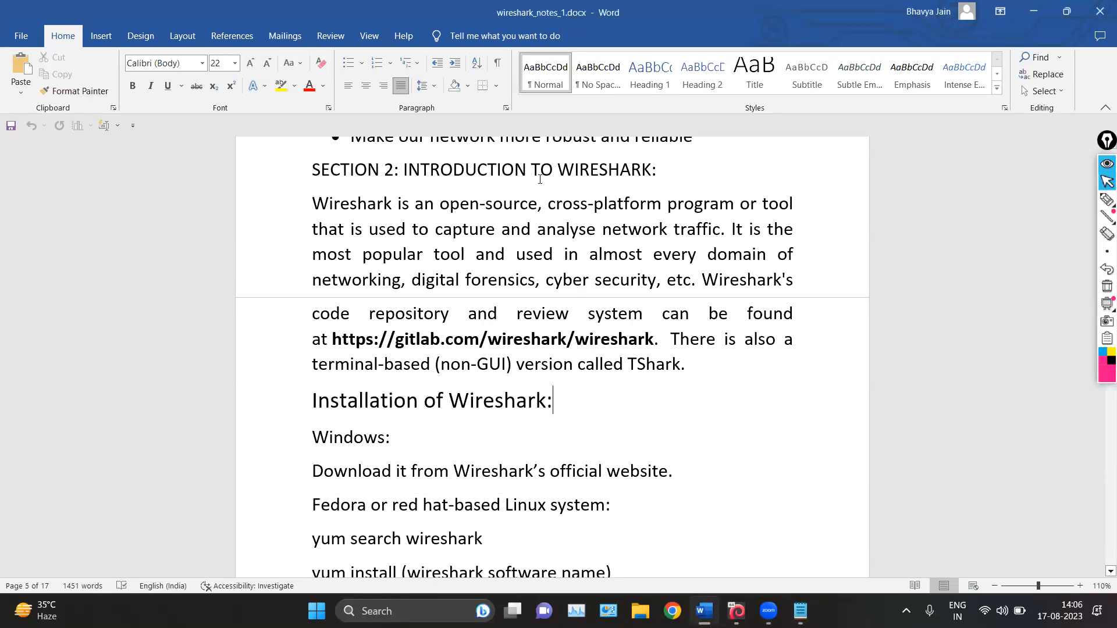
Go back to Notepad and highlight the Freeware and Paid entries, finishing with the whole software types list
{"action": "left_click", "coordinate": [801, 610]}
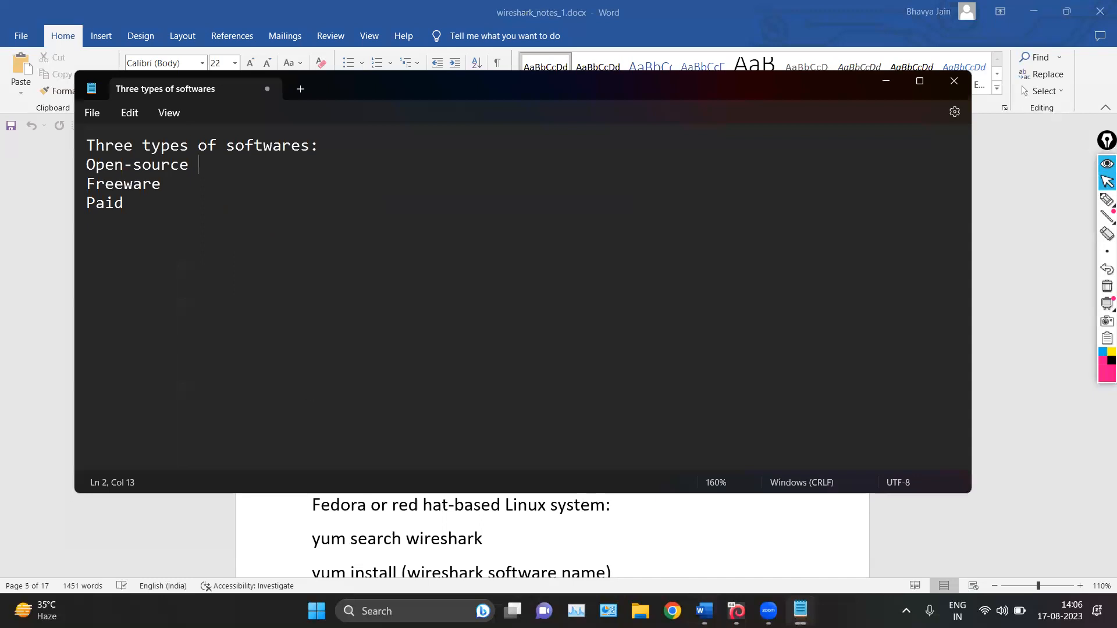
{"action": "left_click_drag", "start_coordinate": [177, 184], "coordinate": [80, 180]}
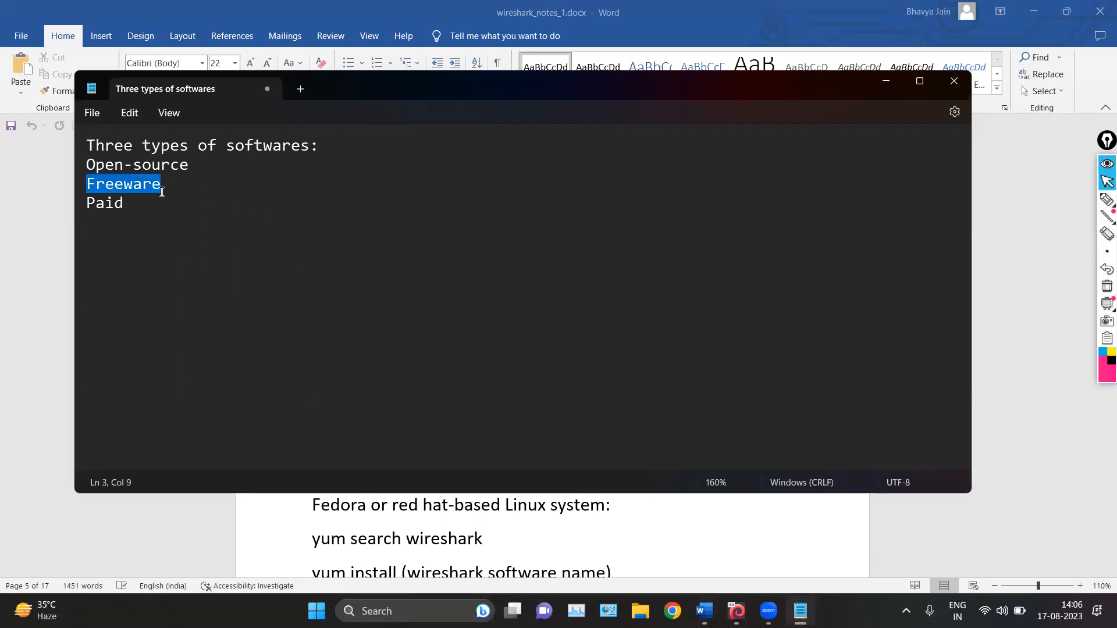
{"action": "left_click", "coordinate": [281, 192]}
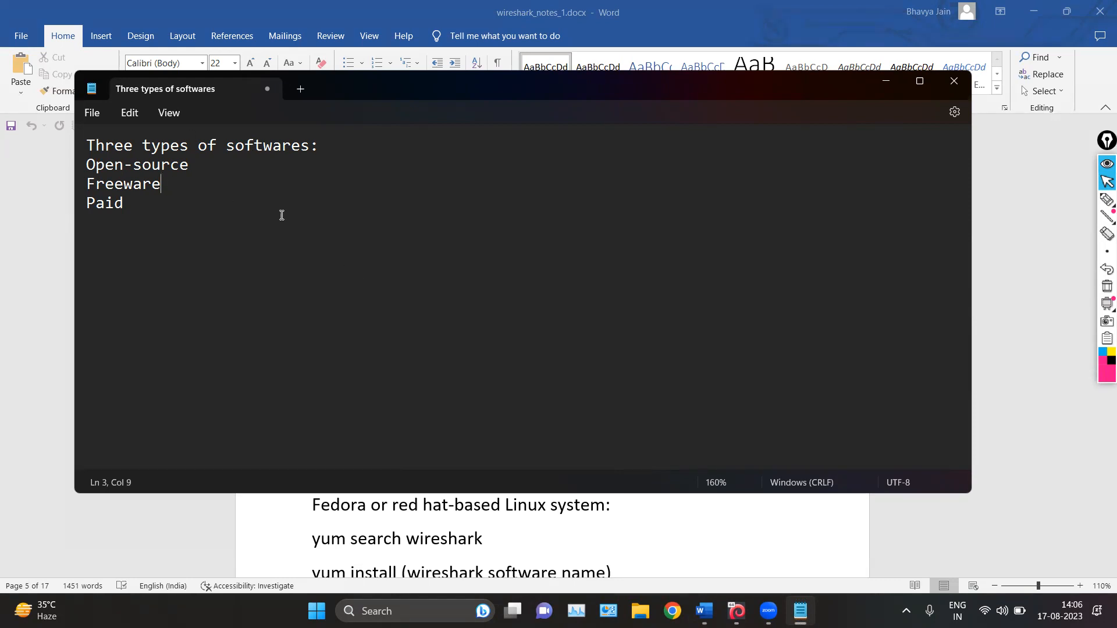
{"action": "double_click", "coordinate": [130, 207]}
{"action": "left_click", "coordinate": [214, 215]}
{"action": "left_click_drag", "start_coordinate": [82, 150], "coordinate": [151, 204]}
{"action": "left_click", "coordinate": [189, 199]}
{"action": "left_click", "coordinate": [886, 81]}
{"action": "left_click_drag", "start_coordinate": [440, 203], "coordinate": [541, 202]}
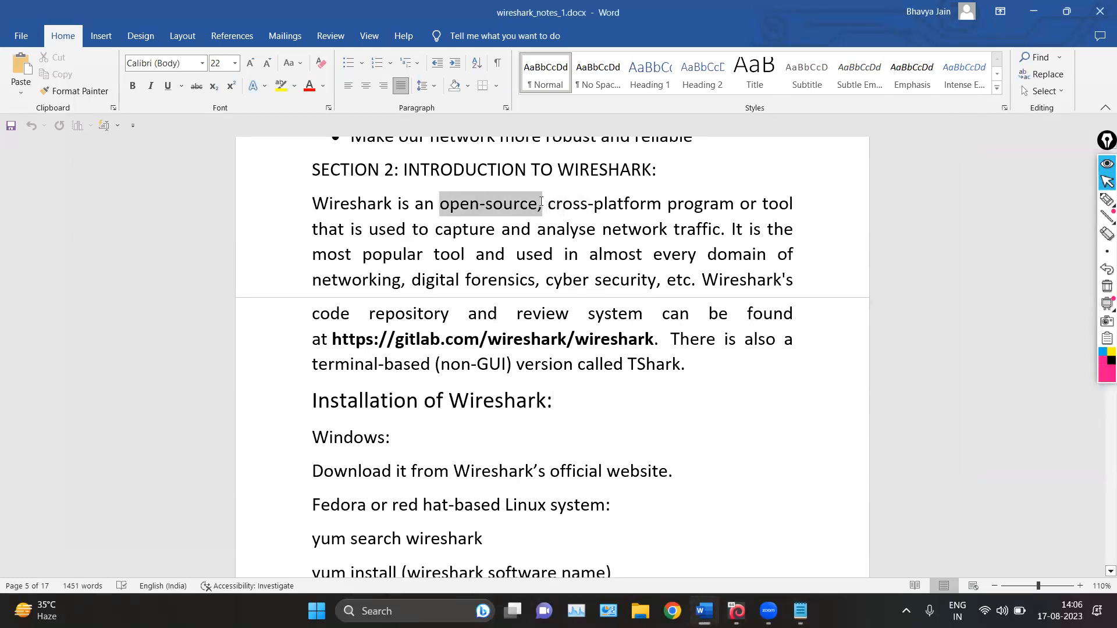
{"action": "left_click_drag", "start_coordinate": [332, 335], "coordinate": [647, 333]}
{"action": "key", "text": "ctrl+c"}
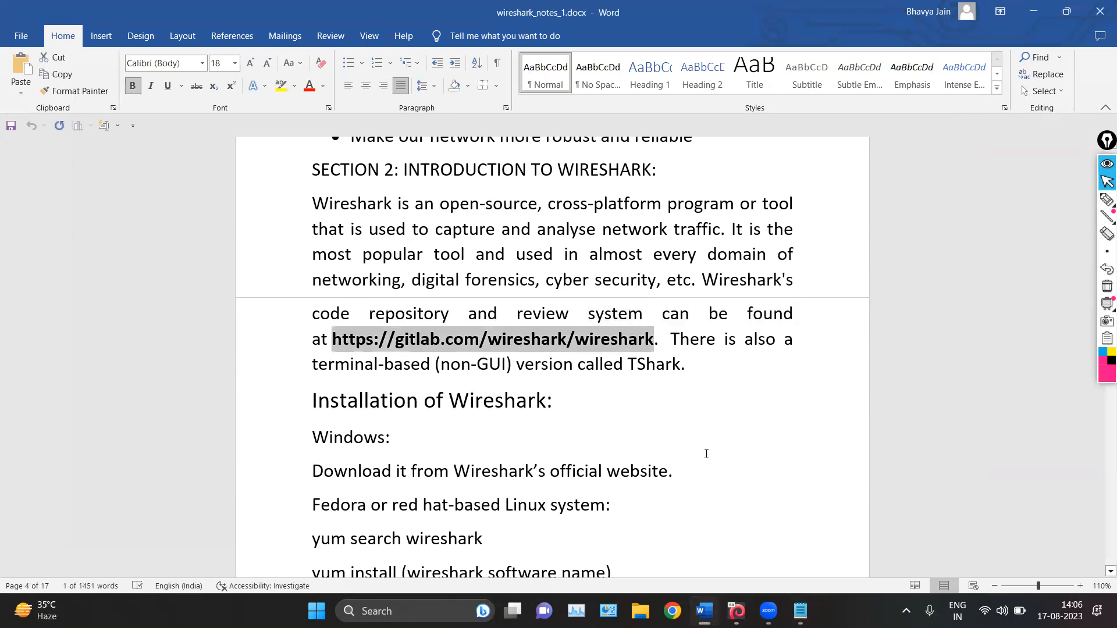
{"action": "left_click", "coordinate": [506, 532]}
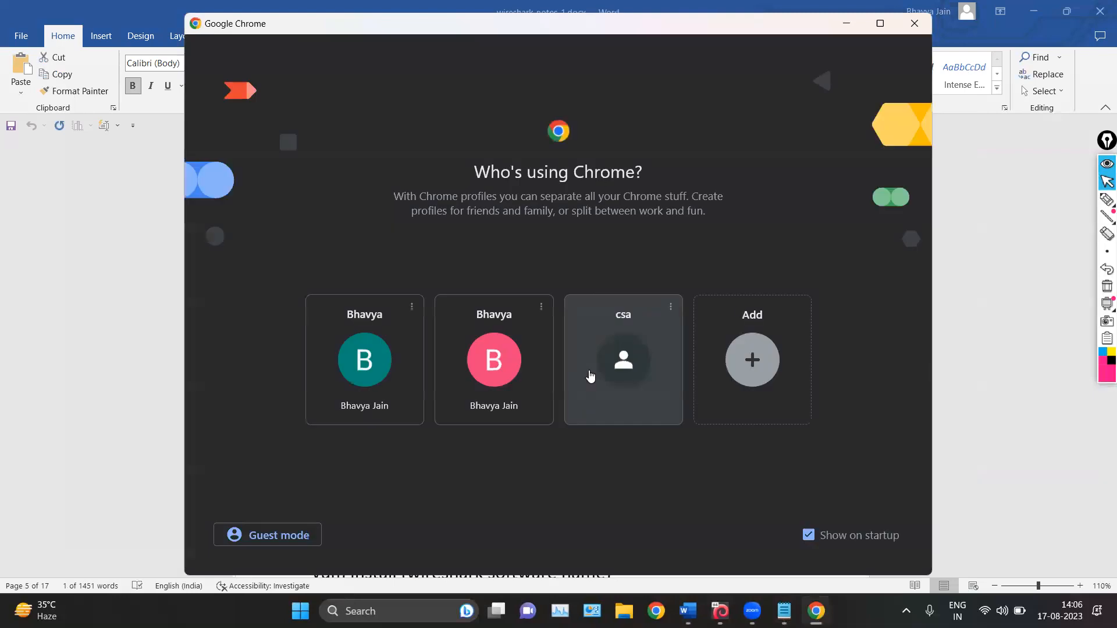
{"action": "left_click", "coordinate": [588, 375]}
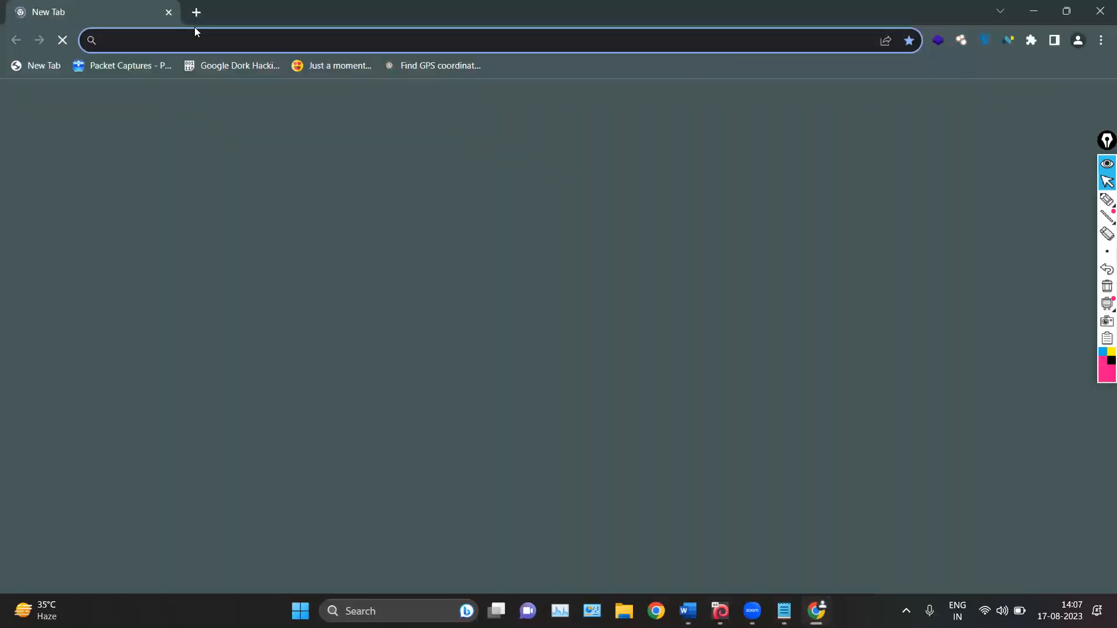
{"action": "key", "text": "ctrl+v"}
{"action": "key", "text": "Return"}
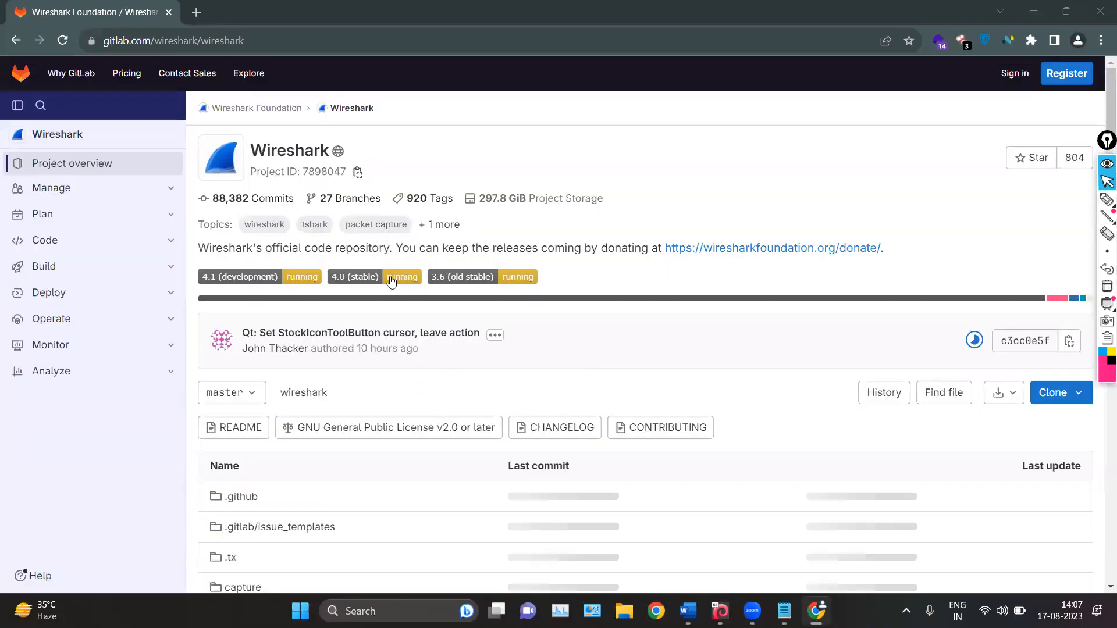
Examine the Wireshark project page's web address and its list of source folders and files
{"action": "scroll", "coordinate": [391, 280], "scroll_direction": "down", "scroll_amount": 7}
{"action": "scroll", "coordinate": [297, 374], "scroll_direction": "up", "scroll_amount": 8}
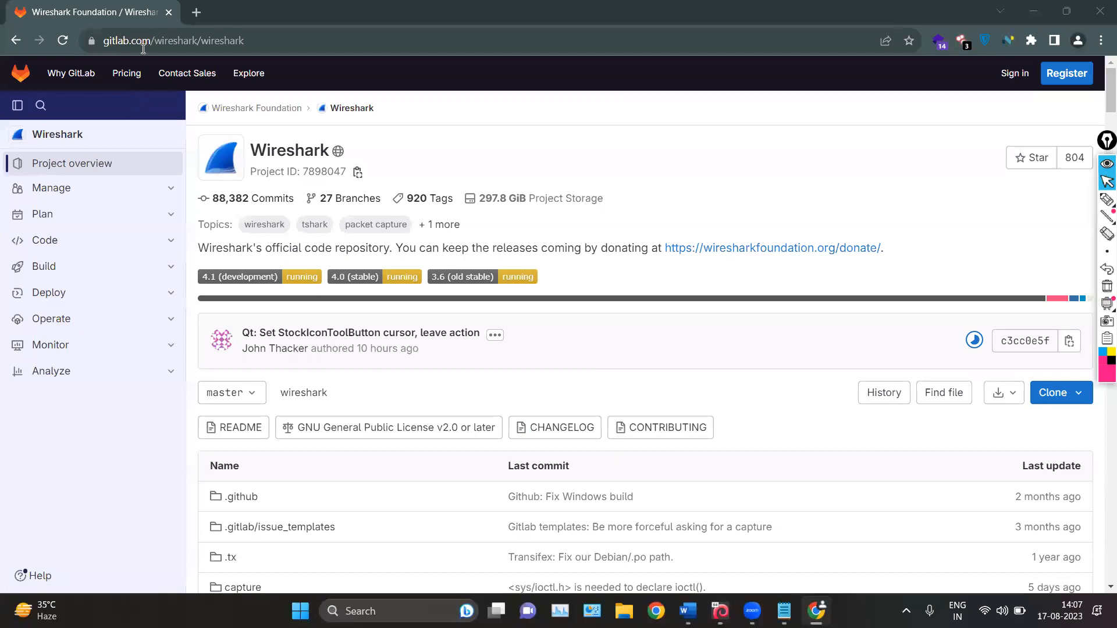
{"action": "left_click", "coordinate": [109, 40]}
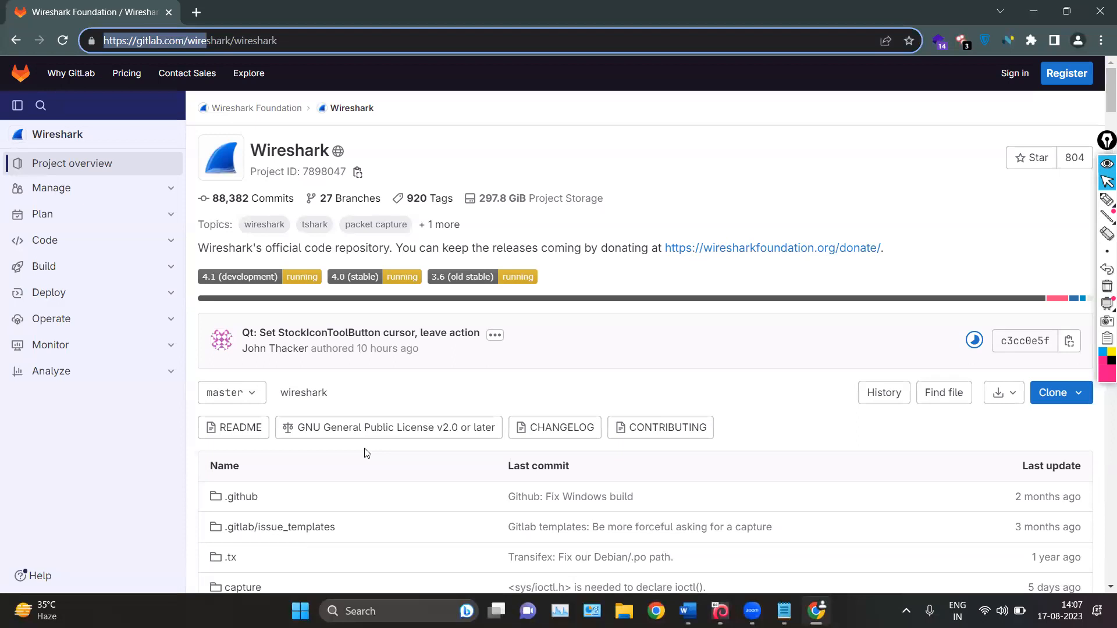
{"action": "scroll", "coordinate": [339, 358], "scroll_direction": "down", "scroll_amount": 10}
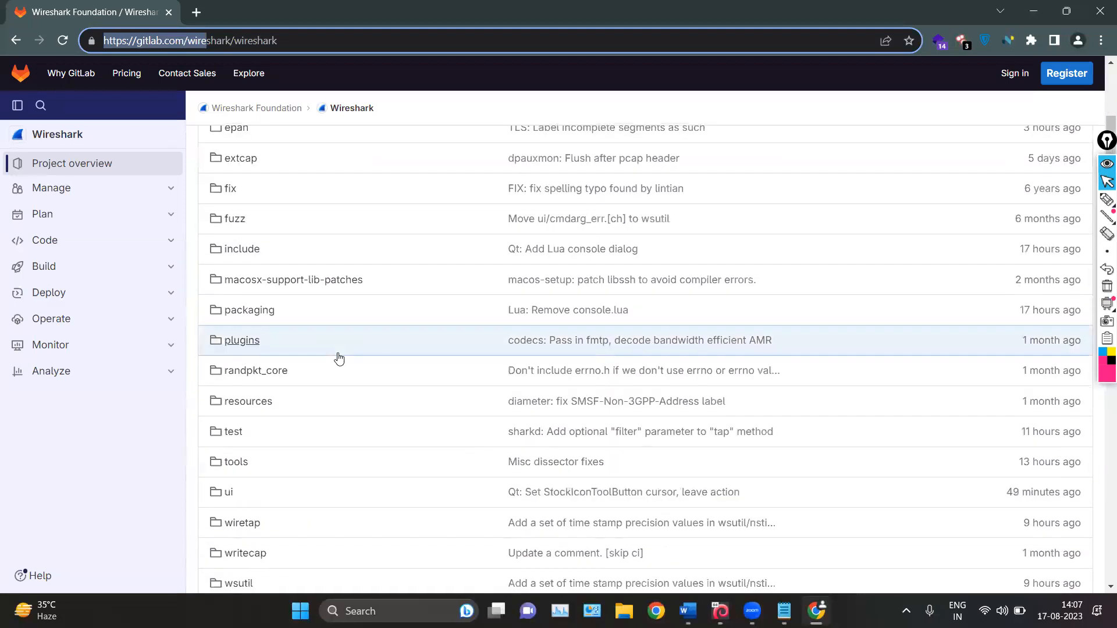
{"action": "scroll", "coordinate": [339, 358], "scroll_direction": "down", "scroll_amount": 8}
{"action": "scroll", "coordinate": [339, 357], "scroll_direction": "down", "scroll_amount": 5}
Switch to Notepad and add the line "Languages from which the wireshark is made up of" below the software types, separated by blank lines
{"action": "key", "text": "alt+Tab"}
{"action": "key", "text": "Return"}
{"action": "key", "text": "Return"}
{"action": "key", "text": "Return"}
{"action": "type", "text": "Languages"}
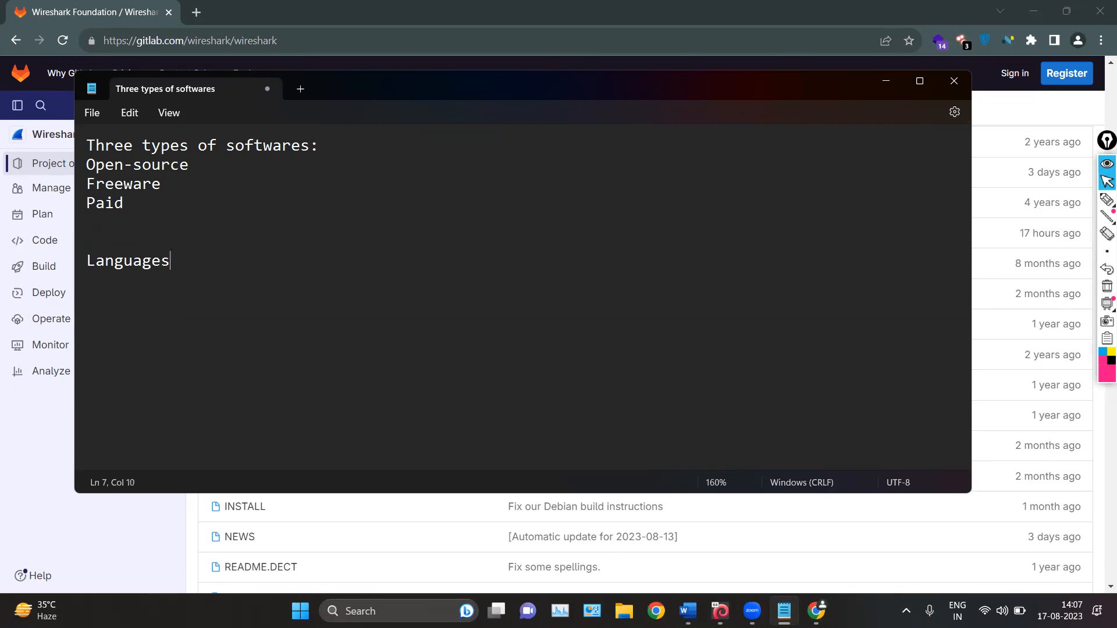
{"action": "type", "text": " from wgui"}
{"action": "key", "text": "BackSpace"}
{"action": "key", "text": "BackSpace"}
{"action": "key", "text": "BackSpace"}
{"action": "type", "text": "gi"}
{"action": "key", "text": "BackSpace"}
{"action": "key", "text": "BackSpace"}
{"action": "type", "text": "hic"}
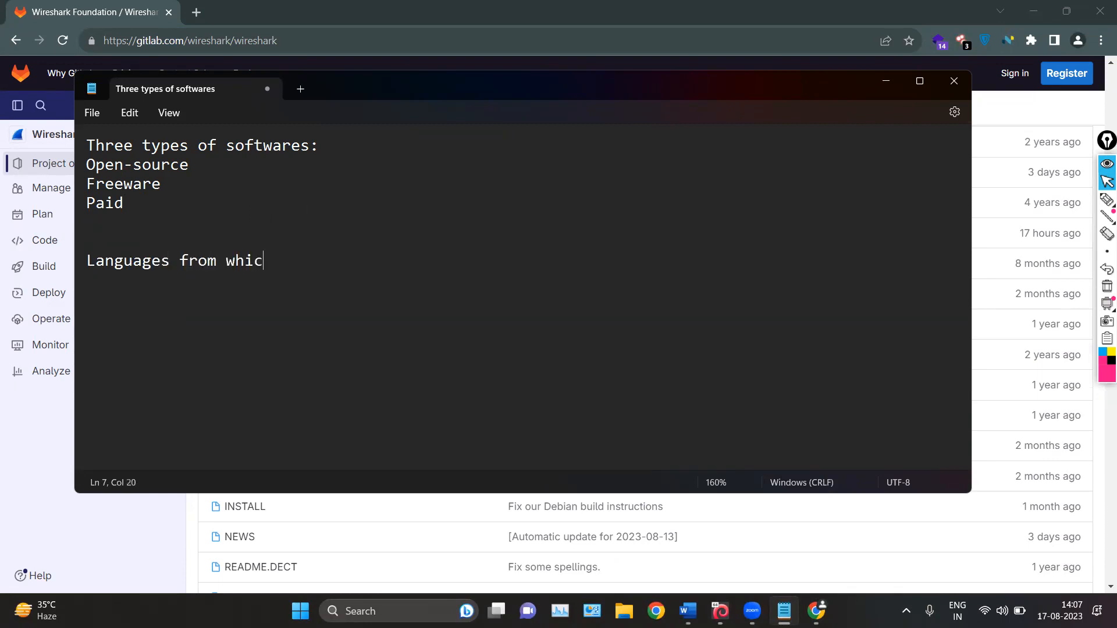
{"action": "type", "text": "h the wireshark is made"}
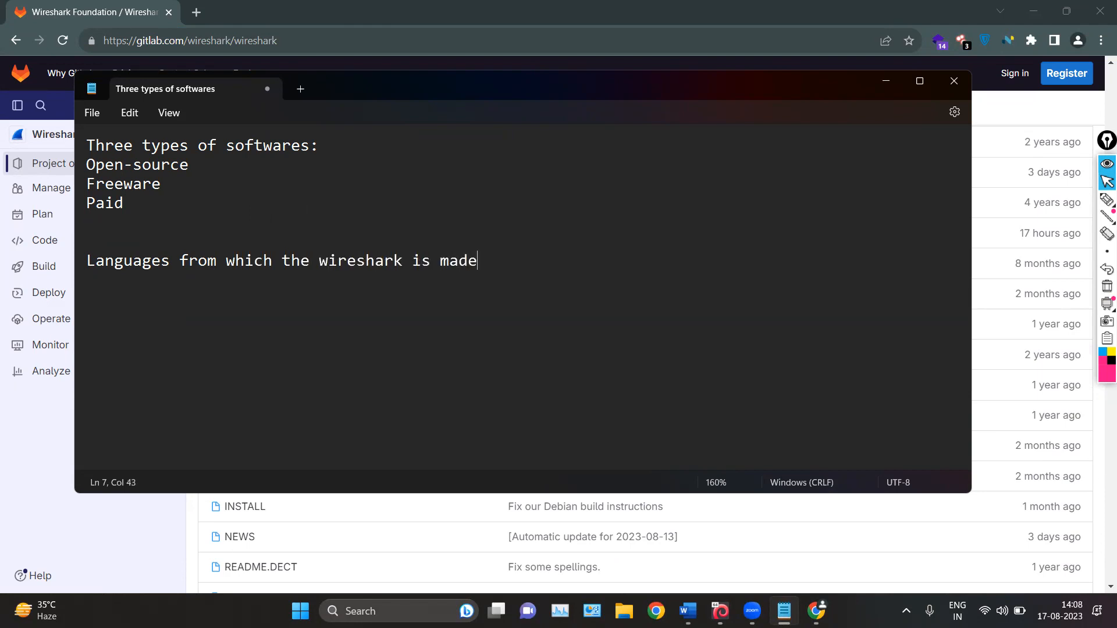
{"action": "type", "text": " up of: C, c++, Lua"}
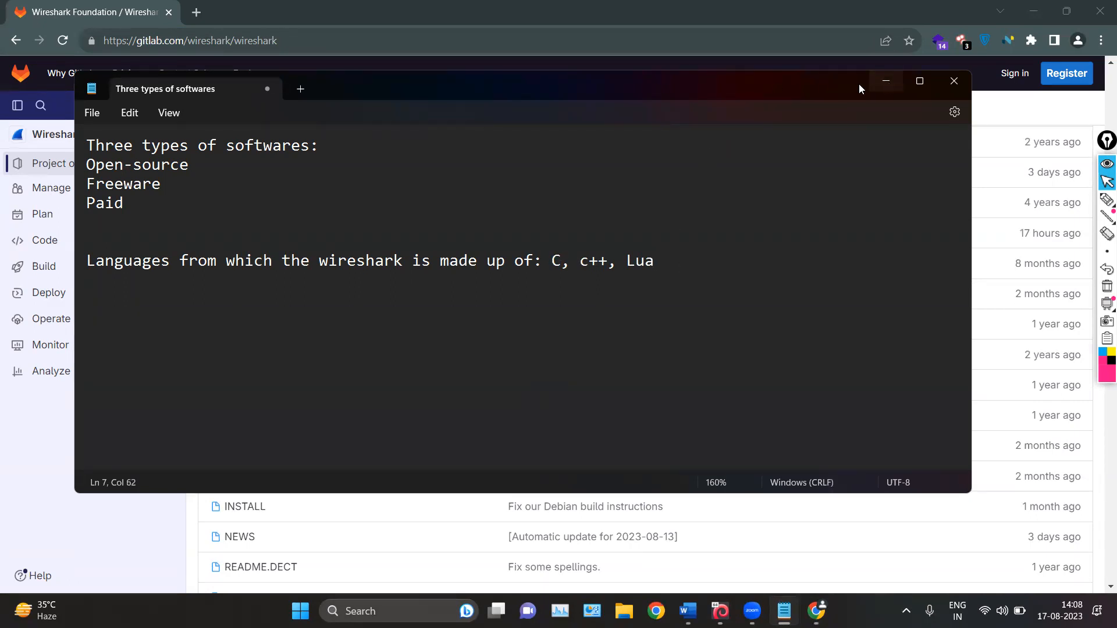
Return to the GitLab page in Chrome and examine the C source and header files in the repository listing
{"action": "left_click", "coordinate": [885, 81]}
{"action": "scroll", "coordinate": [389, 374], "scroll_direction": "down", "scroll_amount": 10}
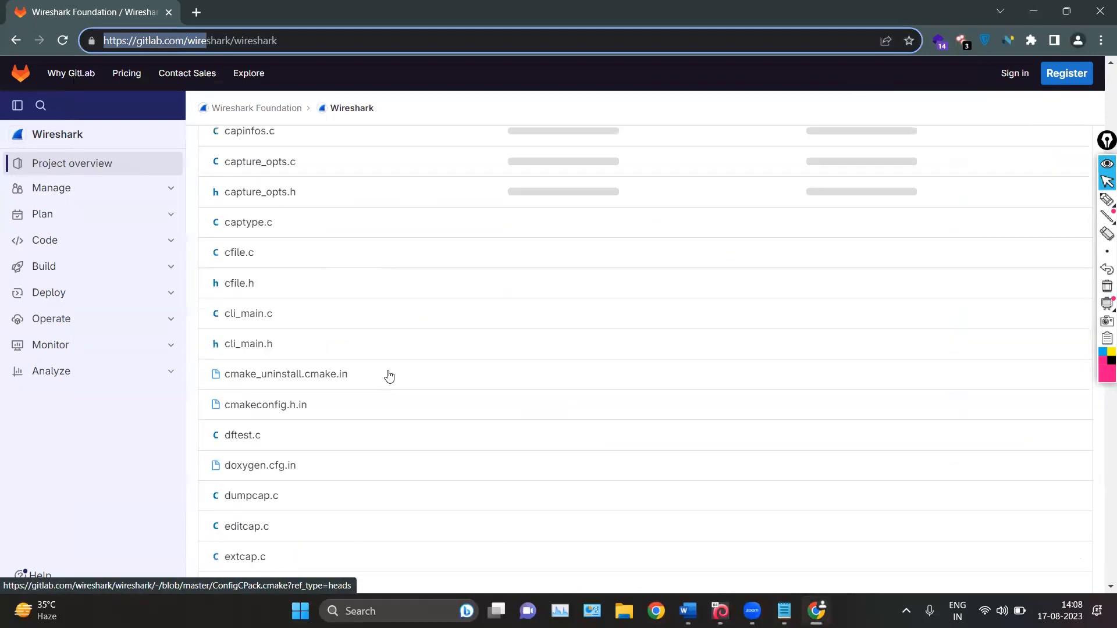
{"action": "scroll", "coordinate": [389, 374], "scroll_direction": "down", "scroll_amount": 6}
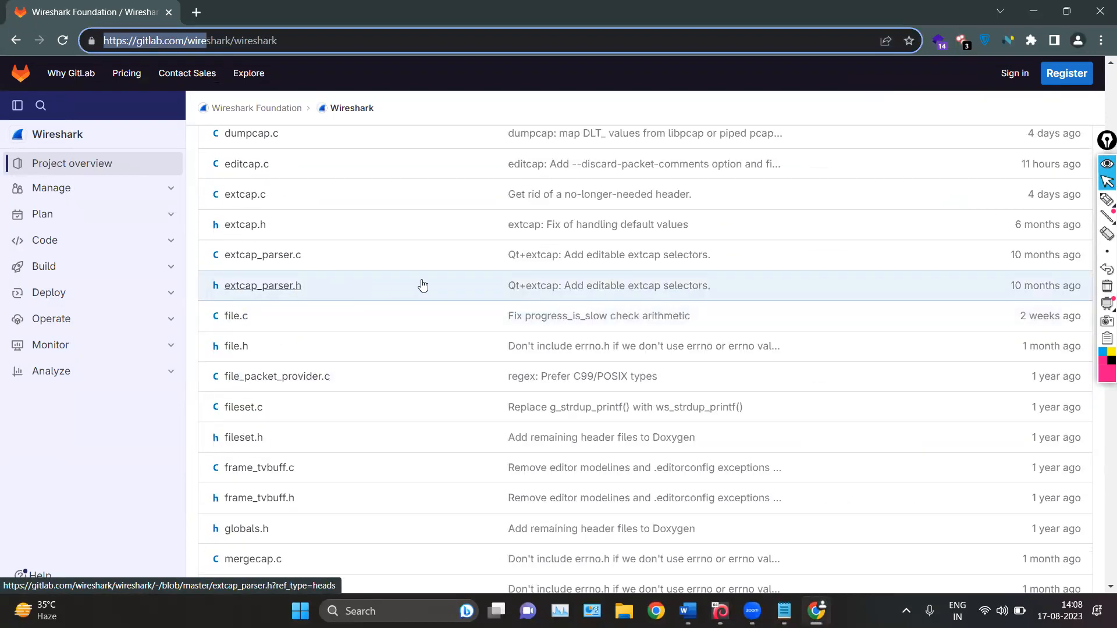
{"action": "scroll", "coordinate": [422, 285], "scroll_direction": "up", "scroll_amount": 8}
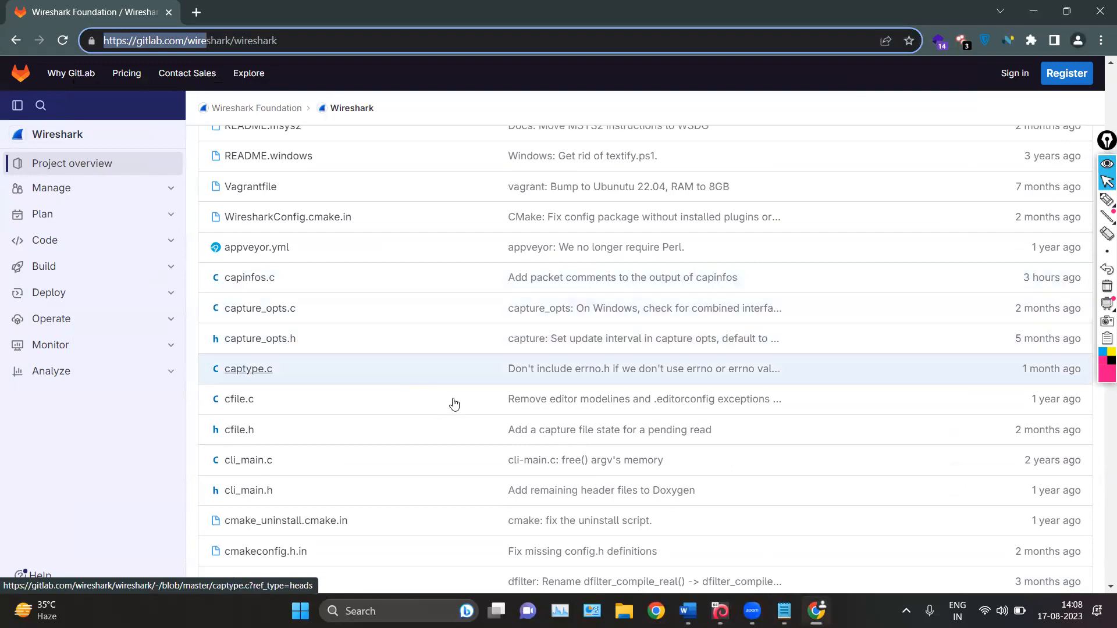
{"action": "scroll", "coordinate": [447, 407], "scroll_direction": "up", "scroll_amount": 15}
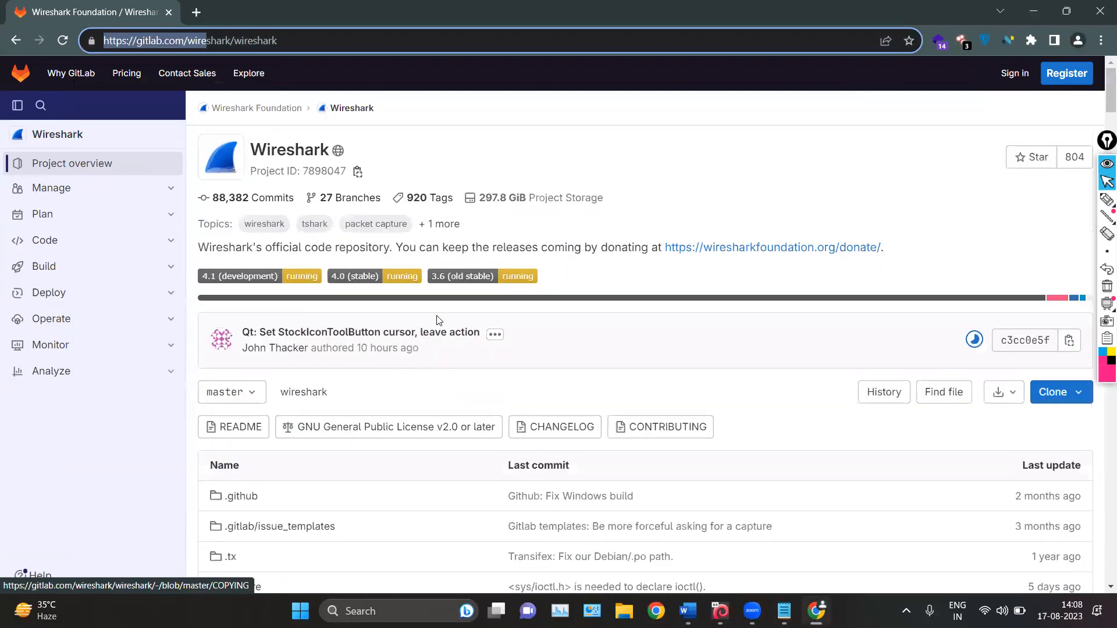
{"action": "scroll", "coordinate": [356, 336], "scroll_direction": "down", "scroll_amount": 8}
{"action": "scroll", "coordinate": [366, 337], "scroll_direction": "up", "scroll_amount": 8}
{"action": "scroll", "coordinate": [355, 332], "scroll_direction": "down", "scroll_amount": 2}
{"action": "scroll", "coordinate": [355, 333], "scroll_direction": "down", "scroll_amount": 9}
{"action": "scroll", "coordinate": [355, 332], "scroll_direction": "up", "scroll_amount": 11}
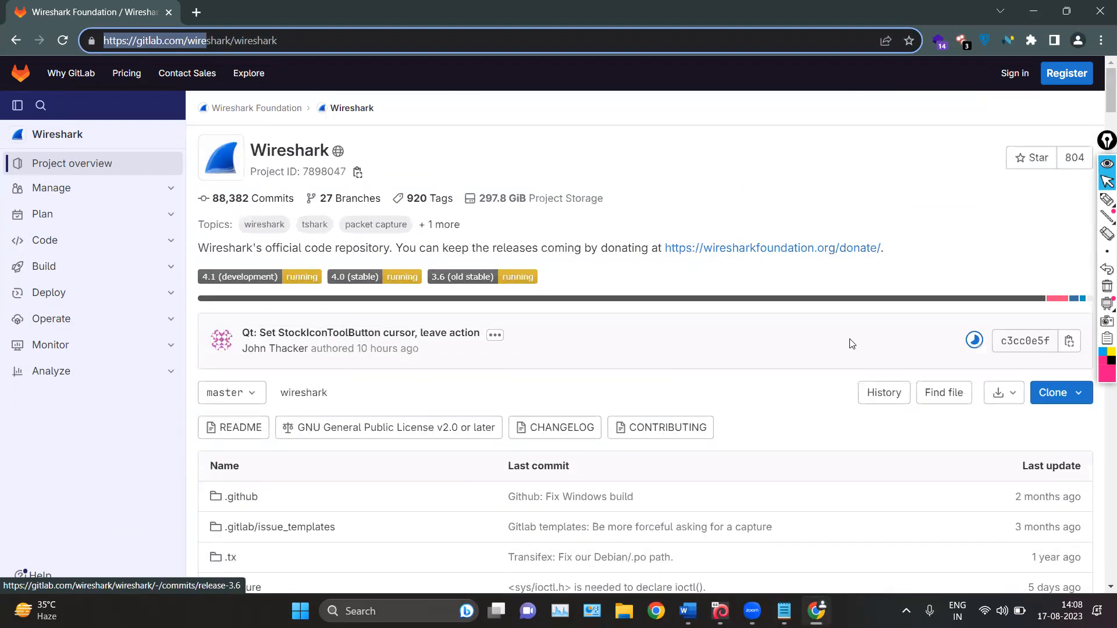
Circle the repository's source code download control with the annotation pen, then erase the mark
{"action": "left_click", "coordinate": [1107, 200]}
{"action": "mouse_move", "coordinate": [1018, 375]}
{"action": "left_mouse_down"}
{"action": "mouse_move", "coordinate": [995, 377]}
{"action": "mouse_move", "coordinate": [1026, 410]}
{"action": "mouse_move", "coordinate": [1018, 369]}
{"action": "left_mouse_up"}
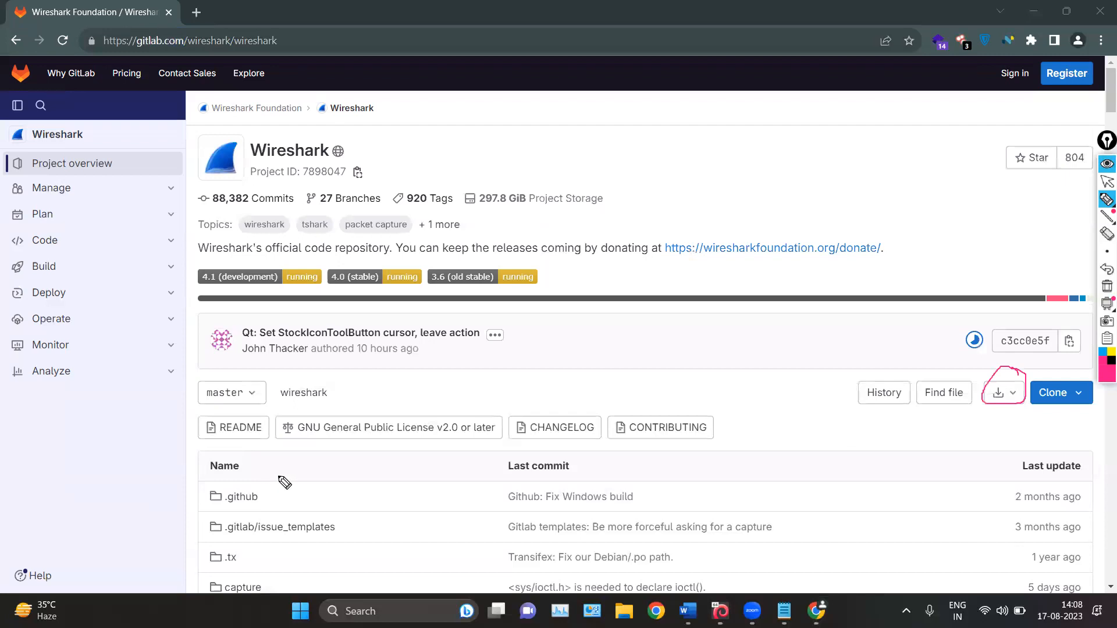
{"action": "left_click", "coordinate": [1105, 291]}
{"action": "left_click", "coordinate": [1107, 181]}
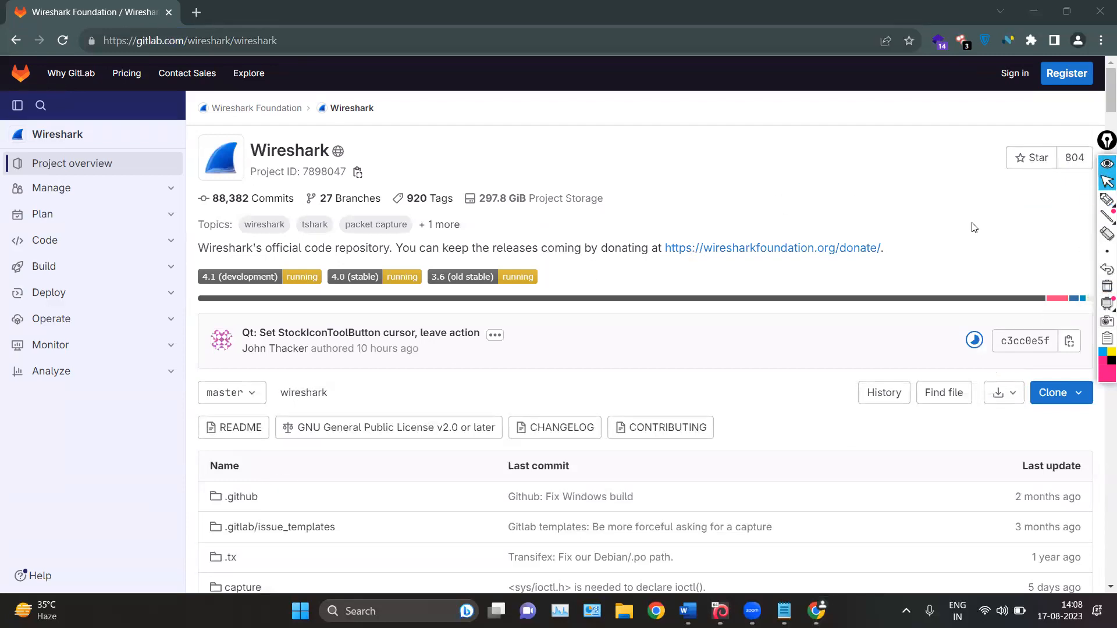
Return to the Word notes and highlight "cross-platform program" in the Wireshark introduction
{"action": "scroll", "coordinate": [431, 374], "scroll_direction": "down", "scroll_amount": 15}
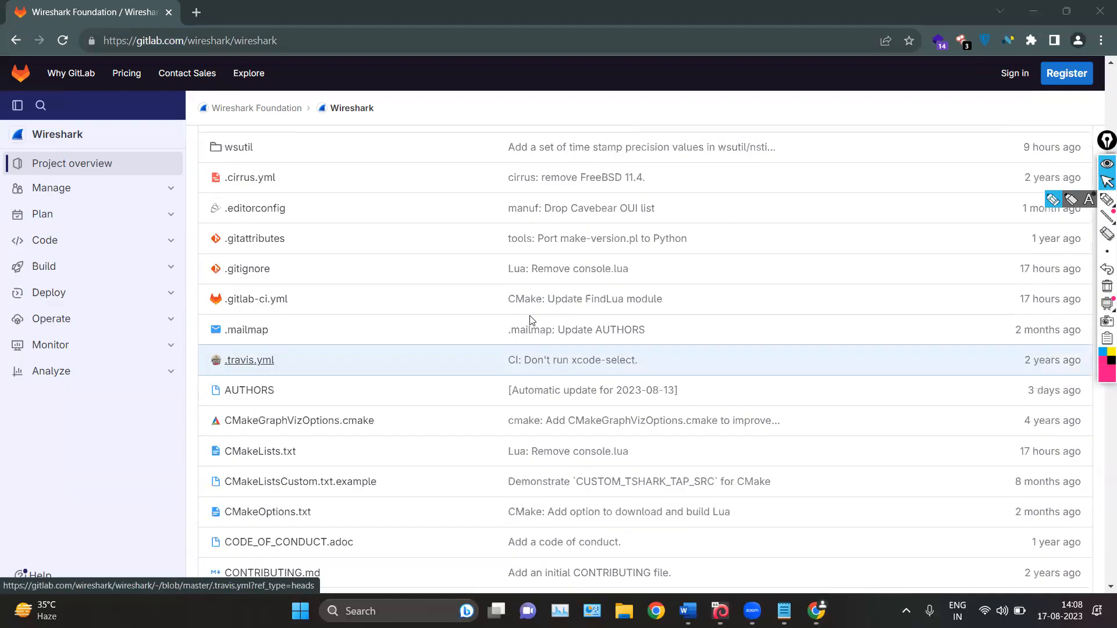
{"action": "left_click", "coordinate": [1019, 6]}
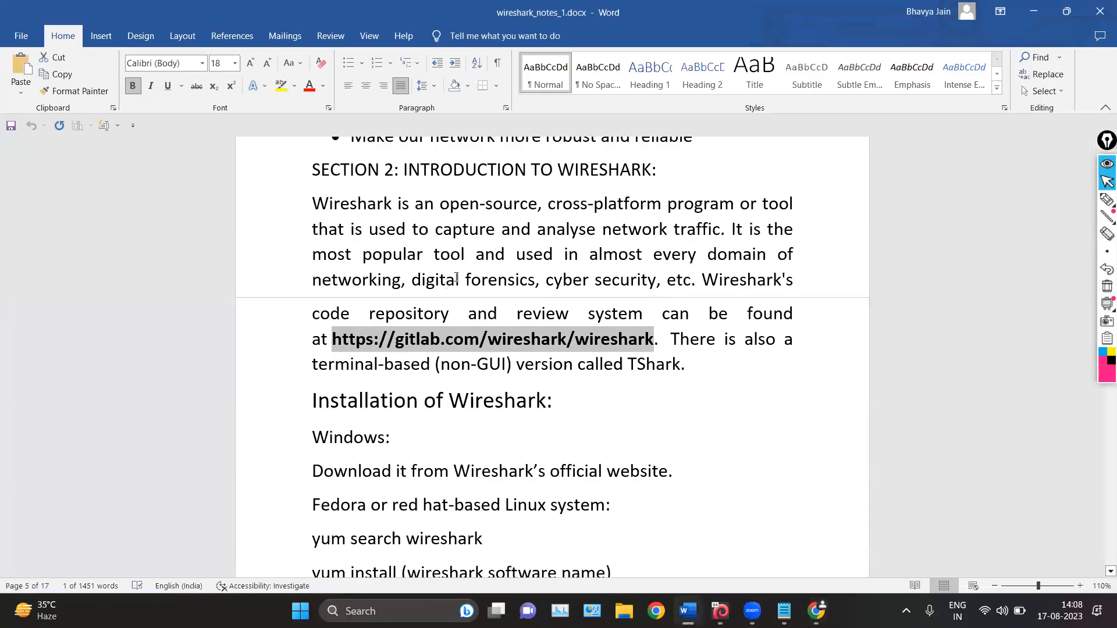
{"action": "left_click", "coordinate": [464, 255]}
{"action": "left_click_drag", "start_coordinate": [545, 206], "coordinate": [738, 205]}
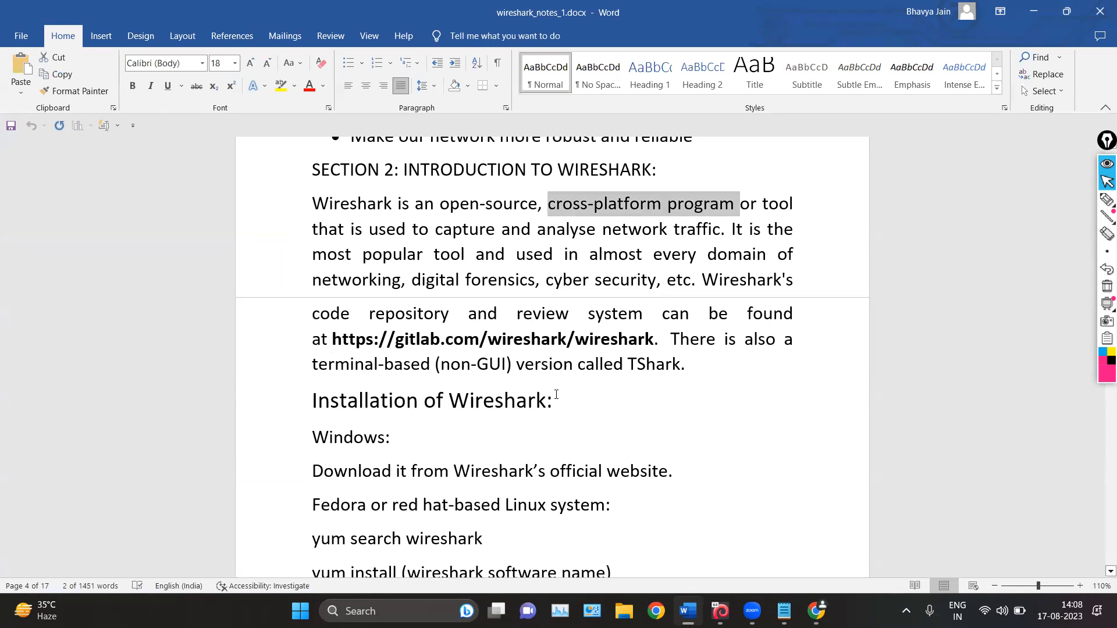
{"action": "left_click", "coordinate": [567, 279]}
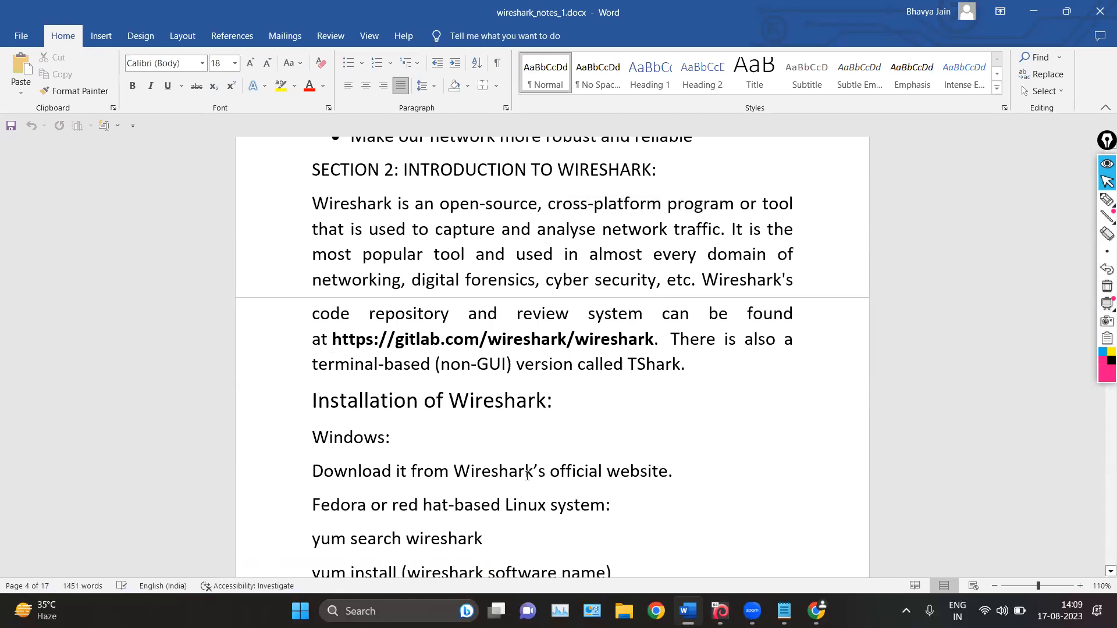
Mark the words "capture" and "analyse" in the Wireshark introduction with the annotation pen
{"action": "left_click_drag", "start_coordinate": [435, 232], "coordinate": [586, 231]}
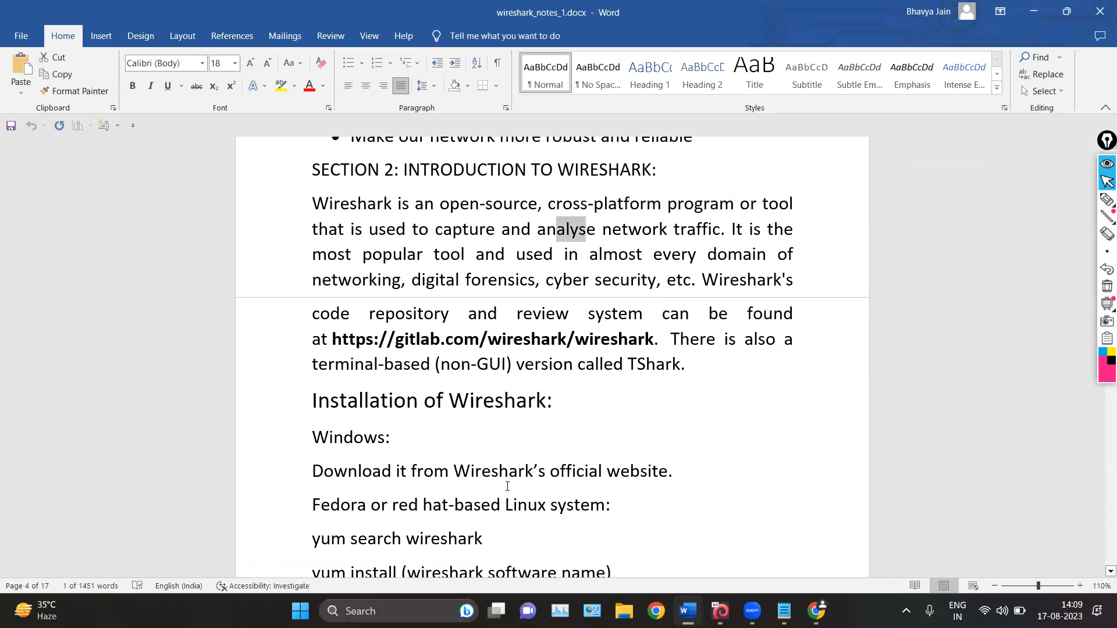
{"action": "left_click", "coordinate": [1106, 200]}
{"action": "mouse_move", "coordinate": [471, 216]}
{"action": "left_mouse_down"}
{"action": "mouse_move", "coordinate": [428, 236]}
{"action": "mouse_move", "coordinate": [468, 237]}
{"action": "left_mouse_up"}
{"action": "mouse_move", "coordinate": [545, 214]}
{"action": "left_mouse_down"}
{"action": "mouse_move", "coordinate": [536, 233]}
{"action": "mouse_move", "coordinate": [568, 238]}
{"action": "left_mouse_up"}
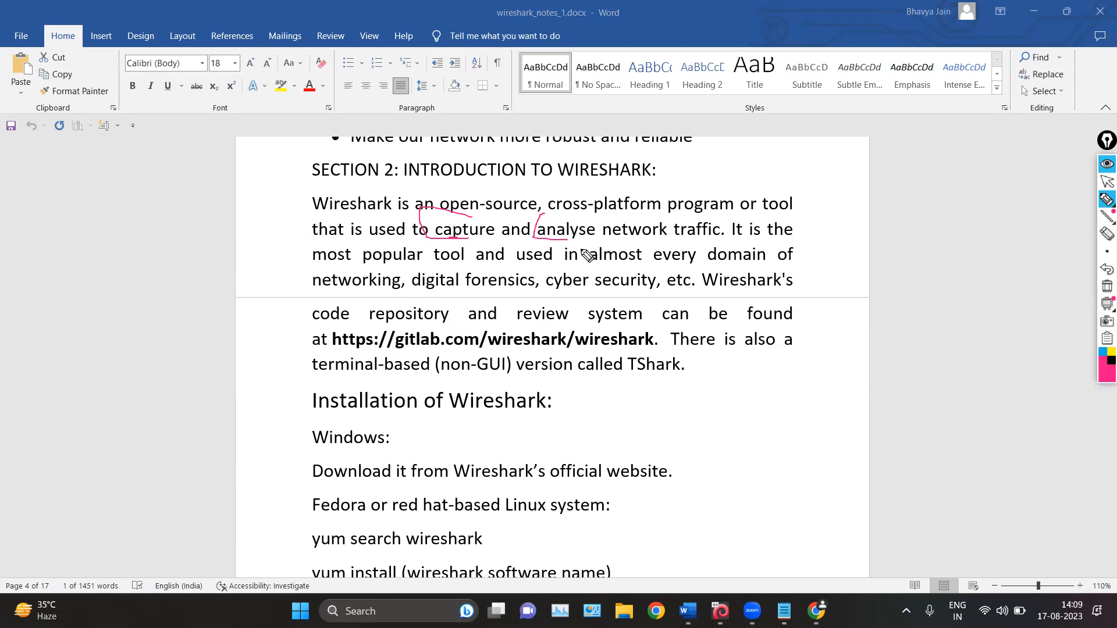
Mark "almost every domain of networking, digital forensics, cyber security, etc." in the introduction with the annotation pen
{"action": "mouse_move", "coordinate": [608, 247]}
{"action": "left_mouse_down"}
{"action": "mouse_move", "coordinate": [581, 274]}
{"action": "mouse_move", "coordinate": [740, 274]}
{"action": "mouse_move", "coordinate": [801, 253]}
{"action": "mouse_move", "coordinate": [784, 245]}
{"action": "left_mouse_up"}
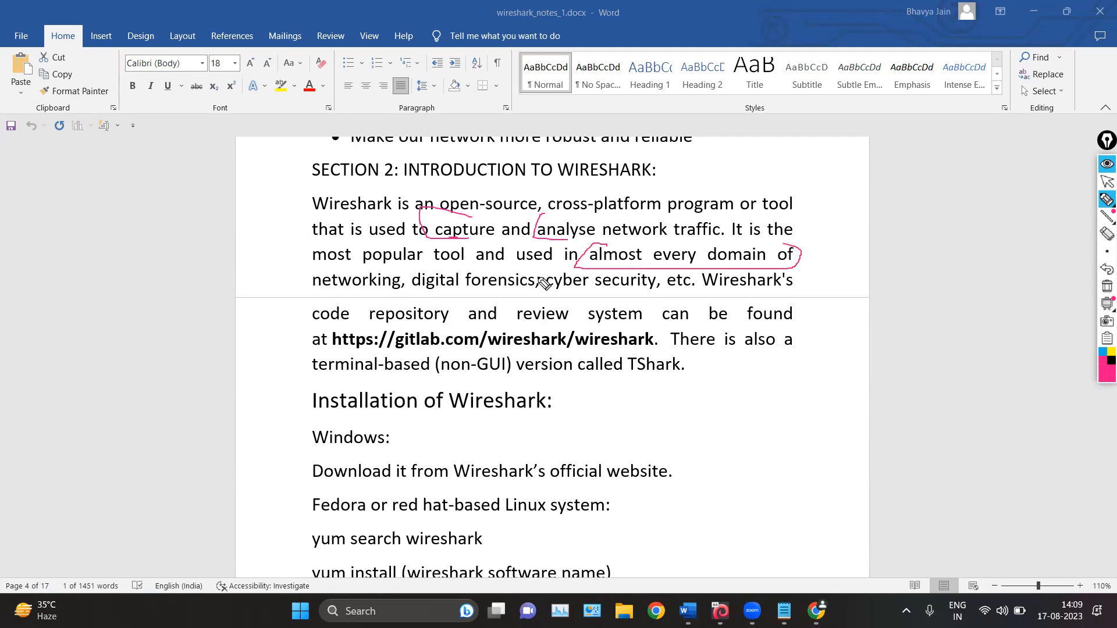
{"action": "left_click_drag", "start_coordinate": [312, 287], "coordinate": [401, 286]}
{"action": "left_click", "coordinate": [1107, 181]}
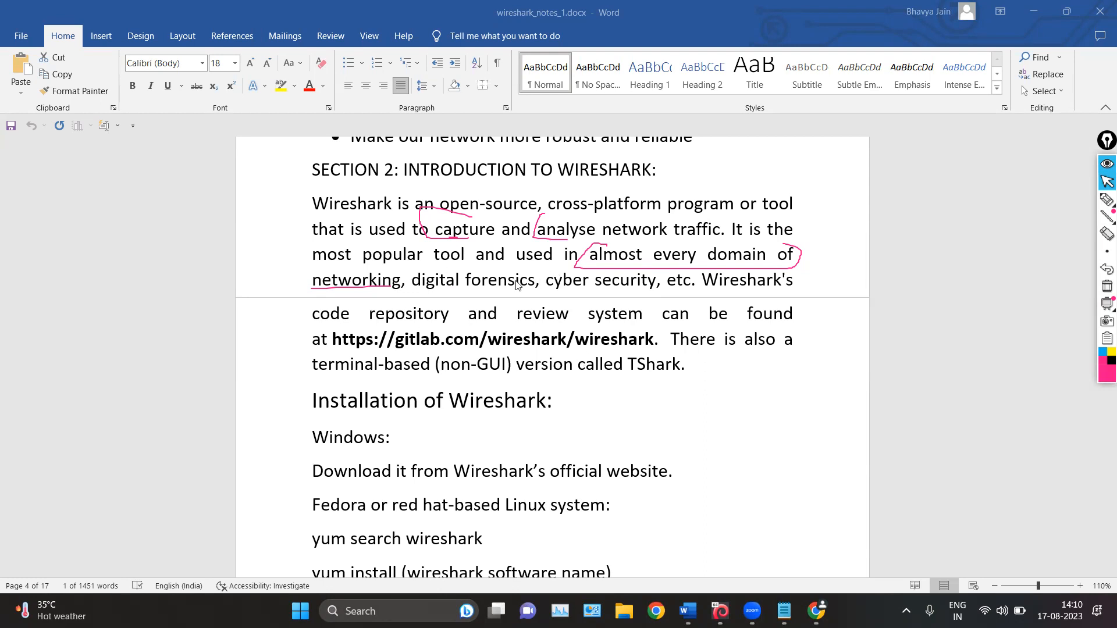
{"action": "left_click", "coordinate": [1106, 200]}
{"action": "mouse_move", "coordinate": [412, 269]}
{"action": "left_mouse_down"}
{"action": "mouse_move", "coordinate": [645, 299]}
{"action": "mouse_move", "coordinate": [655, 275]}
{"action": "left_mouse_up"}
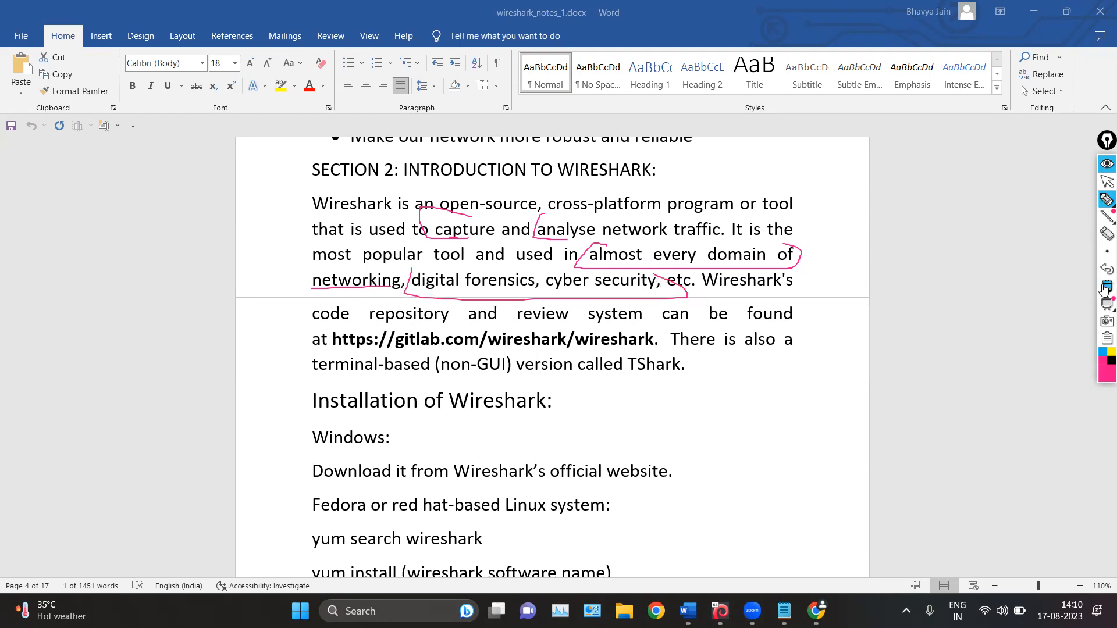
{"action": "left_click", "coordinate": [1105, 181]}
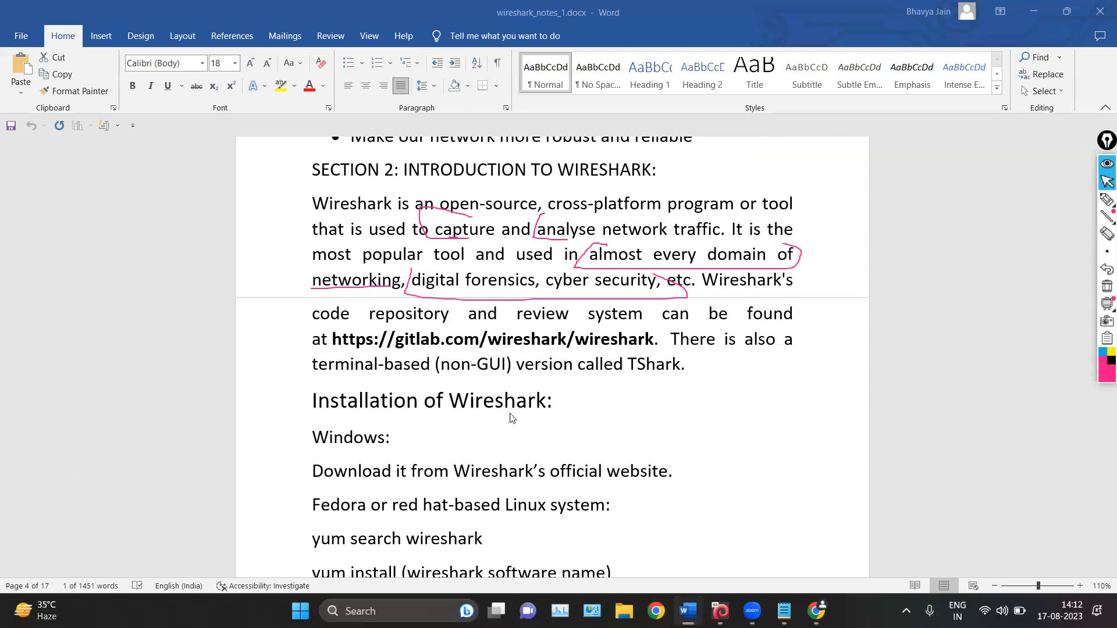
{"action": "left_click", "coordinate": [1107, 199]}
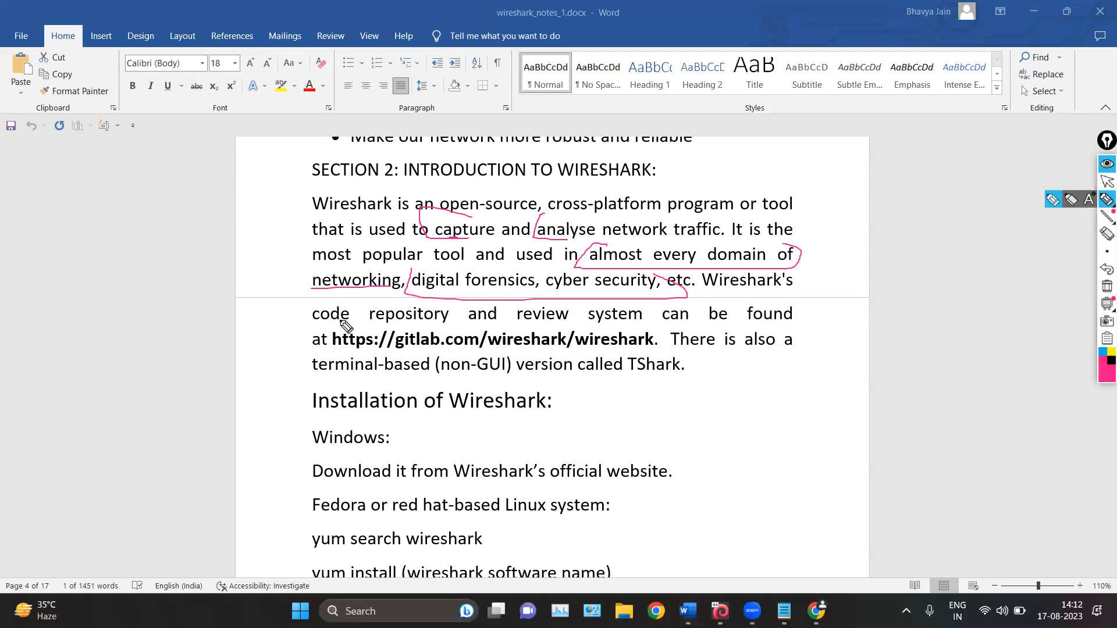
{"action": "left_click_drag", "start_coordinate": [349, 320], "coordinate": [334, 350]}
{"action": "left_click_drag", "start_coordinate": [670, 333], "coordinate": [668, 349]}
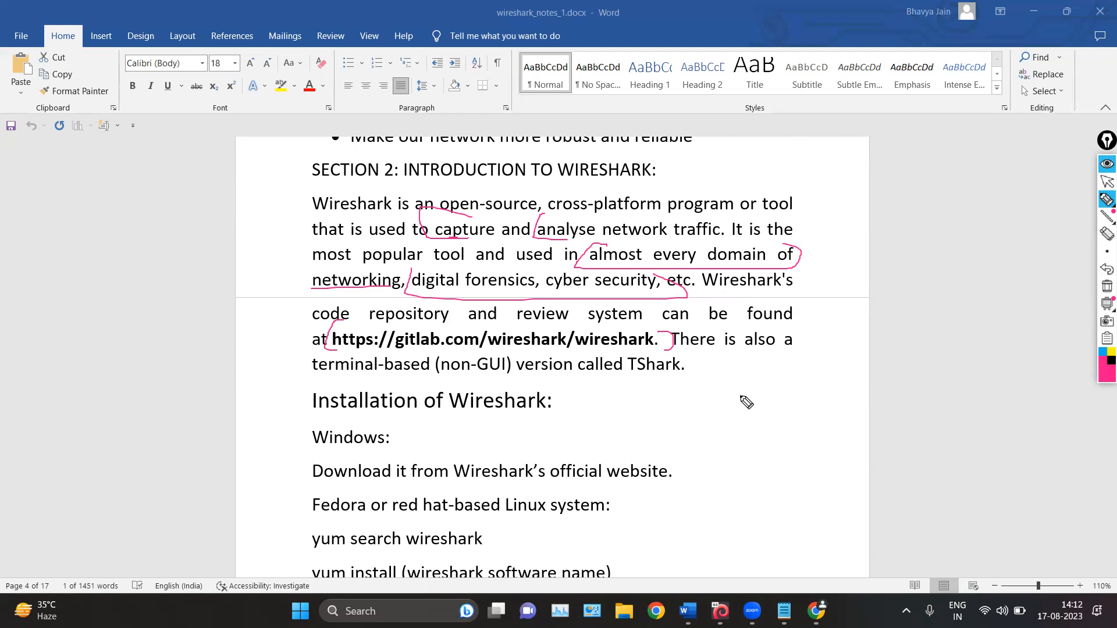
Circle and underline "TShark", link it by an arrow to the underlined "WIRESHARK" in the section heading, and erase all pen marks
{"action": "mouse_move", "coordinate": [643, 353]}
{"action": "left_mouse_down"}
{"action": "mouse_move", "coordinate": [617, 367]}
{"action": "mouse_move", "coordinate": [678, 377]}
{"action": "mouse_move", "coordinate": [643, 352]}
{"action": "mouse_move", "coordinate": [699, 367]}
{"action": "mouse_move", "coordinate": [785, 201]}
{"action": "mouse_move", "coordinate": [731, 145]}
{"action": "mouse_move", "coordinate": [693, 164]}
{"action": "left_mouse_up"}
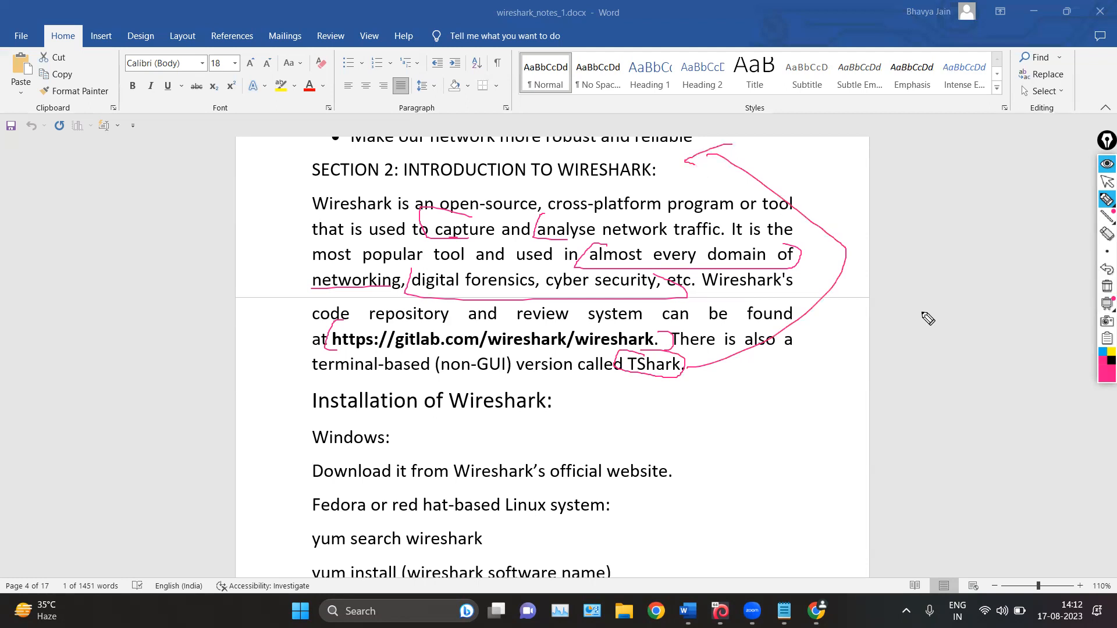
{"action": "left_click_drag", "start_coordinate": [585, 180], "coordinate": [651, 175]}
{"action": "left_click_drag", "start_coordinate": [634, 382], "coordinate": [699, 379]}
{"action": "left_click_drag", "start_coordinate": [627, 378], "coordinate": [631, 376]}
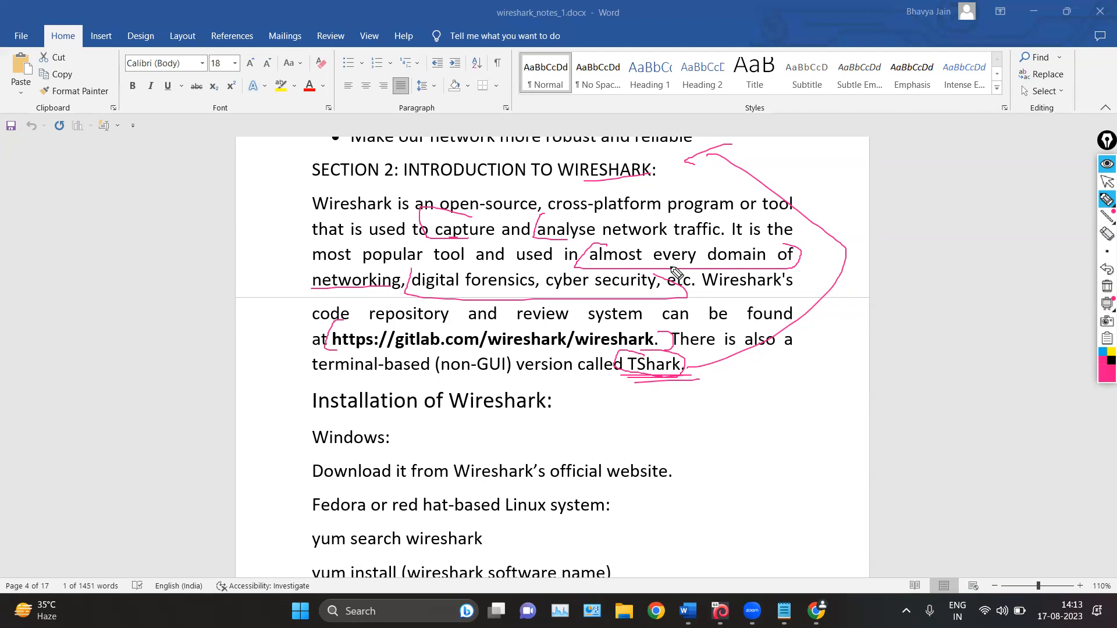
{"action": "left_click", "coordinate": [1104, 293]}
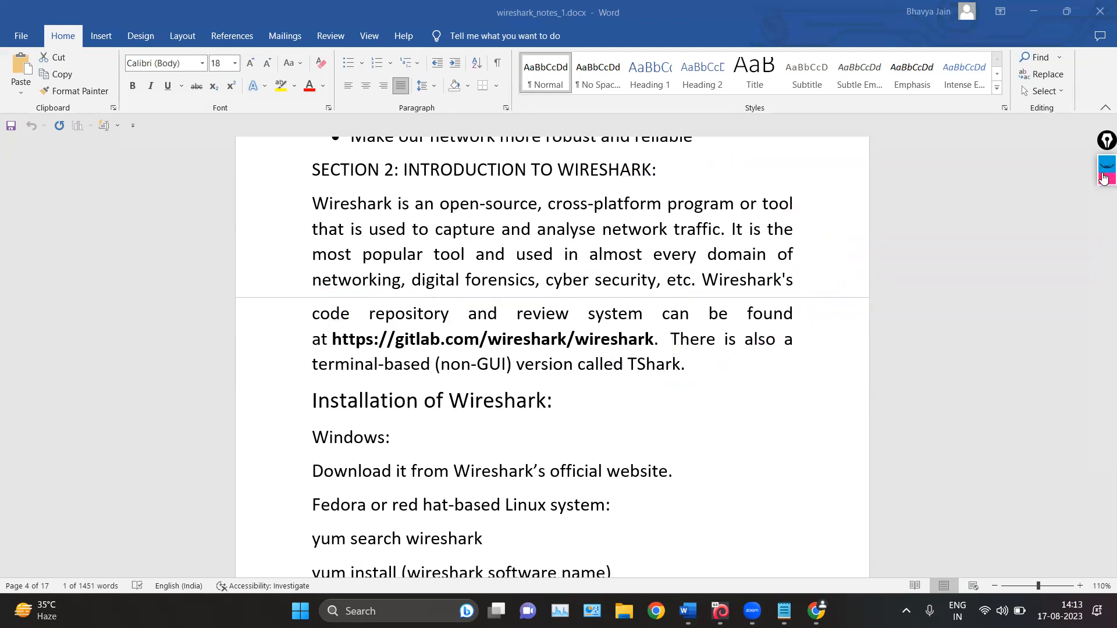
{"action": "left_click", "coordinate": [1105, 182]}
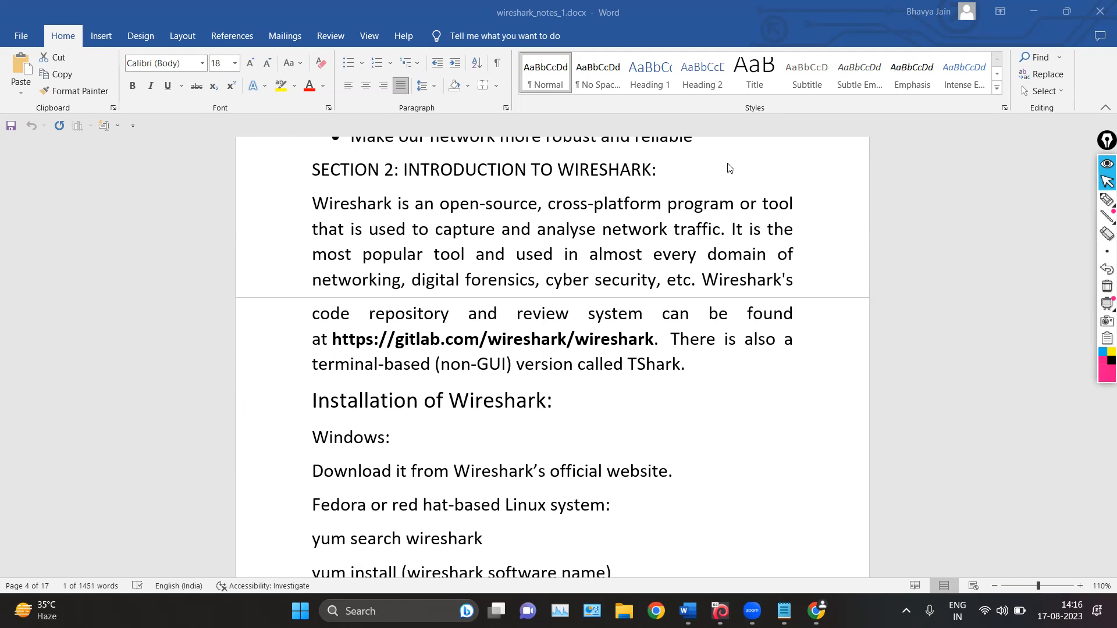
Go to the Windows installation notes, switch to Chrome and search Google for "wireshark download" in a new tab
{"action": "scroll", "coordinate": [617, 224], "scroll_direction": "down", "scroll_amount": 1}
{"action": "scroll", "coordinate": [618, 224], "scroll_direction": "down", "scroll_amount": 2}
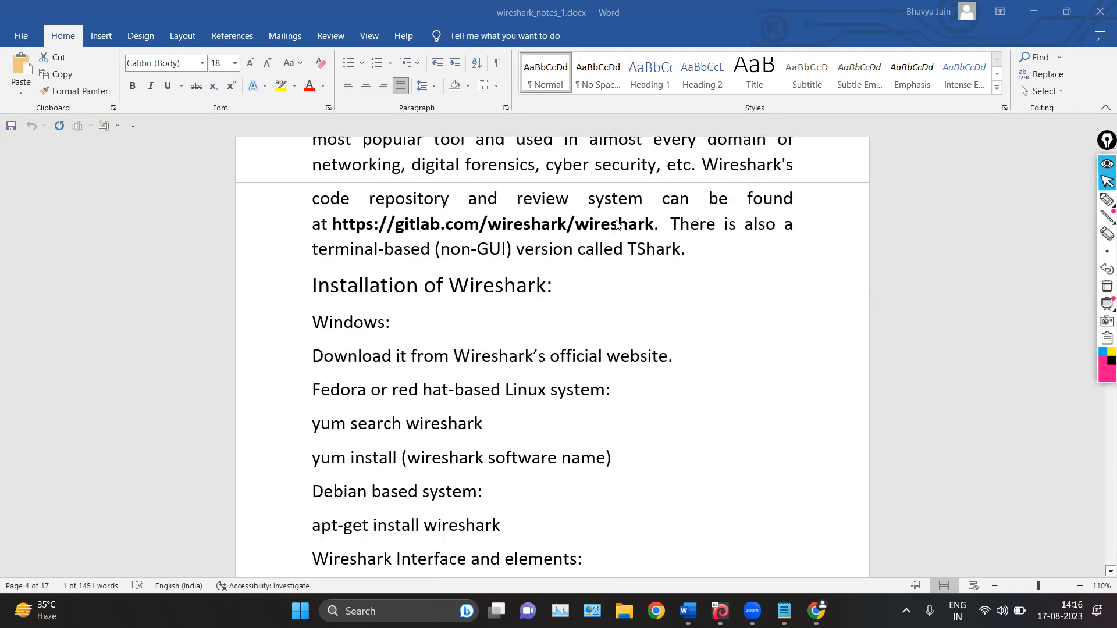
{"action": "scroll", "coordinate": [599, 239], "scroll_direction": "down", "scroll_amount": 1}
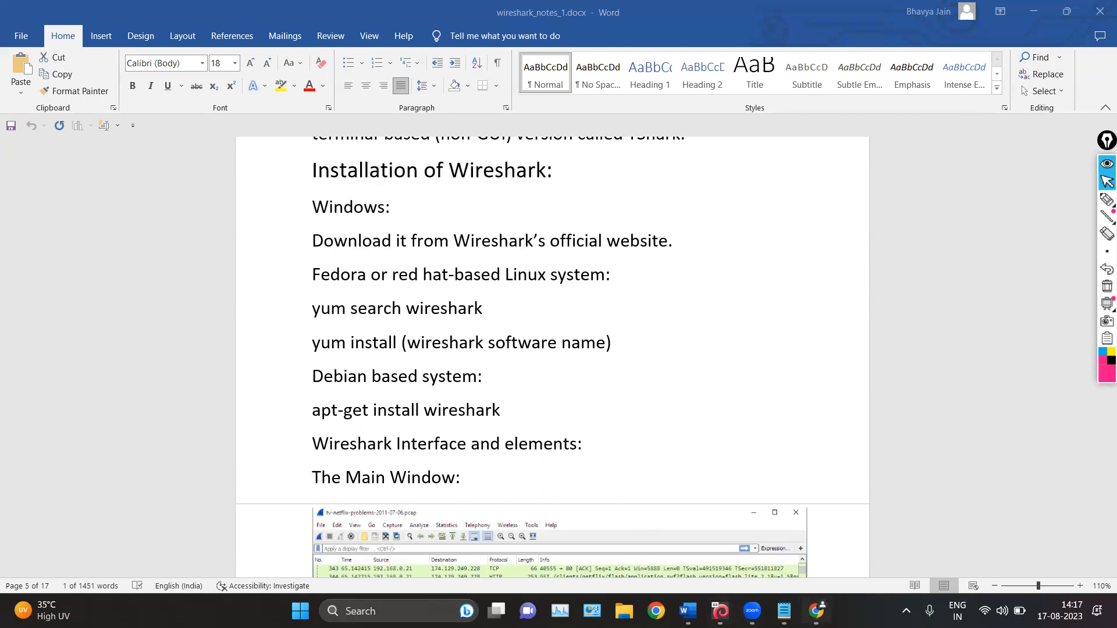
{"action": "left_click", "coordinate": [816, 611]}
{"action": "left_click", "coordinate": [203, 14]}
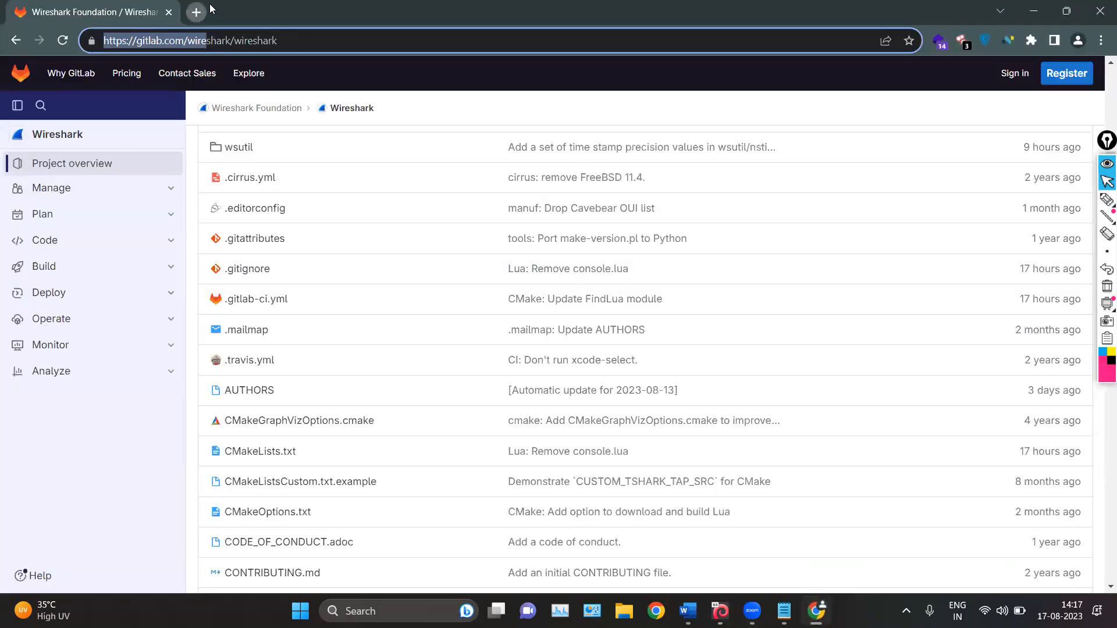
{"action": "type", "text": "wireshark"}
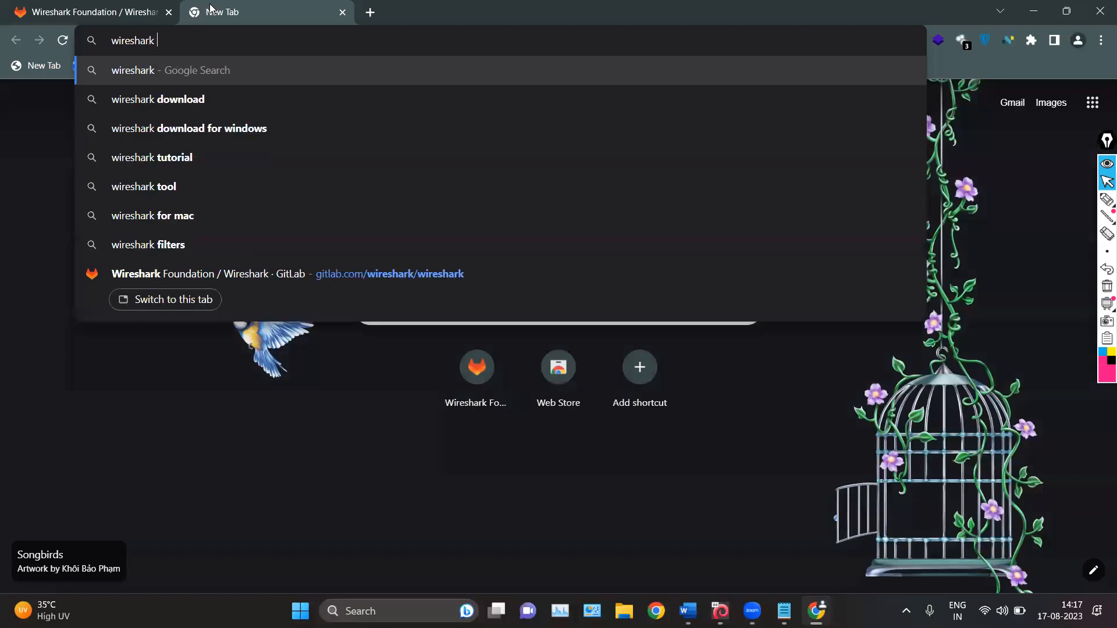
{"action": "key", "text": "Down"}
{"action": "key", "text": "Return"}
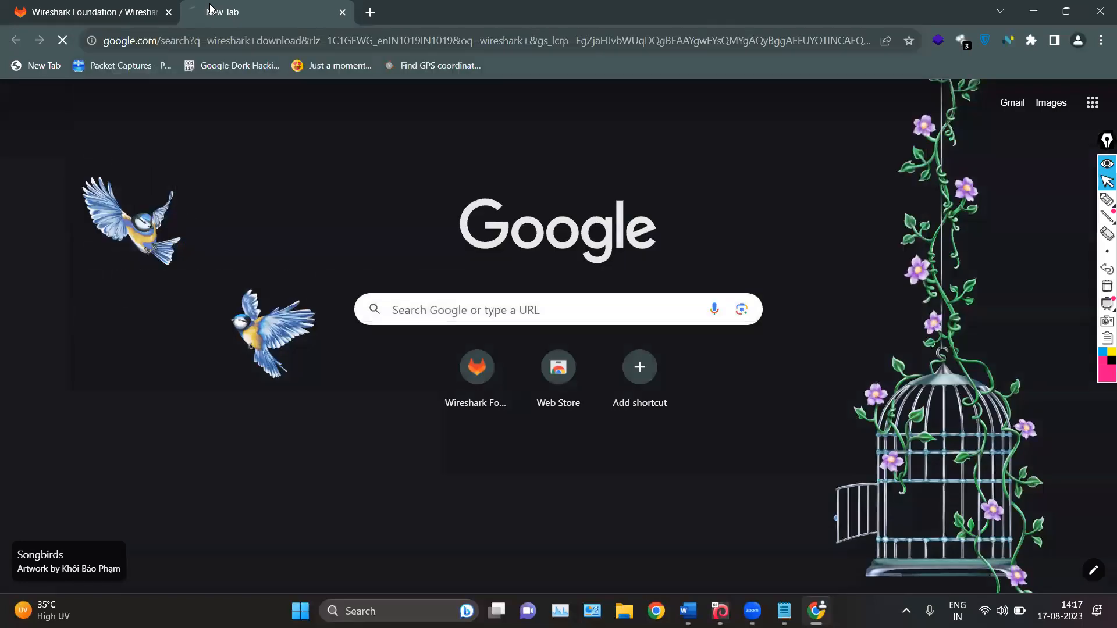
Open the official Wireshark download page from the results to view its installers, and return to the Word notes
{"action": "scroll", "coordinate": [183, 238], "scroll_direction": "up", "scroll_amount": 3, "text": "ctrl"}
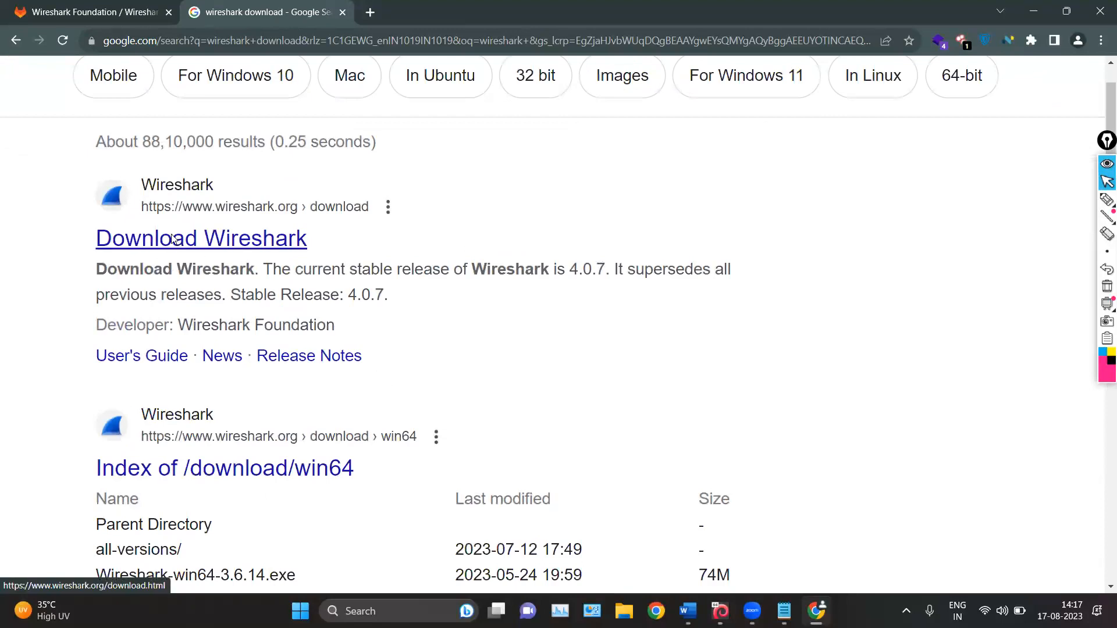
{"action": "left_click", "coordinate": [174, 240]}
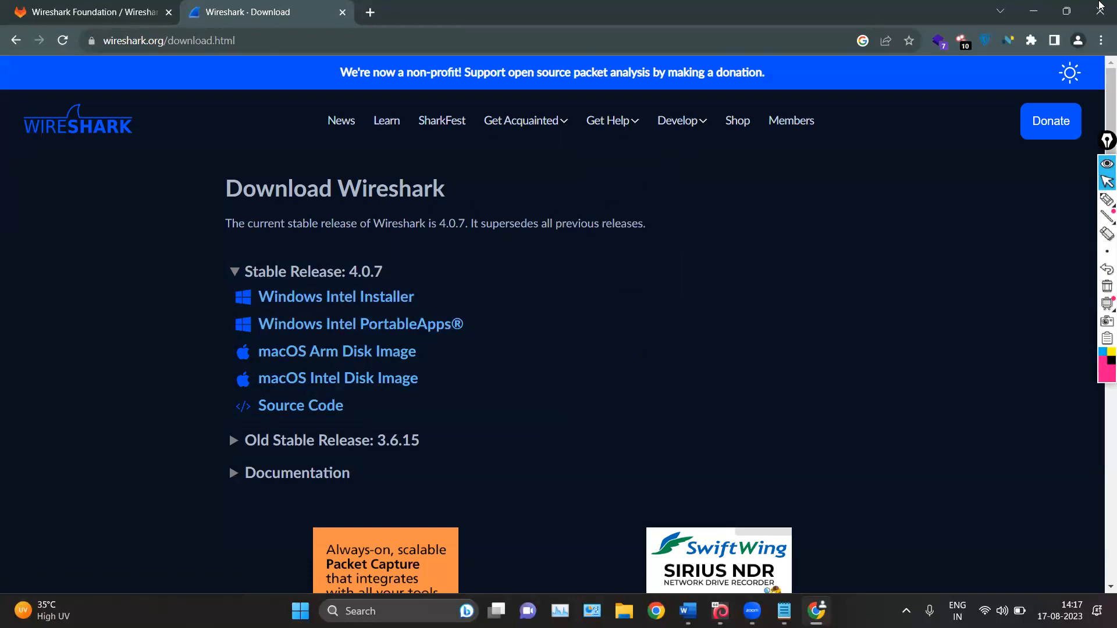
{"action": "left_click", "coordinate": [1033, 11]}
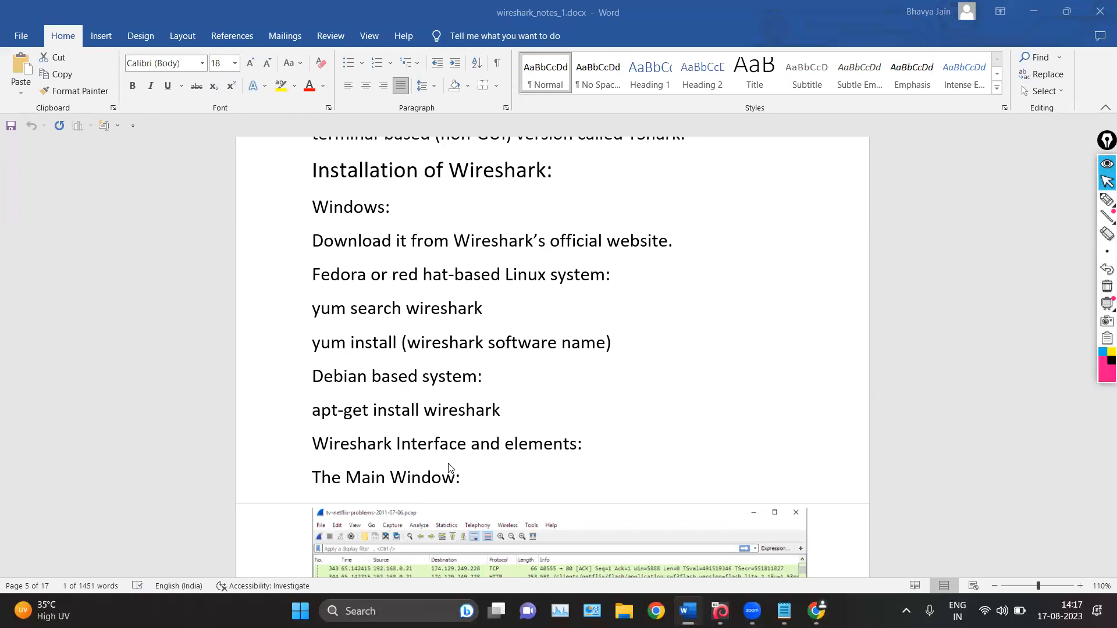
Bracket the "yum search wireshark" command and box "wireshark software name" in the install command with the annotation pen
{"action": "left_click", "coordinate": [482, 308]}
{"action": "left_click", "coordinate": [1107, 200]}
{"action": "mouse_move", "coordinate": [341, 295]}
{"action": "left_mouse_down"}
{"action": "mouse_move", "coordinate": [312, 295]}
{"action": "mouse_move", "coordinate": [308, 319]}
{"action": "left_mouse_up"}
{"action": "mouse_move", "coordinate": [468, 287]}
{"action": "left_mouse_down"}
{"action": "mouse_move", "coordinate": [520, 309]}
{"action": "mouse_move", "coordinate": [500, 314]}
{"action": "left_mouse_up"}
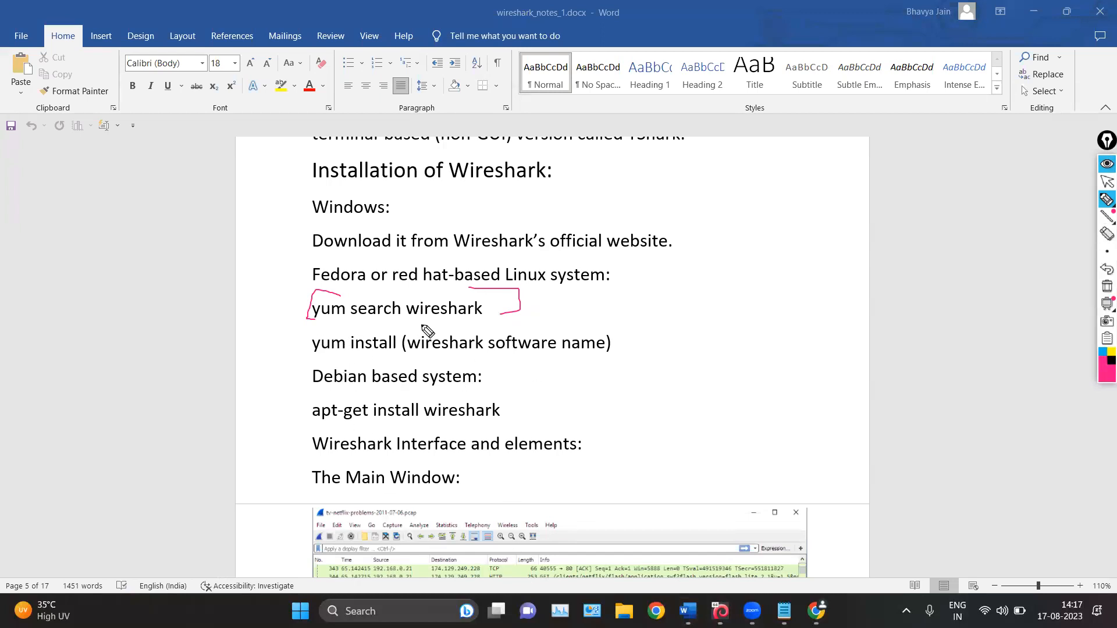
{"action": "left_click_drag", "start_coordinate": [422, 322], "coordinate": [460, 316]}
{"action": "mouse_move", "coordinate": [447, 324]}
{"action": "left_mouse_down"}
{"action": "mouse_move", "coordinate": [410, 329]}
{"action": "mouse_move", "coordinate": [542, 361]}
{"action": "mouse_move", "coordinate": [651, 327]}
{"action": "mouse_move", "coordinate": [412, 324]}
{"action": "mouse_move", "coordinate": [433, 345]}
{"action": "mouse_move", "coordinate": [479, 346]}
{"action": "left_mouse_up"}
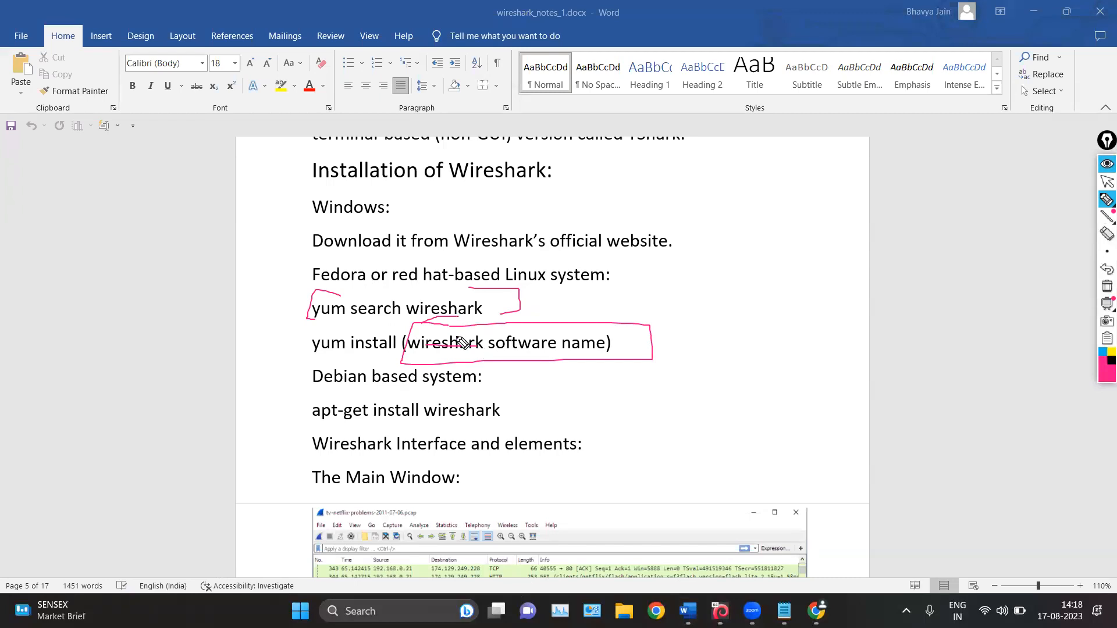
Bracket the Fedora commands, mark "Debian based system" and "apt-get install wireshark" with the pen, and erase all marks
{"action": "mouse_move", "coordinate": [314, 279]}
{"action": "left_mouse_down"}
{"action": "mouse_move", "coordinate": [279, 328]}
{"action": "mouse_move", "coordinate": [371, 389]}
{"action": "left_mouse_up"}
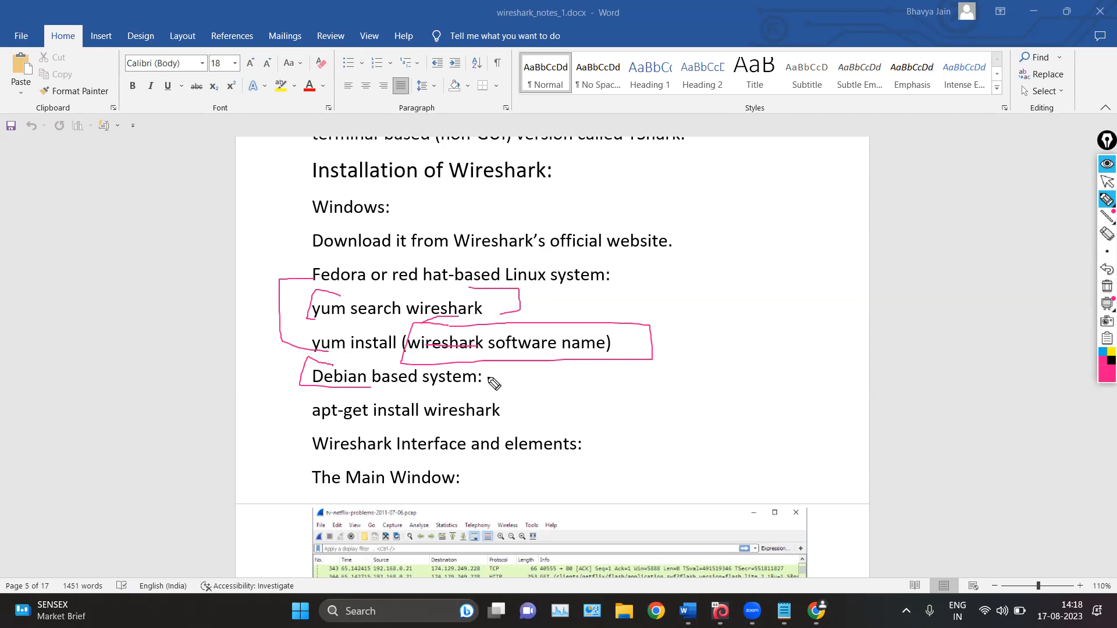
{"action": "mouse_move", "coordinate": [481, 368]}
{"action": "left_mouse_down"}
{"action": "mouse_move", "coordinate": [498, 376]}
{"action": "mouse_move", "coordinate": [487, 386]}
{"action": "left_mouse_up"}
{"action": "mouse_move", "coordinate": [324, 396]}
{"action": "left_mouse_down"}
{"action": "mouse_move", "coordinate": [271, 408]}
{"action": "mouse_move", "coordinate": [297, 417]}
{"action": "left_mouse_up"}
{"action": "mouse_move", "coordinate": [445, 423]}
{"action": "left_mouse_down"}
{"action": "mouse_move", "coordinate": [510, 420]}
{"action": "mouse_move", "coordinate": [509, 410]}
{"action": "mouse_move", "coordinate": [445, 398]}
{"action": "left_mouse_up"}
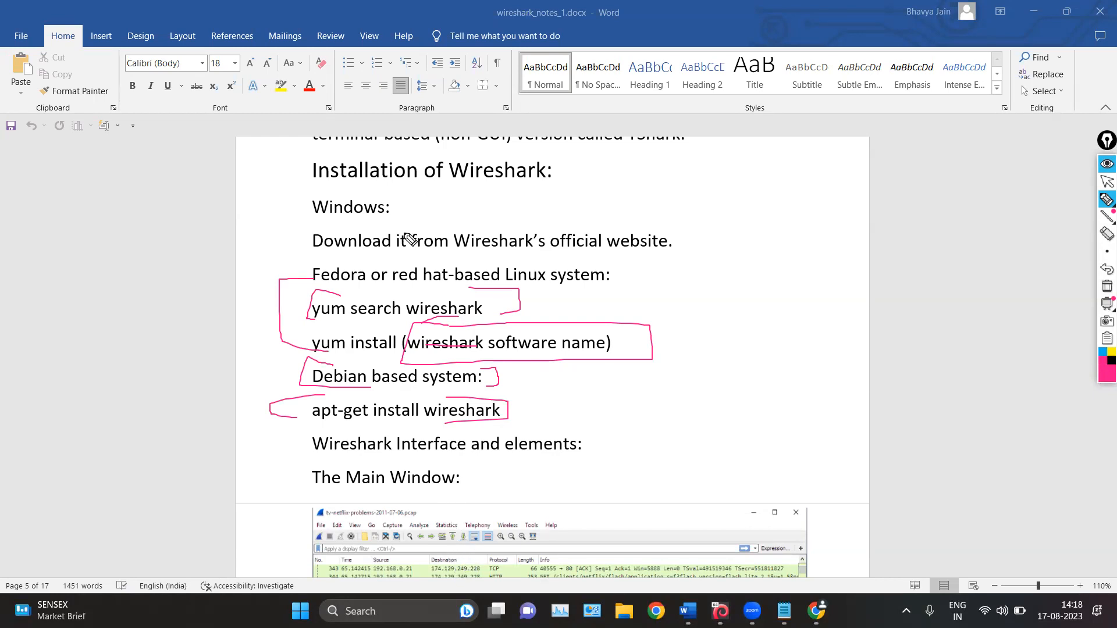
{"action": "left_click_drag", "start_coordinate": [277, 282], "coordinate": [331, 261]}
{"action": "left_click", "coordinate": [1105, 285]}
{"action": "left_click", "coordinate": [1104, 183]}
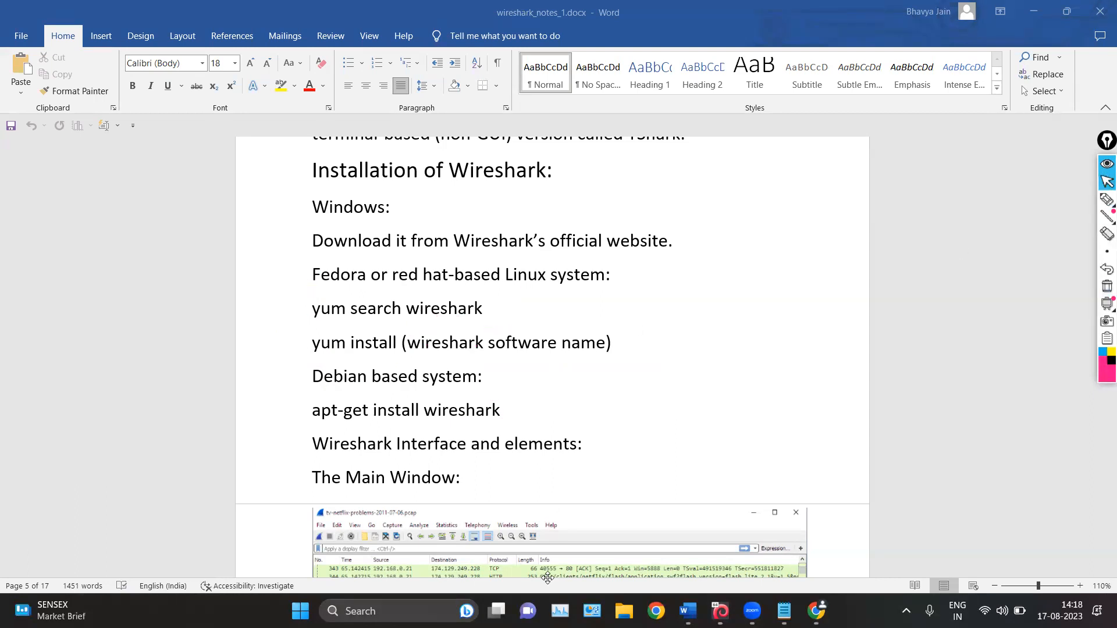
View the Main Window figure in the notes, minimize Word and launch Wireshark from the desktop
{"action": "scroll", "coordinate": [414, 430], "scroll_direction": "down", "scroll_amount": 5}
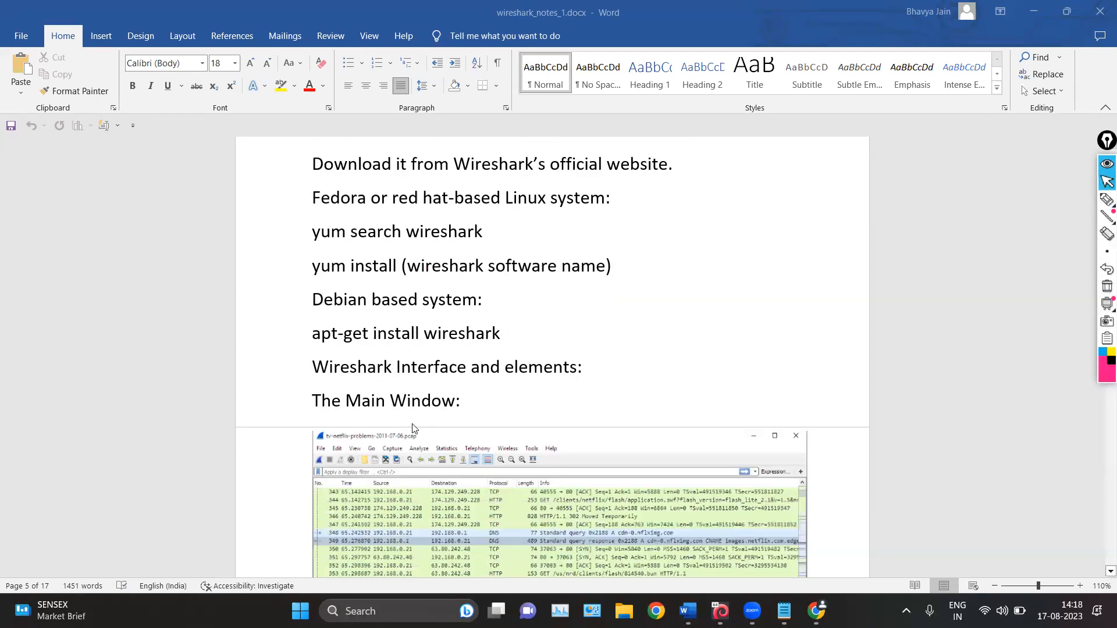
{"action": "scroll", "coordinate": [414, 427], "scroll_direction": "down", "scroll_amount": 2}
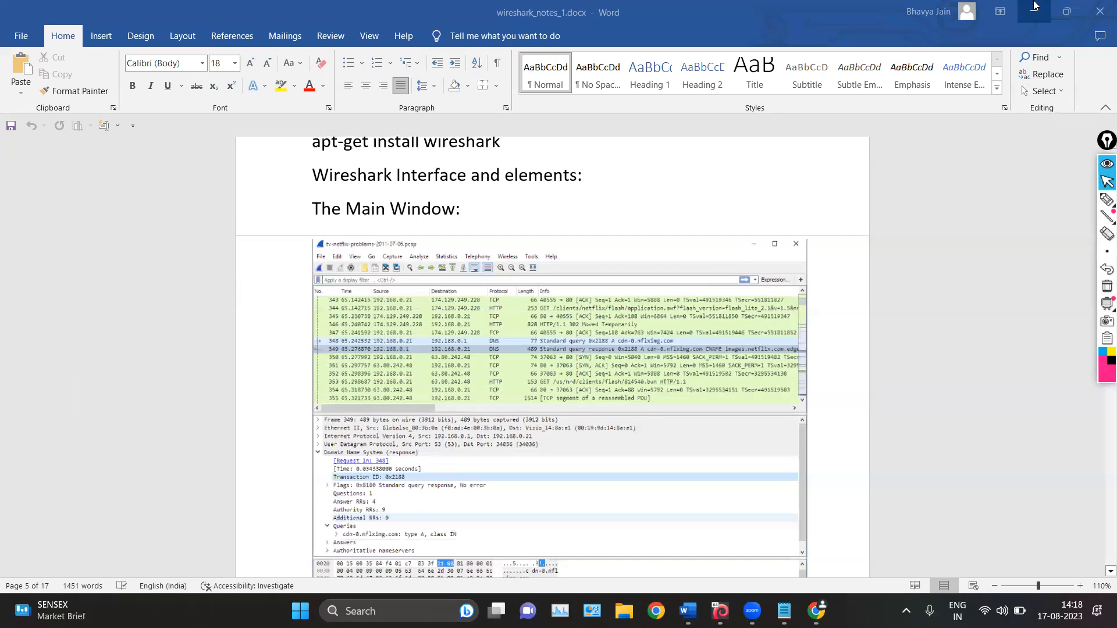
{"action": "left_click", "coordinate": [1033, 12]}
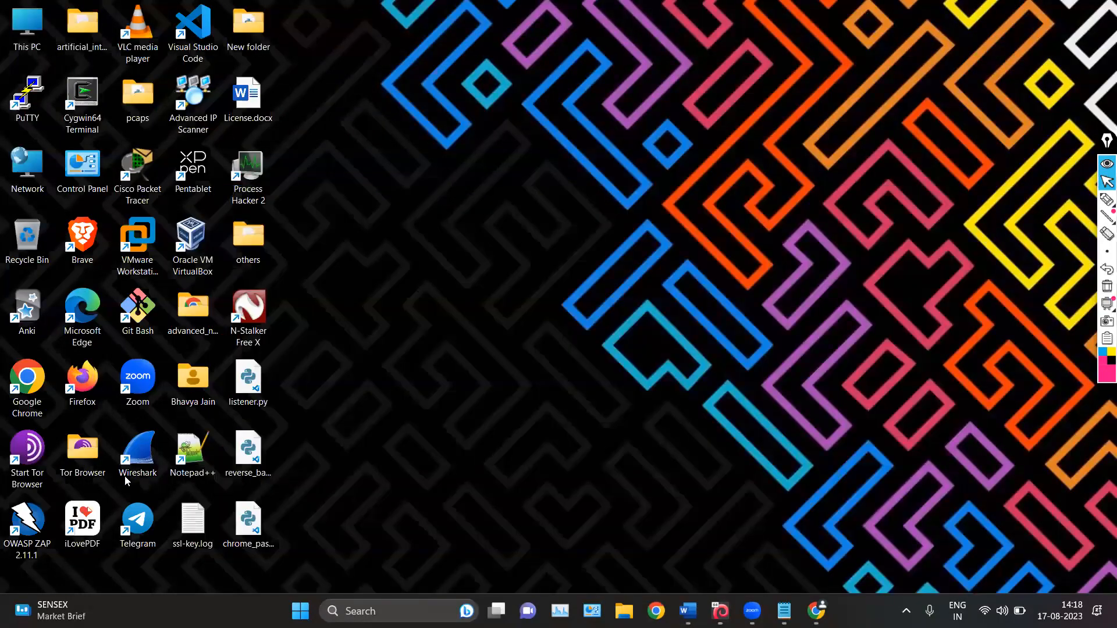
{"action": "left_click", "coordinate": [138, 453]}
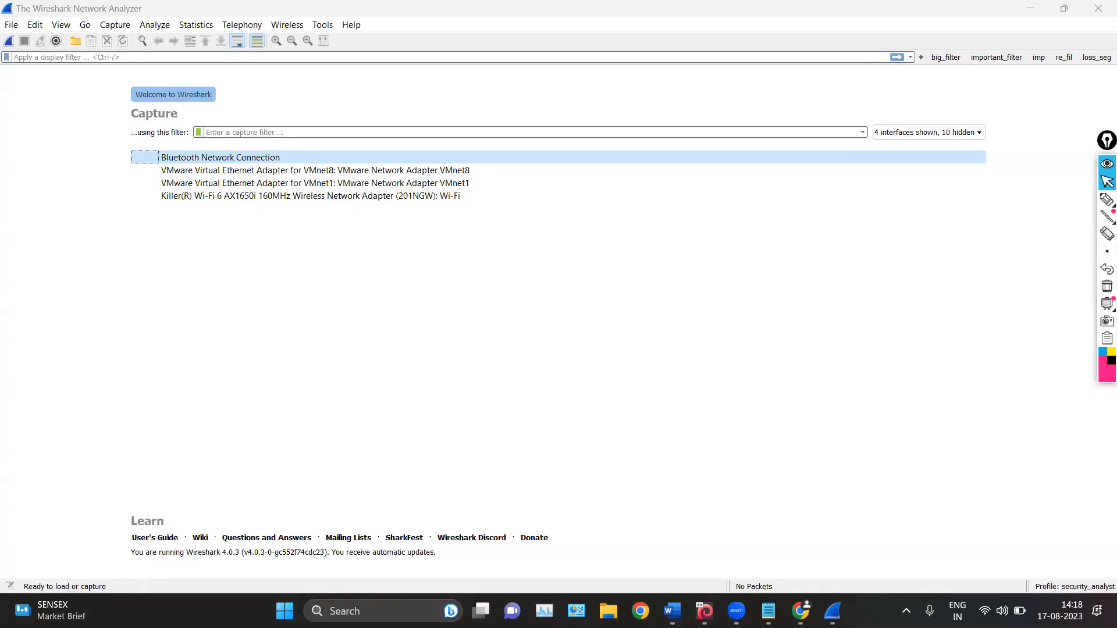
Outline the list of capture interfaces on Wireshark's welcome screen with the annotation pen, and erase the mark
{"action": "left_click", "coordinate": [1107, 199]}
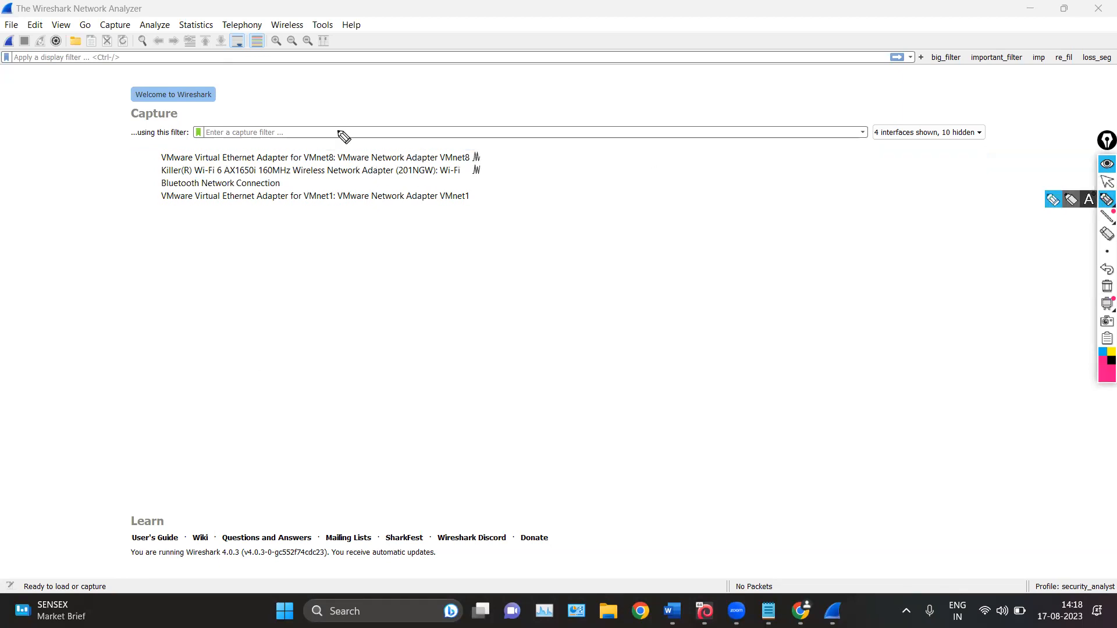
{"action": "mouse_move", "coordinate": [176, 135]}
{"action": "left_mouse_down"}
{"action": "mouse_move", "coordinate": [96, 185]}
{"action": "mouse_move", "coordinate": [189, 210]}
{"action": "left_mouse_up"}
{"action": "mouse_move", "coordinate": [483, 139]}
{"action": "left_mouse_down"}
{"action": "mouse_move", "coordinate": [495, 147]}
{"action": "mouse_move", "coordinate": [490, 173]}
{"action": "mouse_move", "coordinate": [509, 169]}
{"action": "mouse_move", "coordinate": [494, 151]}
{"action": "left_mouse_up"}
{"action": "left_click", "coordinate": [1107, 287]}
{"action": "left_click", "coordinate": [1106, 183]}
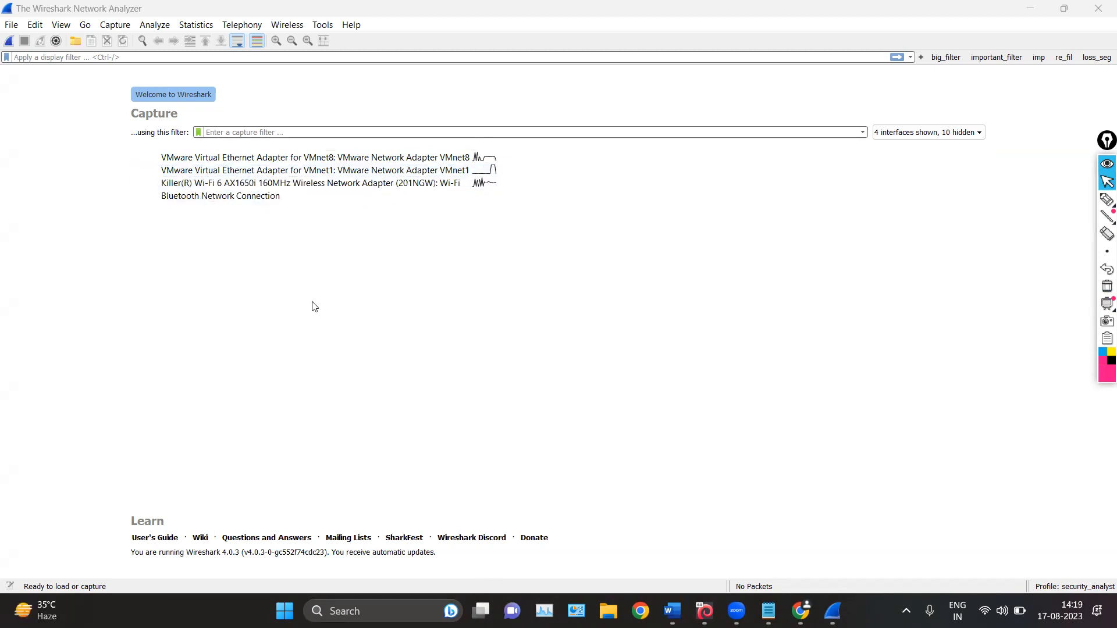
Start a live packet capture on the Killer(R) Wi-Fi 6 AX1650i Wi-Fi adapter and stop it after a few seconds
{"action": "left_click", "coordinate": [221, 184]}
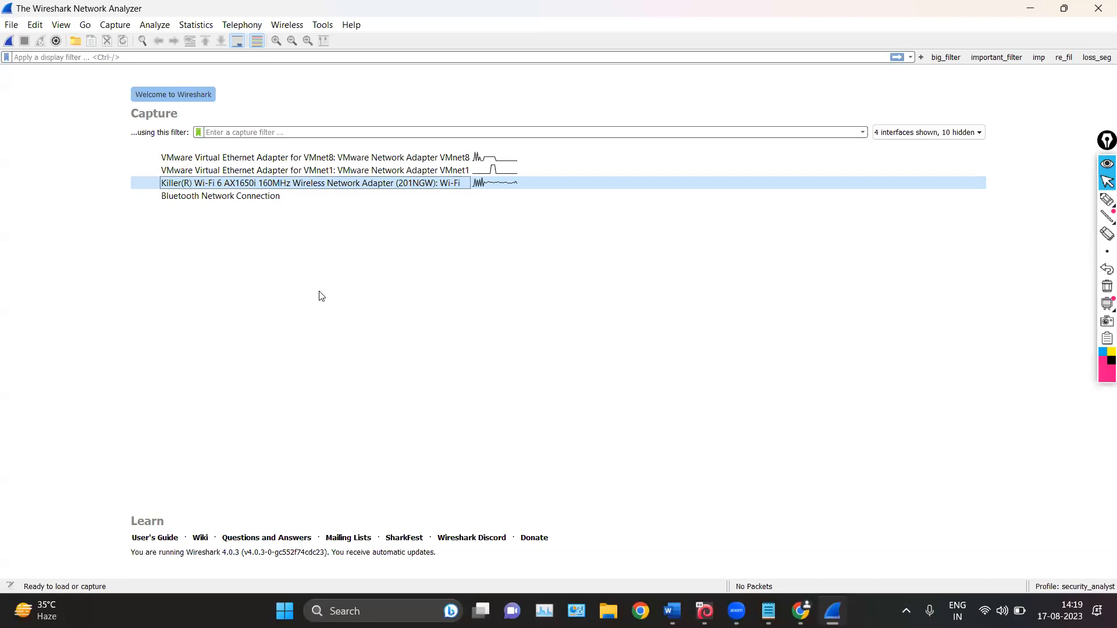
{"action": "left_click", "coordinate": [291, 297]}
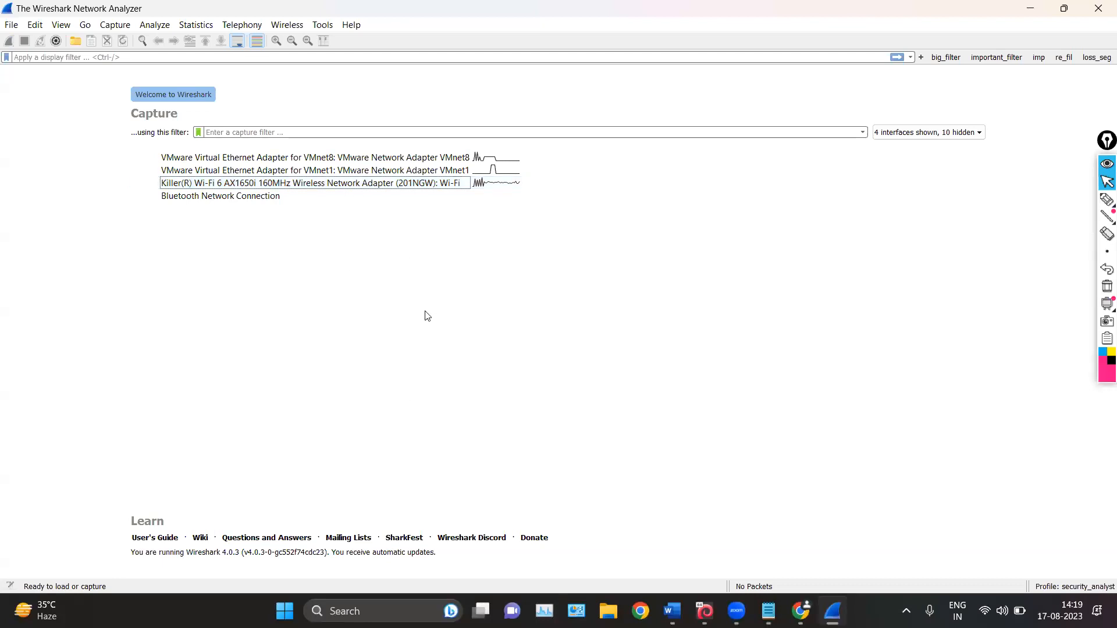
{"action": "double_click", "coordinate": [260, 184]}
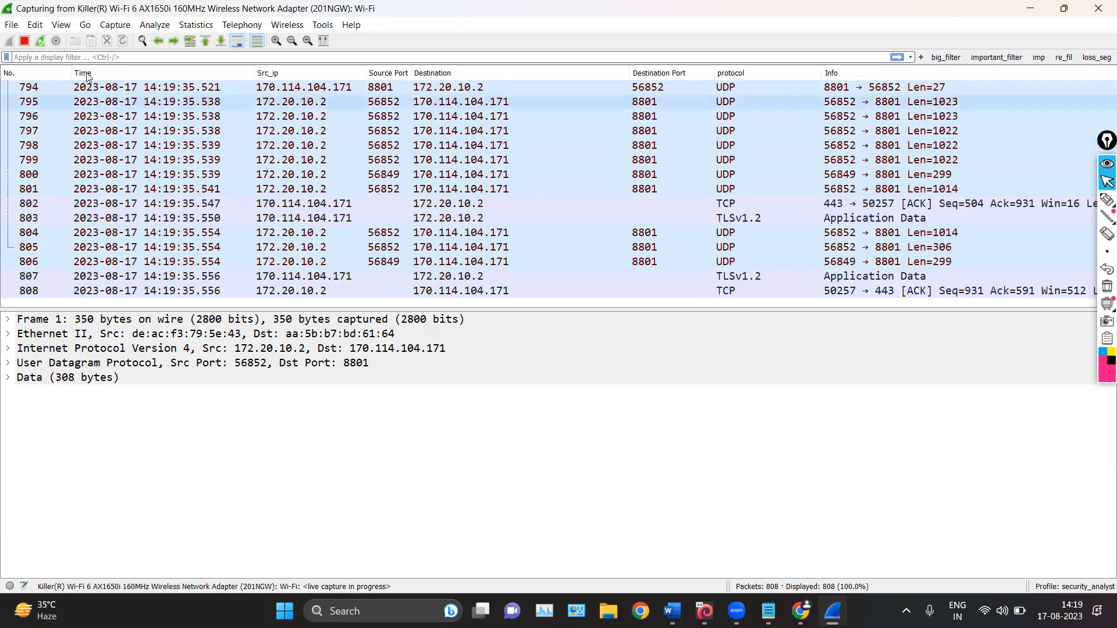
{"action": "key", "text": "ctrl+e"}
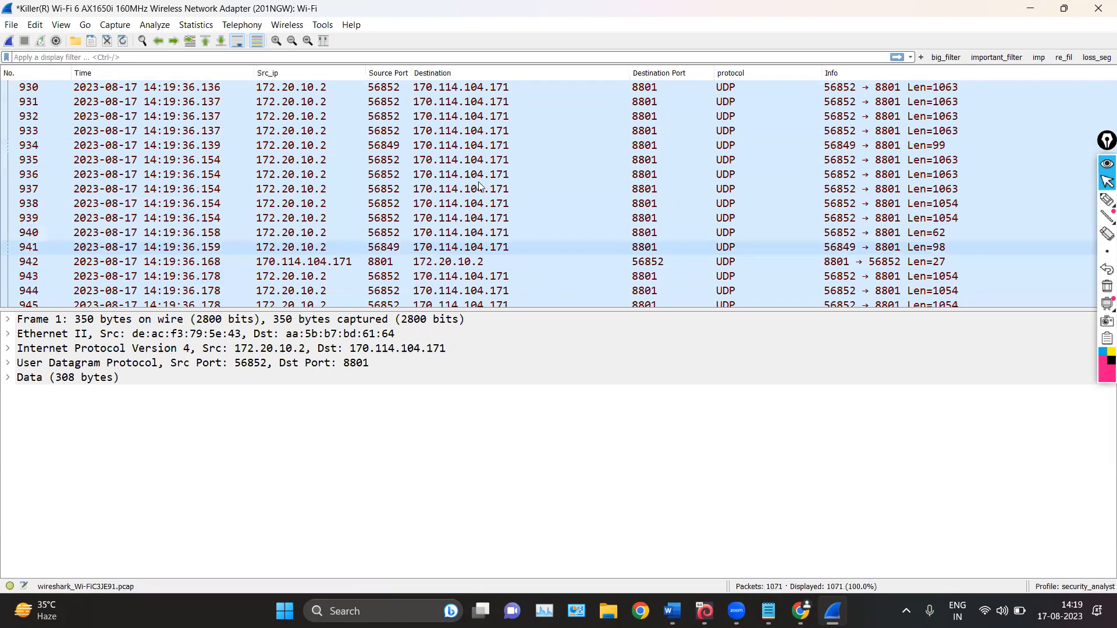
Browse the captured packets, enlarge the packet list pane slightly and select the Ethernet II line in the packet details
{"action": "scroll", "coordinate": [479, 186], "scroll_direction": "down", "scroll_amount": 9}
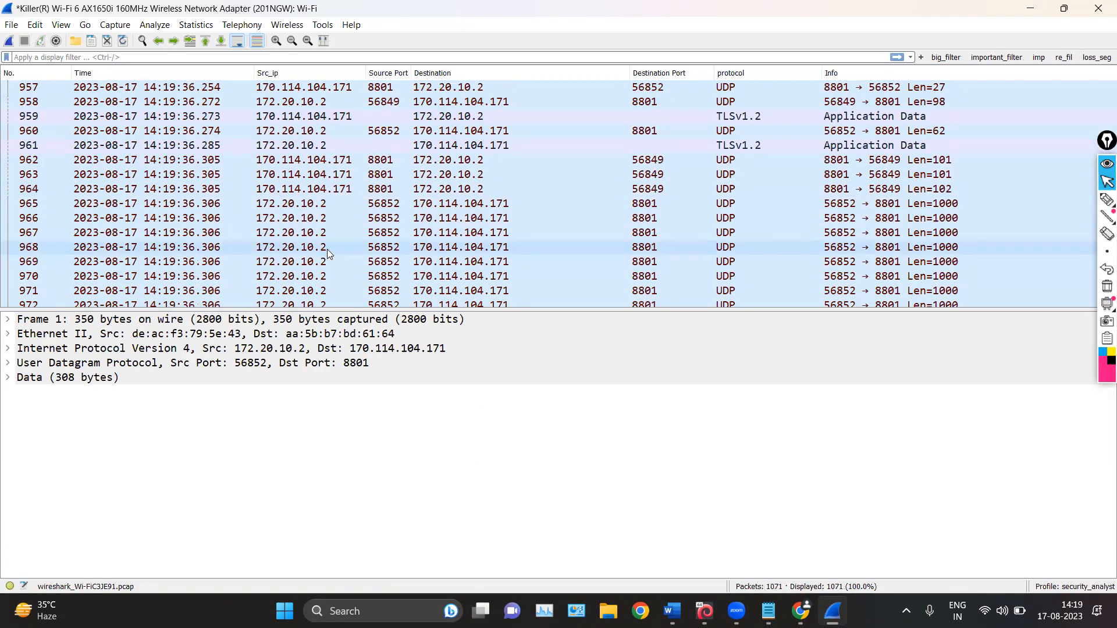
{"action": "scroll", "coordinate": [327, 249], "scroll_direction": "up", "scroll_amount": 20}
{"action": "scroll", "coordinate": [328, 114], "scroll_direction": "down", "scroll_amount": 7}
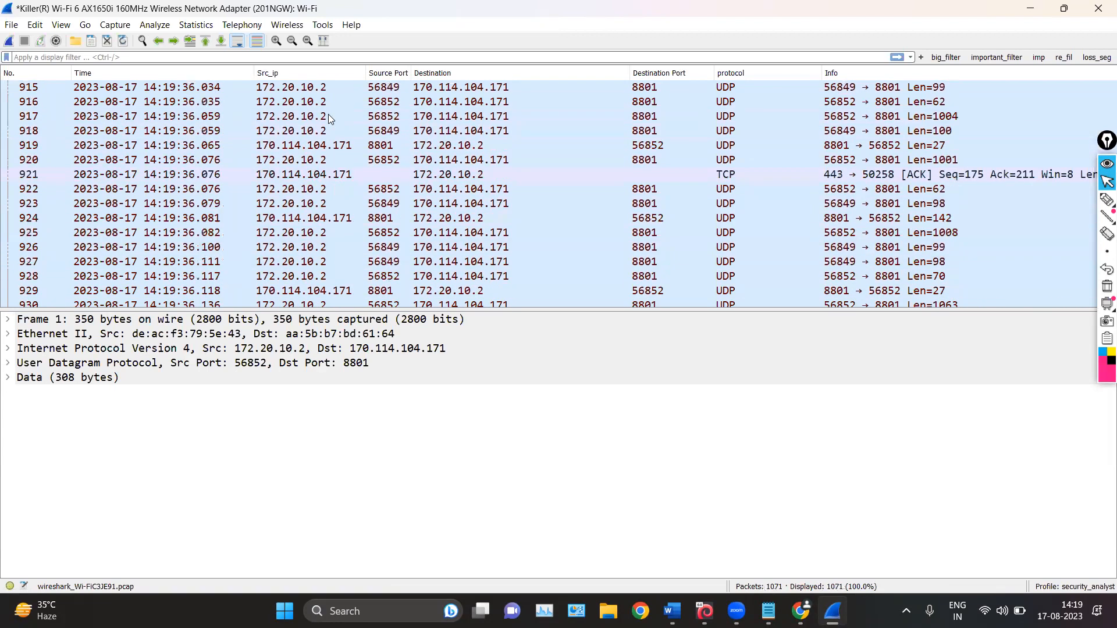
{"action": "scroll", "coordinate": [328, 114], "scroll_direction": "down", "scroll_amount": 15}
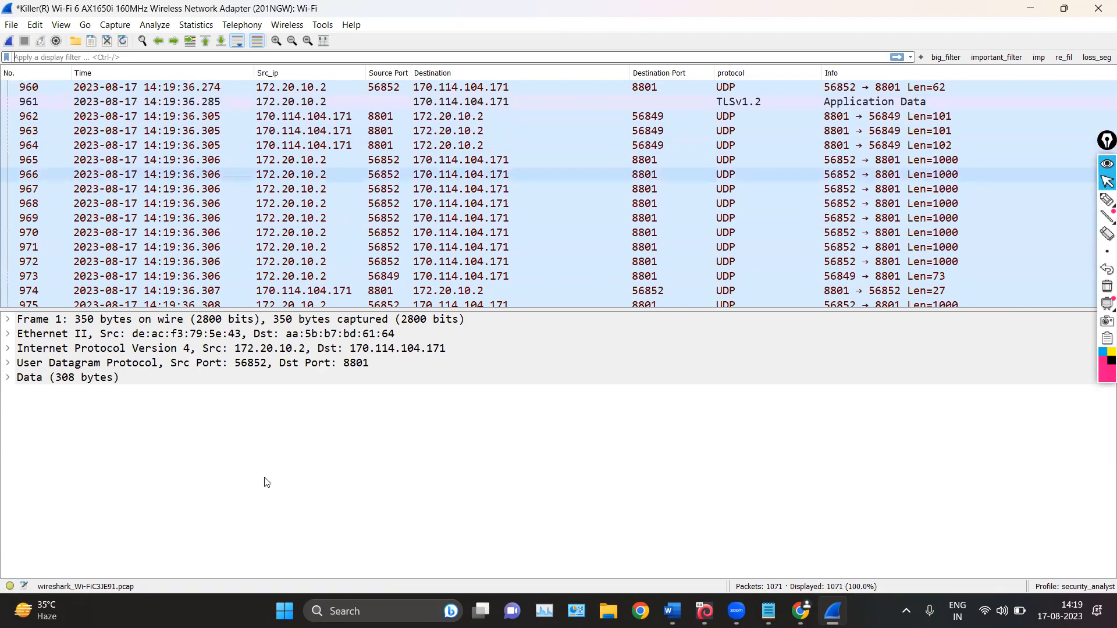
{"action": "scroll", "coordinate": [584, 304], "scroll_direction": "down", "scroll_amount": 3}
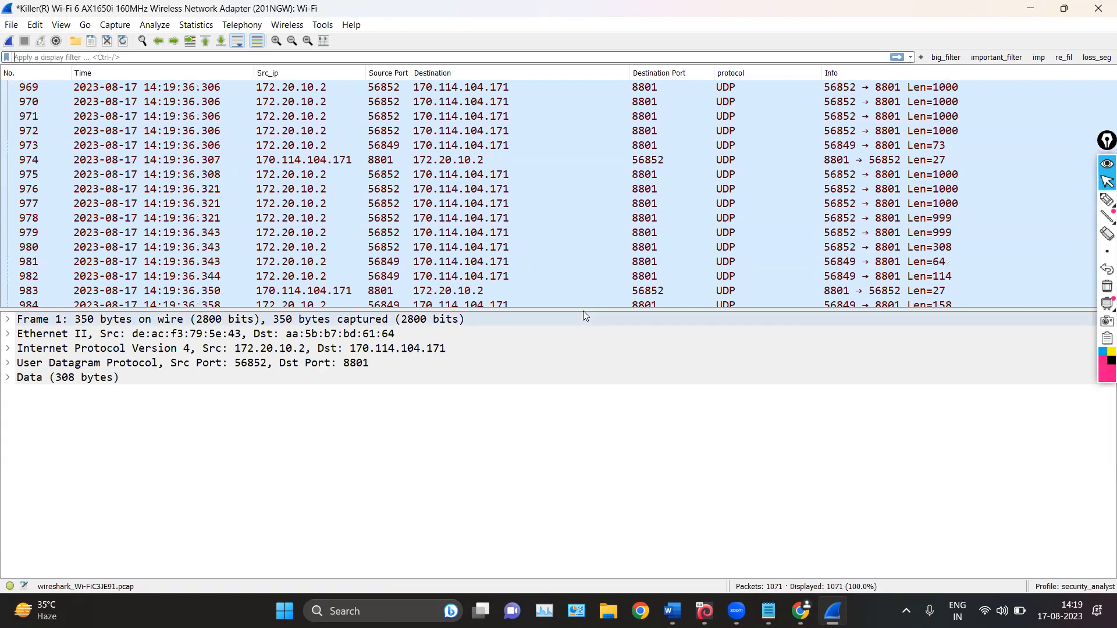
{"action": "left_click_drag", "start_coordinate": [580, 309], "coordinate": [568, 287]}
{"action": "left_click_drag", "start_coordinate": [579, 403], "coordinate": [562, 323]}
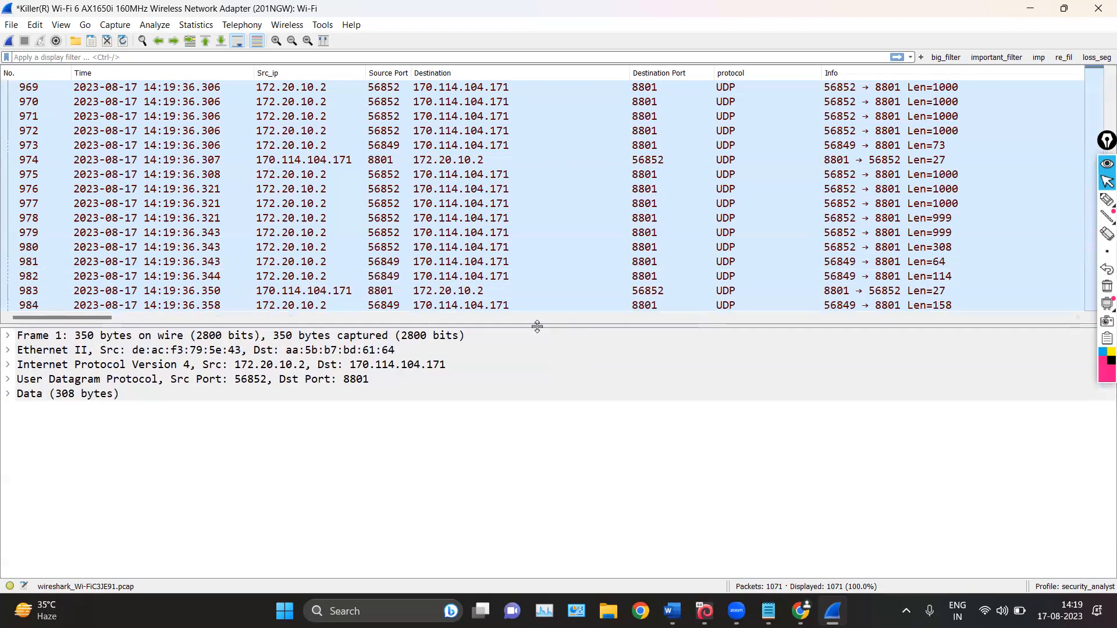
{"action": "left_click", "coordinate": [169, 352]}
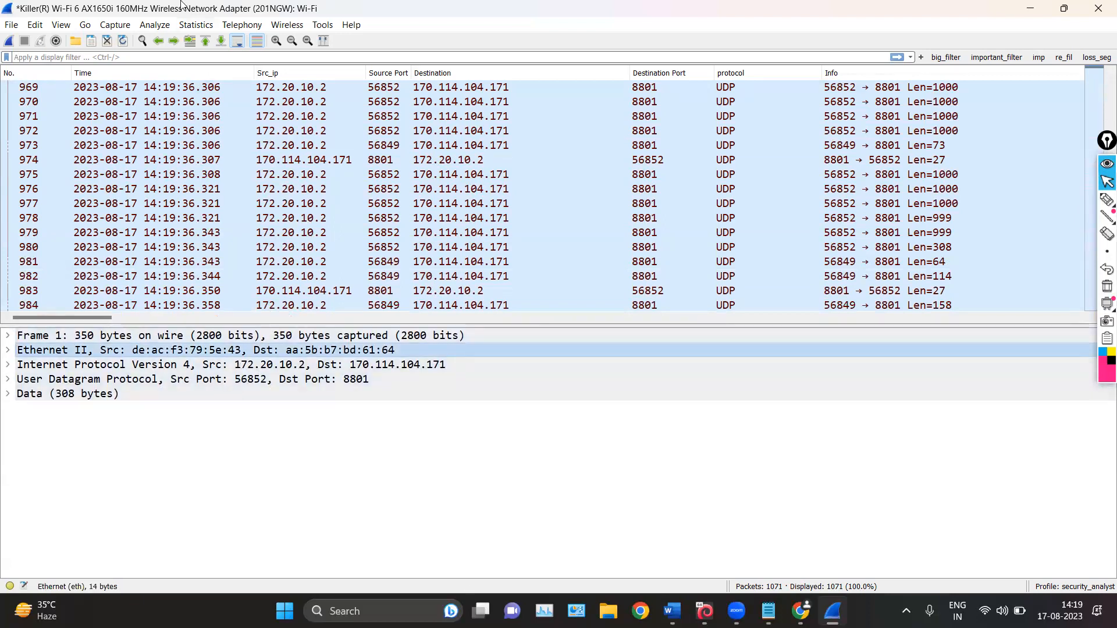
Minimize Wireshark, switch to the Word notes and highlight the list of main window elements below the figure, then clear the selection
{"action": "left_click", "coordinate": [1019, 7]}
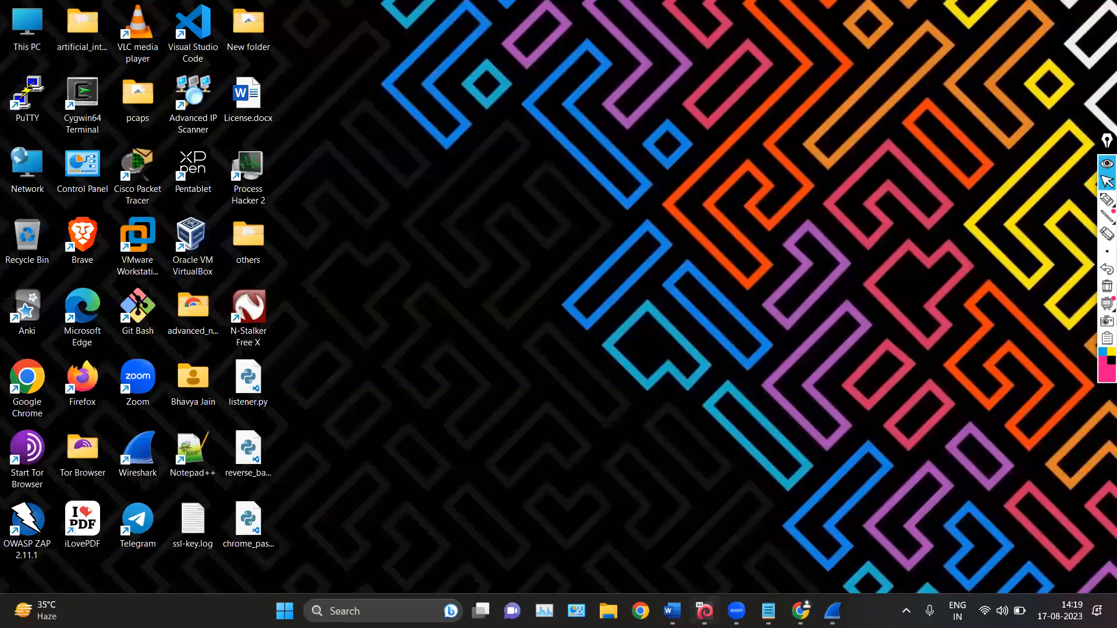
{"action": "left_click", "coordinate": [671, 610]}
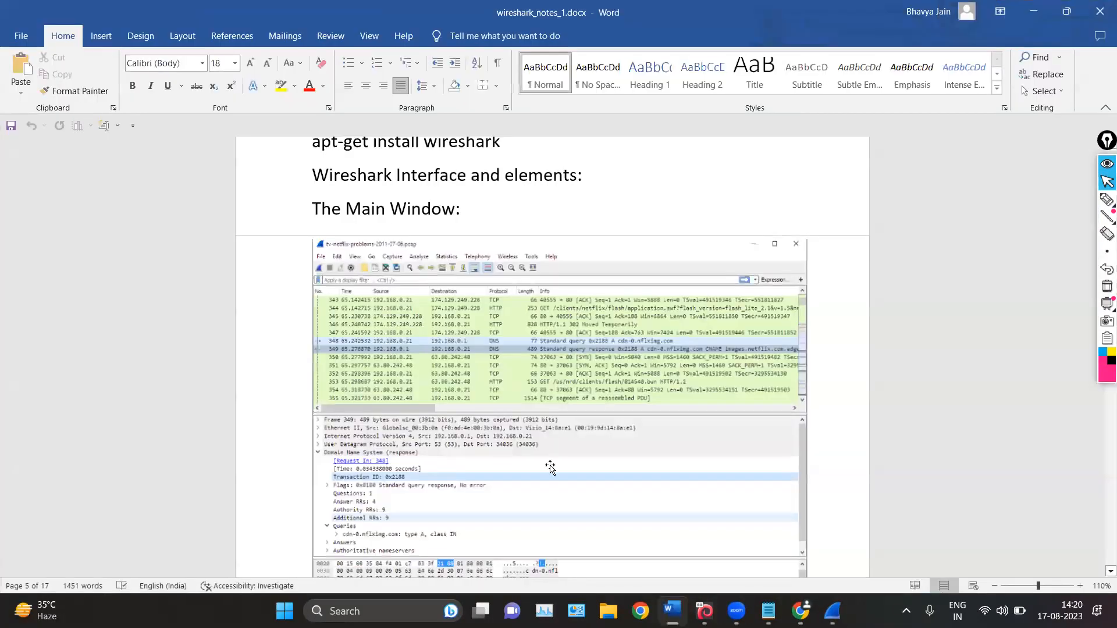
{"action": "scroll", "coordinate": [454, 445], "scroll_direction": "down", "scroll_amount": 1}
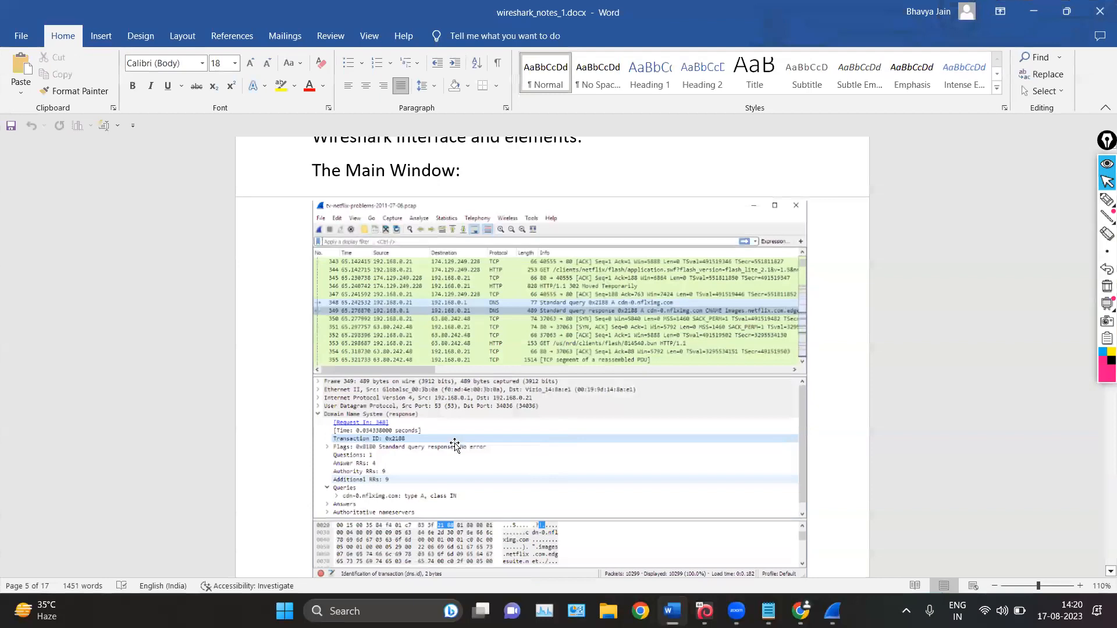
{"action": "scroll", "coordinate": [326, 349], "scroll_direction": "down", "scroll_amount": 8}
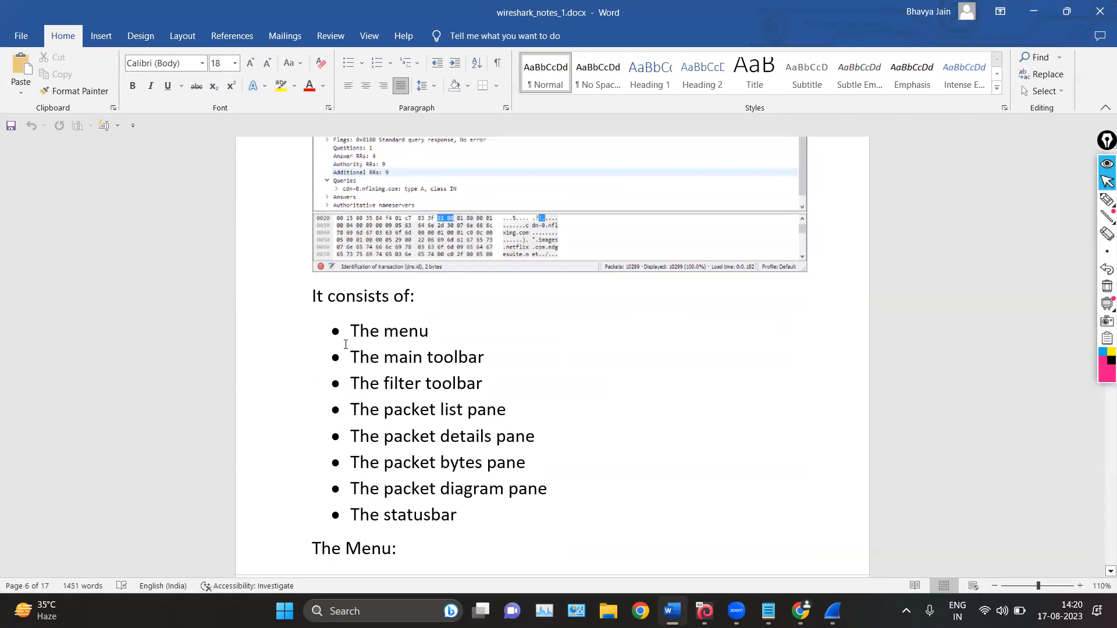
{"action": "scroll", "coordinate": [372, 343], "scroll_direction": "down", "scroll_amount": 1}
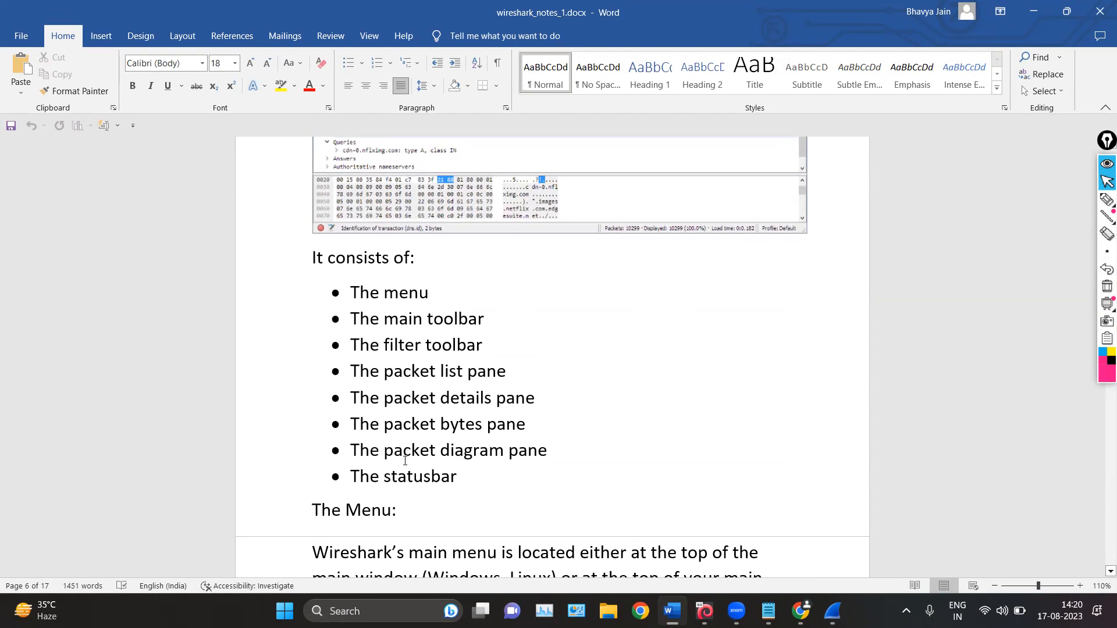
{"action": "left_click_drag", "start_coordinate": [484, 488], "coordinate": [356, 288]}
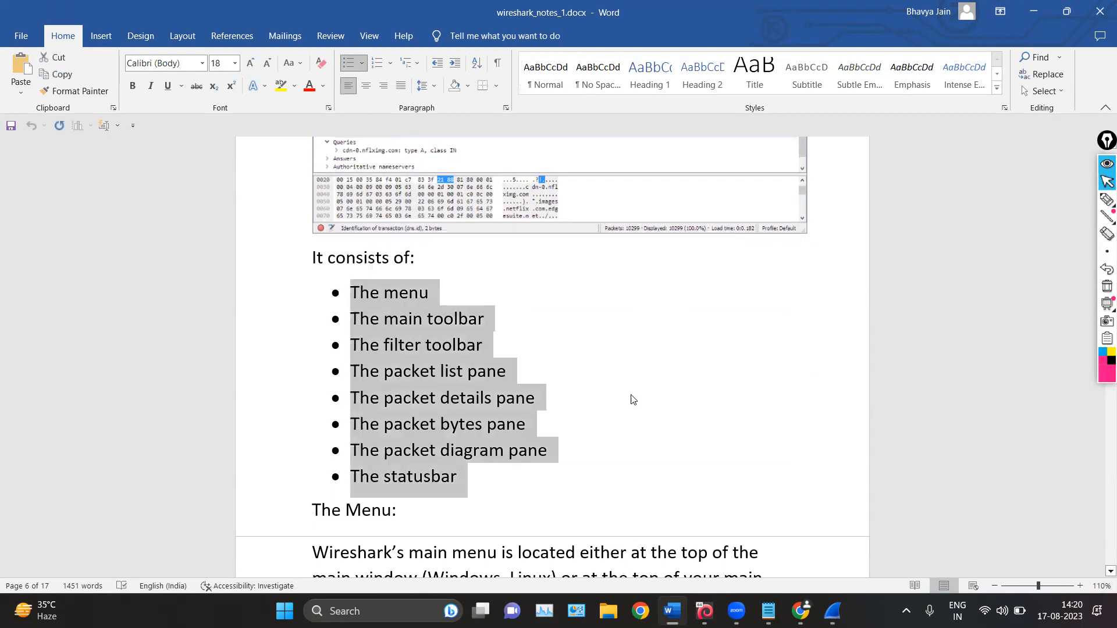
{"action": "left_click", "coordinate": [642, 405]}
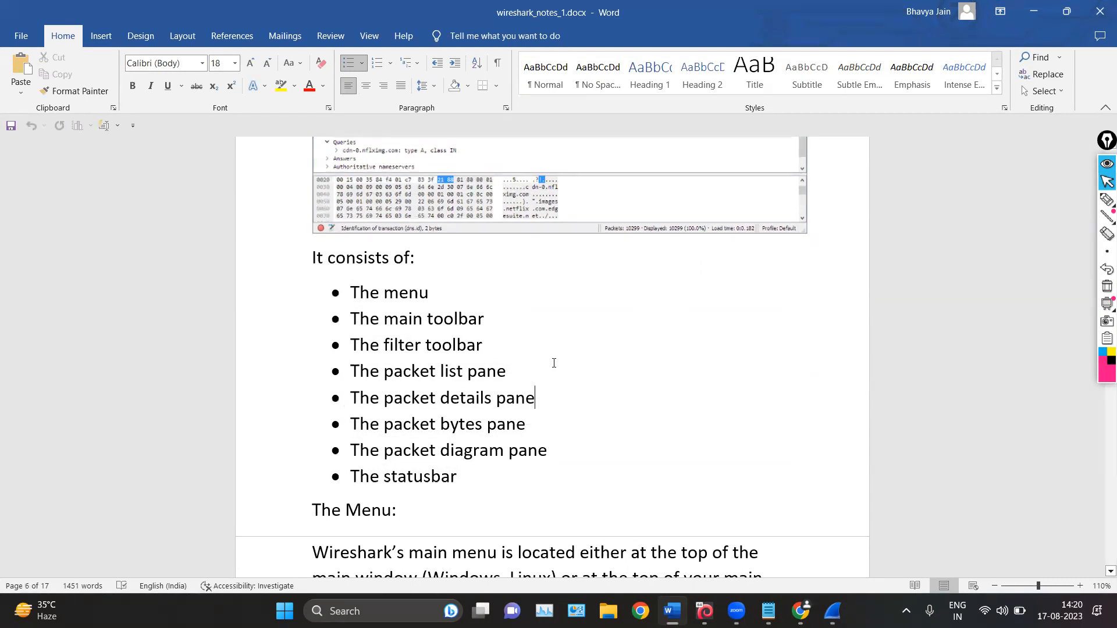
Select "The menu" in the elements list and read the notes' section describing what each Wireshark menu contains
{"action": "triple_click", "coordinate": [343, 303]}
{"action": "scroll", "coordinate": [519, 414], "scroll_direction": "down", "scroll_amount": 6}
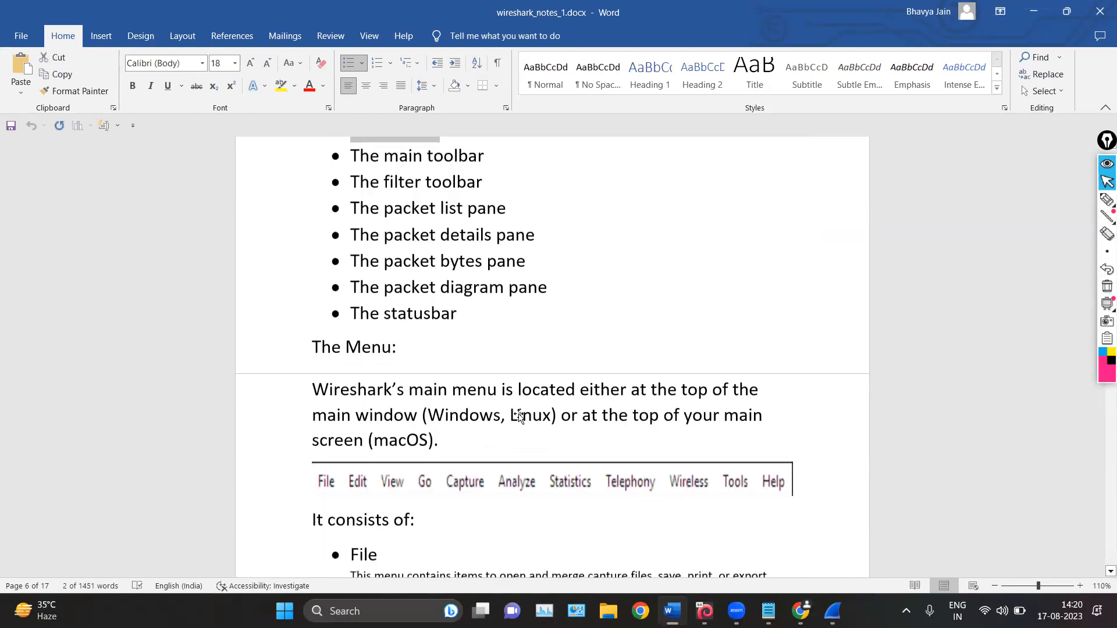
{"action": "scroll", "coordinate": [466, 386], "scroll_direction": "down", "scroll_amount": 2}
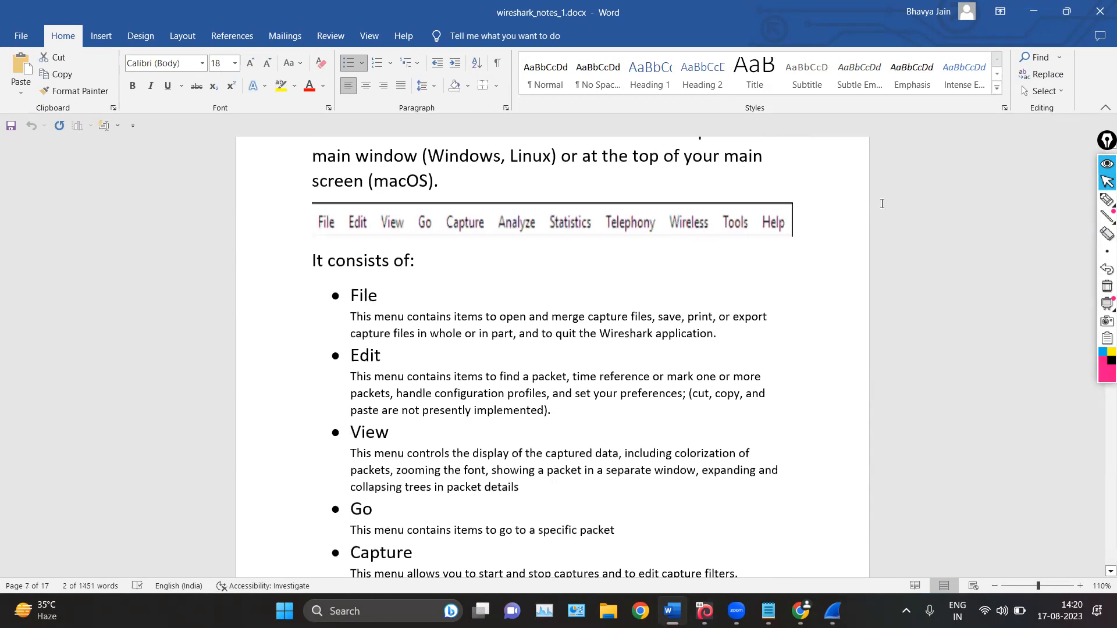
{"action": "scroll", "coordinate": [514, 365], "scroll_direction": "down", "scroll_amount": 3}
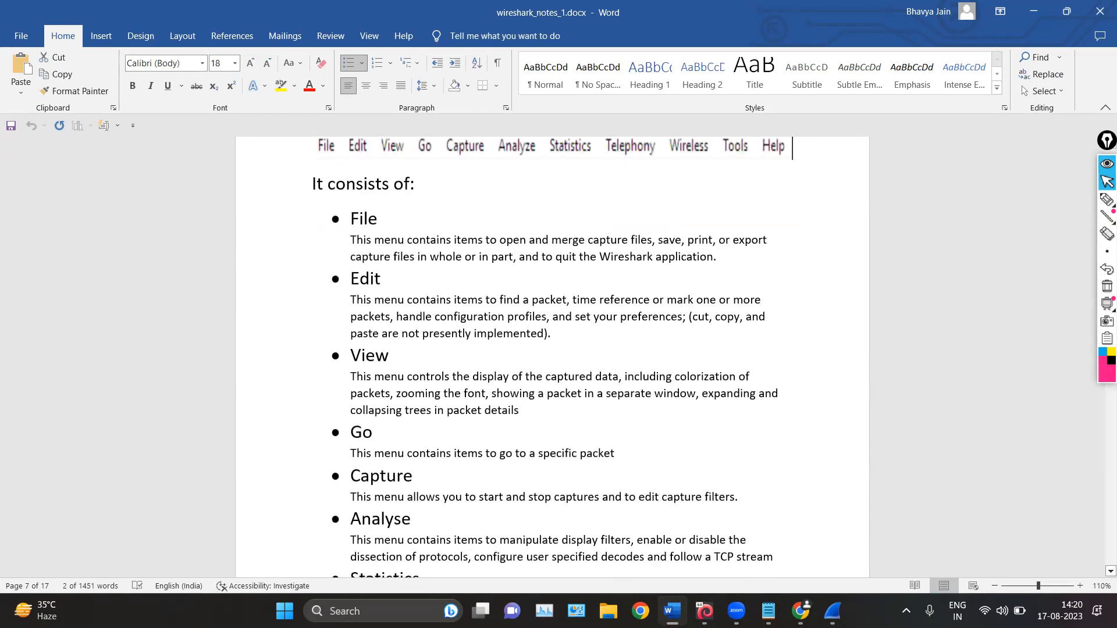
Switch to Wireshark and review the File commands for opening, merging, saving and exporting captures
{"action": "left_click", "coordinate": [832, 611]}
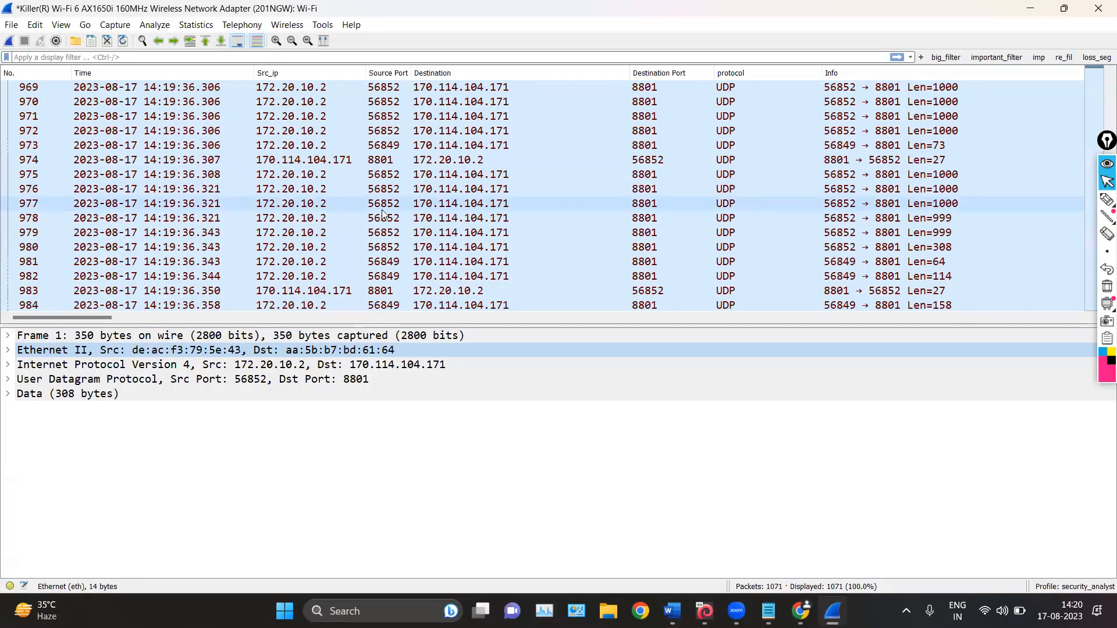
{"action": "left_click", "coordinate": [9, 25]}
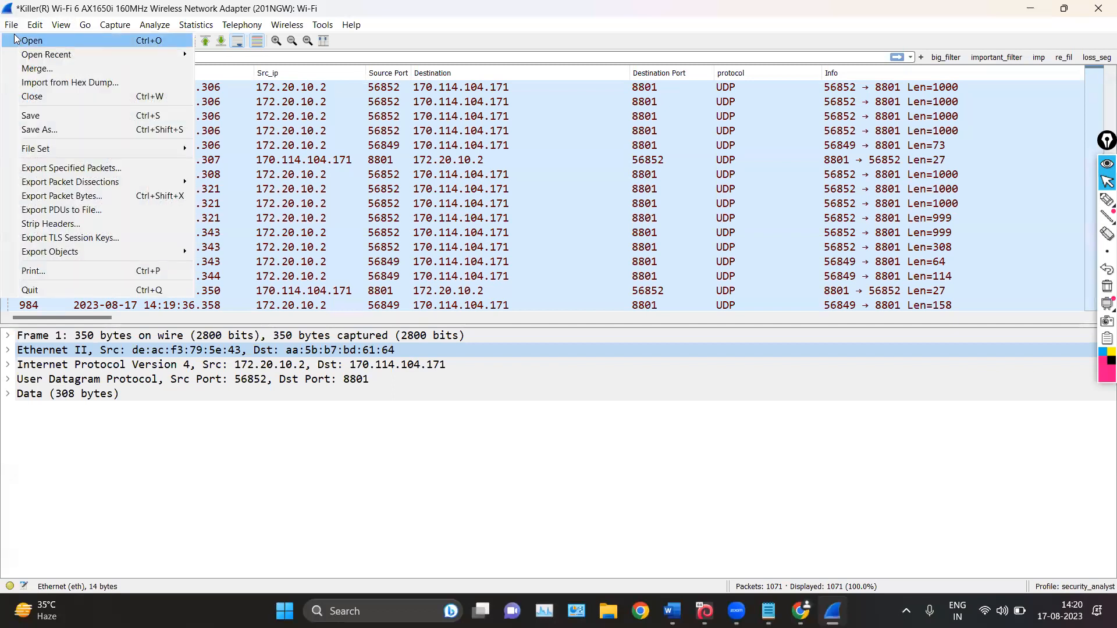
{"action": "mouse_move", "coordinate": [39, 149]}
Review the Edit commands for finding, marking and ignoring packets, time references, configuration profiles and preferences, briefly revisiting the File commands
{"action": "mouse_move", "coordinate": [36, 25]}
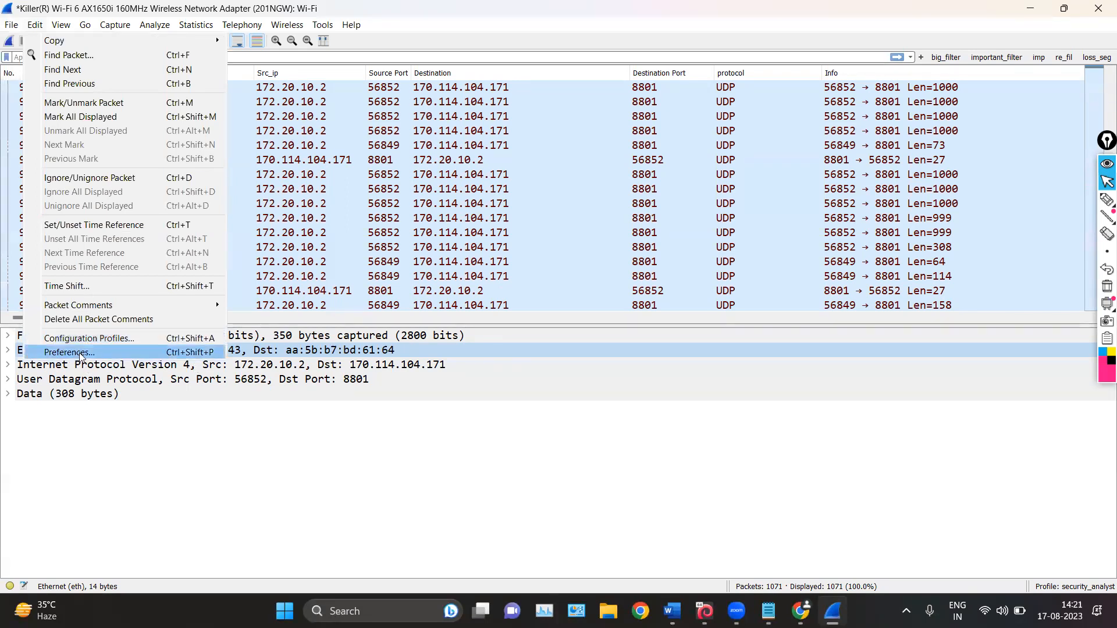
{"action": "left_click", "coordinate": [33, 26]}
{"action": "left_click", "coordinate": [33, 25]}
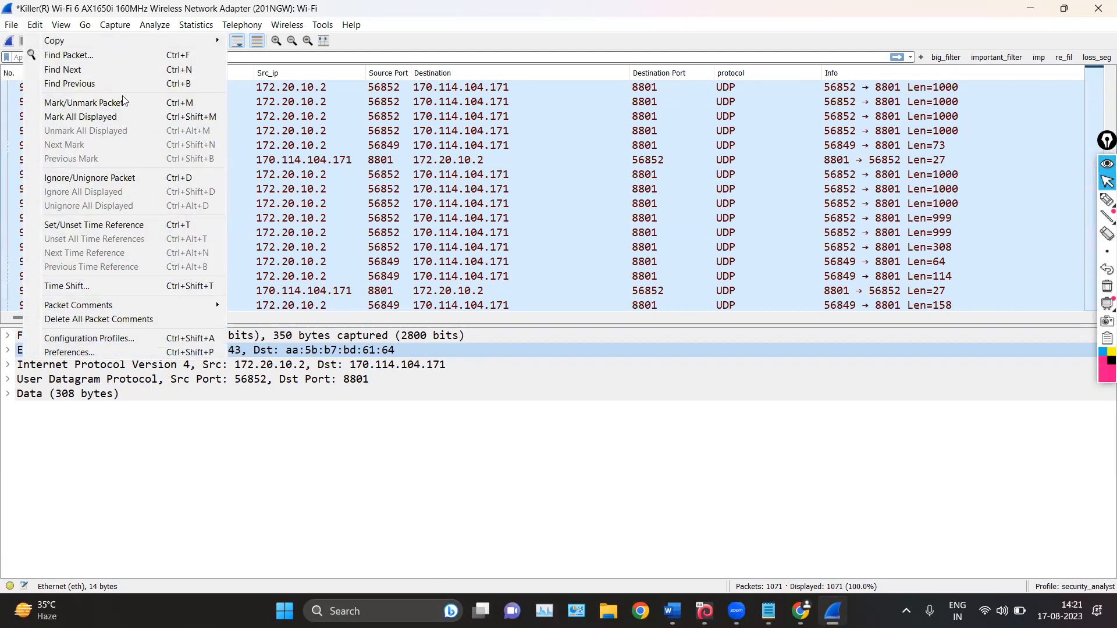
{"action": "left_click", "coordinate": [29, 28]}
{"action": "left_click", "coordinate": [38, 26]}
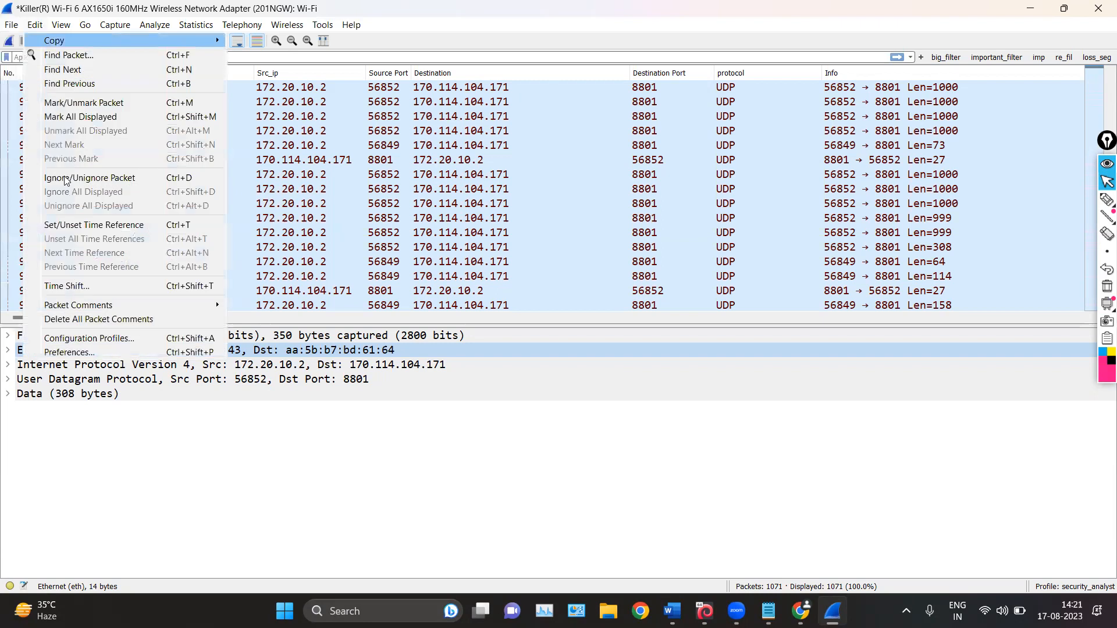
{"action": "left_click", "coordinate": [27, 26]}
{"action": "left_click", "coordinate": [11, 25]}
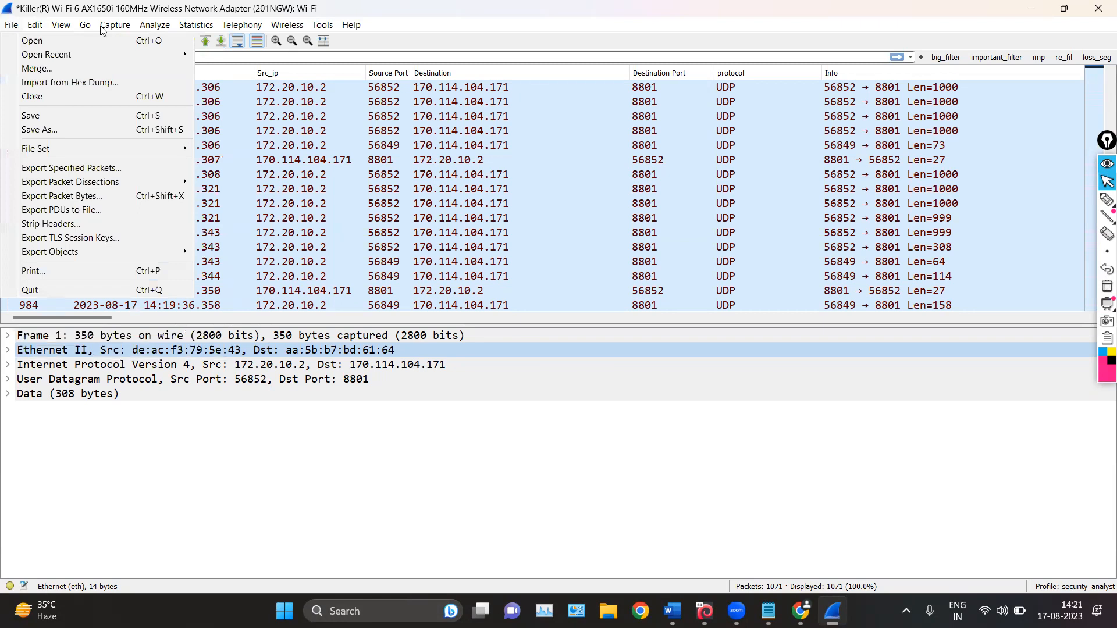
{"action": "left_click", "coordinate": [35, 24]}
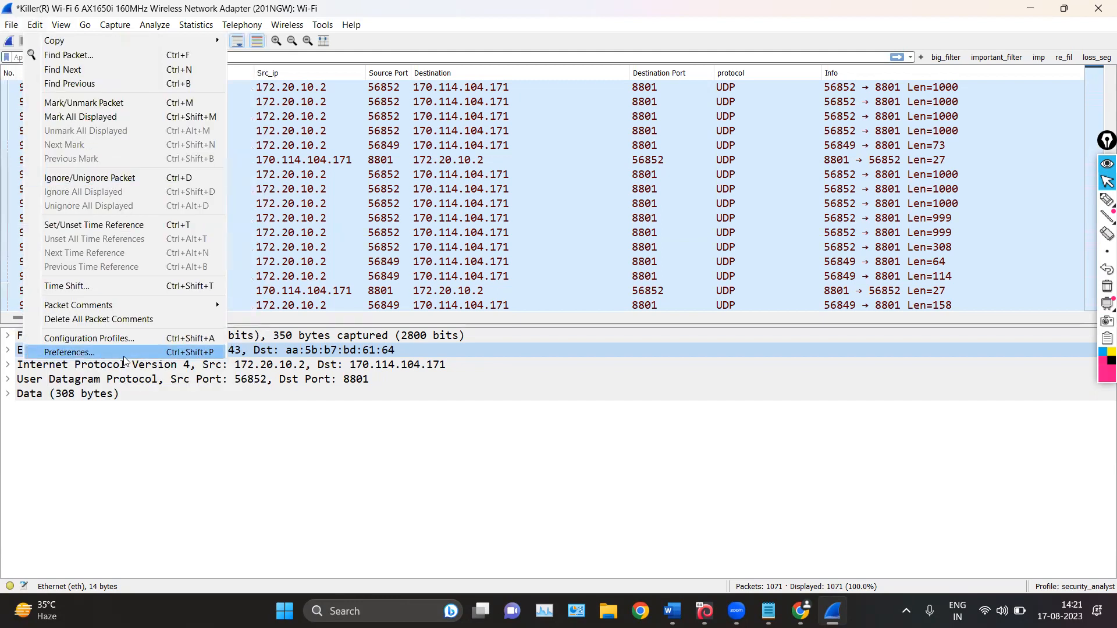
Review the View commands for panes, time format, zoom and coloring, including the Colorize Conversation colors
{"action": "mouse_move", "coordinate": [61, 28]}
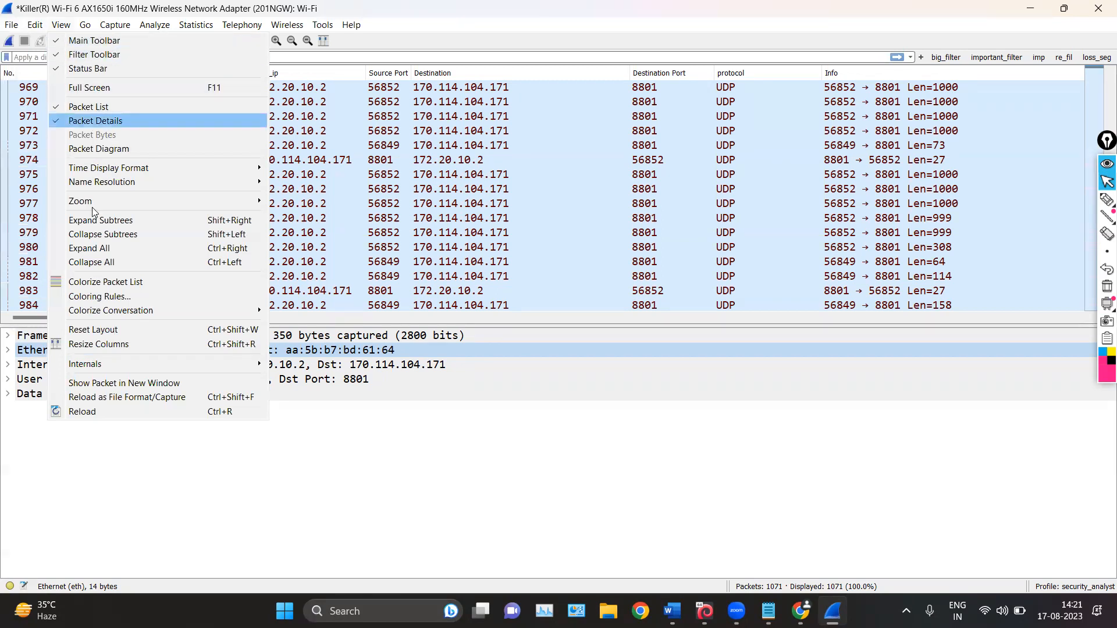
{"action": "mouse_move", "coordinate": [93, 312]}
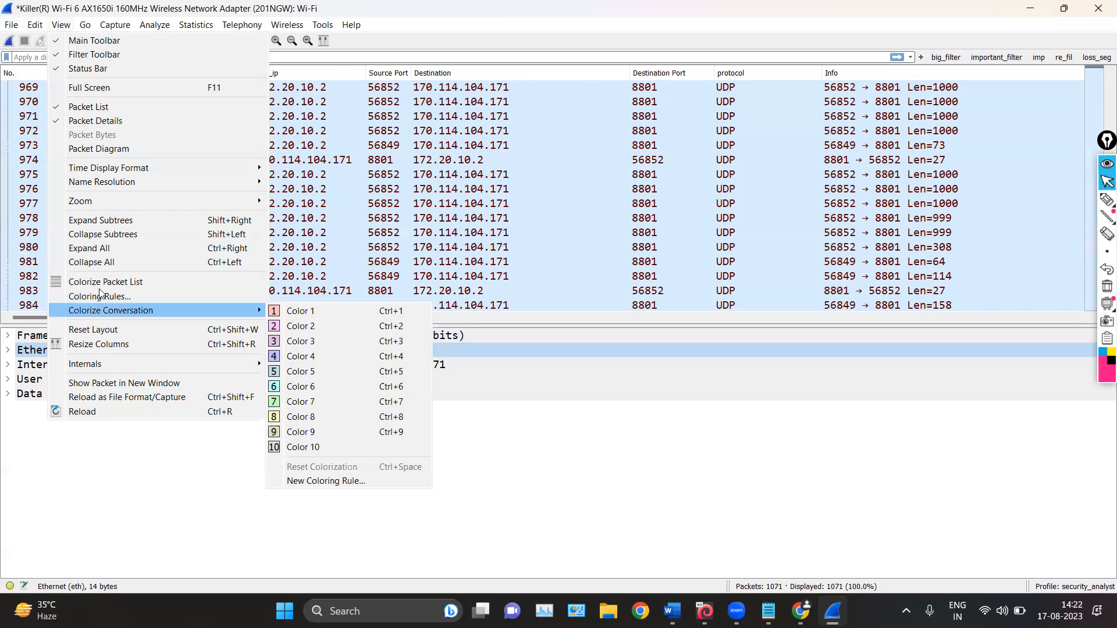
Select packet 977 and its Data line, and expand and collapse its Ethernet II details
{"action": "left_click", "coordinate": [471, 205]}
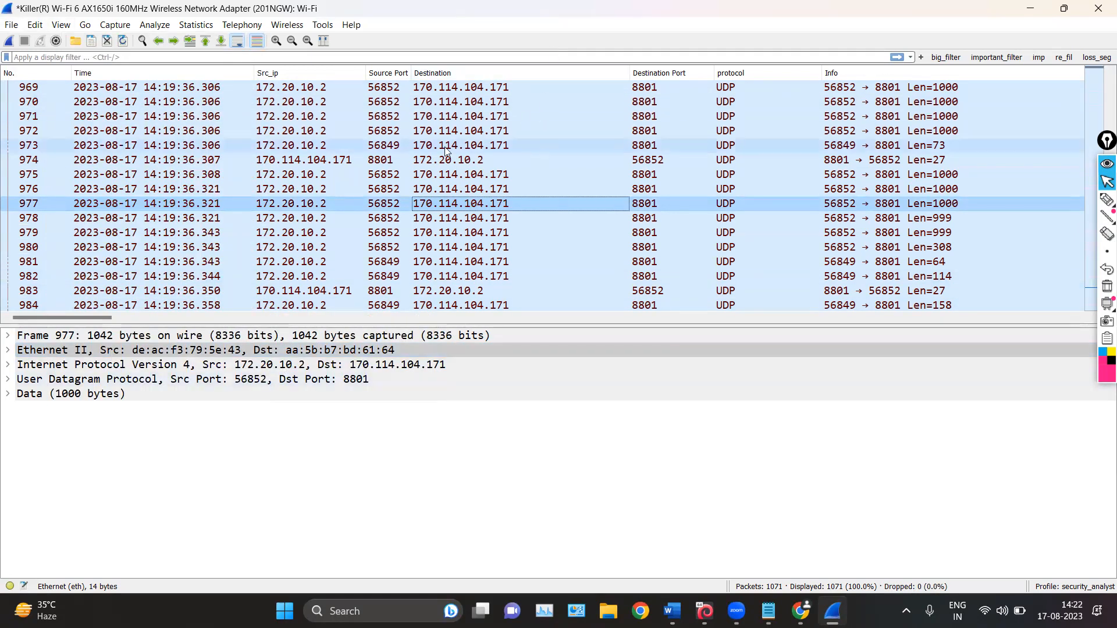
{"action": "scroll", "coordinate": [397, 148], "scroll_direction": "down", "scroll_amount": 18}
{"action": "left_click", "coordinate": [183, 393]}
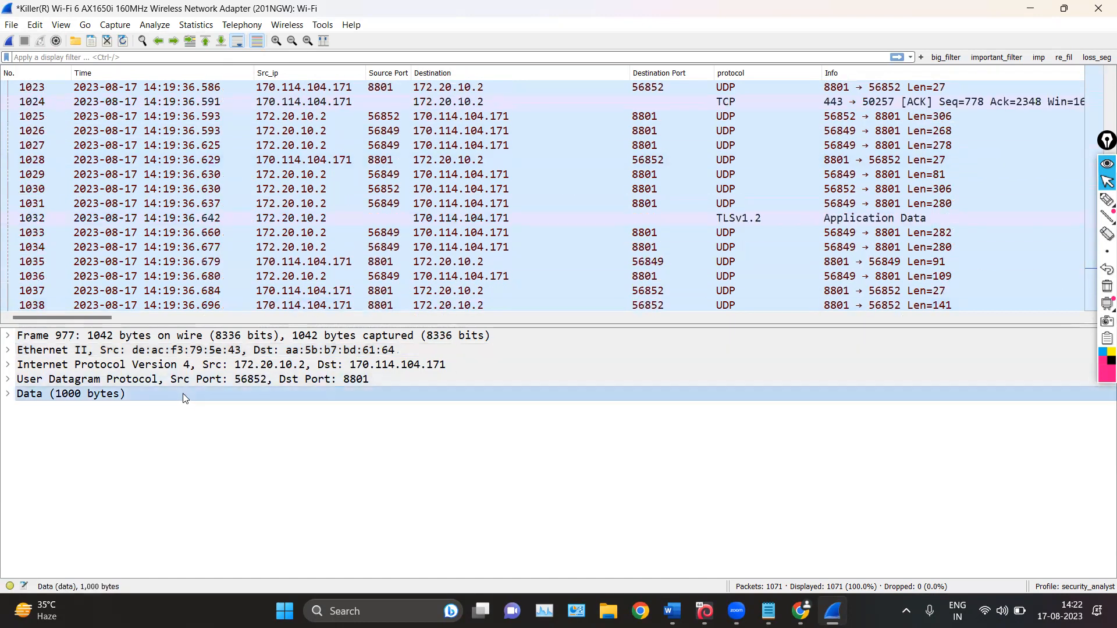
{"action": "scroll", "coordinate": [371, 156], "scroll_direction": "up", "scroll_amount": 1}
{"action": "scroll", "coordinate": [371, 155], "scroll_direction": "up", "scroll_amount": 8}
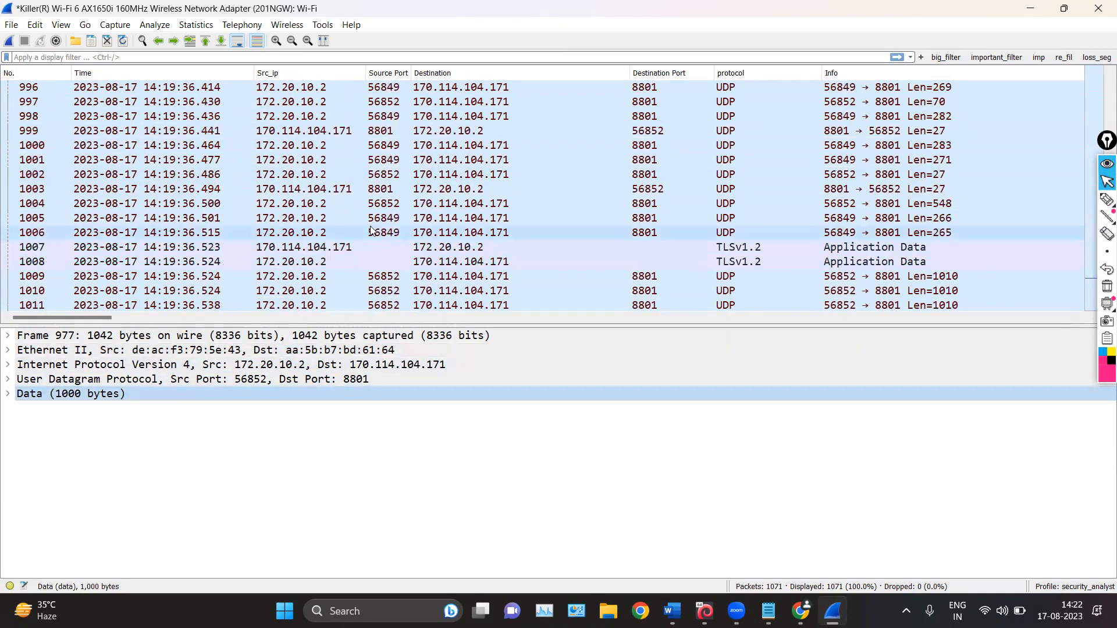
{"action": "left_click", "coordinate": [8, 350]}
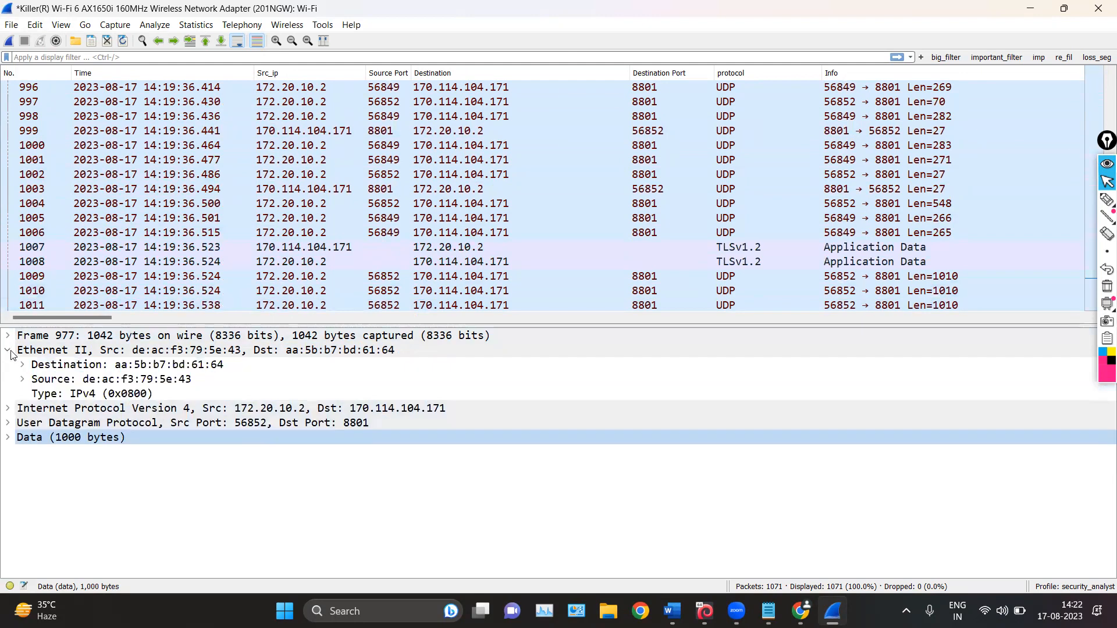
{"action": "left_click", "coordinate": [8, 351]}
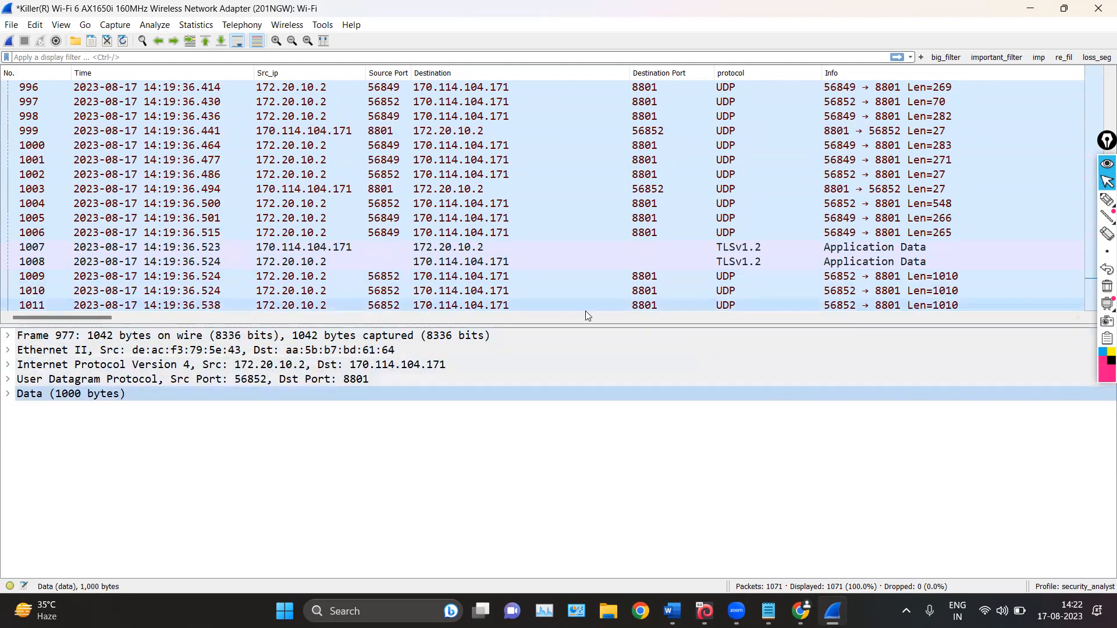
Hide the packet details pane and browse the full-height packet list
{"action": "left_click", "coordinate": [61, 25]}
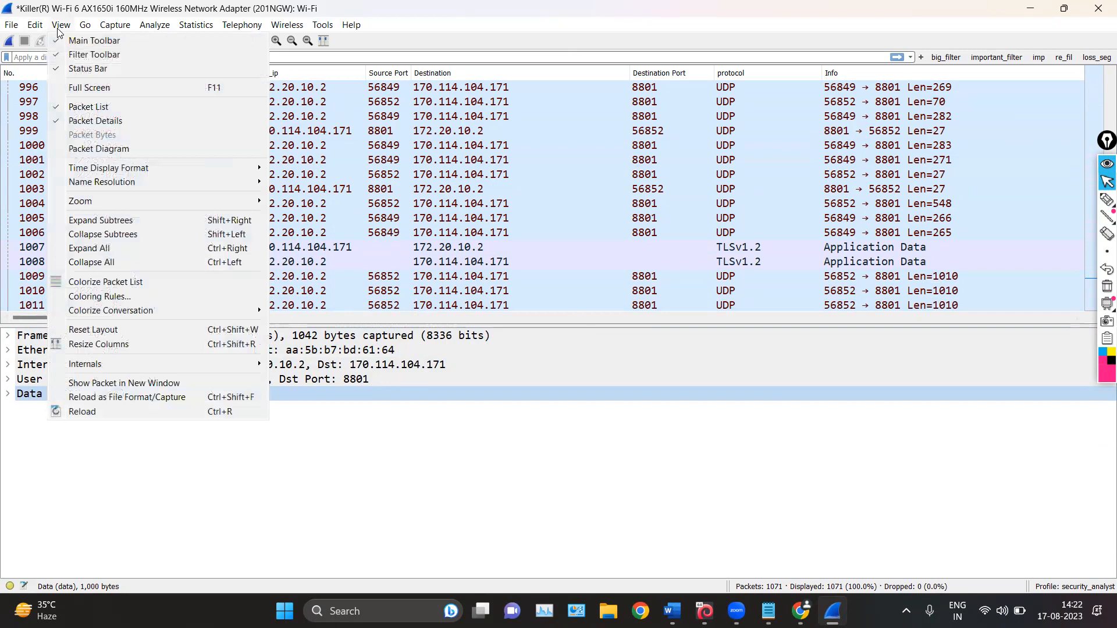
{"action": "left_click", "coordinate": [53, 121]}
{"action": "scroll", "coordinate": [331, 188], "scroll_direction": "down", "scroll_amount": 9}
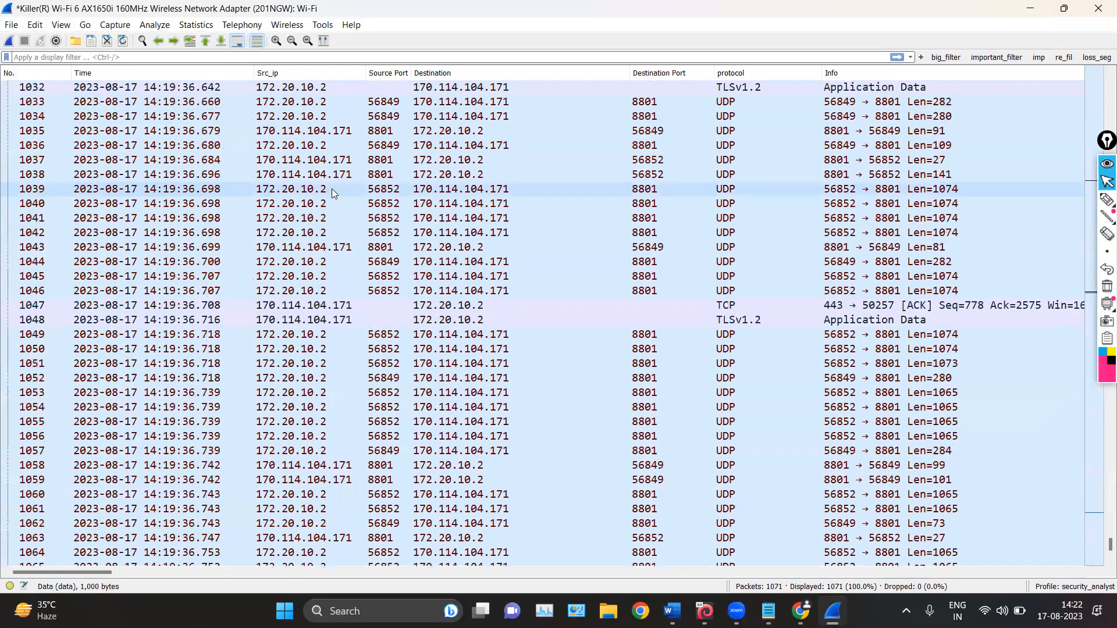
{"action": "scroll", "coordinate": [331, 192], "scroll_direction": "up", "scroll_amount": 20}
{"action": "scroll", "coordinate": [331, 204], "scroll_direction": "up", "scroll_amount": 10}
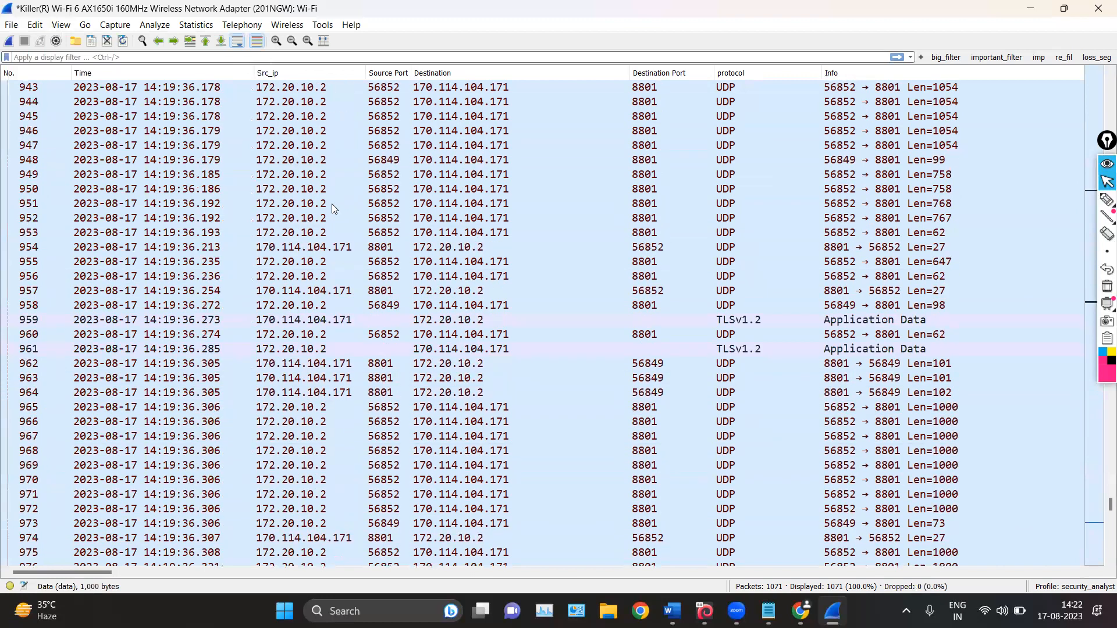
Show the packet details pane again below the packet list and reopen the View commands
{"action": "left_click", "coordinate": [61, 24]}
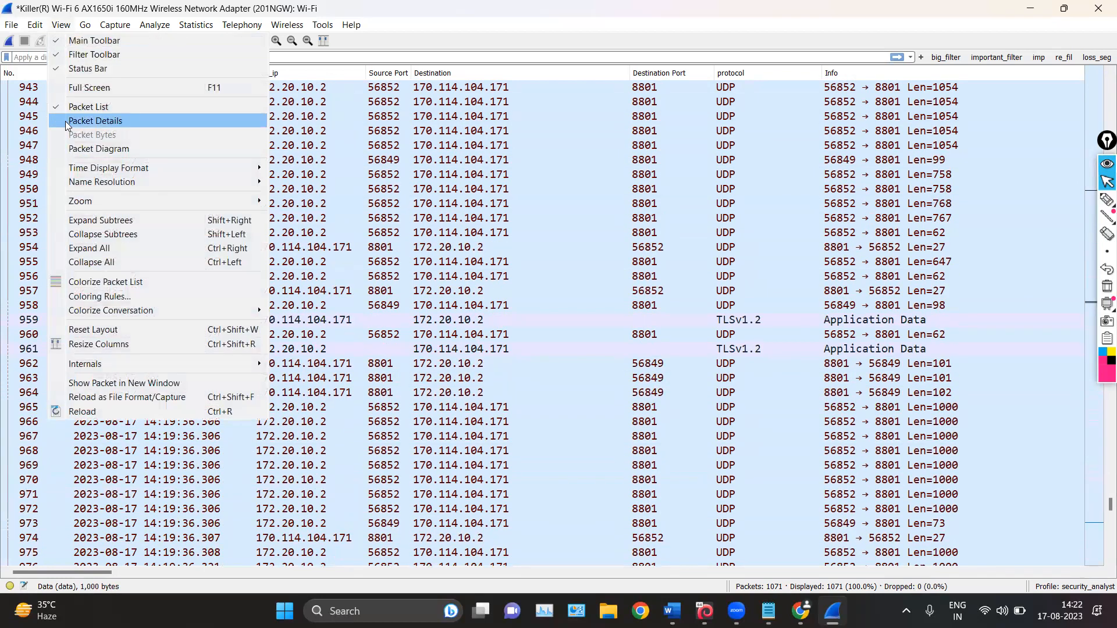
{"action": "left_click", "coordinate": [65, 121]}
{"action": "left_click", "coordinate": [61, 25]}
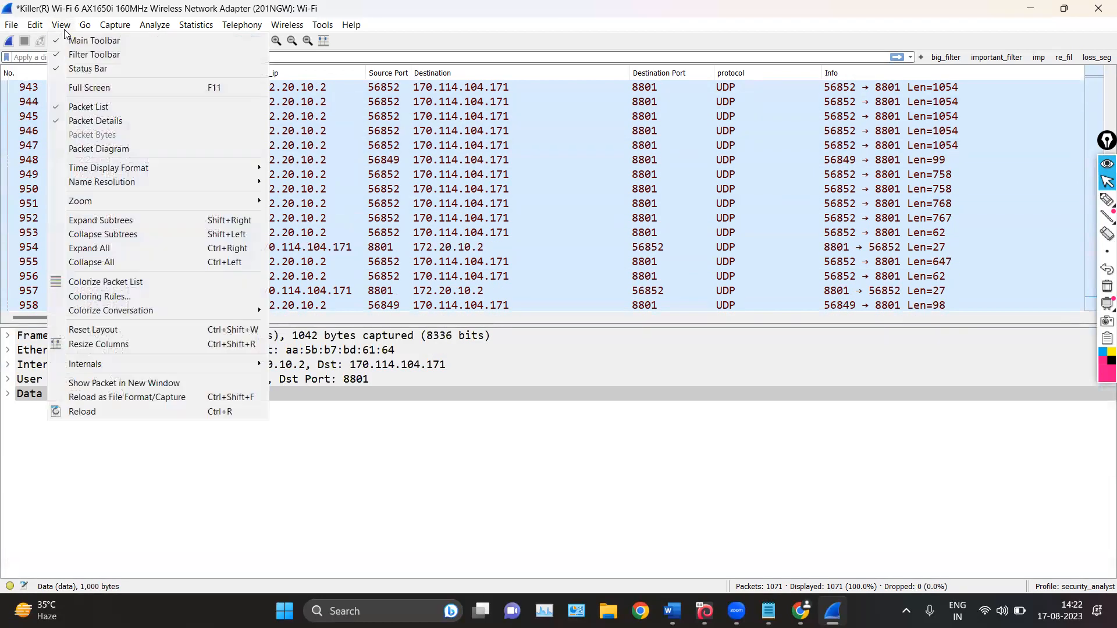
Show the packet diagram pane, enlarge it, and examine the Ethernet and UDP header diagrams of packet 945
{"action": "left_click", "coordinate": [73, 148]}
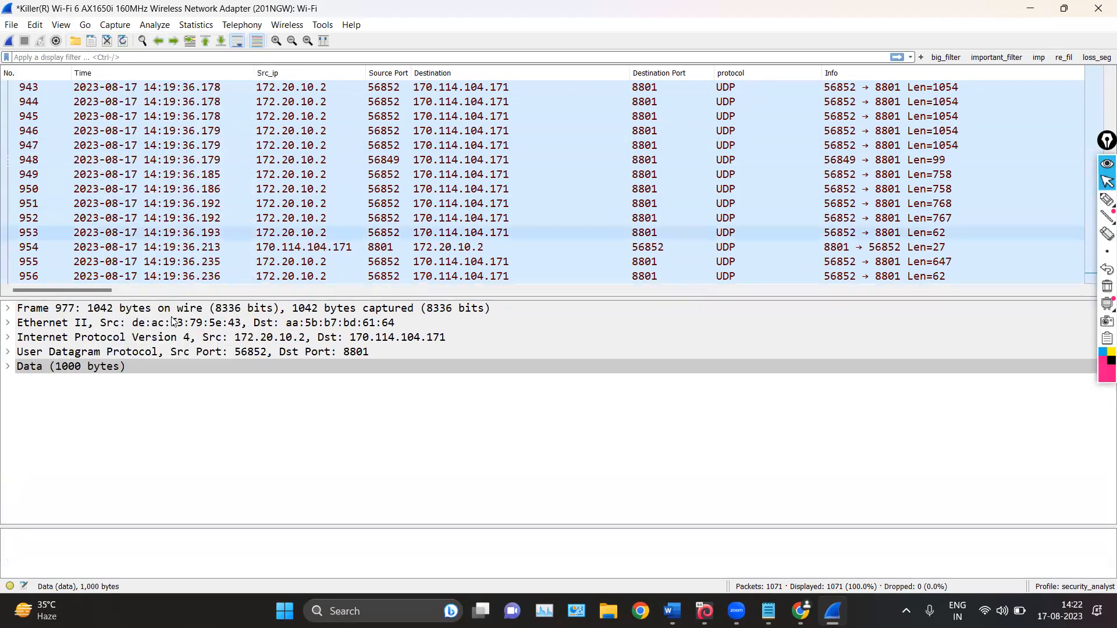
{"action": "left_click_drag", "start_coordinate": [651, 526], "coordinate": [634, 367]}
{"action": "left_click", "coordinate": [488, 118]}
{"action": "scroll", "coordinate": [489, 472], "scroll_direction": "down", "scroll_amount": 4}
{"action": "scroll", "coordinate": [490, 465], "scroll_direction": "up", "scroll_amount": 2}
{"action": "scroll", "coordinate": [490, 466], "scroll_direction": "down", "scroll_amount": 7}
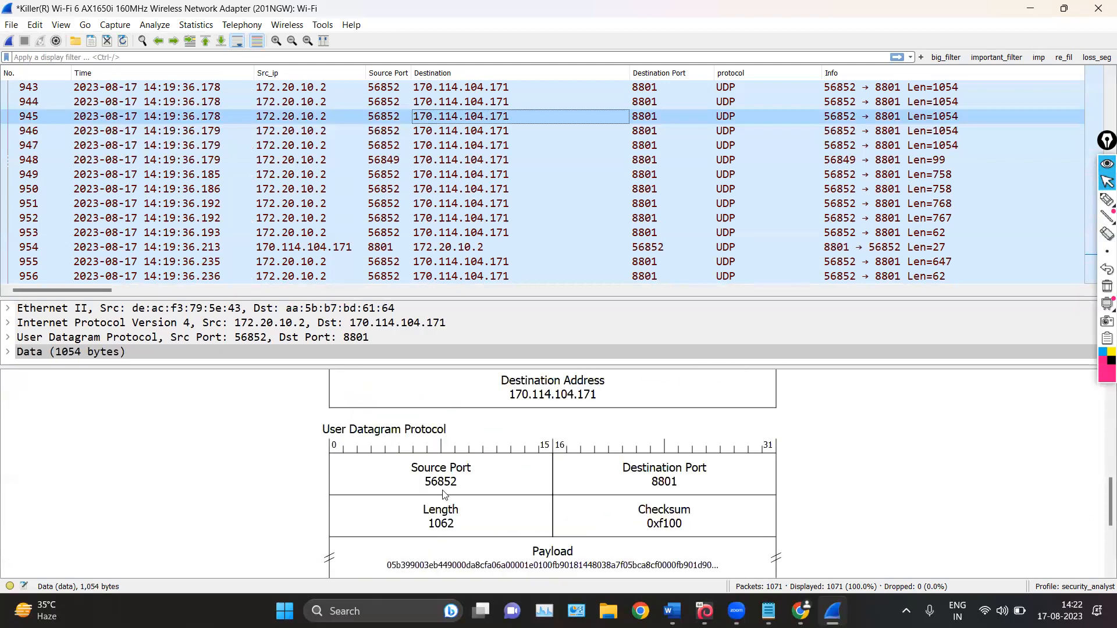
{"action": "scroll", "coordinate": [445, 494], "scroll_direction": "up", "scroll_amount": 10}
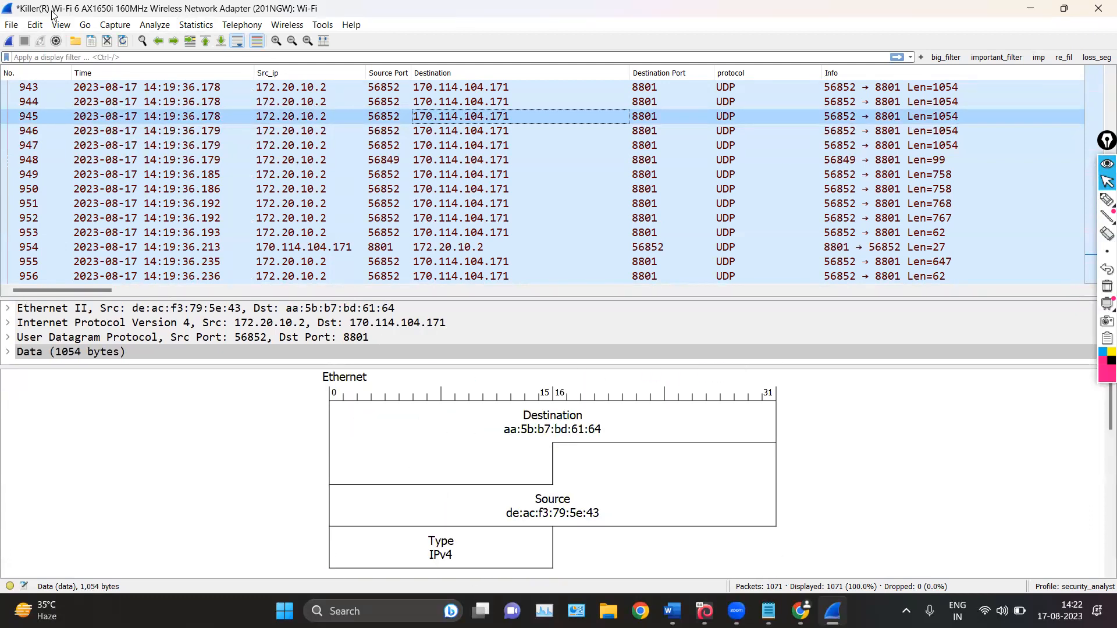
Review the View commands for time display format, name resolution and zoom
{"action": "left_click", "coordinate": [69, 27]}
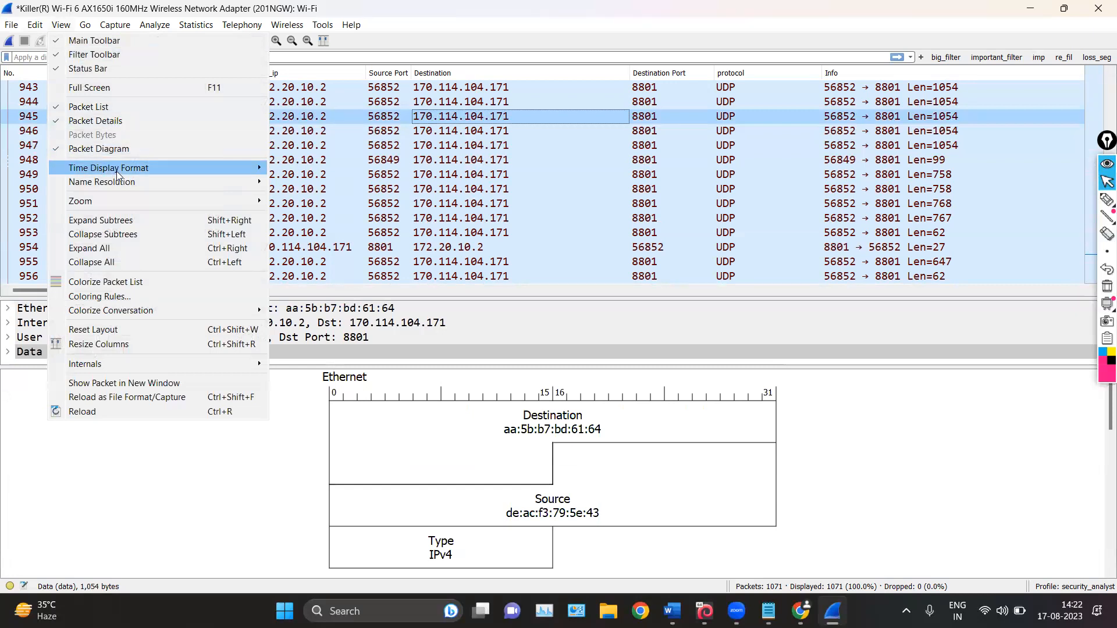
{"action": "mouse_move", "coordinate": [119, 172]}
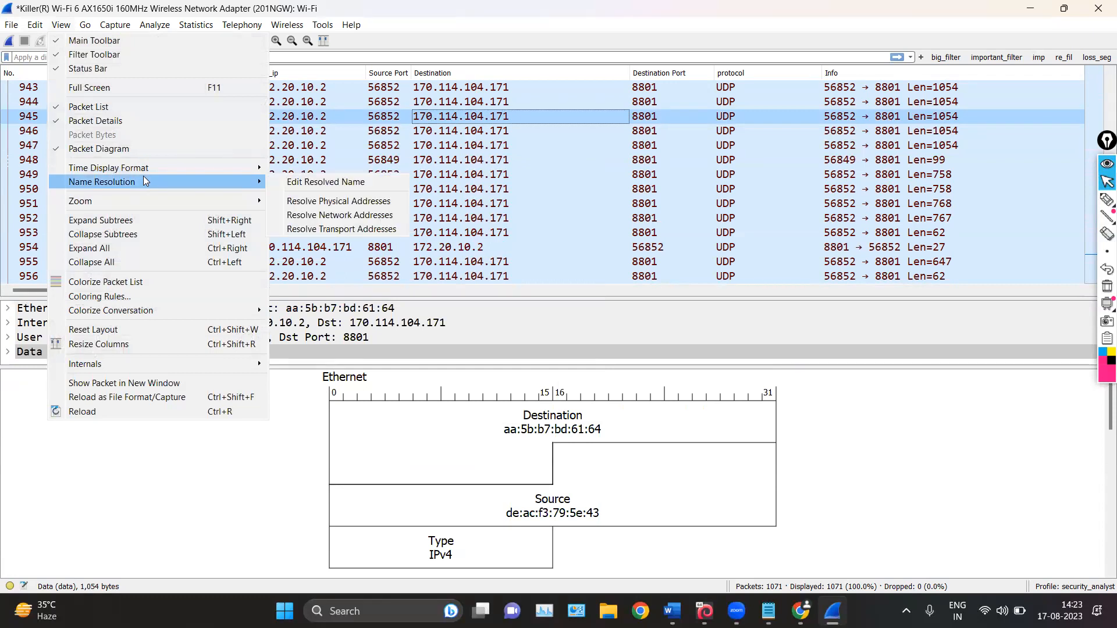
{"action": "mouse_move", "coordinate": [153, 201]}
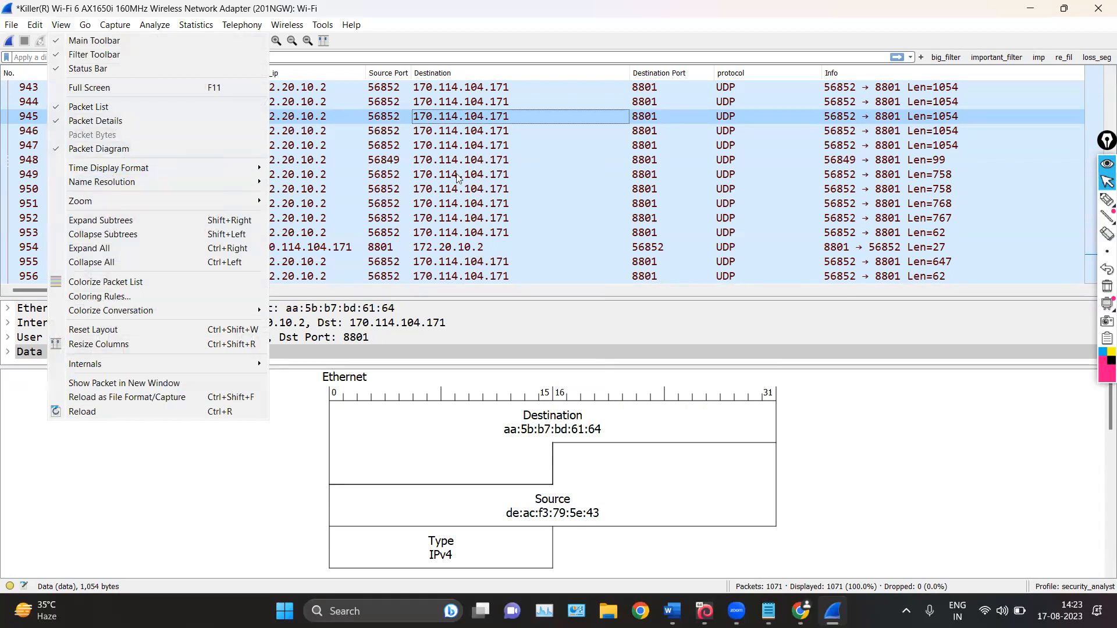
Select packet 949 and browse the surrounding packet list to compare the row colors of the UDP, TCP and TLSv1.2 packets
{"action": "left_click", "coordinate": [415, 185]}
{"action": "scroll", "coordinate": [416, 152], "scroll_direction": "up", "scroll_amount": 15}
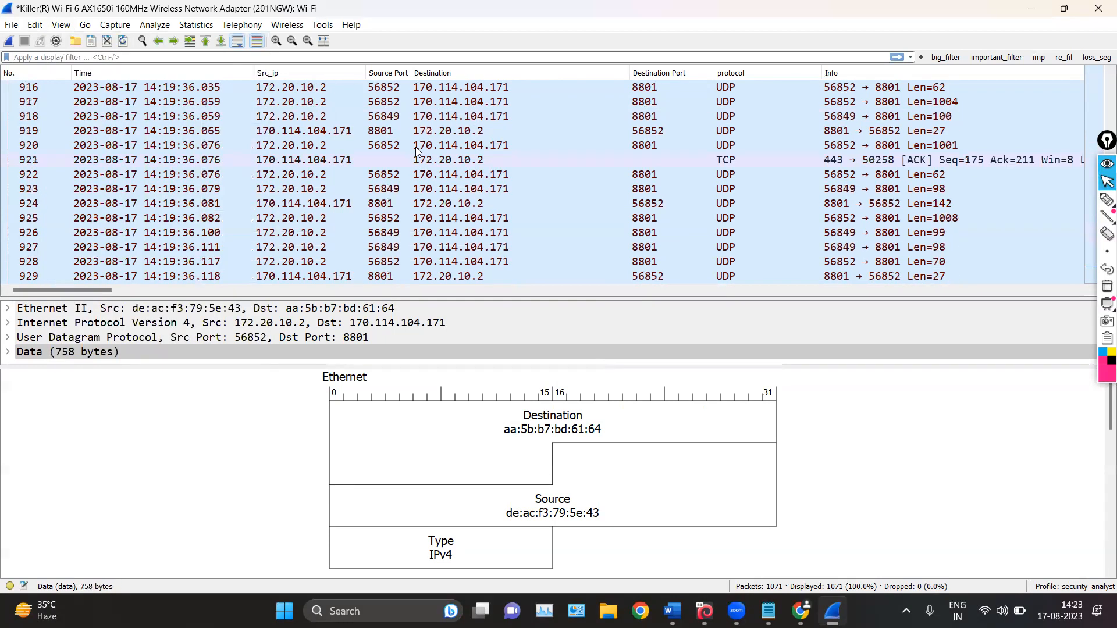
{"action": "scroll", "coordinate": [416, 148], "scroll_direction": "down", "scroll_amount": 8}
{"action": "scroll", "coordinate": [416, 150], "scroll_direction": "down", "scroll_amount": 7}
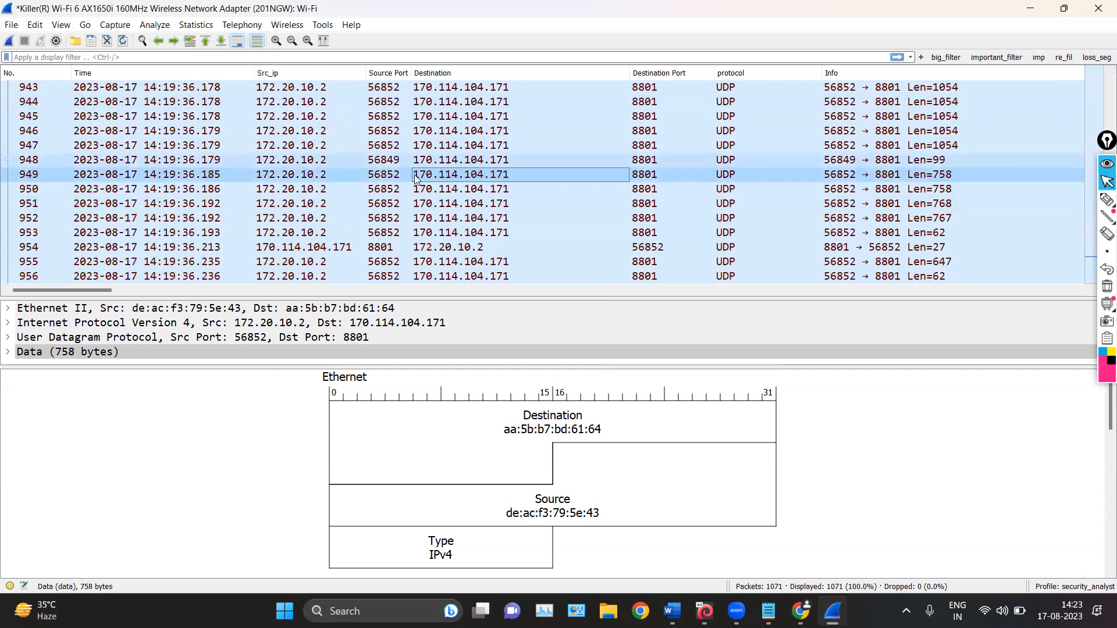
{"action": "scroll", "coordinate": [505, 140], "scroll_direction": "up", "scroll_amount": 4}
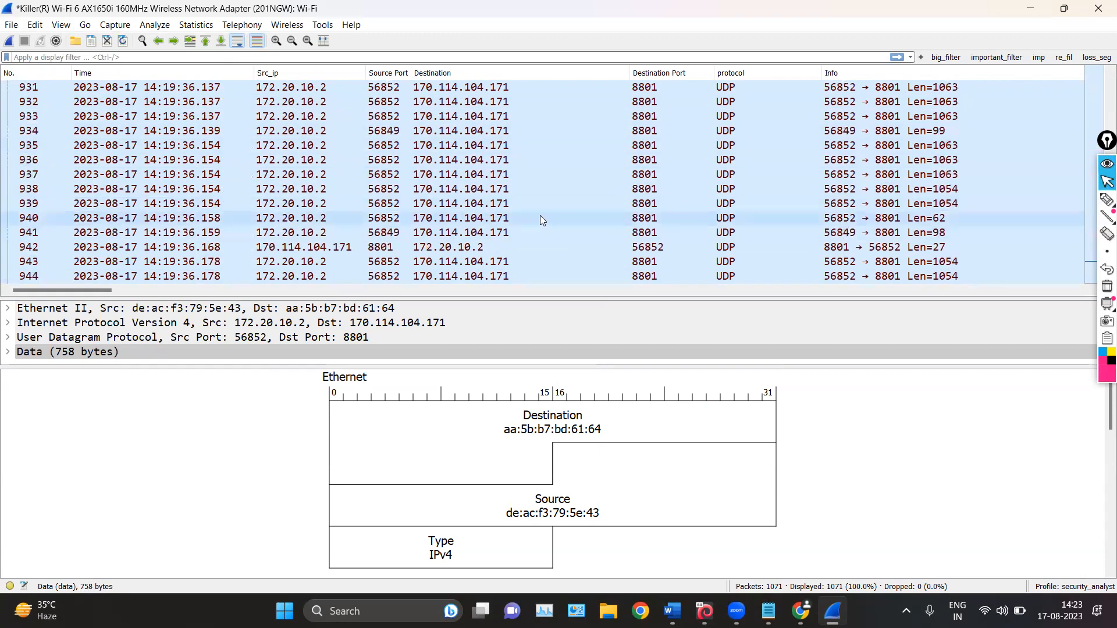
{"action": "scroll", "coordinate": [527, 196], "scroll_direction": "up", "scroll_amount": 11}
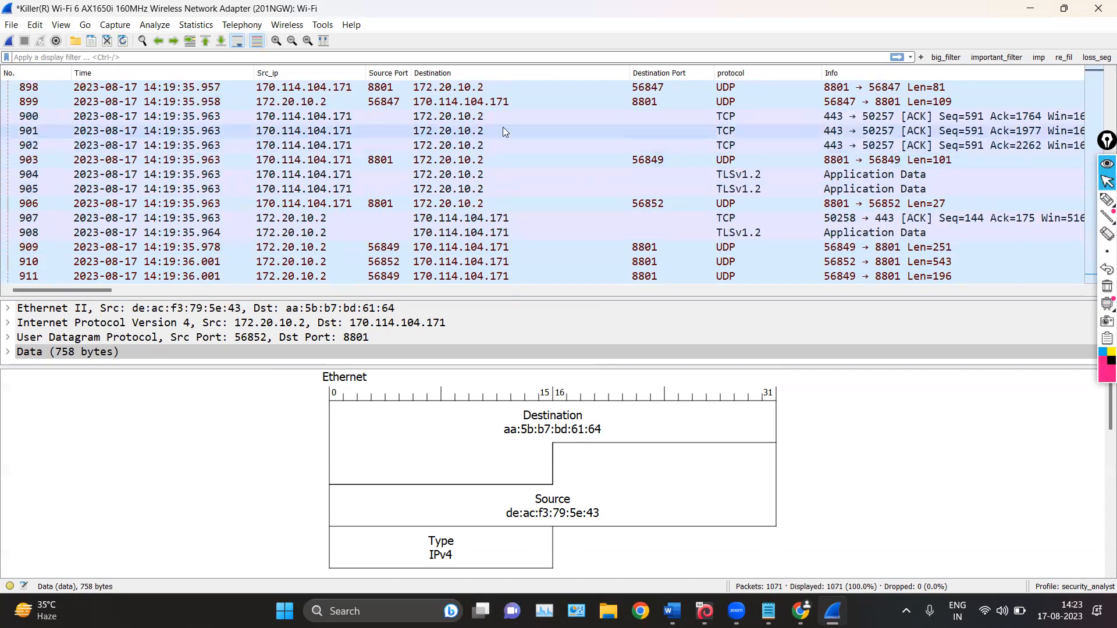
{"action": "scroll", "coordinate": [488, 135], "scroll_direction": "down", "scroll_amount": 20}
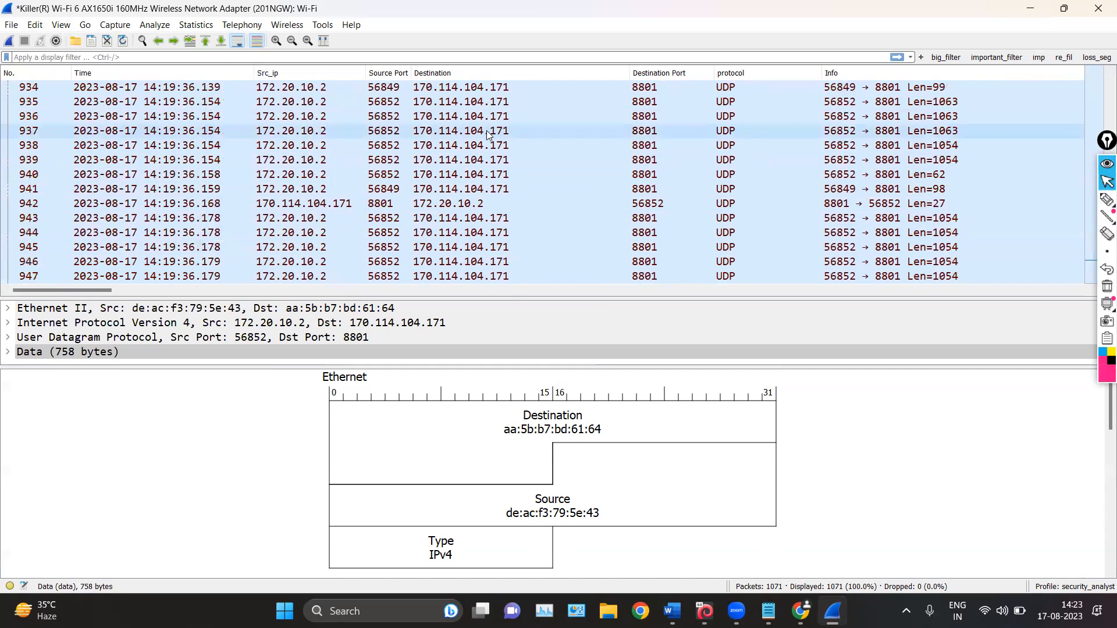
{"action": "scroll", "coordinate": [487, 135], "scroll_direction": "down", "scroll_amount": 20}
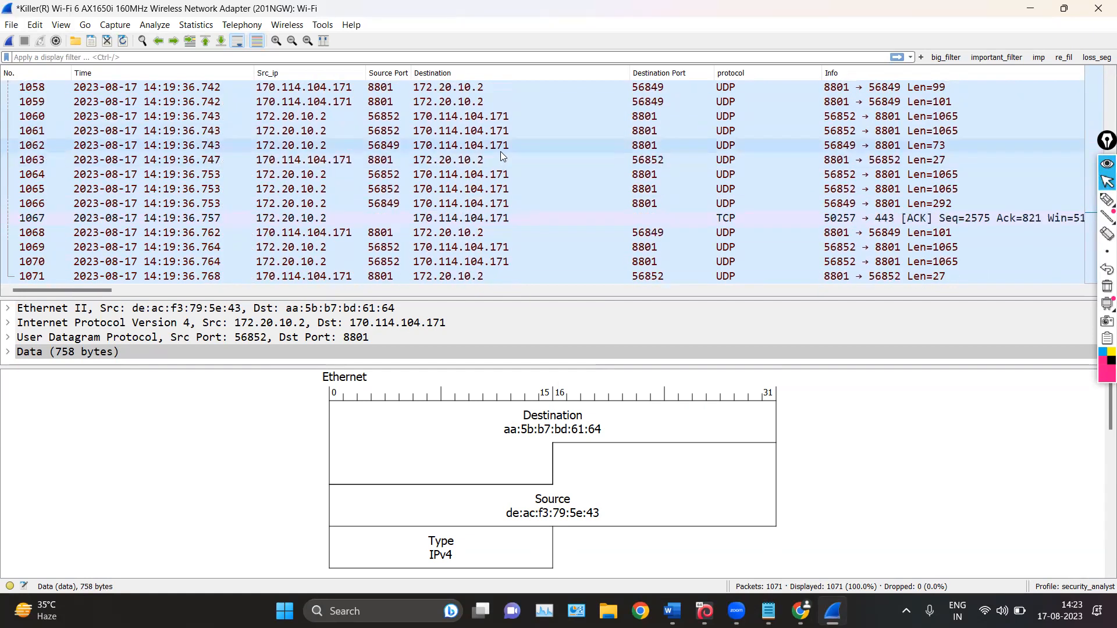
{"action": "scroll", "coordinate": [507, 151], "scroll_direction": "up", "scroll_amount": 20}
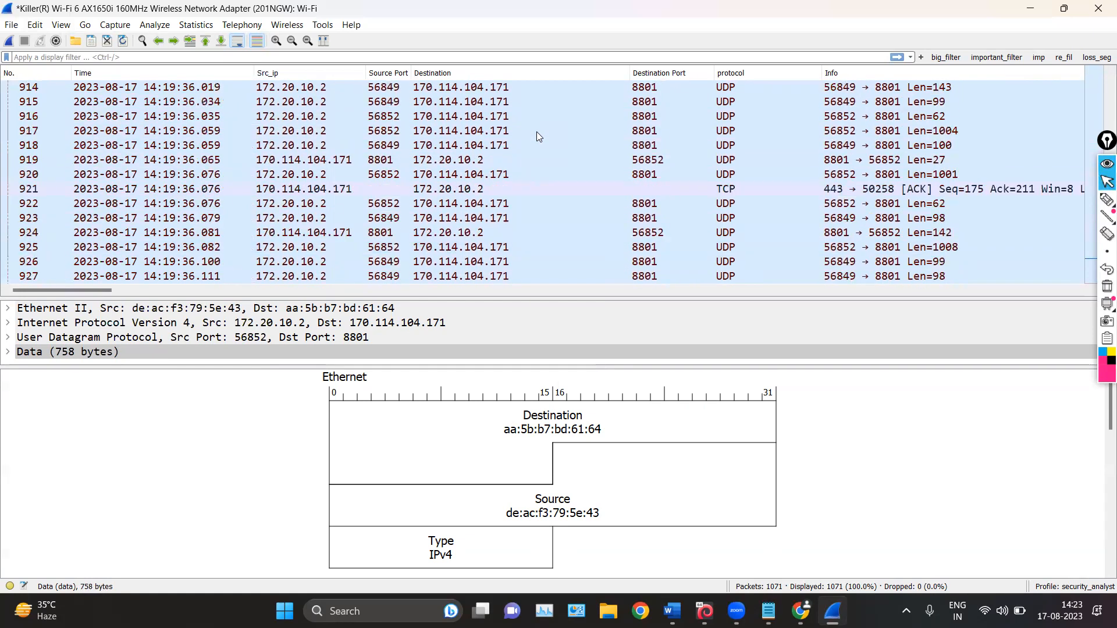
{"action": "scroll", "coordinate": [536, 132], "scroll_direction": "up", "scroll_amount": 20}
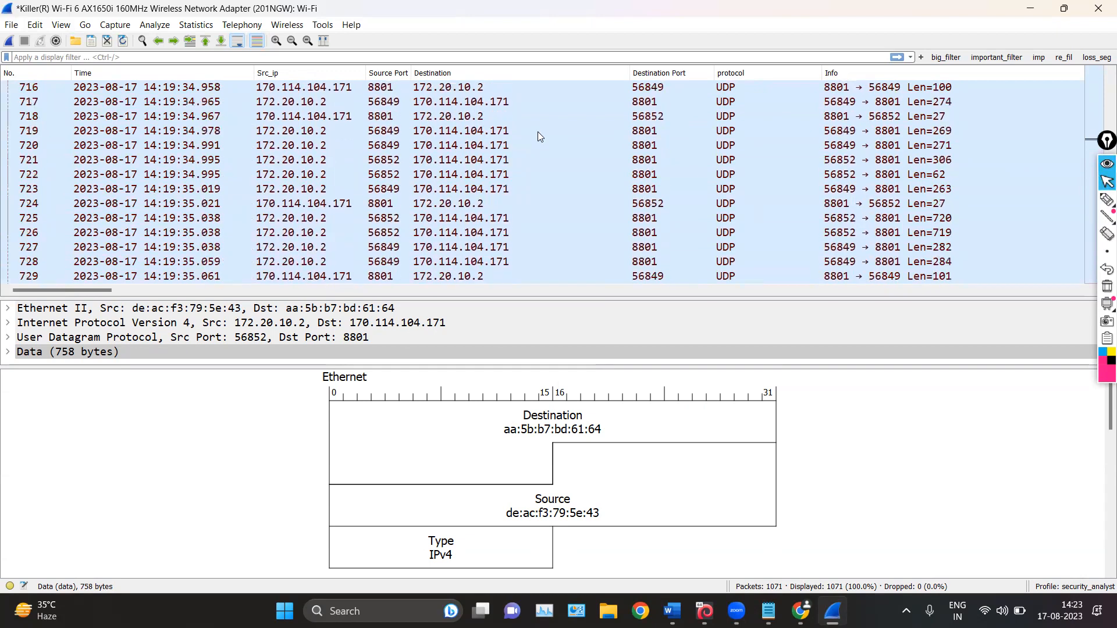
Select packet 722 and browse the earlier packets, including the dark rows marked as TCP ACKed unseen segment
{"action": "left_click", "coordinate": [698, 174]}
{"action": "scroll", "coordinate": [486, 177], "scroll_direction": "up", "scroll_amount": 20}
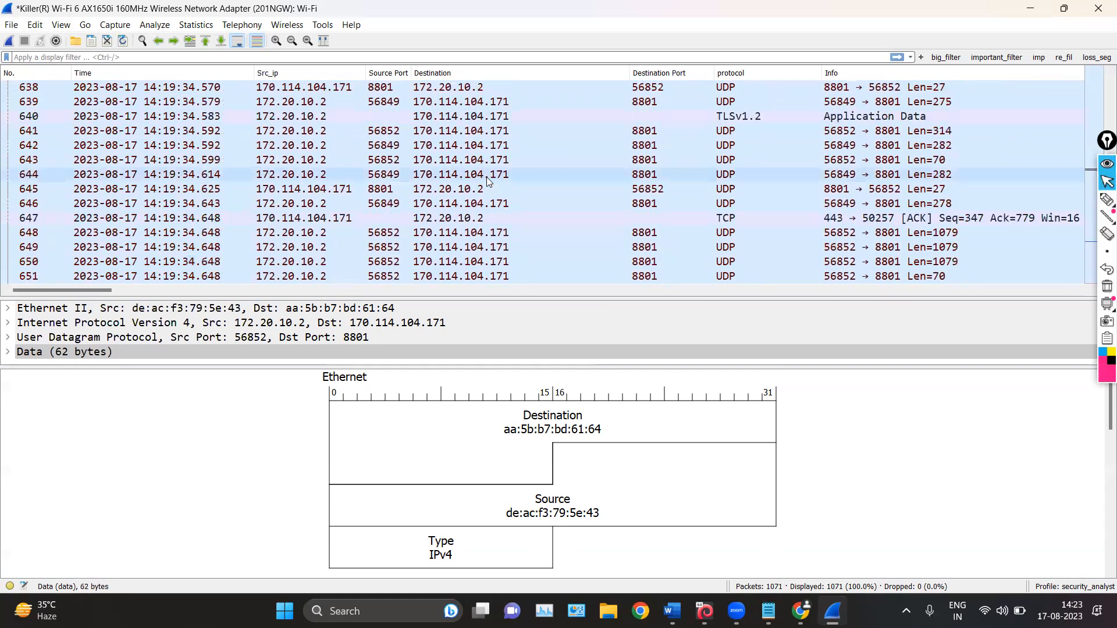
{"action": "scroll", "coordinate": [587, 244], "scroll_direction": "down", "scroll_amount": 1}
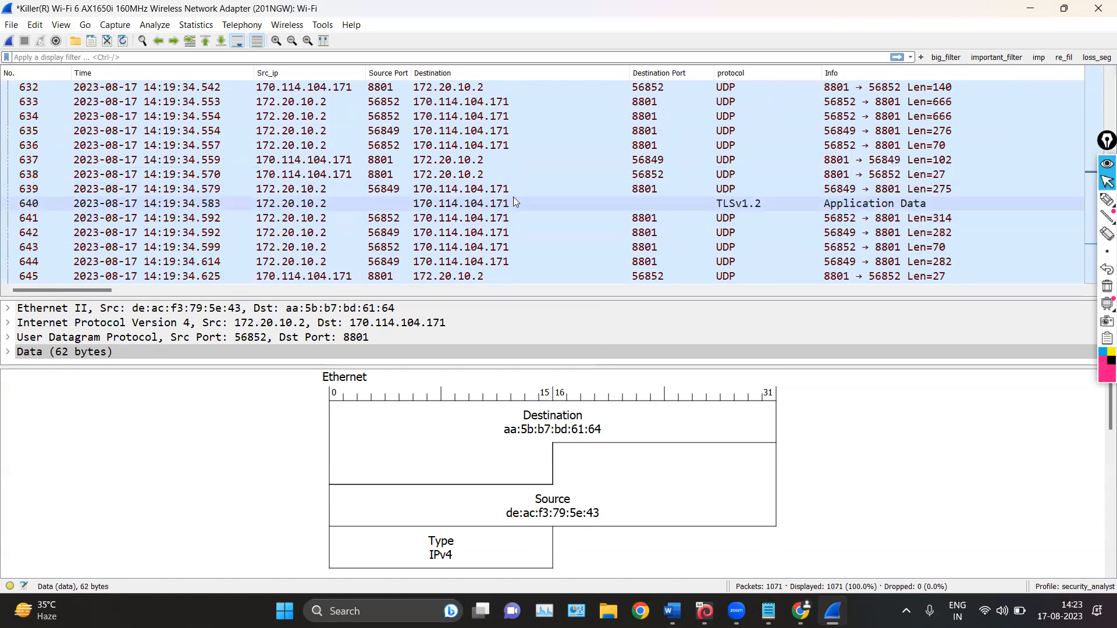
{"action": "scroll", "coordinate": [517, 192], "scroll_direction": "up", "scroll_amount": 20}
{"action": "scroll", "coordinate": [516, 192], "scroll_direction": "down", "scroll_amount": 11}
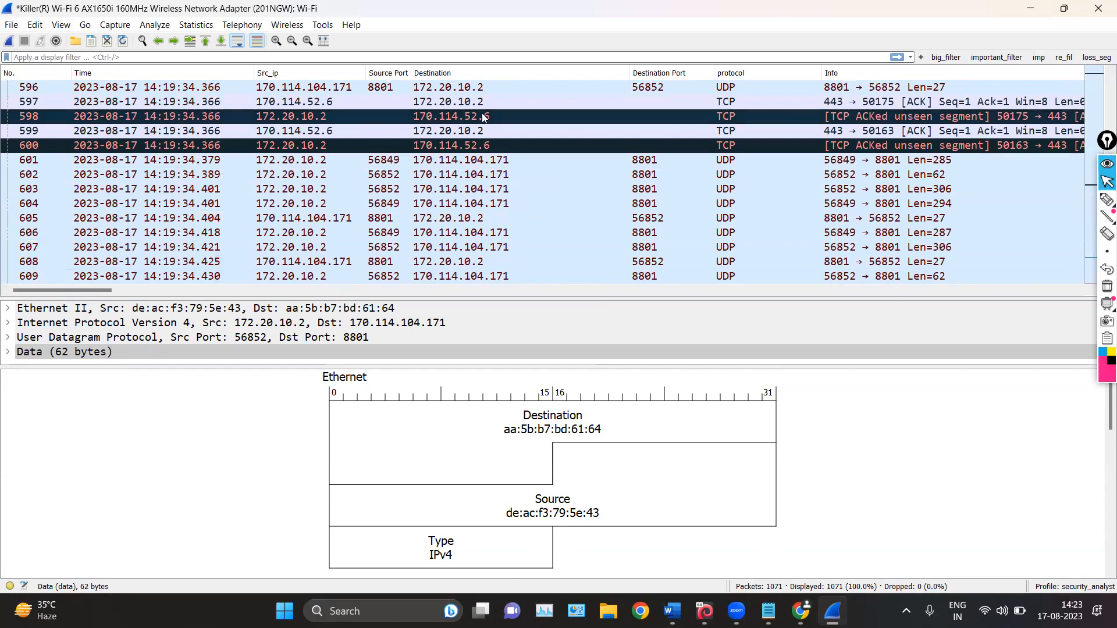
{"action": "scroll", "coordinate": [501, 123], "scroll_direction": "up", "scroll_amount": 14}
{"action": "scroll", "coordinate": [508, 126], "scroll_direction": "up", "scroll_amount": 20}
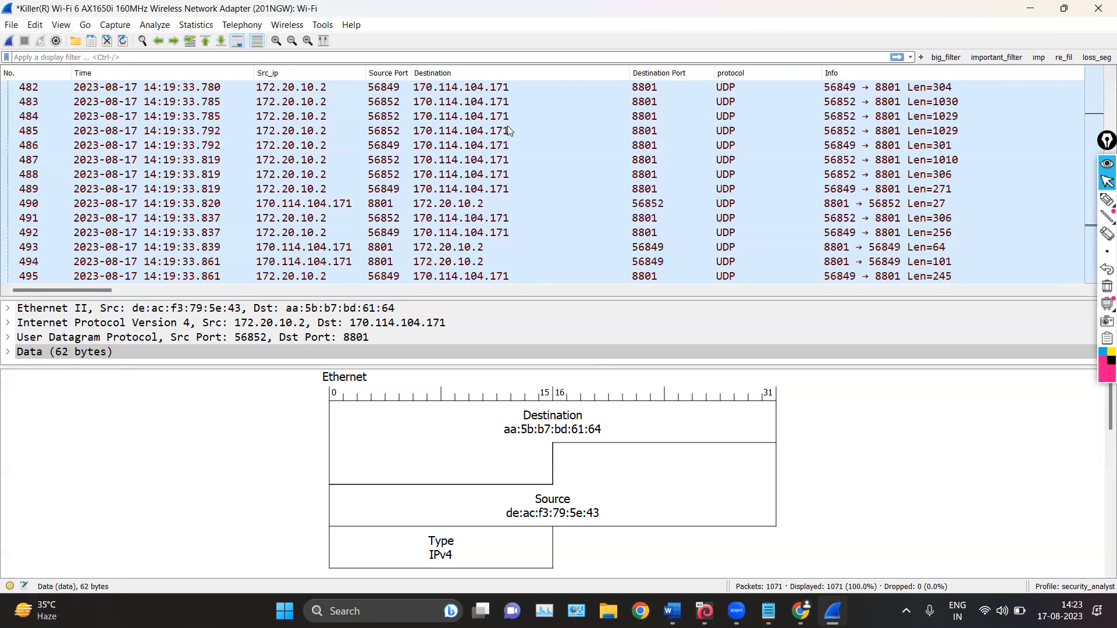
{"action": "scroll", "coordinate": [507, 126], "scroll_direction": "up", "scroll_amount": 15}
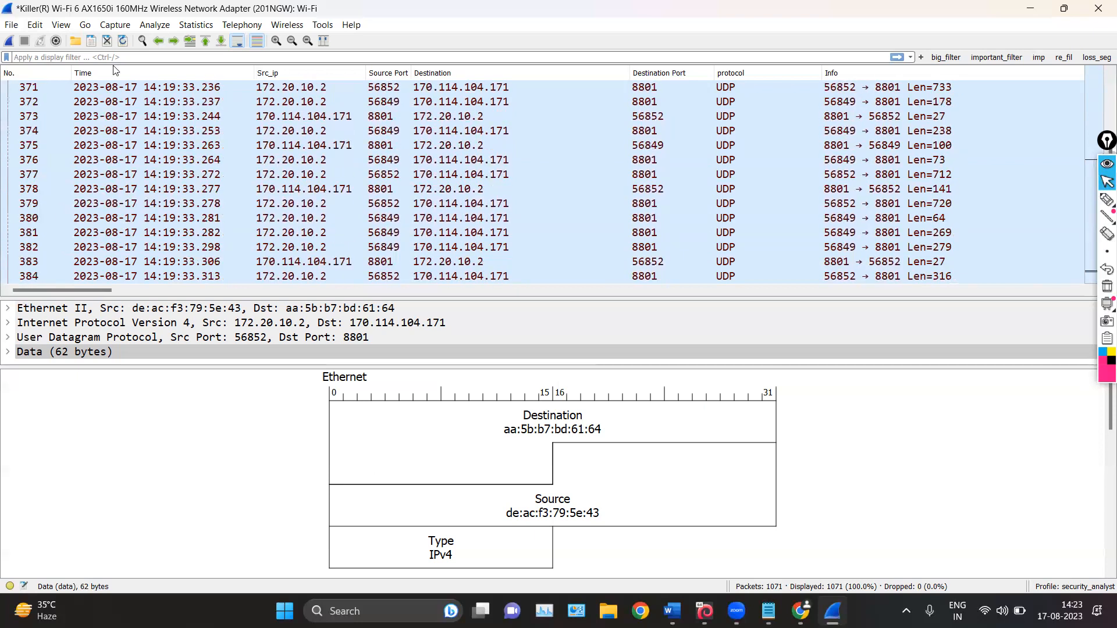
Review the coloring rules of the security_analyst profile and close them without changes
{"action": "left_click", "coordinate": [61, 24]}
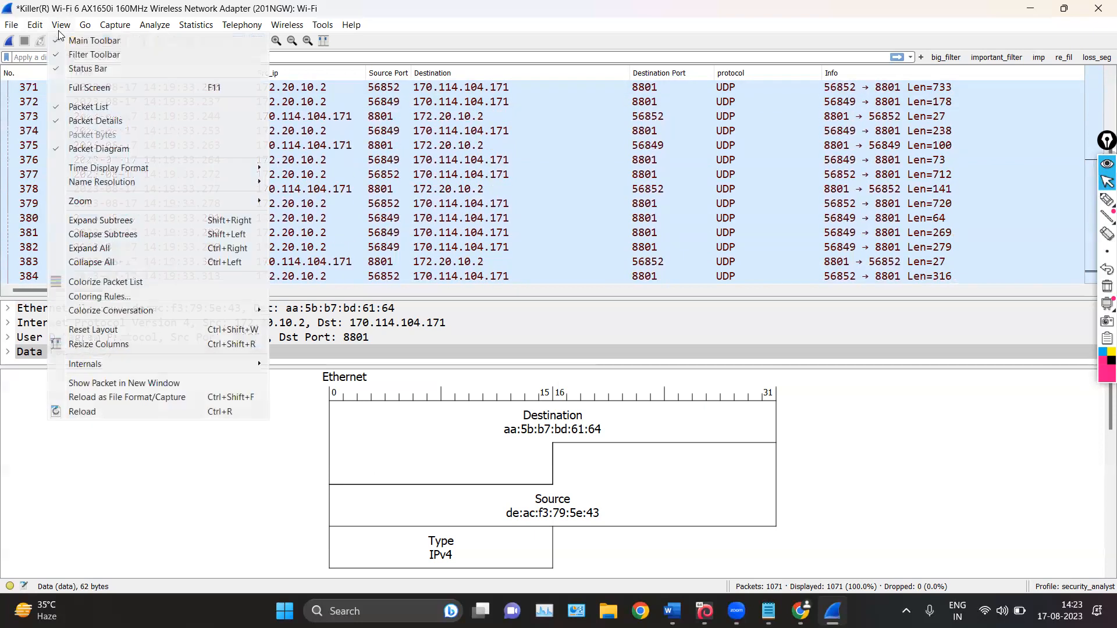
{"action": "left_click", "coordinate": [131, 297]}
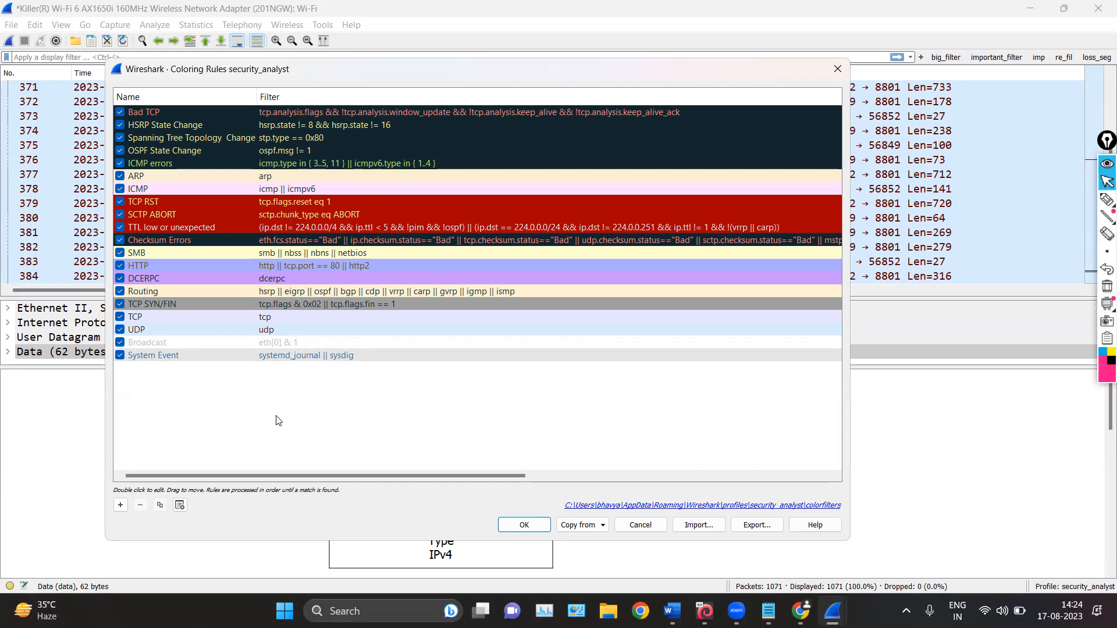
{"action": "left_click", "coordinate": [836, 70]}
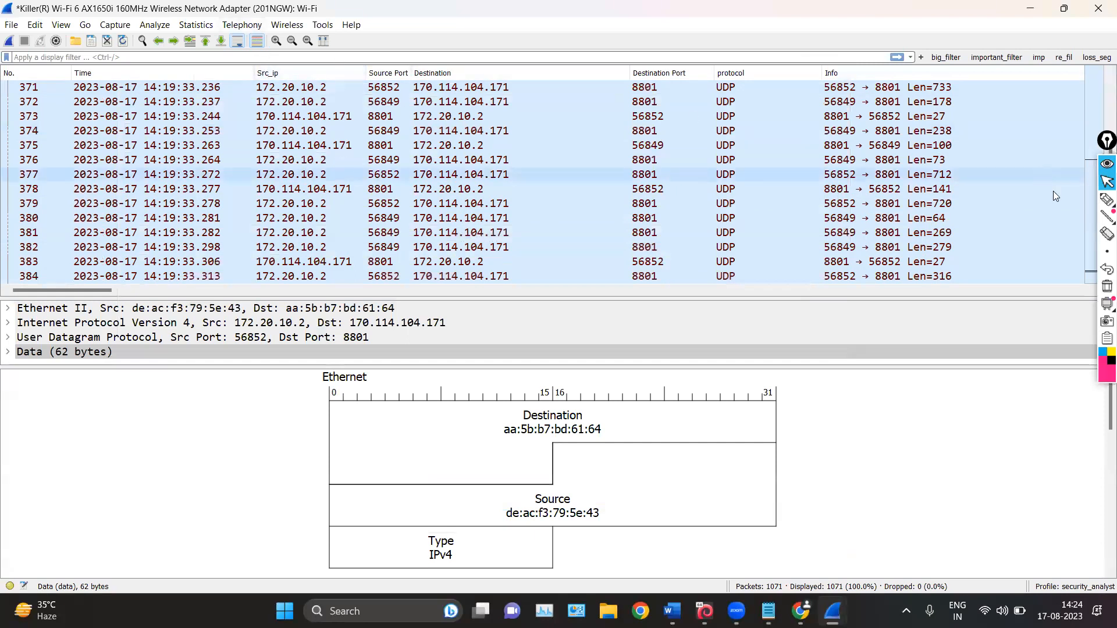
Mark the packet list coloring toggle with the on-screen pen, erase the marking and return to the normal pointer
{"action": "left_click", "coordinate": [1105, 203]}
{"action": "mouse_move", "coordinate": [258, 23]}
{"action": "left_mouse_down"}
{"action": "mouse_move", "coordinate": [249, 44]}
{"action": "mouse_move", "coordinate": [262, 56]}
{"action": "mouse_move", "coordinate": [218, 25]}
{"action": "left_mouse_up"}
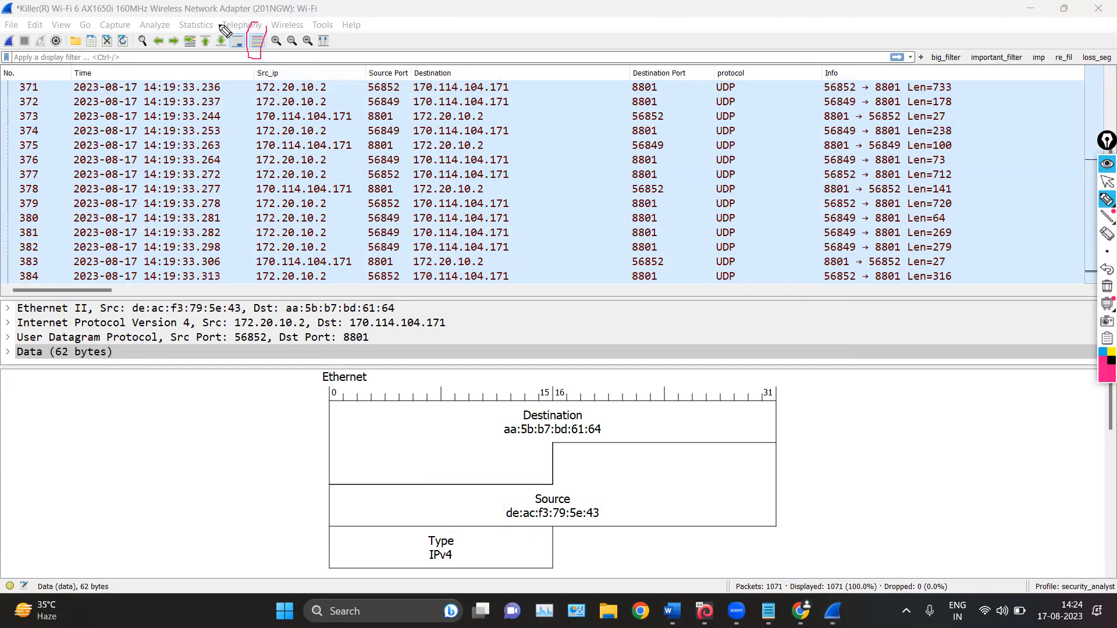
{"action": "left_click", "coordinate": [1104, 289]}
{"action": "left_click", "coordinate": [1106, 183]}
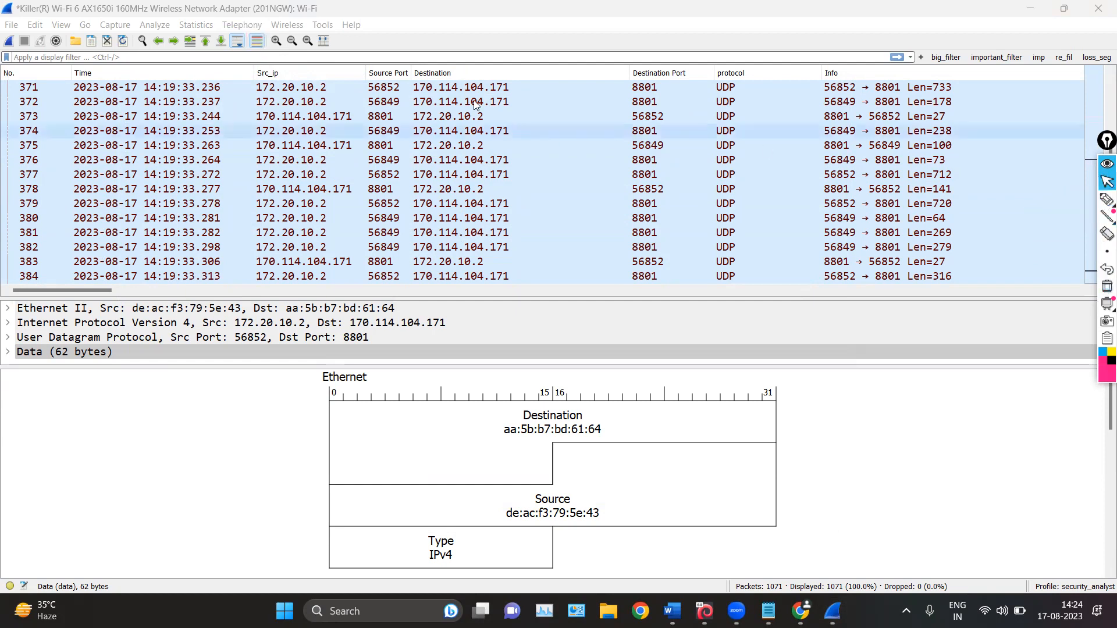
Turn off packet list coloring and browse the uncolored packets
{"action": "left_click", "coordinate": [260, 43]}
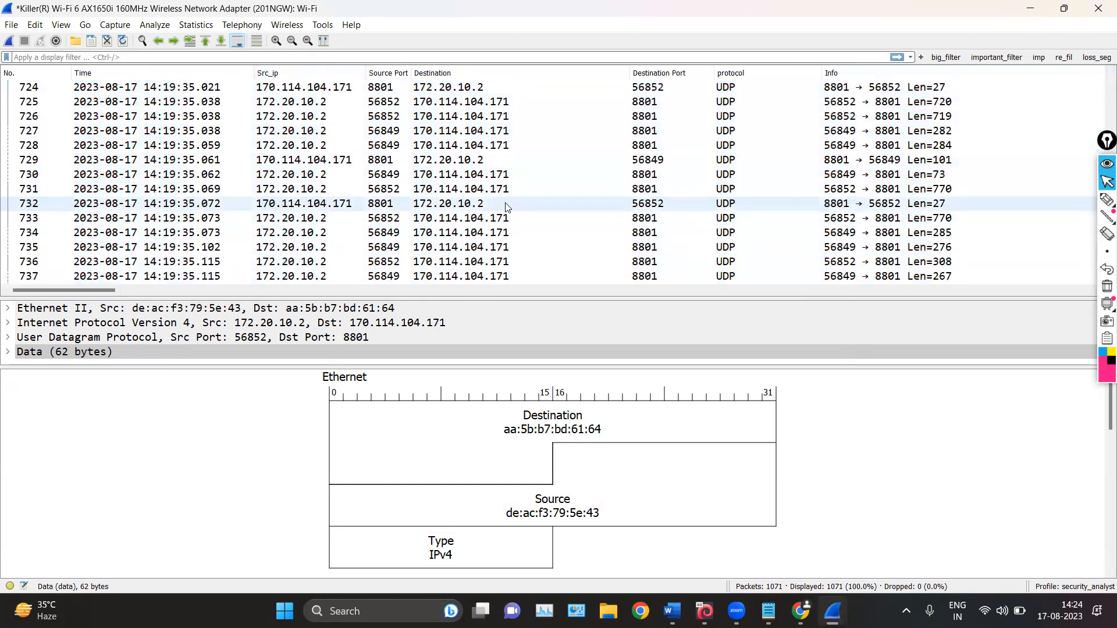
{"action": "scroll", "coordinate": [506, 200], "scroll_direction": "down", "scroll_amount": 9}
{"action": "scroll", "coordinate": [506, 201], "scroll_direction": "up", "scroll_amount": 6}
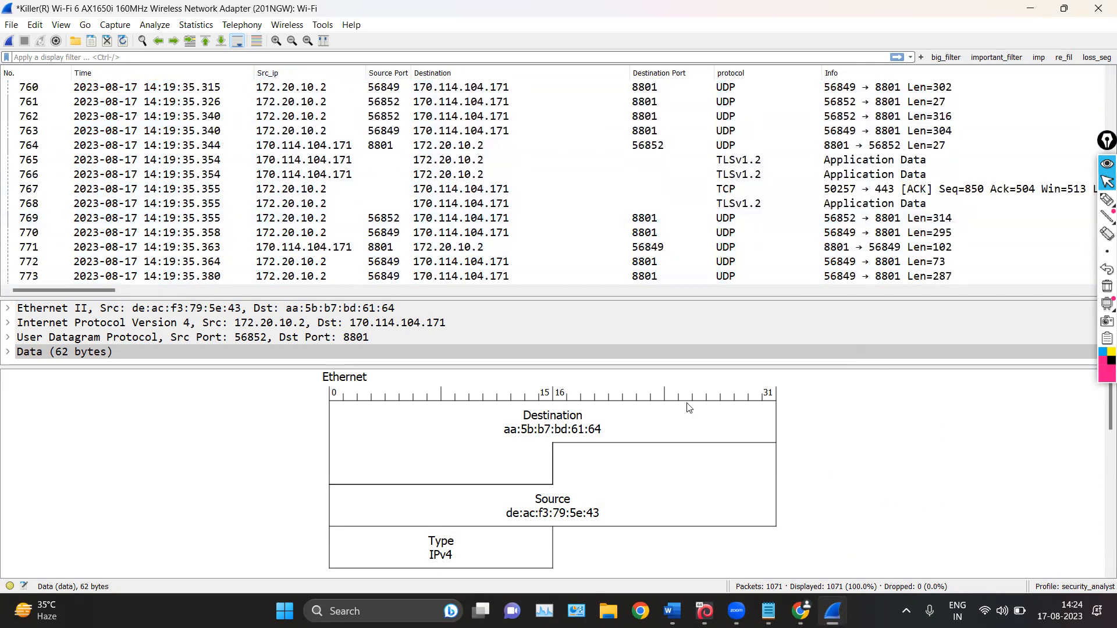
{"action": "scroll", "coordinate": [528, 310], "scroll_direction": "up", "scroll_amount": 1}
{"action": "scroll", "coordinate": [500, 175], "scroll_direction": "up", "scroll_amount": 1}
{"action": "scroll", "coordinate": [500, 163], "scroll_direction": "down", "scroll_amount": 20}
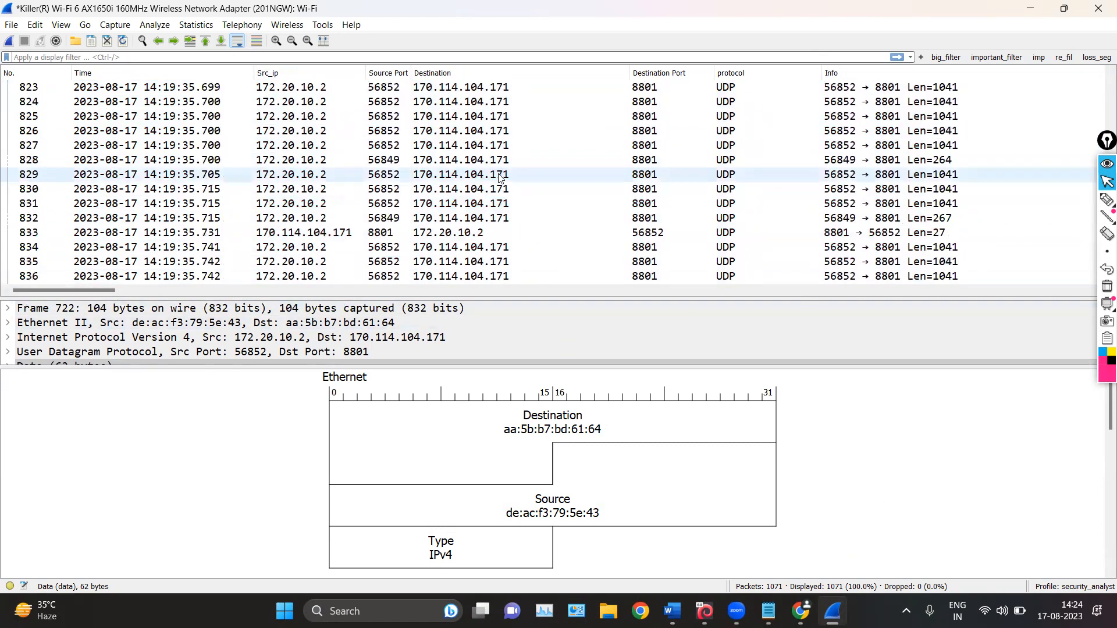
{"action": "scroll", "coordinate": [501, 150], "scroll_direction": "down", "scroll_amount": 14}
{"action": "scroll", "coordinate": [501, 150], "scroll_direction": "up", "scroll_amount": 20}
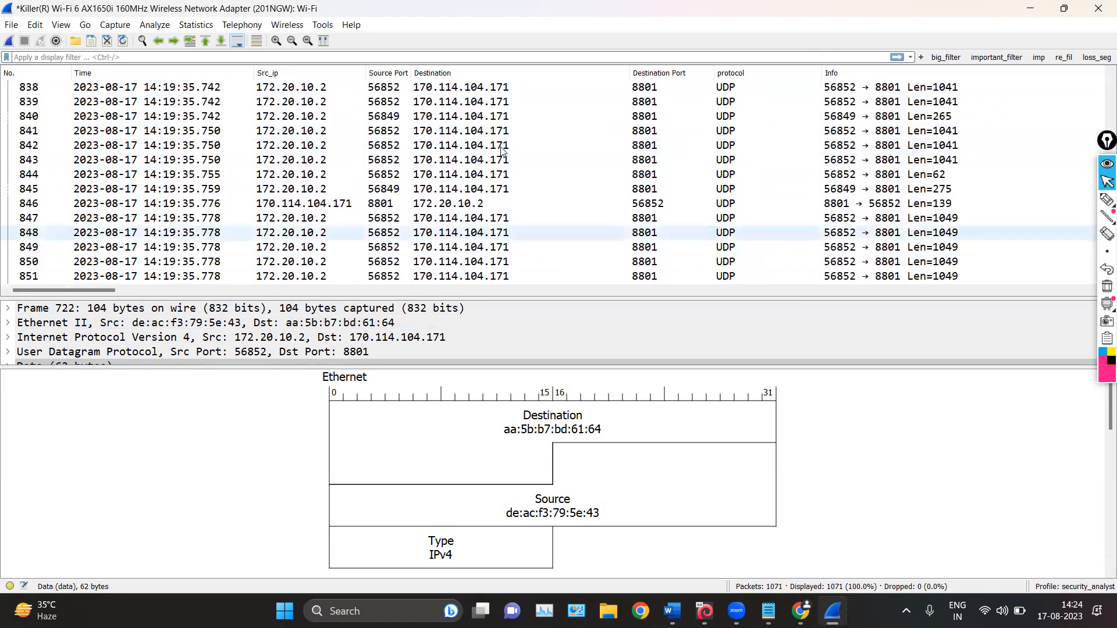
{"action": "scroll", "coordinate": [503, 151], "scroll_direction": "up", "scroll_amount": 8}
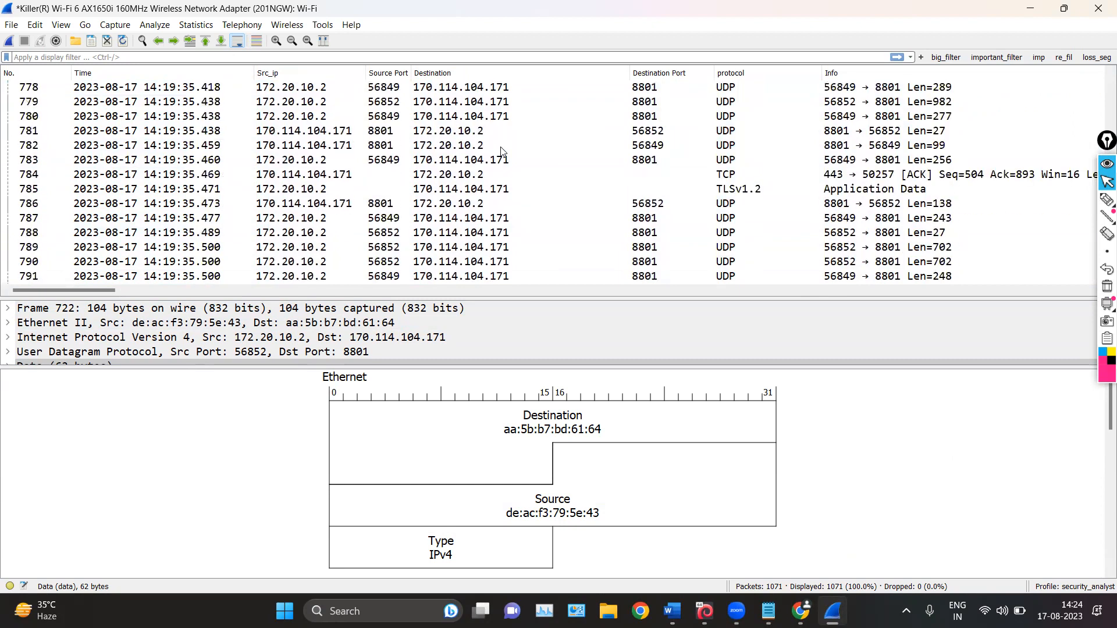
Turn packet list coloring back on and browse the colored packets
{"action": "left_click", "coordinate": [257, 44]}
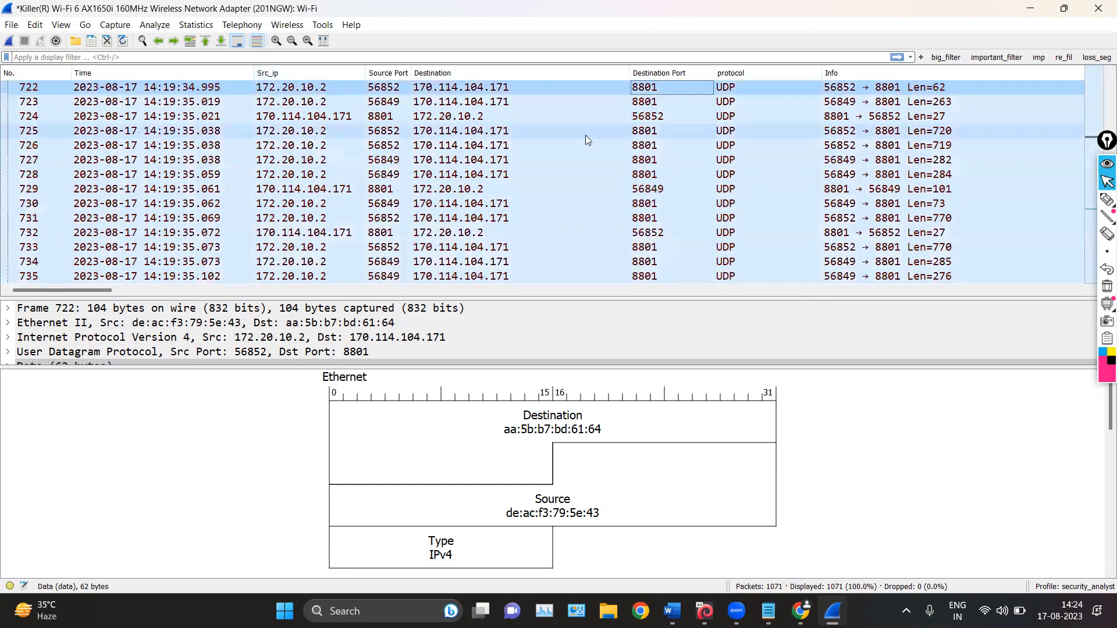
{"action": "scroll", "coordinate": [585, 135], "scroll_direction": "up", "scroll_amount": 13}
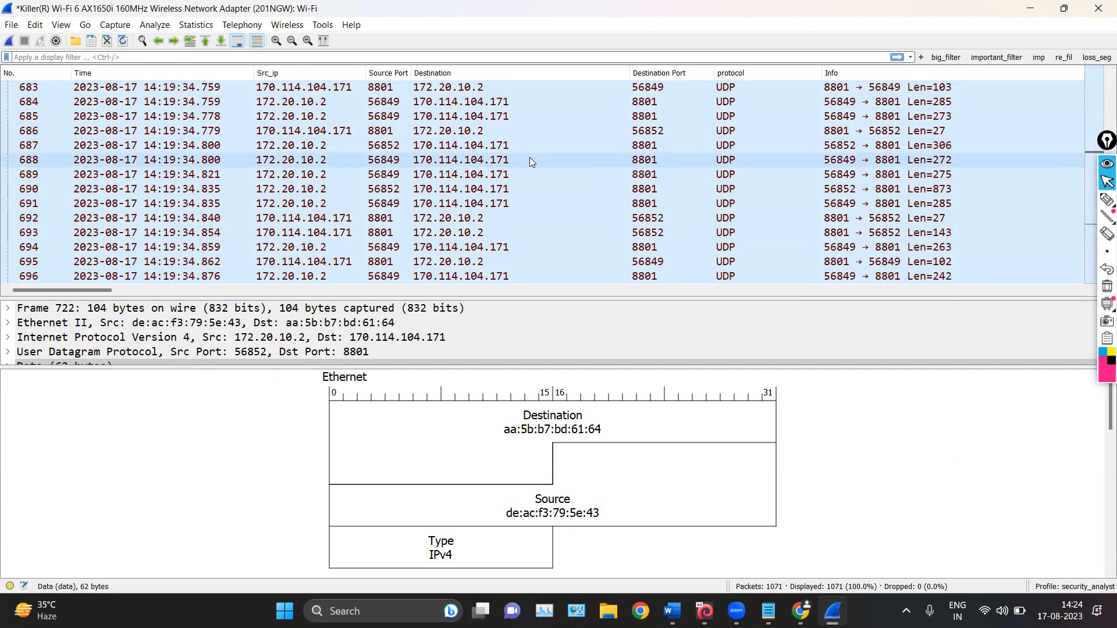
{"action": "scroll", "coordinate": [530, 157], "scroll_direction": "up", "scroll_amount": 20}
{"action": "scroll", "coordinate": [544, 137], "scroll_direction": "down", "scroll_amount": 9}
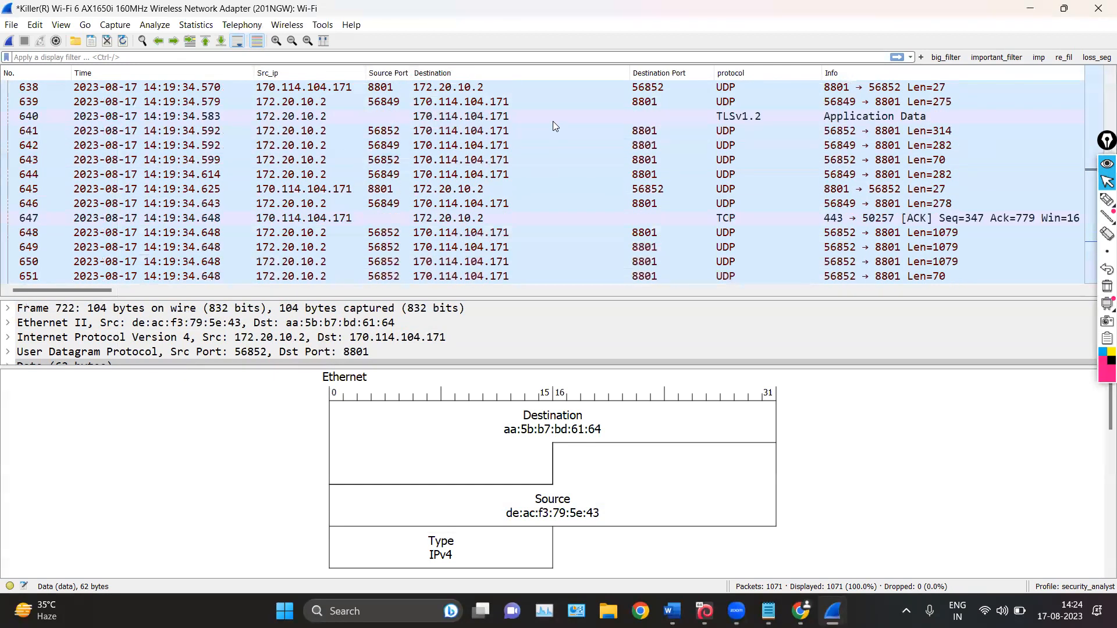
{"action": "scroll", "coordinate": [552, 125], "scroll_direction": "down", "scroll_amount": 11}
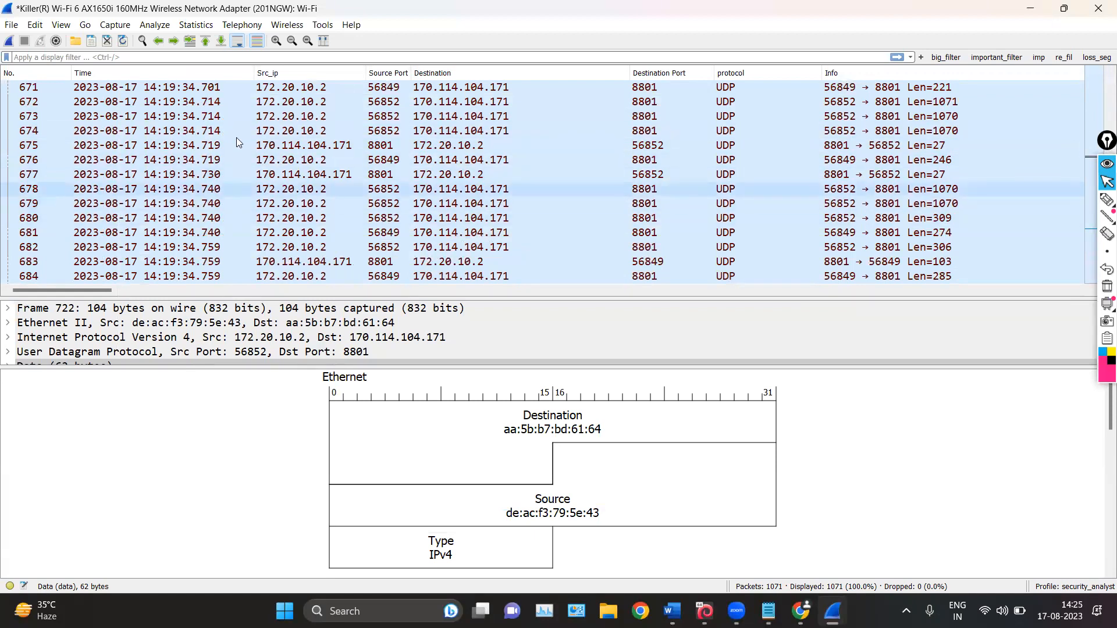
Set the background color of the UDP coloring rule to green #65ca00 and apply the rules to the packet list
{"action": "left_click", "coordinate": [60, 24]}
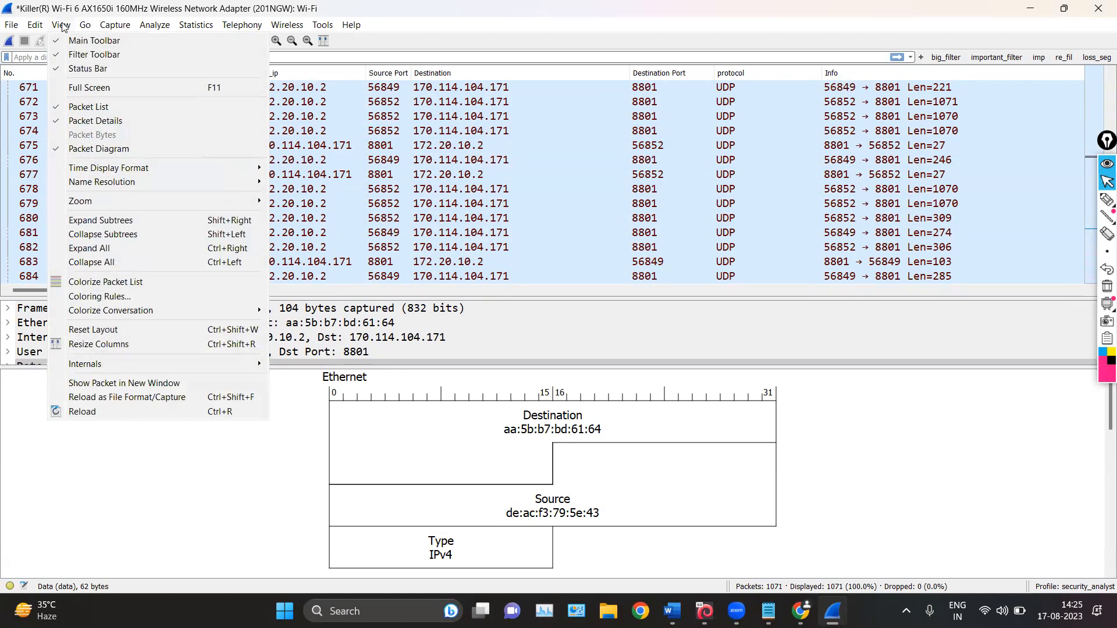
{"action": "left_click", "coordinate": [112, 298]}
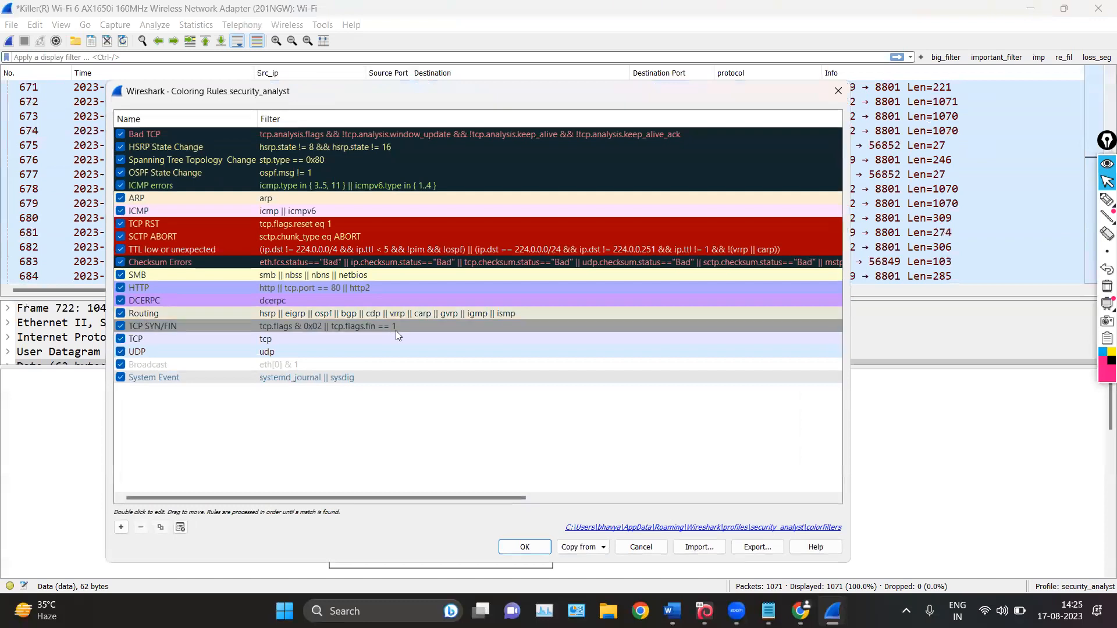
{"action": "left_click", "coordinate": [261, 348]}
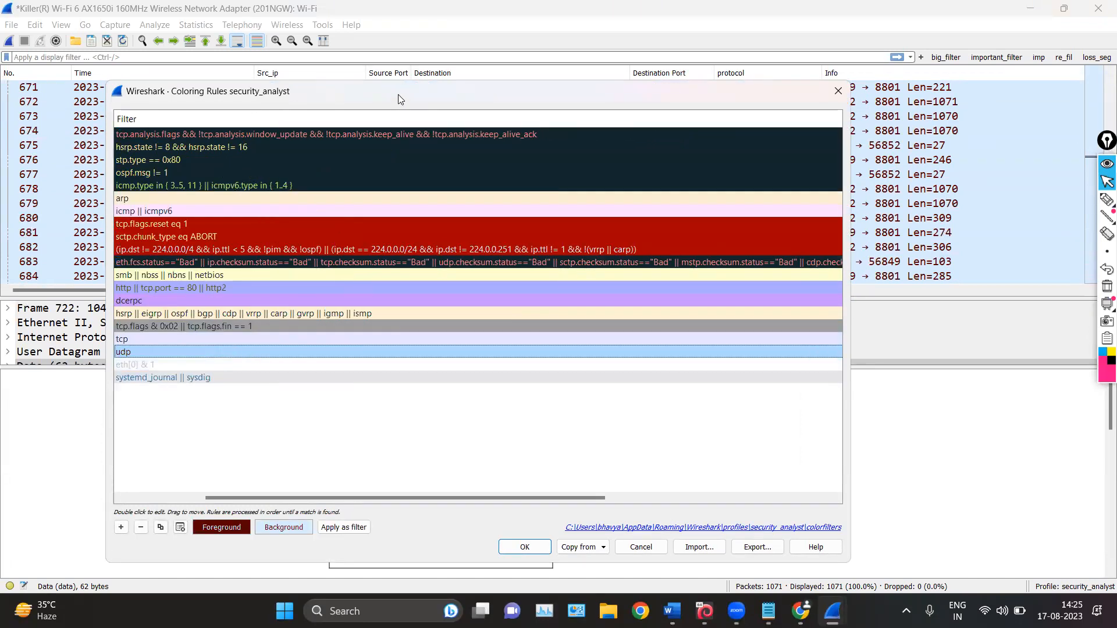
{"action": "left_click_drag", "start_coordinate": [398, 94], "coordinate": [421, 50]}
{"action": "left_click_drag", "start_coordinate": [249, 453], "coordinate": [171, 453]}
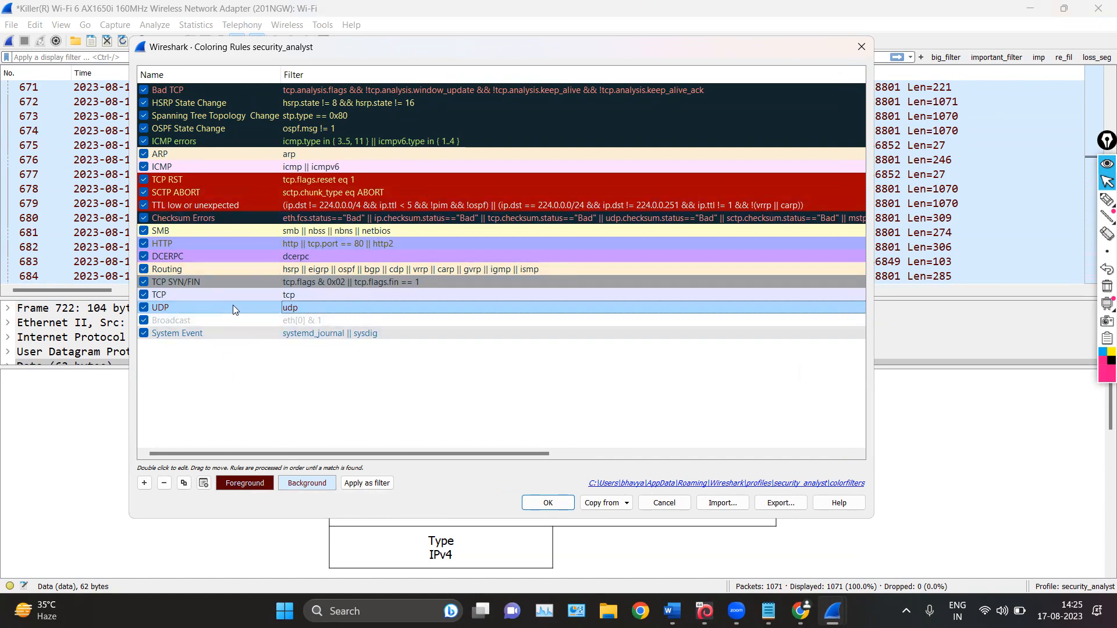
{"action": "left_click", "coordinate": [306, 483]}
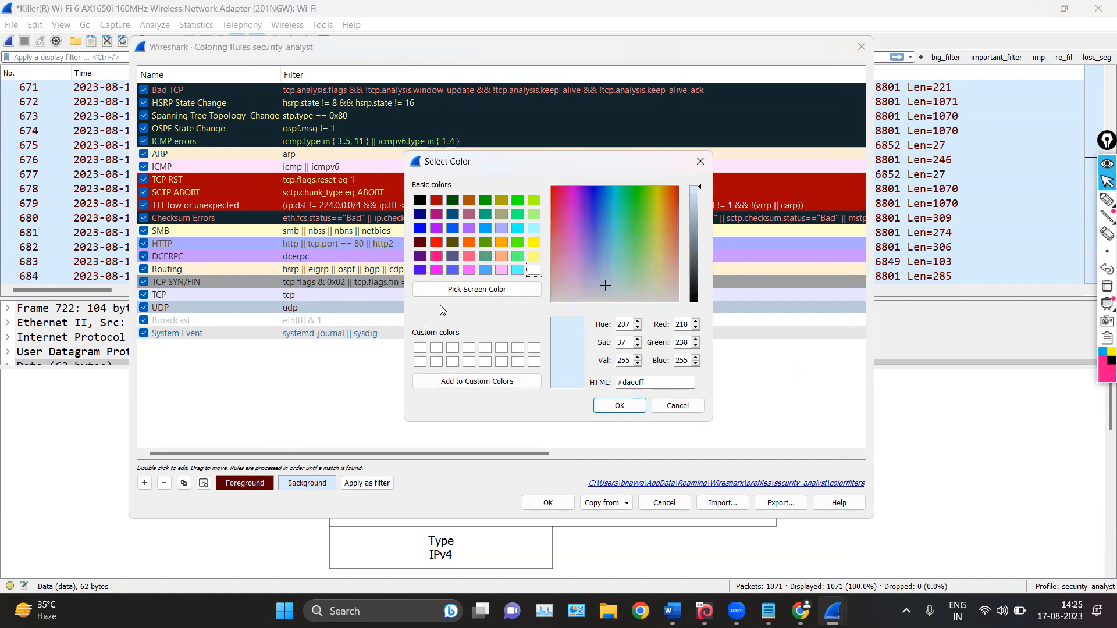
{"action": "left_click", "coordinate": [486, 244]}
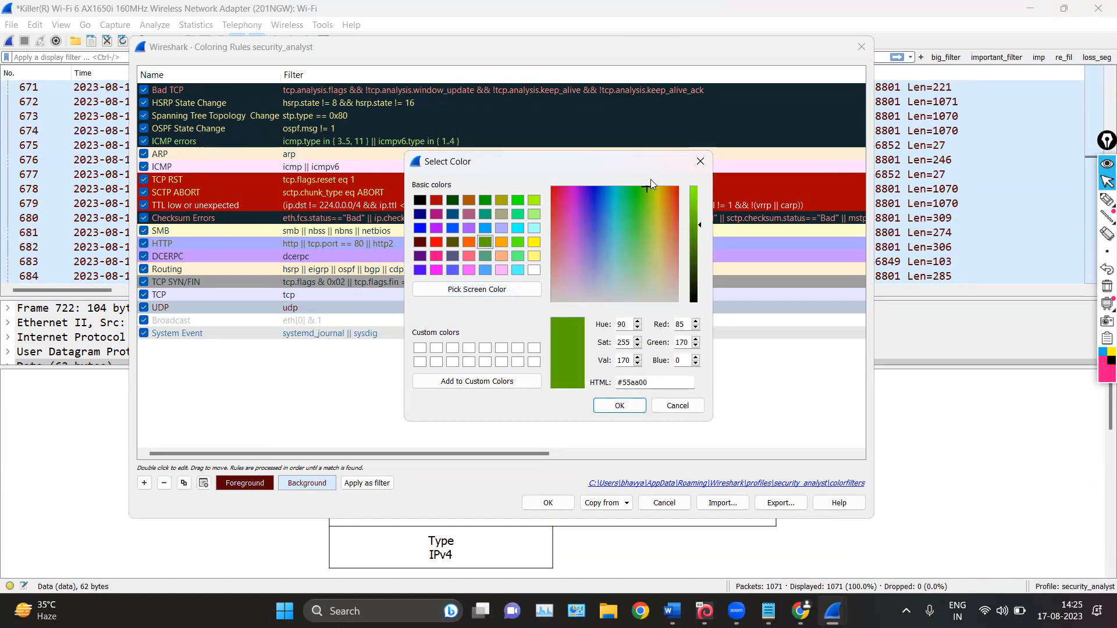
{"action": "left_click_drag", "start_coordinate": [697, 226], "coordinate": [700, 214]}
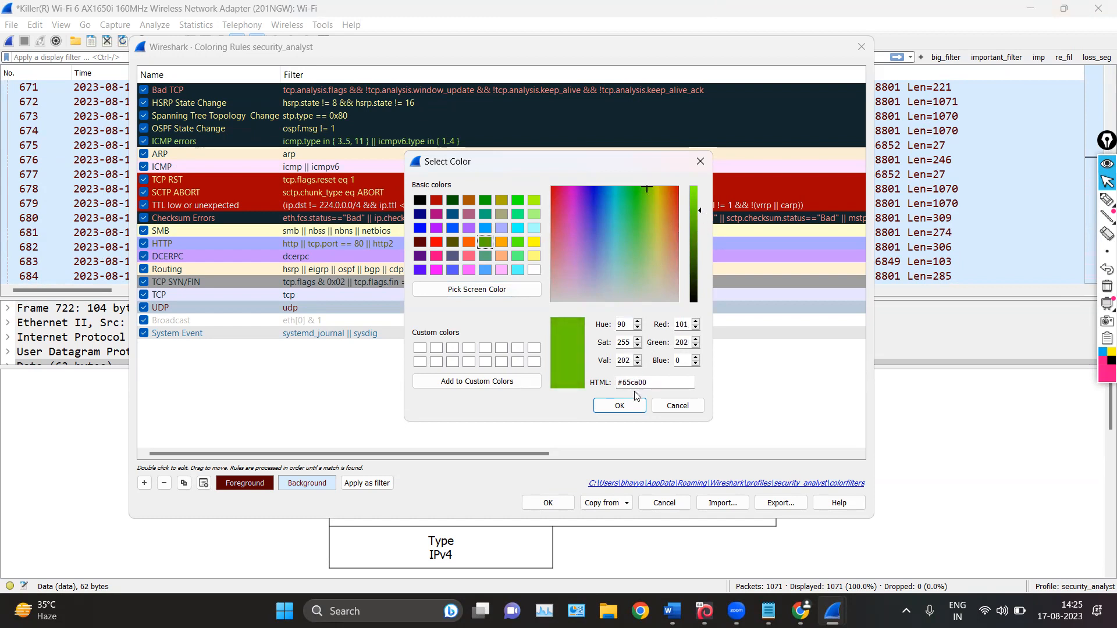
{"action": "left_click", "coordinate": [633, 405]}
{"action": "left_click", "coordinate": [563, 505]}
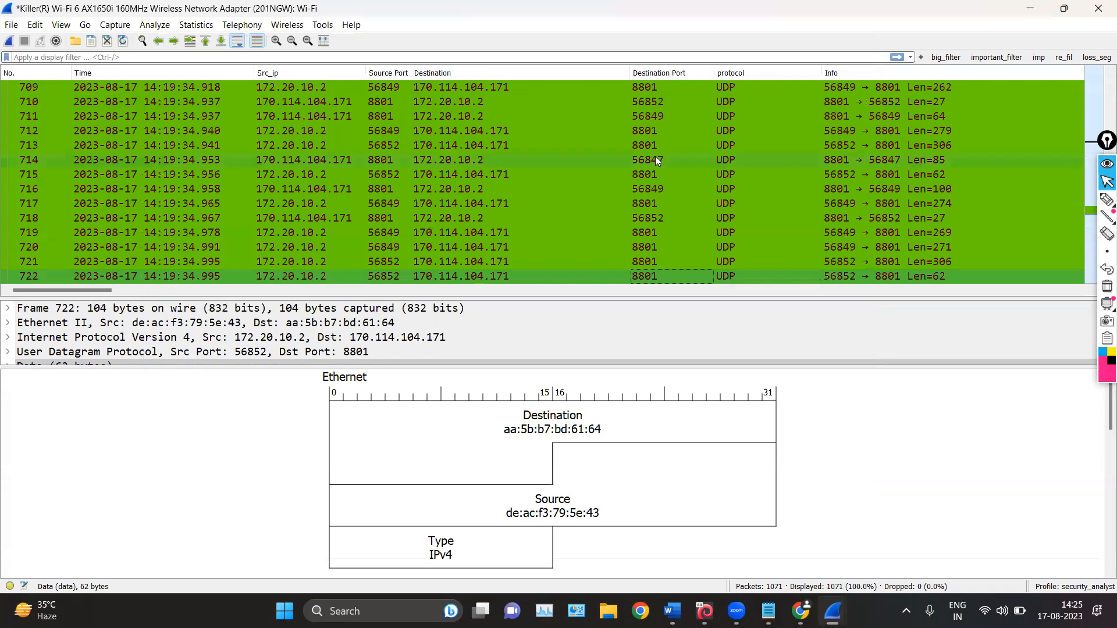
Browse the packet list to examine how the new UDP color sets those packets apart from TCP and TLSv1.2 packets
{"action": "scroll", "coordinate": [656, 146], "scroll_direction": "up", "scroll_amount": 20}
{"action": "scroll", "coordinate": [656, 145], "scroll_direction": "down", "scroll_amount": 11}
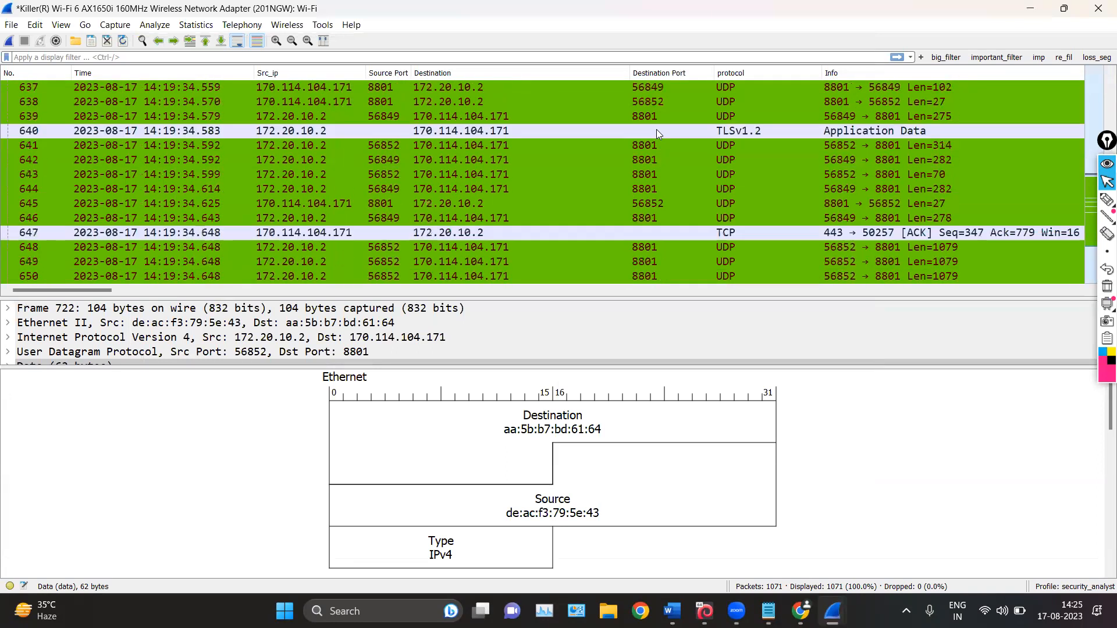
{"action": "scroll", "coordinate": [648, 150], "scroll_direction": "up", "scroll_amount": 18}
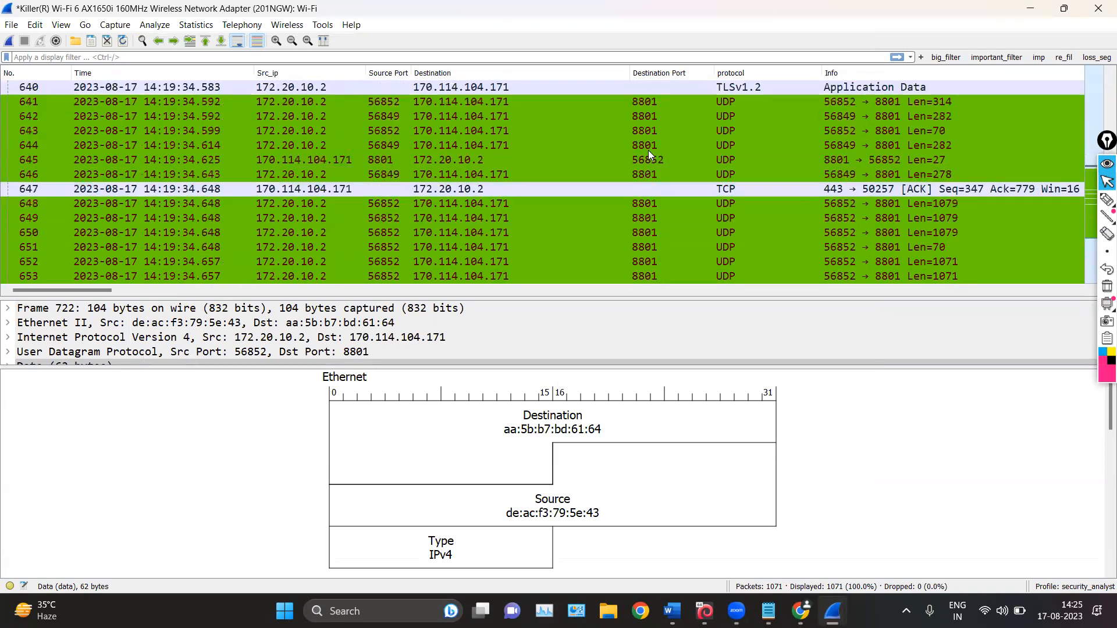
{"action": "scroll", "coordinate": [649, 150], "scroll_direction": "up", "scroll_amount": 20}
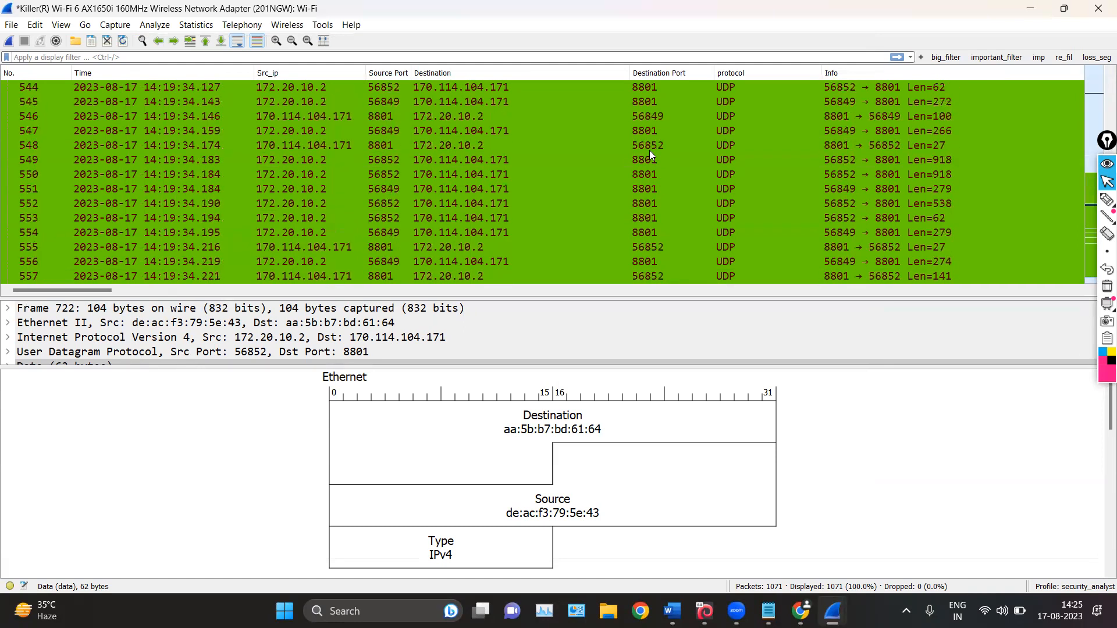
{"action": "scroll", "coordinate": [649, 132], "scroll_direction": "up", "scroll_amount": 5}
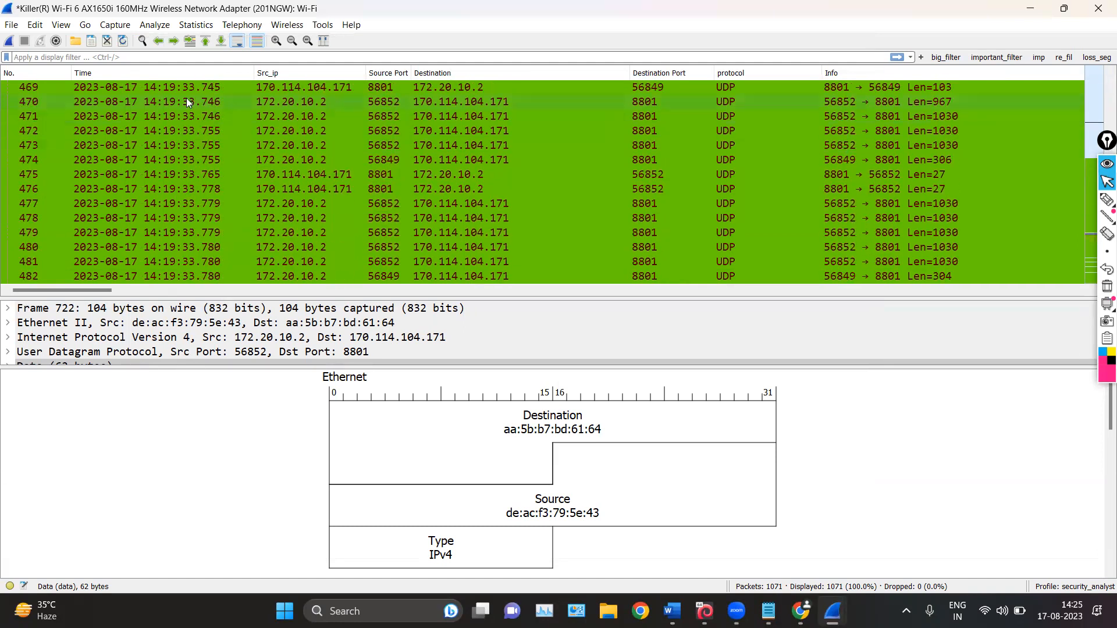
{"action": "scroll", "coordinate": [187, 103], "scroll_direction": "down", "scroll_amount": 20}
{"action": "scroll", "coordinate": [351, 186], "scroll_direction": "down", "scroll_amount": 6}
{"action": "scroll", "coordinate": [350, 186], "scroll_direction": "up", "scroll_amount": 11}
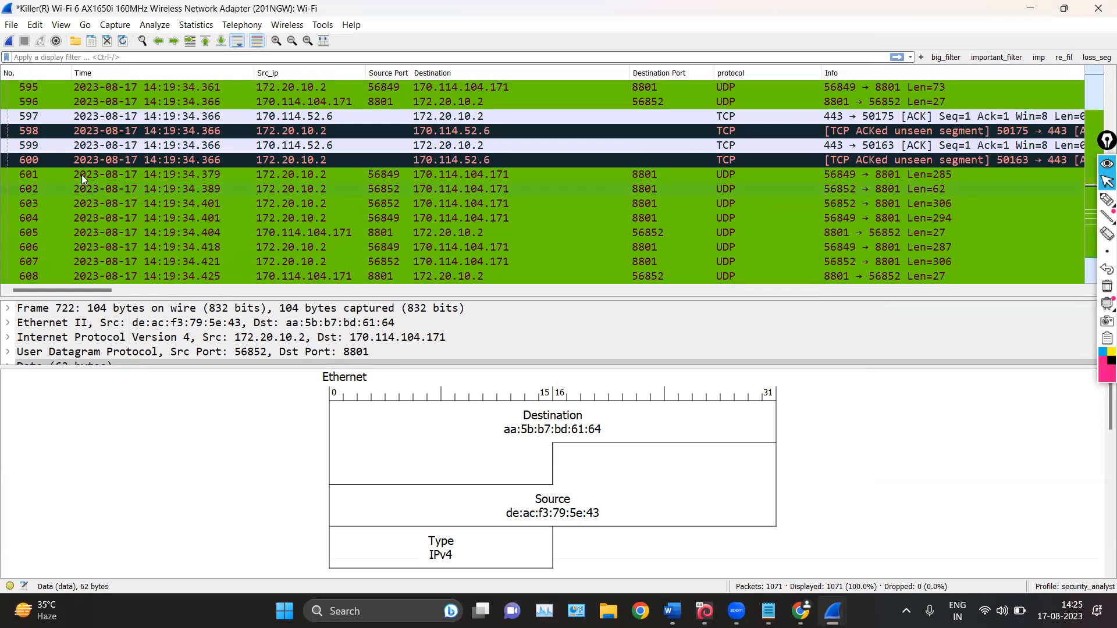
{"action": "scroll", "coordinate": [293, 209], "scroll_direction": "down", "scroll_amount": 7}
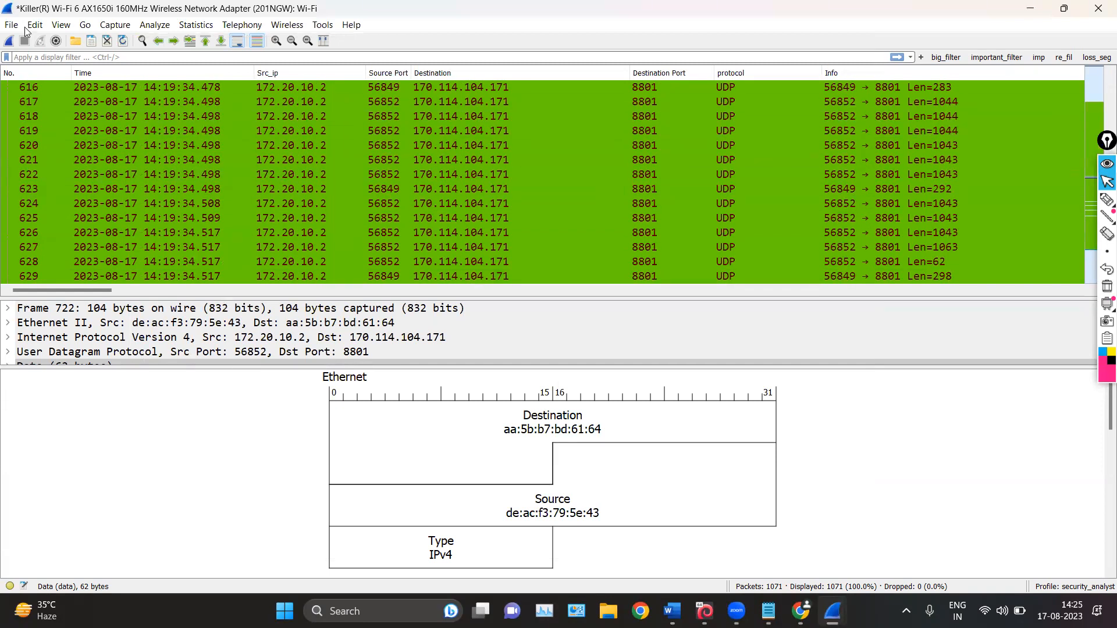
Reopen the coloring rules, view their import and export dialogs, and close everything without changes
{"action": "left_click", "coordinate": [60, 24]}
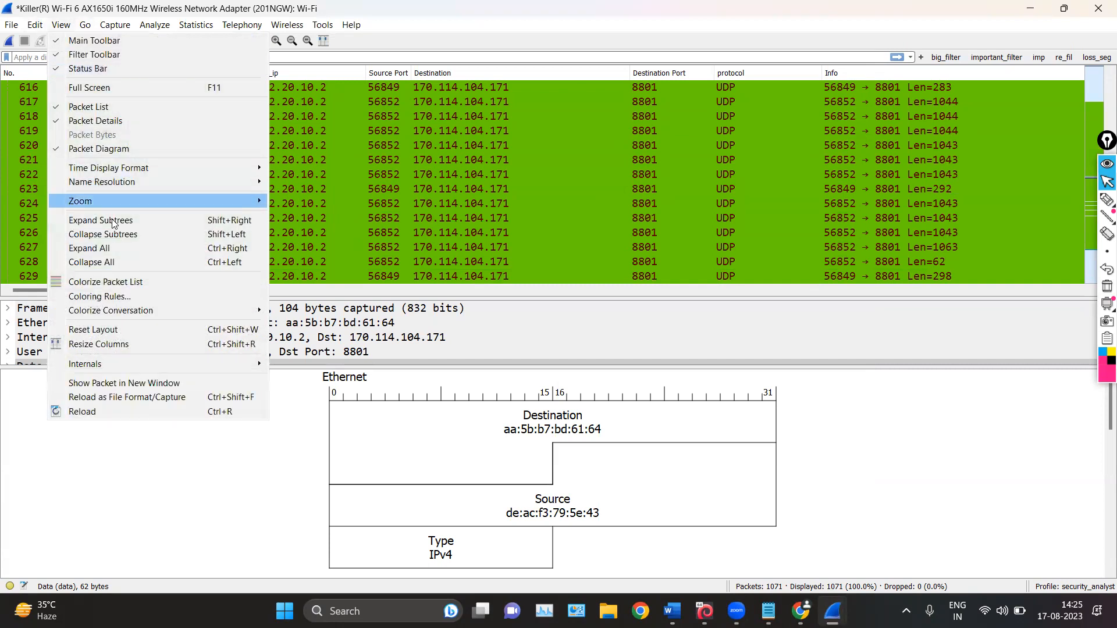
{"action": "left_click", "coordinate": [119, 296]}
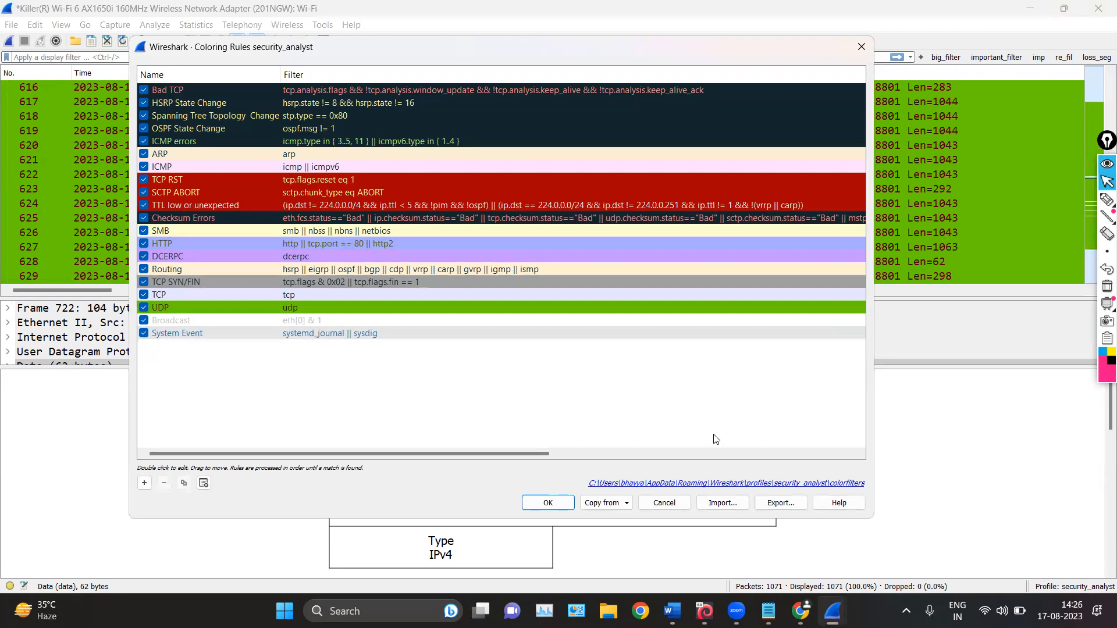
{"action": "left_click", "coordinate": [709, 504]}
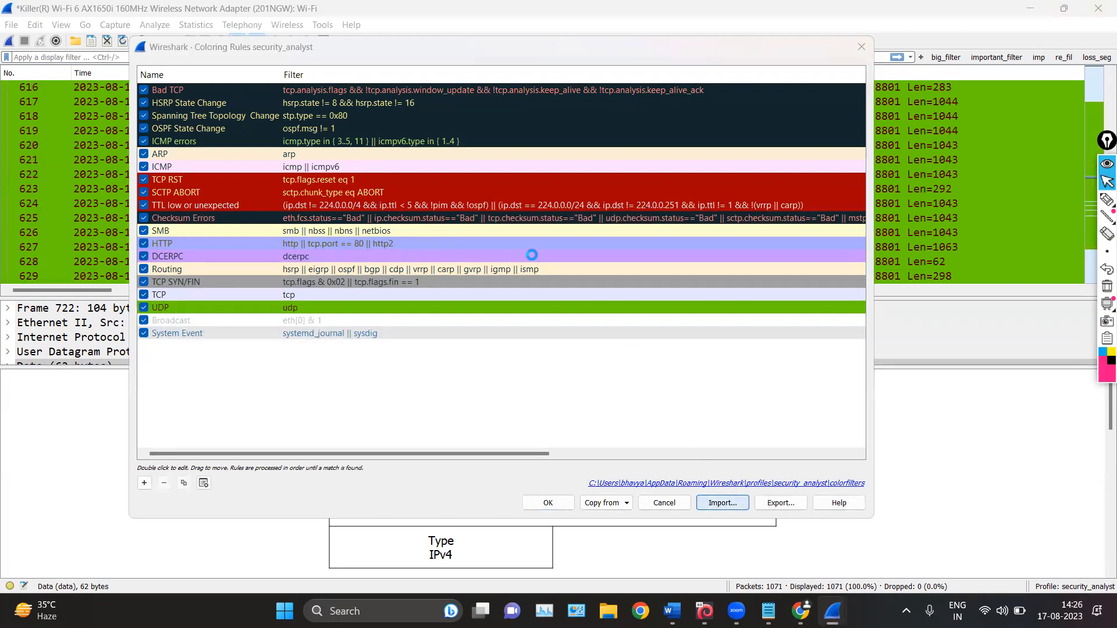
{"action": "left_click", "coordinate": [670, 69]}
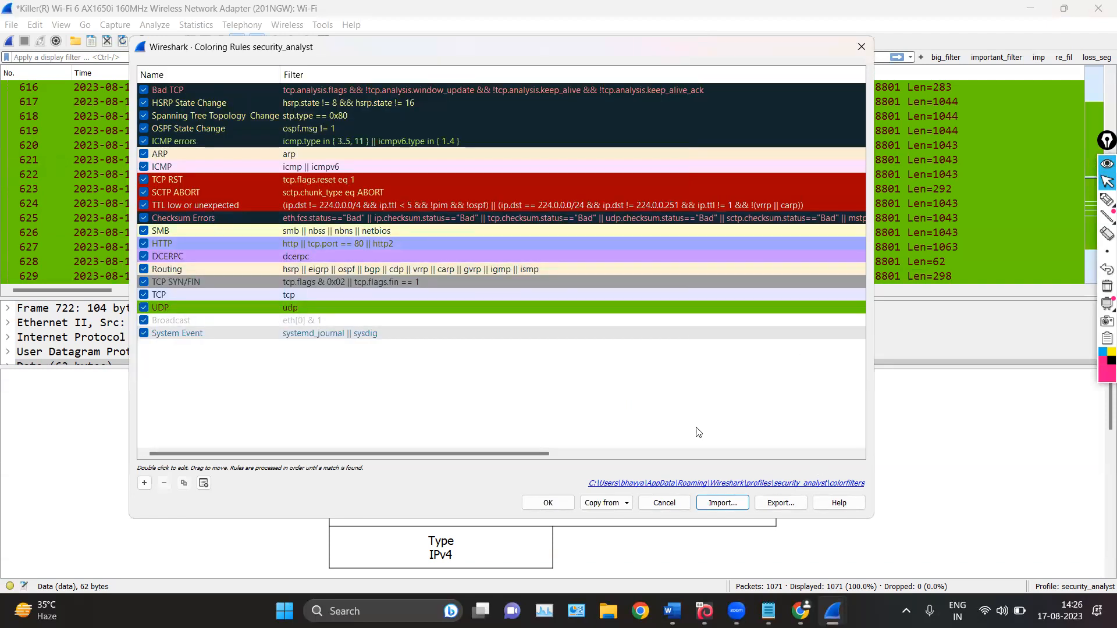
{"action": "left_click", "coordinate": [768, 504]}
{"action": "left_click", "coordinate": [671, 68]}
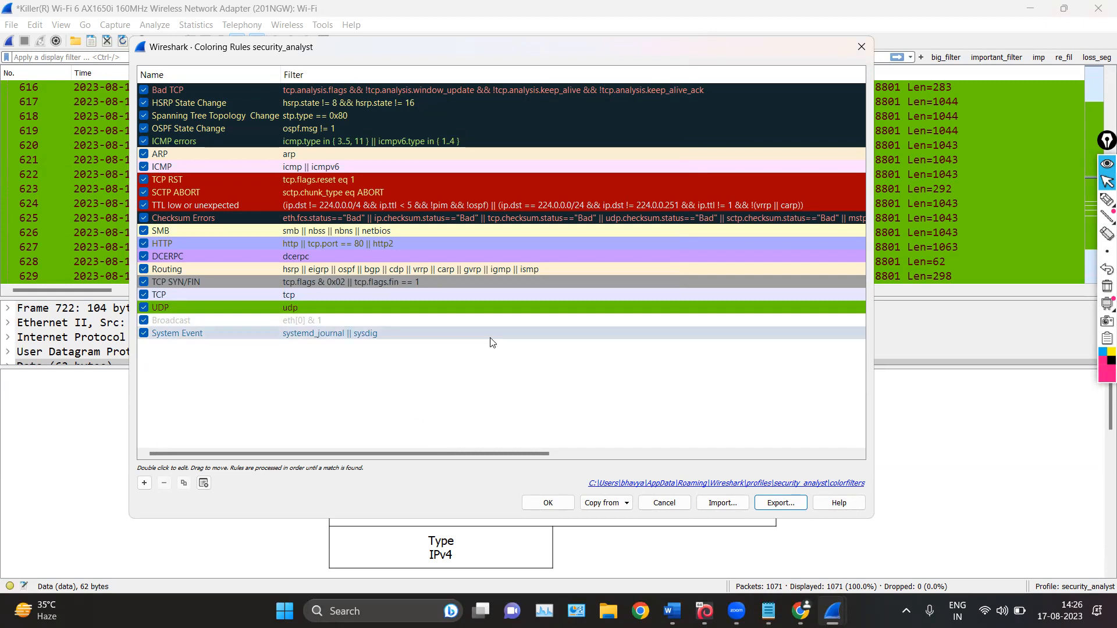
{"action": "left_click", "coordinate": [861, 47]}
Review the view commands such as Resize Columns and the packet navigation commands such as First Packet
{"action": "scroll", "coordinate": [159, 180], "scroll_direction": "down", "scroll_amount": 6}
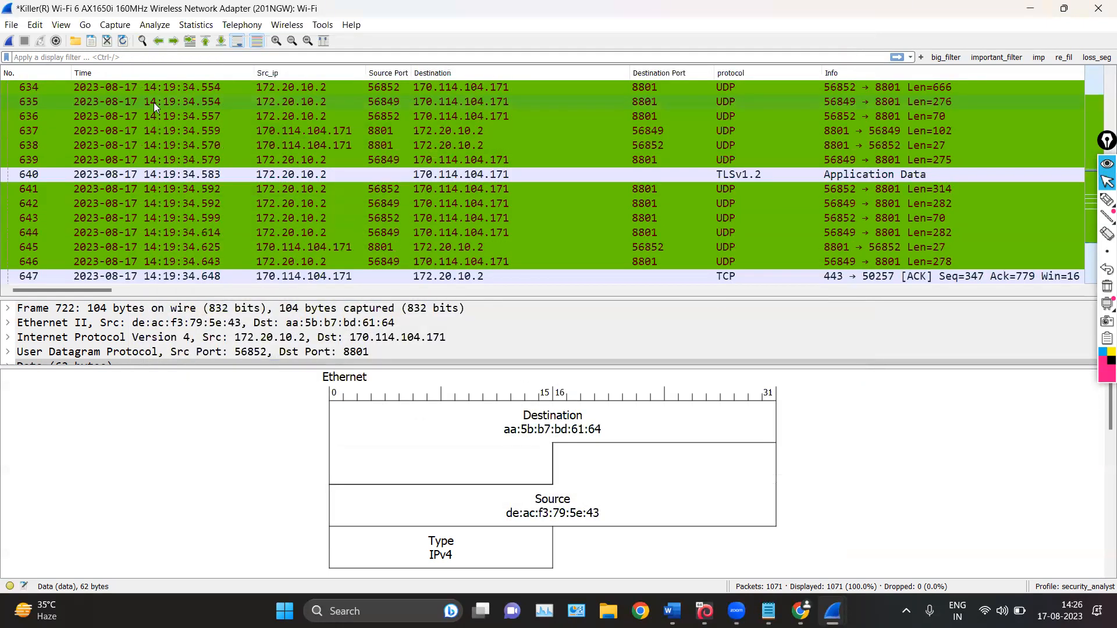
{"action": "left_click", "coordinate": [61, 24]}
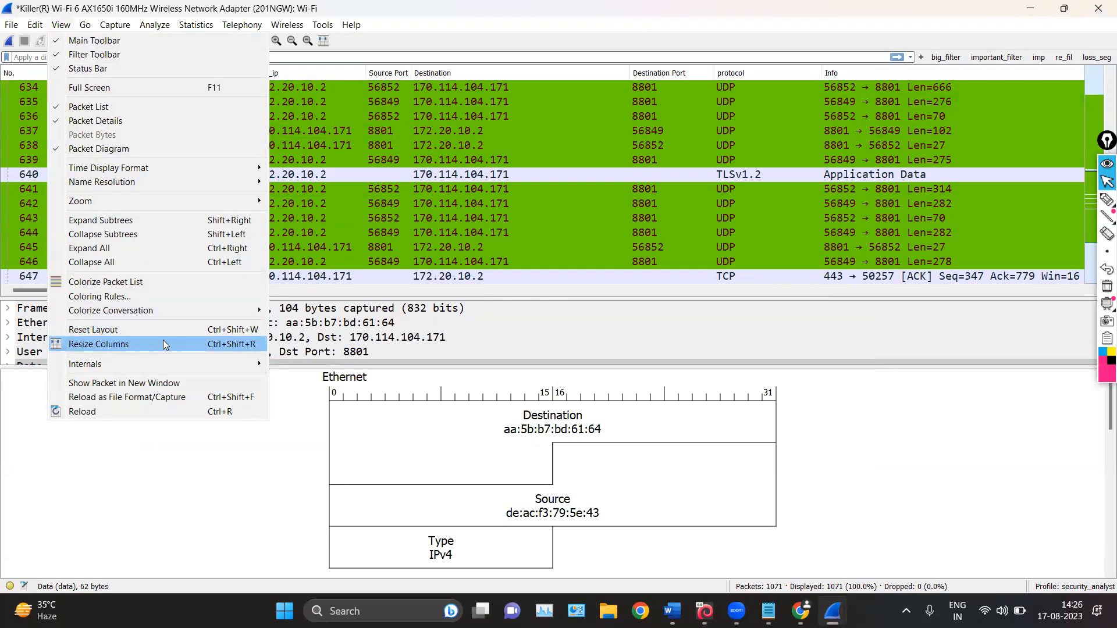
{"action": "left_click", "coordinate": [349, 107]}
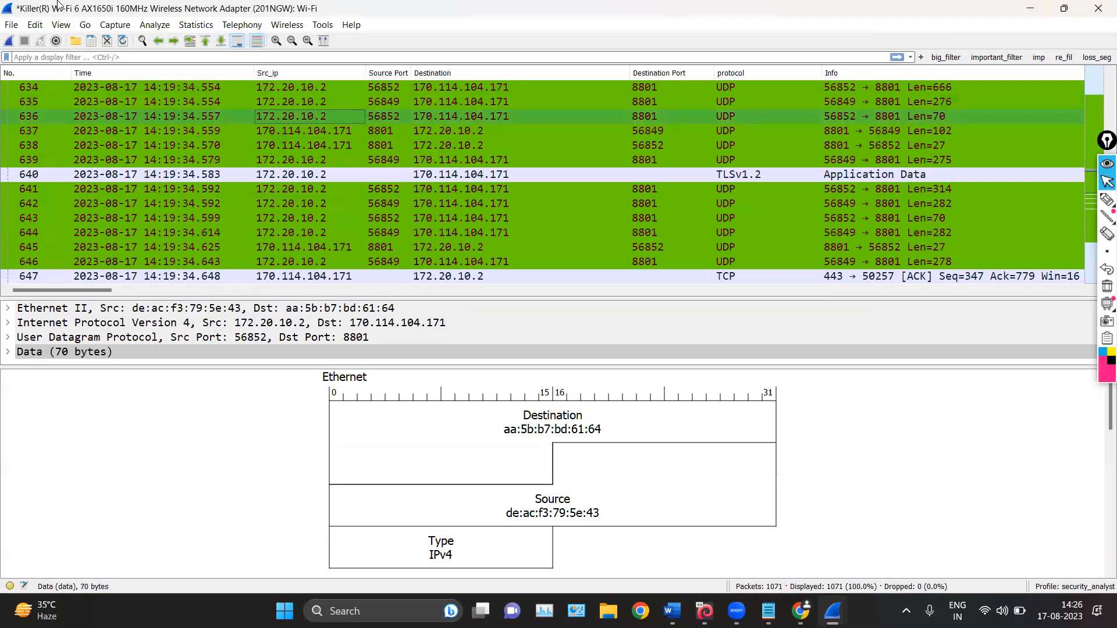
{"action": "left_click", "coordinate": [85, 26]}
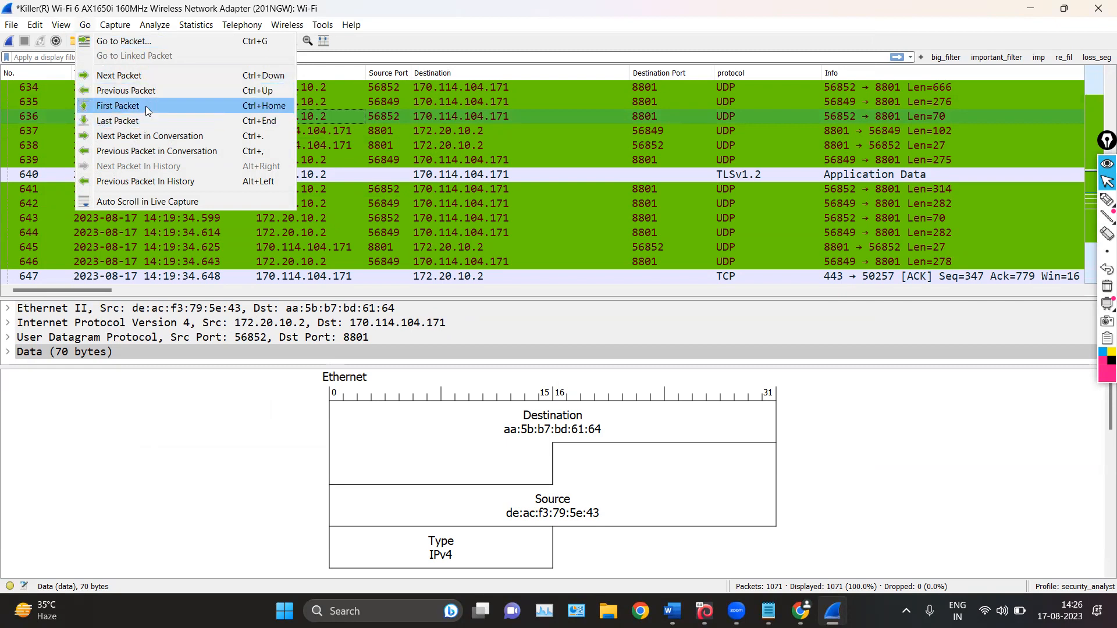
Select packet 639 and step backward and forward through the neighboring packets one at a time
{"action": "left_click", "coordinate": [494, 160]}
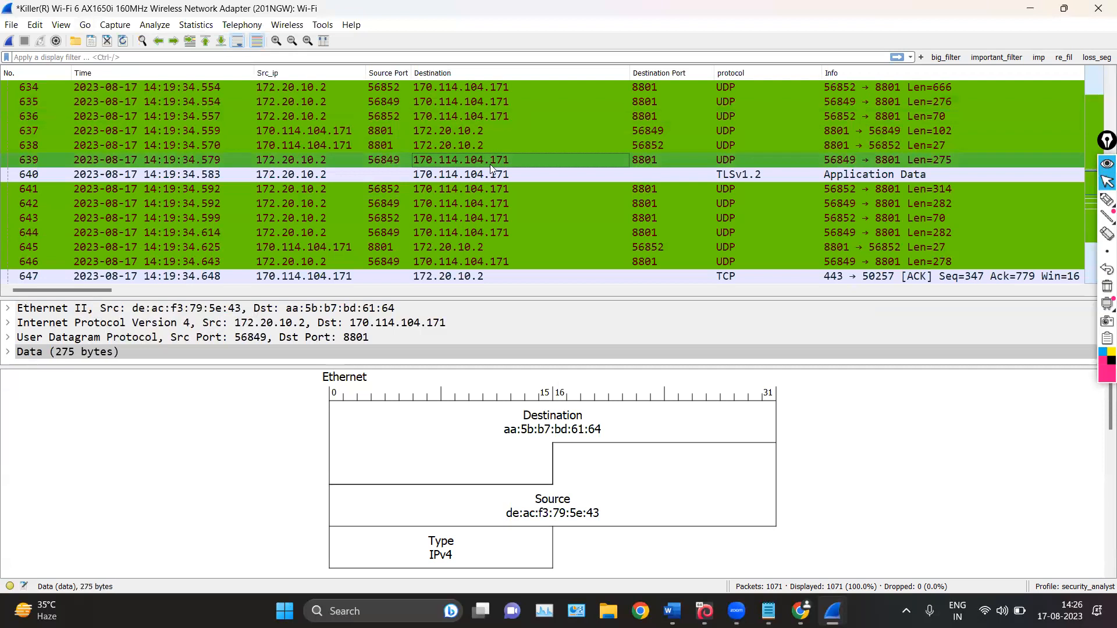
{"action": "key", "text": "Up"}
{"action": "key", "text": "Up"}
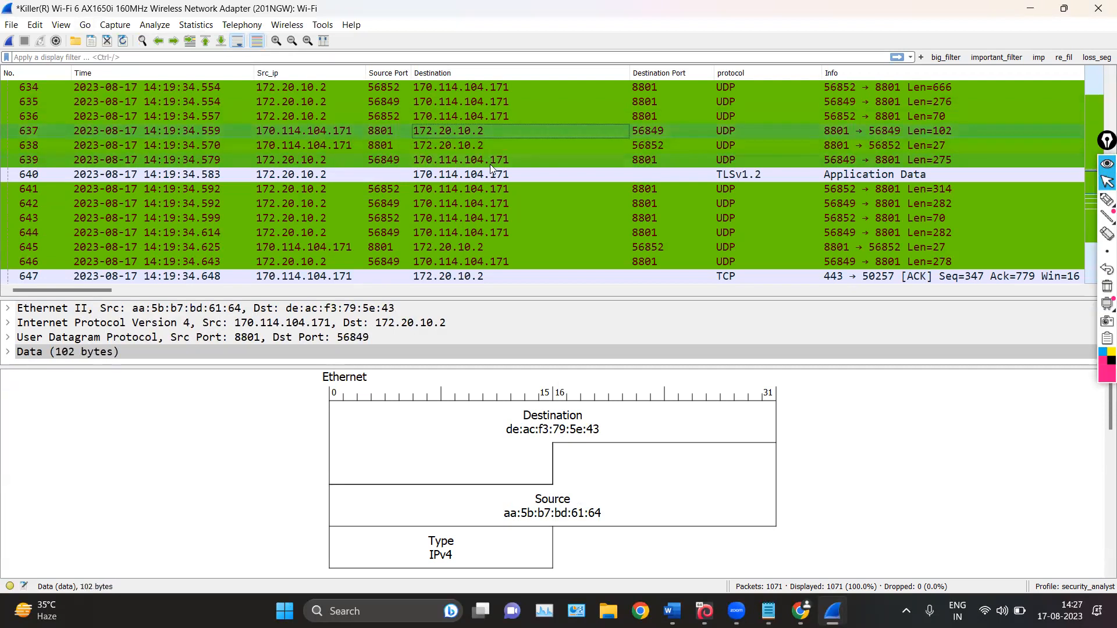
{"action": "key", "text": "Down"}
{"action": "key", "text": "Down"}
{"action": "key", "text": "Down"}
{"action": "key", "text": "Down"}
{"action": "key", "text": "Down"}
{"action": "key", "text": "Down"}
{"action": "key", "text": "Down"}
{"action": "key", "text": "Down"}
{"action": "key", "text": "Down"}
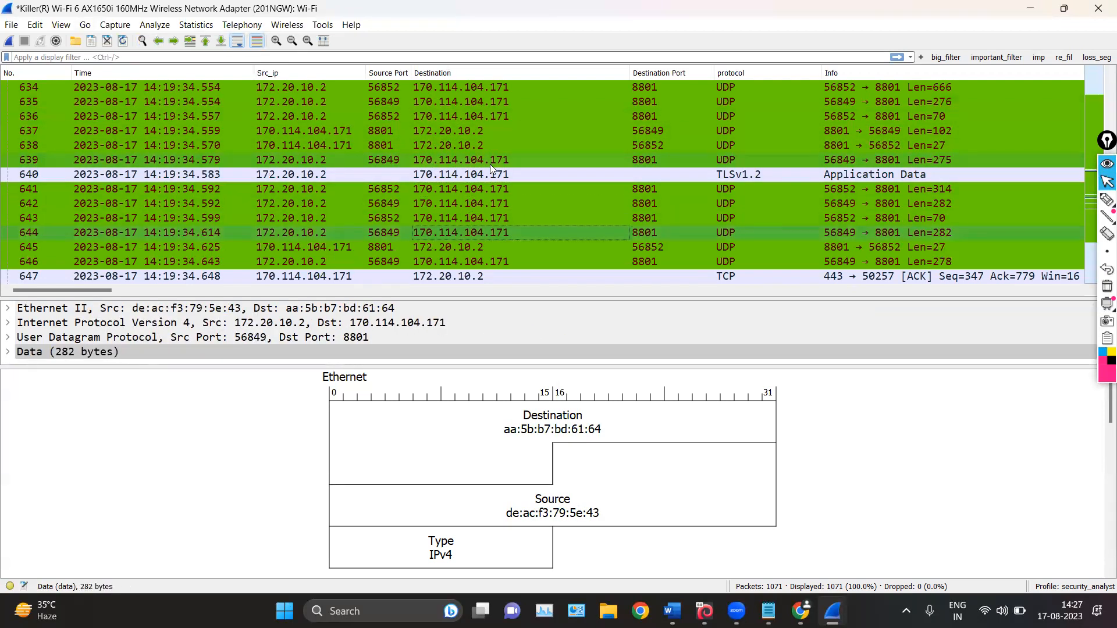
{"action": "key", "text": "Down"}
{"action": "key", "text": "Down"}
{"action": "key", "text": "Down"}
{"action": "key", "text": "Down"}
{"action": "key", "text": "Down"}
{"action": "key", "text": "Down"}
{"action": "key", "text": "Down"}
{"action": "key", "text": "Down"}
{"action": "key", "text": "Down"}
{"action": "key", "text": "Down"}
{"action": "key", "text": "Down"}
{"action": "key", "text": "Down"}
{"action": "key", "text": "Down"}
{"action": "key", "text": "Down"}
{"action": "key", "text": "Down"}
{"action": "key", "text": "Down"}
{"action": "key", "text": "Down"}
{"action": "key", "text": "Down"}
{"action": "key", "text": "Down"}
{"action": "key", "text": "Down"}
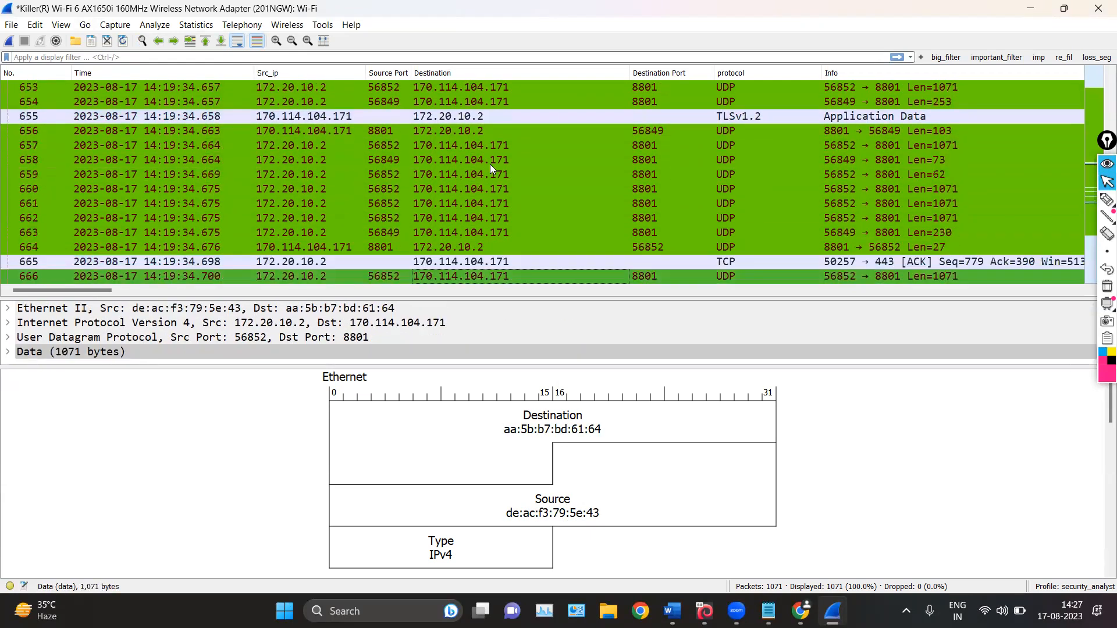
{"action": "key", "text": "Down"}
{"action": "key", "text": "Down"}
{"action": "key", "text": "Down"}
{"action": "key", "text": "Down"}
{"action": "key", "text": "Down"}
{"action": "key", "text": "Down"}
{"action": "key", "text": "Down"}
{"action": "key", "text": "Up"}
{"action": "key", "text": "Up"}
{"action": "key", "text": "Up"}
{"action": "key", "text": "Up"}
{"action": "key", "text": "Up"}
{"action": "key", "text": "Up"}
{"action": "key", "text": "Up"}
{"action": "key", "text": "Up"}
{"action": "key", "text": "Up"}
{"action": "key", "text": "Up"}
{"action": "key", "text": "Up"}
{"action": "key", "text": "Up"}
{"action": "key", "text": "Up"}
{"action": "key", "text": "Up"}
{"action": "key", "text": "Up"}
{"action": "key", "text": "Up"}
{"action": "key", "text": "Up"}
{"action": "key", "text": "Up"}
{"action": "key", "text": "Up"}
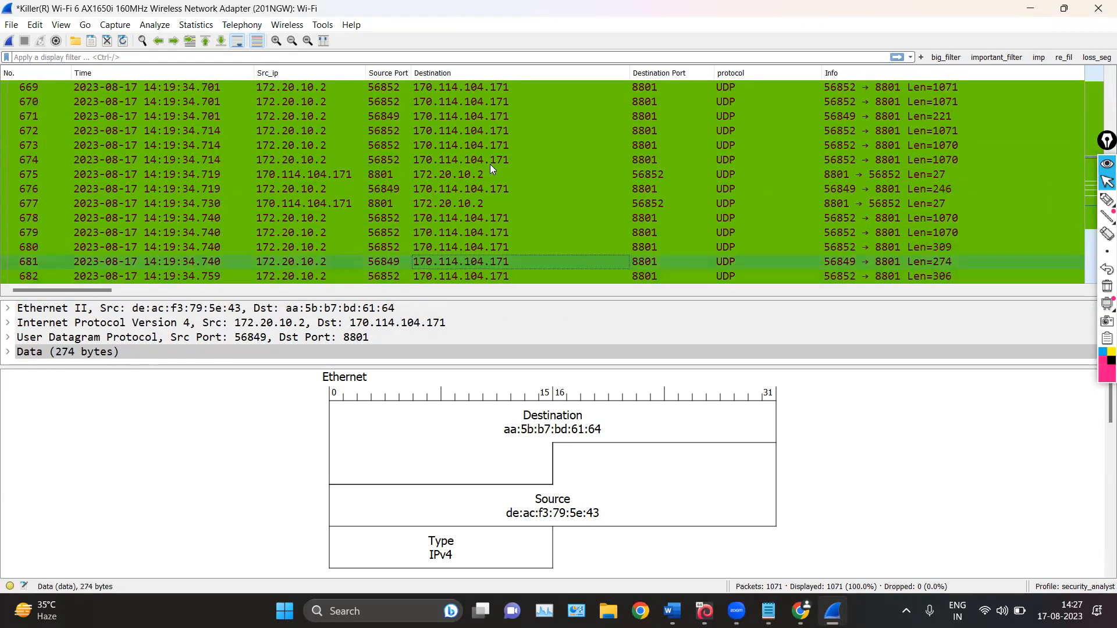
{"action": "key", "text": "Up"}
{"action": "key", "text": "Up"}
{"action": "key", "text": "Up"}
{"action": "key", "text": "Up"}
{"action": "key", "text": "Up"}
{"action": "key", "text": "Up"}
{"action": "key", "text": "Up"}
{"action": "key", "text": "Up"}
{"action": "key", "text": "Up"}
{"action": "key", "text": "Up"}
{"action": "key", "text": "Up"}
{"action": "key", "text": "Up"}
{"action": "key", "text": "Up"}
{"action": "key", "text": "Up"}
{"action": "key", "text": "Up"}
{"action": "key", "text": "Up"}
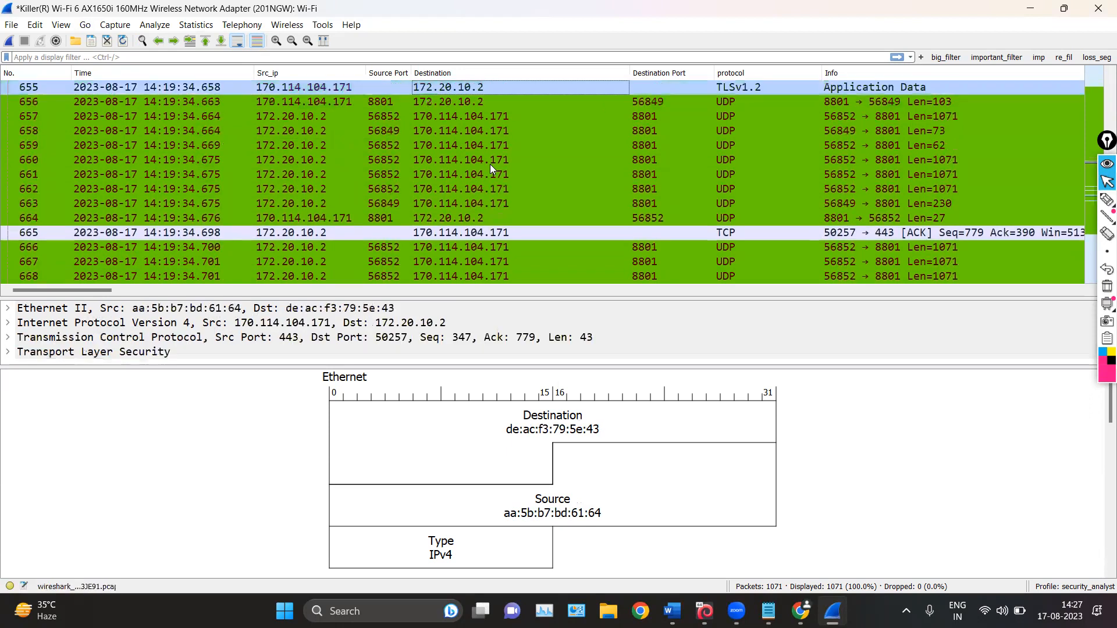
Examine the available capture commands, such as Options, Start and Capture Filters
{"action": "scroll", "coordinate": [479, 195], "scroll_direction": "down", "scroll_amount": 9}
{"action": "scroll", "coordinate": [482, 192], "scroll_direction": "up", "scroll_amount": 11}
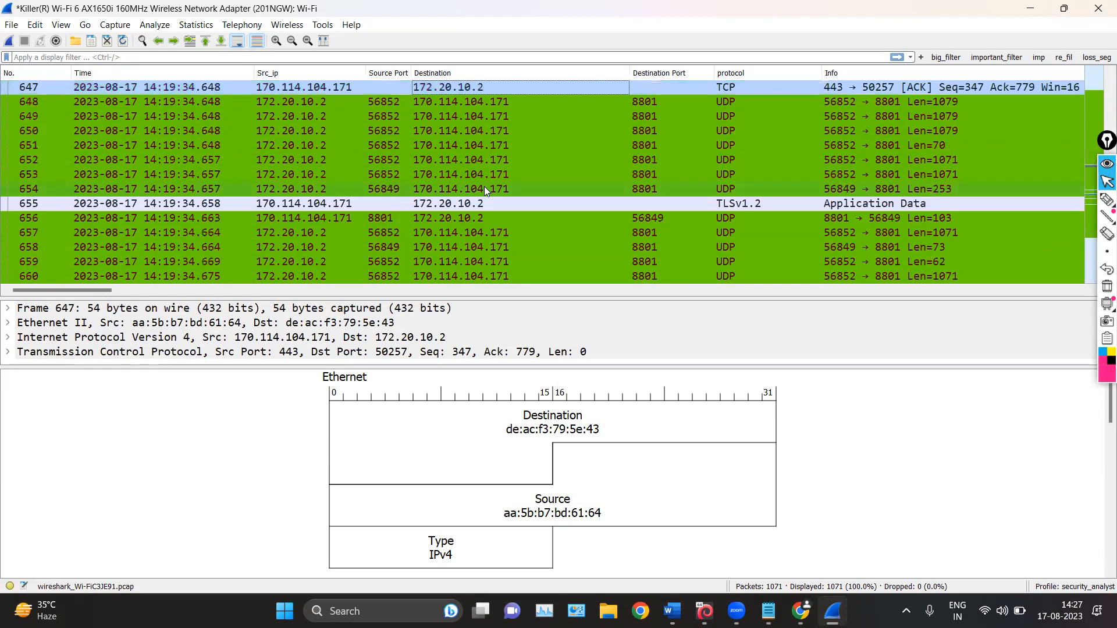
{"action": "scroll", "coordinate": [148, 147], "scroll_direction": "up", "scroll_amount": 20}
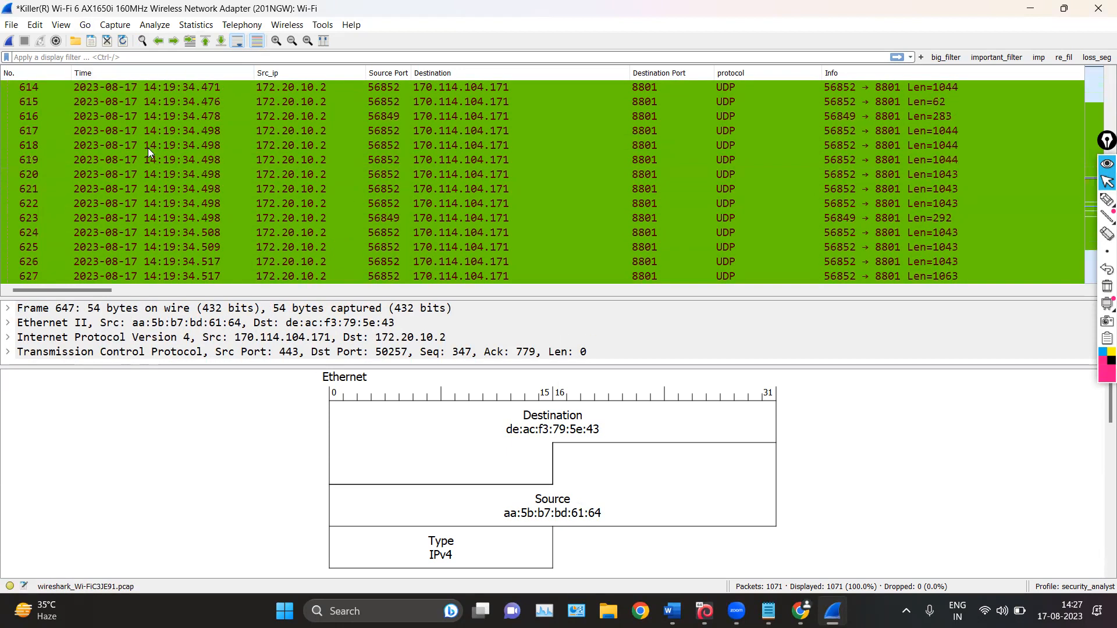
{"action": "scroll", "coordinate": [146, 111], "scroll_direction": "down", "scroll_amount": 6}
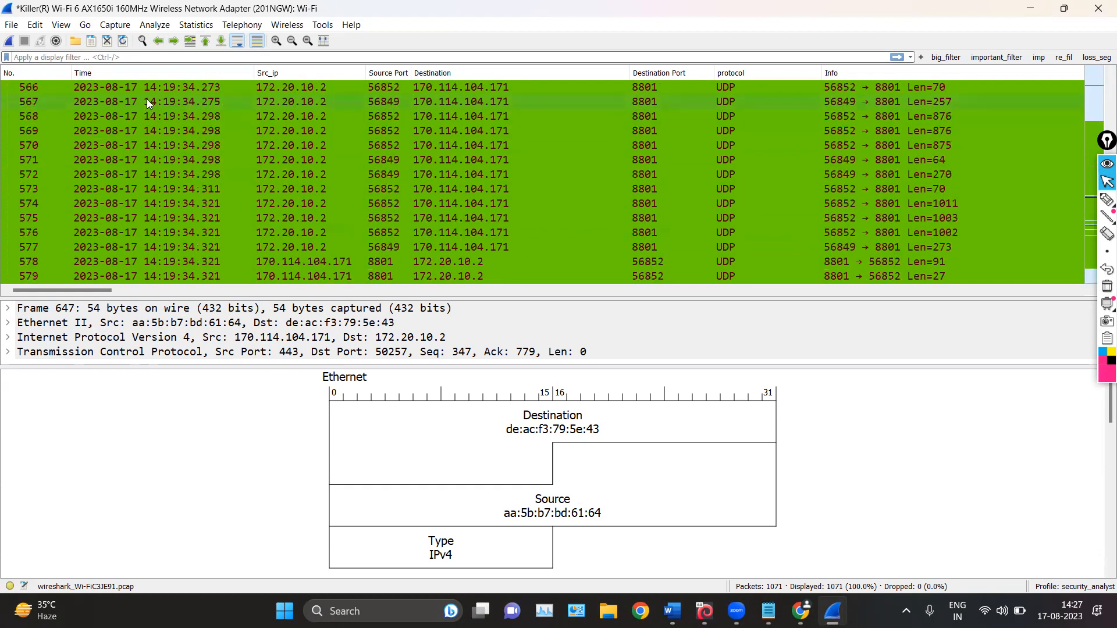
{"action": "left_click", "coordinate": [90, 26]}
{"action": "mouse_move", "coordinate": [118, 31]}
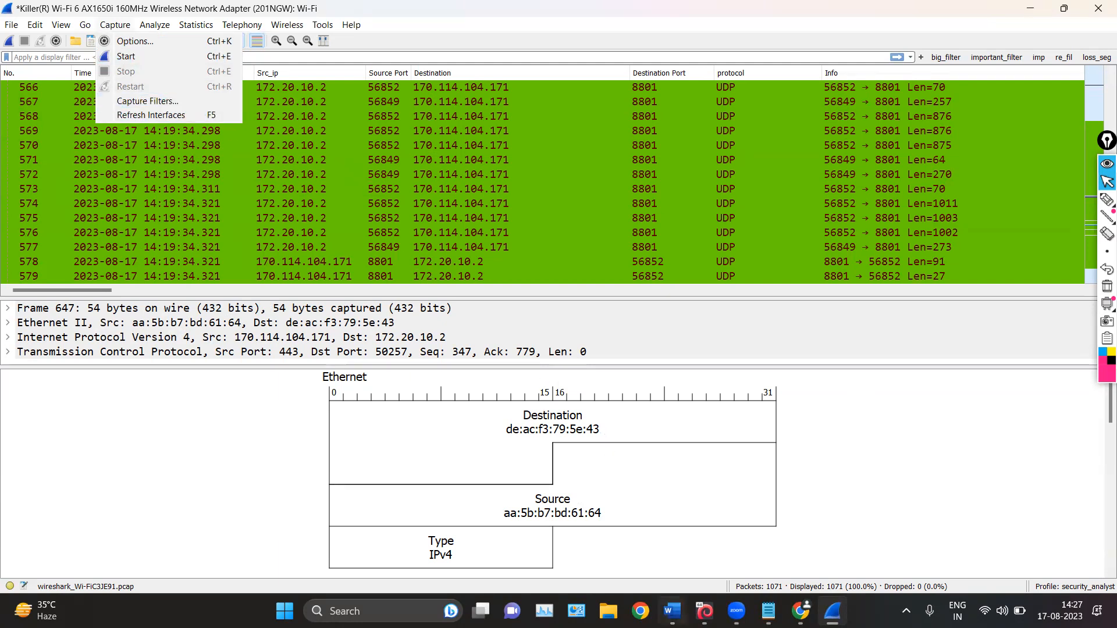
Switch to the Notepad notes and add the line "Capture filters" above the languages line, with blank lines around it
{"action": "left_click", "coordinate": [768, 611]}
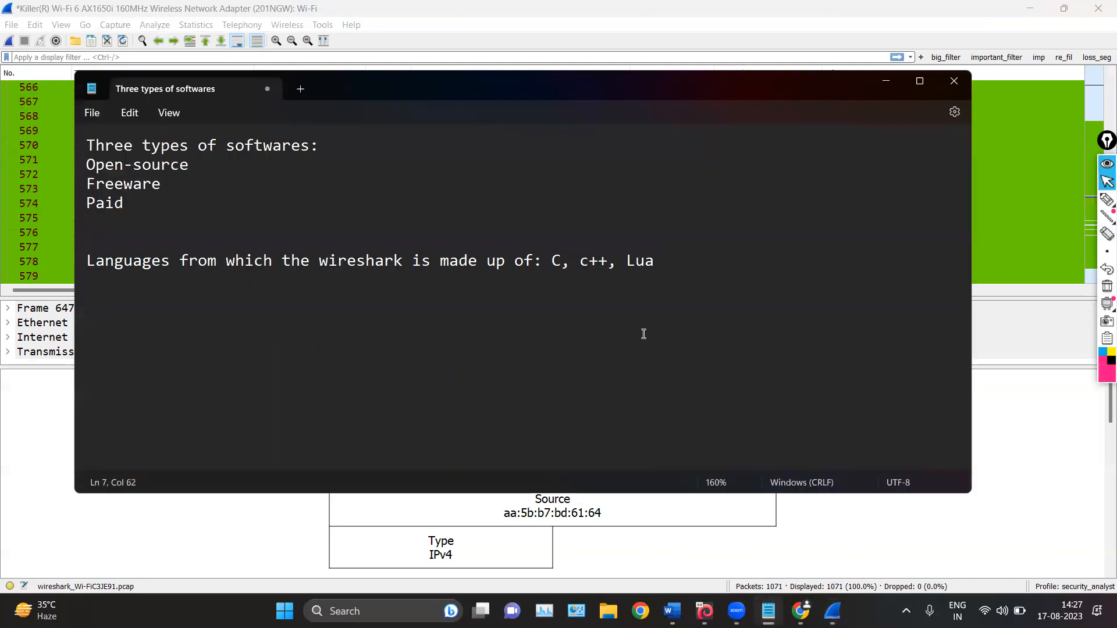
{"action": "key", "text": "Right"}
{"action": "key", "text": "Up"}
{"action": "key", "text": "Return"}
{"action": "key", "text": "Return"}
{"action": "key", "text": "Return"}
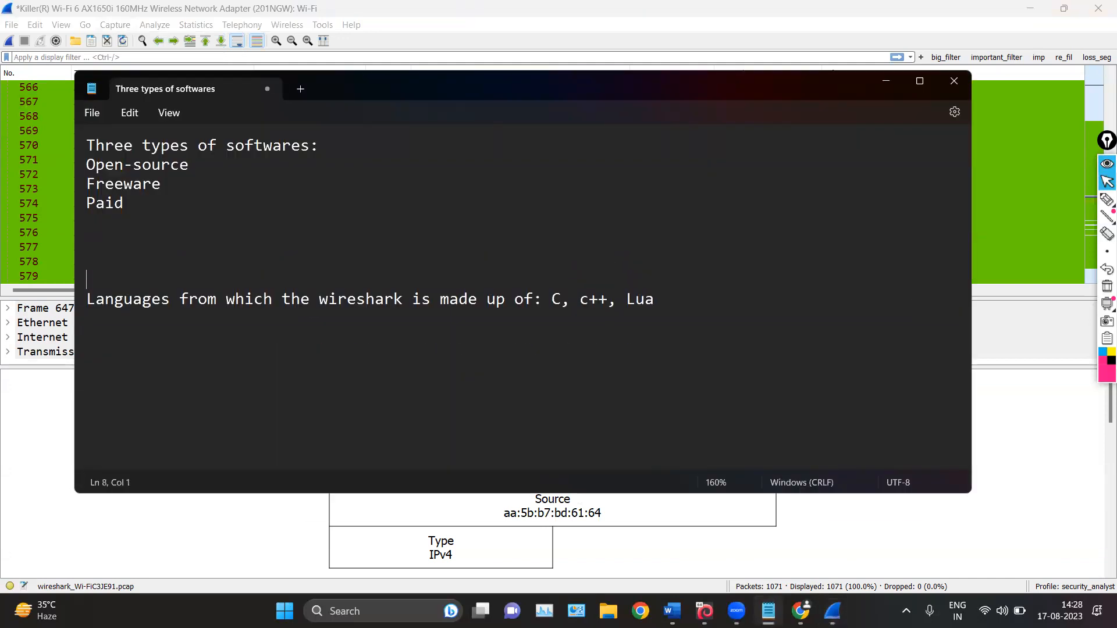
{"action": "key", "text": "Up"}
{"action": "key", "text": "Up"}
{"action": "type", "text": "a"}
{"action": "key", "text": "BackSpace"}
{"action": "type", "text": "Ca[tu"}
{"action": "key", "text": "BackSpace"}
{"action": "key", "text": "BackSpace"}
{"action": "key", "text": "BackSpace"}
{"action": "type", "text": "pture filters"}
Add the line "Display filters" directly below "Capture filters"
{"action": "key", "text": "Return"}
{"action": "type", "text": "Display"}
{"action": "type", "text": "lters"}
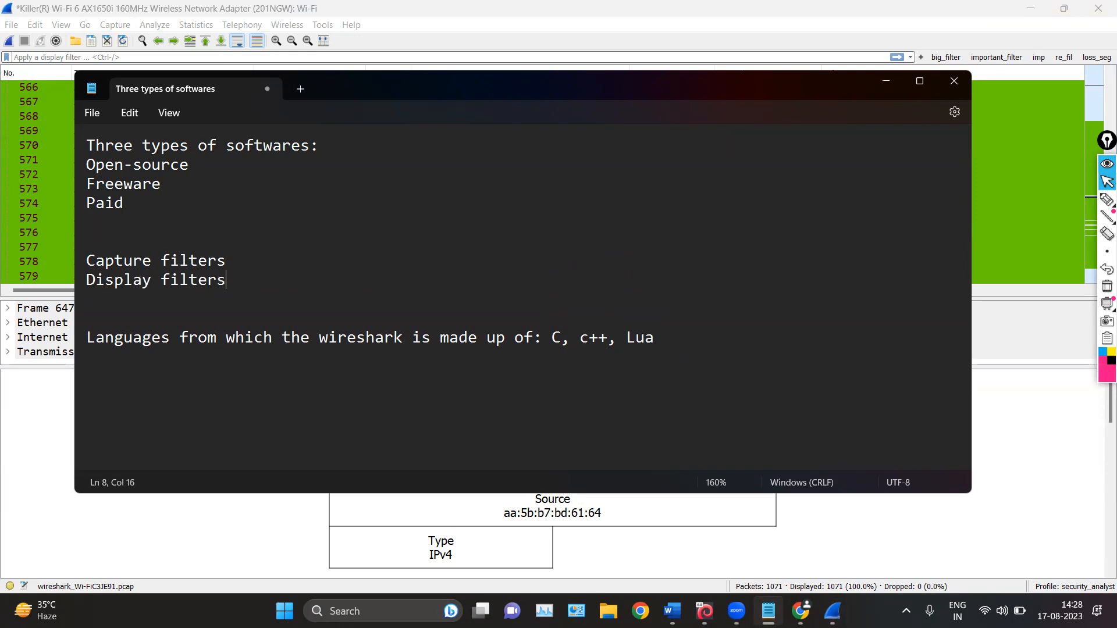
List the protocols tcp, http, https, arp and udp on separate lines below the two filter types, leaving blank lines between
{"action": "left_click", "coordinate": [320, 294]}
{"action": "key", "text": "Return"}
{"action": "key", "text": "Return"}
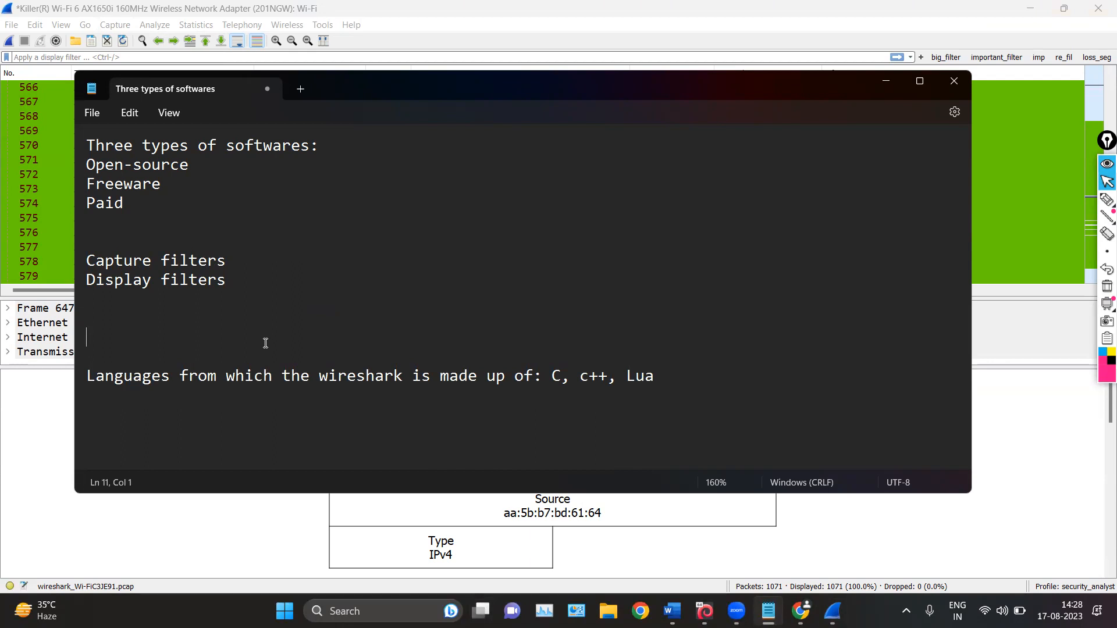
{"action": "type", "text": "tcp"}
{"action": "key", "text": "Return"}
{"action": "type", "text": "http"}
{"action": "key", "text": "Return"}
{"action": "type", "text": "https"}
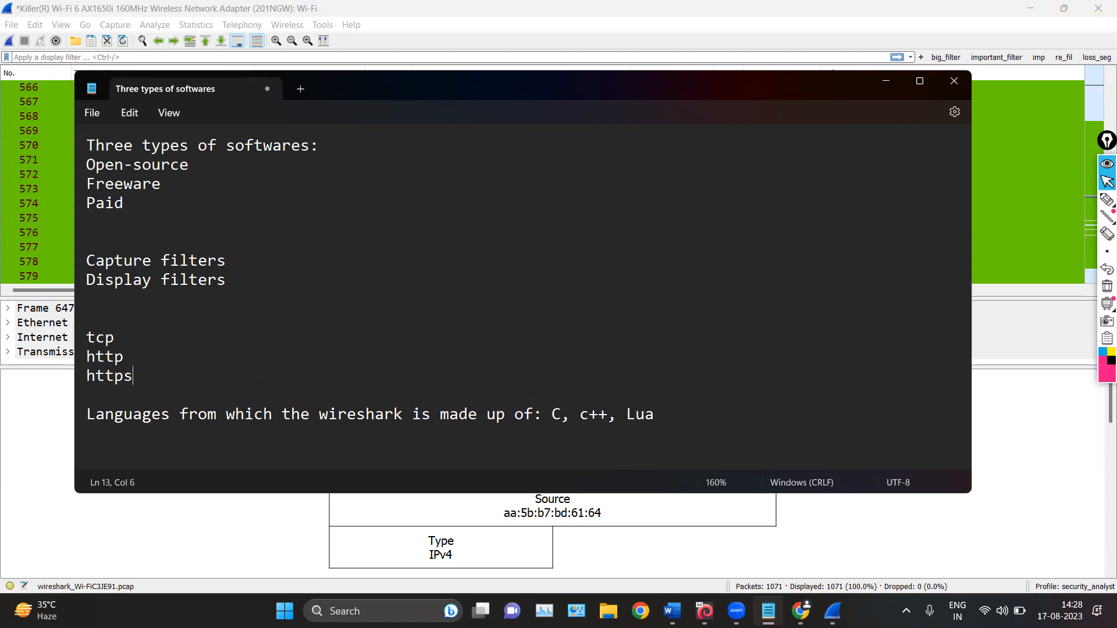
{"action": "key", "text": "Return"}
{"action": "type", "text": "arp"}
{"action": "key", "text": "Return"}
{"action": "type", "text": "udp"}
{"action": "key", "text": "Return"}
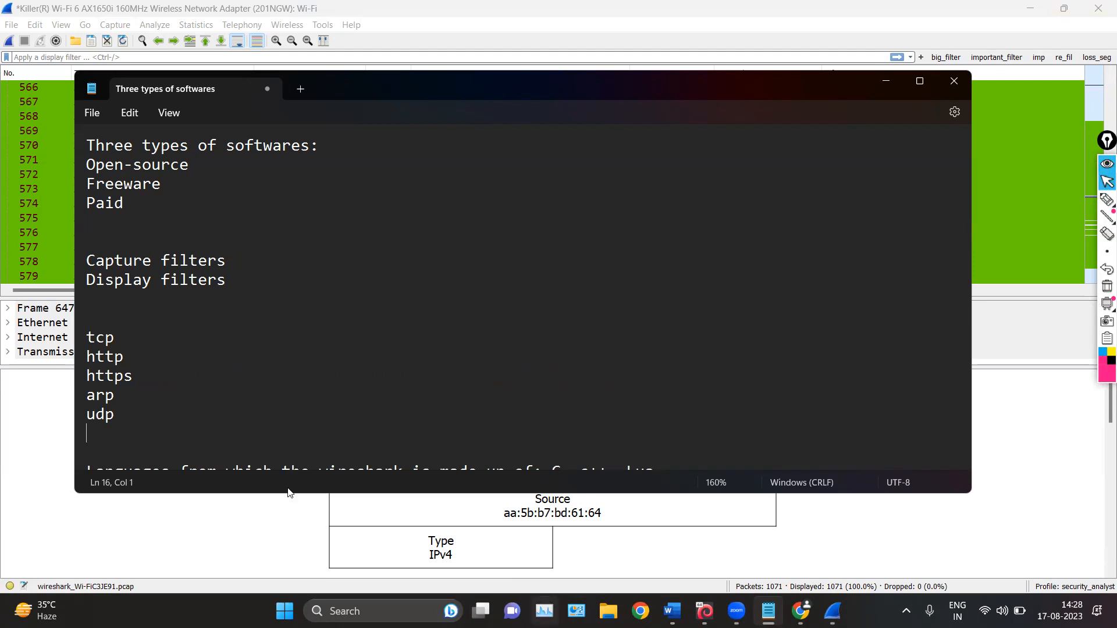
Add the line "1 million packets" between the filter types and the protocol list
{"action": "left_click", "coordinate": [196, 299]}
{"action": "key", "text": "Return"}
{"action": "type", "text": "1"}
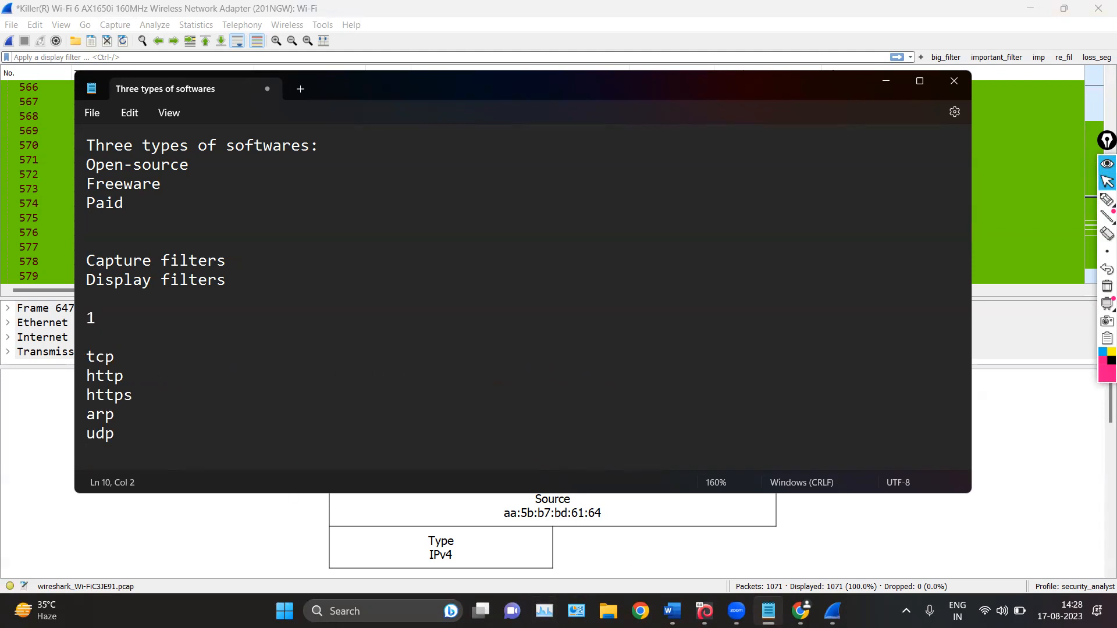
{"action": "key", "text": "BackSpace"}
{"action": "type", "text": "00 hundread"}
{"action": "key", "text": "BackSpace"}
{"action": "key", "text": "BackSpace"}
{"action": "key", "text": "BackSpace"}
{"action": "key", "text": "BackSpace"}
{"action": "type", "text": "."}
{"action": "left_click_drag", "start_coordinate": [134, 359], "coordinate": [100, 355]}
{"action": "left_click", "coordinate": [232, 353]}
{"action": "left_click", "coordinate": [111, 320]}
{"action": "key", "text": "BackSpace"}
{"action": "key", "text": "BackSpace"}
{"action": "key", "text": "Down"}
{"action": "left_click", "coordinate": [156, 317]}
{"action": "key", "text": "BackSpace"}
{"action": "key", "text": "BackSpace"}
{"action": "key", "text": "BackSpace"}
{"action": "key", "text": "BackSpace"}
{"action": "key", "text": "BackSpace"}
{"action": "type", "text": "million packets"}
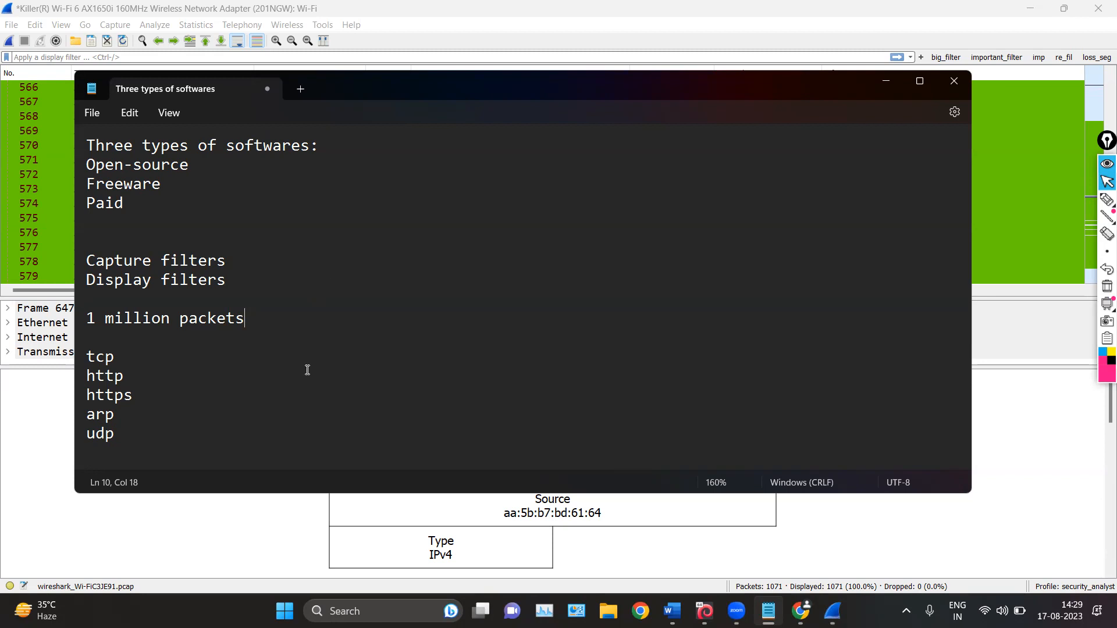
{"action": "double_click", "coordinate": [129, 360]}
{"action": "double_click", "coordinate": [138, 389]}
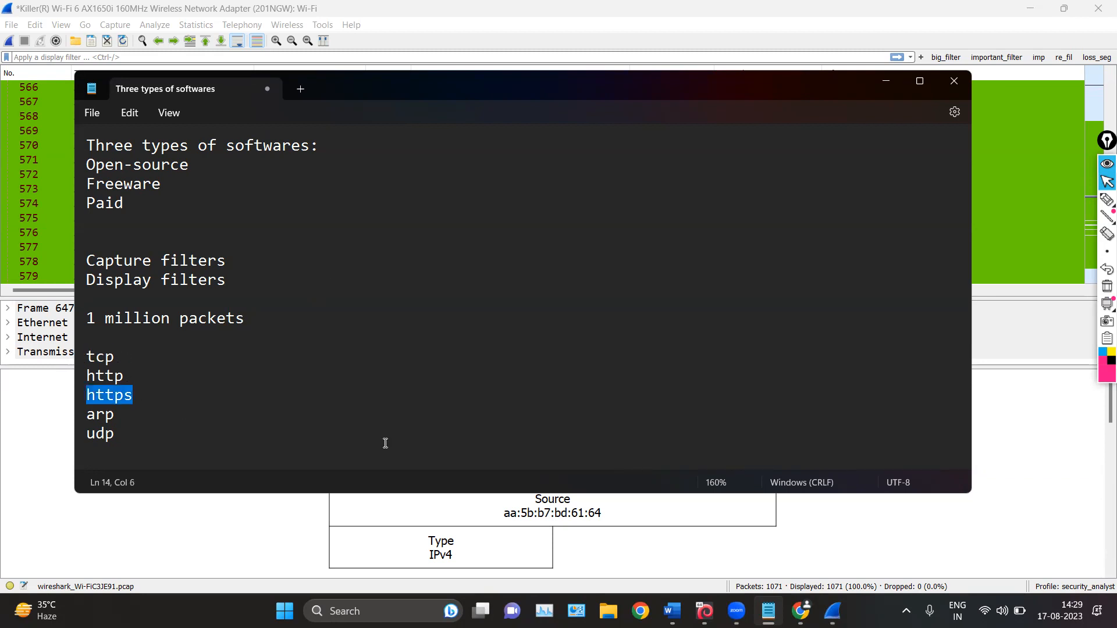
{"action": "left_click", "coordinate": [262, 286]}
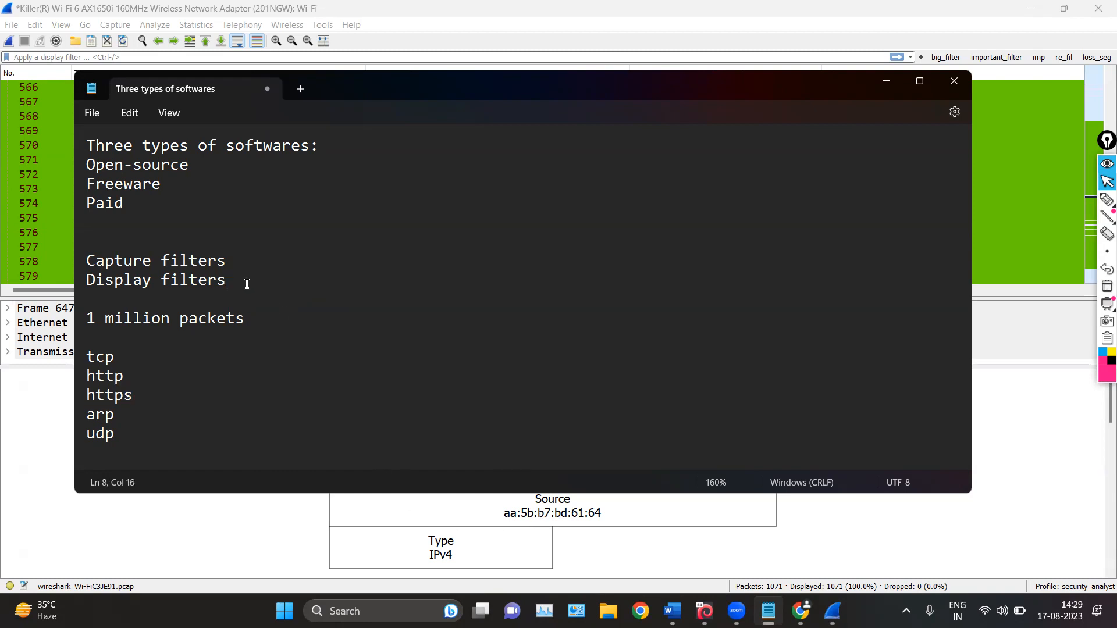
{"action": "left_click", "coordinate": [80, 285], "text": "shift"}
Extend the "Display filters" line with the description ": analyzing the traffic"
{"action": "left_click", "coordinate": [279, 272]}
{"action": "type", "text": ": analyzing the traffic"}
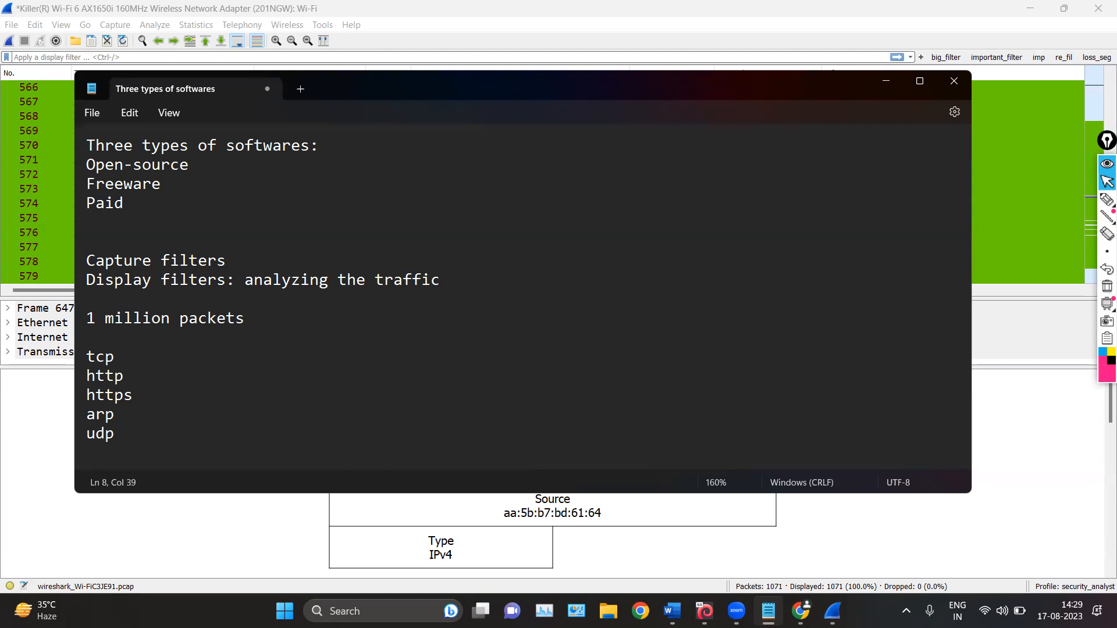
{"action": "type", "text": " (apply the display fol"}
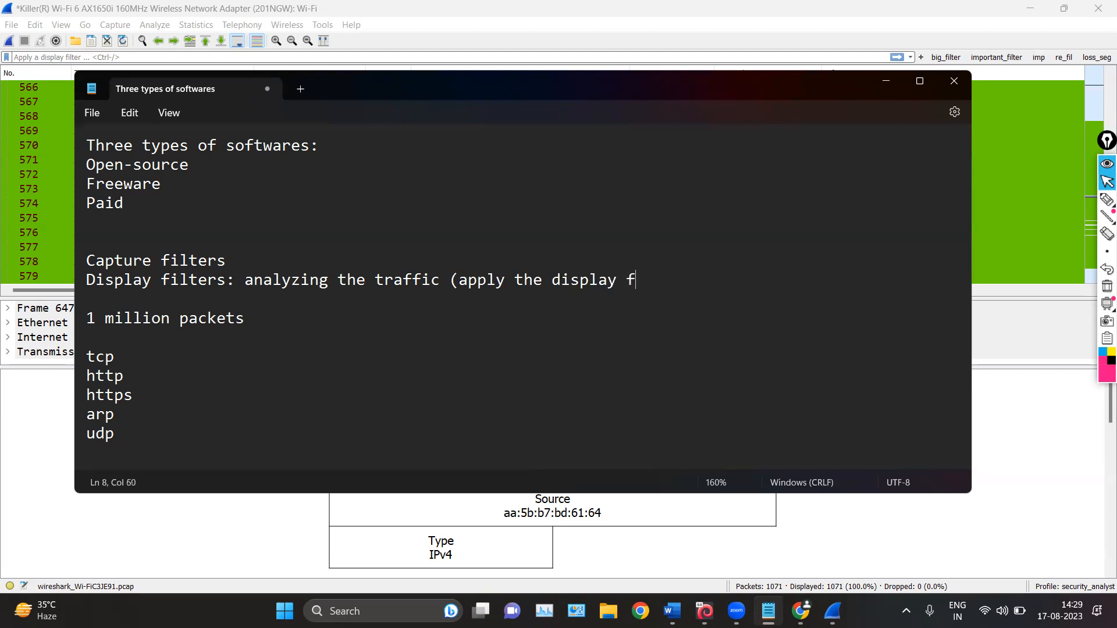
Append "(apply the display filters after the capturing has been started )" to the display filters description
{"action": "key", "text": "BackSpace"}
{"action": "key", "text": "BackSpace"}
{"action": "type", "text": "ilters after the capturing has beenn s"}
{"action": "key", "text": "BackSpace"}
{"action": "key", "text": "BackSpace"}
{"action": "key", "text": "BackSpace"}
{"action": "type", "text": "started"}
{"action": "key", "text": "BackSpace"}
{"action": "key", "text": "BackSpace"}
{"action": "type", "text": "ted )"}
{"action": "left_click", "coordinate": [340, 266]}
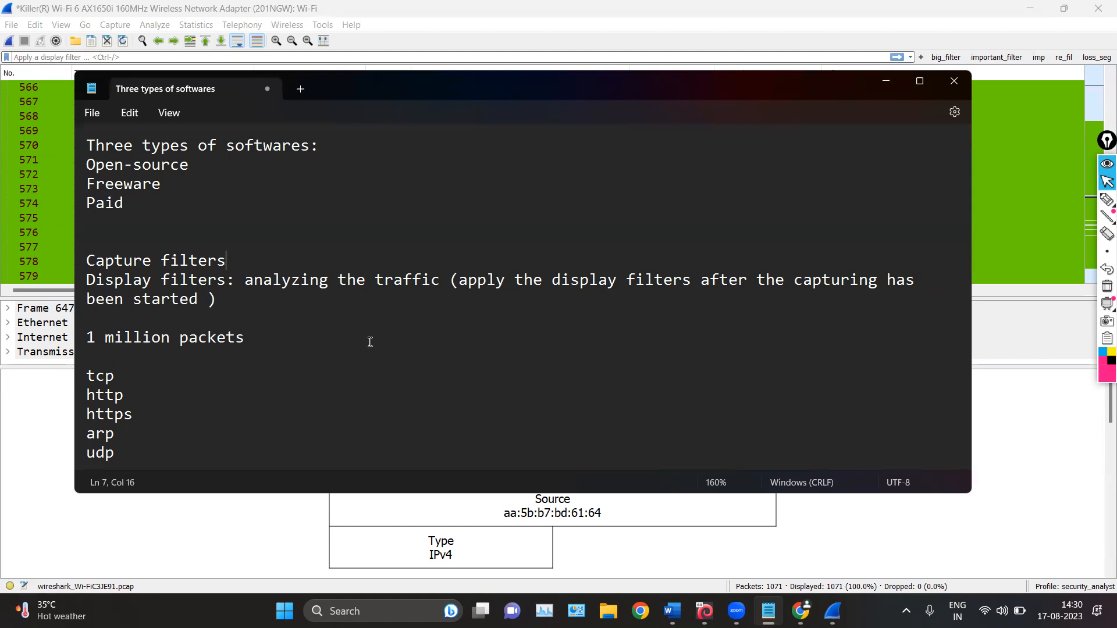
{"action": "scroll", "coordinate": [367, 343], "scroll_direction": "down", "scroll_amount": 1}
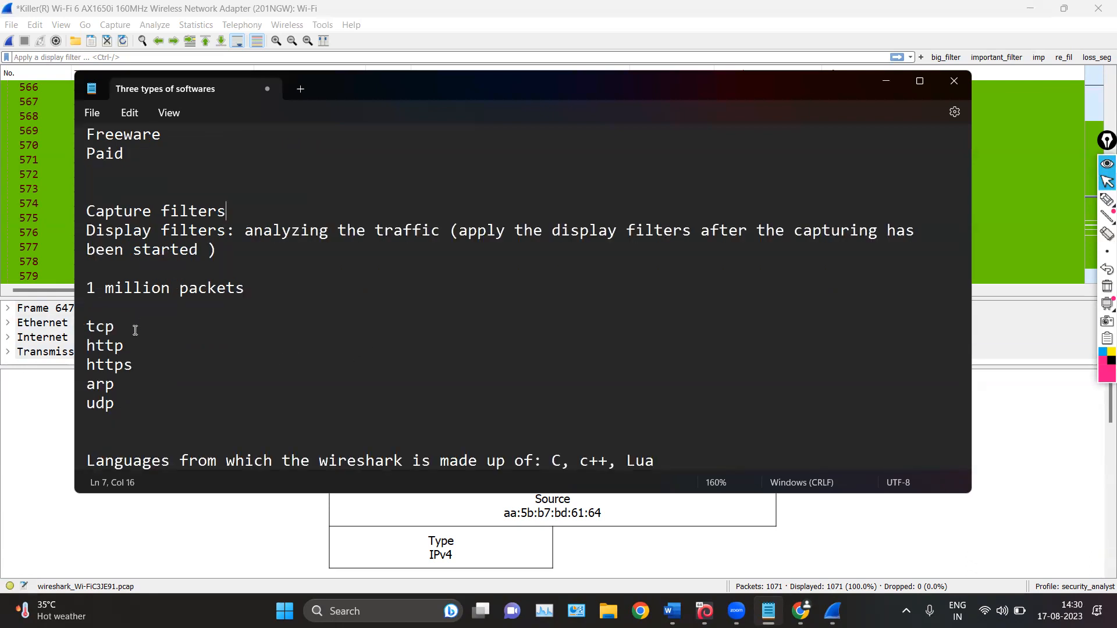
{"action": "left_click", "coordinate": [132, 403]}
{"action": "left_click_drag", "start_coordinate": [132, 402], "coordinate": [83, 403]}
{"action": "left_click", "coordinate": [152, 411]}
{"action": "triple_click", "coordinate": [87, 410]}
{"action": "left_click", "coordinate": [156, 387]}
Extend the "Capture filters" line with the description ": Capturing the traffic of specific protocol or ip"
{"action": "left_click", "coordinate": [264, 214]}
{"action": "type", "text": ":"}
{"action": "type", "text": "Capturing the tra"}
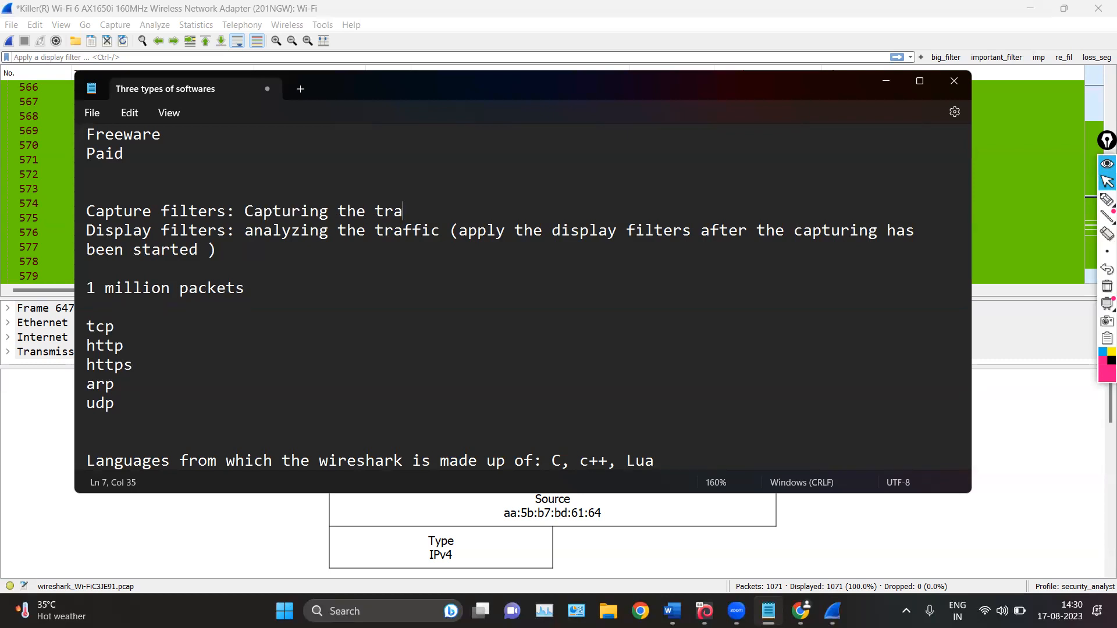
{"action": "type", "text": "ffic of specific prot"}
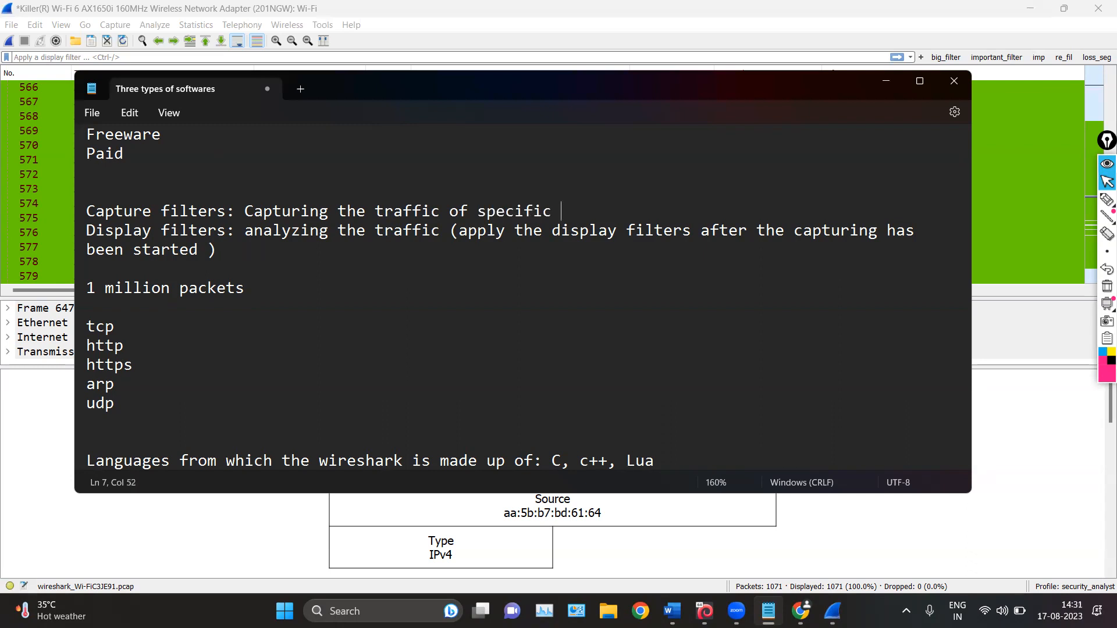
{"action": "type", "text": "ocol or ip"}
Append "(beforing the cap)" to the capture filters description
{"action": "scroll", "coordinate": [246, 267], "scroll_direction": "up", "scroll_amount": 1}
{"action": "scroll", "coordinate": [247, 267], "scroll_direction": "up", "scroll_amount": 1}
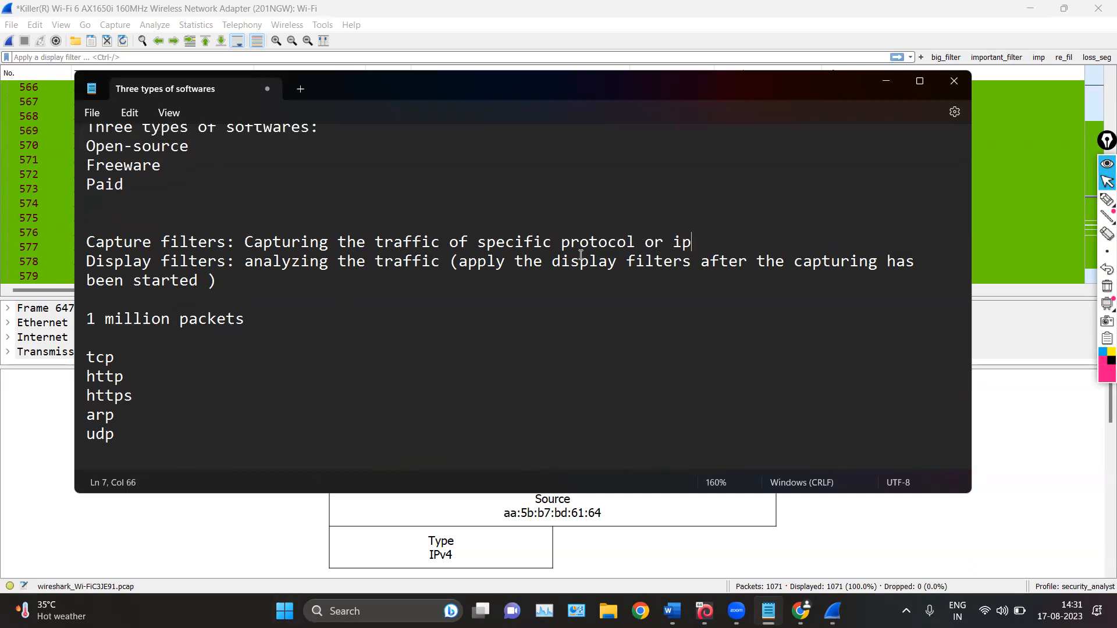
{"action": "type", "text": "(befor"}
{"action": "key", "text": "BackSpace"}
{"action": "key", "text": "BackSpace"}
{"action": "type", "text": "oring"}
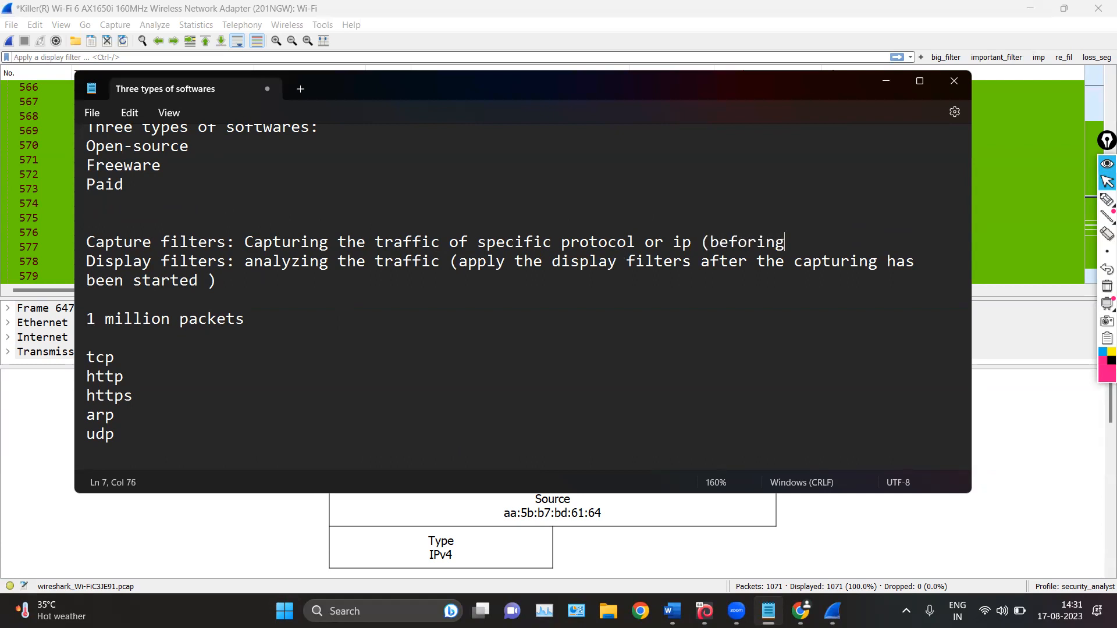
{"action": "type", "text": " the cap)"}
Add the sample IP address 192.168.1.2 on a new line below "1 million packets"
{"action": "scroll", "coordinate": [389, 360], "scroll_direction": "down", "scroll_amount": 1}
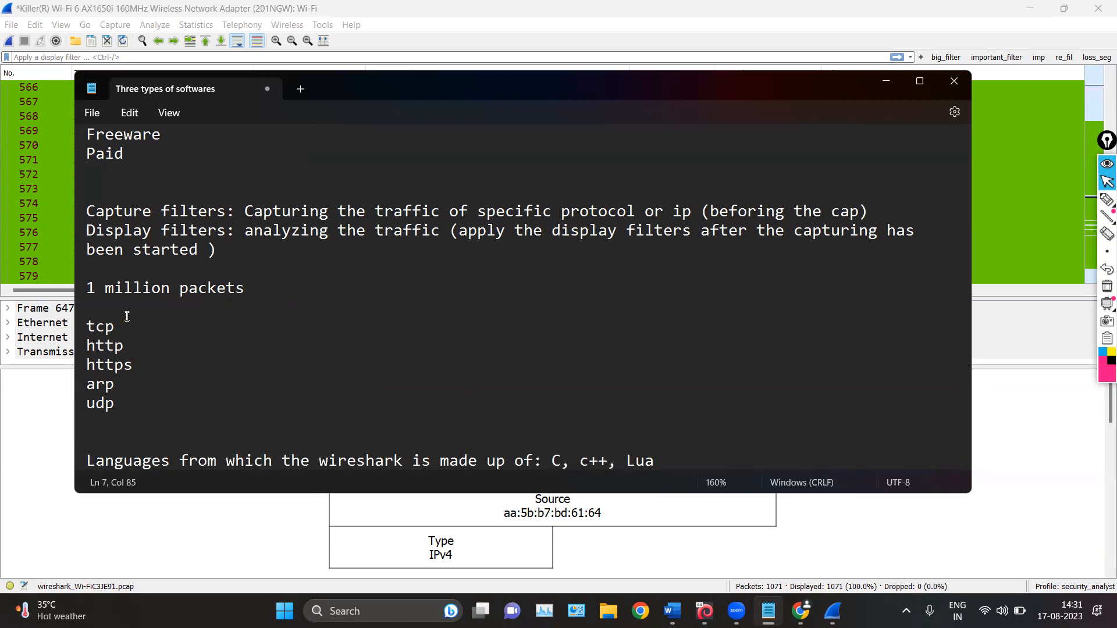
{"action": "left_click", "coordinate": [203, 313]}
{"action": "key", "text": "Return"}
{"action": "type", "text": "192 .168.1.2"}
{"action": "key", "text": "BackSpace"}
{"action": "key", "text": "BackSpace"}
{"action": "key", "text": "BackSpace"}
{"action": "key", "text": "BackSpace"}
{"action": "key", "text": "BackSpace"}
{"action": "key", "text": "BackSpace"}
{"action": "key", "text": "BackSpace"}
{"action": "key", "text": "BackSpace"}
{"action": "key", "text": "BackSpace"}
{"action": "type", "text": ".168.1.2"}
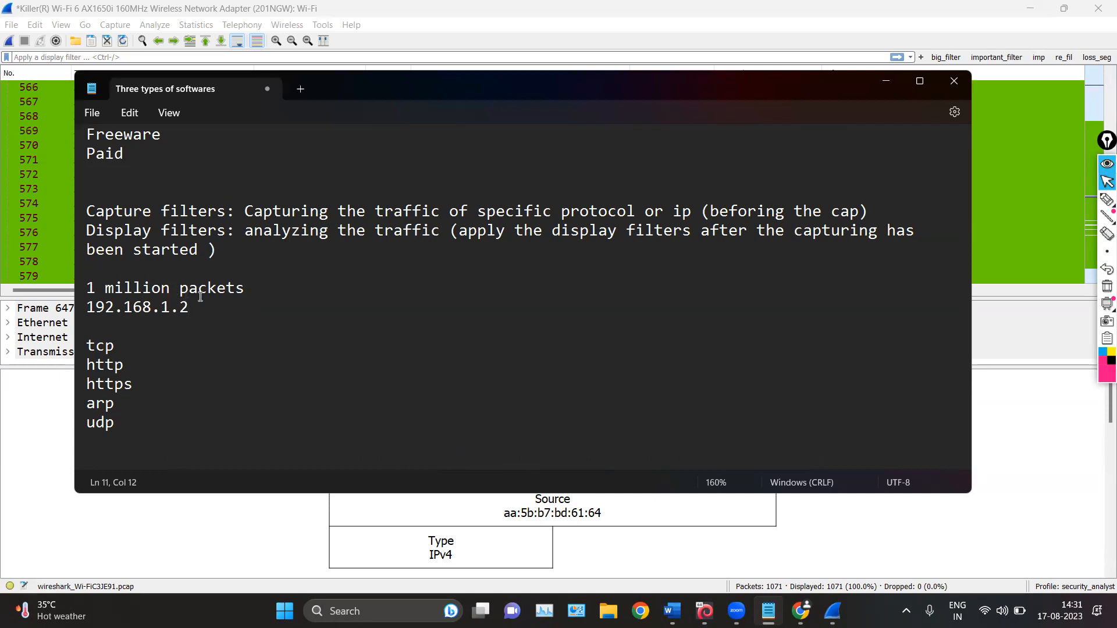
{"action": "left_click_drag", "start_coordinate": [202, 319], "coordinate": [148, 315]}
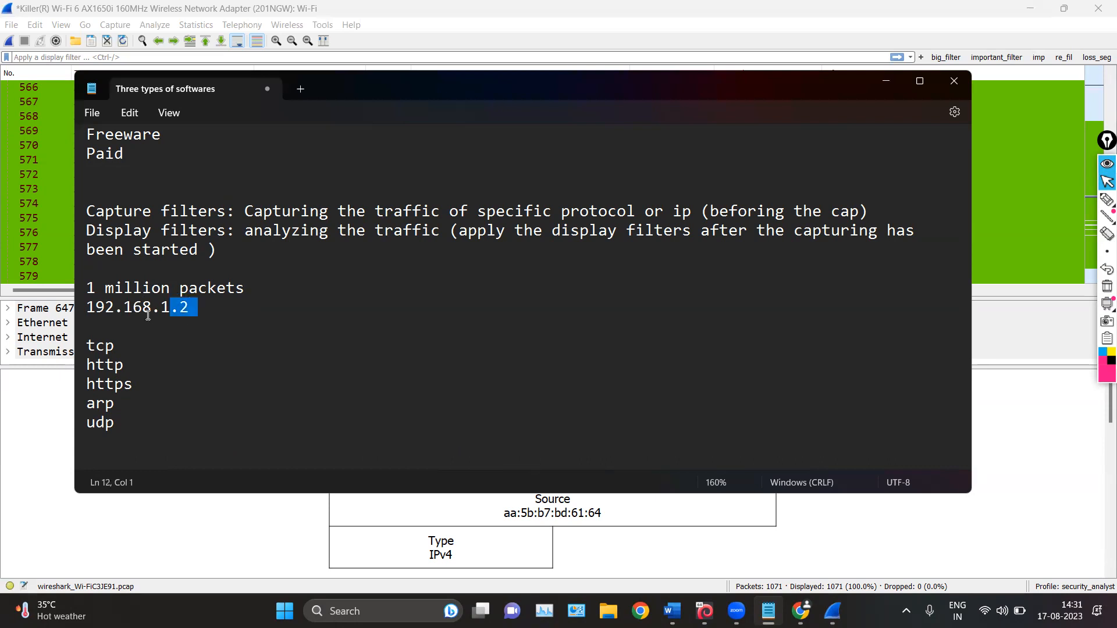
{"action": "left_click", "coordinate": [201, 311]}
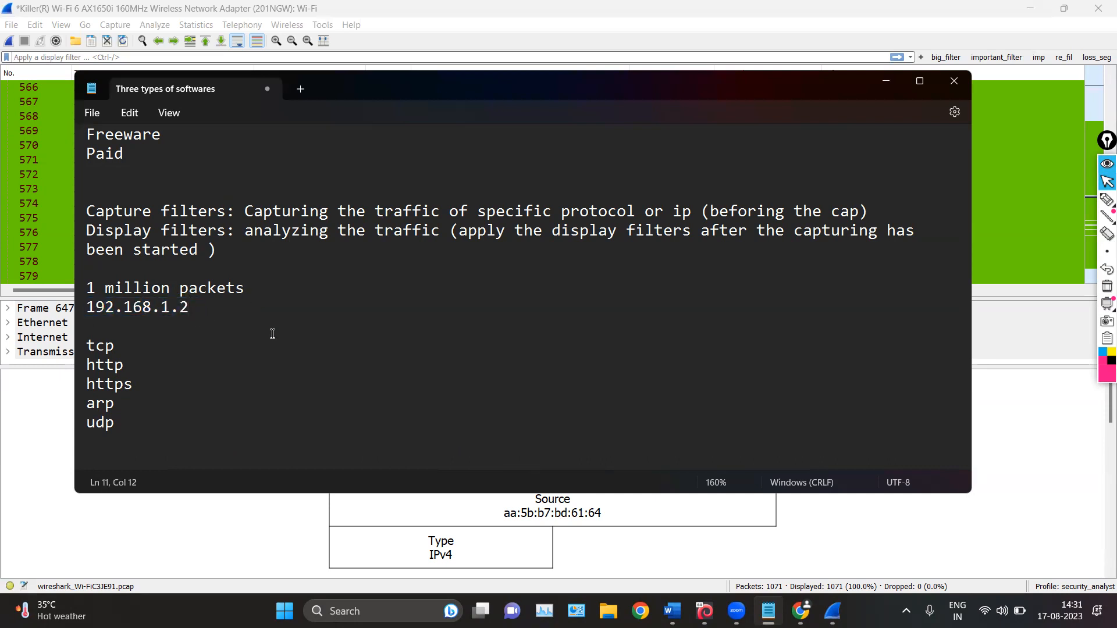
{"action": "double_click", "coordinate": [112, 317]}
{"action": "left_click", "coordinate": [173, 315]}
{"action": "left_click", "coordinate": [211, 305]}
{"action": "left_click_drag", "start_coordinate": [193, 307], "coordinate": [84, 306]}
Add the line "icmp" directly below the sample IP address
{"action": "left_click", "coordinate": [173, 327]}
{"action": "key", "text": "Return"}
{"action": "key", "text": "Up"}
{"action": "type", "text": "icmp"}
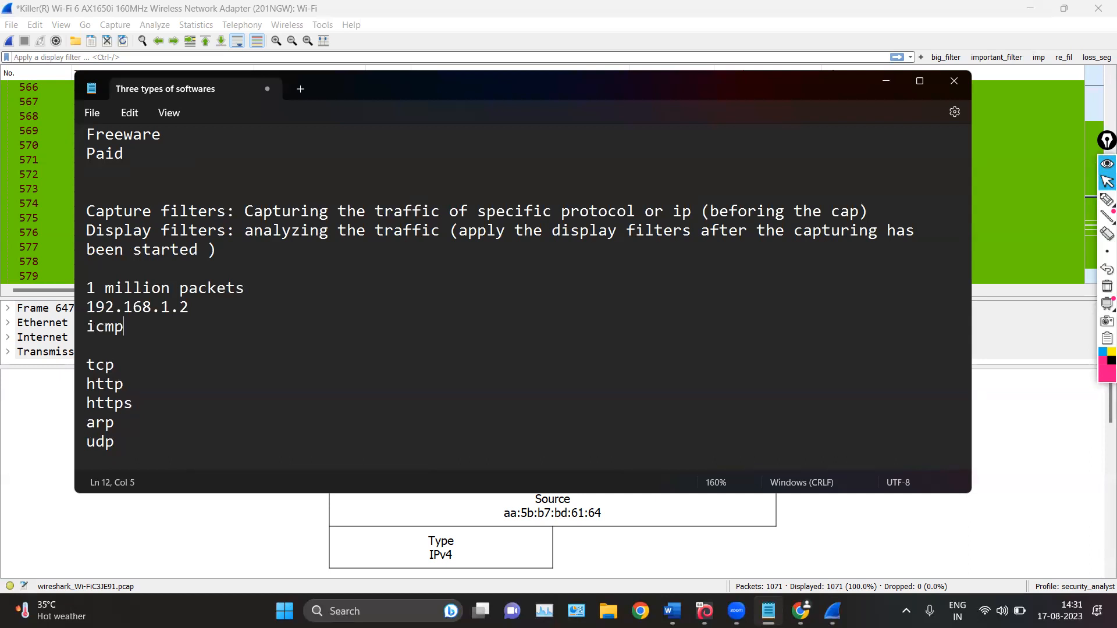
Examine the capture and display filter descriptions, the tcp and arp entries and the sample IP address in the notes
{"action": "key", "text": "shift+Left"}
{"action": "key", "text": "shift+Left"}
{"action": "key", "text": "shift+Left"}
{"action": "key", "text": "shift+Left"}
{"action": "key", "text": "Up"}
{"action": "left_click_drag", "start_coordinate": [105, 211], "coordinate": [169, 211]}
{"action": "left_click", "coordinate": [331, 239]}
{"action": "left_click_drag", "start_coordinate": [235, 212], "coordinate": [687, 211]}
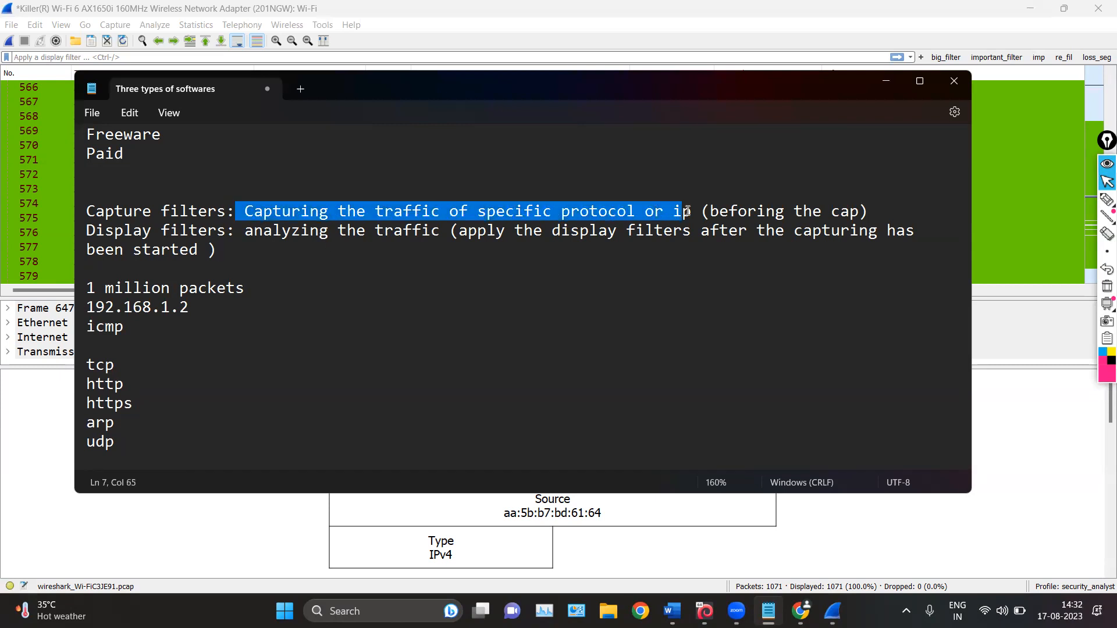
{"action": "left_click", "coordinate": [435, 275]}
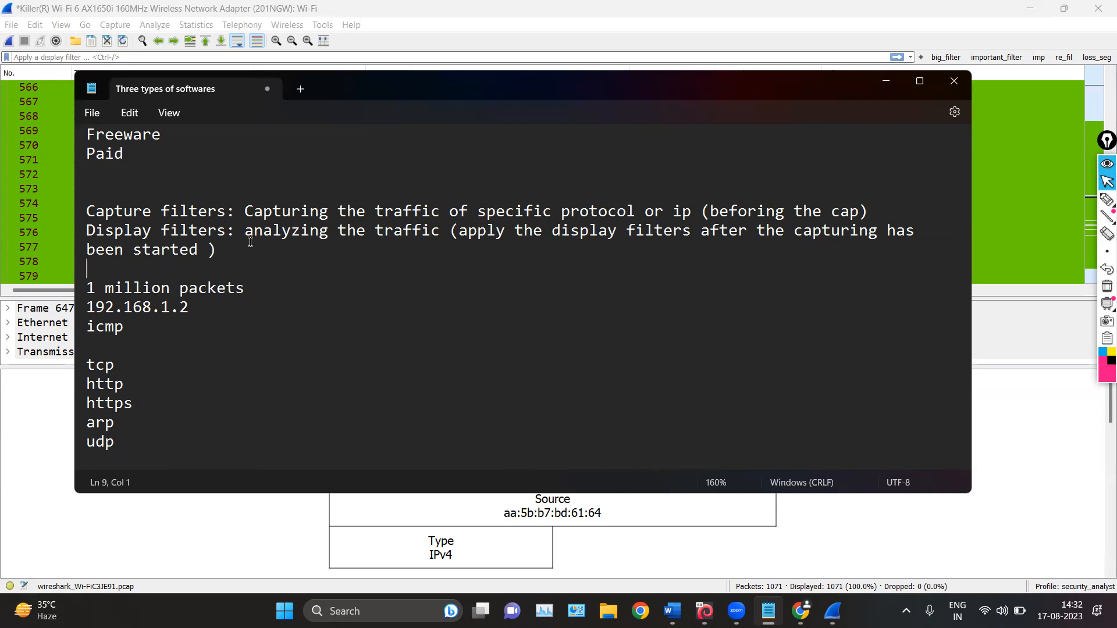
{"action": "left_click_drag", "start_coordinate": [251, 239], "coordinate": [434, 251]}
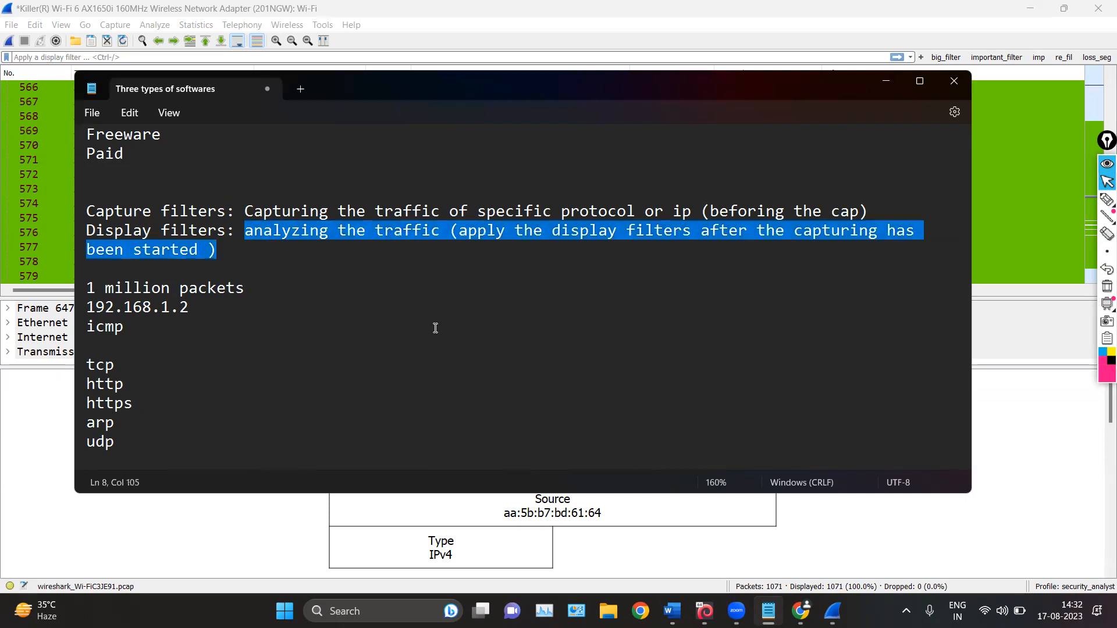
{"action": "left_click", "coordinate": [432, 328]}
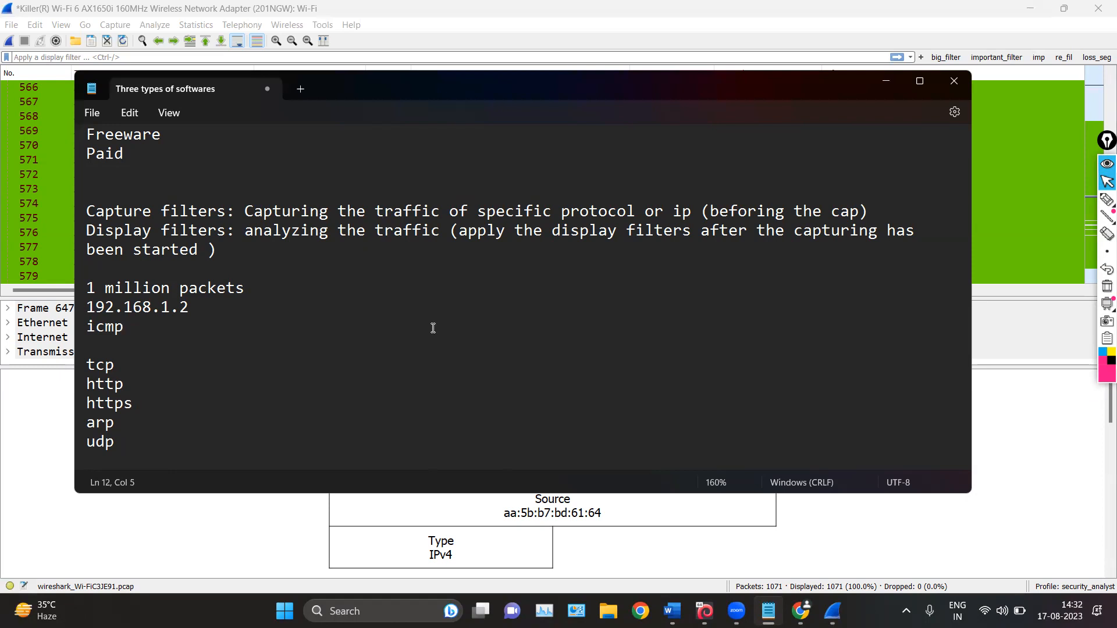
{"action": "left_click_drag", "start_coordinate": [118, 364], "coordinate": [85, 364]}
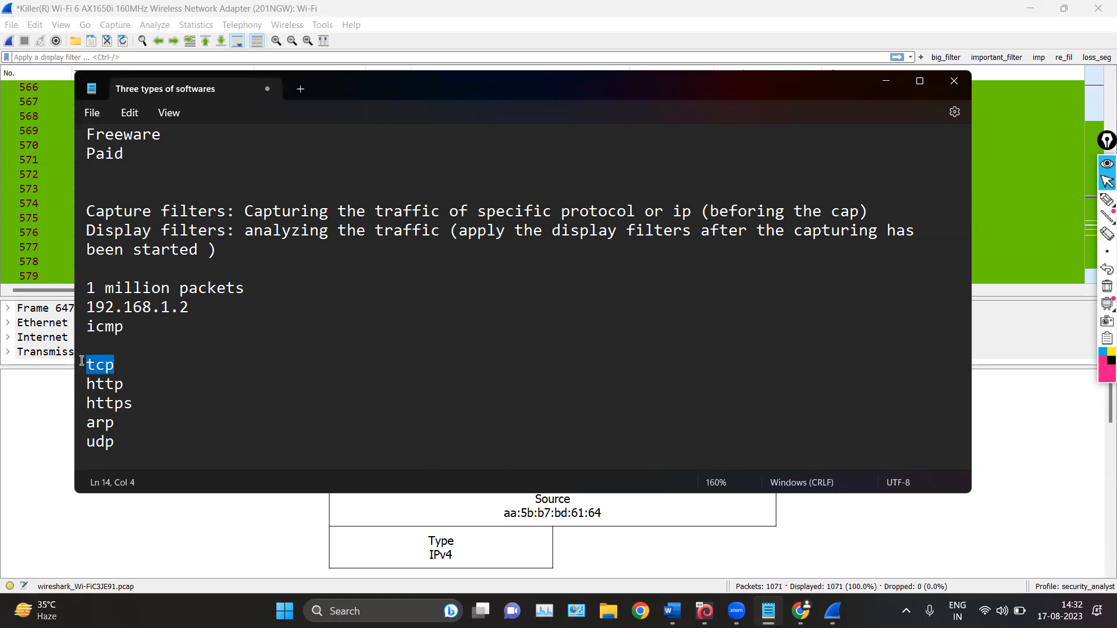
{"action": "left_click", "coordinate": [188, 367]}
{"action": "left_click_drag", "start_coordinate": [116, 423], "coordinate": [73, 421]}
{"action": "left_click", "coordinate": [181, 417]}
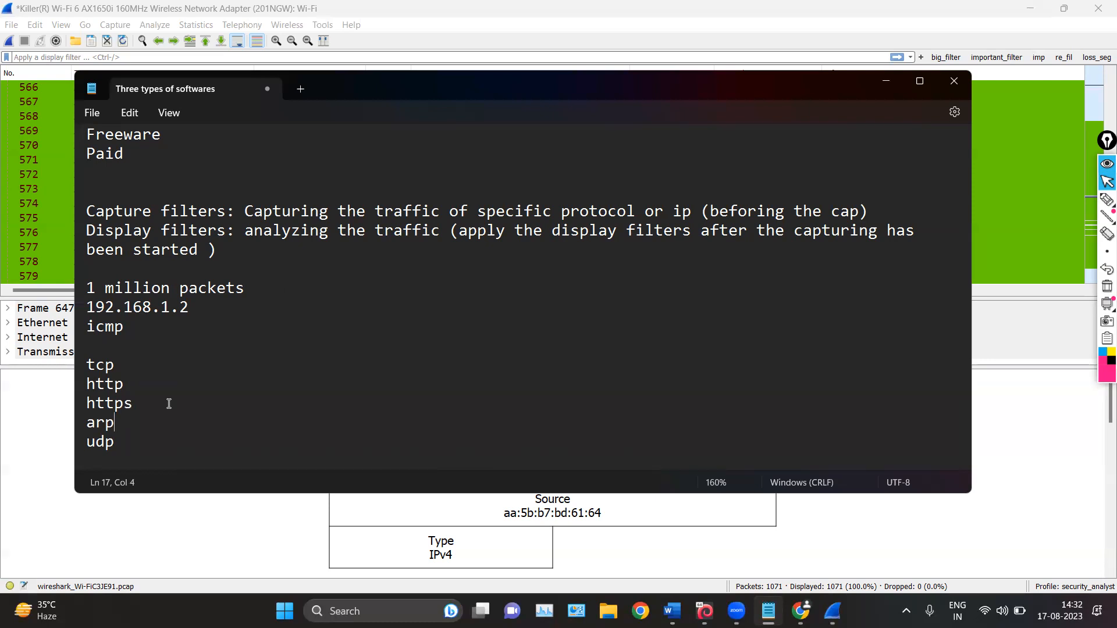
{"action": "left_click_drag", "start_coordinate": [201, 301], "coordinate": [88, 306]}
{"action": "left_click", "coordinate": [253, 323]}
Add the line "10,000 tcp" below "1 million packets", with several blank lines before the sample IP address
{"action": "left_click", "coordinate": [308, 285]}
{"action": "key", "text": "Return"}
{"action": "key", "text": "Return"}
{"action": "key", "text": "Return"}
{"action": "key", "text": "Return"}
{"action": "key", "text": "Up"}
{"action": "key", "text": "Up"}
{"action": "key", "text": "Up"}
{"action": "type", "text": "10,000 "}
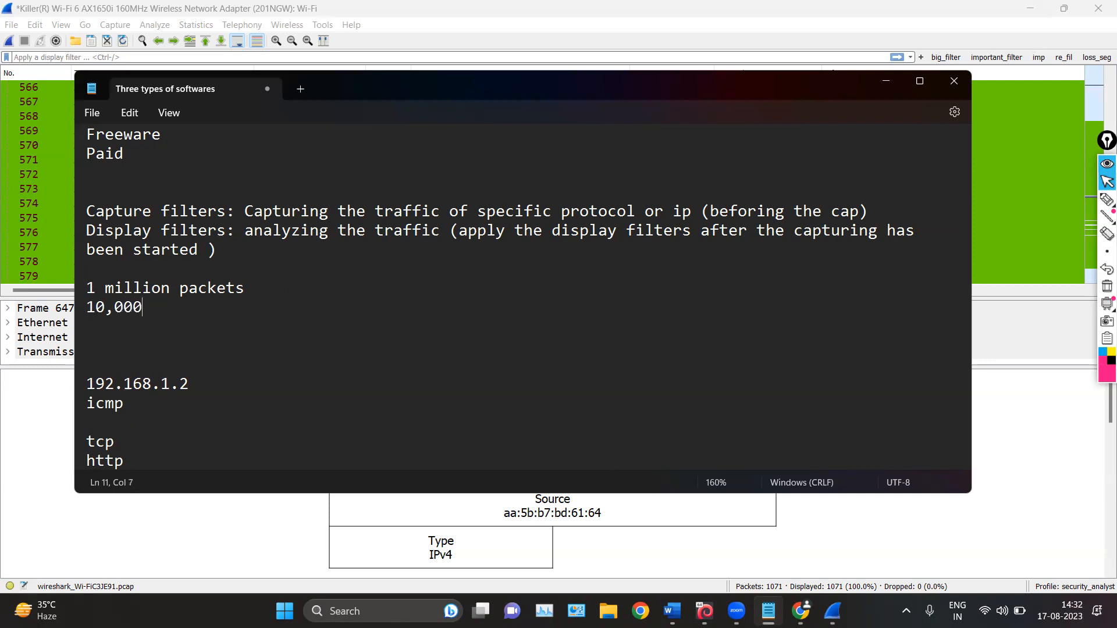
{"action": "type", "text": "tcp"}
{"action": "key", "text": "Return"}
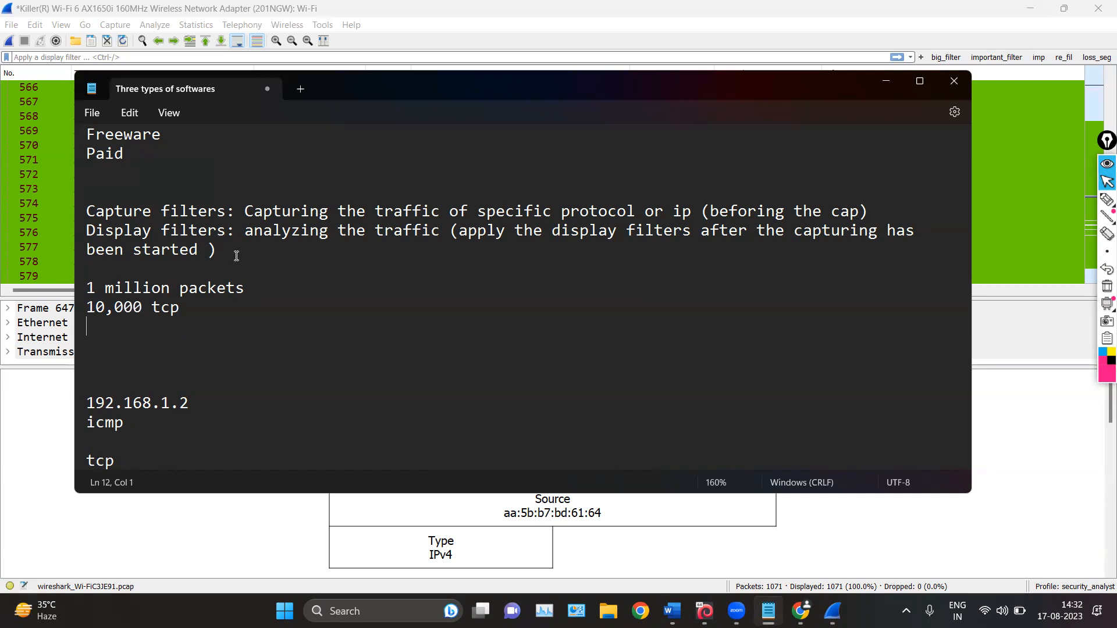
{"action": "key", "text": "Return"}
{"action": "key", "text": "Return"}
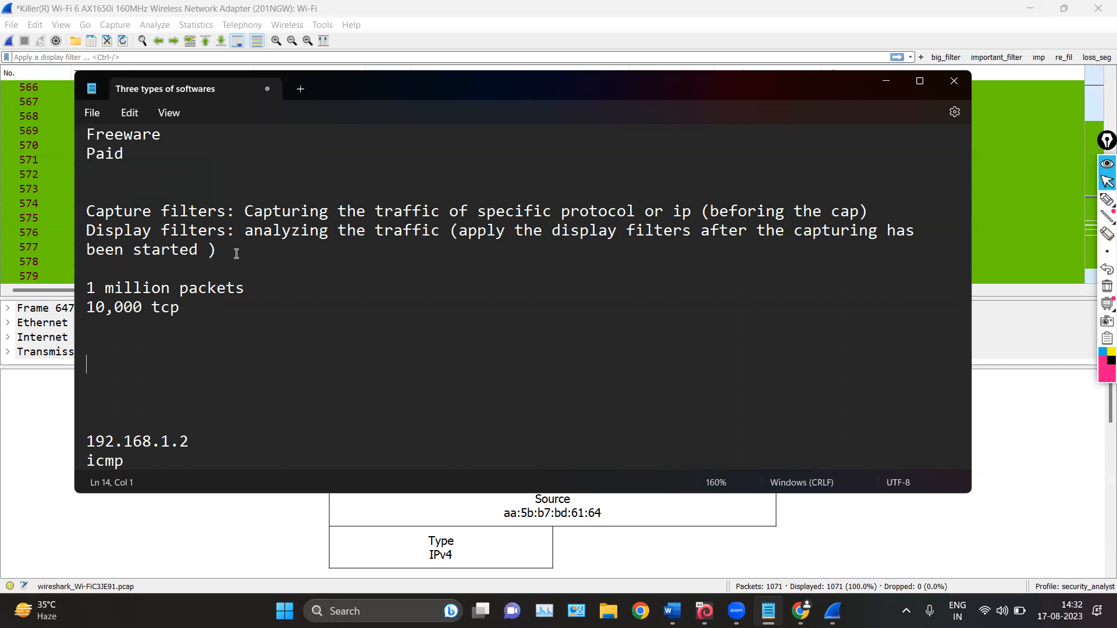
{"action": "scroll", "coordinate": [218, 272], "scroll_direction": "down", "scroll_amount": 2}
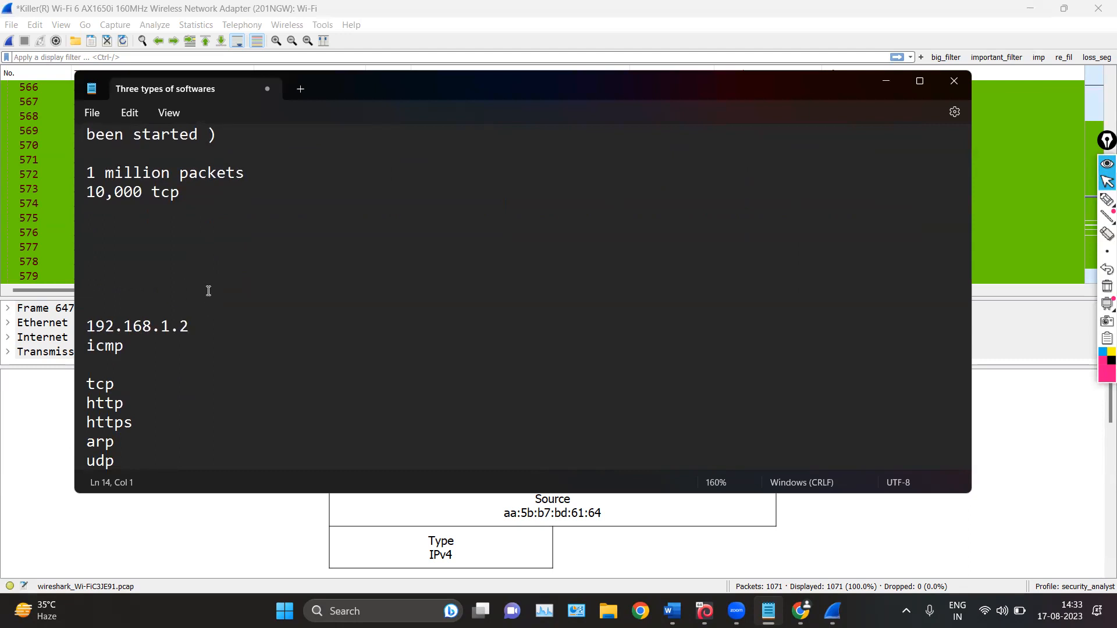
Insert the label "ip address" in front of the sample address 192.168.1.2 in the notes
{"action": "triple_click", "coordinate": [90, 323]}
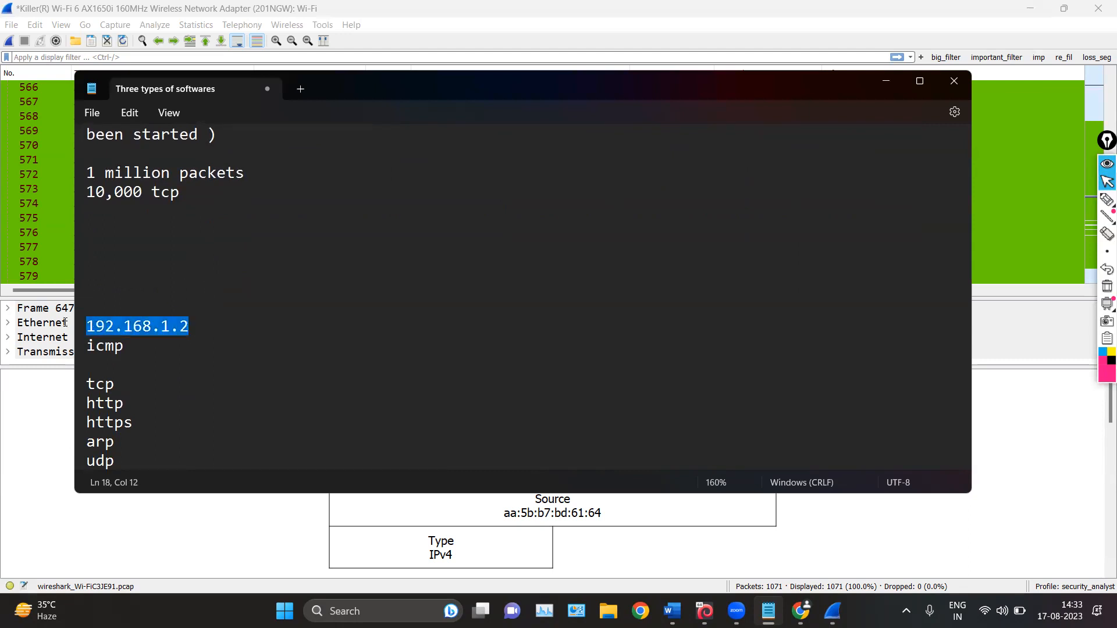
{"action": "left_click", "coordinate": [121, 327]}
{"action": "left_click", "coordinate": [190, 324]}
{"action": "left_click_drag", "start_coordinate": [190, 325], "coordinate": [67, 329]}
{"action": "key", "text": "Left"}
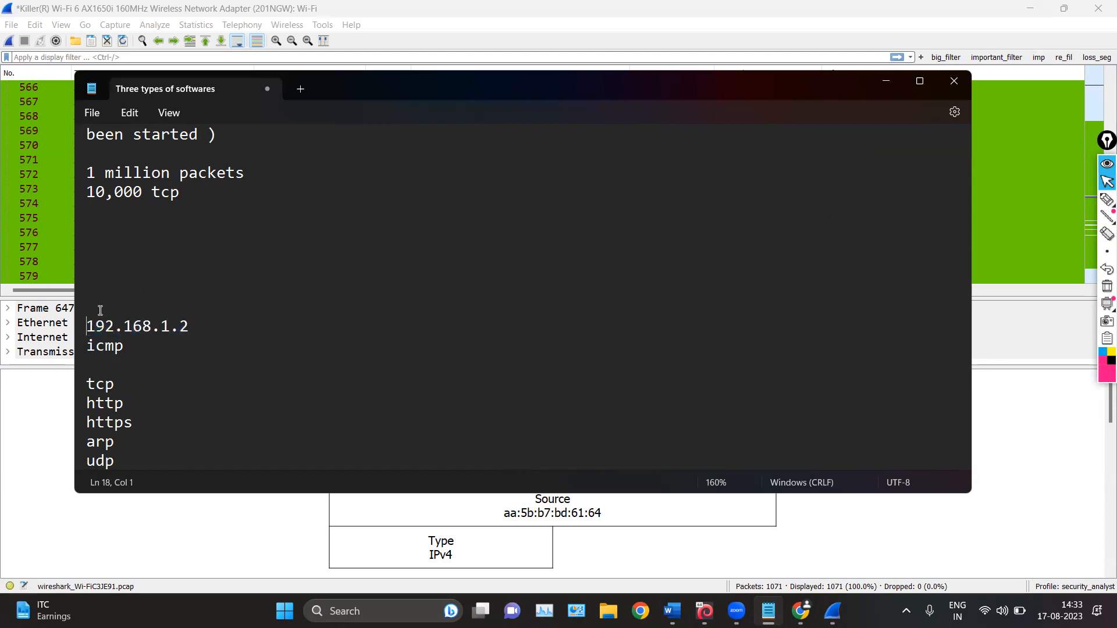
{"action": "type", "text": "ip addre"}
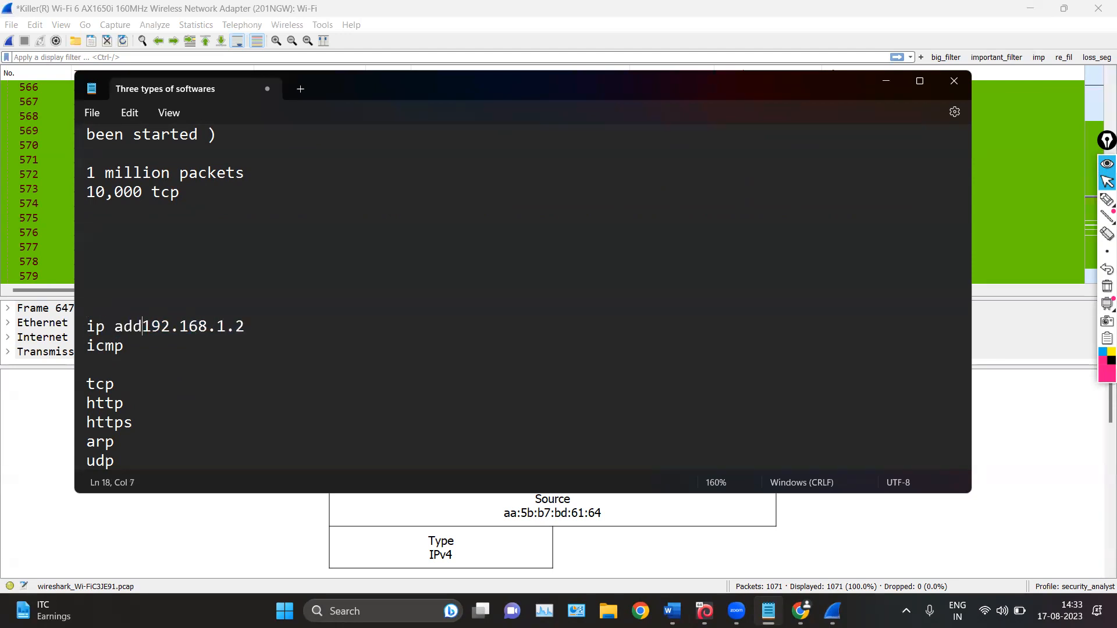
{"action": "type", "text": "ss"}
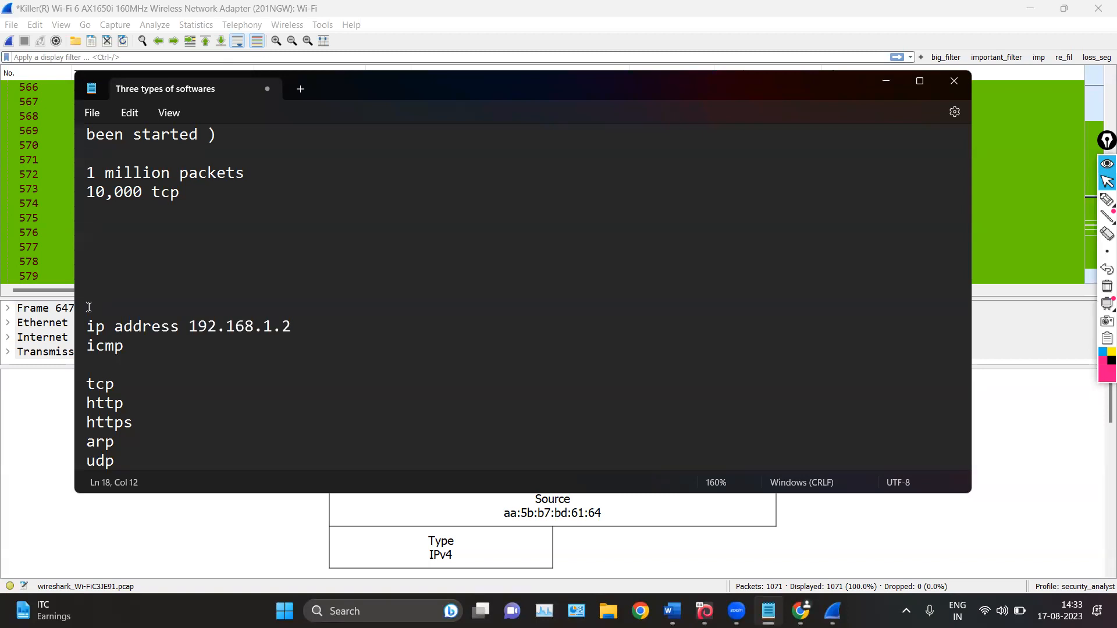
{"action": "left_click_drag", "start_coordinate": [324, 326], "coordinate": [85, 326]}
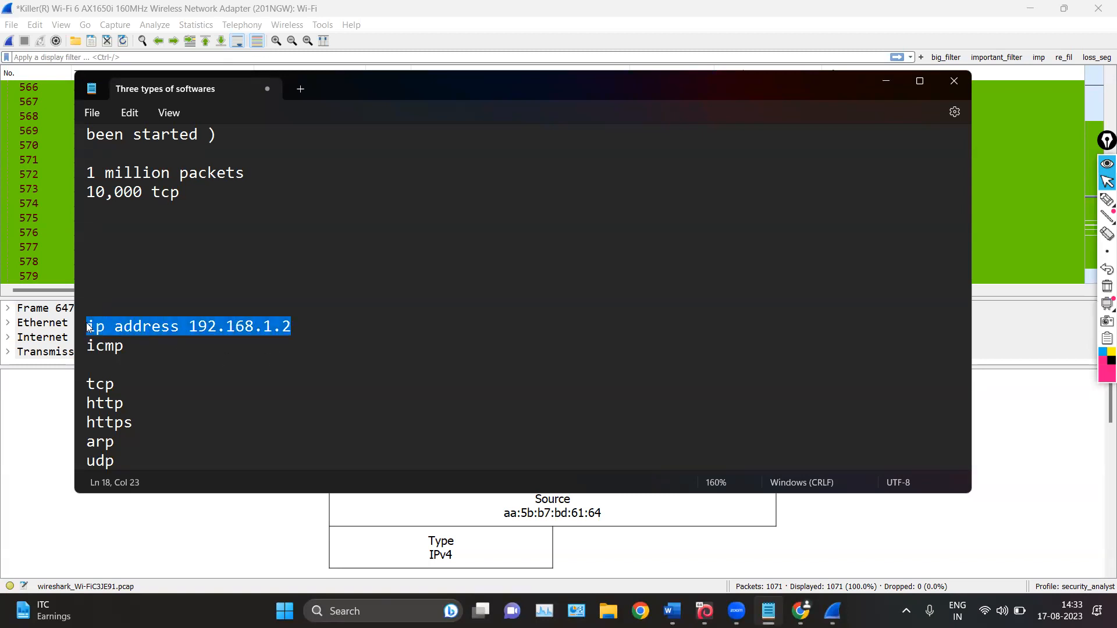
Add the line "Wireshark filters follows a particular syntax" in the blank area above the sample IP address, followed by a new line
{"action": "left_click", "coordinate": [169, 276]}
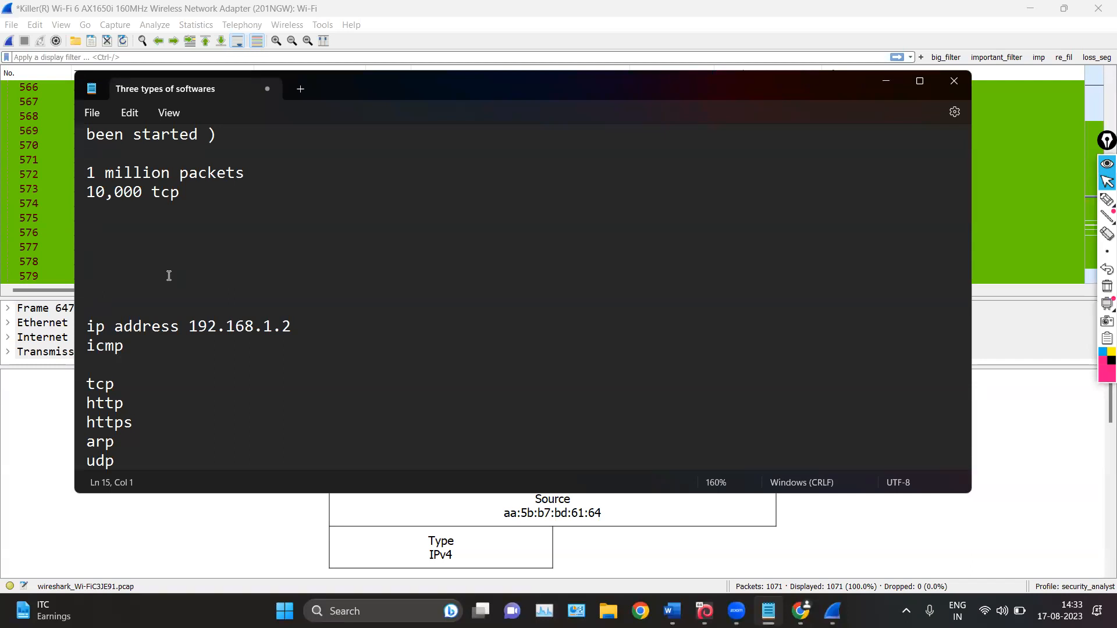
{"action": "type", "text": "Wireshark filters follow"}
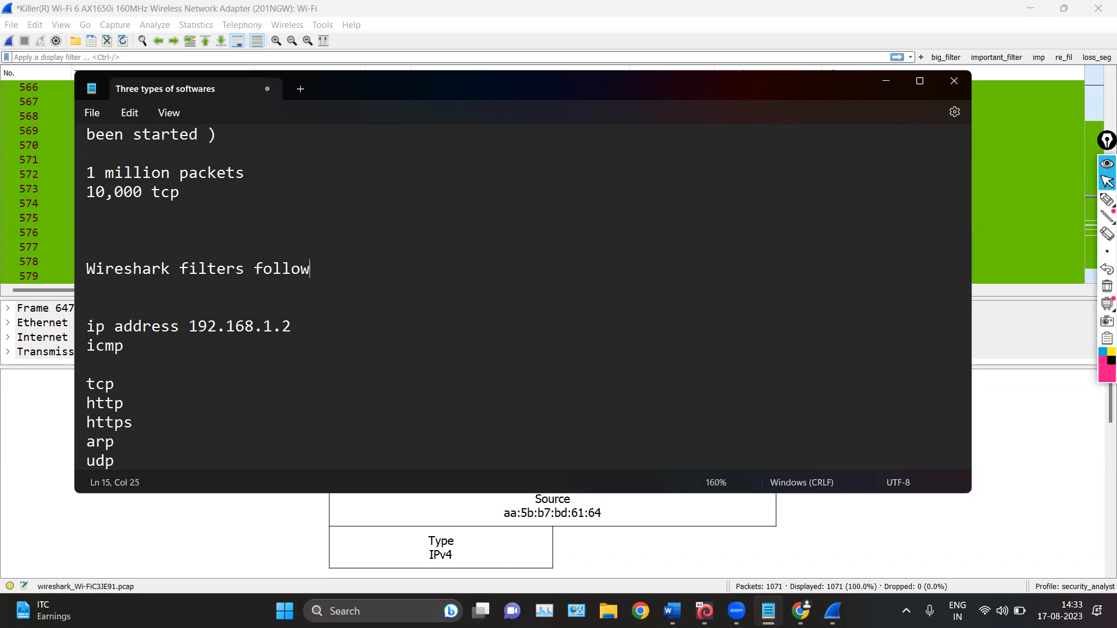
{"action": "type", "text": "s a particular synt"}
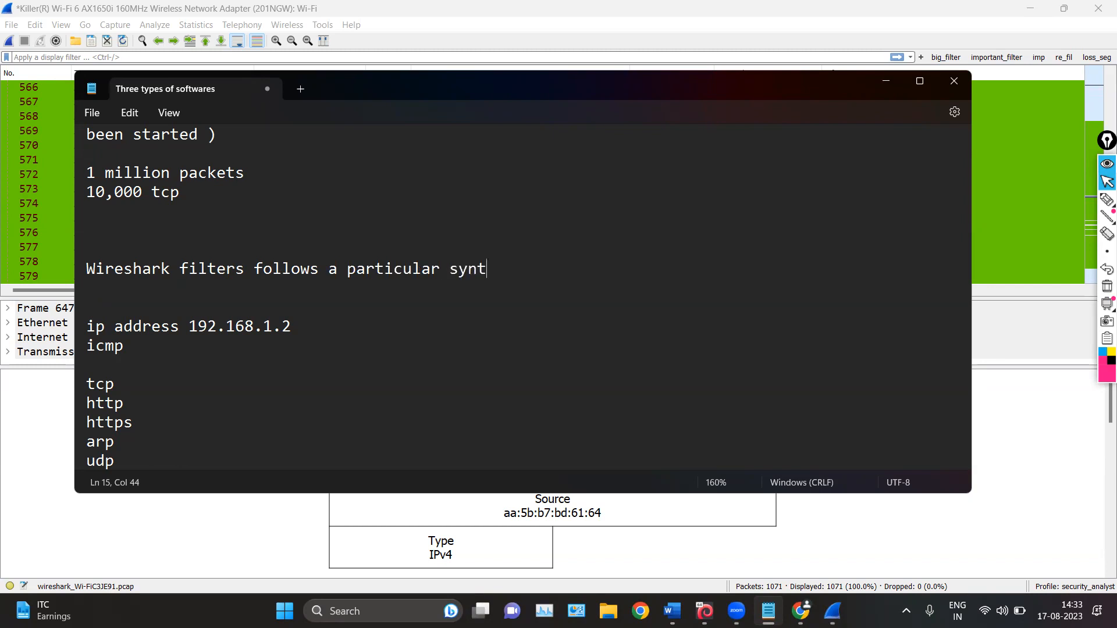
{"action": "type", "text": "ax"}
{"action": "key", "text": "Return"}
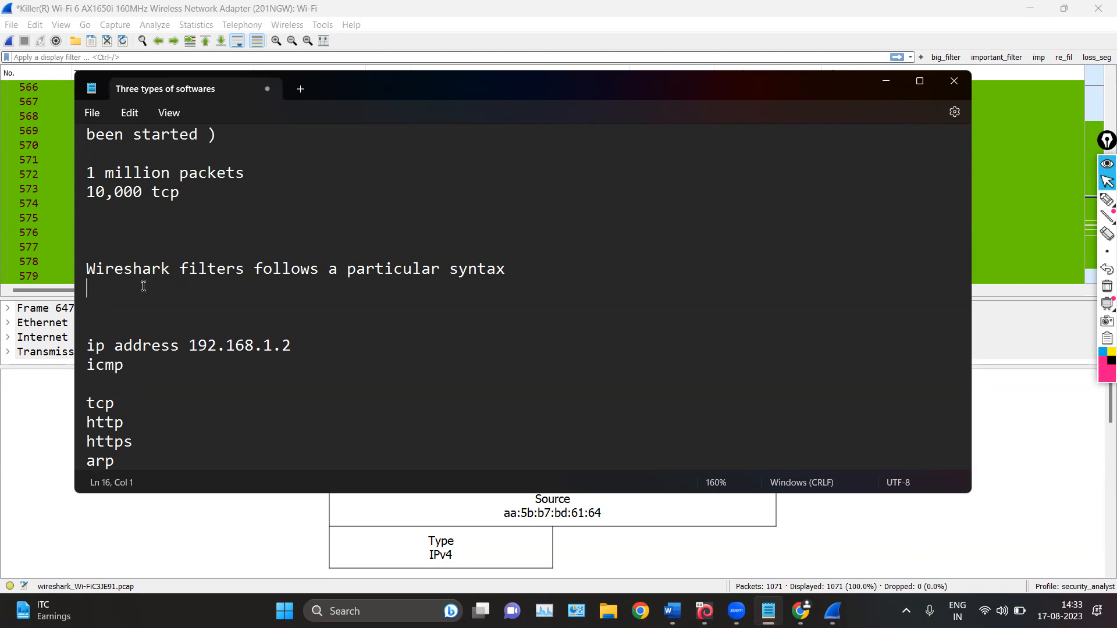
Add the example filter "ip.addr == 192.168.1.2" directly below the sentence about Wireshark filter syntax
{"action": "left_click_drag", "start_coordinate": [332, 344], "coordinate": [142, 345]}
{"action": "left_click", "coordinate": [121, 293]}
{"action": "type", "text": "ip.addr == 192.168.1.2"}
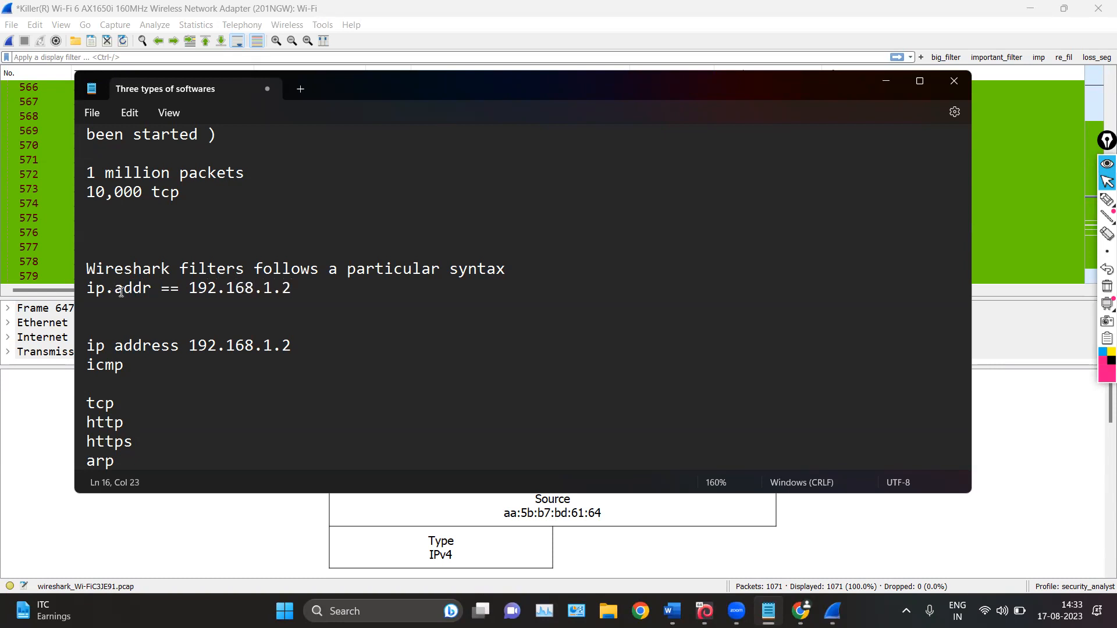
{"action": "left_click_drag", "start_coordinate": [291, 289], "coordinate": [91, 290]}
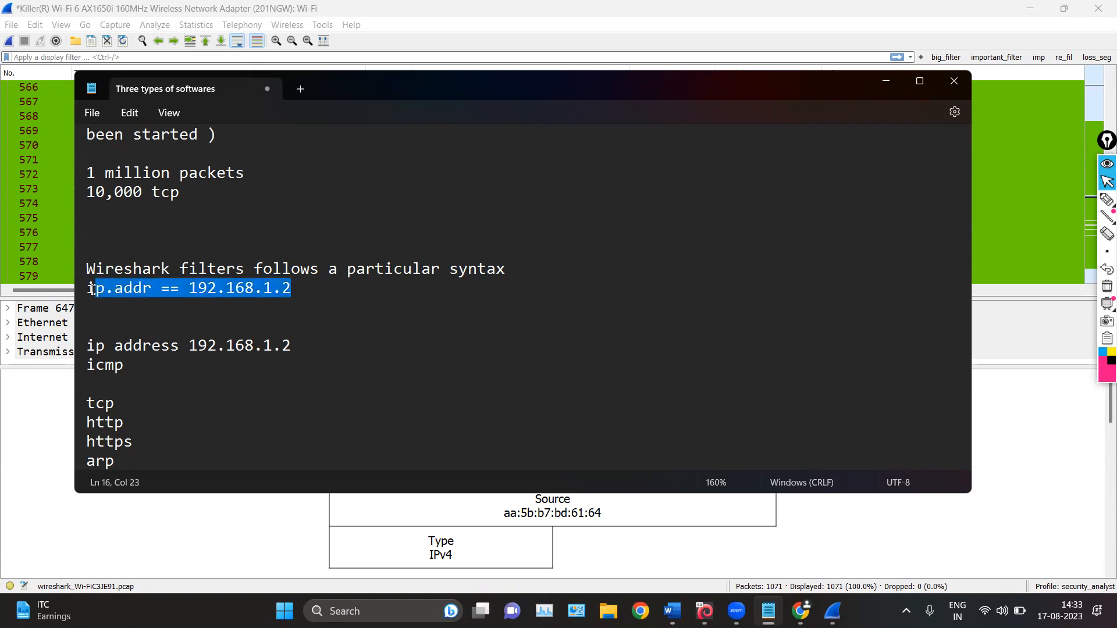
{"action": "left_click", "coordinate": [91, 291]}
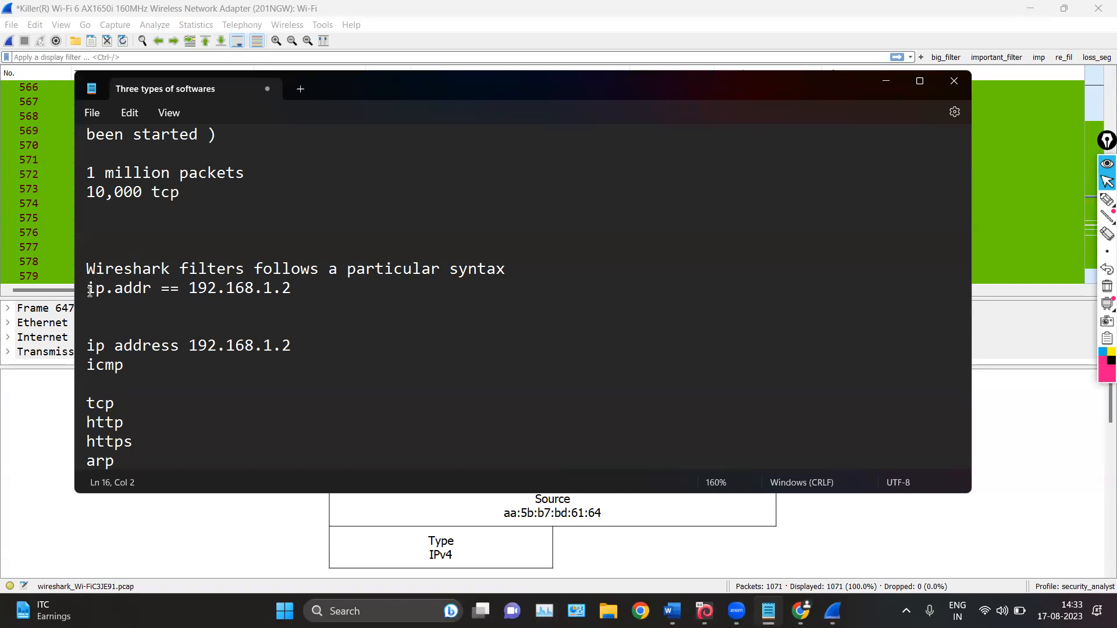
{"action": "left_click_drag", "start_coordinate": [87, 291], "coordinate": [321, 291]}
{"action": "left_click", "coordinate": [321, 291]}
{"action": "scroll", "coordinate": [343, 358], "scroll_direction": "up", "scroll_amount": 3}
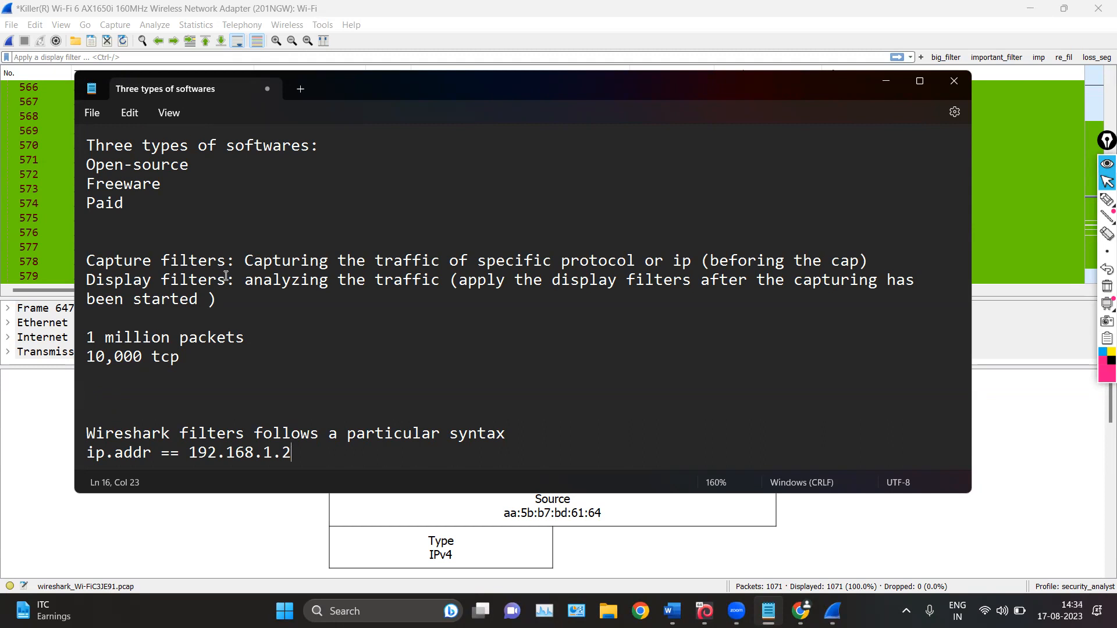
Return to Wireshark, review the list of saved capture filters and their expressions, and close it
{"action": "left_click", "coordinate": [884, 81]}
{"action": "left_click", "coordinate": [87, 26]}
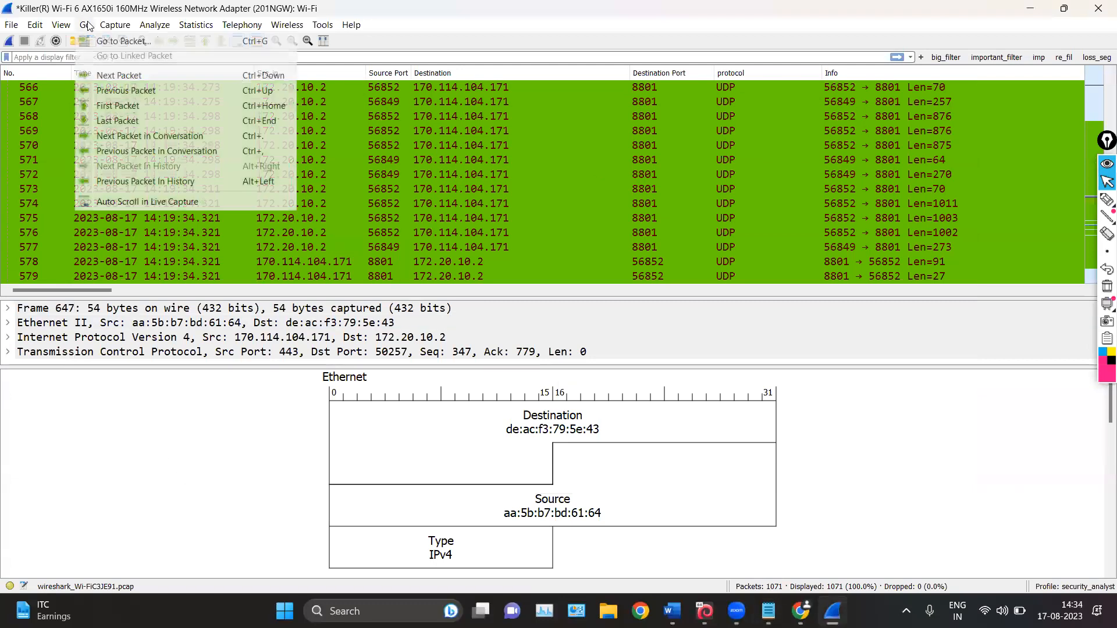
{"action": "mouse_move", "coordinate": [115, 25]}
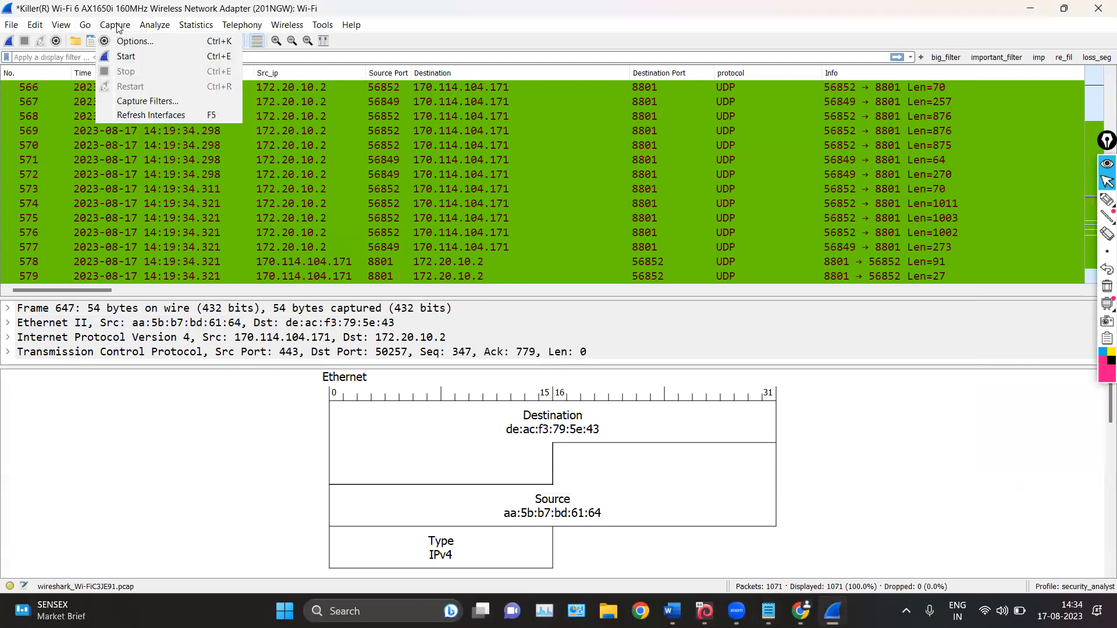
{"action": "left_click", "coordinate": [168, 102]}
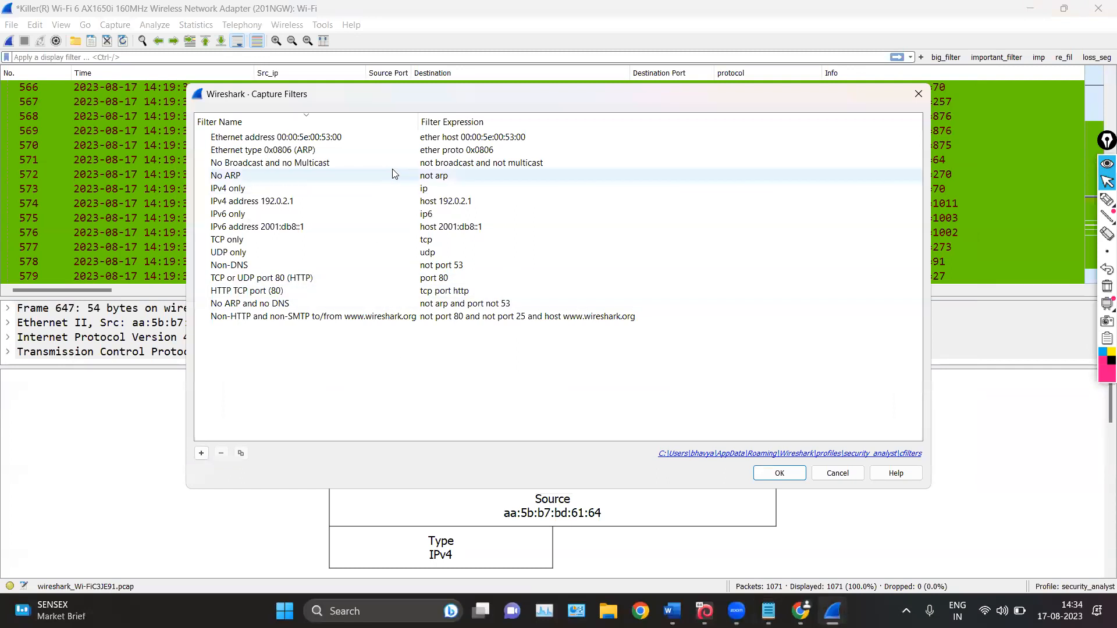
{"action": "left_click", "coordinate": [779, 473]}
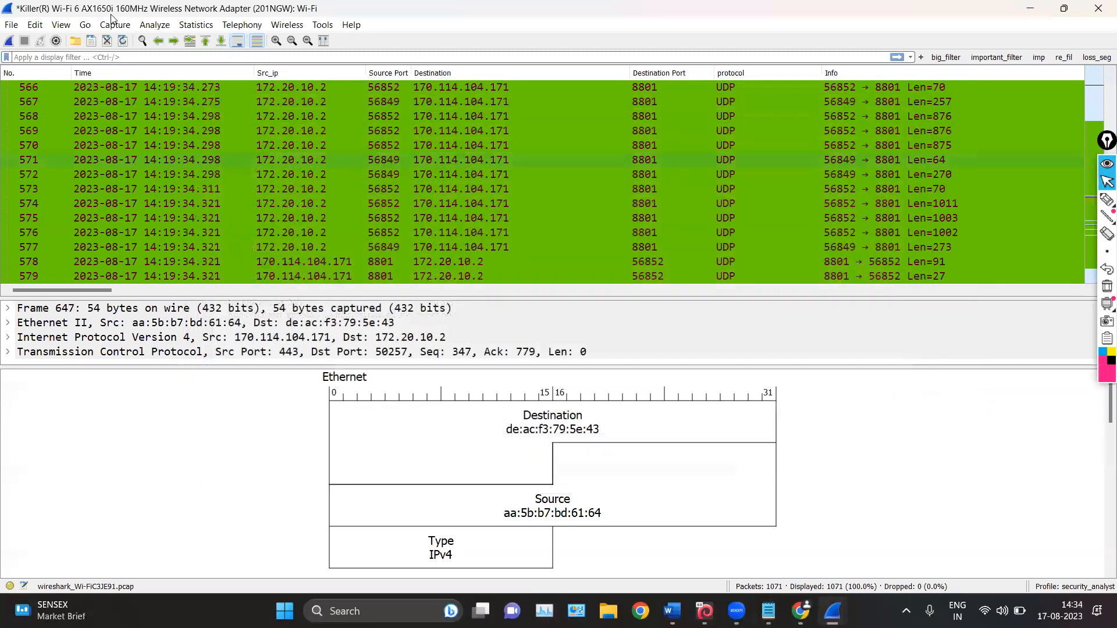
Try adding a new entry to the saved display filters, remove it again and close the list
{"action": "left_click", "coordinate": [154, 25]}
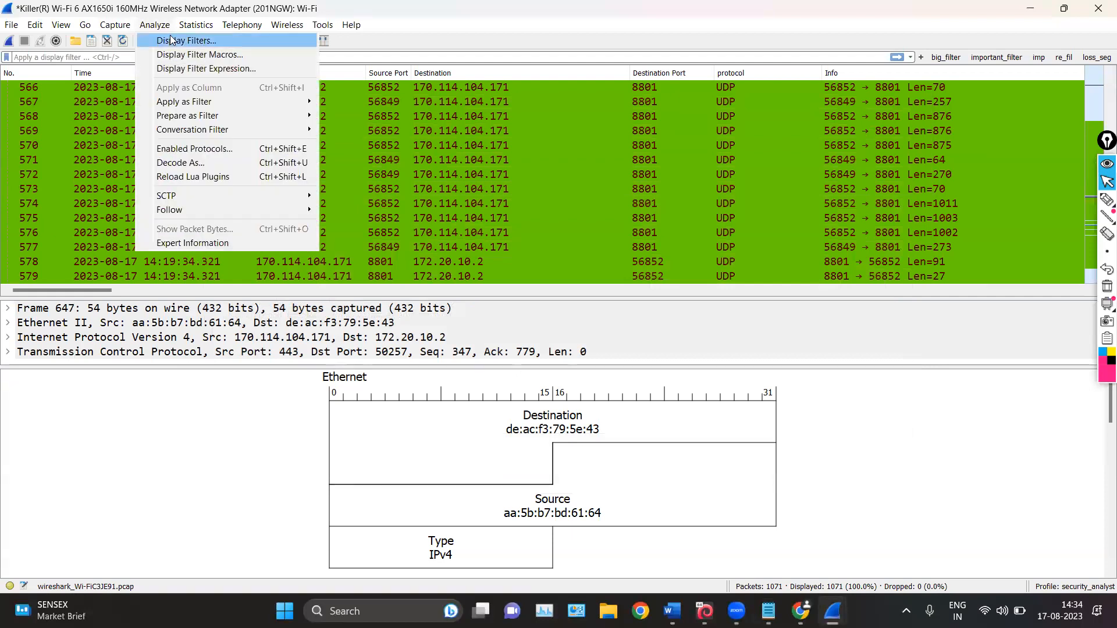
{"action": "left_click", "coordinate": [170, 40]}
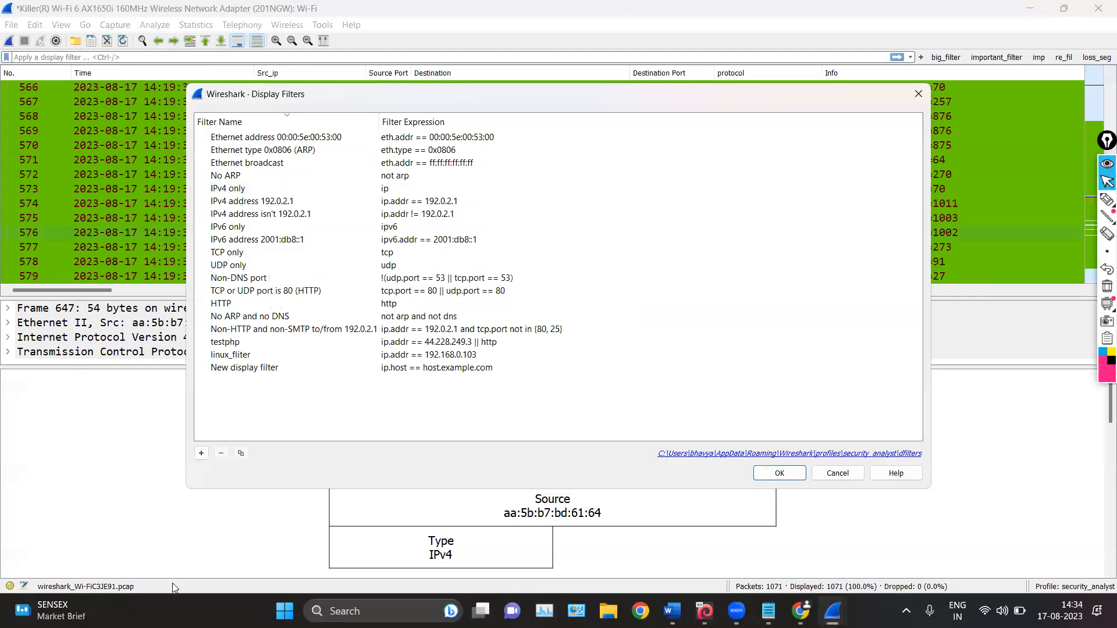
{"action": "left_click", "coordinate": [202, 453]}
{"action": "left_click", "coordinate": [254, 381]}
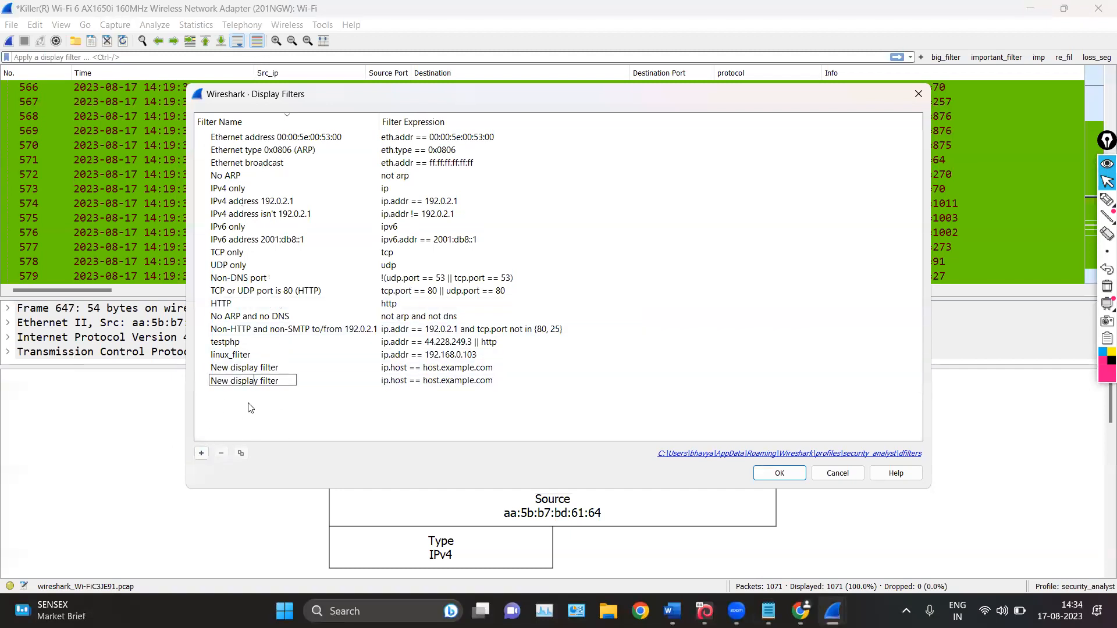
{"action": "left_click", "coordinate": [329, 387]}
{"action": "left_click", "coordinate": [329, 385]}
{"action": "left_click", "coordinate": [220, 453]}
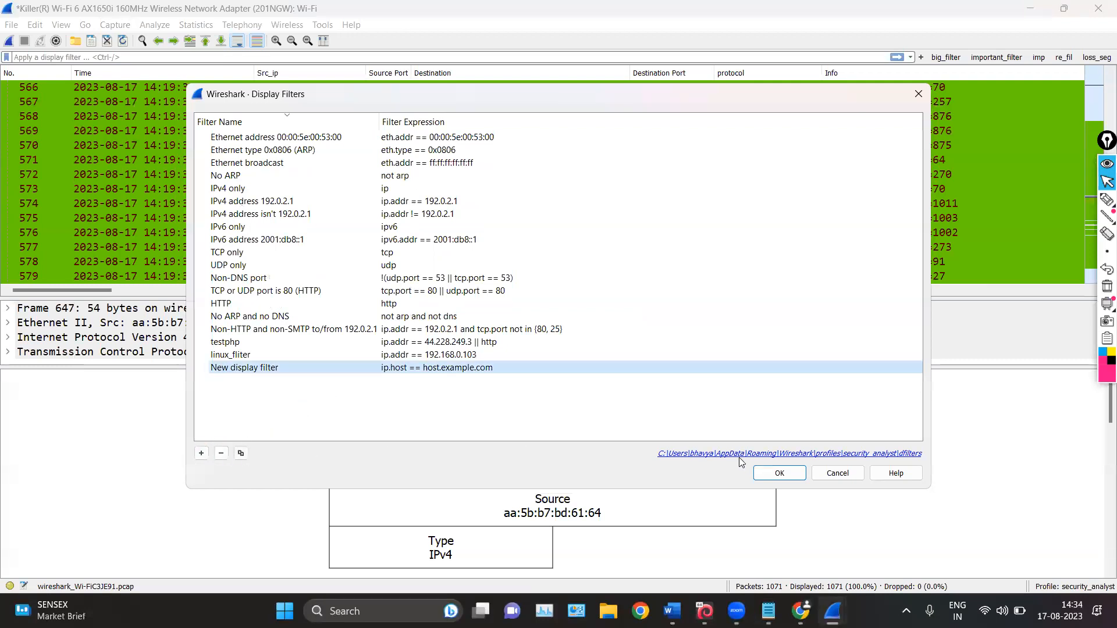
{"action": "left_click", "coordinate": [759, 473]}
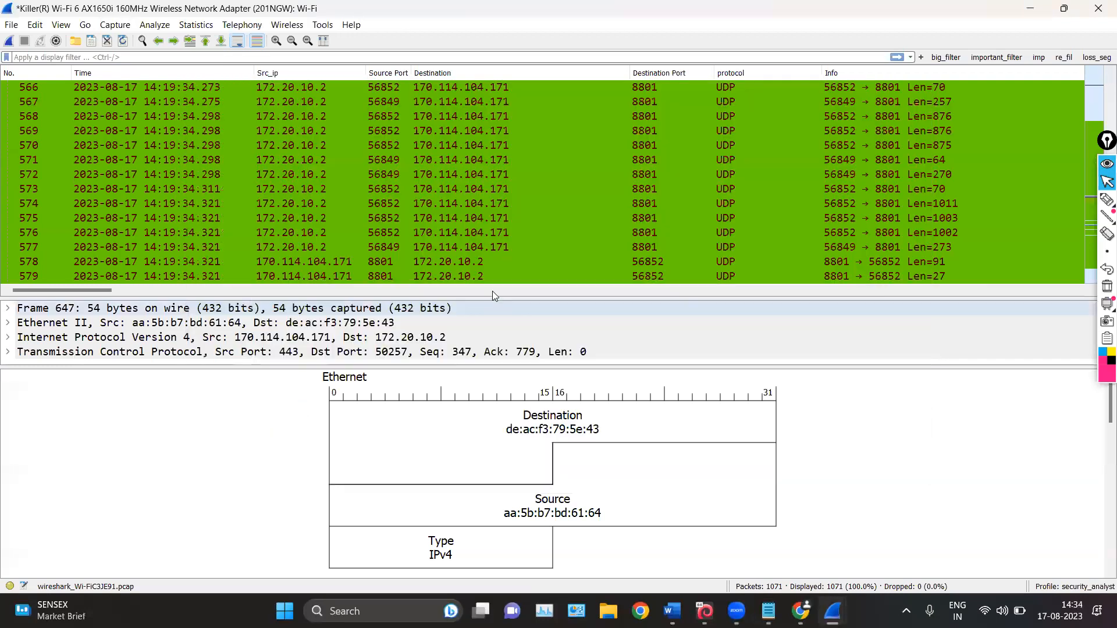
Look over the analysis commands and the statistics commands available for the capture
{"action": "left_click", "coordinate": [153, 26]}
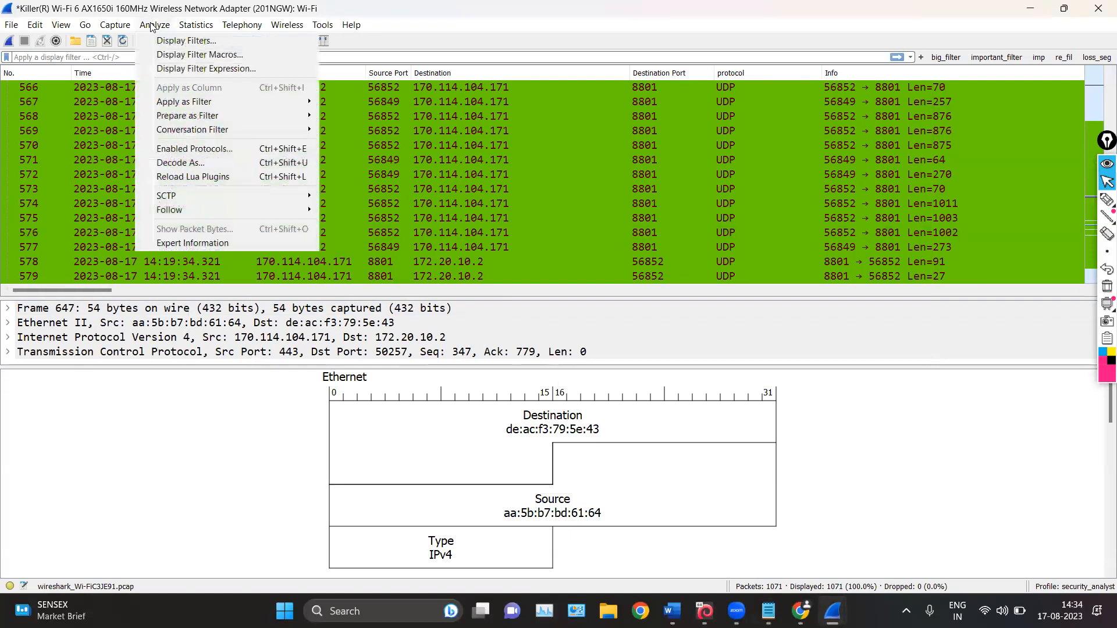
{"action": "mouse_move", "coordinate": [188, 30]}
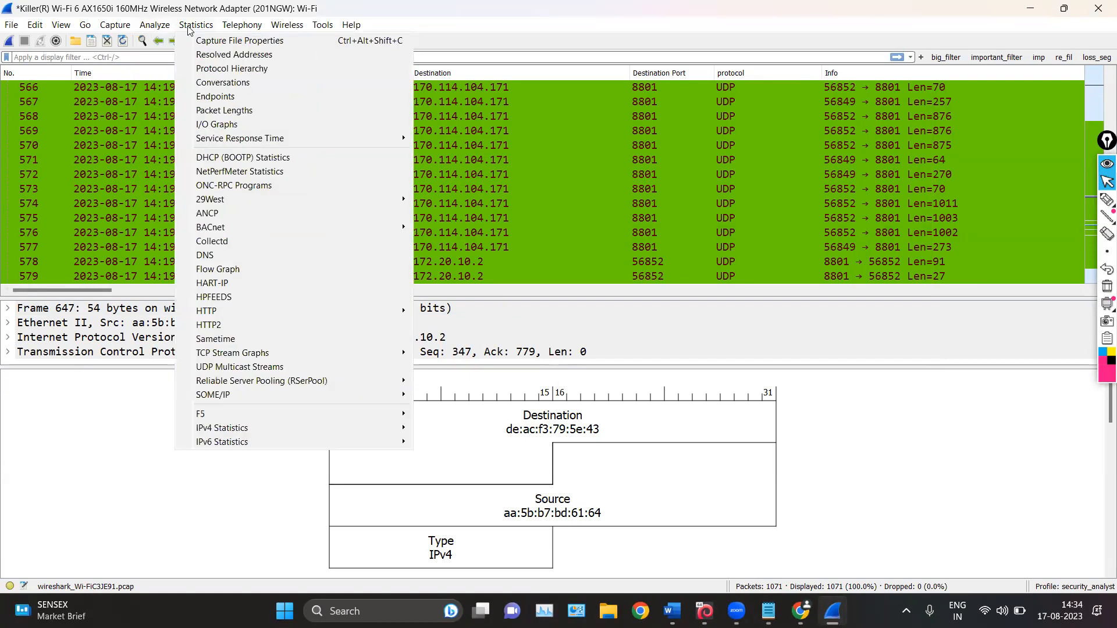
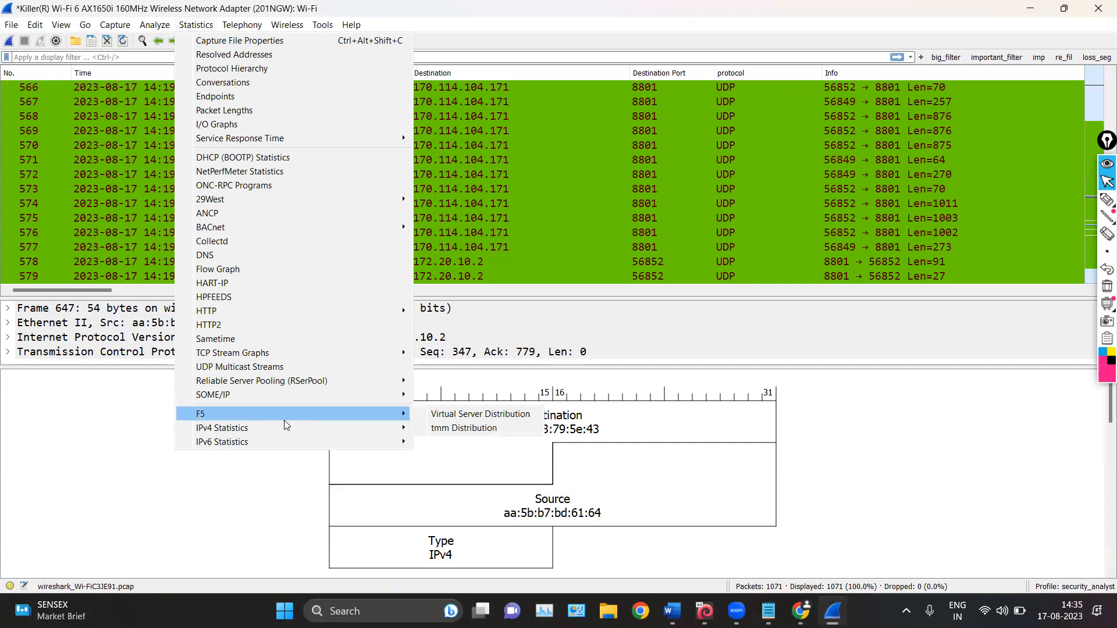
Open the Protocol Hierarchy statistics and collapse and re-expand the Internet Protocol Version 4, UDP and TCP branches
{"action": "left_click", "coordinate": [250, 70]}
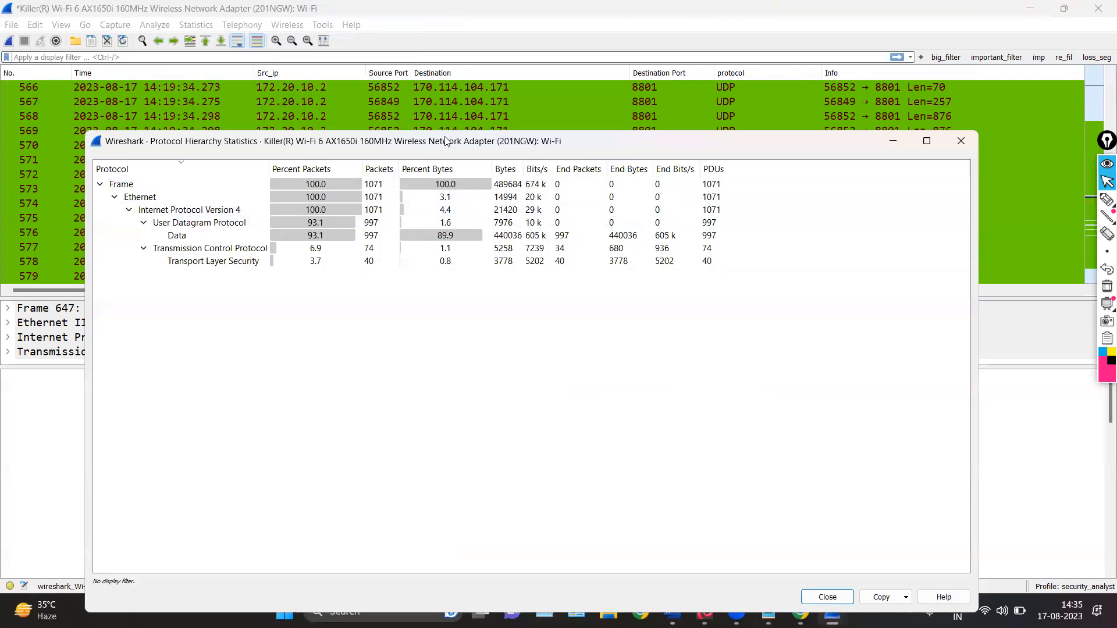
{"action": "left_click_drag", "start_coordinate": [431, 148], "coordinate": [506, 61]}
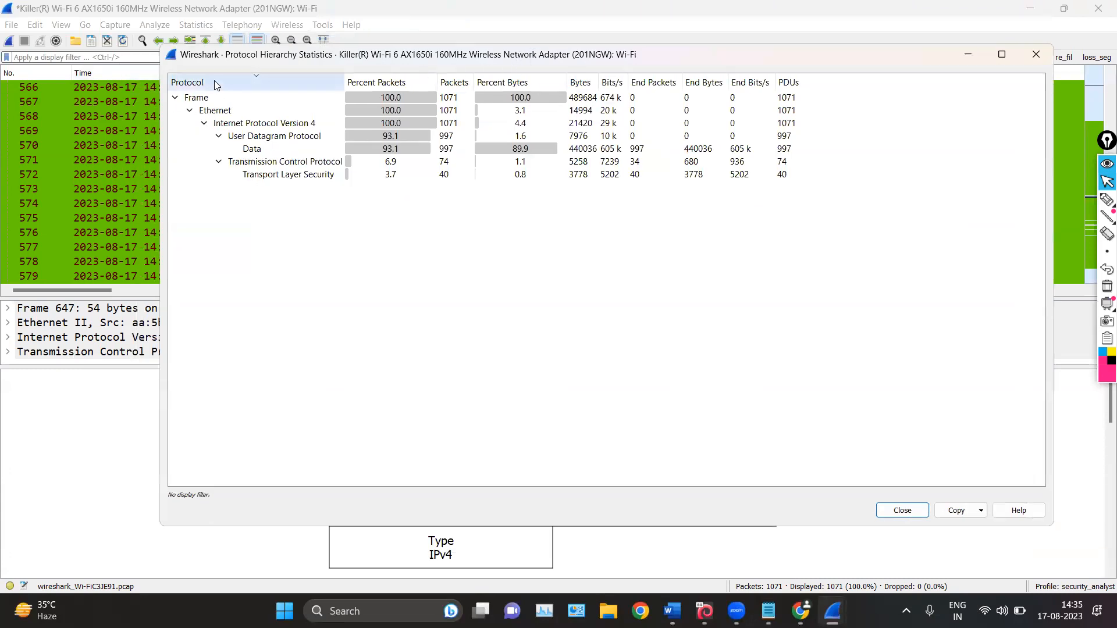
{"action": "left_click", "coordinate": [205, 123]}
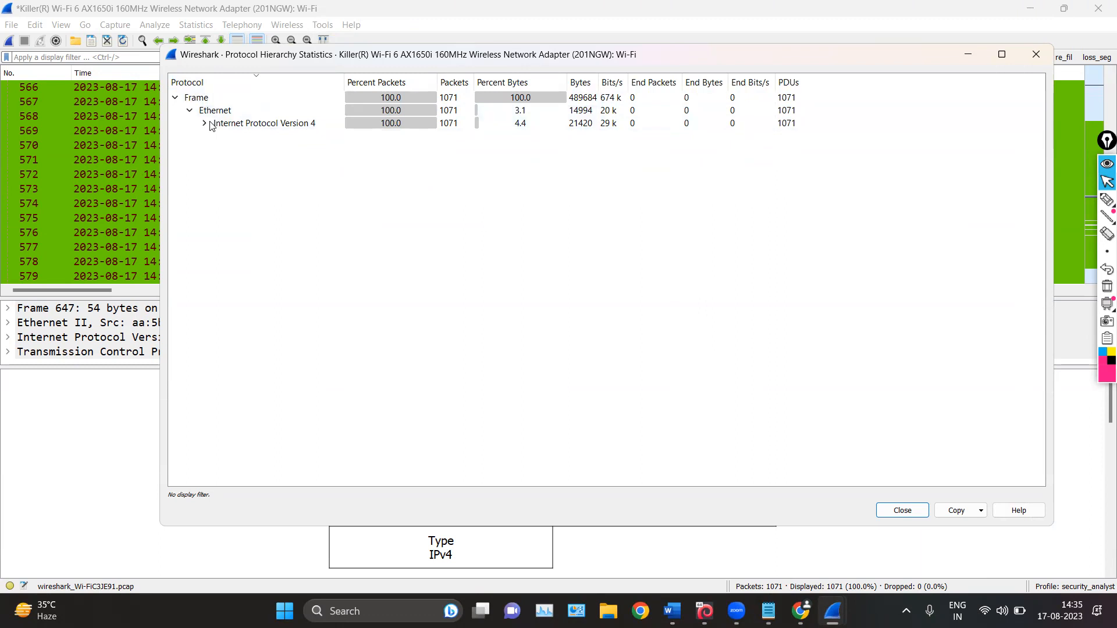
{"action": "left_click", "coordinate": [205, 123]}
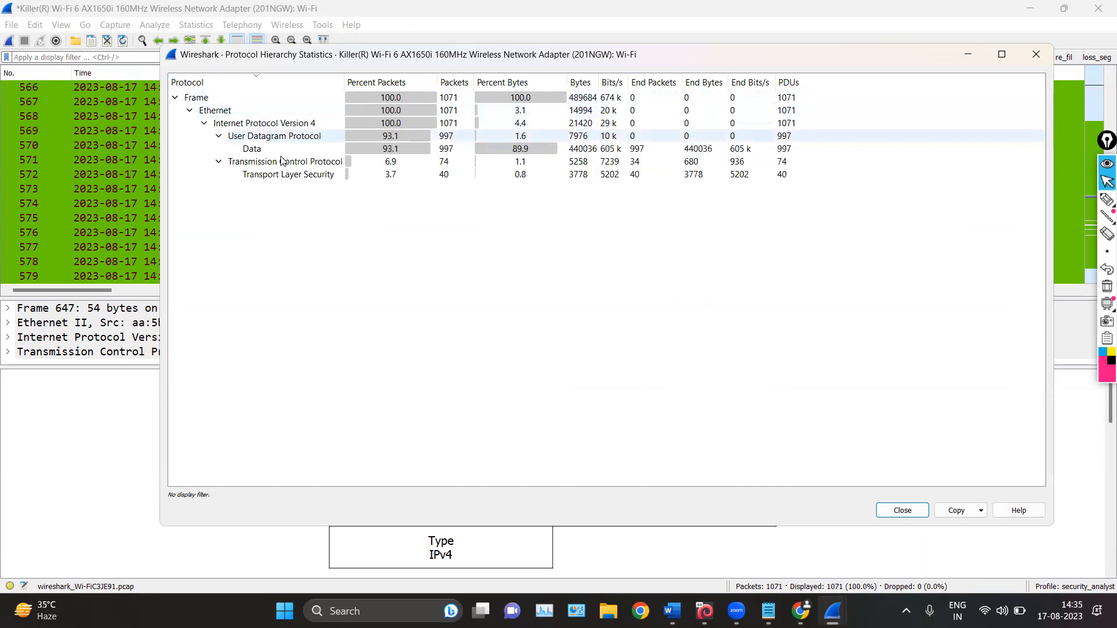
{"action": "left_click", "coordinate": [219, 135]}
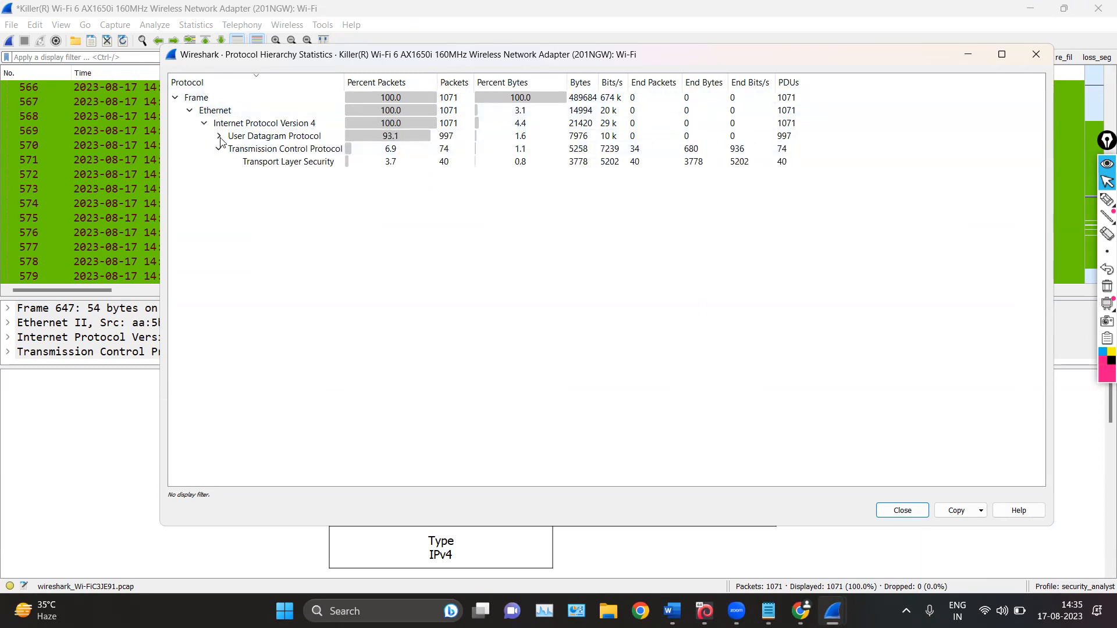
{"action": "left_click", "coordinate": [220, 138]}
{"action": "left_click", "coordinate": [219, 162]}
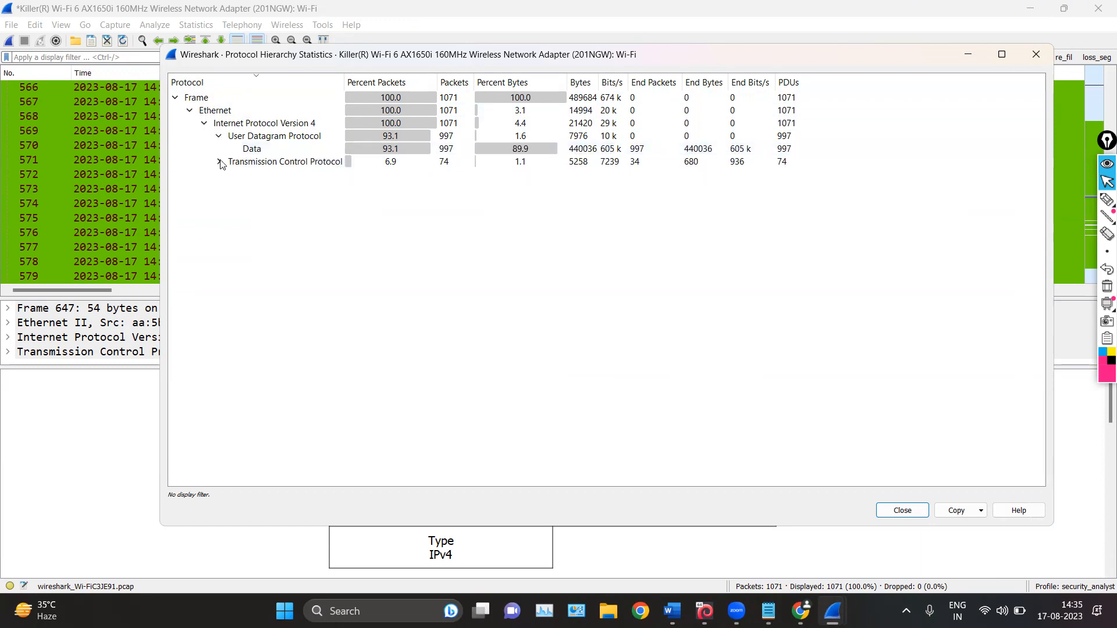
{"action": "left_click", "coordinate": [220, 162]}
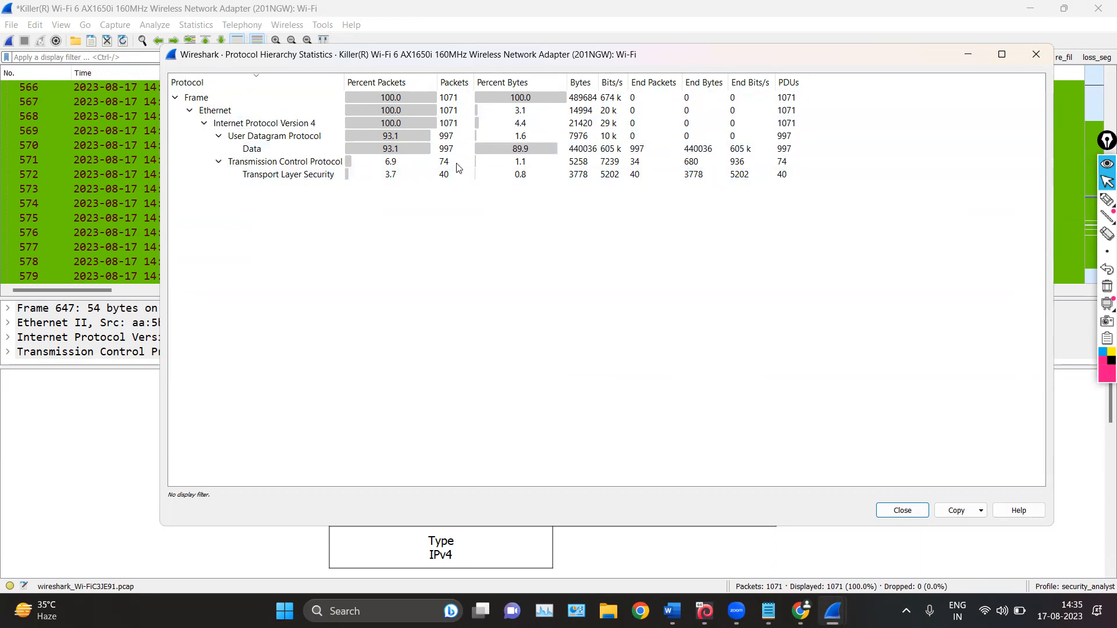
Annotate the Percent Packets and Packets columns with the pen around the protocol rows, and clear the drawings
{"action": "left_click", "coordinate": [1107, 199]}
{"action": "mouse_move", "coordinate": [398, 68]}
{"action": "left_mouse_down"}
{"action": "mouse_move", "coordinate": [333, 75]}
{"action": "mouse_move", "coordinate": [372, 89]}
{"action": "mouse_move", "coordinate": [412, 76]}
{"action": "mouse_move", "coordinate": [399, 68]}
{"action": "left_mouse_up"}
{"action": "mouse_move", "coordinate": [327, 125]}
{"action": "left_mouse_down"}
{"action": "mouse_move", "coordinate": [379, 119]}
{"action": "mouse_move", "coordinate": [335, 131]}
{"action": "mouse_move", "coordinate": [362, 135]}
{"action": "left_mouse_up"}
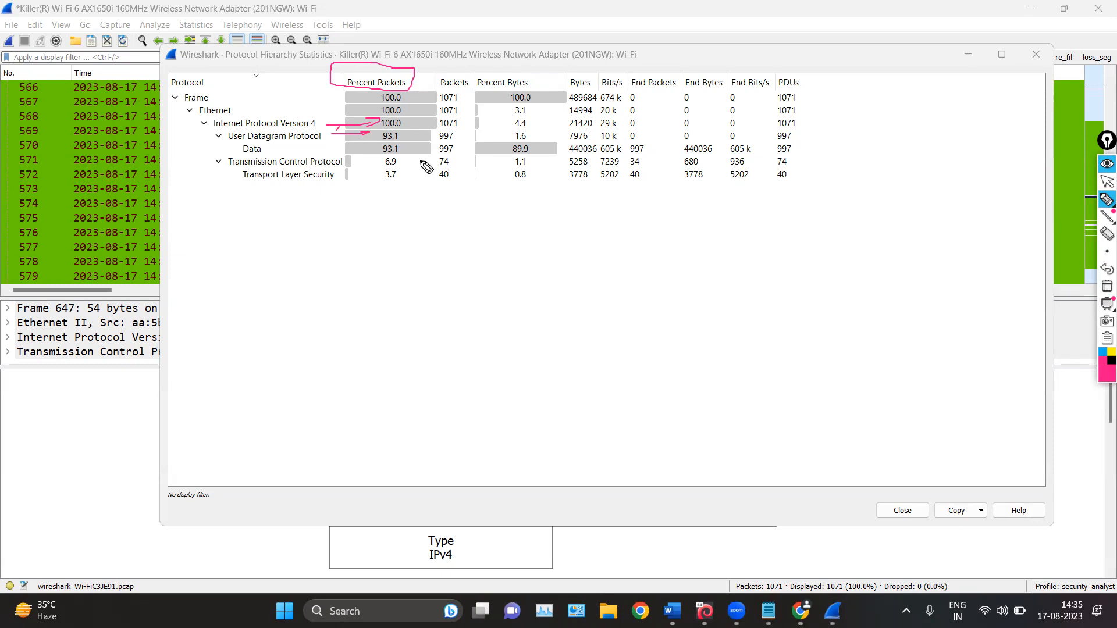
{"action": "mouse_move", "coordinate": [445, 66]}
{"action": "left_mouse_down"}
{"action": "mouse_move", "coordinate": [431, 69]}
{"action": "mouse_move", "coordinate": [431, 88]}
{"action": "left_mouse_up"}
{"action": "left_click_drag", "start_coordinate": [448, 93], "coordinate": [457, 95]}
{"action": "mouse_move", "coordinate": [455, 130]}
{"action": "left_mouse_down"}
{"action": "mouse_move", "coordinate": [466, 130]}
{"action": "mouse_move", "coordinate": [453, 160]}
{"action": "left_mouse_up"}
{"action": "left_click", "coordinate": [1105, 286]}
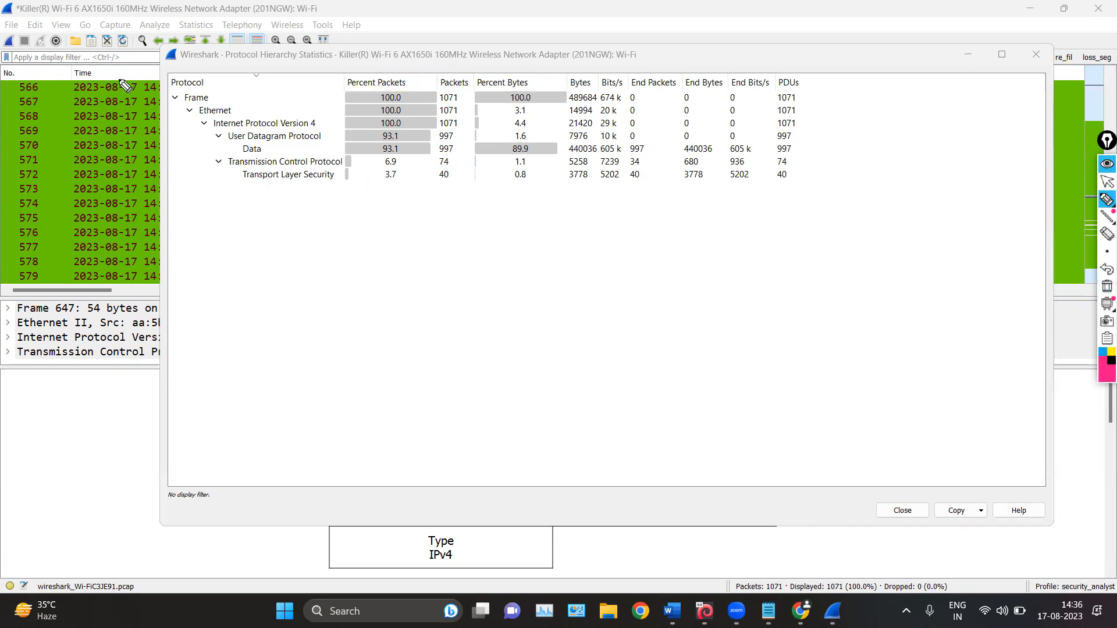
Circle the Protocol Hierarchy Statistics title and mark the UDP row, erase the marks and close the statistics window
{"action": "mouse_move", "coordinate": [299, 36]}
{"action": "left_mouse_down"}
{"action": "mouse_move", "coordinate": [235, 42]}
{"action": "mouse_move", "coordinate": [259, 79]}
{"action": "mouse_move", "coordinate": [342, 75]}
{"action": "mouse_move", "coordinate": [319, 44]}
{"action": "left_mouse_up"}
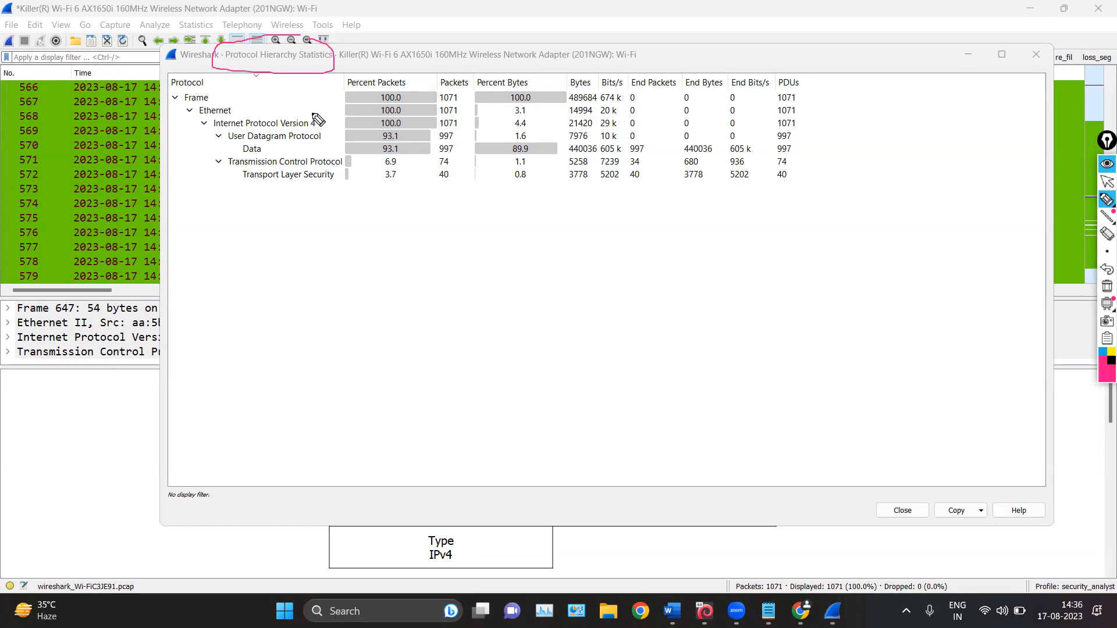
{"action": "mouse_move", "coordinate": [323, 135]}
{"action": "left_mouse_down"}
{"action": "mouse_move", "coordinate": [370, 131]}
{"action": "mouse_move", "coordinate": [360, 139]}
{"action": "left_mouse_up"}
{"action": "left_click", "coordinate": [1107, 286]}
{"action": "left_click", "coordinate": [1106, 182]}
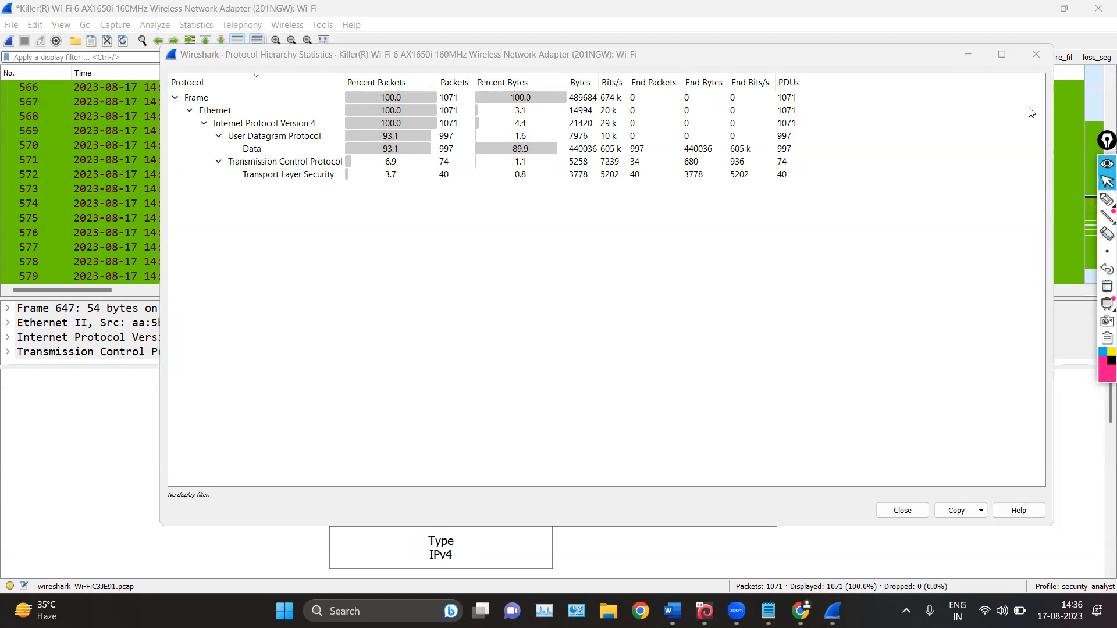
{"action": "left_click", "coordinate": [1031, 60]}
Change the UDP coloring rule's background to light cyan (#aaffff) and apply it to the packet list
{"action": "scroll", "coordinate": [571, 175], "scroll_direction": "up", "scroll_amount": 20}
{"action": "scroll", "coordinate": [699, 95], "scroll_direction": "up", "scroll_amount": 10}
{"action": "scroll", "coordinate": [687, 114], "scroll_direction": "down", "scroll_amount": 20}
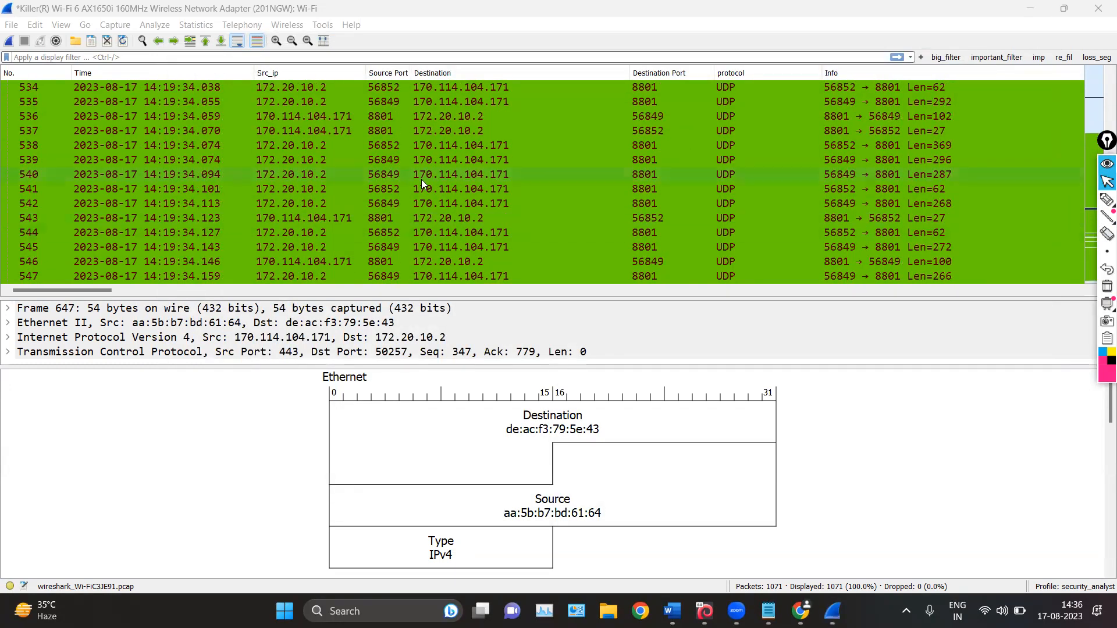
{"action": "scroll", "coordinate": [727, 178], "scroll_direction": "down", "scroll_amount": 13}
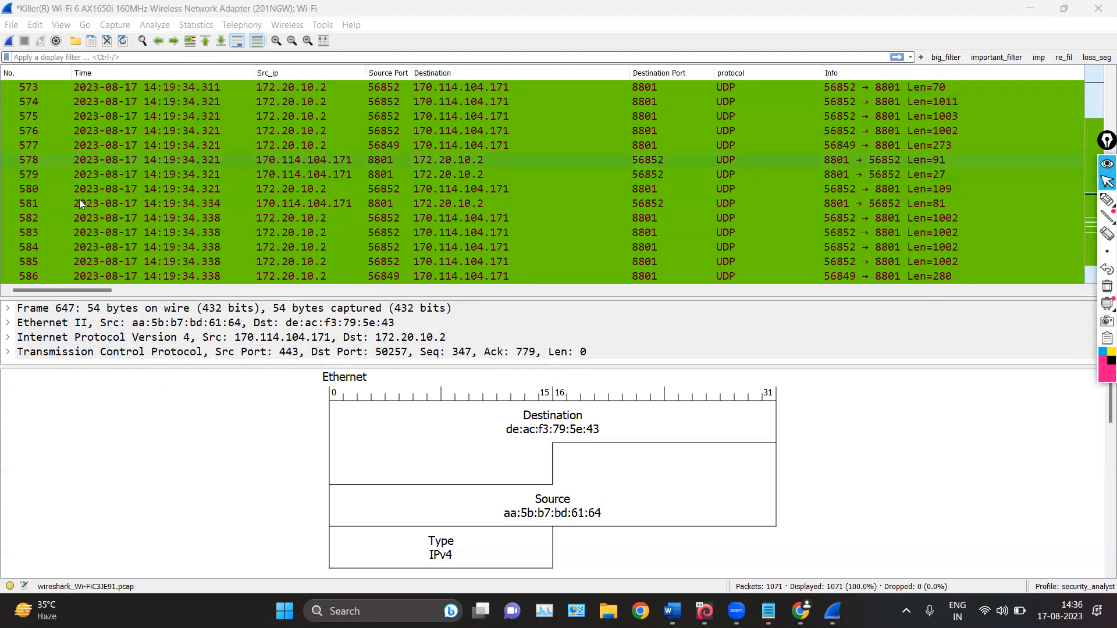
{"action": "left_click", "coordinate": [60, 24]}
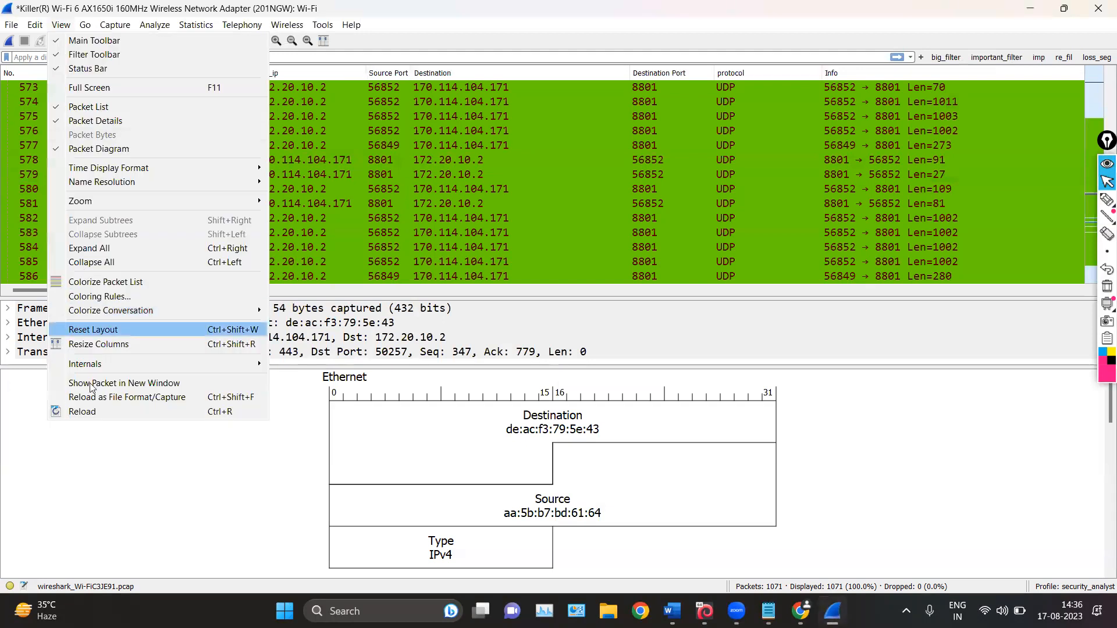
{"action": "left_click", "coordinate": [100, 296]}
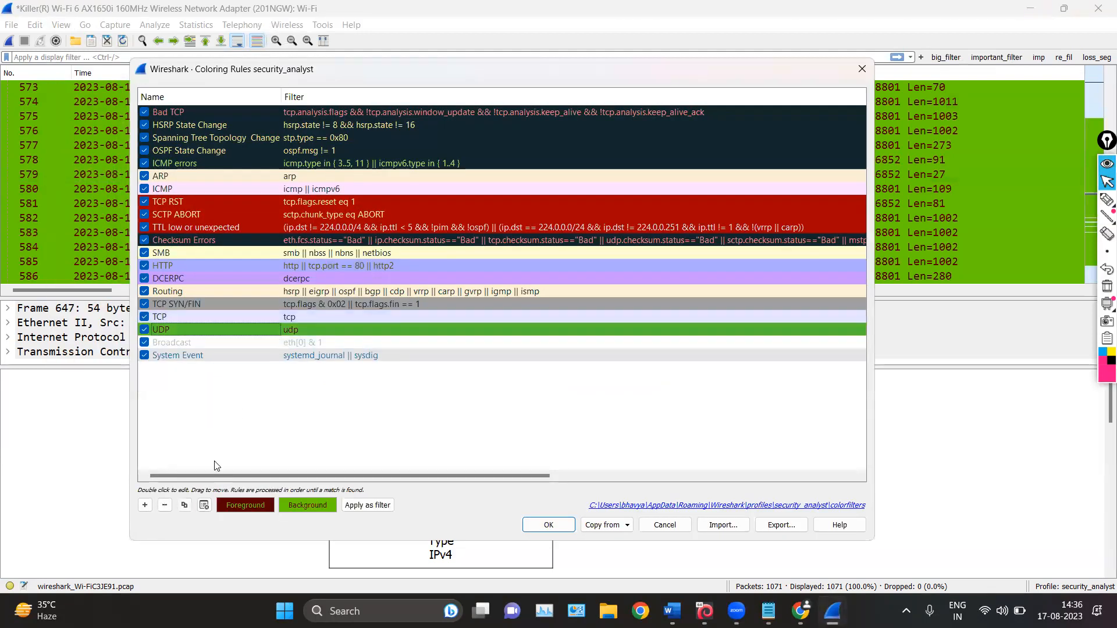
{"action": "left_click", "coordinate": [306, 504]}
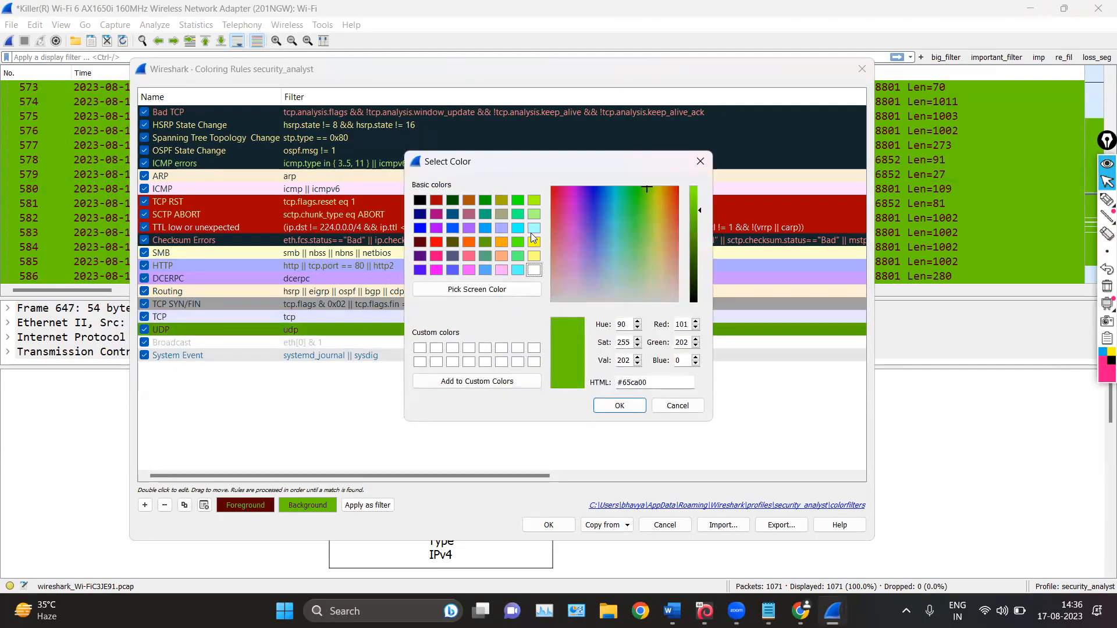
{"action": "left_click", "coordinate": [532, 228]}
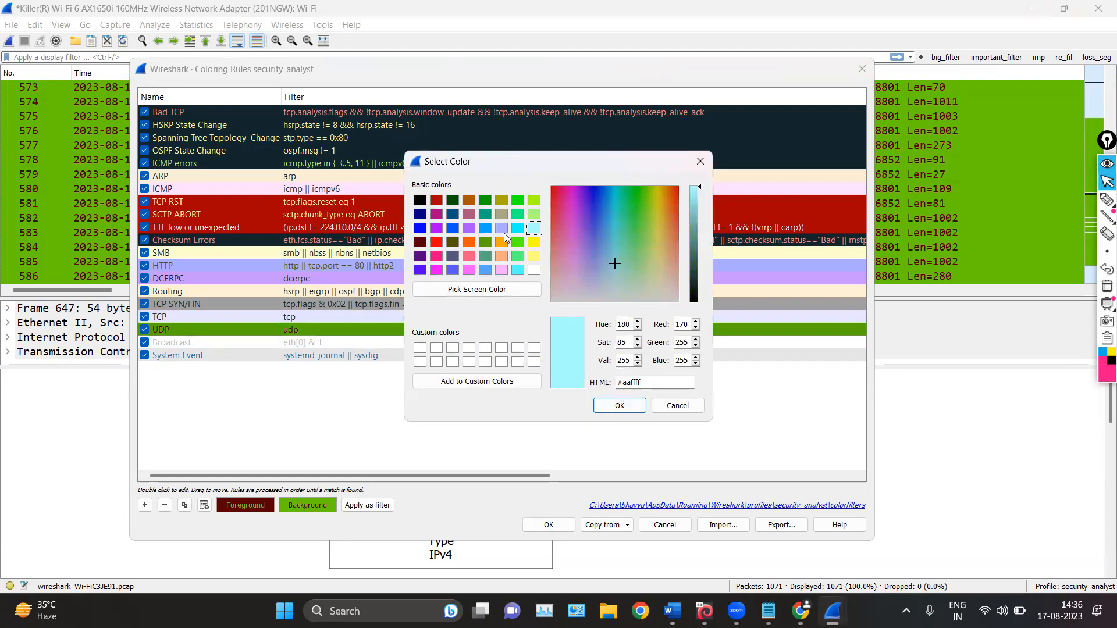
{"action": "left_click", "coordinate": [619, 405]}
{"action": "left_click", "coordinate": [548, 525]}
{"action": "scroll", "coordinate": [478, 231], "scroll_direction": "up", "scroll_amount": 6}
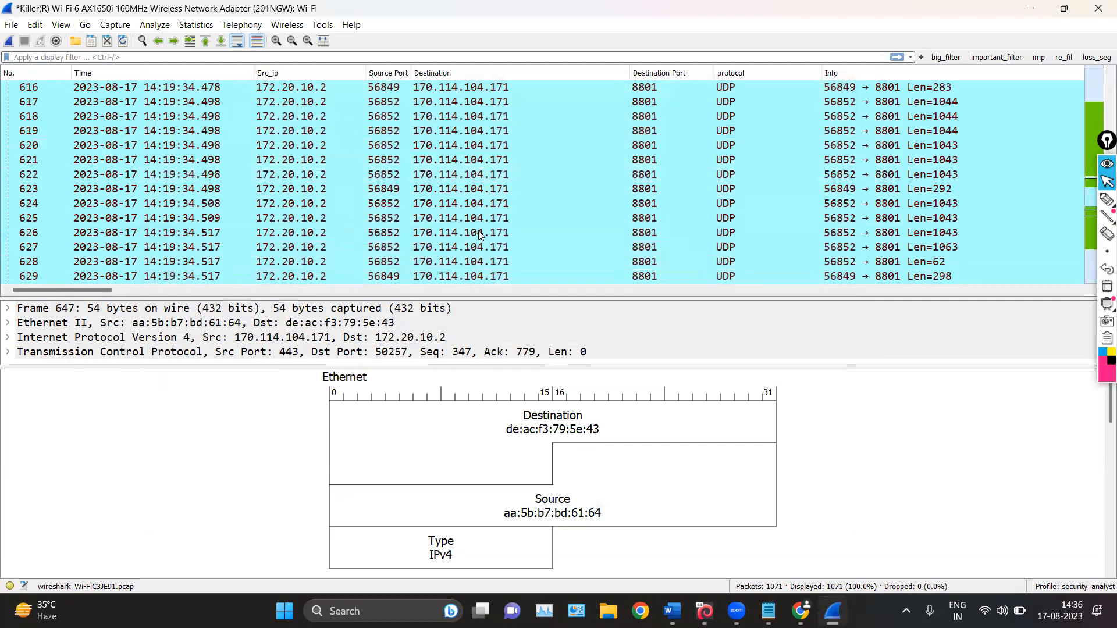
Select UDP packet 573, hide the packet diagram and enlarge the packet details pane
{"action": "left_click", "coordinate": [297, 161]}
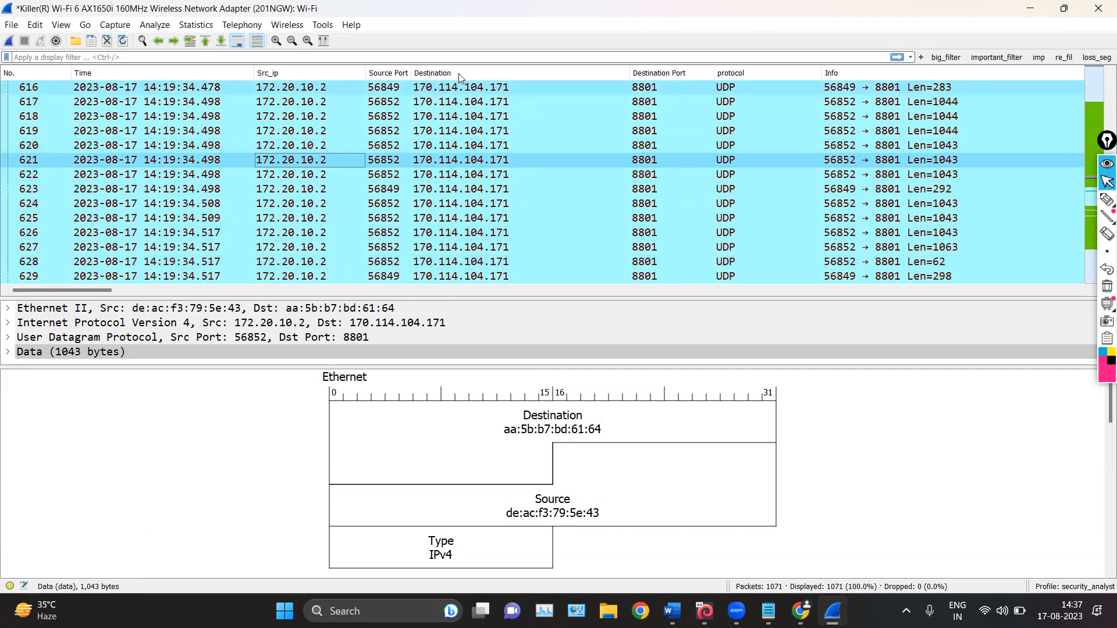
{"action": "scroll", "coordinate": [471, 199], "scroll_direction": "up", "scroll_amount": 15}
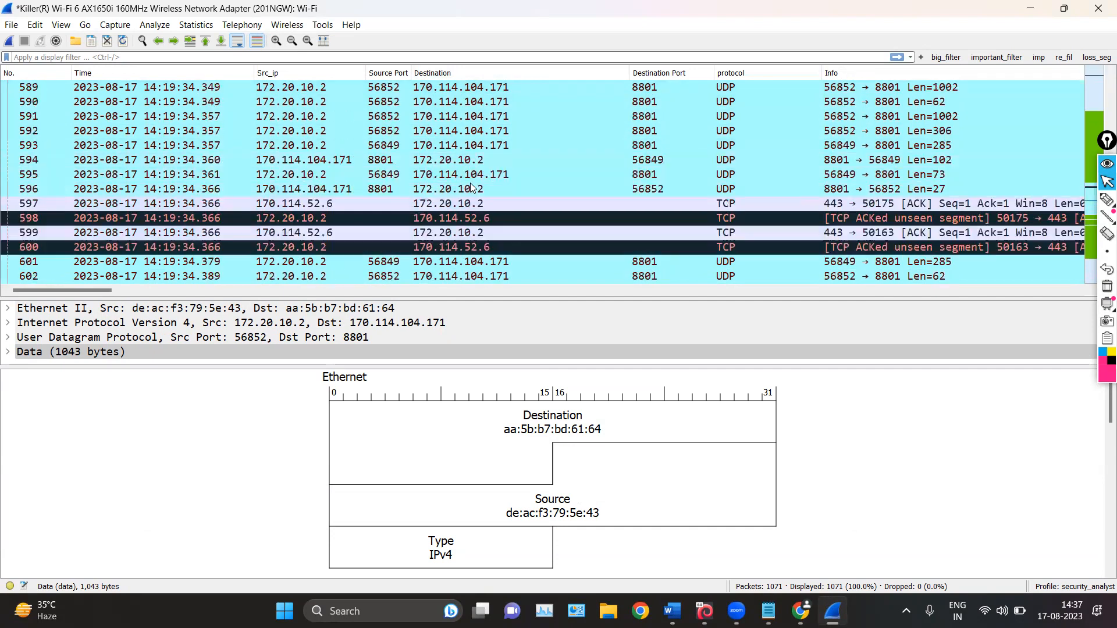
{"action": "left_click", "coordinate": [447, 121]}
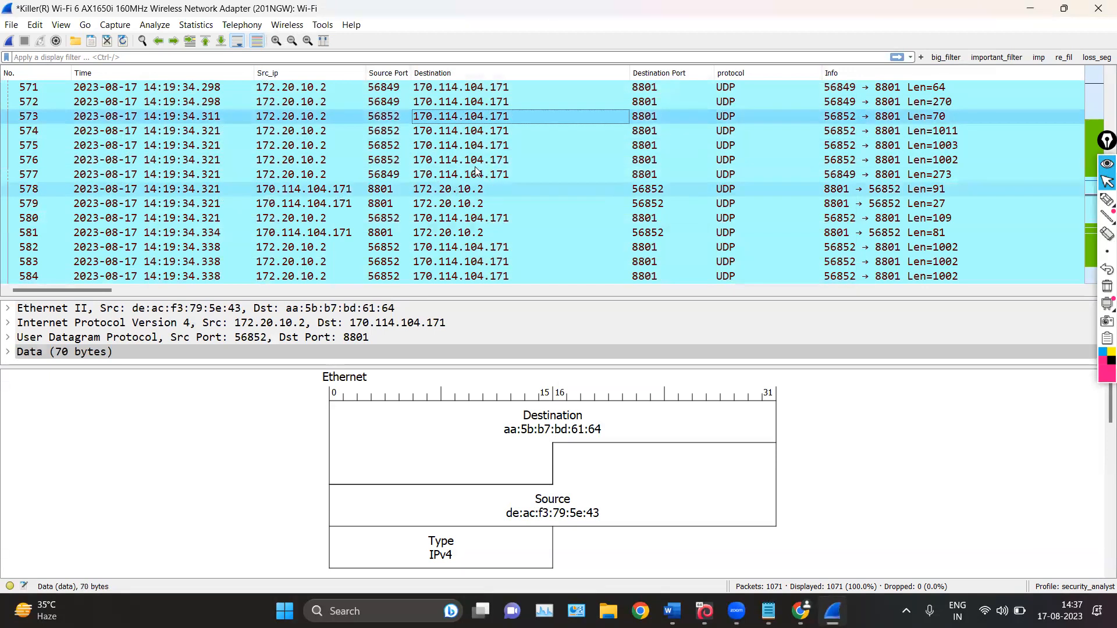
{"action": "left_click", "coordinate": [61, 24]}
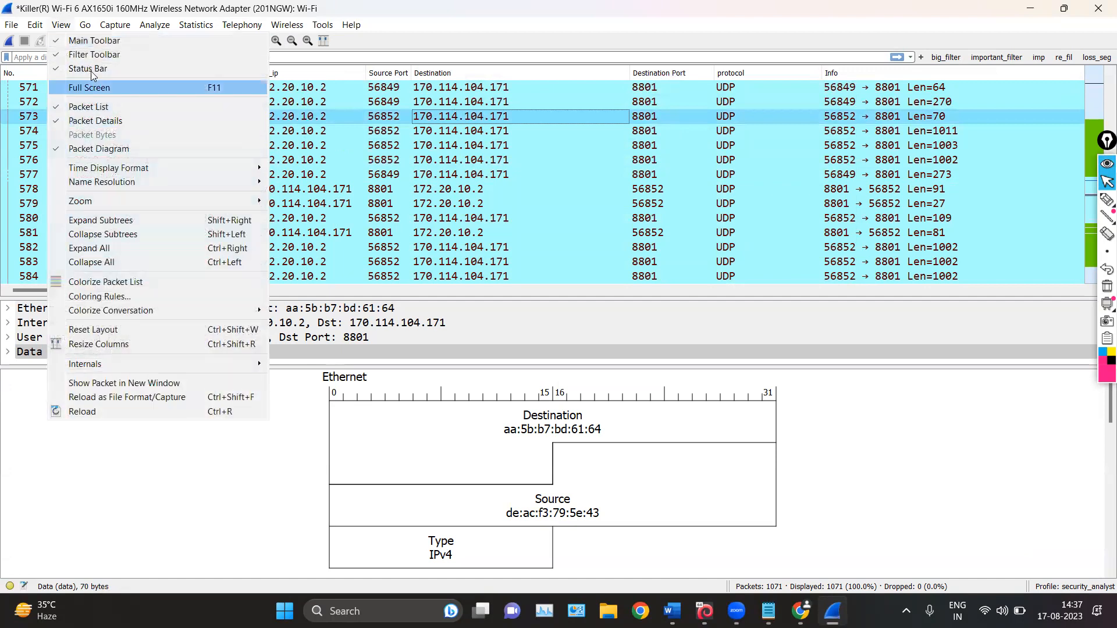
{"action": "left_click", "coordinate": [83, 149]}
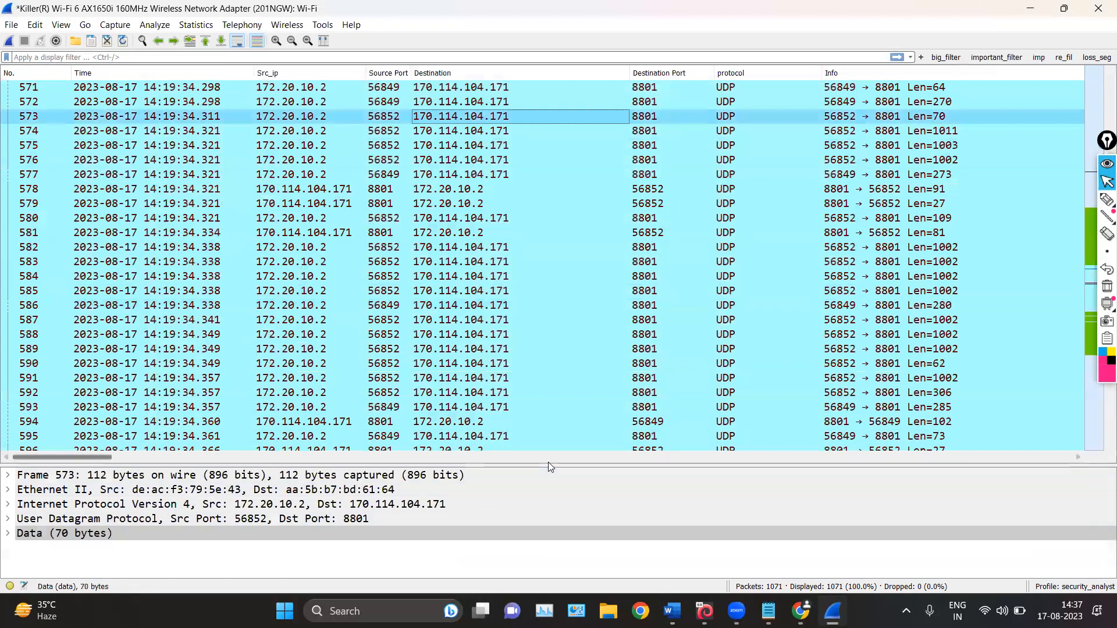
{"action": "left_click_drag", "start_coordinate": [548, 461], "coordinate": [552, 169]}
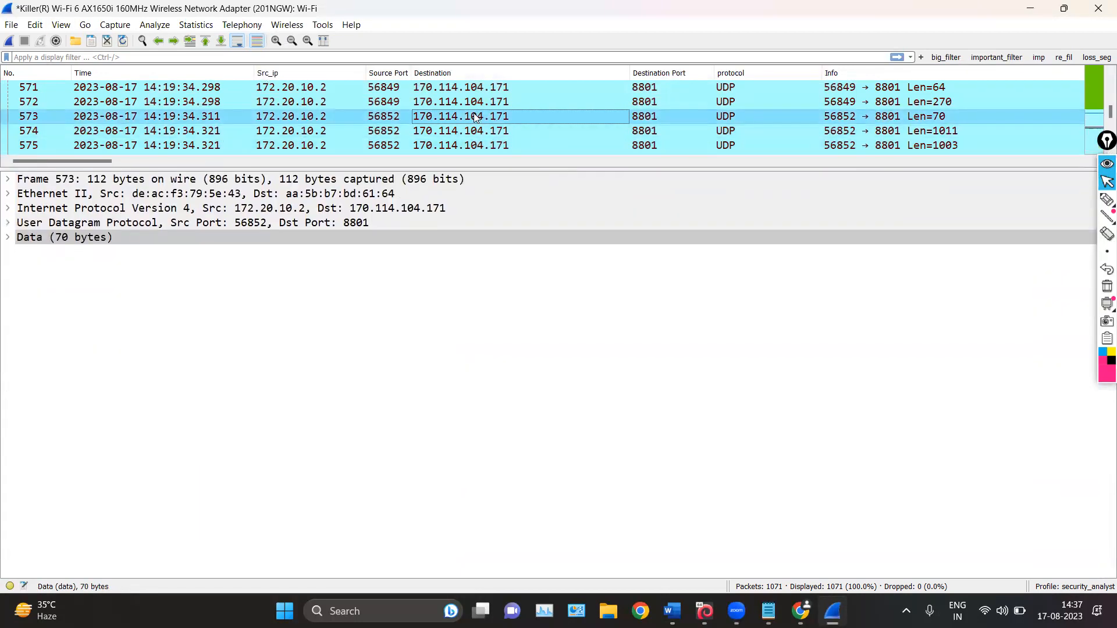
Expand the packet's Internet Protocol Version 4 details and copy the destination address value
{"action": "left_click", "coordinate": [7, 209]}
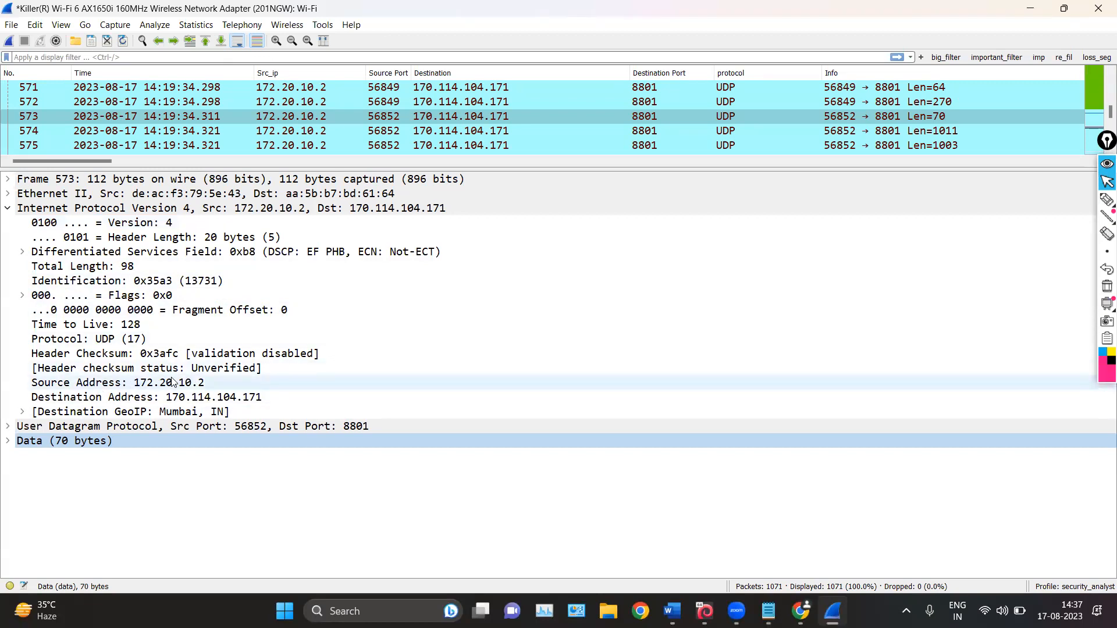
{"action": "left_click", "coordinate": [241, 398]}
{"action": "right_click", "coordinate": [241, 398]}
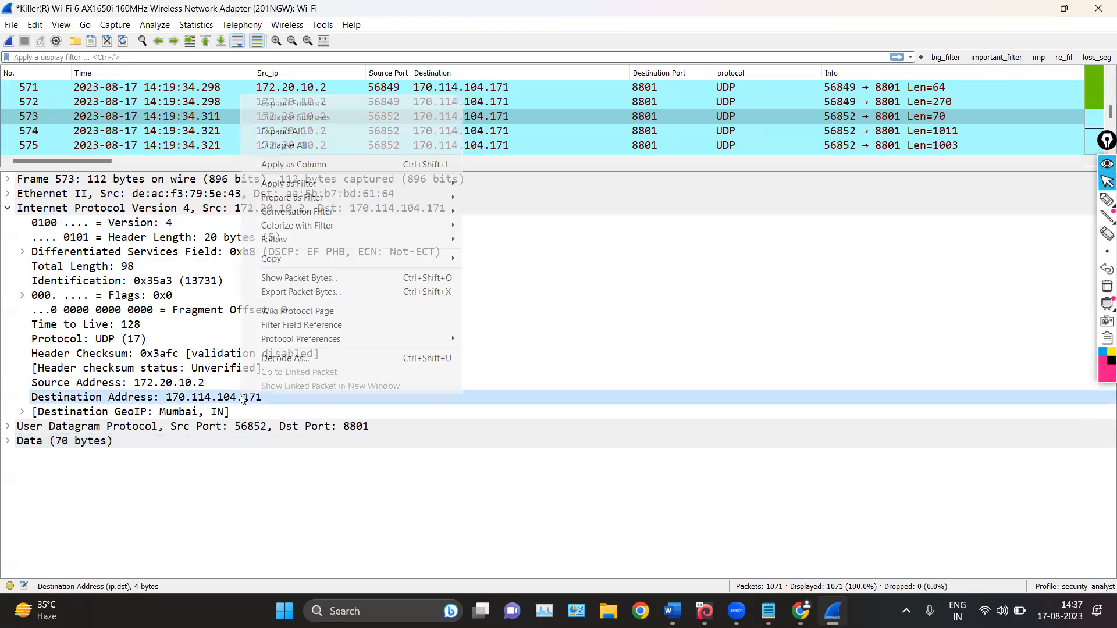
{"action": "mouse_move", "coordinate": [293, 260]}
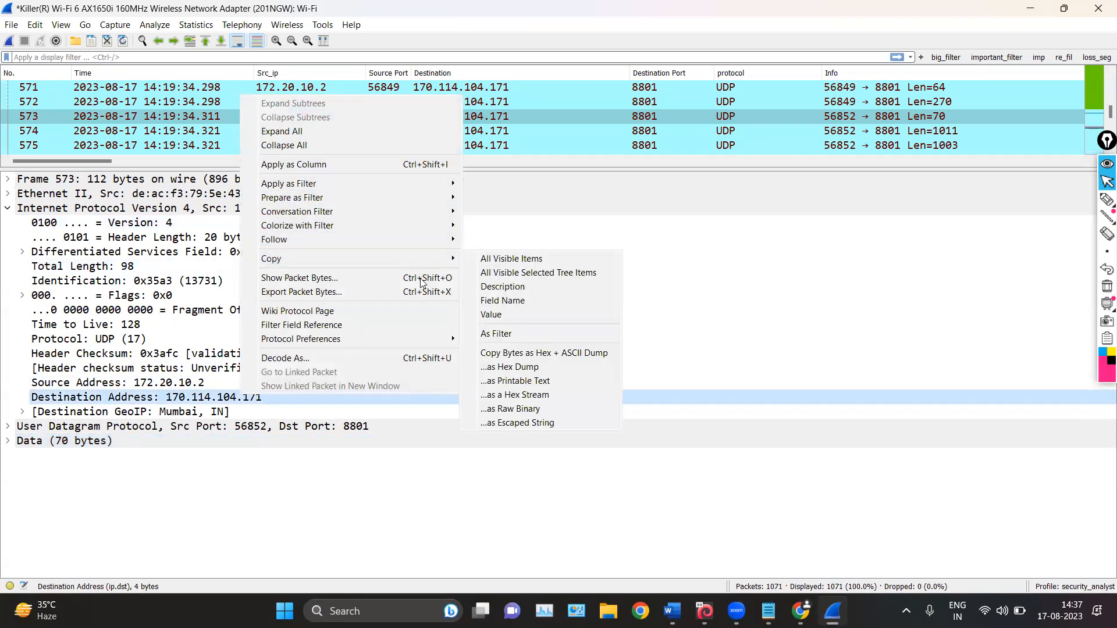
{"action": "left_click", "coordinate": [491, 314]}
Switch to Chrome, search for "whois lookup" in a new tab and open the Whois.com lookup page
{"action": "left_click", "coordinate": [799, 610]}
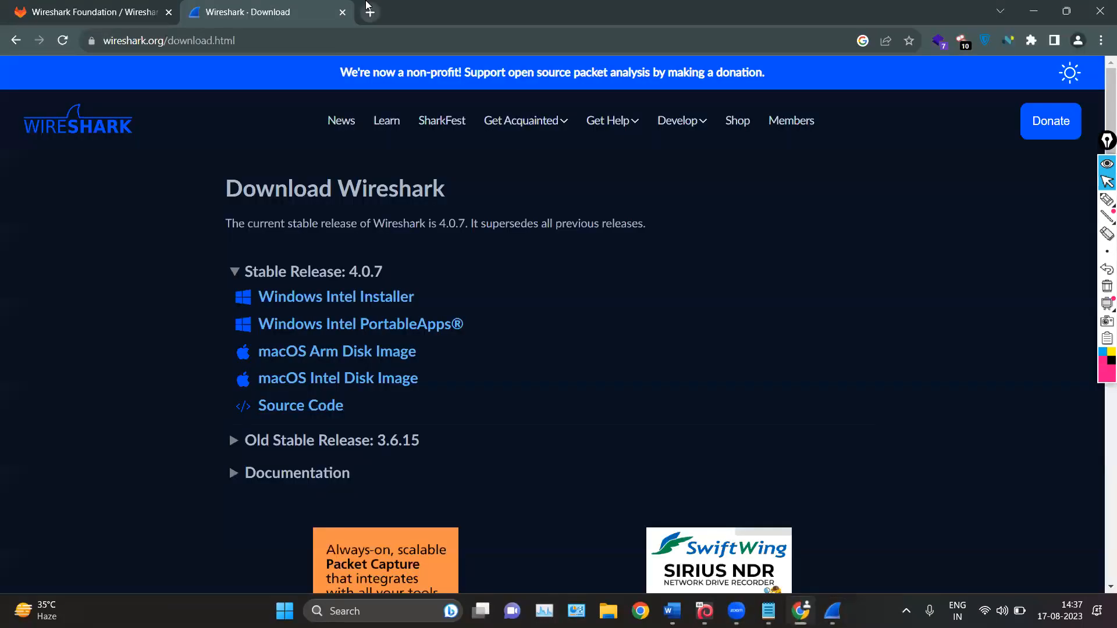
{"action": "key", "text": "ctrl+t"}
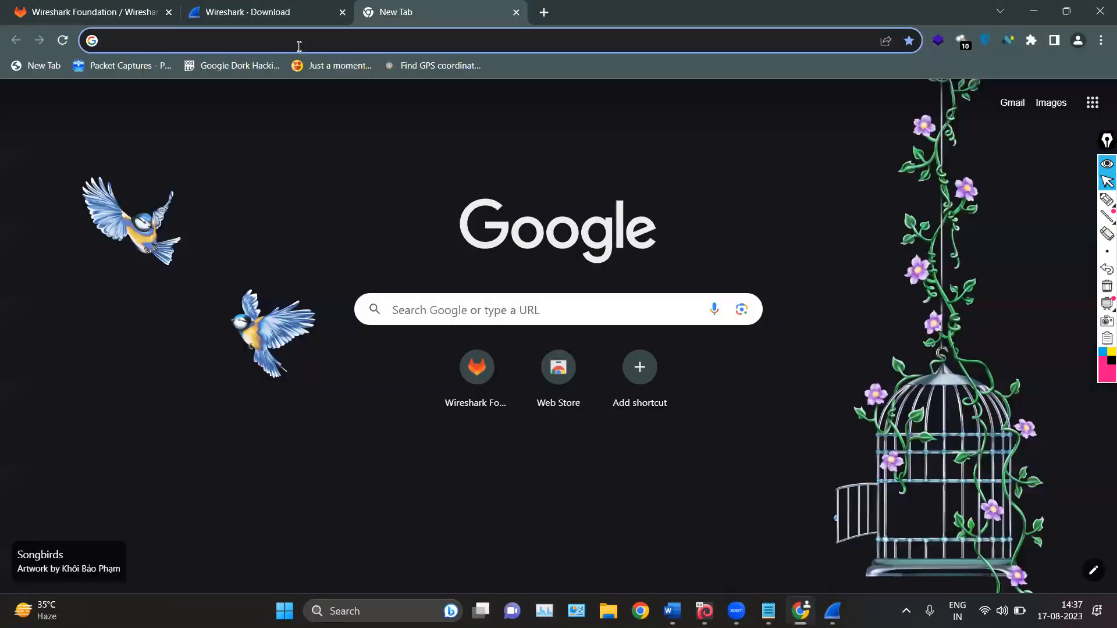
{"action": "type", "text": "whoisl"}
{"action": "key", "text": "Down"}
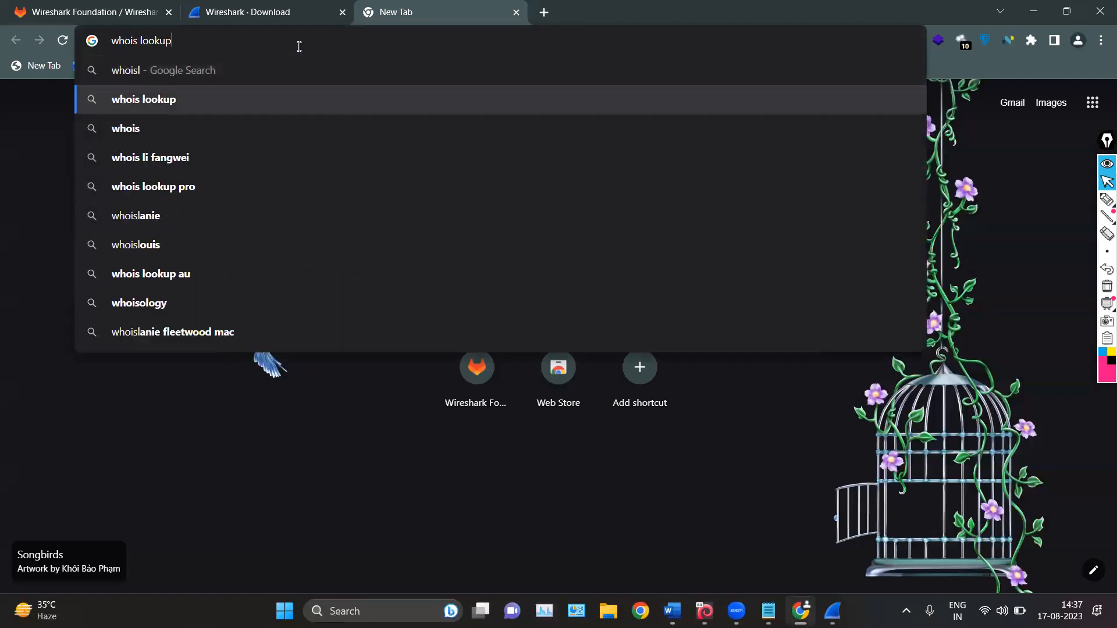
{"action": "key", "text": "Return"}
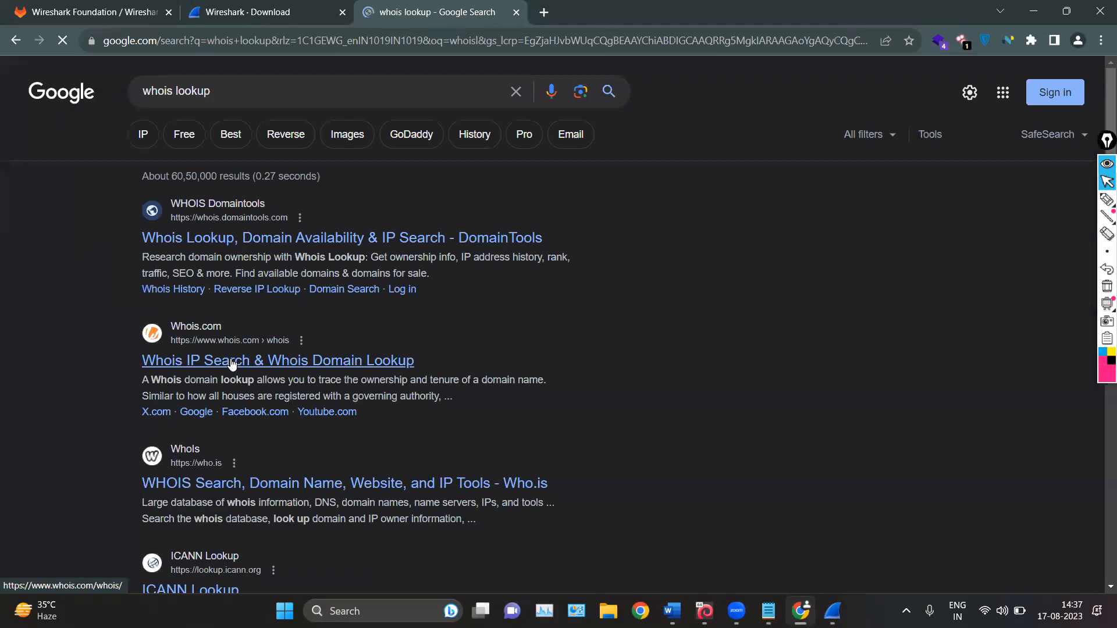
{"action": "left_click", "coordinate": [231, 363]}
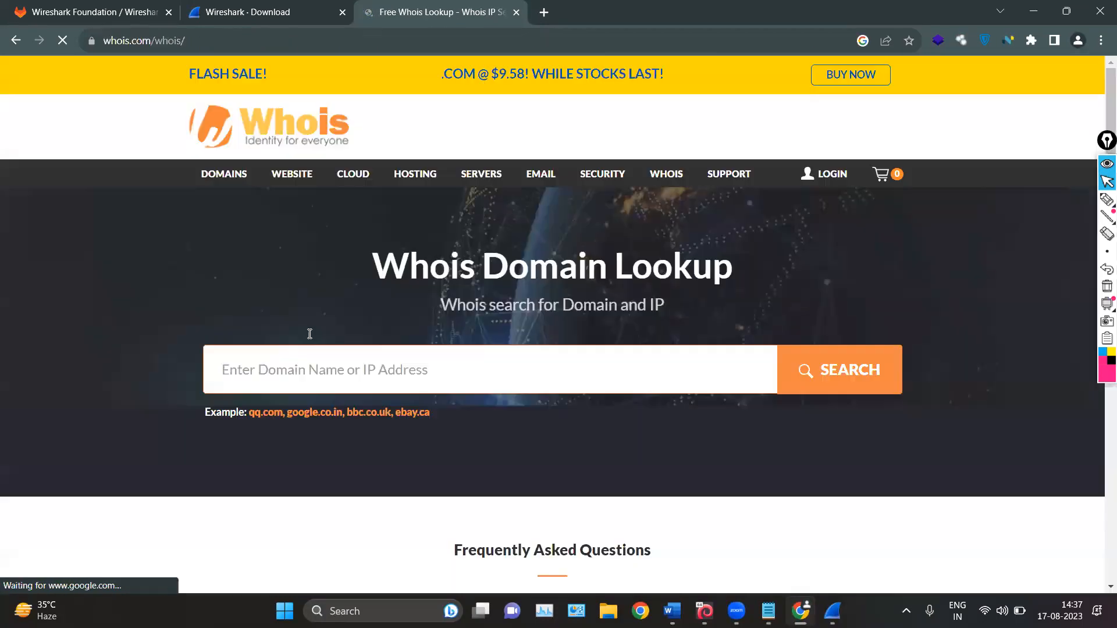
Look up the copied address 170.114.104.171 on Whois.com and view its registration record
{"action": "type", "text": "170.114.104.171"}
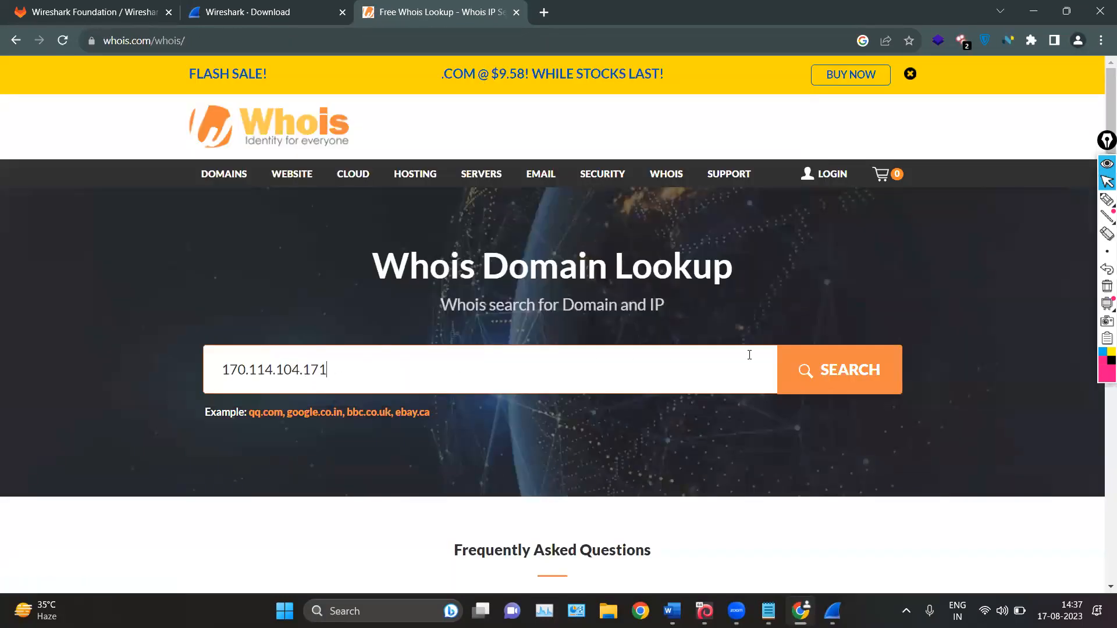
{"action": "left_click", "coordinate": [836, 367]}
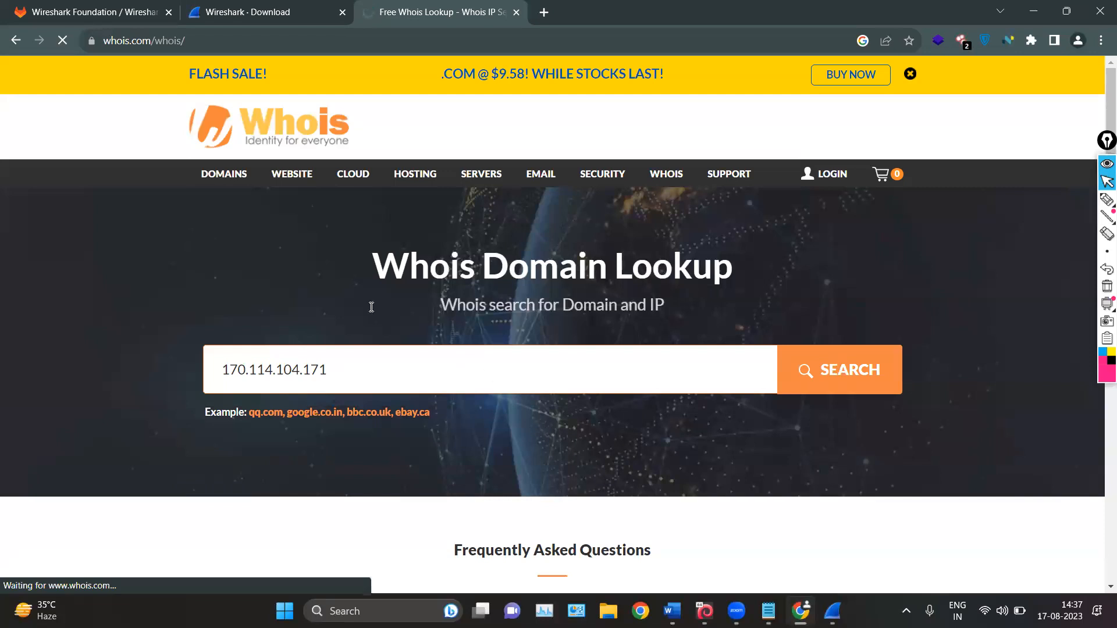
{"action": "scroll", "coordinate": [202, 370], "scroll_direction": "down", "scroll_amount": 2}
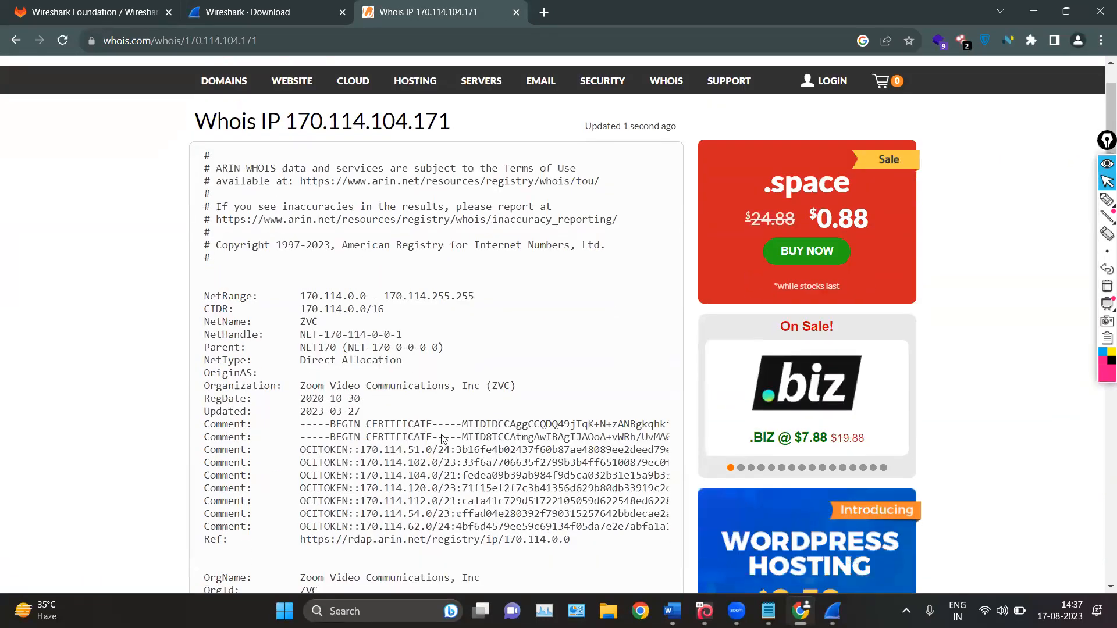
Examine the whois record for the looked-up address and highlight its Organization value
{"action": "scroll", "coordinate": [165, 445], "scroll_direction": "down", "scroll_amount": 2}
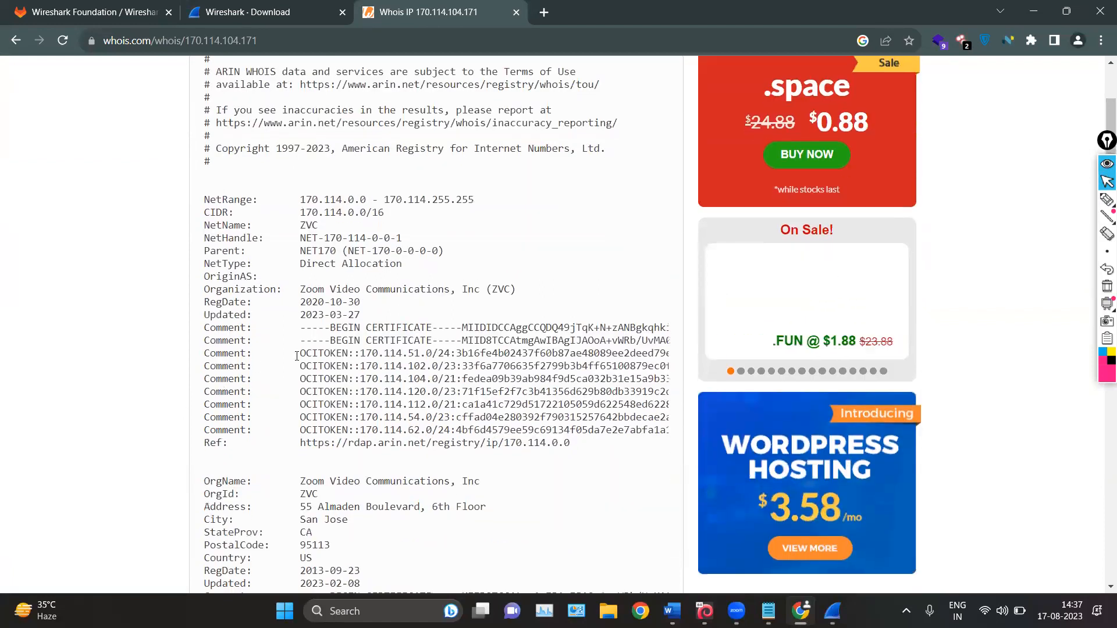
{"action": "scroll", "coordinate": [272, 309], "scroll_direction": "up", "scroll_amount": 5}
{"action": "left_click_drag", "start_coordinate": [314, 272], "coordinate": [746, 268]}
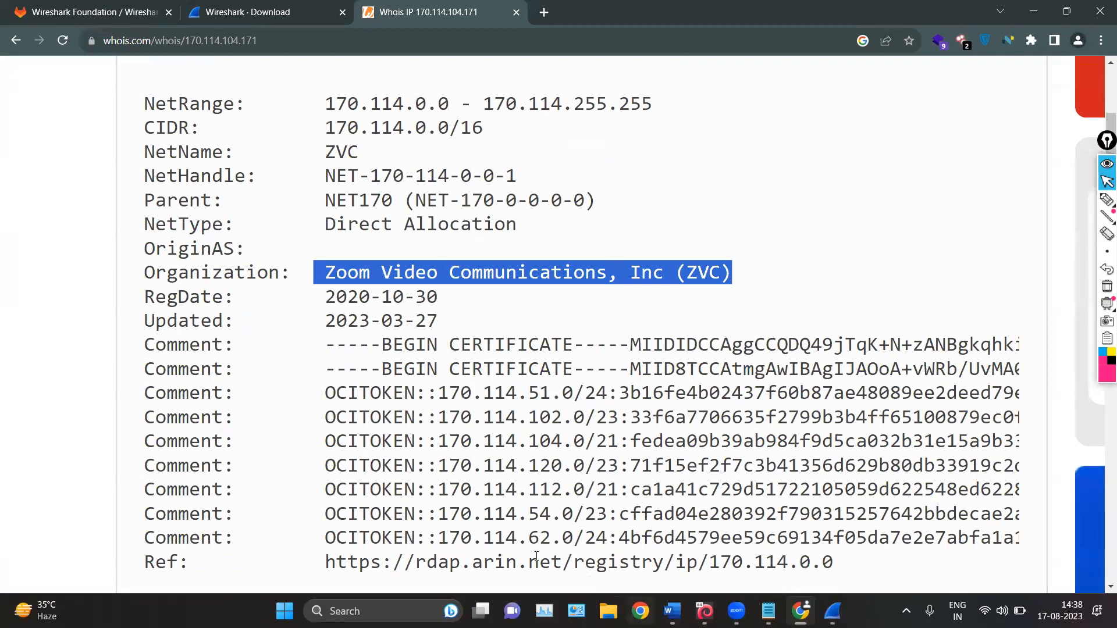
{"action": "scroll", "coordinate": [916, 110], "scroll_direction": "down", "scroll_amount": 5}
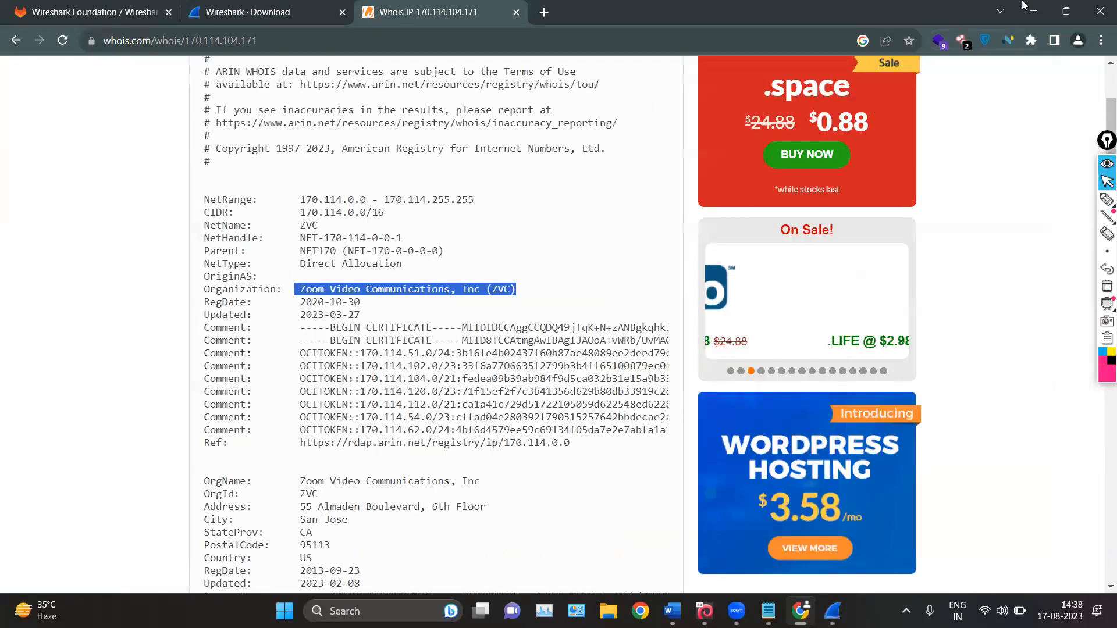
Return to Wireshark and enlarge the packet list pane to show more packets above the packet details
{"action": "left_click", "coordinate": [1030, 13]}
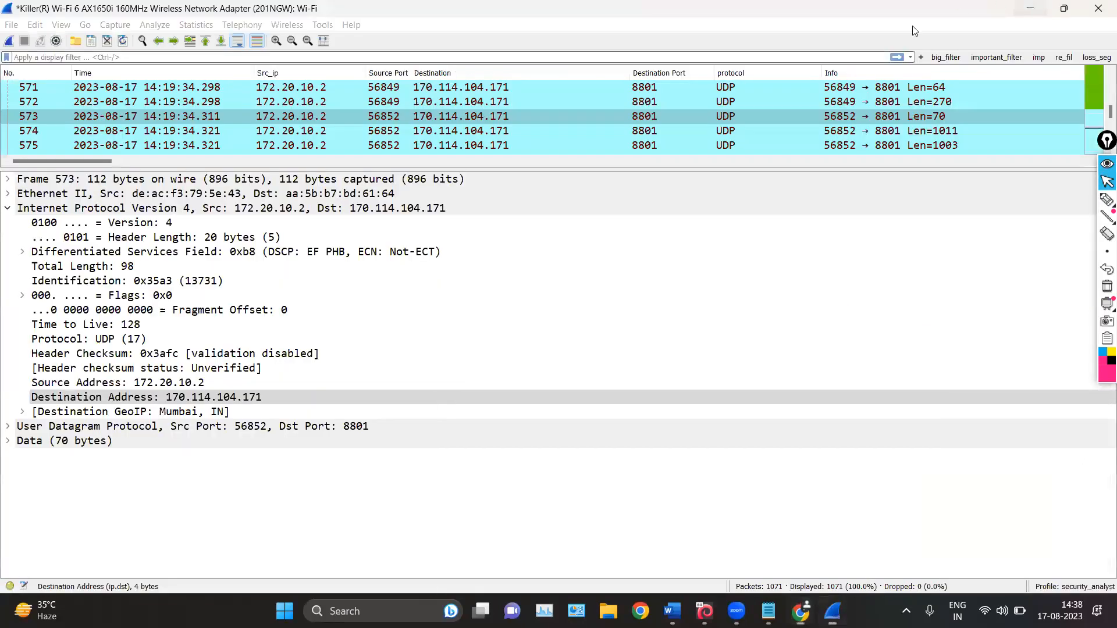
{"action": "left_click_drag", "start_coordinate": [558, 170], "coordinate": [512, 431]}
{"action": "scroll", "coordinate": [480, 280], "scroll_direction": "up", "scroll_amount": 5}
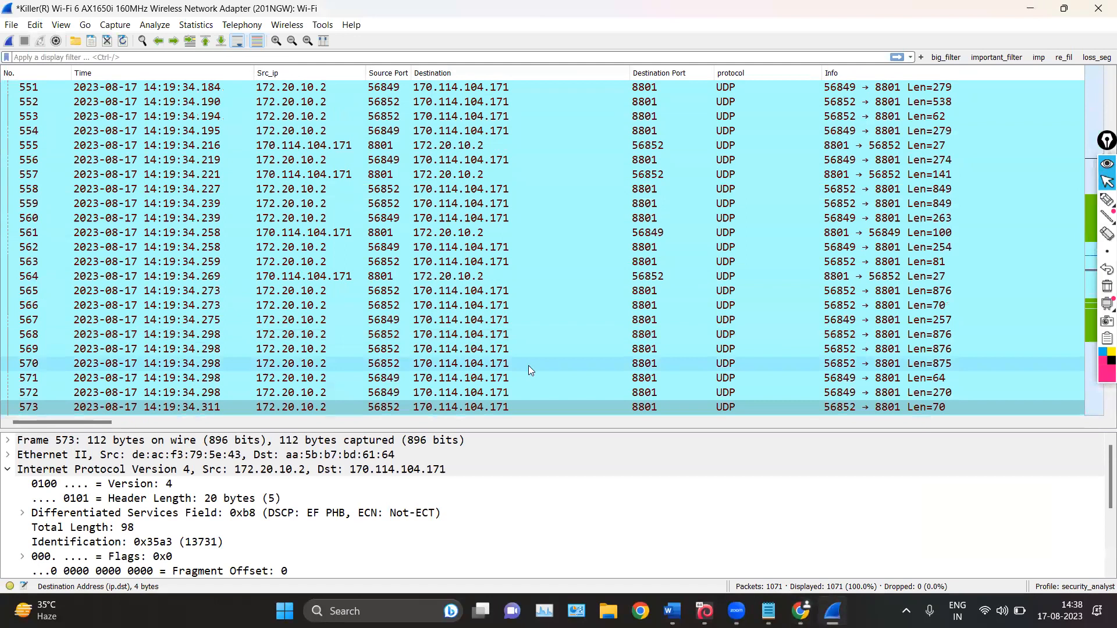
Select packets 533, 527 and 528 one after another to compare their source and destination addresses
{"action": "scroll", "coordinate": [523, 349], "scroll_direction": "up", "scroll_amount": 9}
{"action": "left_click", "coordinate": [483, 203]}
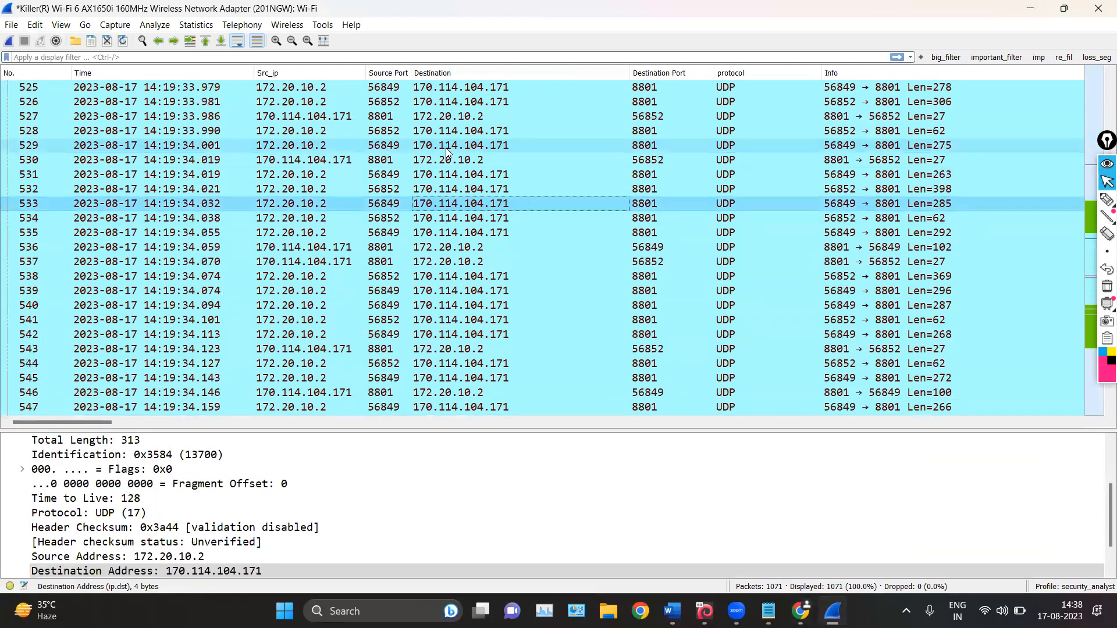
{"action": "left_click", "coordinate": [455, 121]}
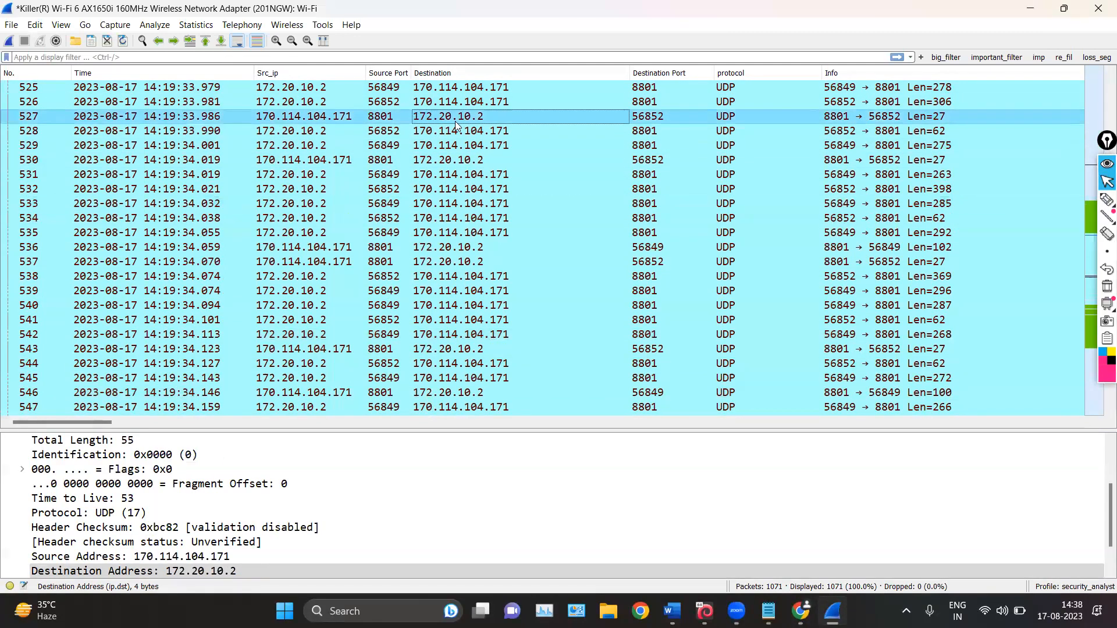
{"action": "left_click", "coordinate": [436, 132]}
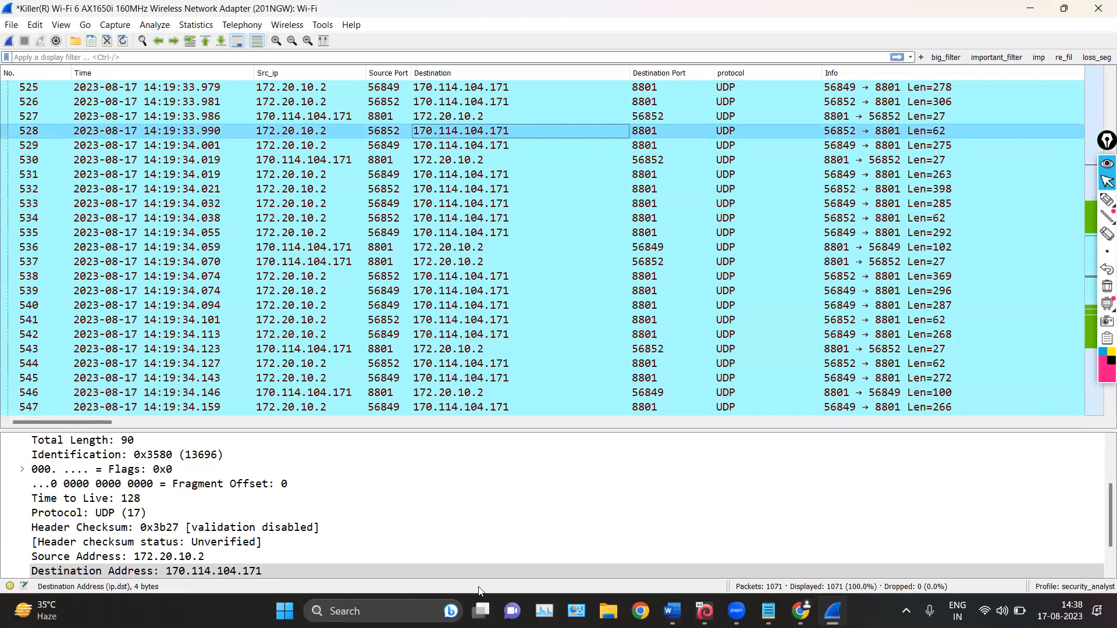
{"action": "scroll", "coordinate": [511, 130], "scroll_direction": "up", "scroll_amount": 20}
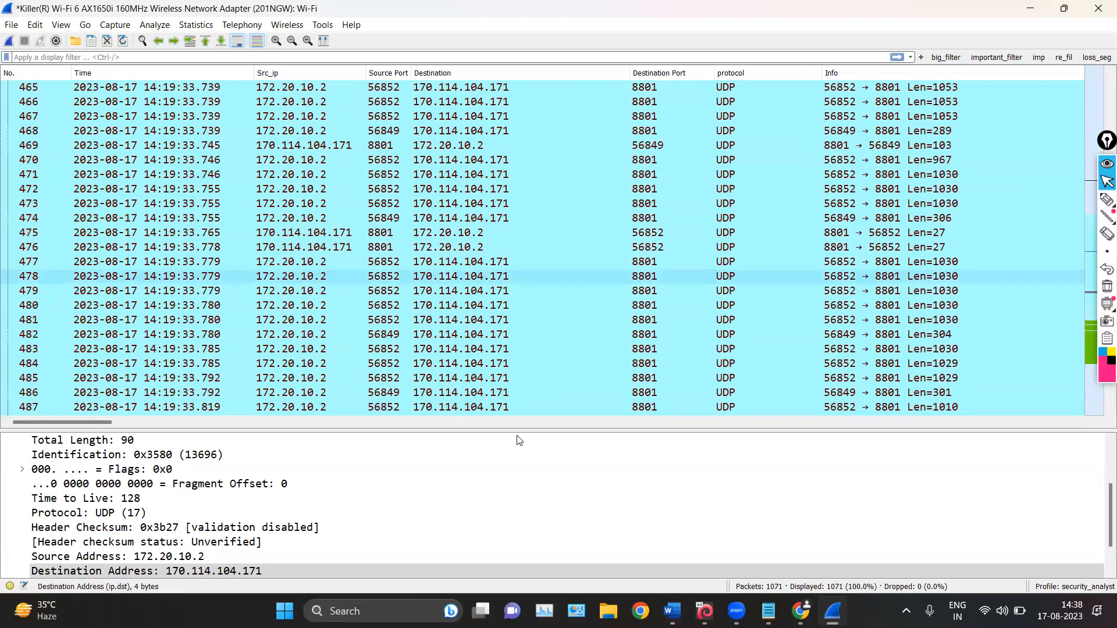
{"action": "key", "text": "alt+Tab"}
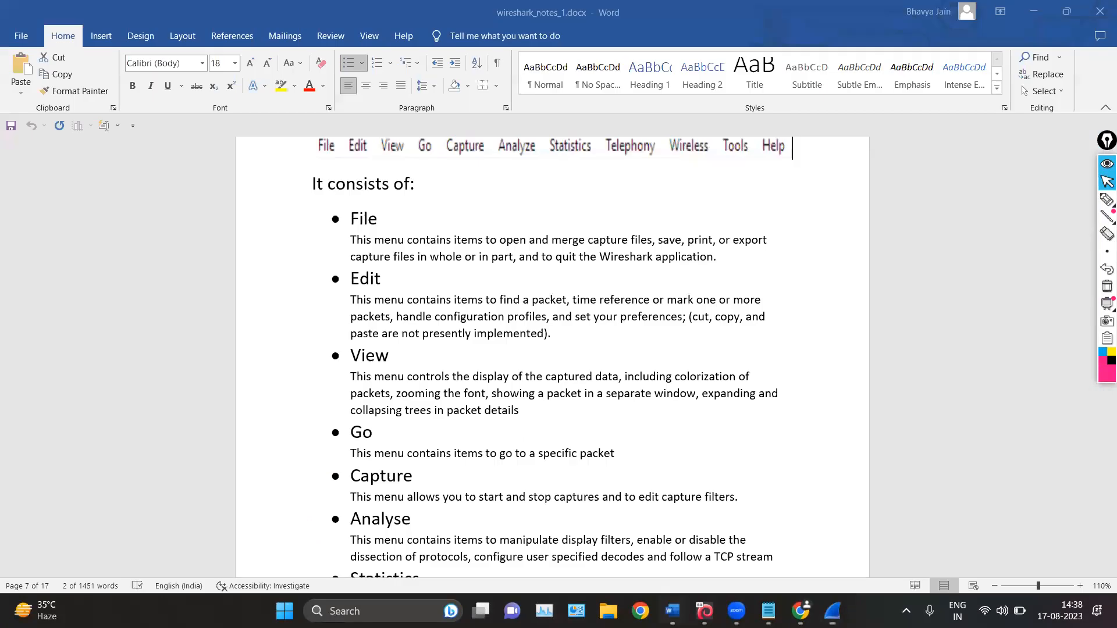
{"action": "left_click", "coordinate": [1066, 11]}
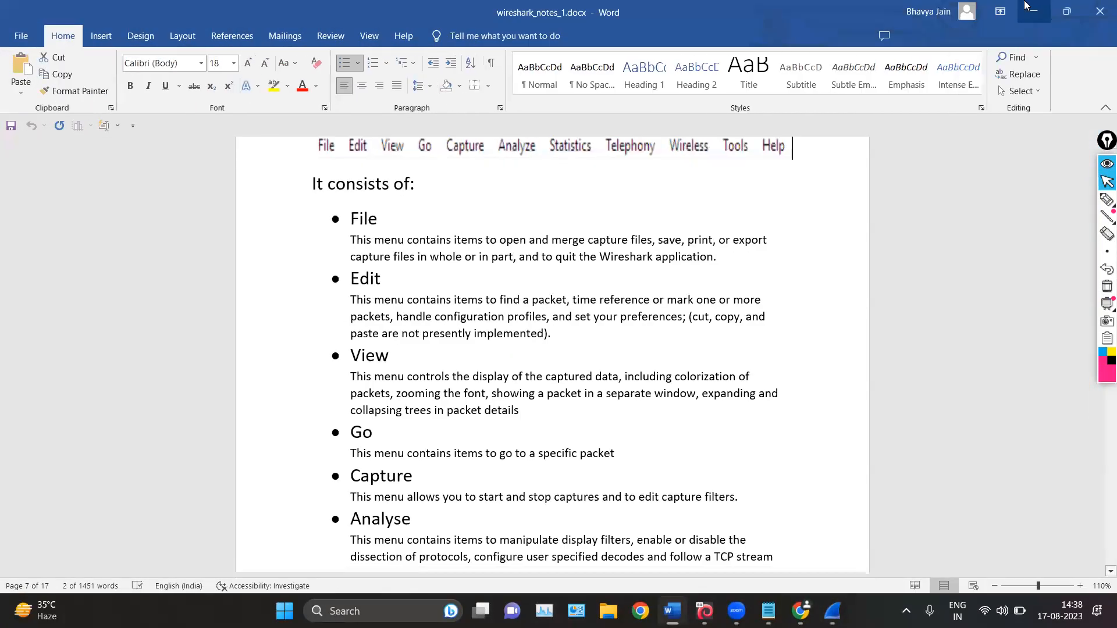
{"action": "left_click", "coordinate": [1030, 8]}
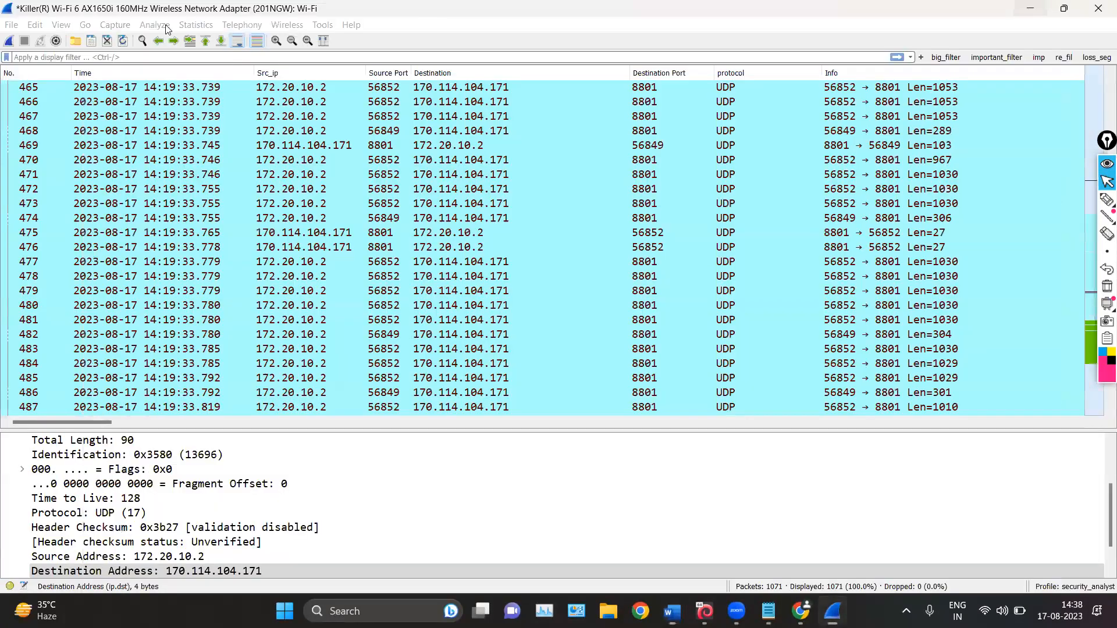
Review the available telephony, wireless and tools commands, and open Wireshark's online Sample Captures page
{"action": "left_click", "coordinate": [245, 25]}
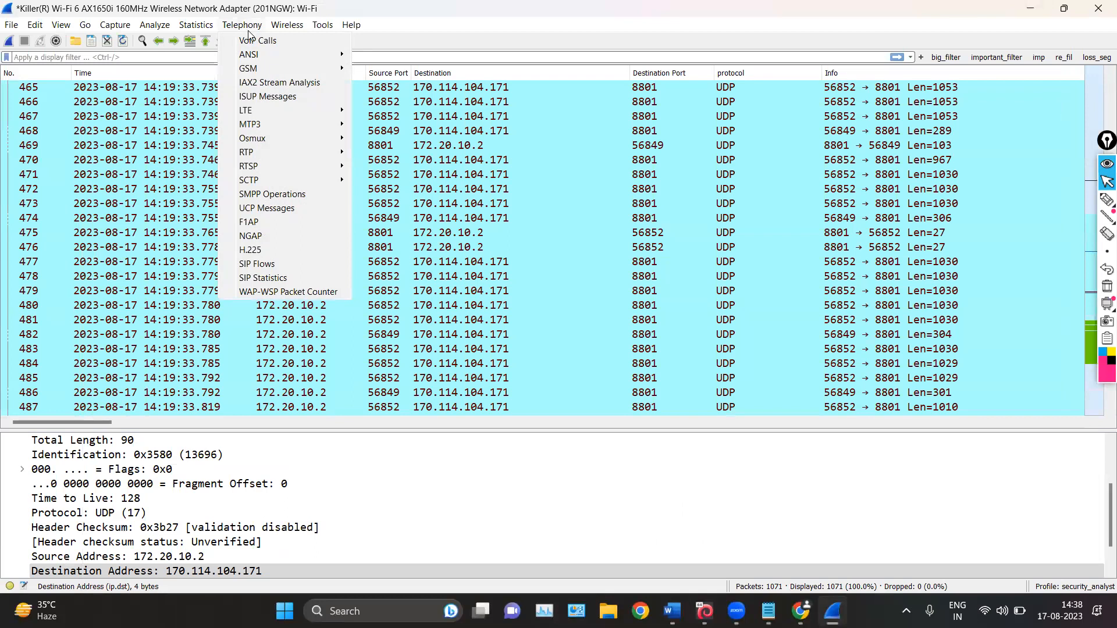
{"action": "mouse_move", "coordinate": [244, 142]}
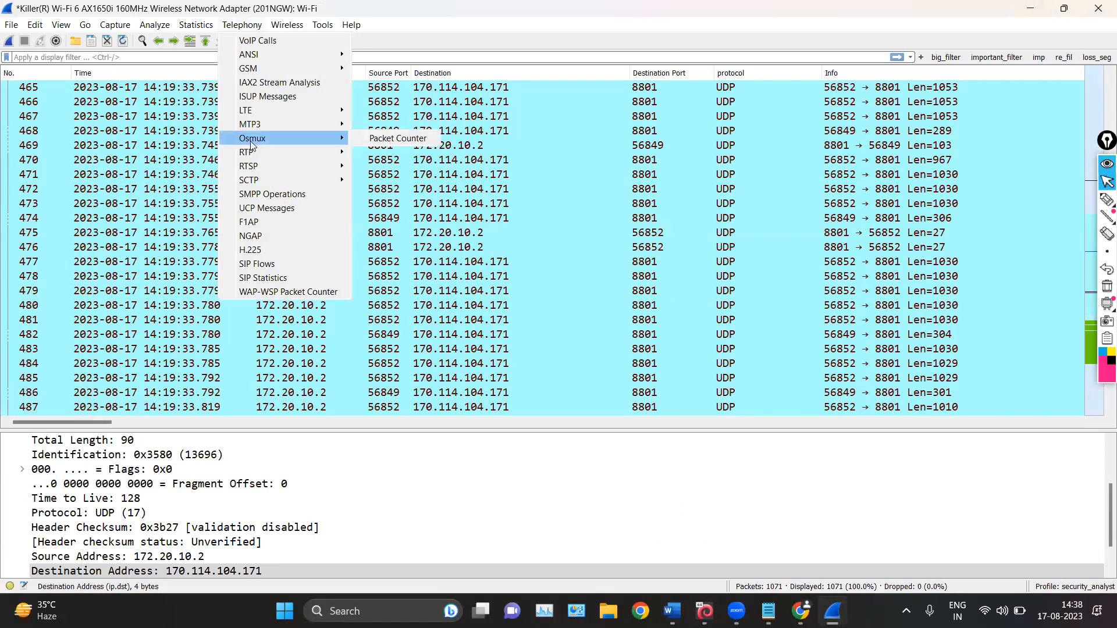
{"action": "mouse_move", "coordinate": [291, 24]}
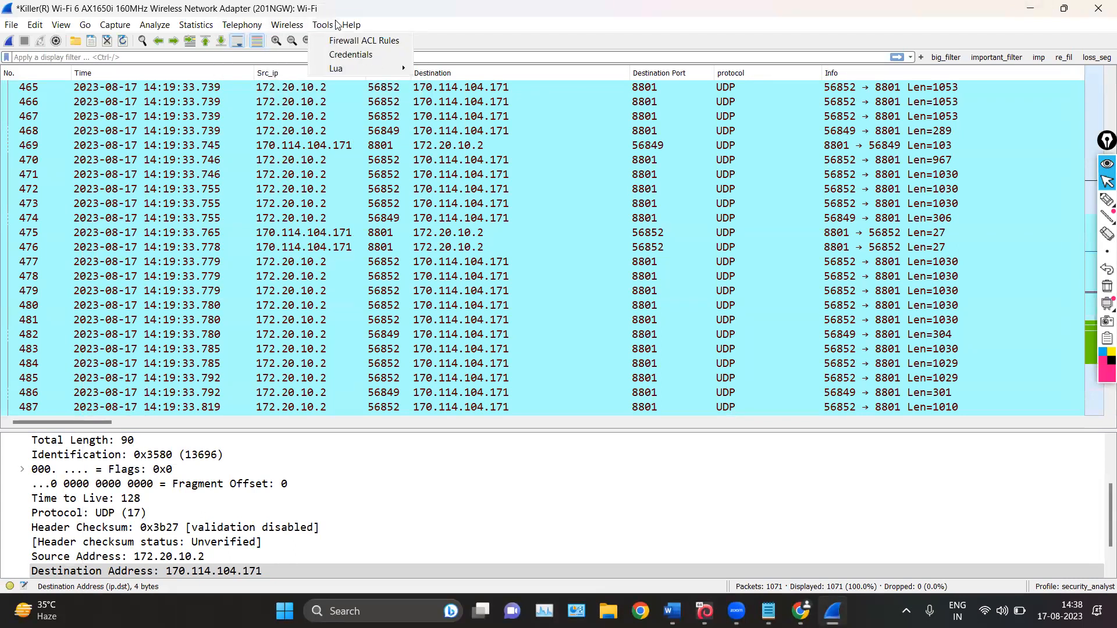
{"action": "mouse_move", "coordinate": [343, 28]}
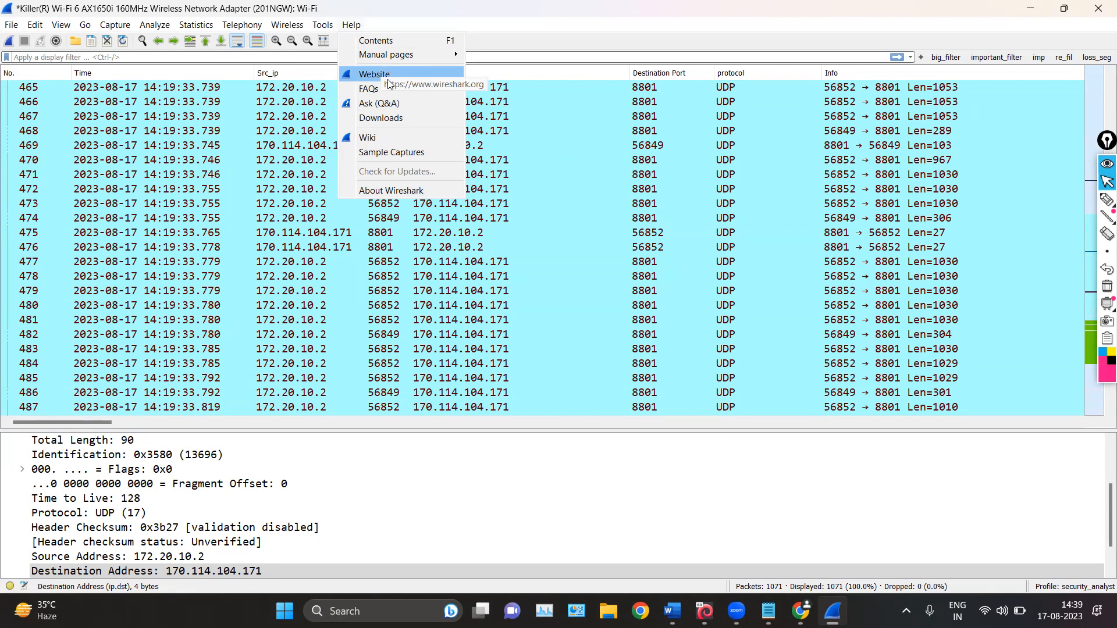
{"action": "left_click", "coordinate": [362, 158]}
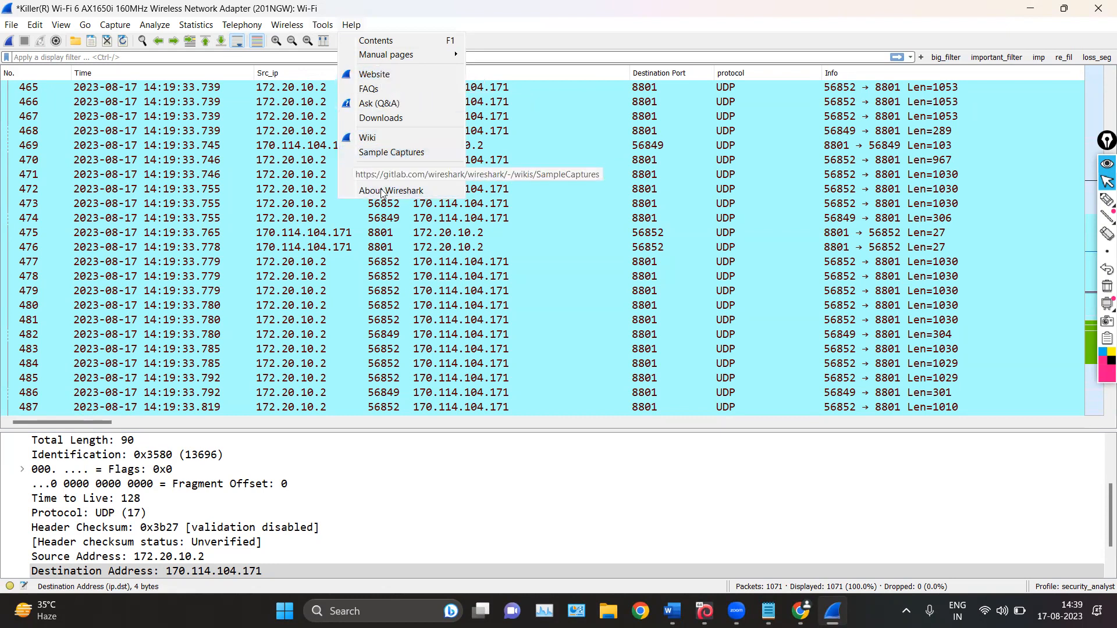
{"action": "left_click", "coordinate": [399, 154]}
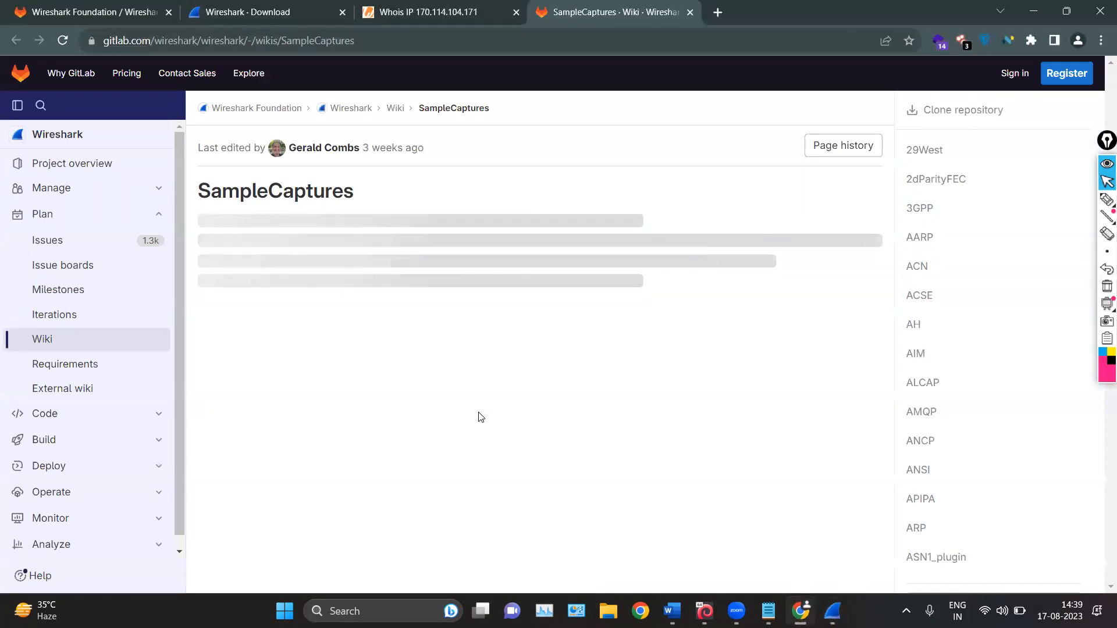
Examine the SampleCaptures wiki page, including its protocol index, instructions for adding capture files, other sources and downloadable captures
{"action": "double_click", "coordinate": [391, 189]}
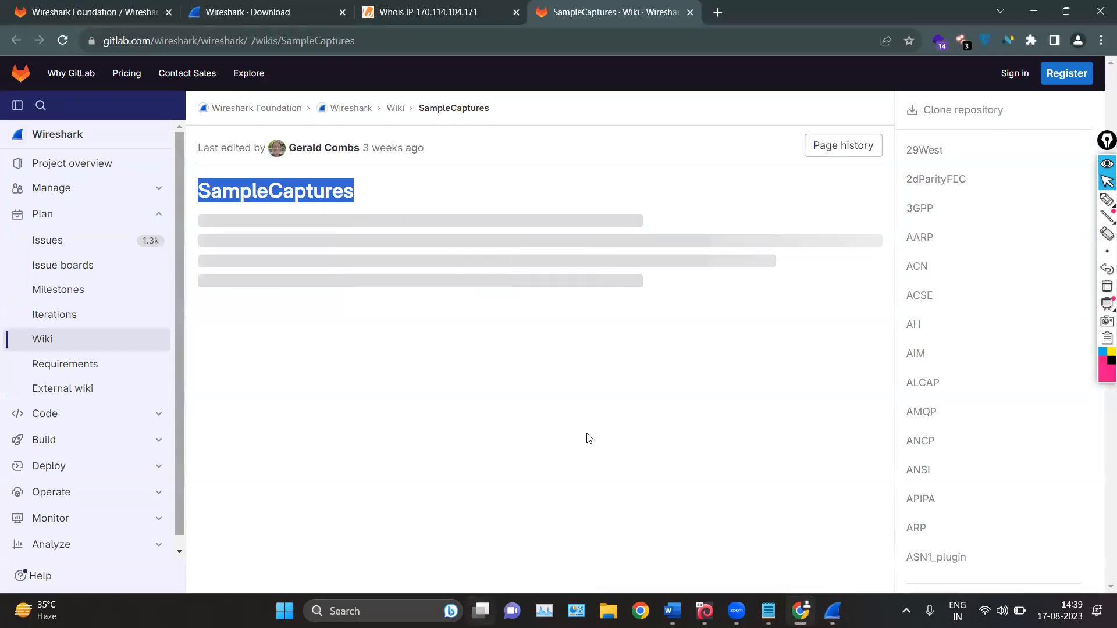
{"action": "scroll", "coordinate": [407, 395], "scroll_direction": "down", "scroll_amount": 15}
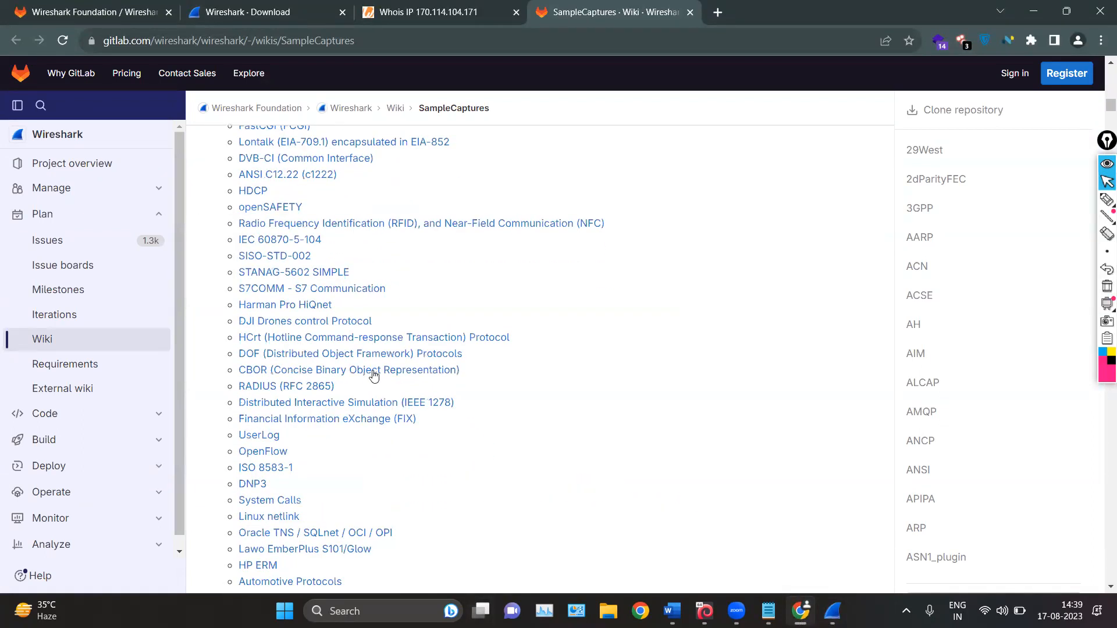
{"action": "scroll", "coordinate": [374, 373], "scroll_direction": "down", "scroll_amount": 10}
{"action": "scroll", "coordinate": [373, 370], "scroll_direction": "down", "scroll_amount": 10}
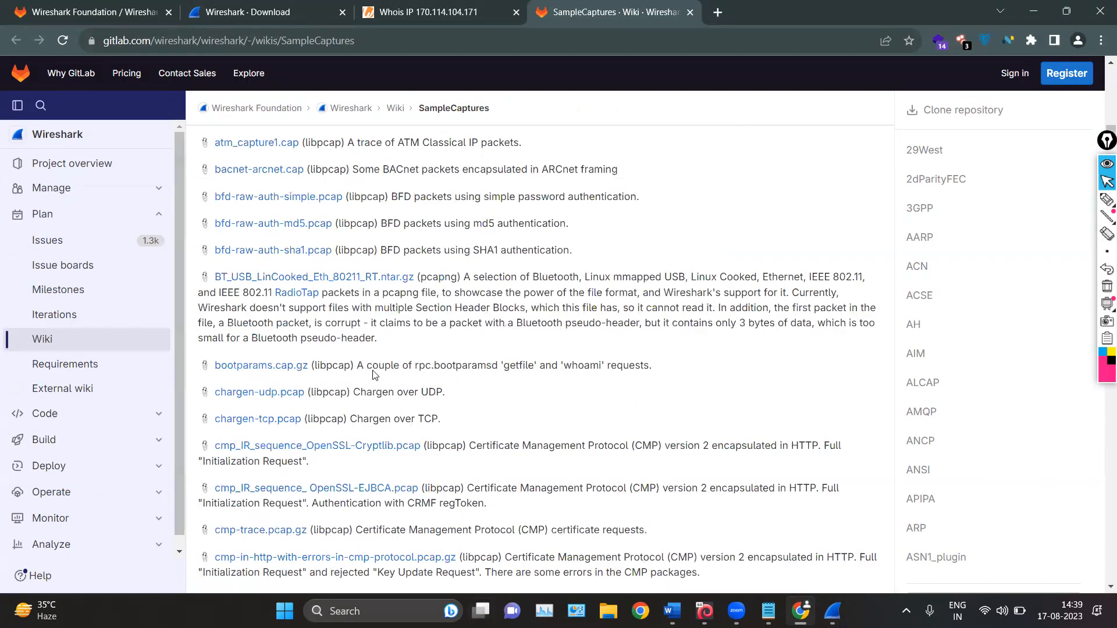
{"action": "scroll", "coordinate": [374, 373], "scroll_direction": "up", "scroll_amount": 1}
{"action": "scroll", "coordinate": [510, 271], "scroll_direction": "up", "scroll_amount": 20}
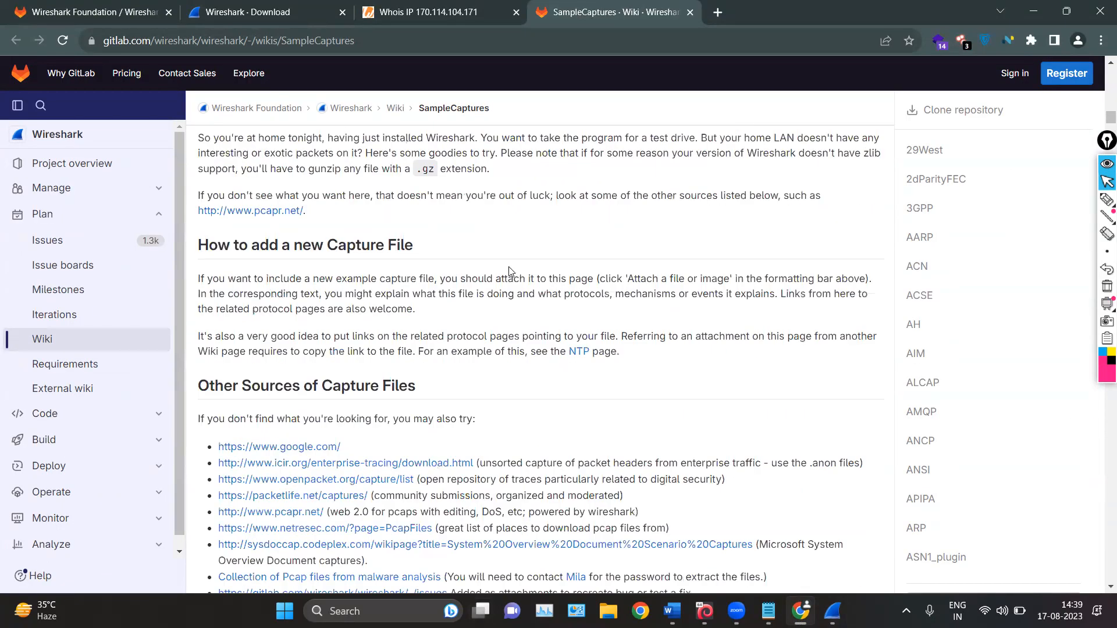
{"action": "scroll", "coordinate": [510, 271], "scroll_direction": "up", "scroll_amount": 9}
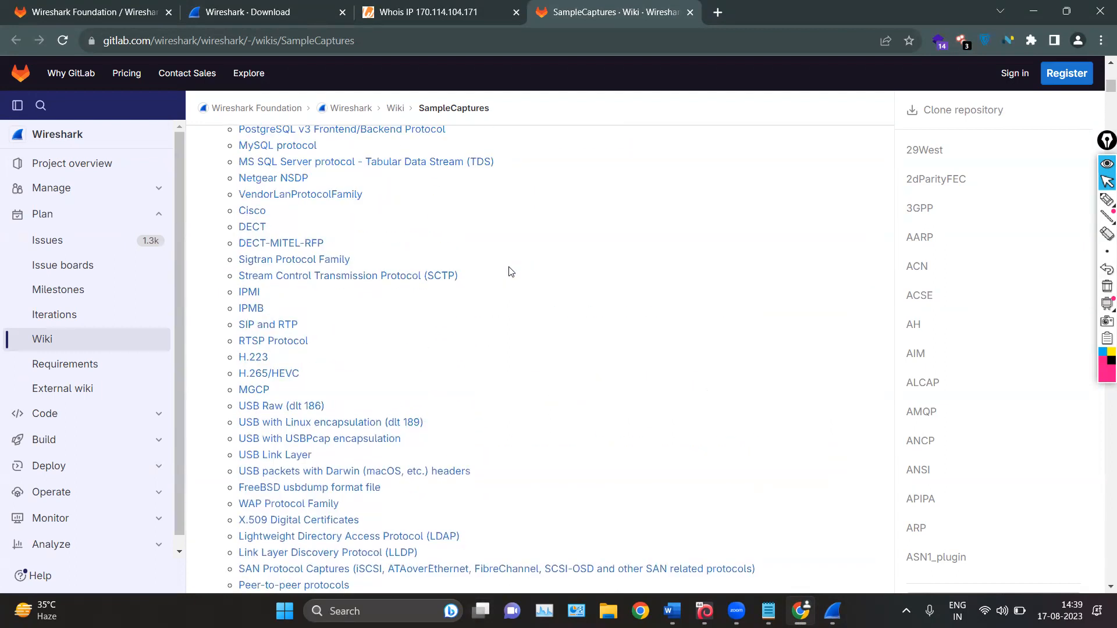
{"action": "scroll", "coordinate": [560, 262], "scroll_direction": "up", "scroll_amount": 10}
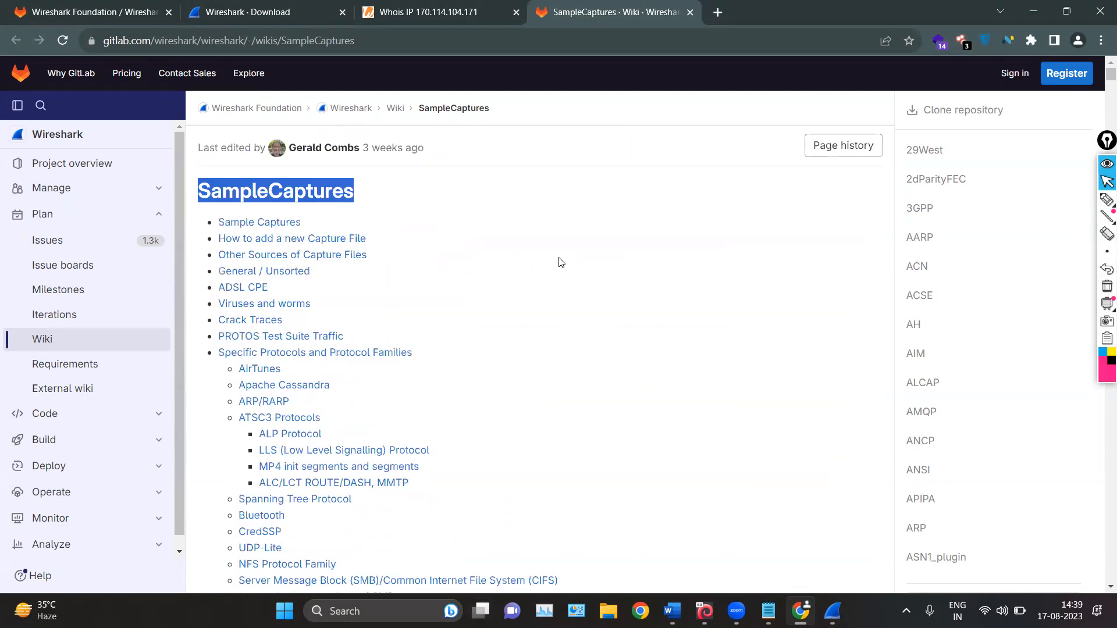
{"action": "left_click", "coordinate": [503, 214]}
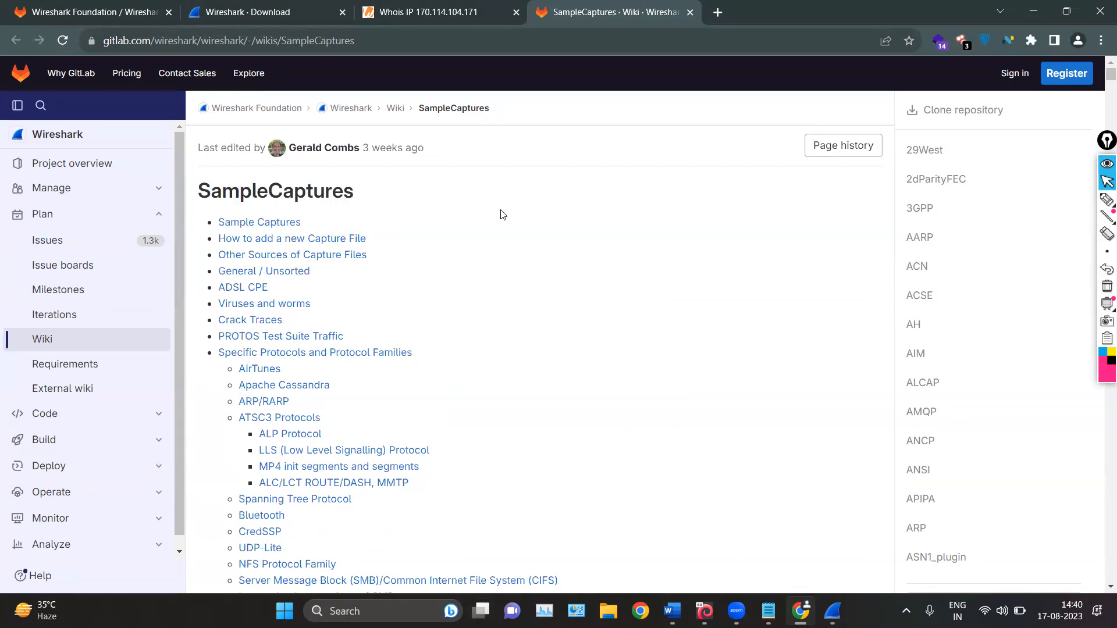
Switch to the Word notes and examine the main toolbar section, reading its icon table from Start through Zoom Out
{"action": "left_click", "coordinate": [1033, 11]}
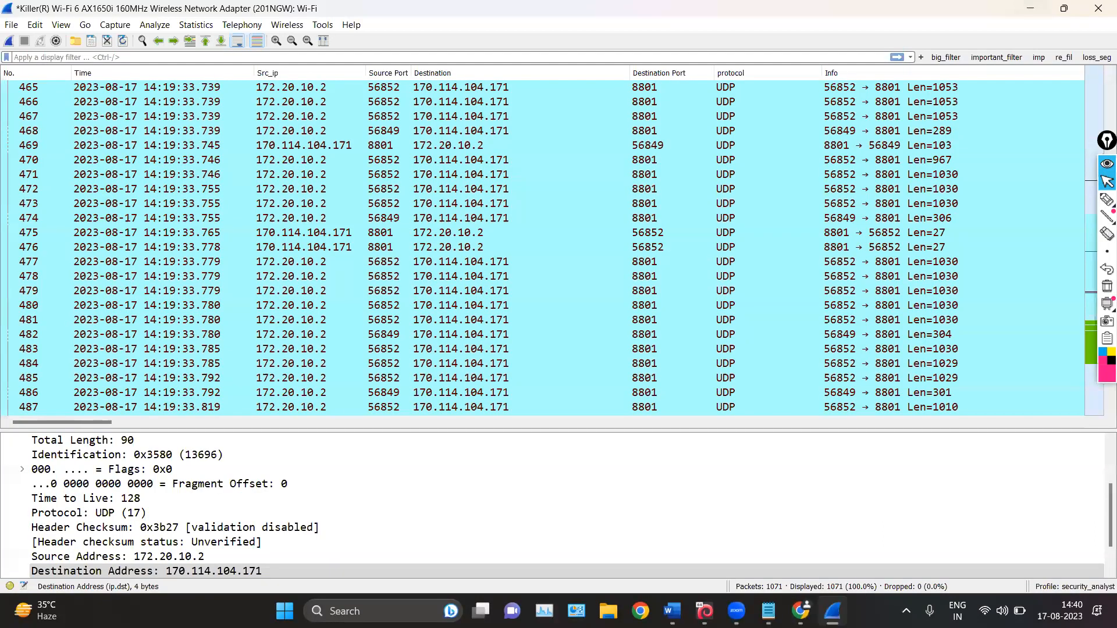
{"action": "left_click", "coordinate": [672, 611]}
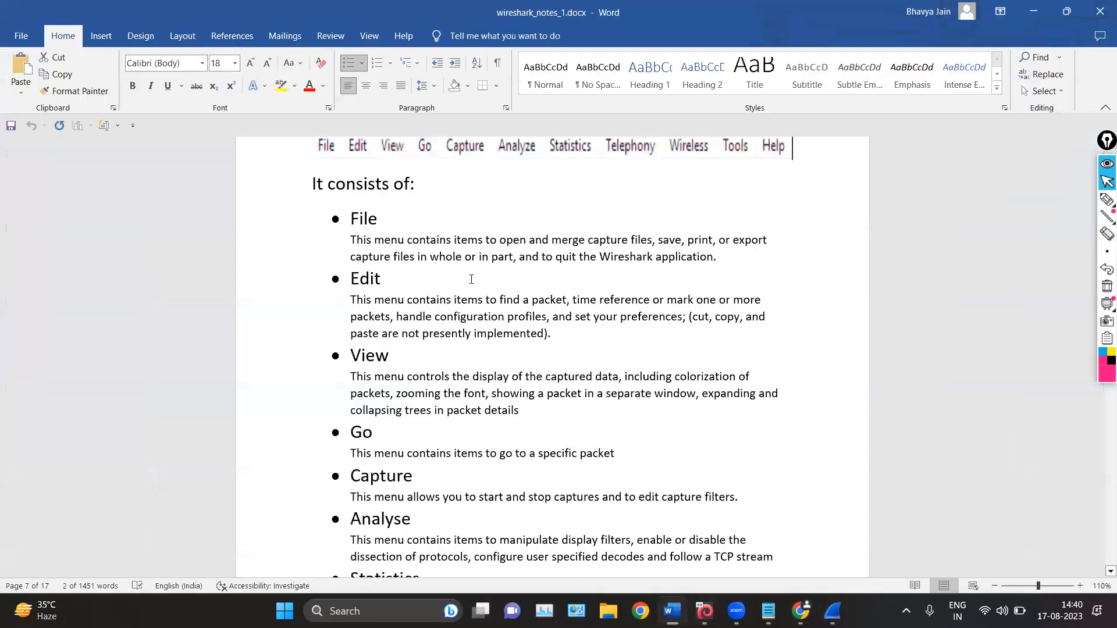
{"action": "scroll", "coordinate": [473, 280], "scroll_direction": "down", "scroll_amount": 10}
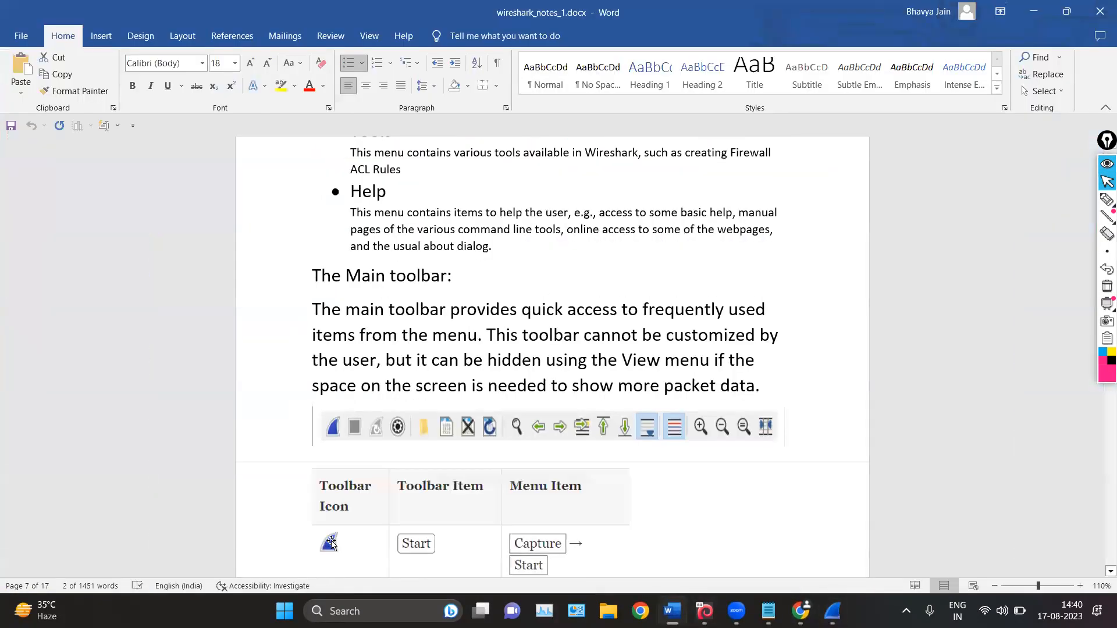
{"action": "scroll", "coordinate": [394, 416], "scroll_direction": "down", "scroll_amount": 6}
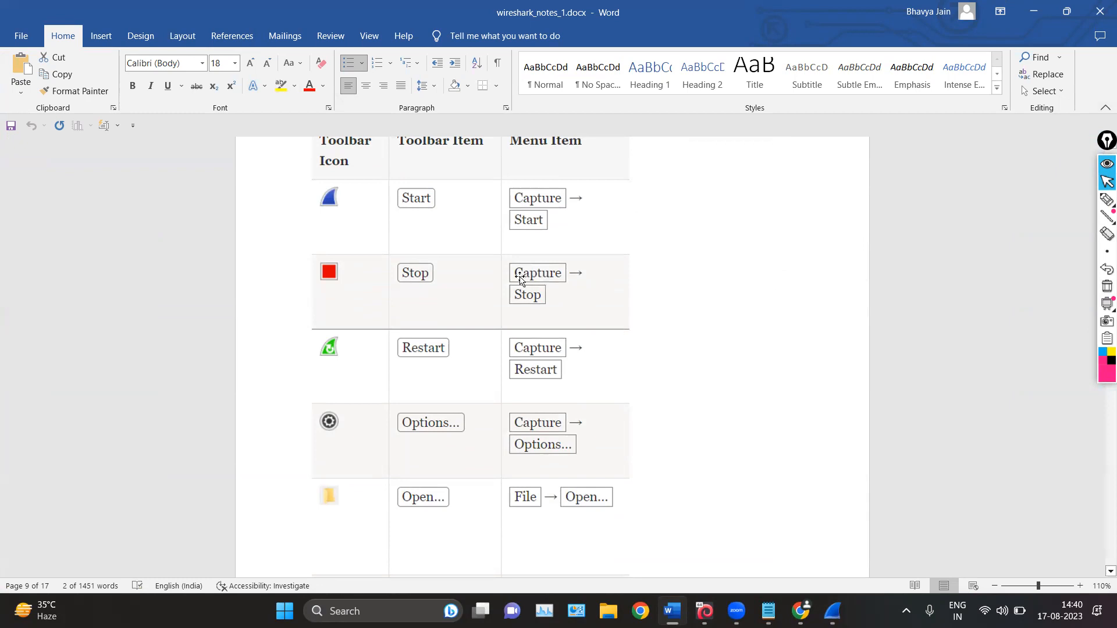
{"action": "scroll", "coordinate": [402, 336], "scroll_direction": "down", "scroll_amount": 3}
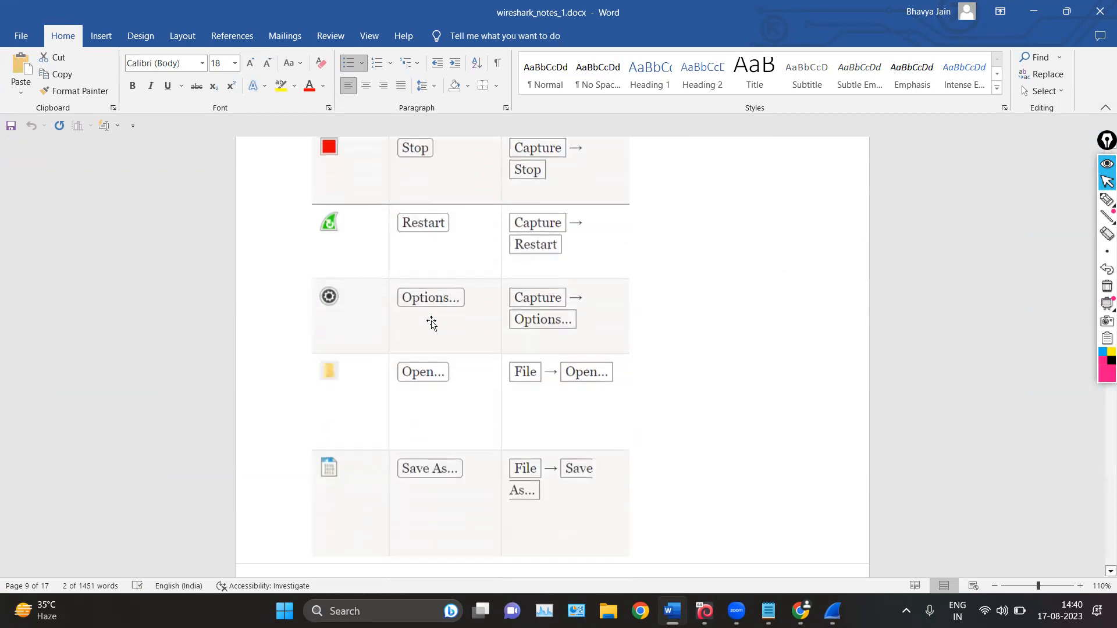
{"action": "scroll", "coordinate": [385, 308], "scroll_direction": "down", "scroll_amount": 3}
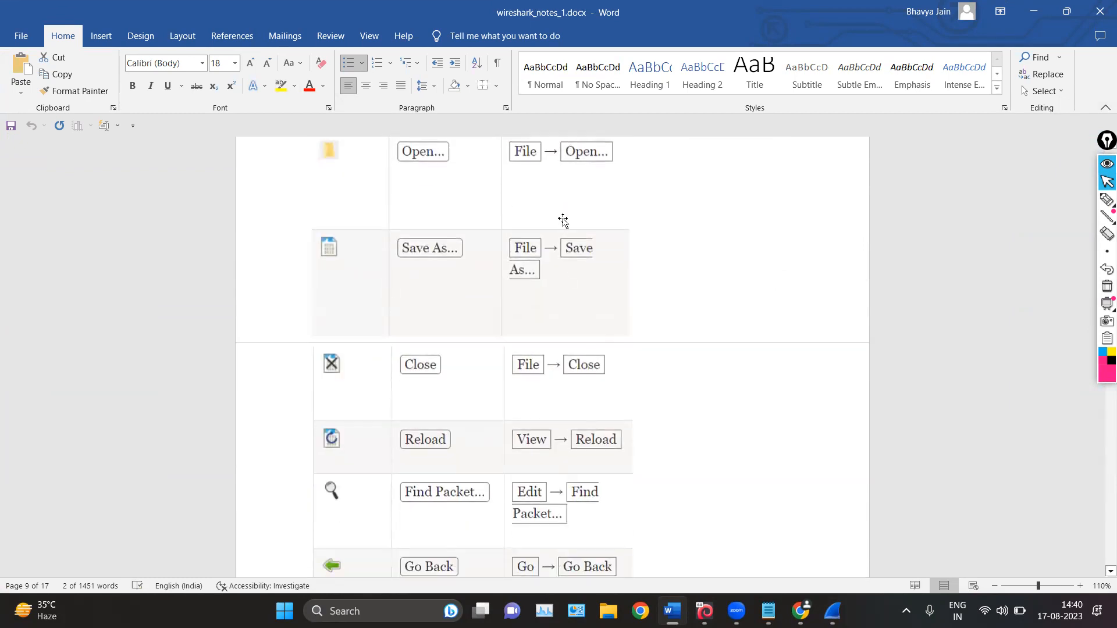
{"action": "scroll", "coordinate": [483, 390], "scroll_direction": "down", "scroll_amount": 3}
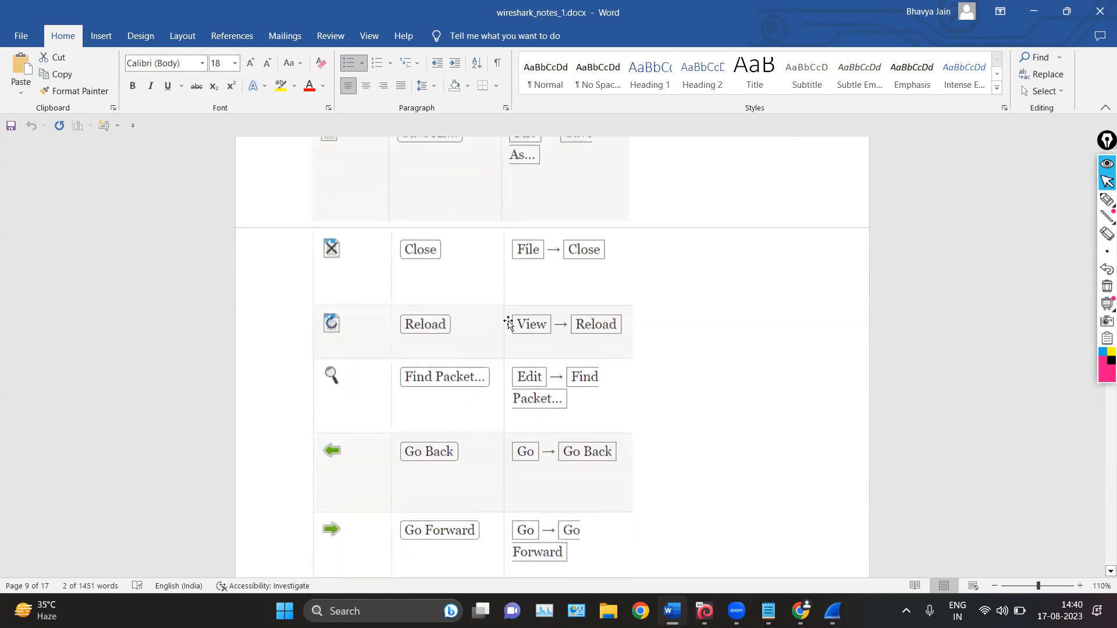
{"action": "scroll", "coordinate": [511, 368], "scroll_direction": "down", "scroll_amount": 3}
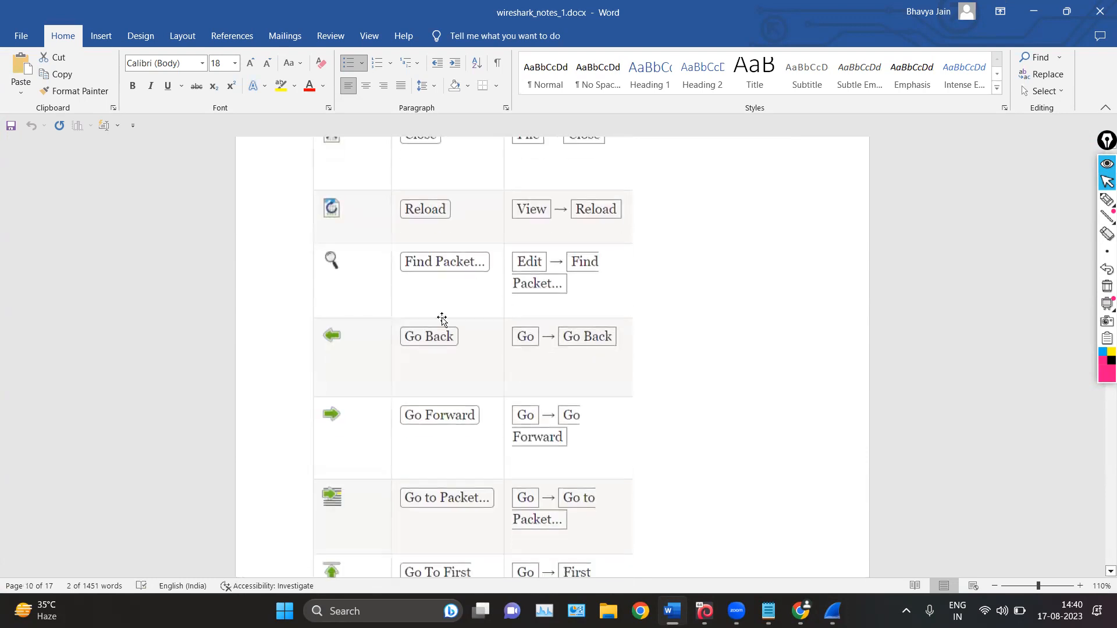
{"action": "scroll", "coordinate": [442, 318], "scroll_direction": "down", "scroll_amount": 1}
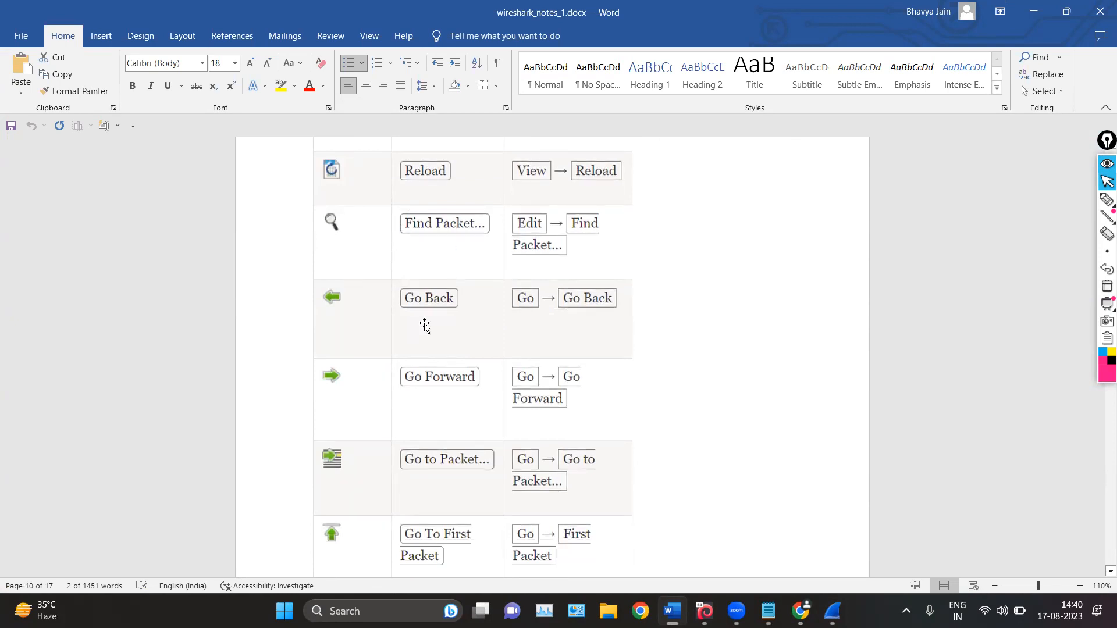
{"action": "scroll", "coordinate": [443, 220], "scroll_direction": "down", "scroll_amount": 2}
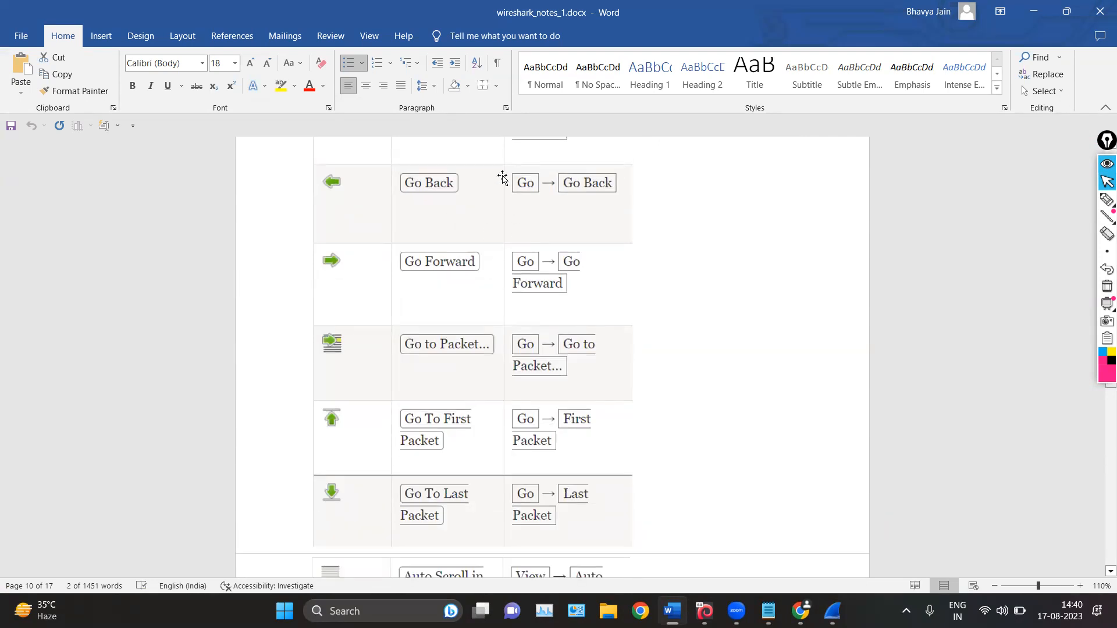
{"action": "scroll", "coordinate": [474, 308], "scroll_direction": "down", "scroll_amount": 1}
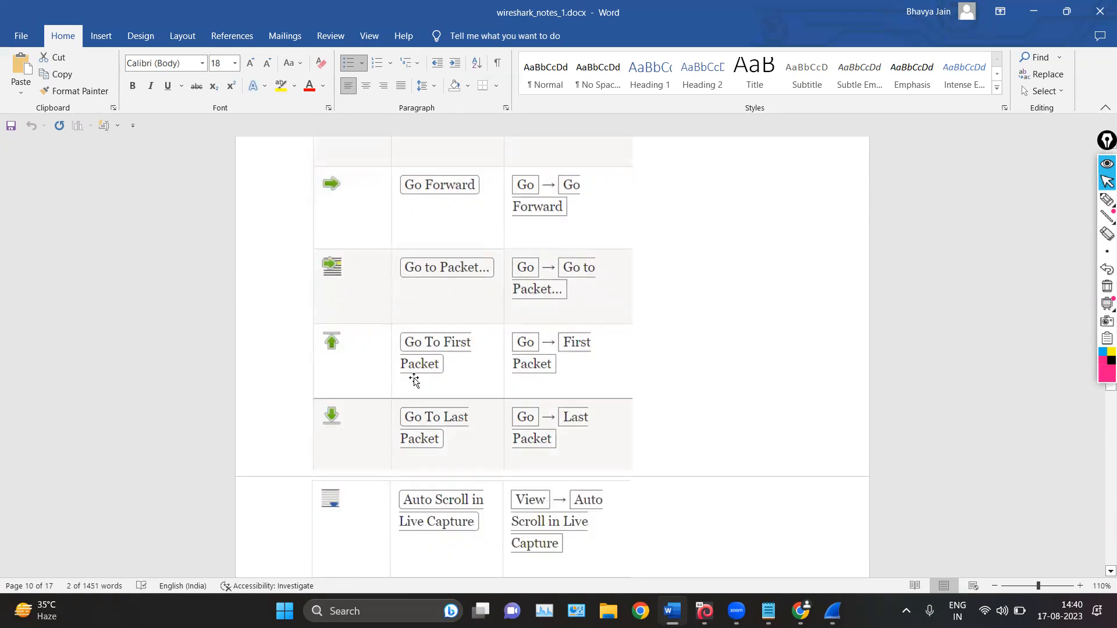
{"action": "scroll", "coordinate": [429, 429], "scroll_direction": "down", "scroll_amount": 2}
{"action": "scroll", "coordinate": [430, 300], "scroll_direction": "down", "scroll_amount": 3}
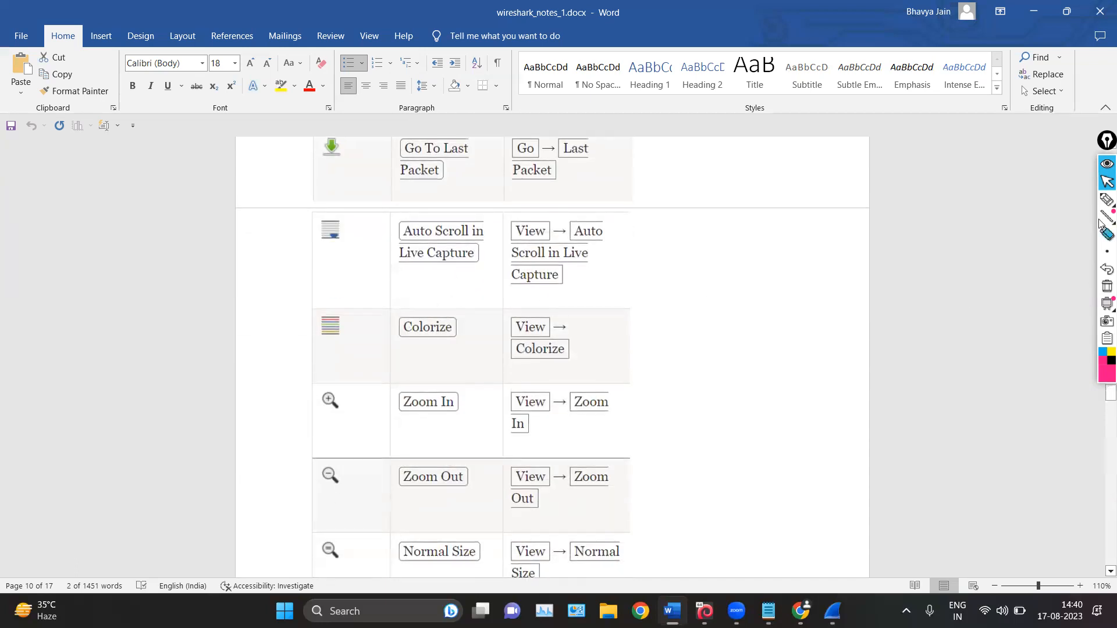
Circle the Auto Scroll in Live Capture icon in the notes table with the annotation pen, and clear the drawing
{"action": "left_click", "coordinate": [1107, 200]}
{"action": "mouse_move", "coordinate": [373, 217]}
{"action": "left_mouse_down"}
{"action": "mouse_move", "coordinate": [267, 271]}
{"action": "mouse_move", "coordinate": [373, 218]}
{"action": "left_mouse_up"}
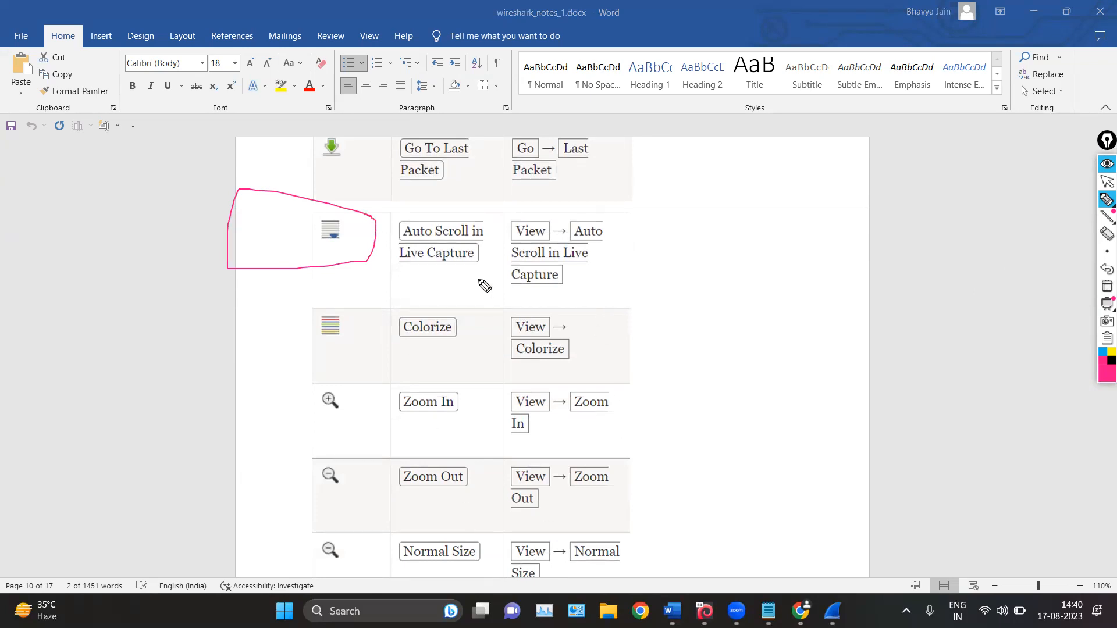
{"action": "mouse_move", "coordinate": [261, 231]}
{"action": "left_mouse_down"}
{"action": "mouse_move", "coordinate": [280, 227]}
{"action": "mouse_move", "coordinate": [263, 235]}
{"action": "left_mouse_up"}
{"action": "left_click", "coordinate": [1106, 286]}
{"action": "left_click", "coordinate": [1102, 184]}
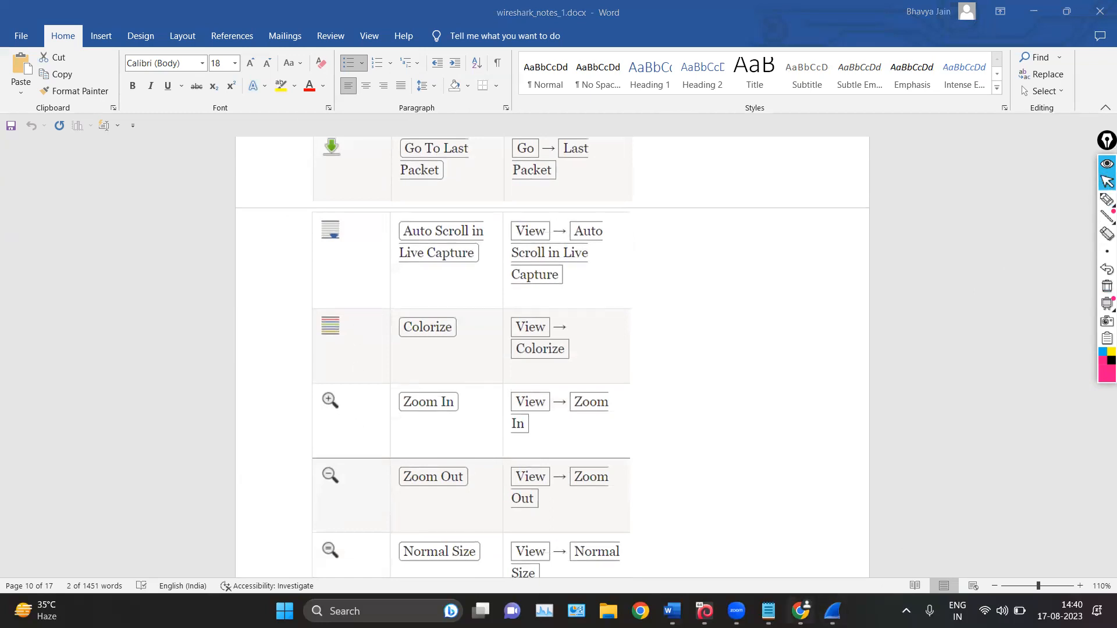
Switch to Wireshark, mark the auto scroll icon on its main toolbar with the annotation pen, and clear the marks
{"action": "left_click", "coordinate": [833, 611]}
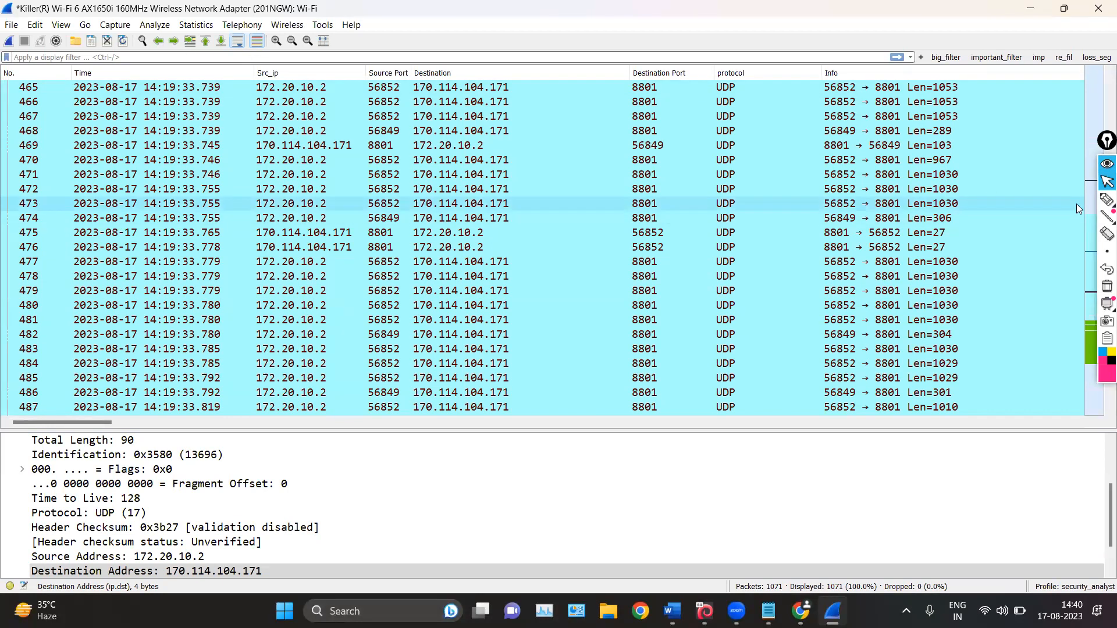
{"action": "left_click", "coordinate": [1104, 204]}
{"action": "mouse_move", "coordinate": [243, 18]}
{"action": "left_mouse_down"}
{"action": "mouse_move", "coordinate": [200, 51]}
{"action": "mouse_move", "coordinate": [249, 27]}
{"action": "left_mouse_up"}
{"action": "left_click_drag", "start_coordinate": [233, 75], "coordinate": [251, 72]}
{"action": "left_click", "coordinate": [1107, 286]}
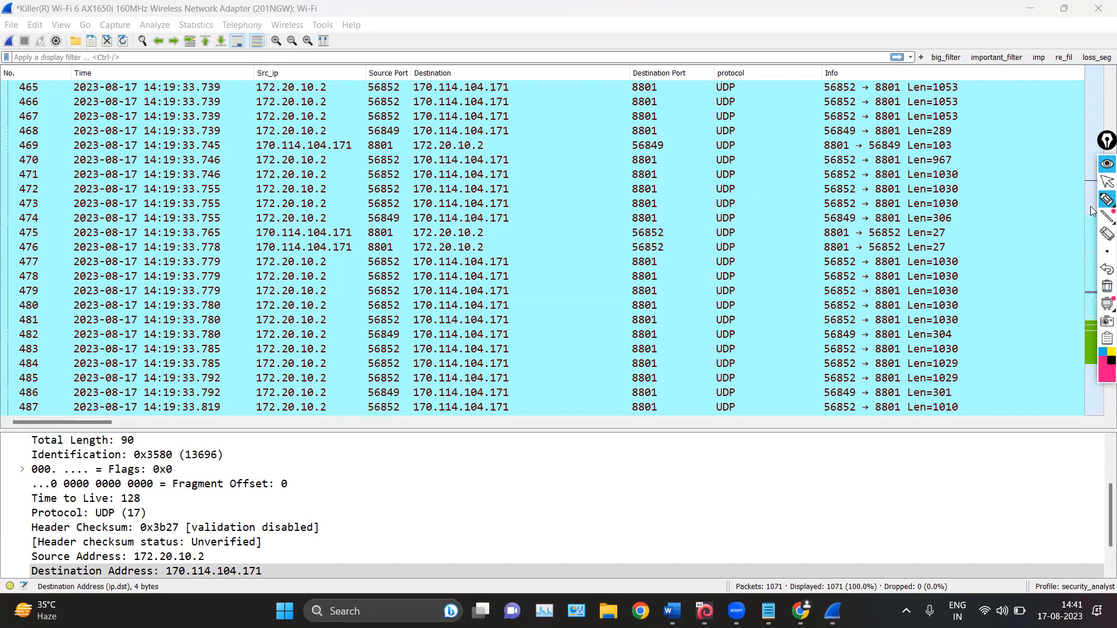
{"action": "left_click", "coordinate": [1104, 183]}
Start a new Wi-Fi capture without saving the existing packets, and re-enable automatic scrolling after browsing the live packet list
{"action": "left_click", "coordinate": [8, 43]}
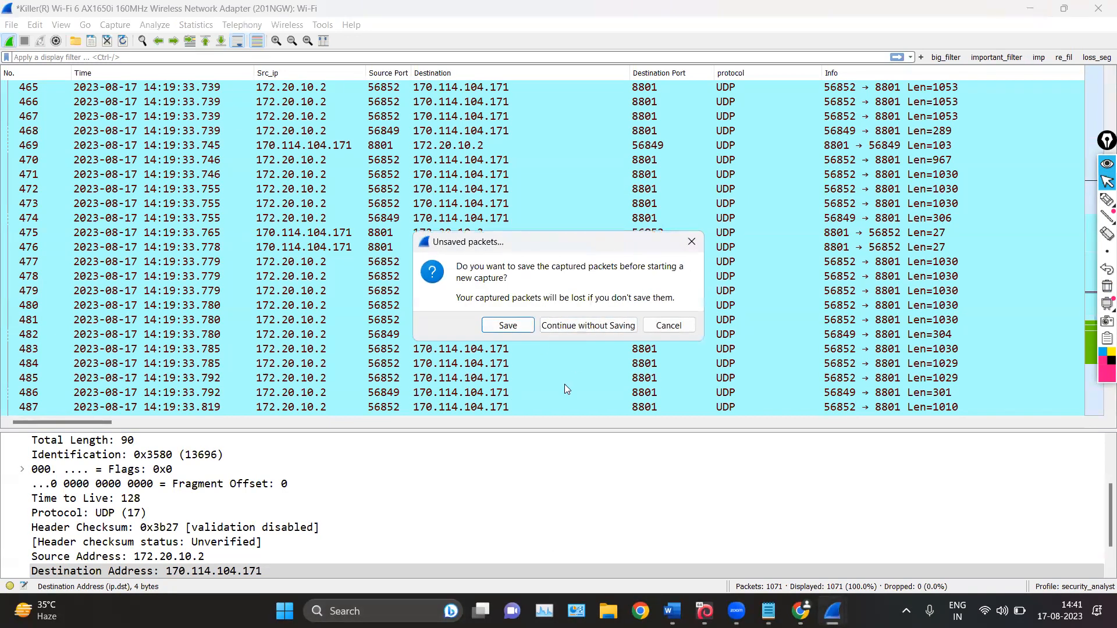
{"action": "left_click", "coordinate": [577, 324]}
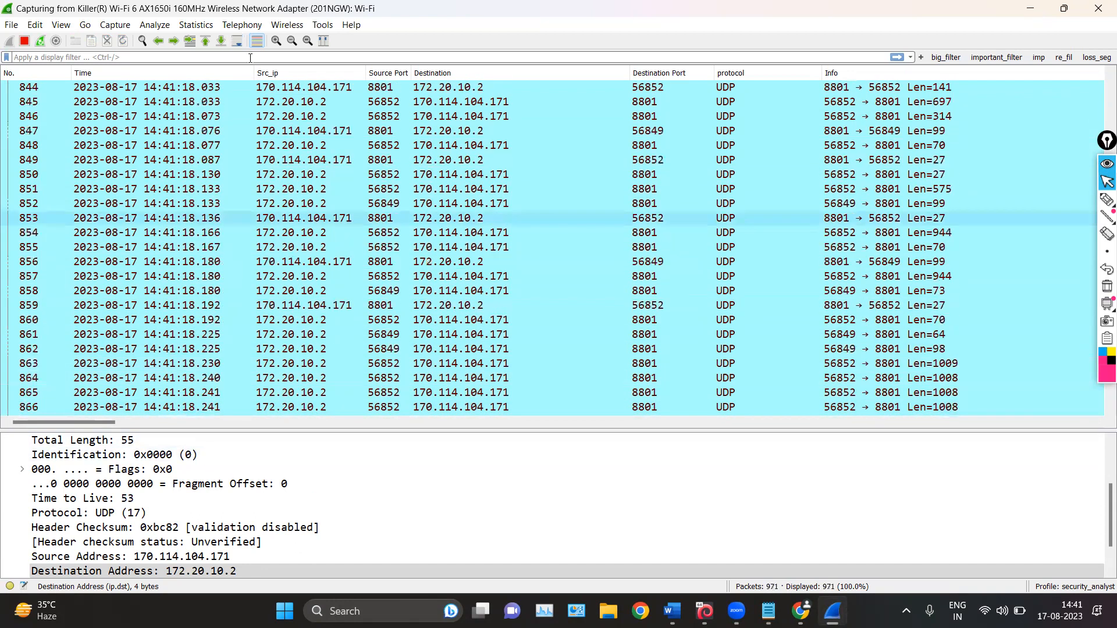
{"action": "scroll", "coordinate": [343, 131], "scroll_direction": "up", "scroll_amount": 9}
{"action": "scroll", "coordinate": [349, 180], "scroll_direction": "down", "scroll_amount": 17}
{"action": "scroll", "coordinate": [347, 186], "scroll_direction": "up", "scroll_amount": 8}
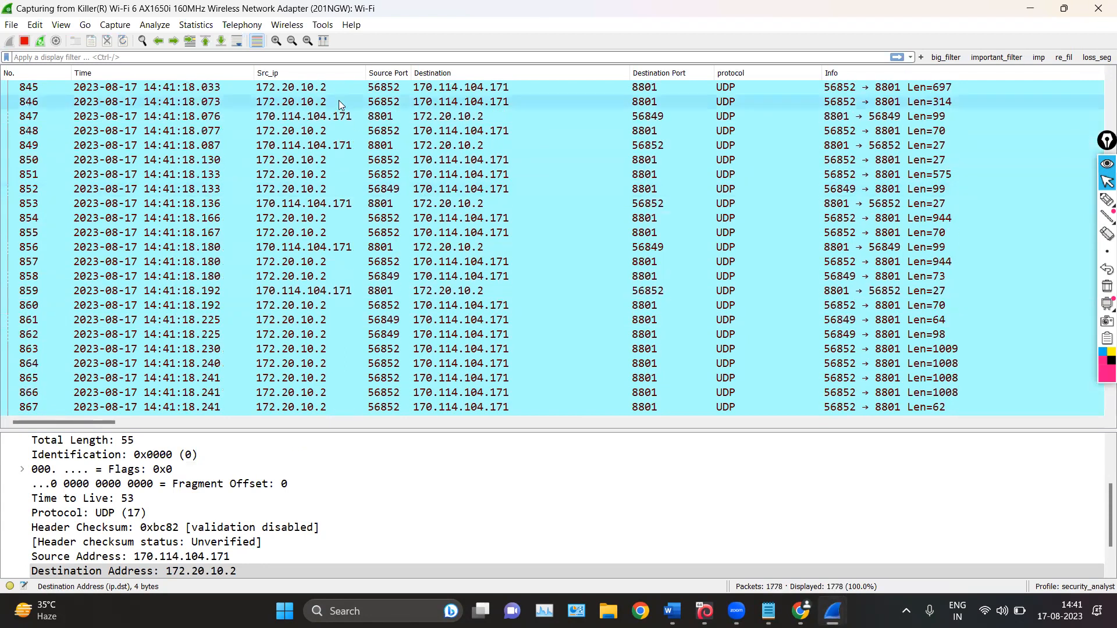
{"action": "left_click", "coordinate": [237, 41]}
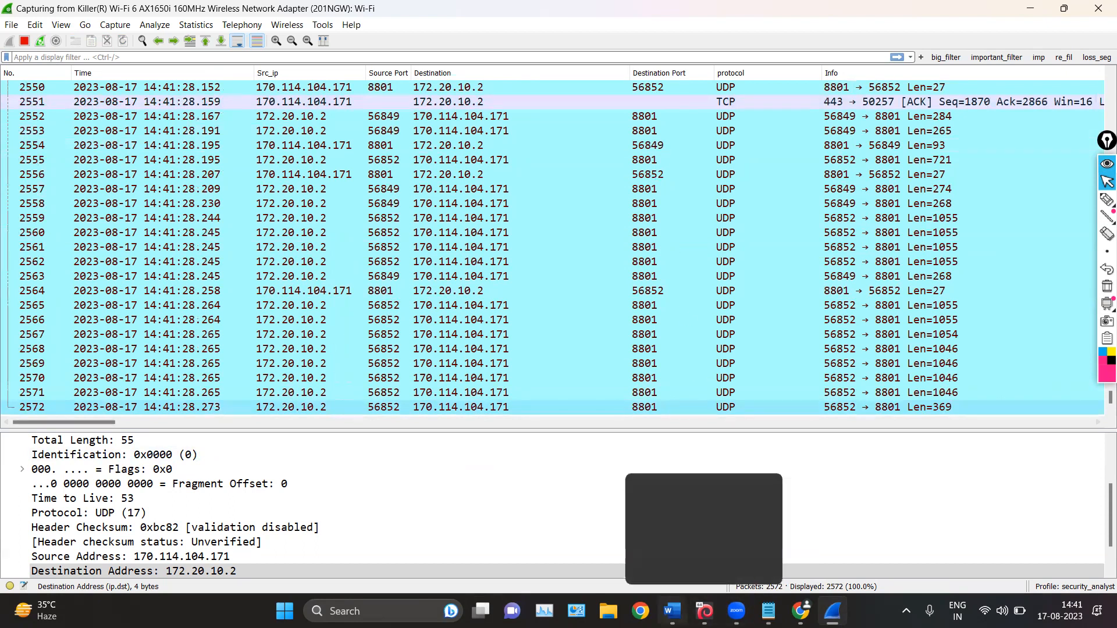
Switch to the Word notes and read the Colorize, zoom, Normal Size and Resize Columns rows, then return to Wireshark
{"action": "left_click", "coordinate": [672, 611]}
{"action": "scroll", "coordinate": [609, 361], "scroll_direction": "down", "scroll_amount": 1}
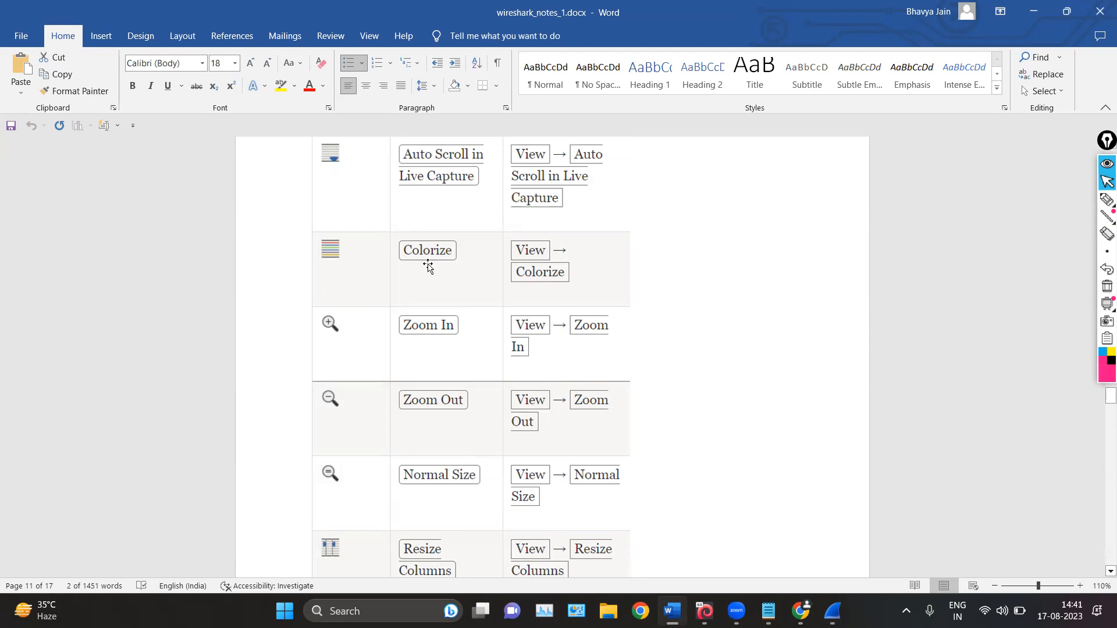
{"action": "scroll", "coordinate": [444, 199], "scroll_direction": "down", "scroll_amount": 2}
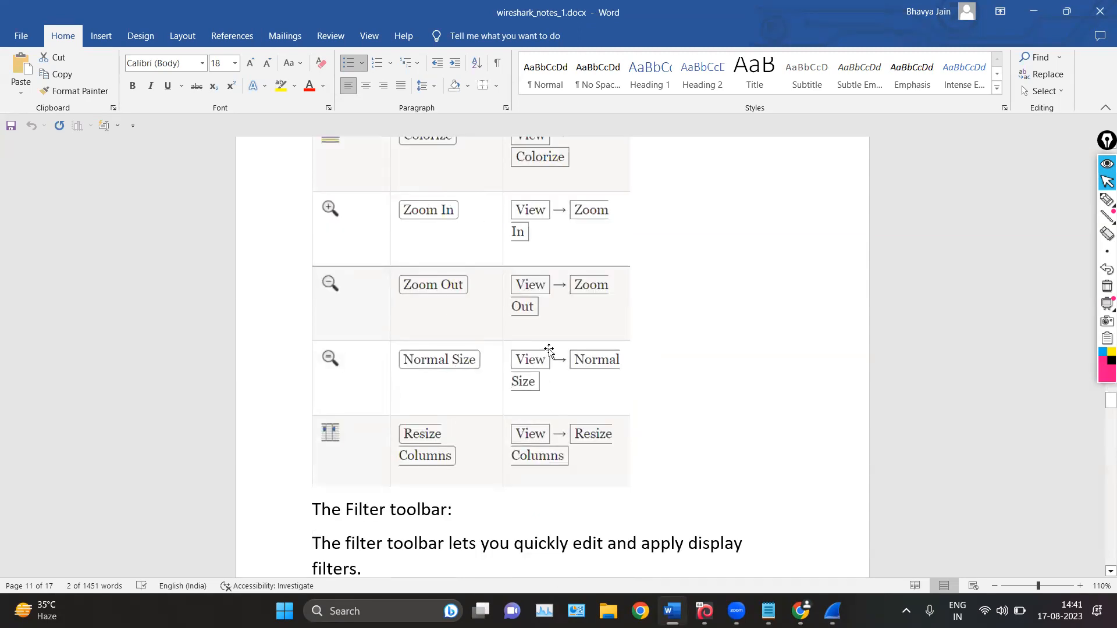
{"action": "scroll", "coordinate": [430, 453], "scroll_direction": "down", "scroll_amount": 1}
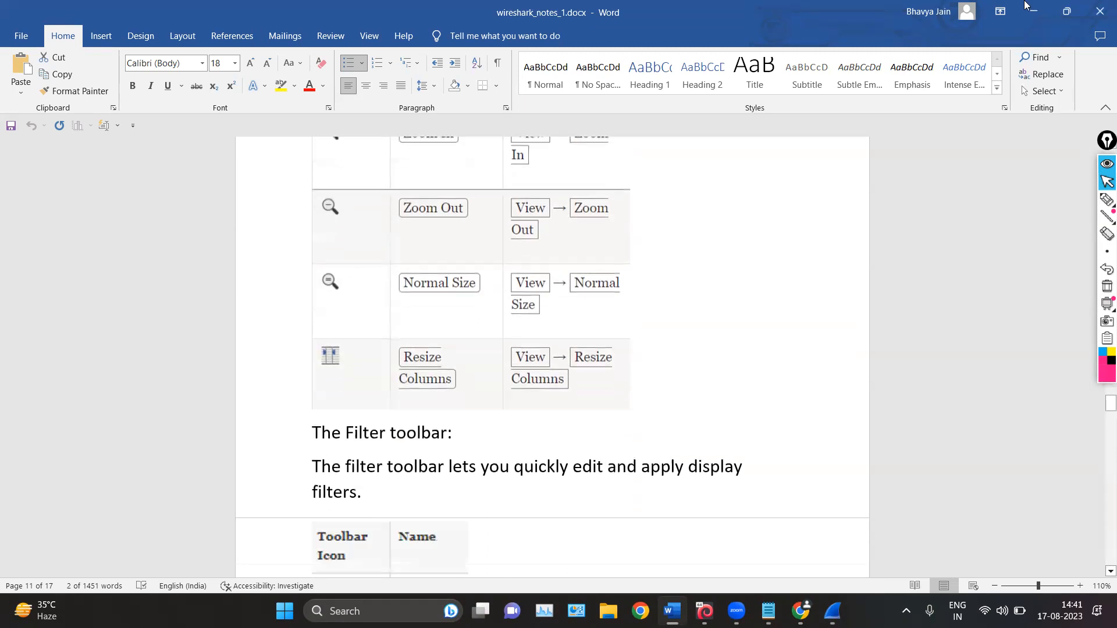
{"action": "left_click", "coordinate": [1046, 5]}
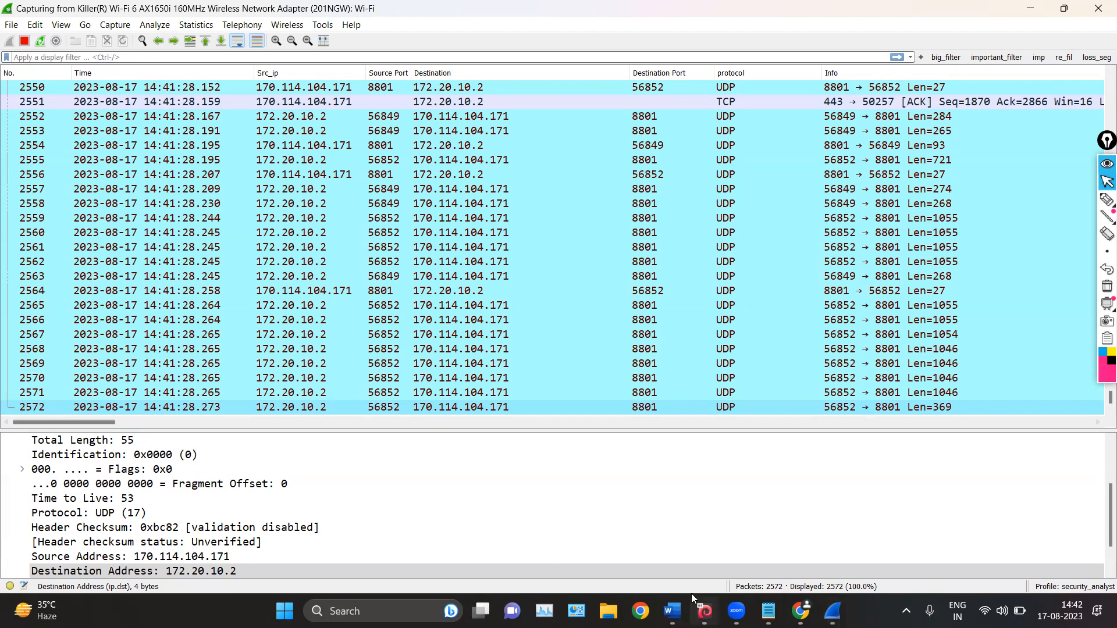
Switch to the Kali Linux virtual machine in VirtualBox and log in with the username and account password
{"action": "left_click", "coordinate": [704, 611]}
{"action": "type", "text": "k"}
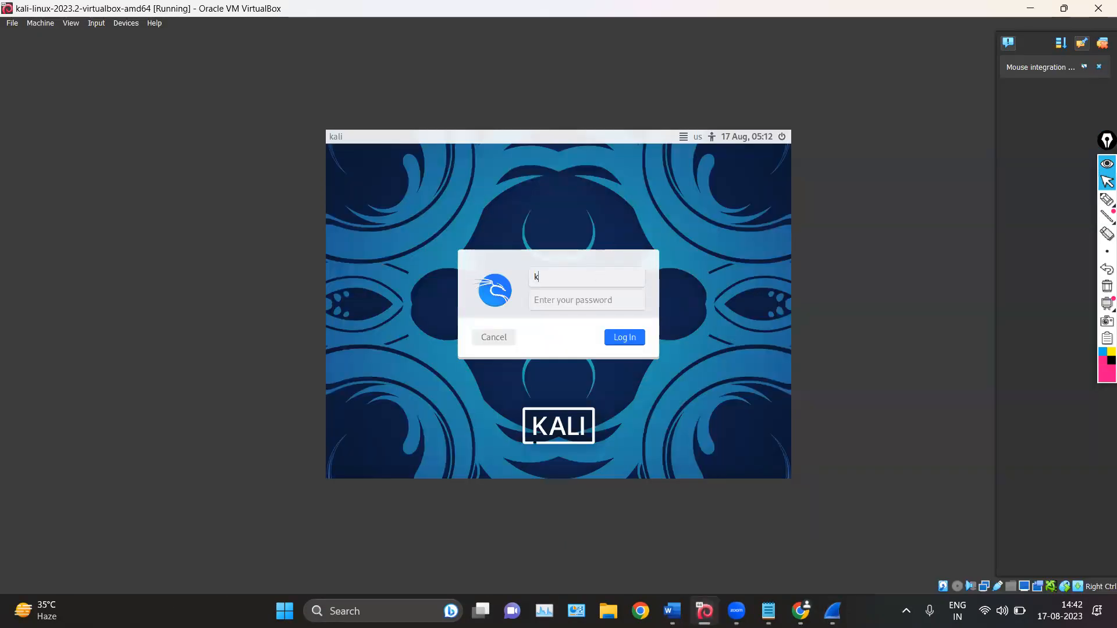
{"action": "key", "text": "Tab"}
{"action": "key", "text": "Return"}
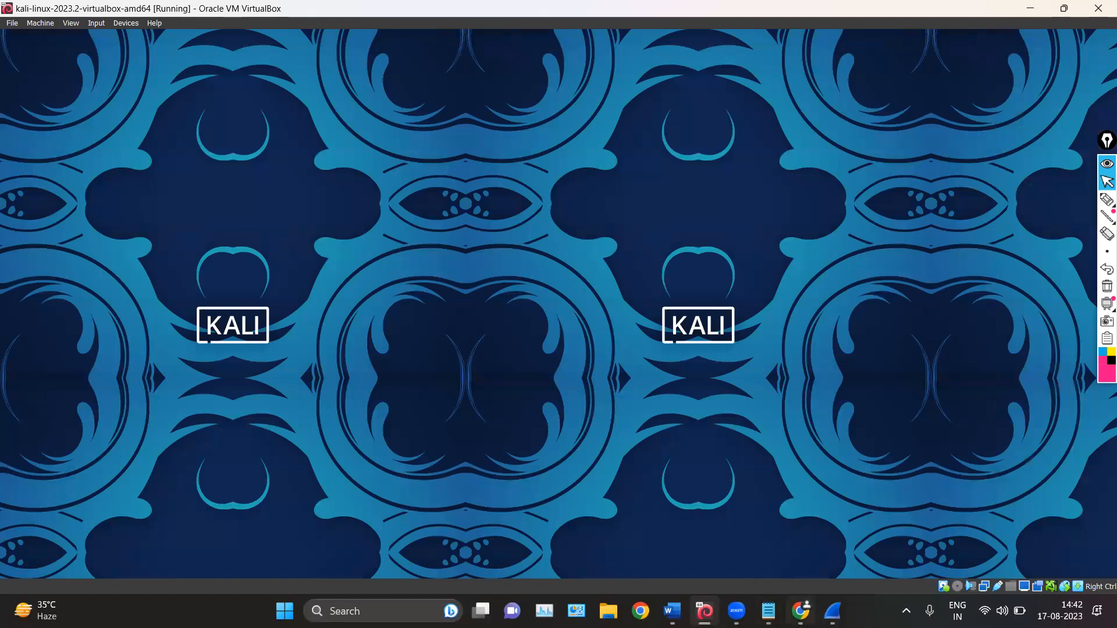
Force the unresponsive Wireshark program to close and cancel the problem report to Microsoft
{"action": "mouse_move", "coordinate": [835, 611]}
{"action": "left_click", "coordinate": [846, 503]}
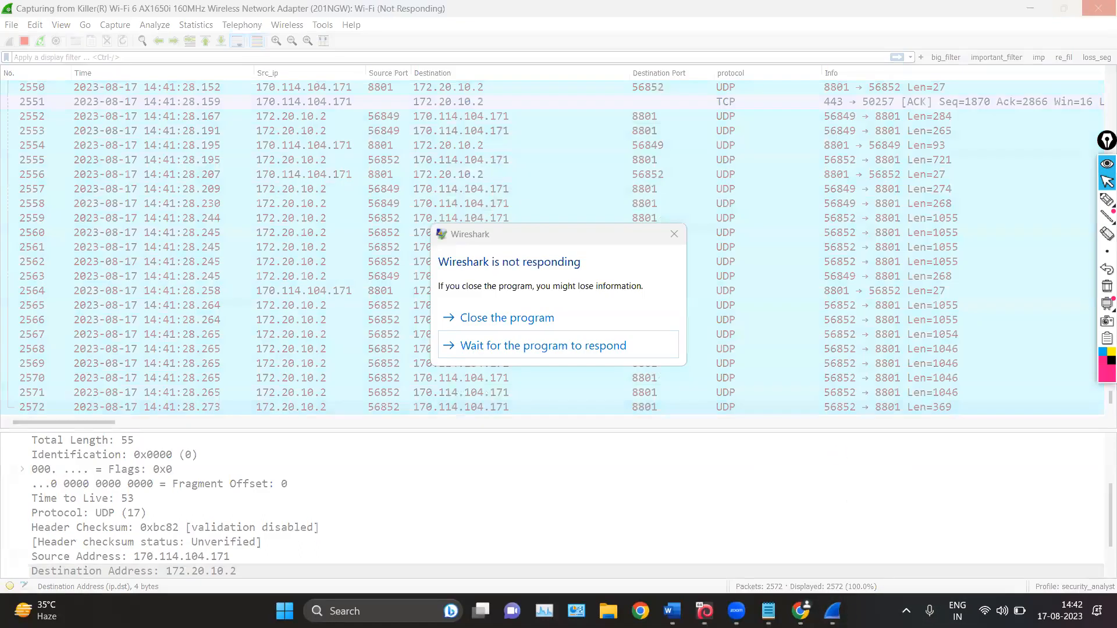
{"action": "left_click", "coordinate": [531, 317]}
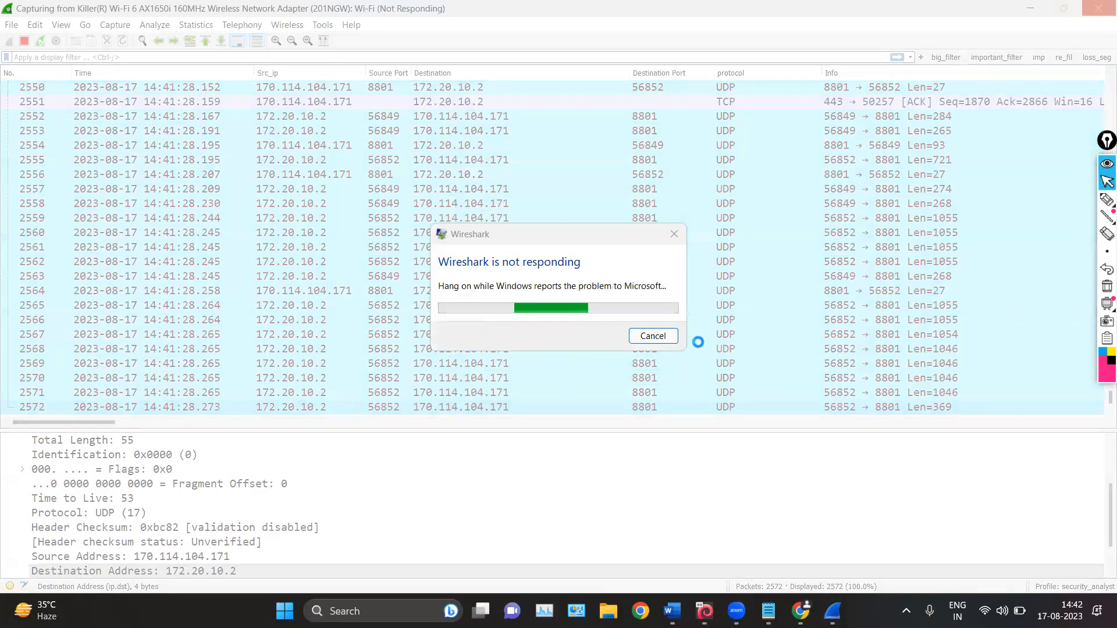
{"action": "left_click", "coordinate": [662, 334]}
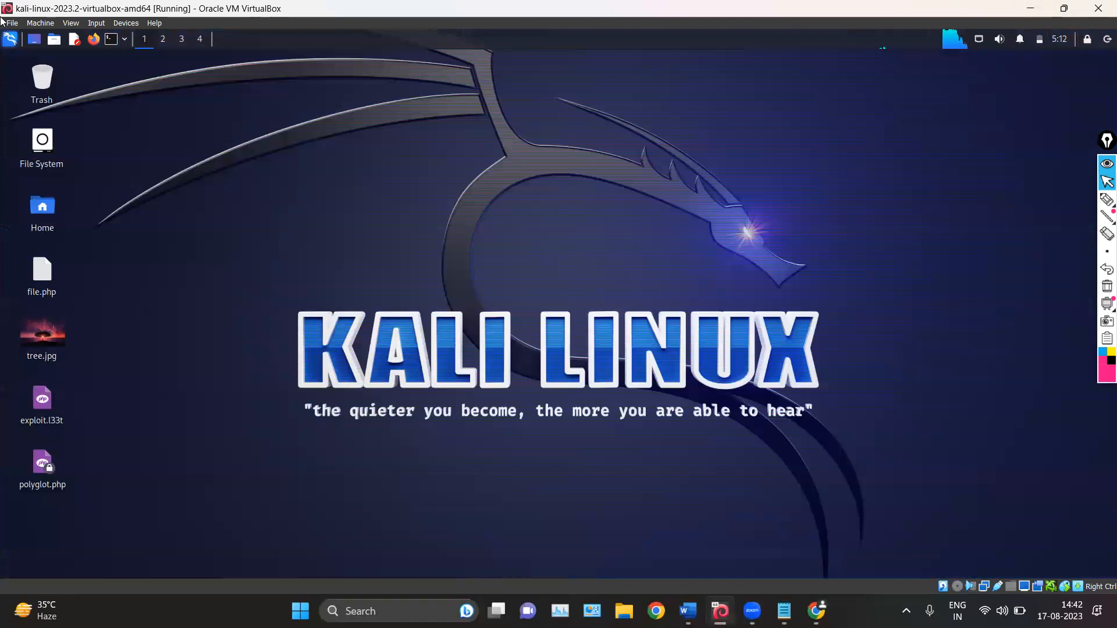
Minimize the virtual machine, relaunch Wireshark from the desktop, and record a short capture on the Wi-Fi interface
{"action": "left_click", "coordinate": [1025, 7]}
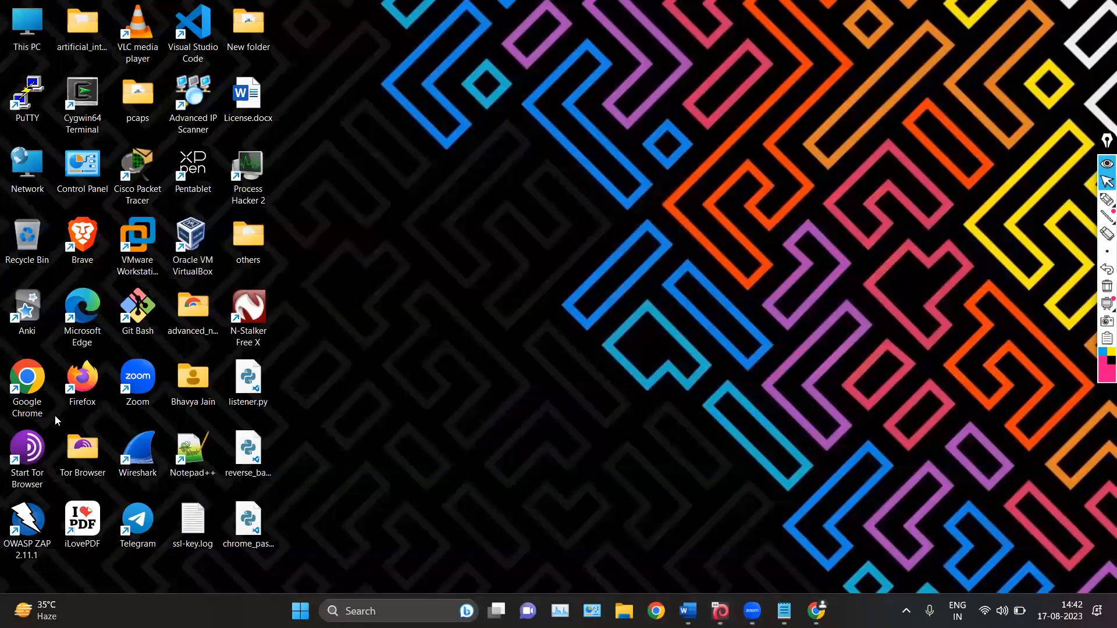
{"action": "left_click", "coordinate": [138, 462]}
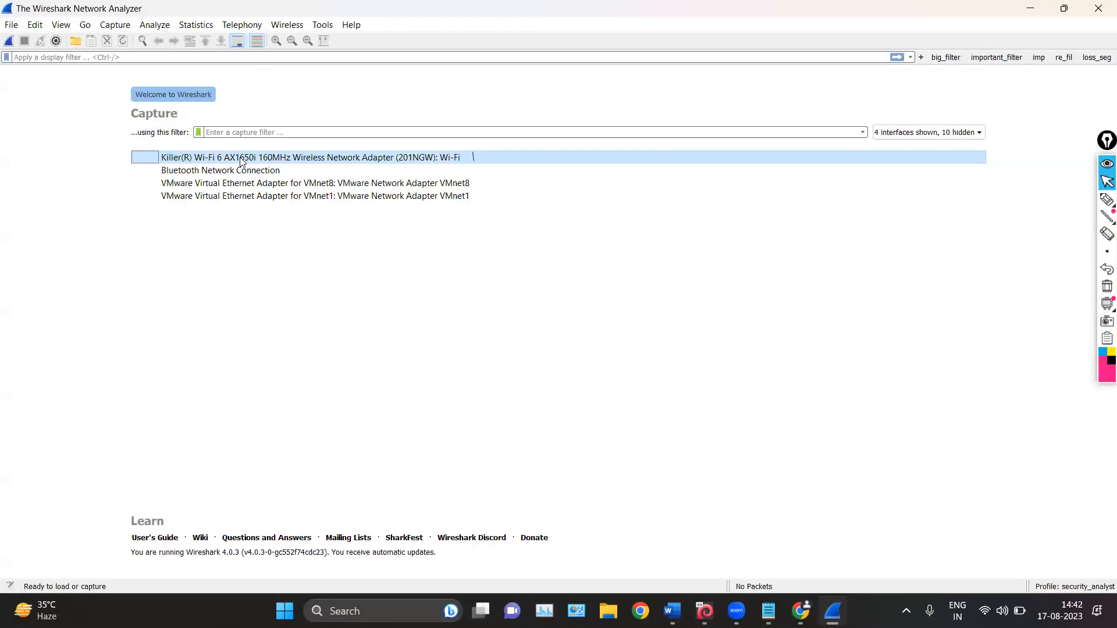
{"action": "double_click", "coordinate": [241, 157]}
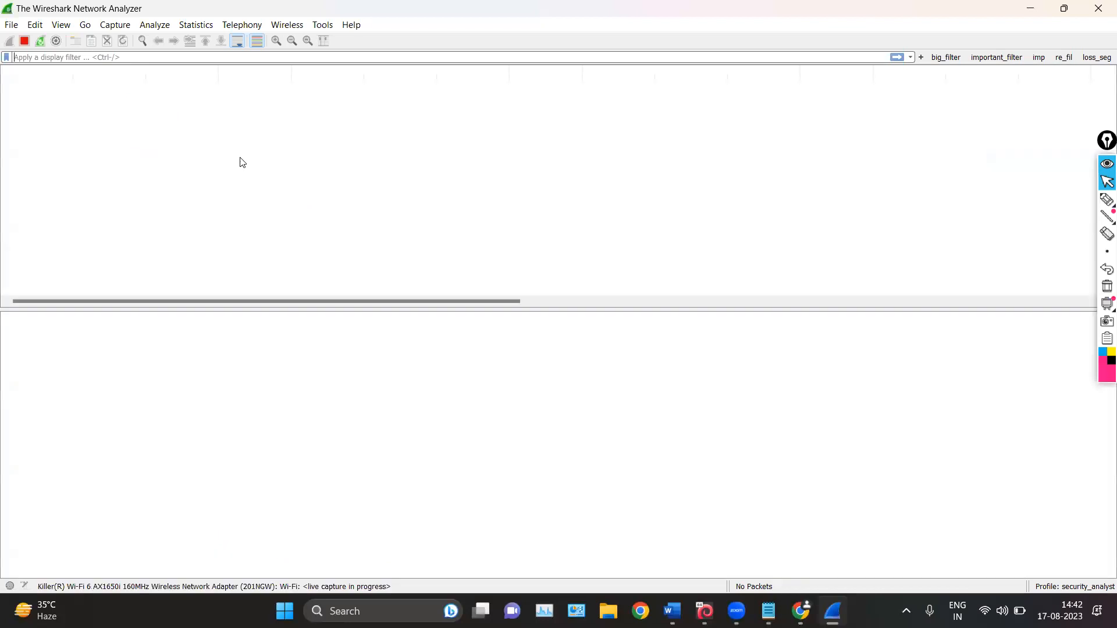
{"action": "left_click", "coordinate": [25, 42]}
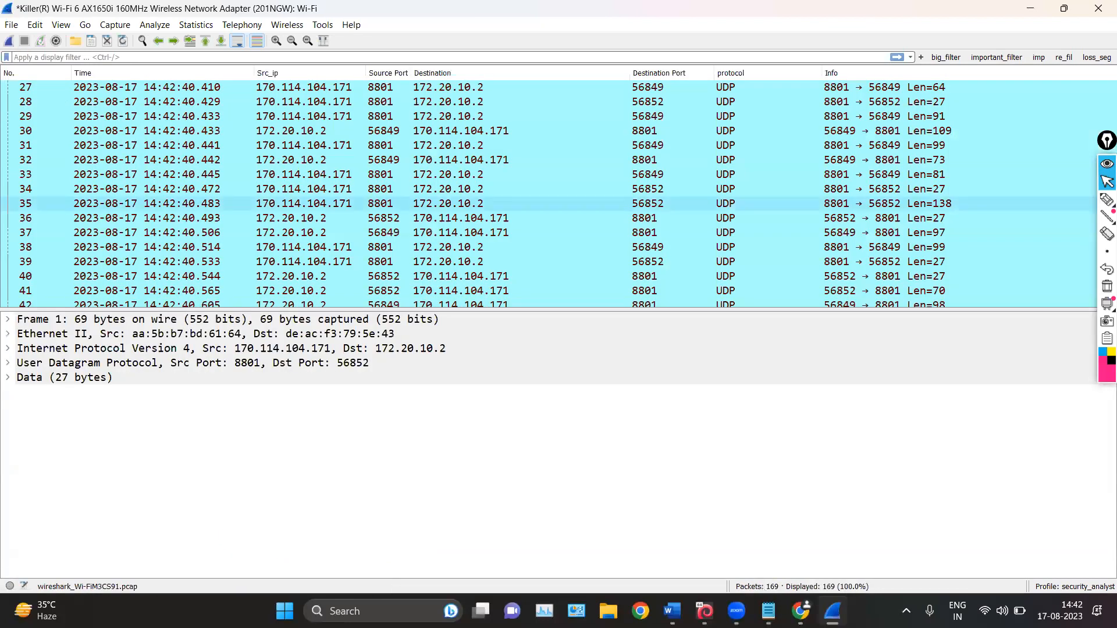
Enlarge the packet text three zoom levels, reduce it again, and resize the packet list columns to fit their contents
{"action": "left_click", "coordinate": [275, 41]}
{"action": "left_click", "coordinate": [275, 41]}
{"action": "left_click", "coordinate": [276, 41]}
{"action": "left_click", "coordinate": [290, 42]}
{"action": "left_click", "coordinate": [290, 42]}
{"action": "left_click", "coordinate": [291, 42]}
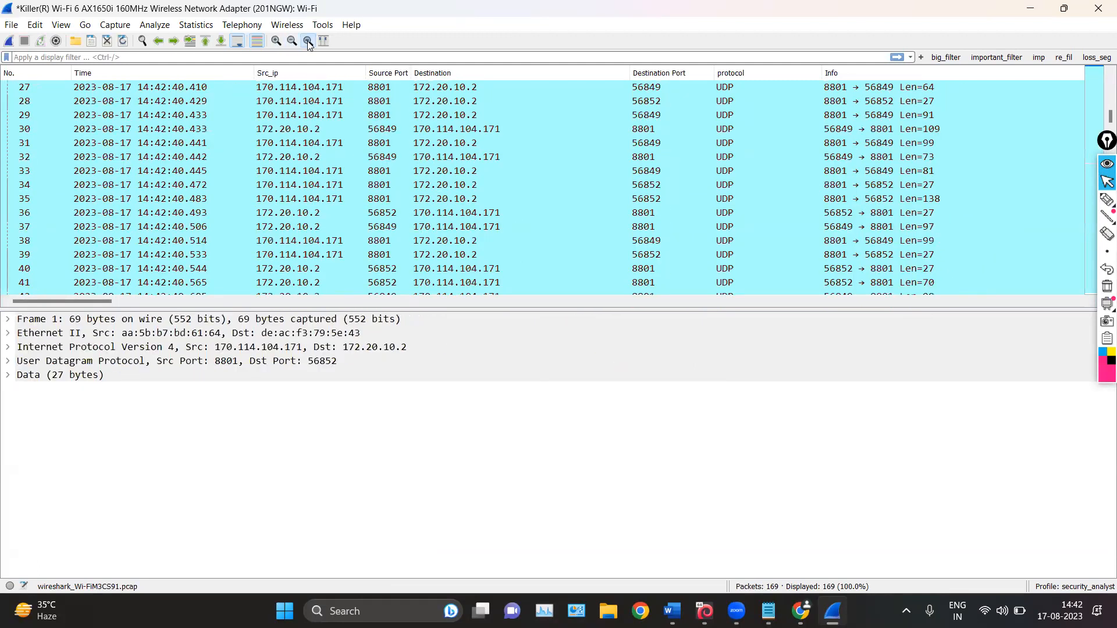
{"action": "left_click", "coordinate": [320, 42]}
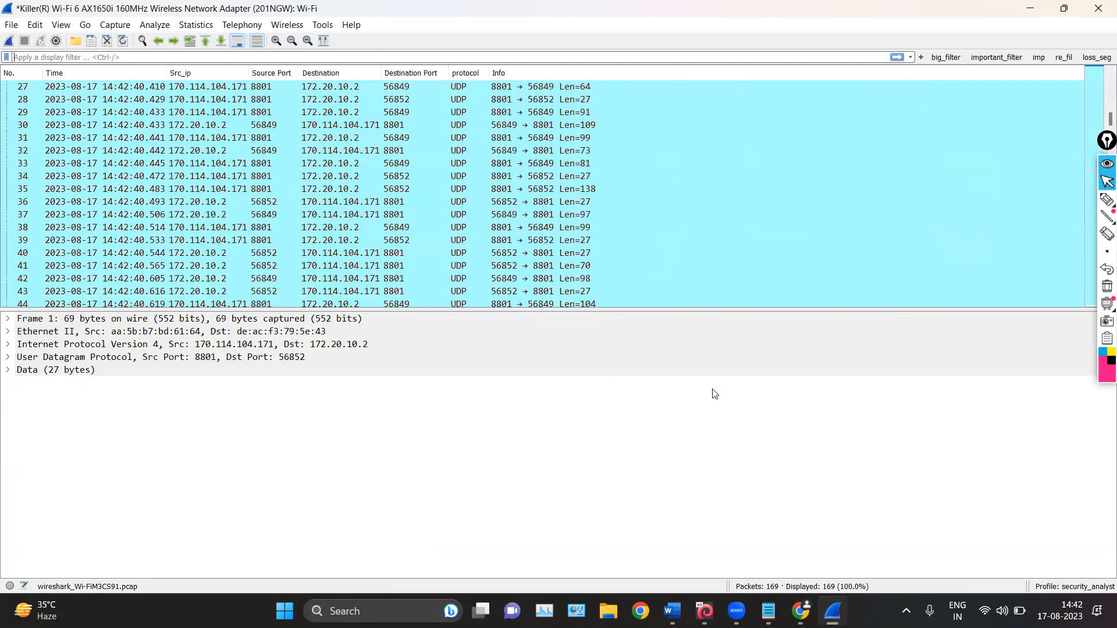
Enlarge the packet list pane and widen its Time and Src_ip columns
{"action": "left_click_drag", "start_coordinate": [519, 306], "coordinate": [527, 476]}
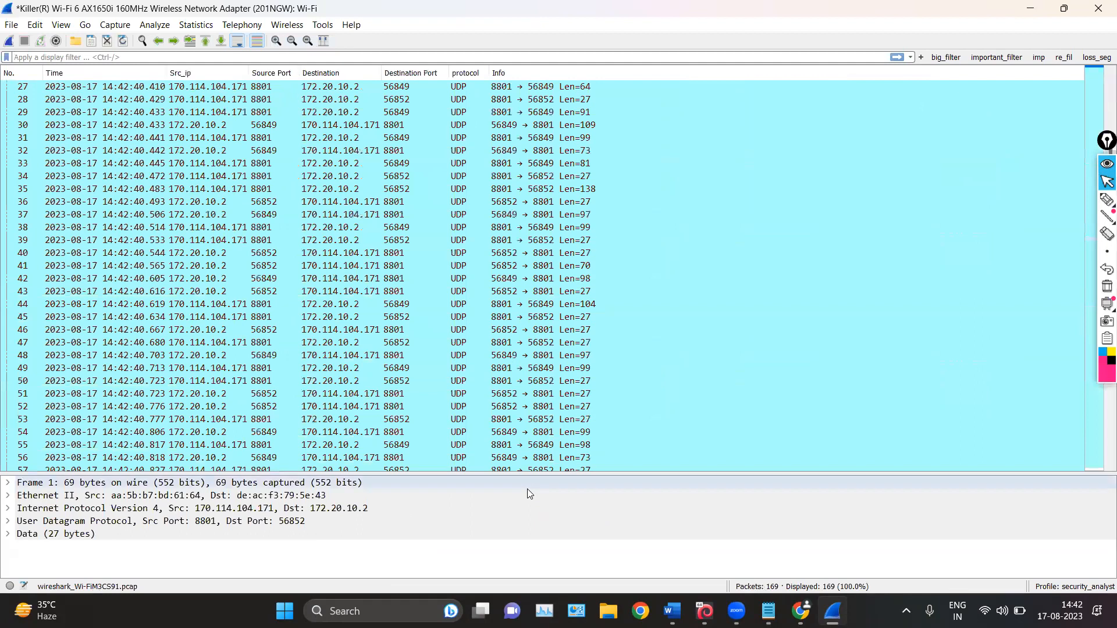
{"action": "left_click_drag", "start_coordinate": [168, 73], "coordinate": [204, 76]}
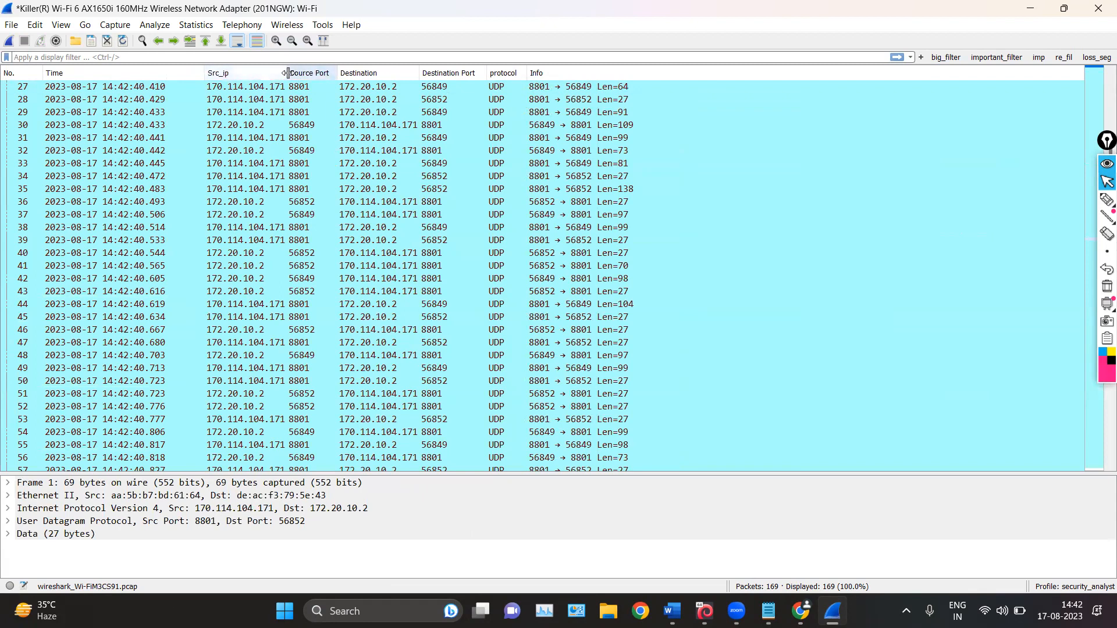
{"action": "left_click_drag", "start_coordinate": [287, 73], "coordinate": [415, 74]}
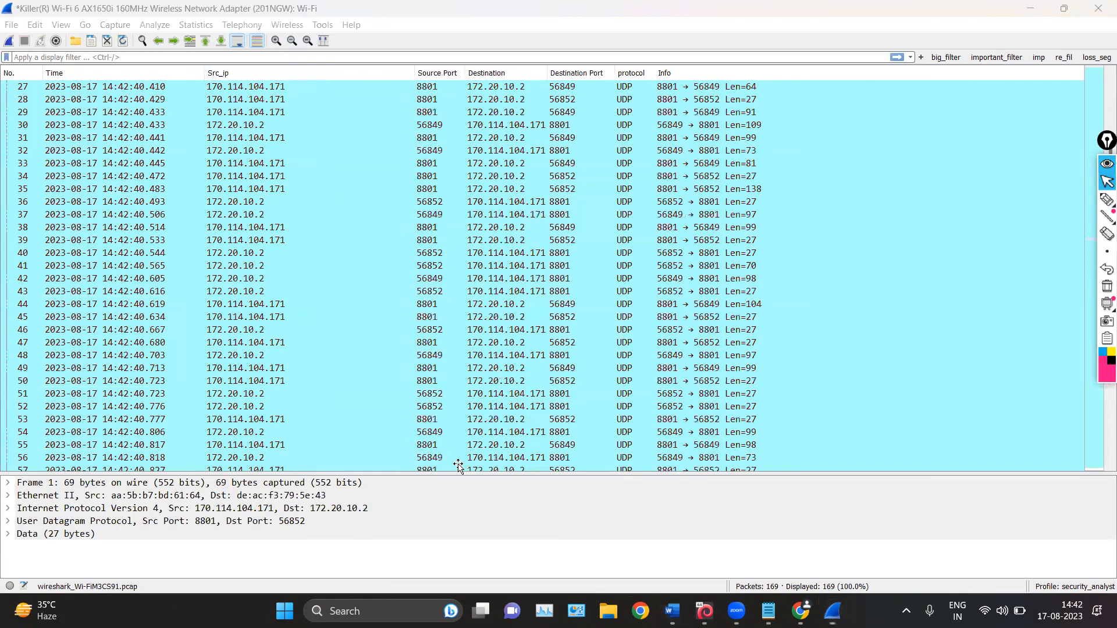
Review the Filter toolbar section in the Word notes, outline Wireshark's display filter field with the pen, and erase the marks
{"action": "key", "text": "alt+Tab"}
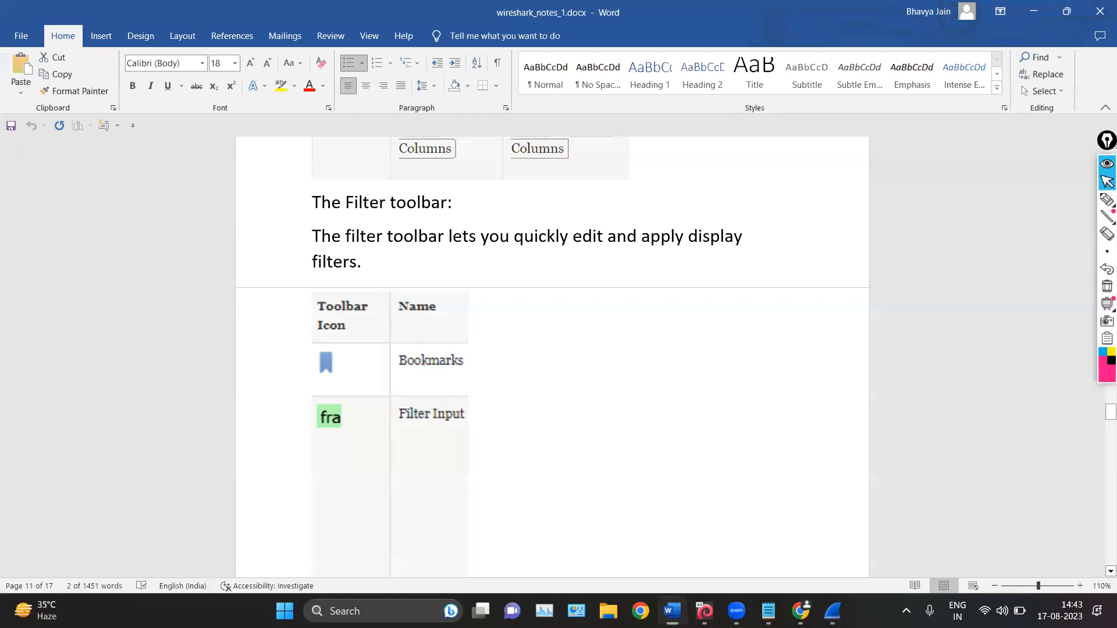
{"action": "scroll", "coordinate": [541, 362], "scroll_direction": "down", "scroll_amount": 2}
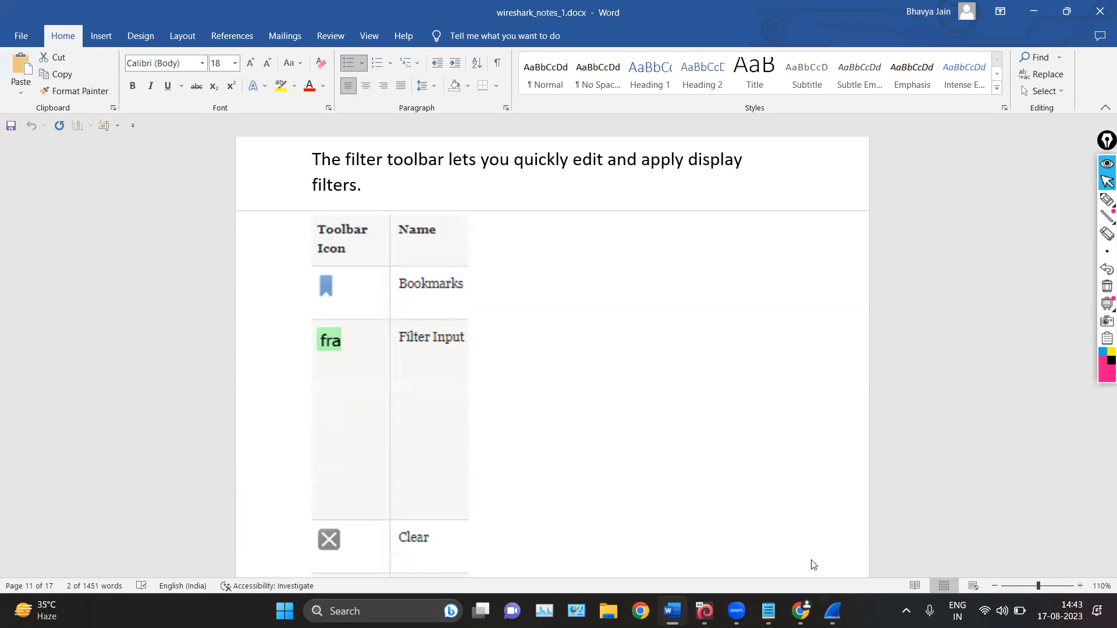
{"action": "left_click", "coordinate": [833, 611]}
{"action": "left_click", "coordinate": [1106, 200]}
{"action": "mouse_move", "coordinate": [190, 40]}
{"action": "left_mouse_down"}
{"action": "mouse_move", "coordinate": [79, 32]}
{"action": "mouse_move", "coordinate": [18, 66]}
{"action": "mouse_move", "coordinate": [96, 69]}
{"action": "mouse_move", "coordinate": [105, 58]}
{"action": "left_mouse_up"}
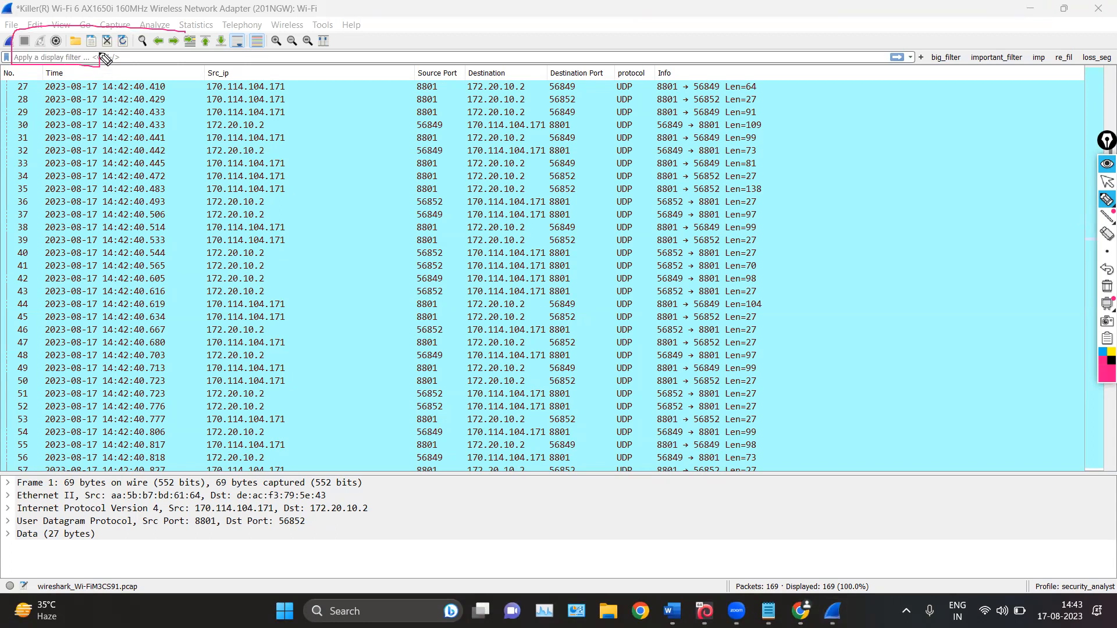
{"action": "left_click", "coordinate": [1105, 184]}
{"action": "left_click", "coordinate": [1106, 285]}
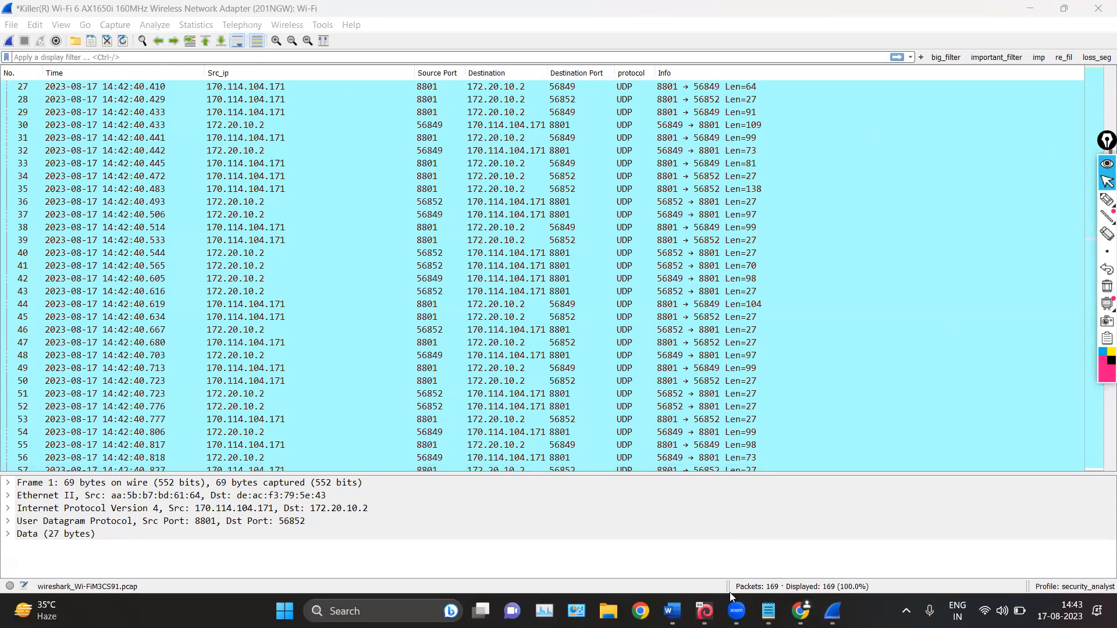
Quit Wireshark, minimize the Word notes, and relaunch Wireshark from the desktop
{"action": "left_click", "coordinate": [1098, 9]}
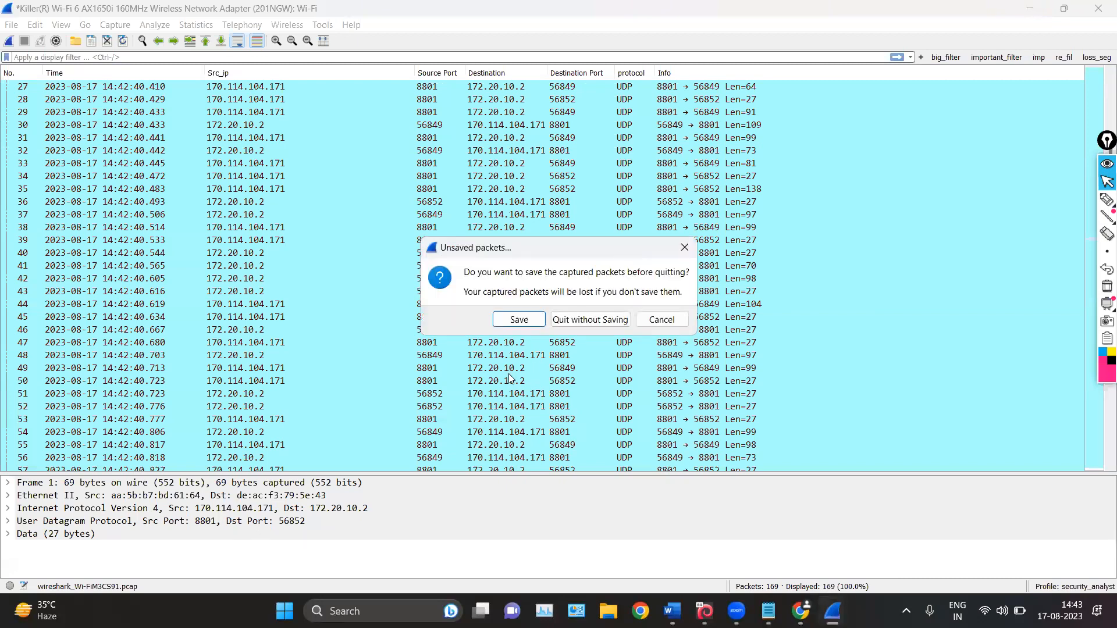
{"action": "key", "text": "Return"}
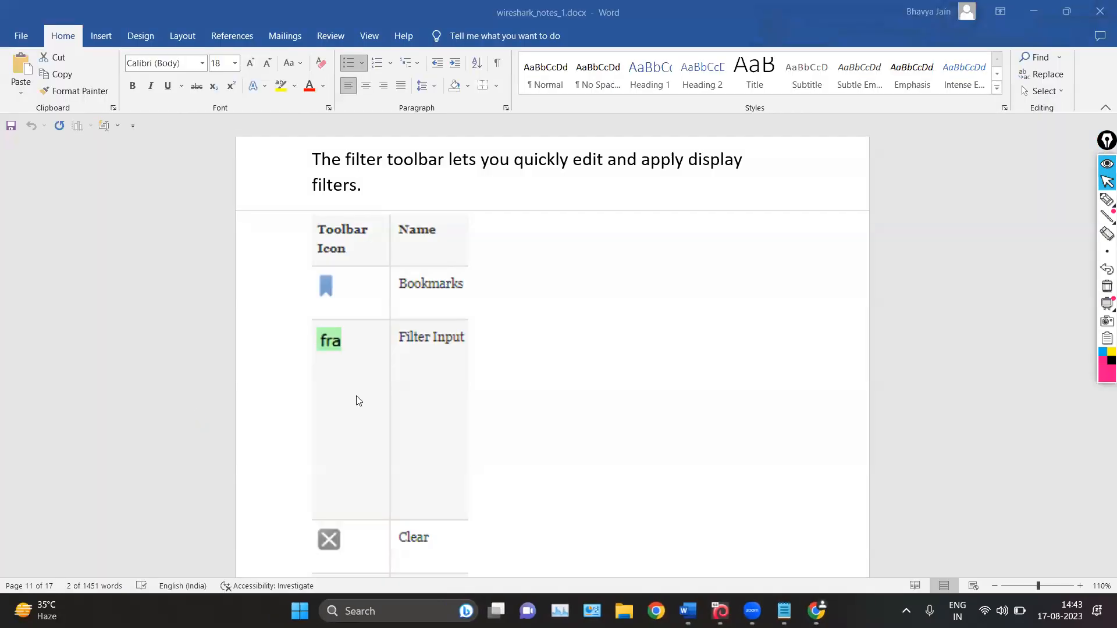
{"action": "left_click", "coordinate": [1029, 7]}
{"action": "double_click", "coordinate": [136, 449]}
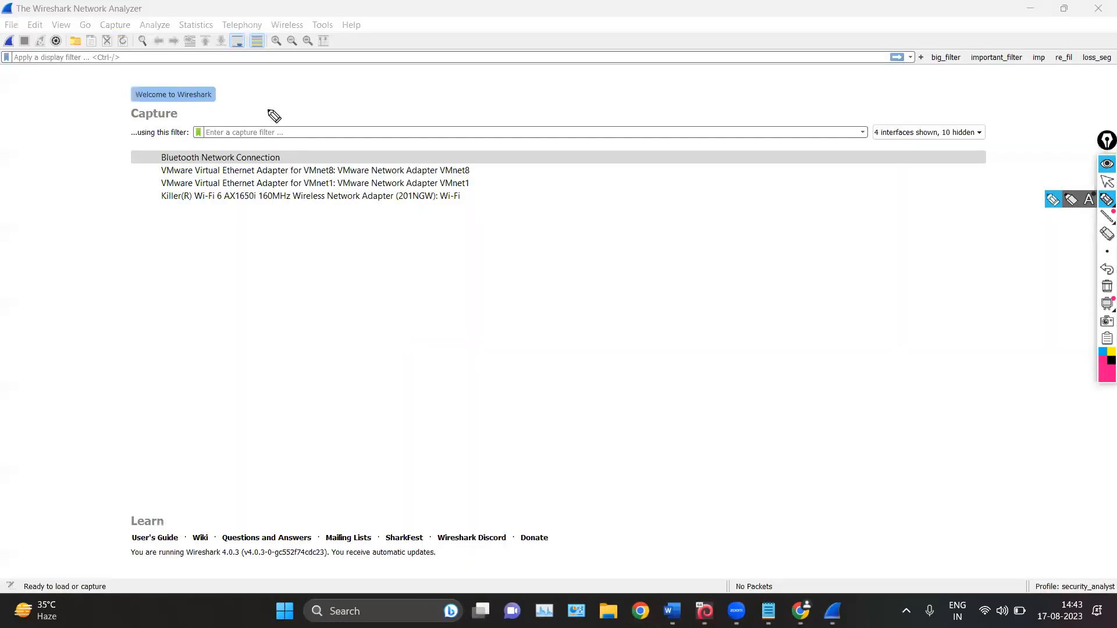
Outline the capture filter field with the pen, erase the marks, and record a short capture on the Wi-Fi interface
{"action": "mouse_move", "coordinate": [269, 108]}
{"action": "left_mouse_down"}
{"action": "mouse_move", "coordinate": [179, 120]}
{"action": "mouse_move", "coordinate": [336, 152]}
{"action": "mouse_move", "coordinate": [268, 109]}
{"action": "mouse_move", "coordinate": [293, 110]}
{"action": "left_mouse_up"}
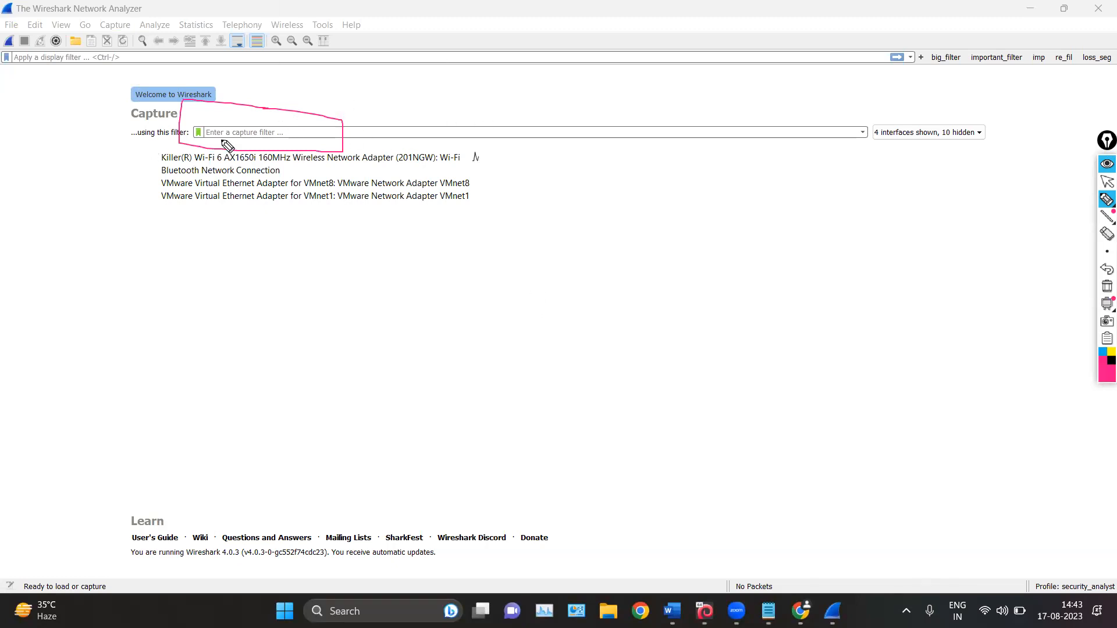
{"action": "mouse_move", "coordinate": [388, 71]}
{"action": "left_mouse_down"}
{"action": "mouse_move", "coordinate": [373, 91]}
{"action": "mouse_move", "coordinate": [384, 102]}
{"action": "left_mouse_up"}
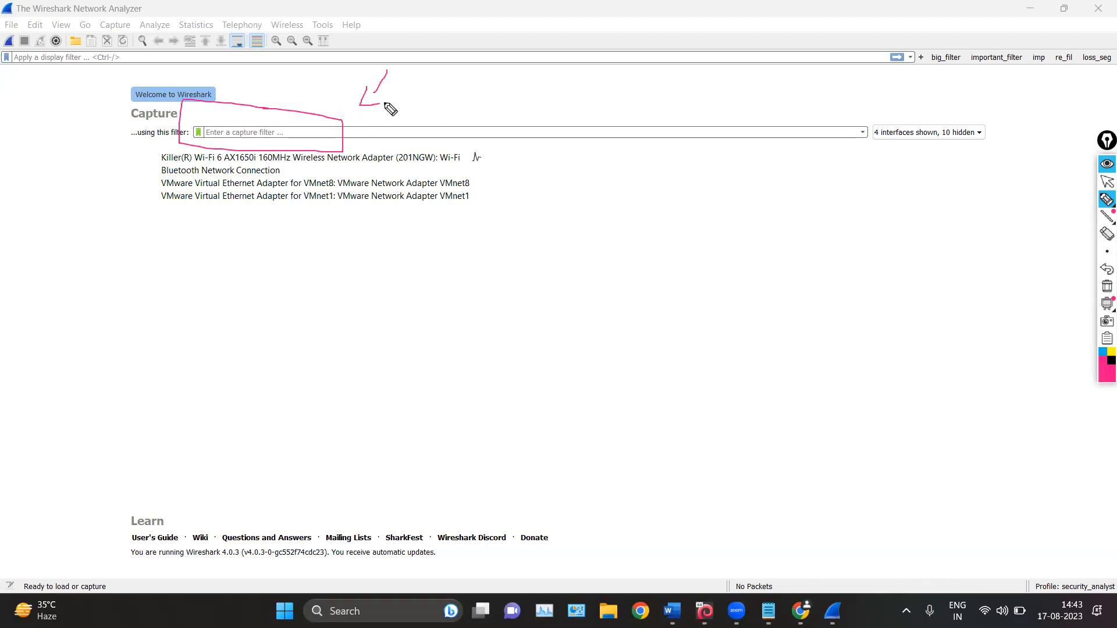
{"action": "left_click", "coordinate": [1105, 182]}
{"action": "left_click", "coordinate": [1106, 286]}
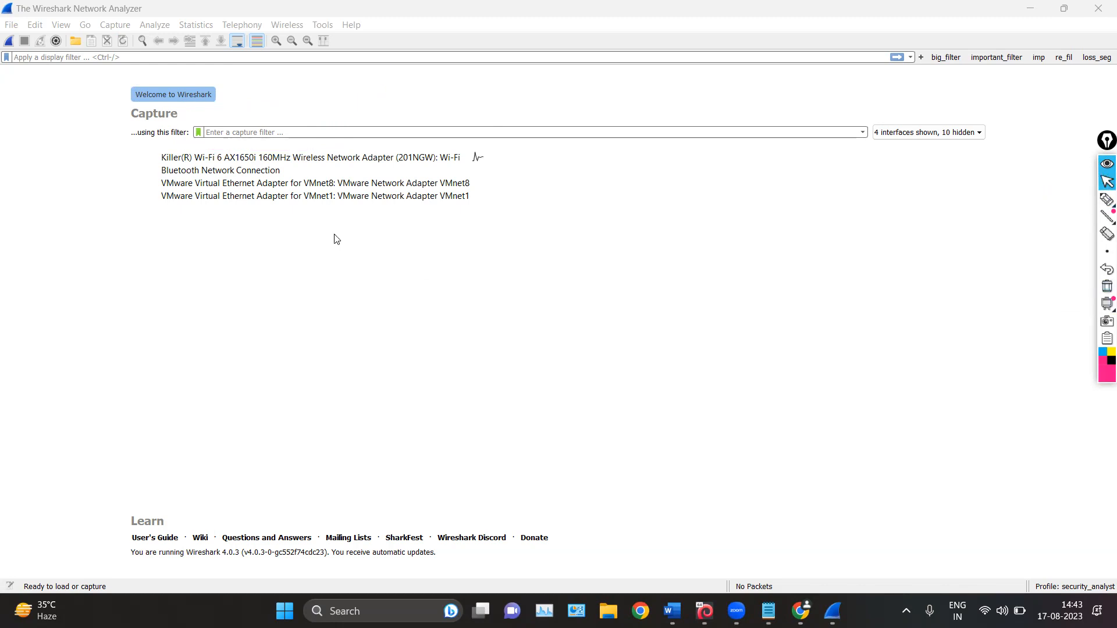
{"action": "double_click", "coordinate": [291, 161]}
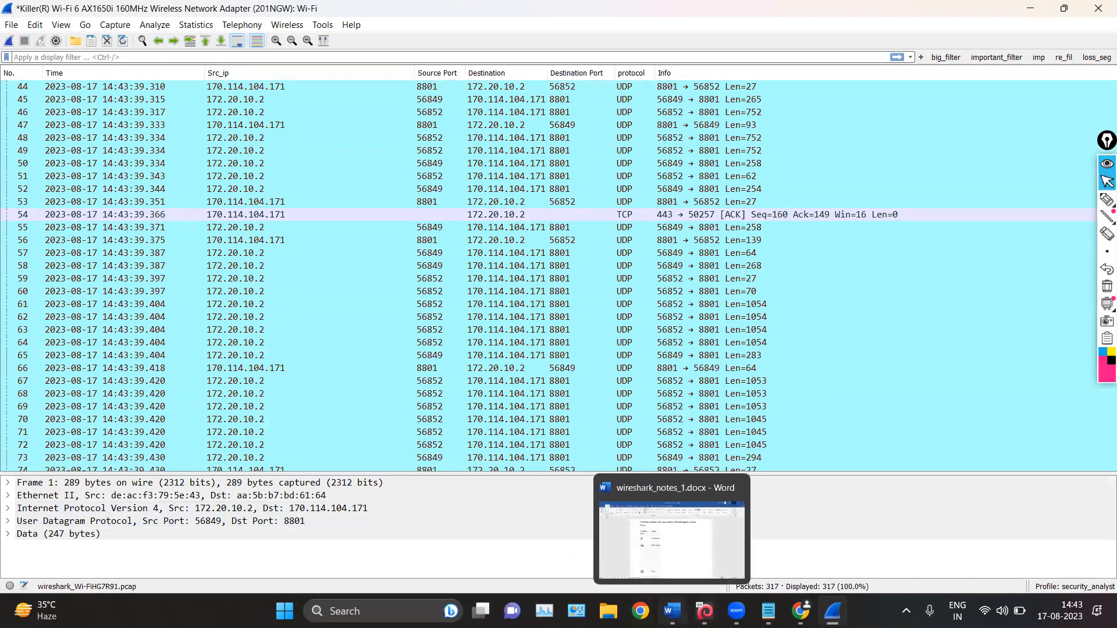
Switch to the Word notes and read the Filter toolbar table from Bookmarks through Filter Button
{"action": "left_click", "coordinate": [672, 611]}
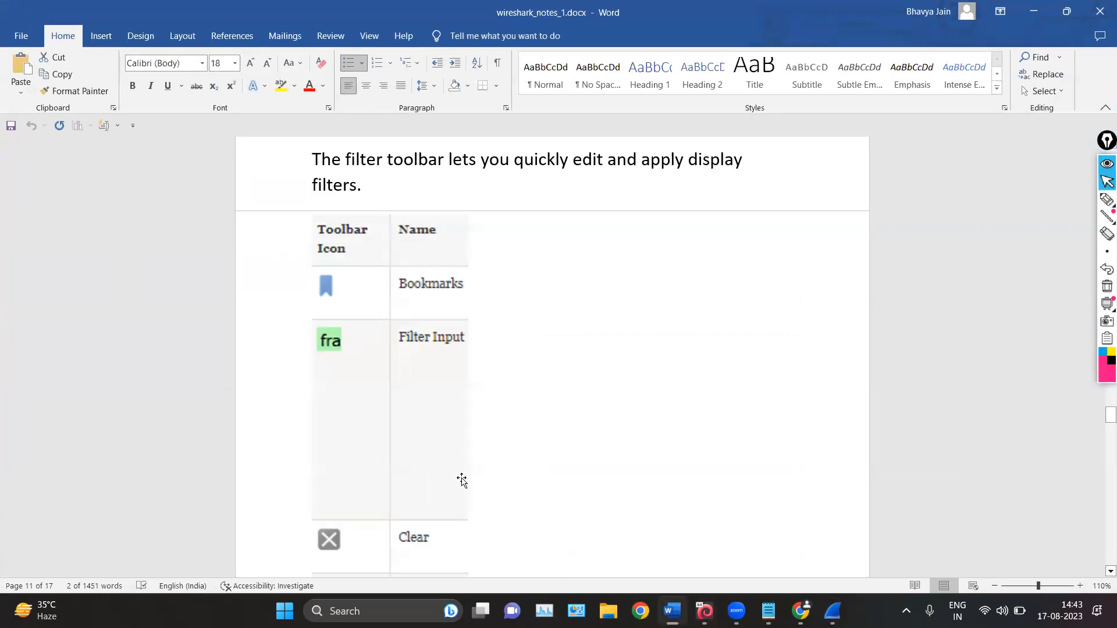
{"action": "scroll", "coordinate": [477, 358], "scroll_direction": "down", "scroll_amount": 3}
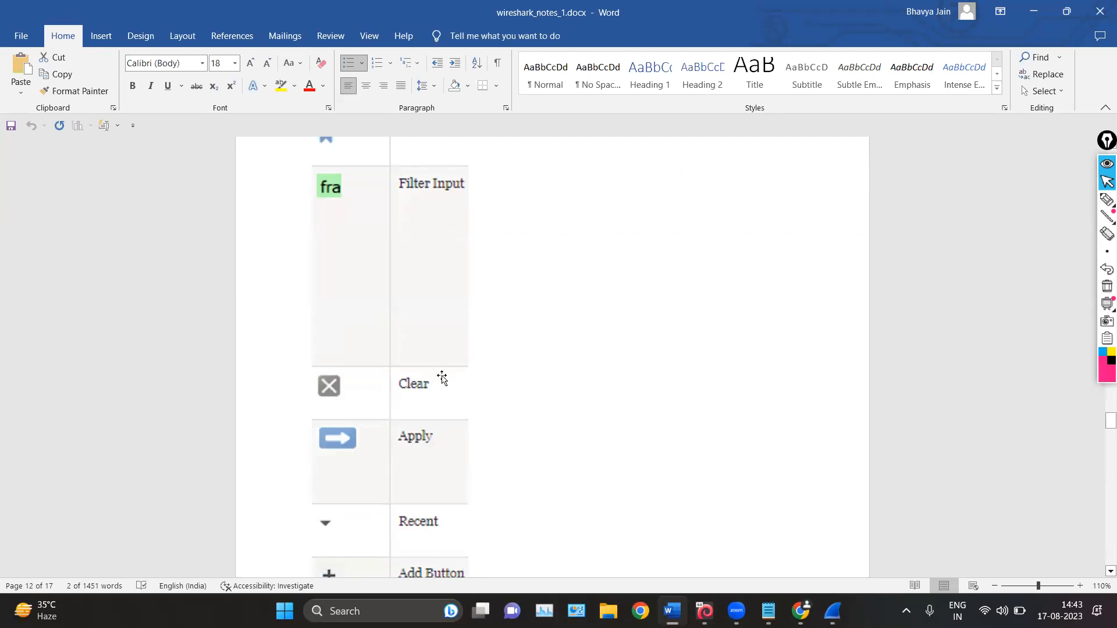
{"action": "scroll", "coordinate": [438, 378], "scroll_direction": "down", "scroll_amount": 3}
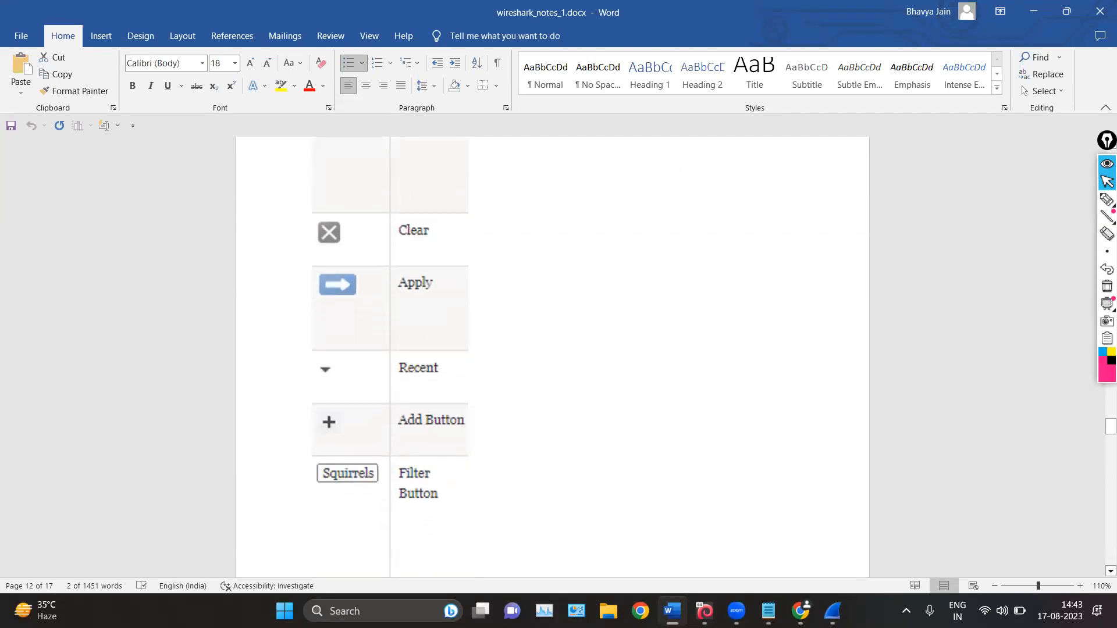
{"action": "scroll", "coordinate": [396, 281], "scroll_direction": "down", "scroll_amount": 2}
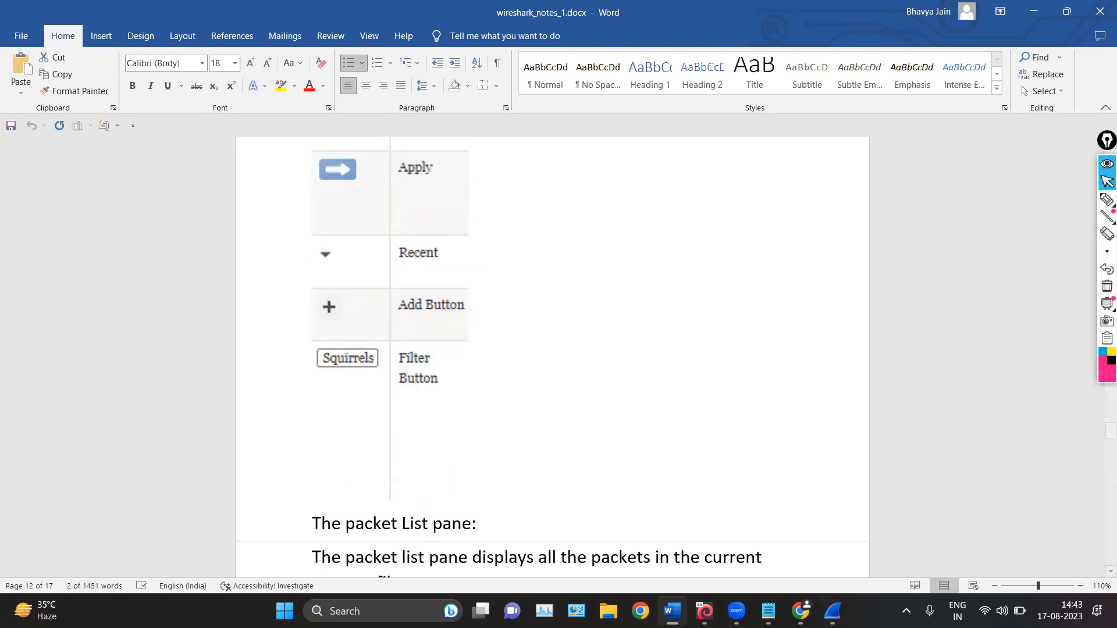
Show the recent display filters in Wireshark, and return to the Add Button and Filter Button rows in the Word notes
{"action": "left_click", "coordinate": [832, 611]}
{"action": "left_click", "coordinate": [911, 57]}
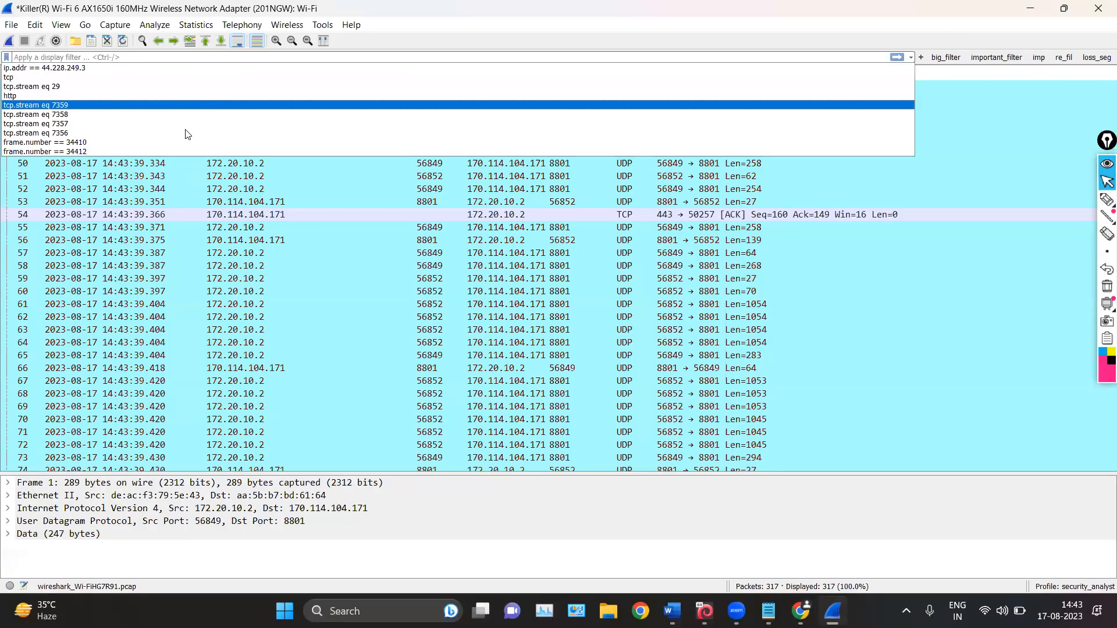
{"action": "left_click", "coordinate": [1024, 5]}
{"action": "left_click", "coordinate": [1030, 5]}
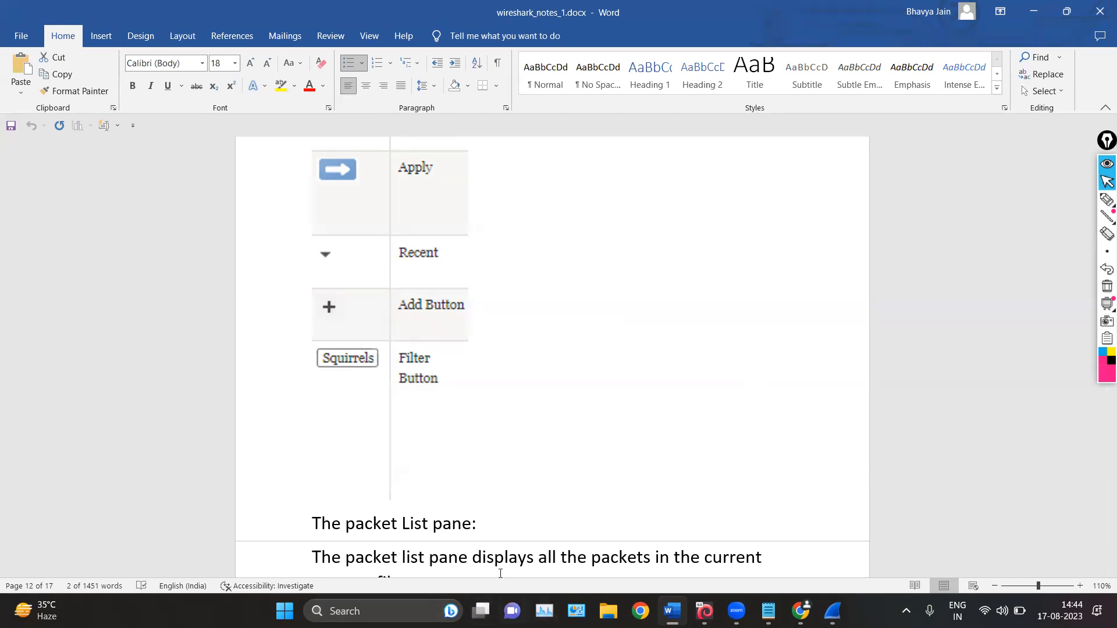
{"action": "scroll", "coordinate": [498, 394], "scroll_direction": "down", "scroll_amount": 1}
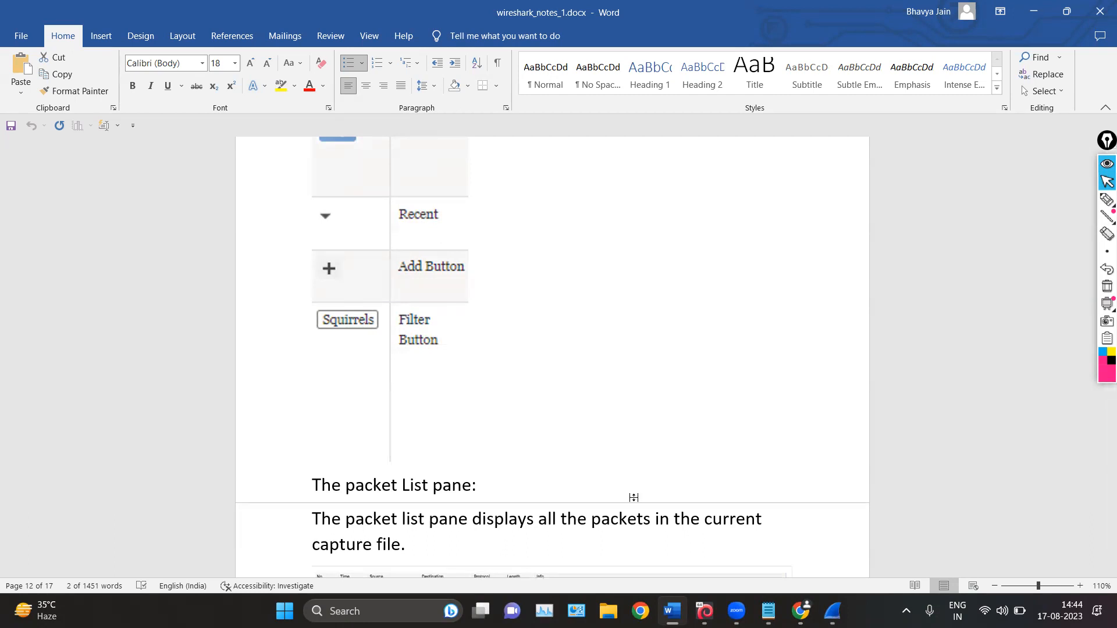
Switch to Wireshark and draw pen arrows at the saved filter buttons from big_filter to loss_seg
{"action": "left_click", "coordinate": [832, 611]}
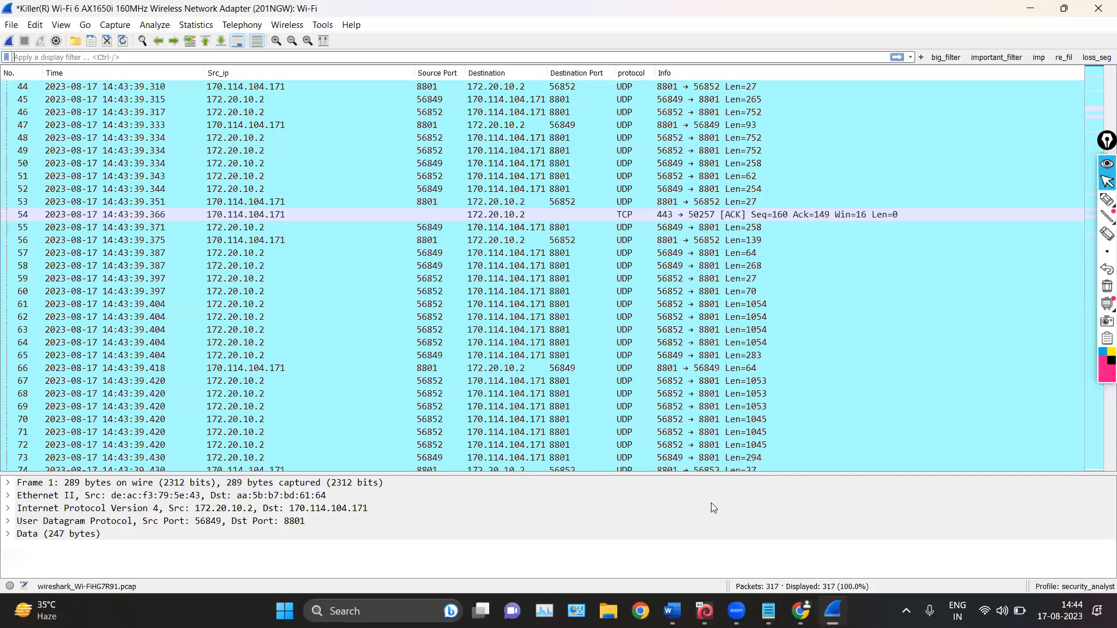
{"action": "left_click", "coordinate": [1107, 200]}
{"action": "left_click_drag", "start_coordinate": [951, 25], "coordinate": [1043, 49]}
{"action": "left_click", "coordinate": [1045, 16]}
{"action": "left_click_drag", "start_coordinate": [1033, 40], "coordinate": [1065, 44]}
{"action": "left_click_drag", "start_coordinate": [1059, 36], "coordinate": [1083, 43]}
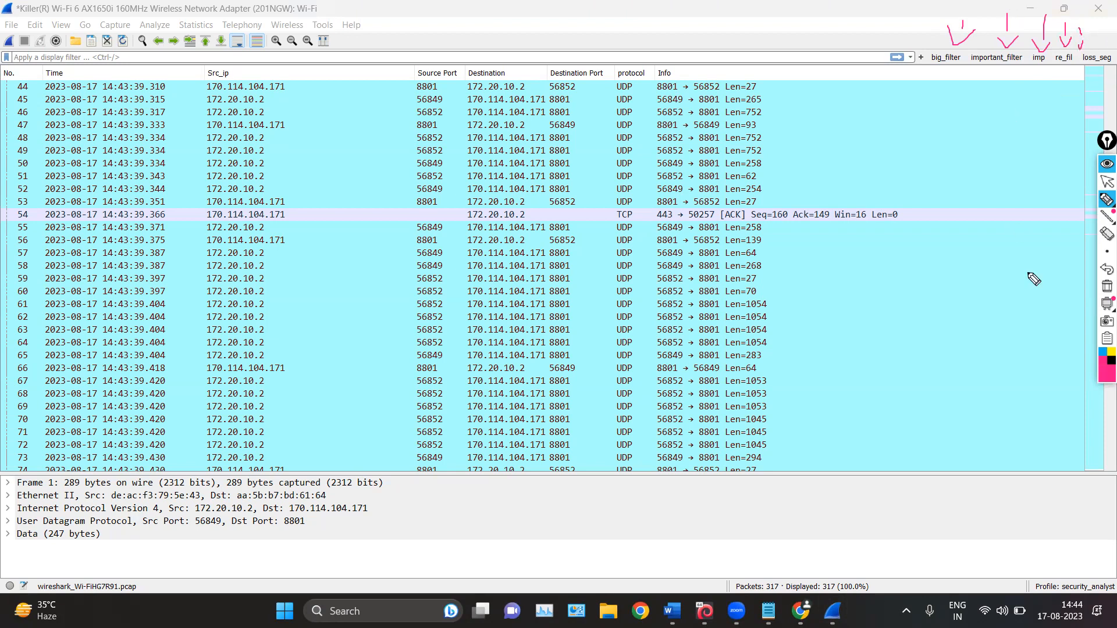
{"action": "left_click", "coordinate": [1106, 182]}
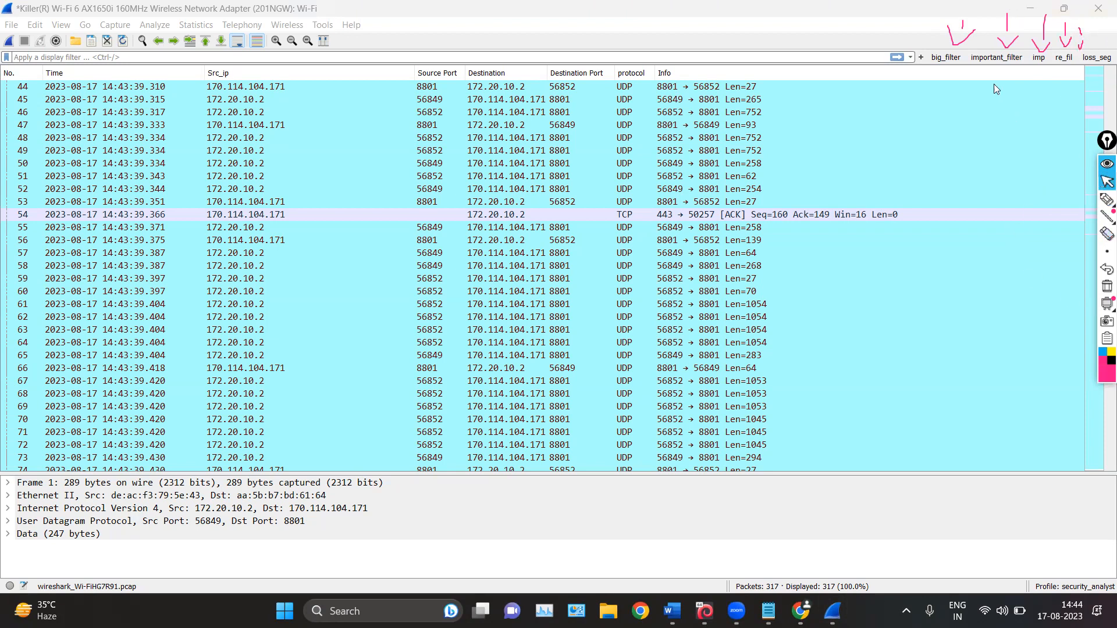
Apply the saved big_filter, highlight its expression, erase the pen arrows, and clear the display filter
{"action": "left_click", "coordinate": [948, 58]}
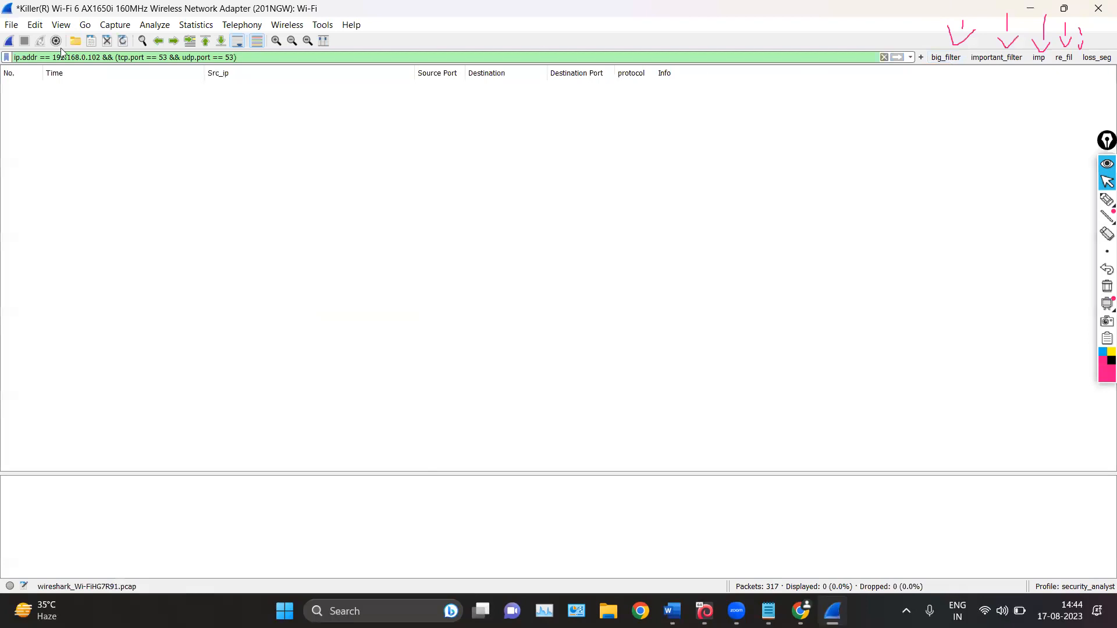
{"action": "left_click_drag", "start_coordinate": [266, 58], "coordinate": [12, 57]}
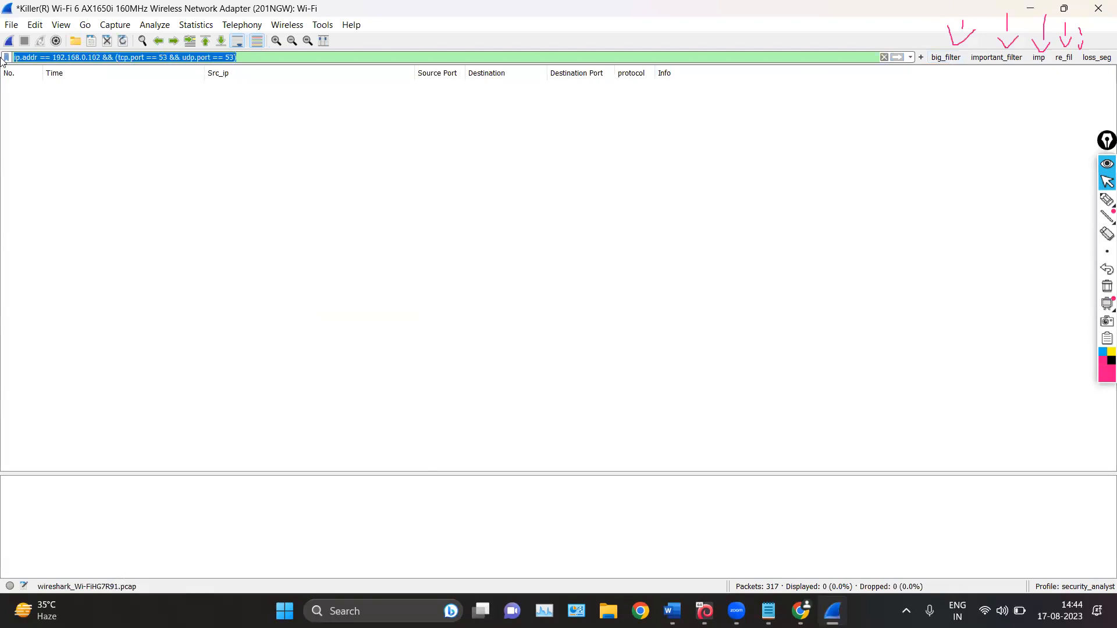
{"action": "left_click", "coordinate": [277, 59]}
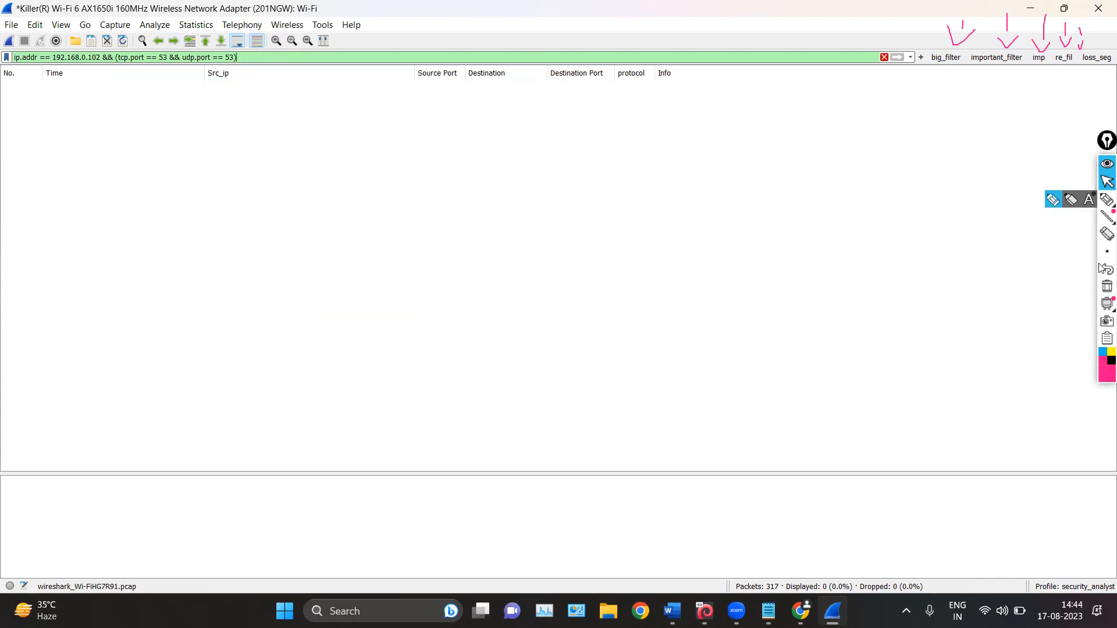
{"action": "left_click", "coordinate": [1103, 285]}
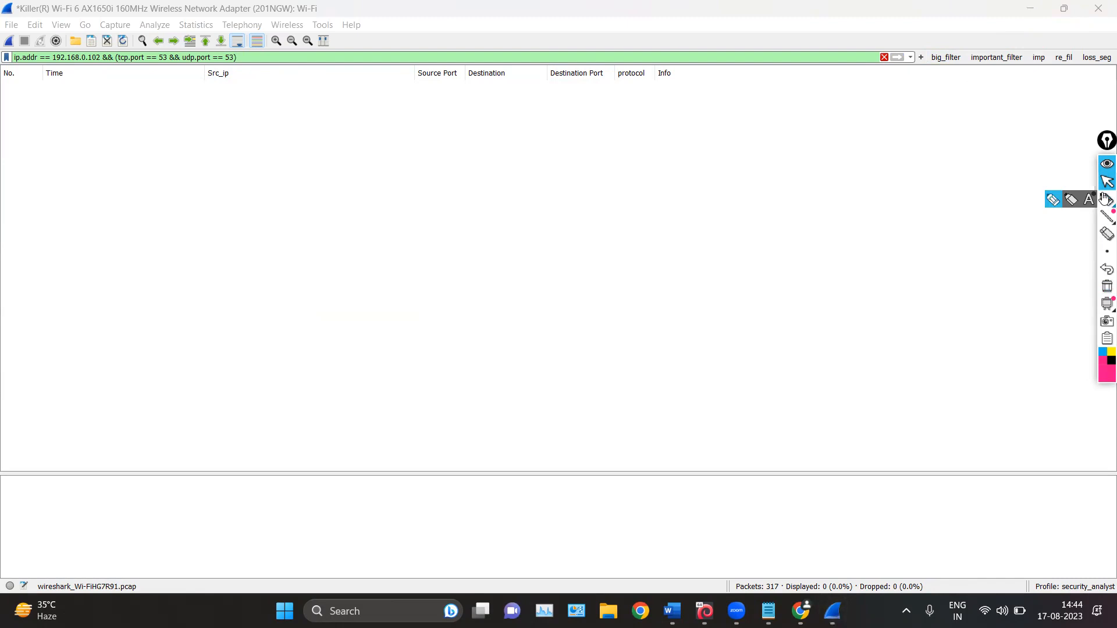
{"action": "left_click", "coordinate": [884, 56]}
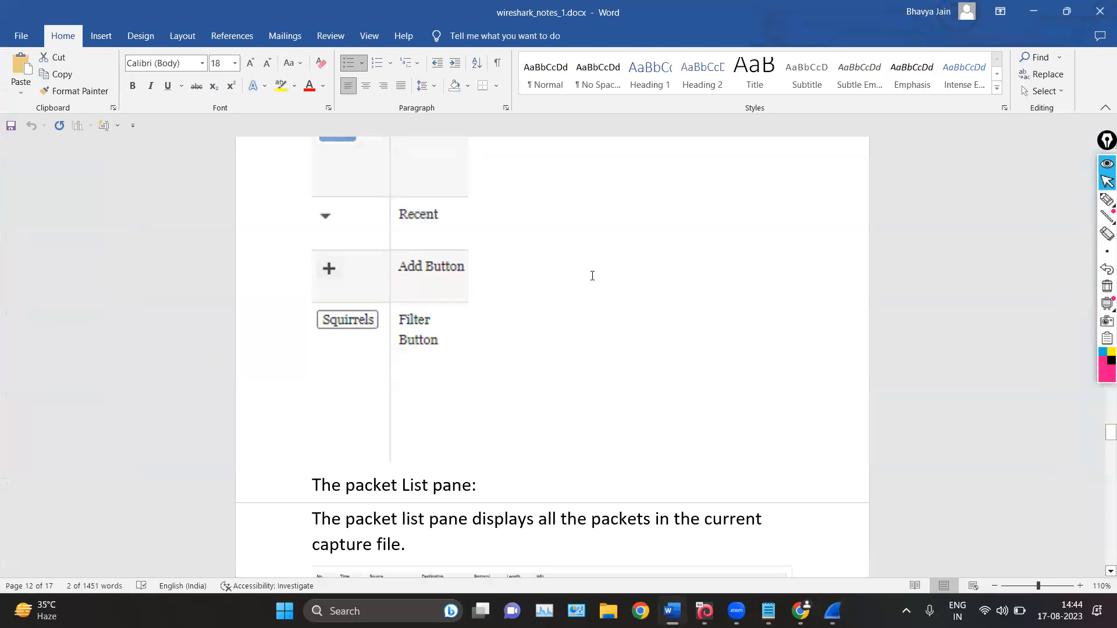
Read the packet list pane section and its default column descriptions in the Word notes
{"action": "scroll", "coordinate": [592, 276], "scroll_direction": "down", "scroll_amount": 2}
{"action": "scroll", "coordinate": [591, 281], "scroll_direction": "down", "scroll_amount": 3}
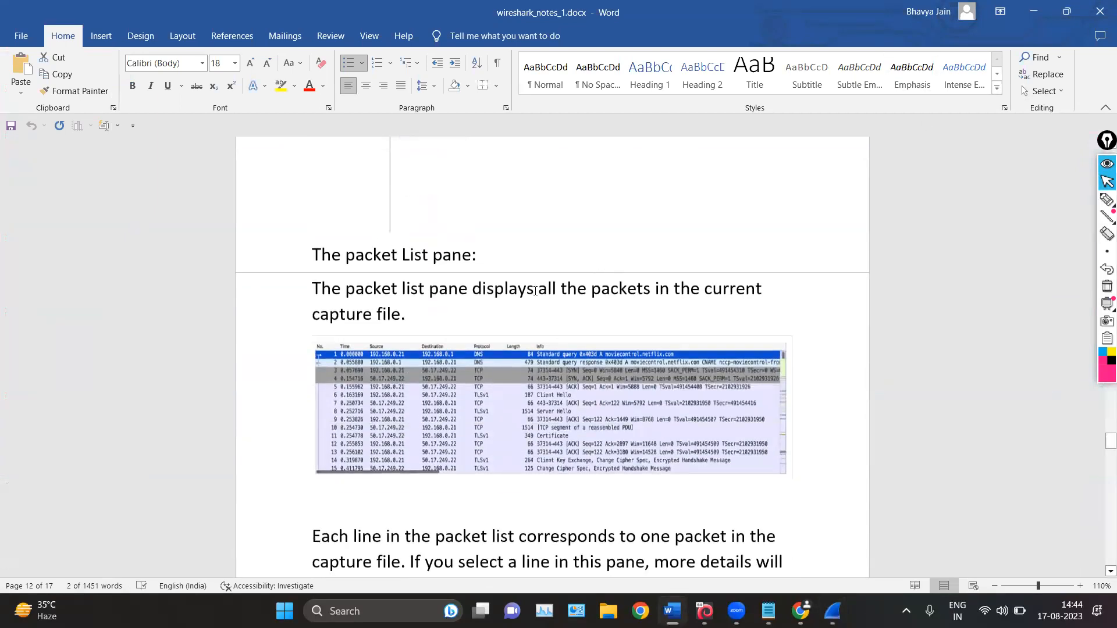
{"action": "scroll", "coordinate": [534, 291], "scroll_direction": "down", "scroll_amount": 5}
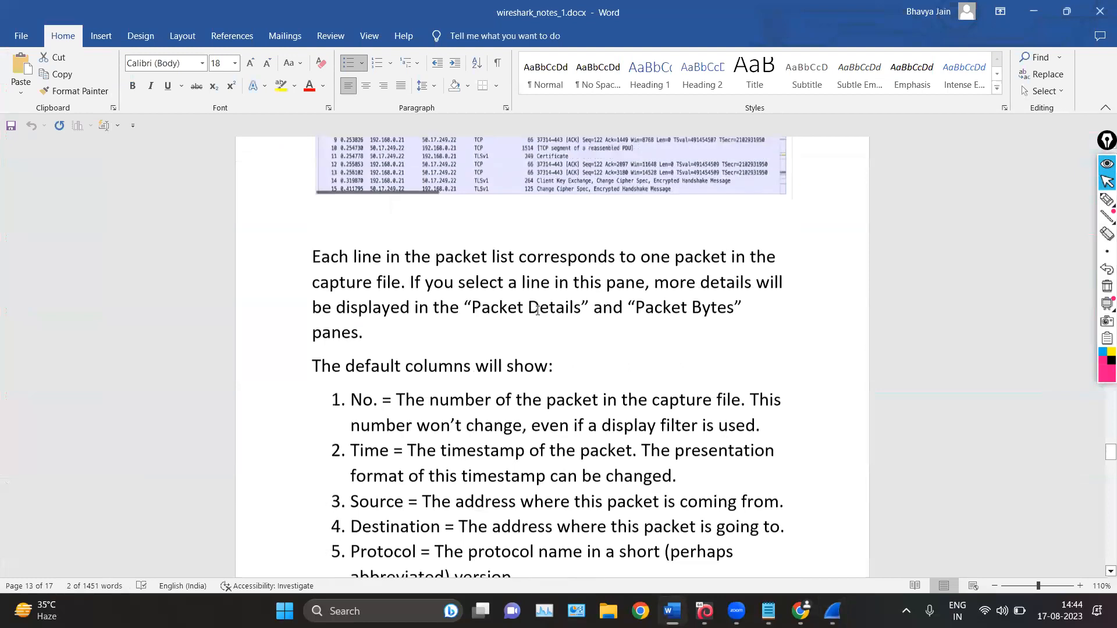
{"action": "scroll", "coordinate": [537, 310], "scroll_direction": "up", "scroll_amount": 2}
{"action": "scroll", "coordinate": [537, 310], "scroll_direction": "down", "scroll_amount": 6}
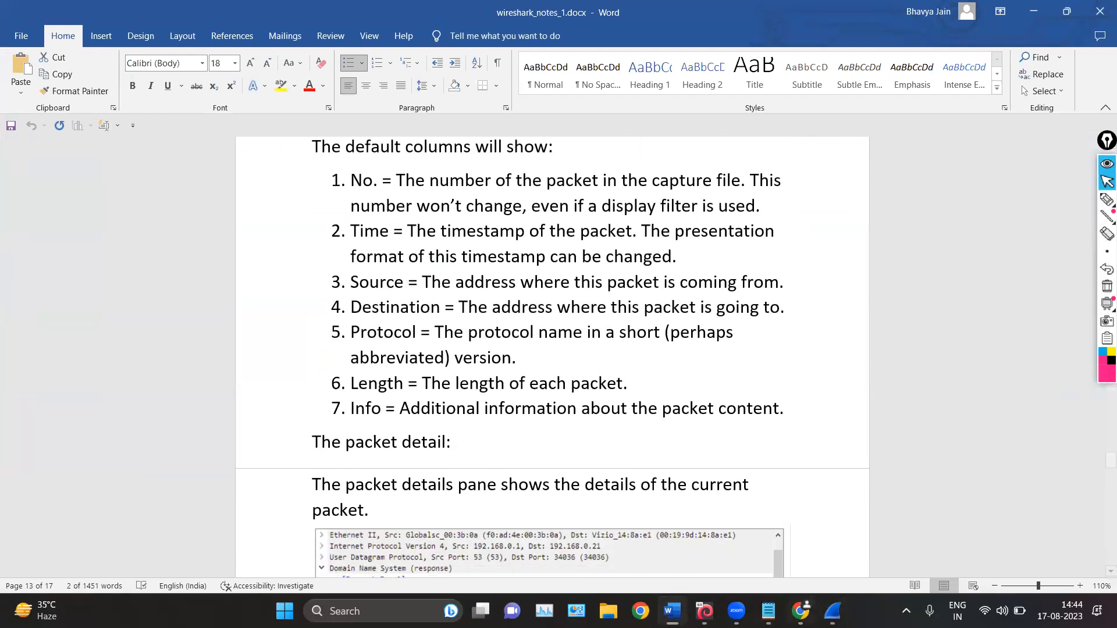
Switch to Wireshark, bracket the packet list rows with the pen, and put check marks at the column headings from No. to Info
{"action": "key", "text": "alt+Tab"}
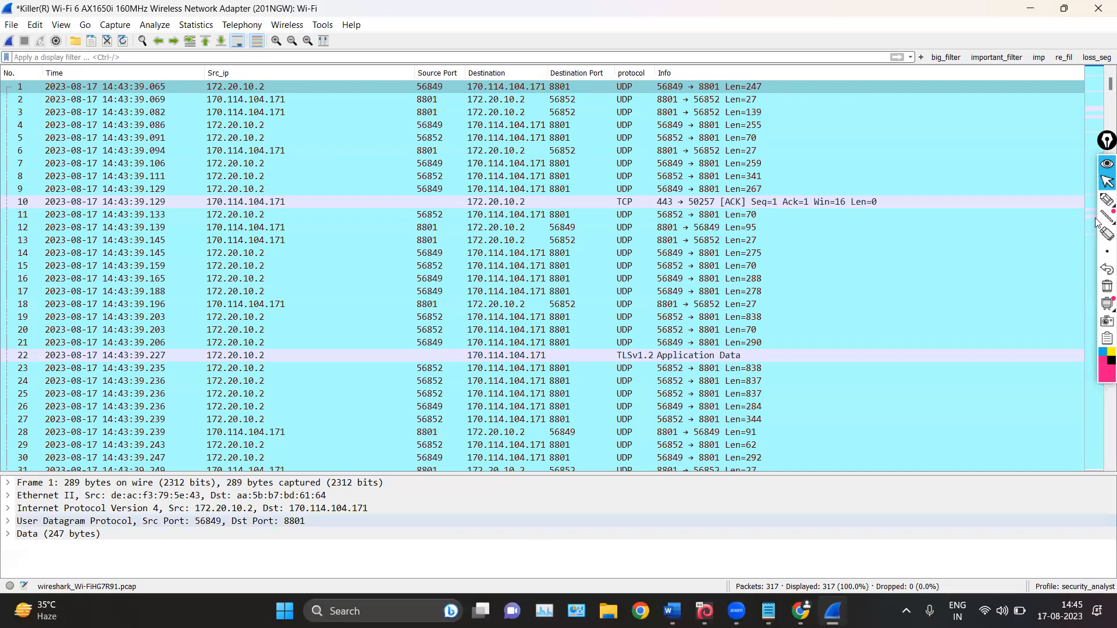
{"action": "scroll", "coordinate": [373, 136], "scroll_direction": "down", "scroll_amount": 9}
{"action": "left_click", "coordinate": [1106, 200]}
{"action": "mouse_move", "coordinate": [879, 97]}
{"action": "left_mouse_down"}
{"action": "mouse_move", "coordinate": [951, 214]}
{"action": "mouse_move", "coordinate": [982, 349]}
{"action": "mouse_move", "coordinate": [907, 450]}
{"action": "left_mouse_up"}
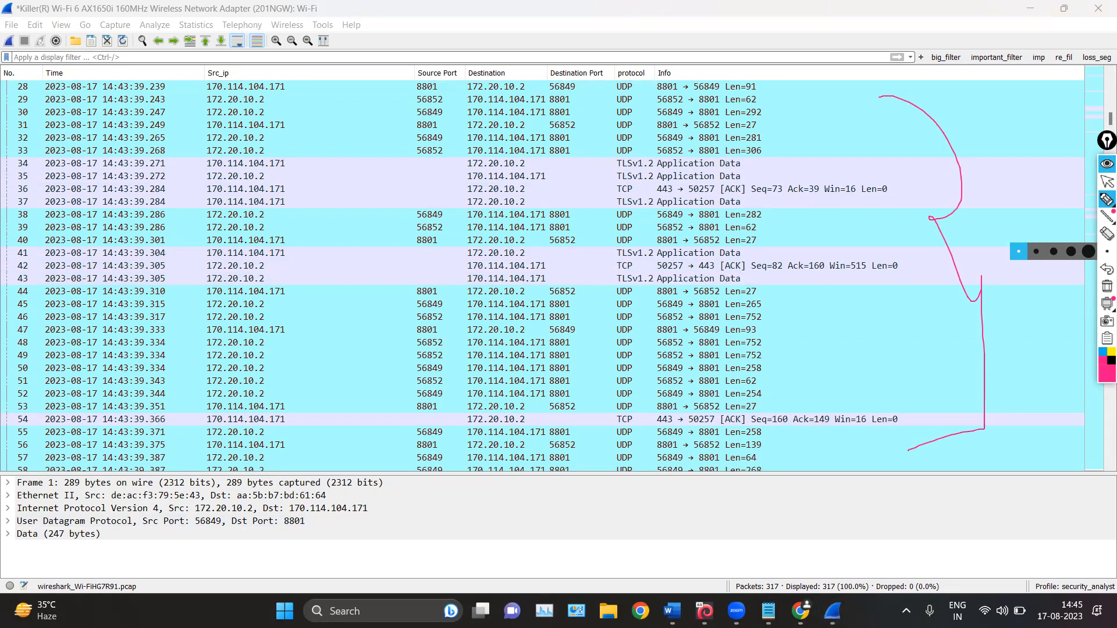
{"action": "mouse_move", "coordinate": [11, 65]}
{"action": "left_mouse_down"}
{"action": "mouse_move", "coordinate": [43, 46]}
{"action": "mouse_move", "coordinate": [110, 57]}
{"action": "left_mouse_up"}
{"action": "left_click_drag", "start_coordinate": [220, 68], "coordinate": [247, 46]}
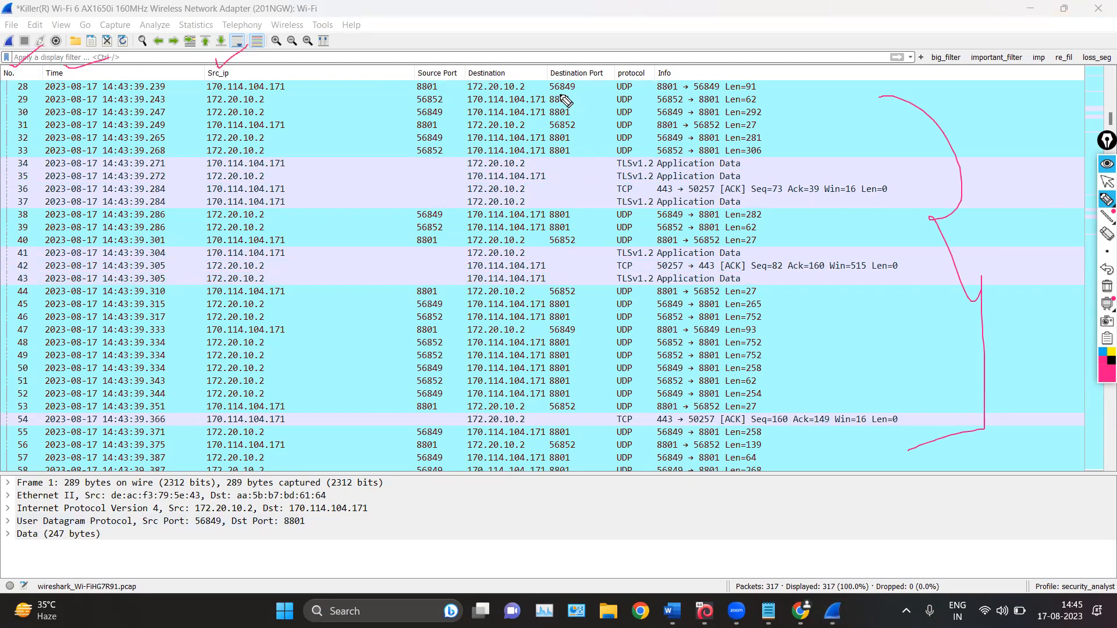
{"action": "mouse_move", "coordinate": [434, 48]}
{"action": "left_mouse_down"}
{"action": "mouse_move", "coordinate": [487, 29]}
{"action": "mouse_move", "coordinate": [618, 18]}
{"action": "left_mouse_up"}
{"action": "mouse_move", "coordinate": [628, 54]}
{"action": "left_mouse_down"}
{"action": "mouse_move", "coordinate": [636, 62]}
{"action": "mouse_move", "coordinate": [669, 16]}
{"action": "left_mouse_up"}
{"action": "left_click_drag", "start_coordinate": [691, 58], "coordinate": [731, 26]}
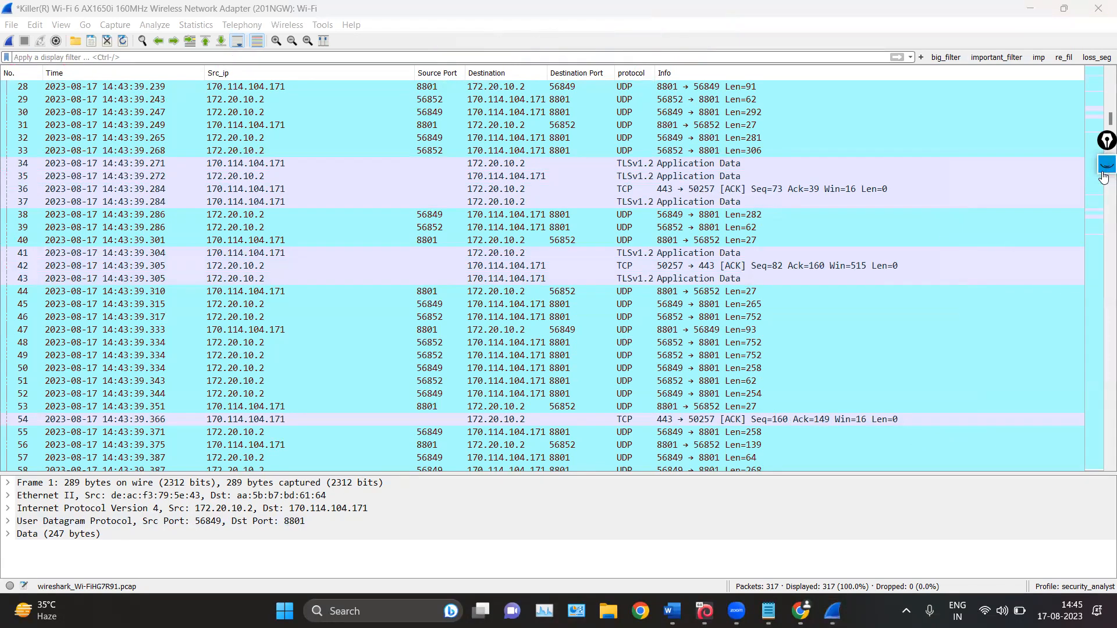
Return to the pointer and examine the No. and Time columns across the packet list, starting from packet 1
{"action": "left_click", "coordinate": [1105, 183]}
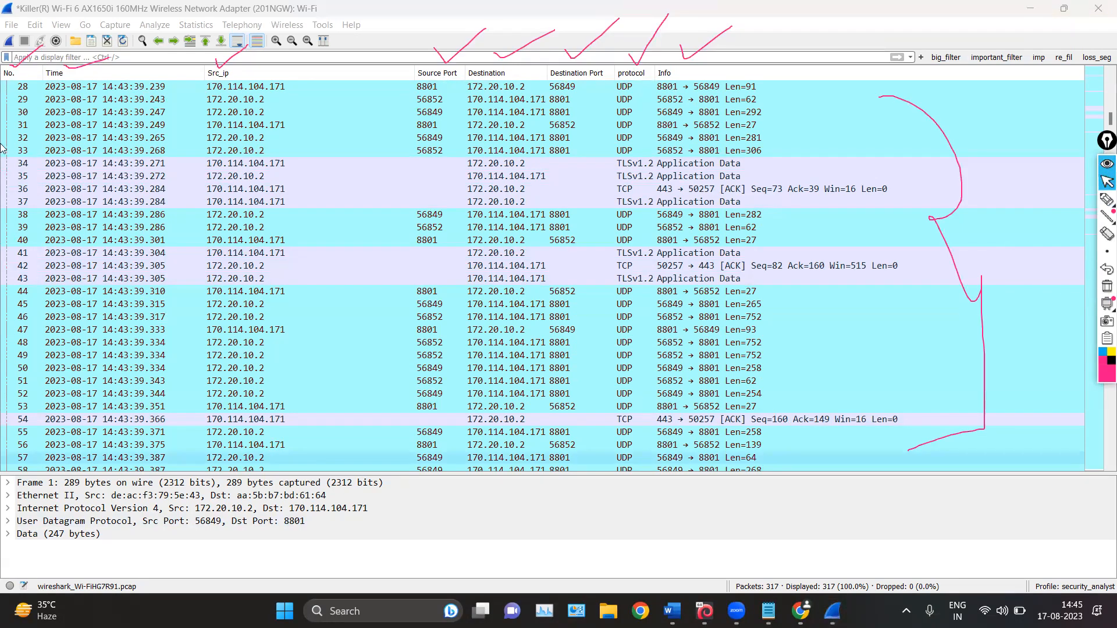
{"action": "scroll", "coordinate": [6, 152], "scroll_direction": "up", "scroll_amount": 9}
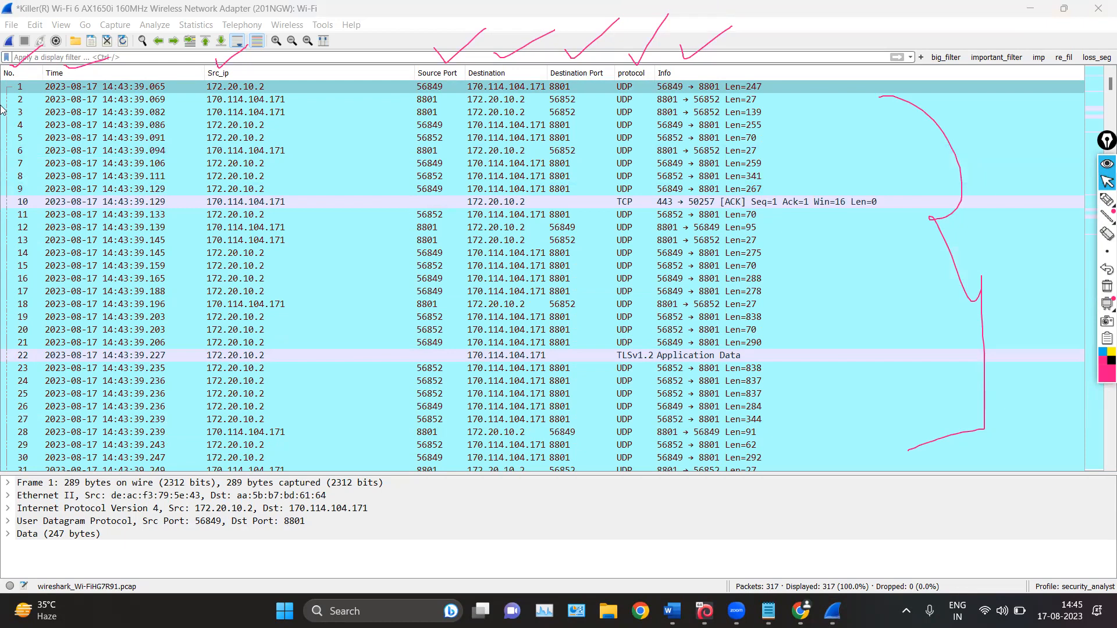
{"action": "left_click", "coordinate": [49, 87]}
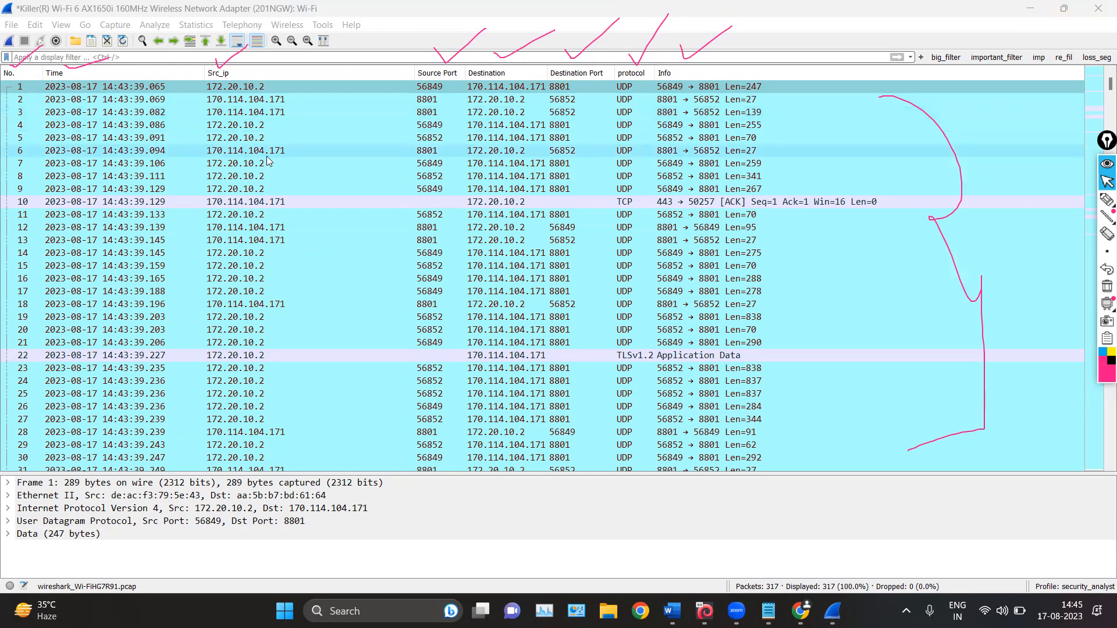
{"action": "scroll", "coordinate": [9, 93], "scroll_direction": "down", "scroll_amount": 9}
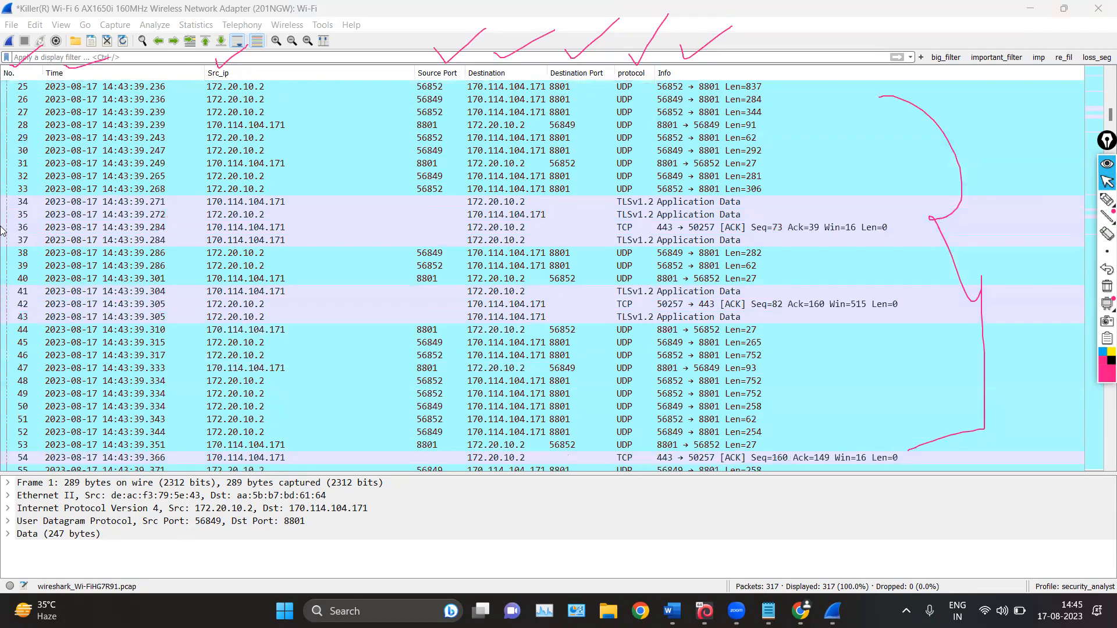
{"action": "scroll", "coordinate": [53, 201], "scroll_direction": "up", "scroll_amount": 9}
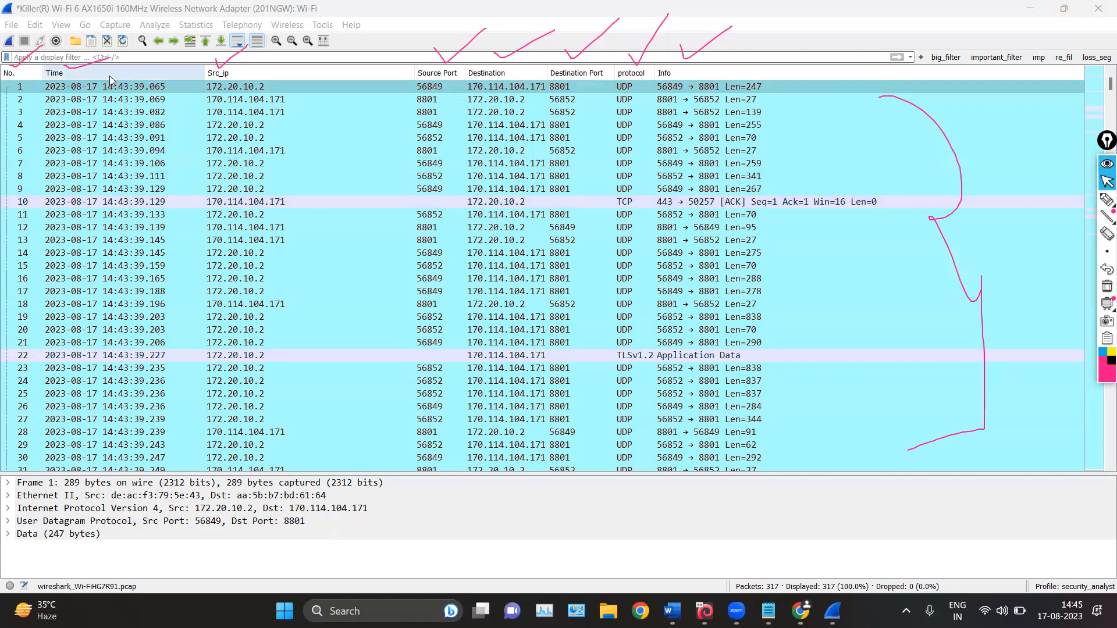
{"action": "scroll", "coordinate": [147, 140], "scroll_direction": "down", "scroll_amount": 18}
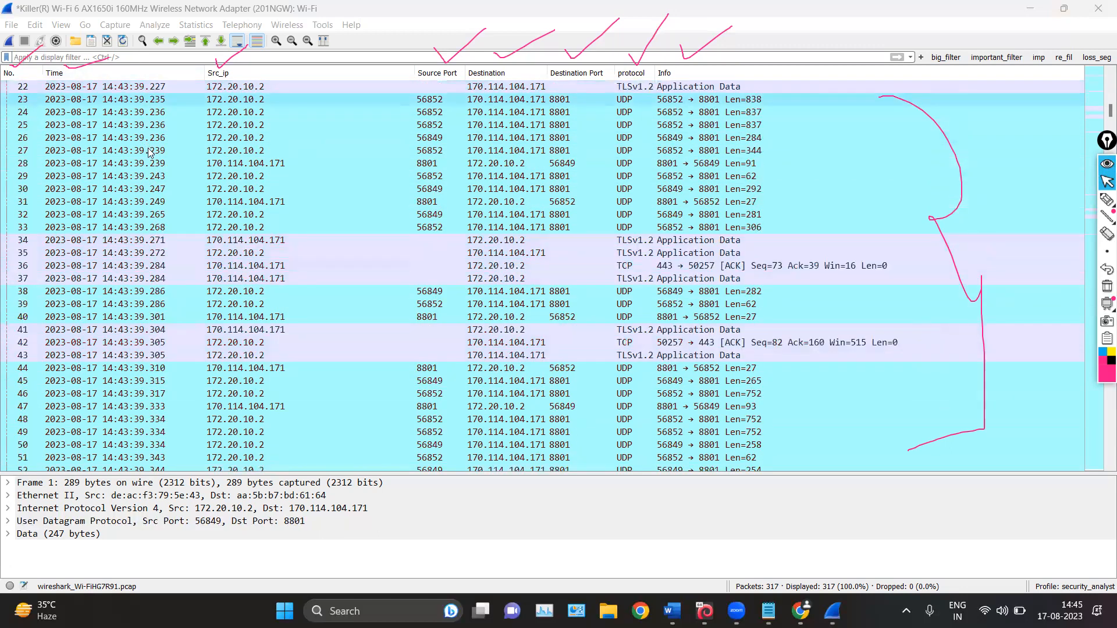
{"action": "scroll", "coordinate": [150, 158], "scroll_direction": "up", "scroll_amount": 18}
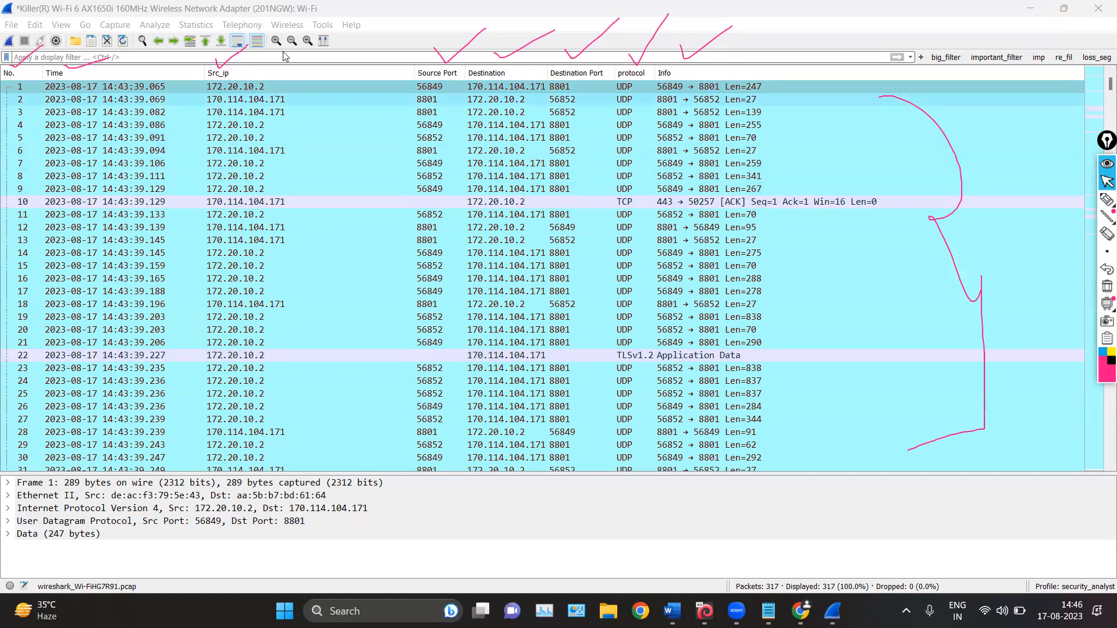
Adjust the widths of the packet list columns from Src_ip to protocol and erase all the pen marks
{"action": "mouse_move", "coordinate": [413, 69]}
{"action": "left_mouse_down"}
{"action": "mouse_move", "coordinate": [308, 70]}
{"action": "mouse_move", "coordinate": [421, 74]}
{"action": "left_mouse_up"}
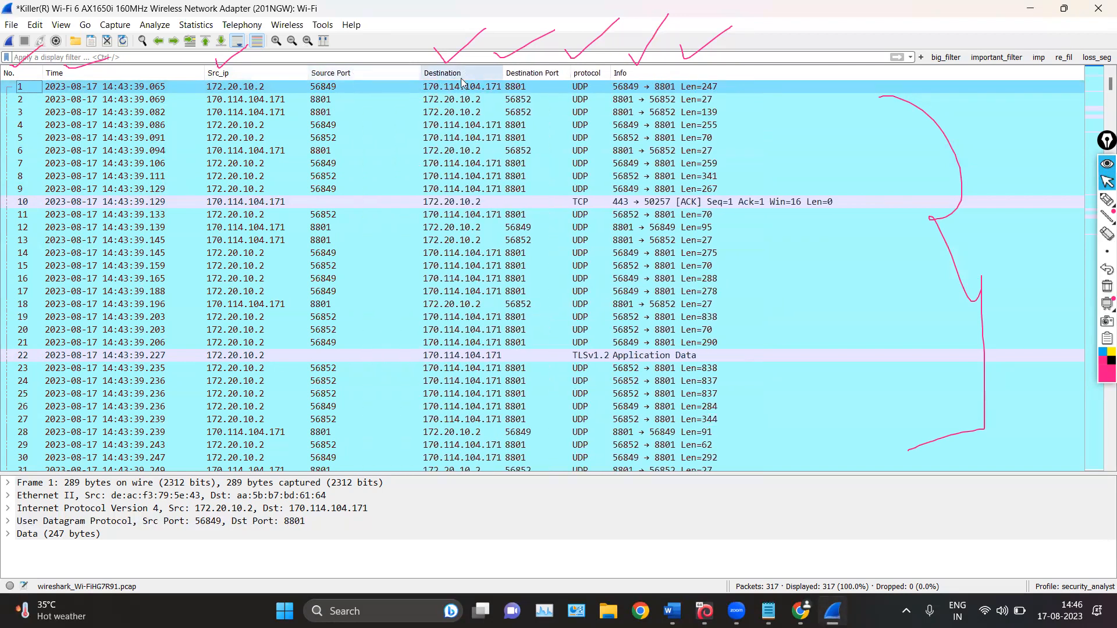
{"action": "left_click_drag", "start_coordinate": [502, 73], "coordinate": [723, 70]}
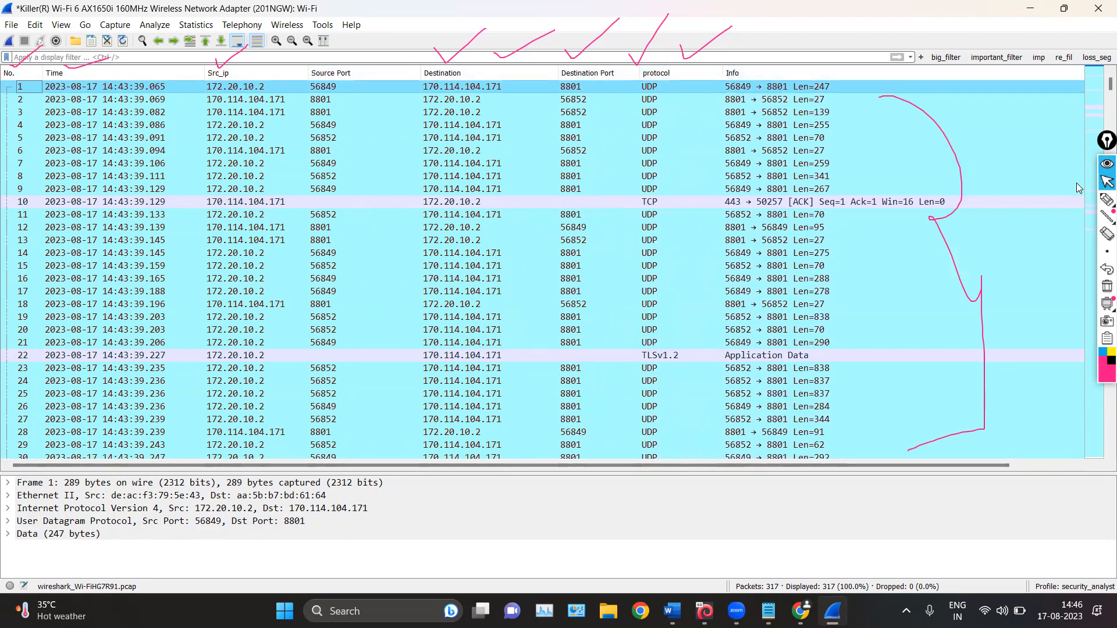
{"action": "left_click", "coordinate": [1107, 286]}
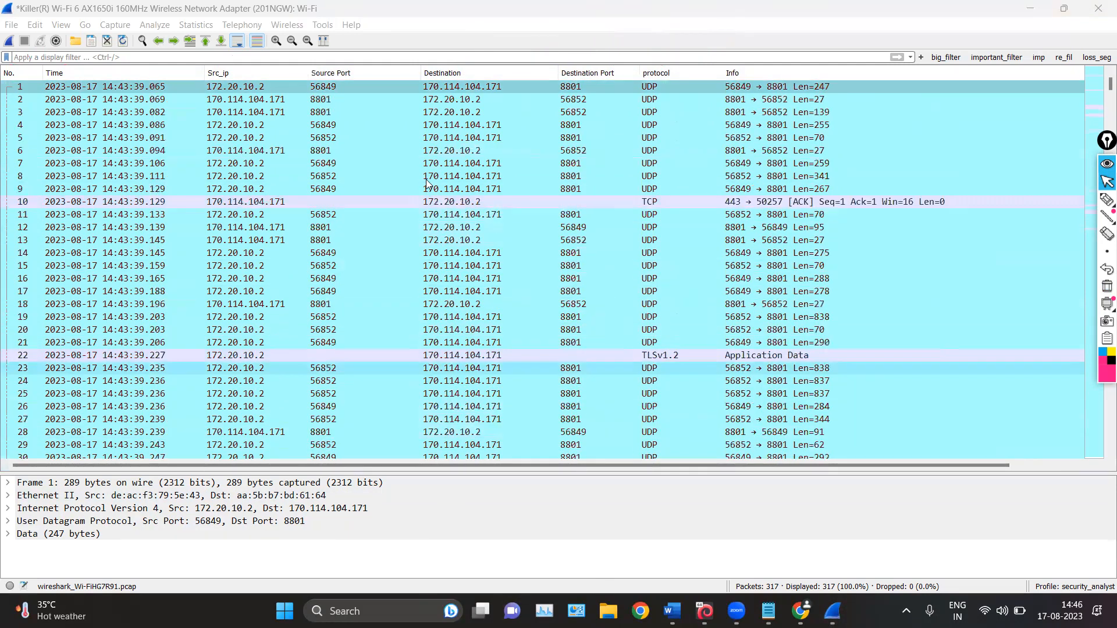
Hide the Source Port and Destination Port columns in the packet list
{"action": "scroll", "coordinate": [425, 202], "scroll_direction": "down", "scroll_amount": 20}
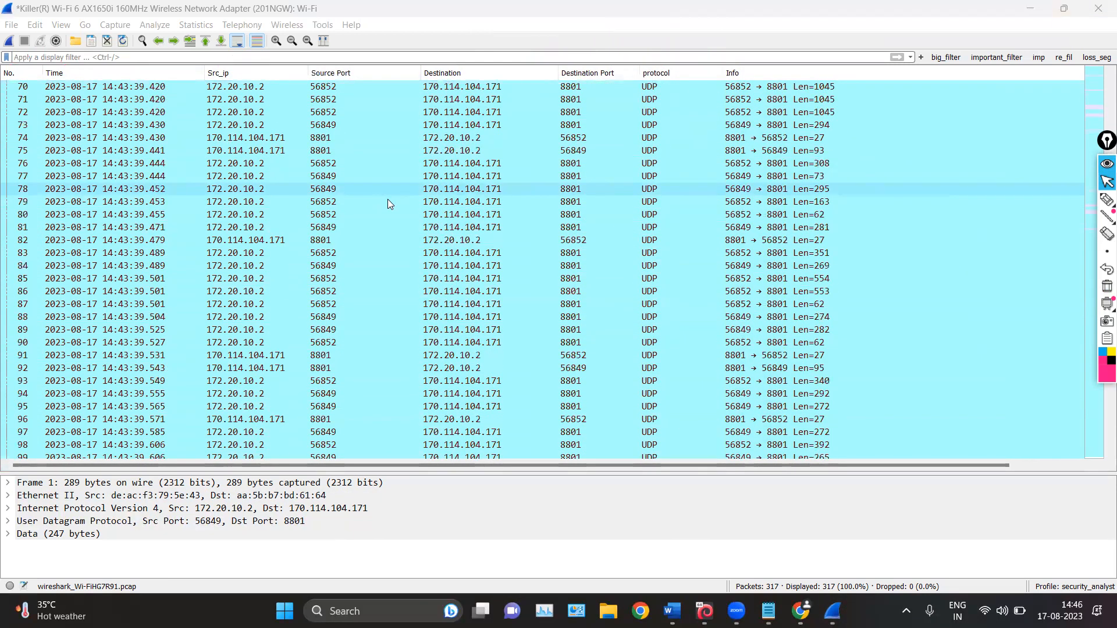
{"action": "scroll", "coordinate": [392, 201], "scroll_direction": "down", "scroll_amount": 12}
{"action": "scroll", "coordinate": [393, 201], "scroll_direction": "up", "scroll_amount": 8}
{"action": "scroll", "coordinate": [219, 140], "scroll_direction": "up", "scroll_amount": 8}
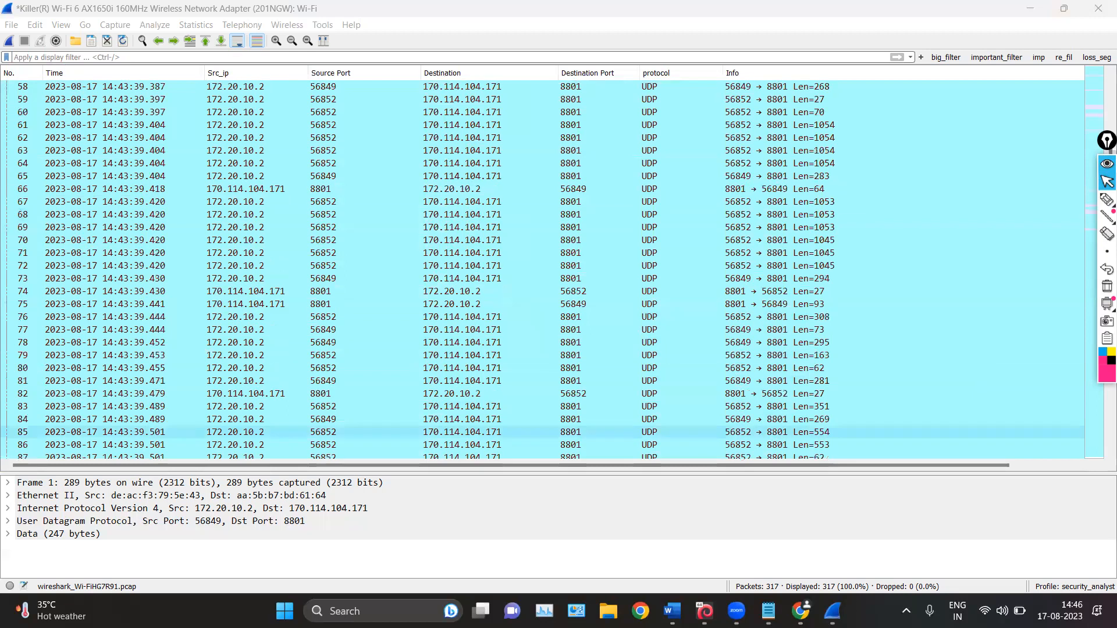
{"action": "scroll", "coordinate": [465, 314], "scroll_direction": "up", "scroll_amount": 8}
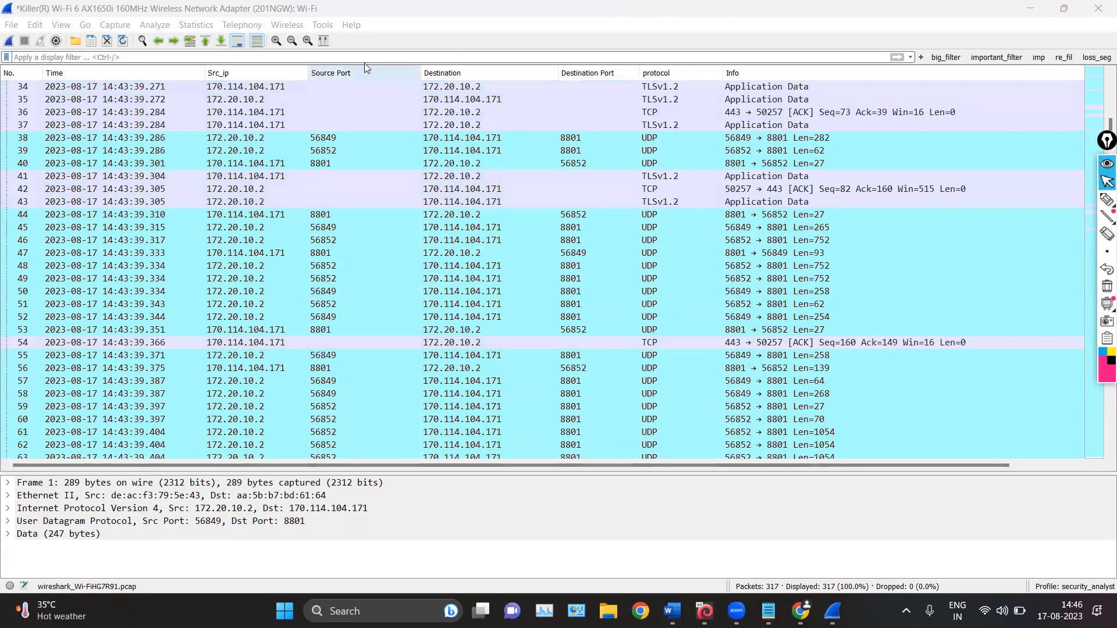
{"action": "right_click", "coordinate": [355, 74]}
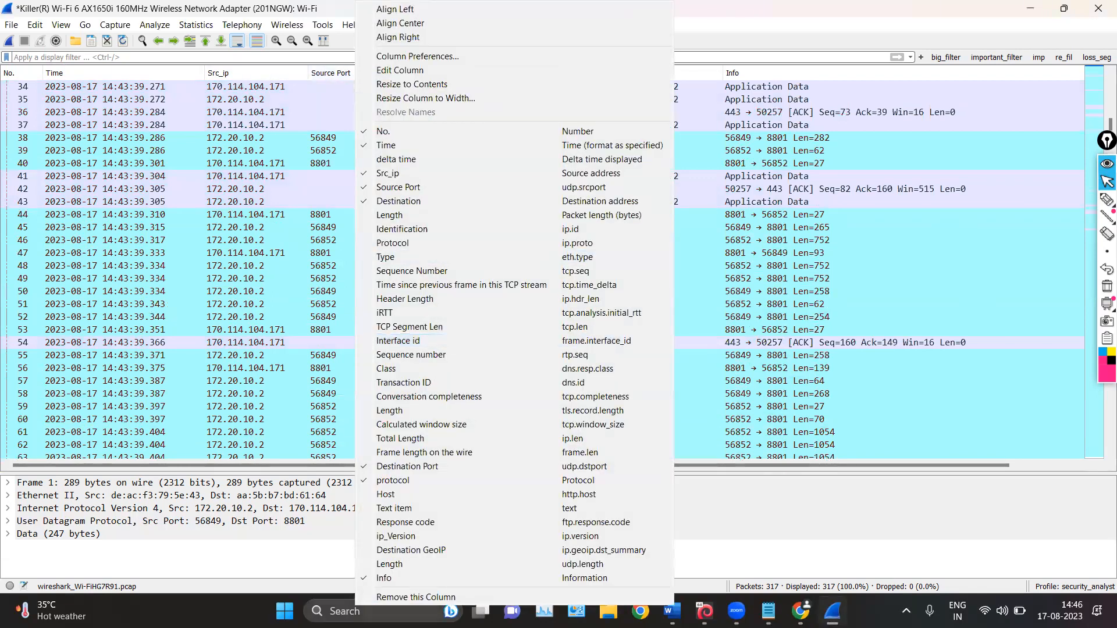
{"action": "left_click", "coordinate": [412, 187]}
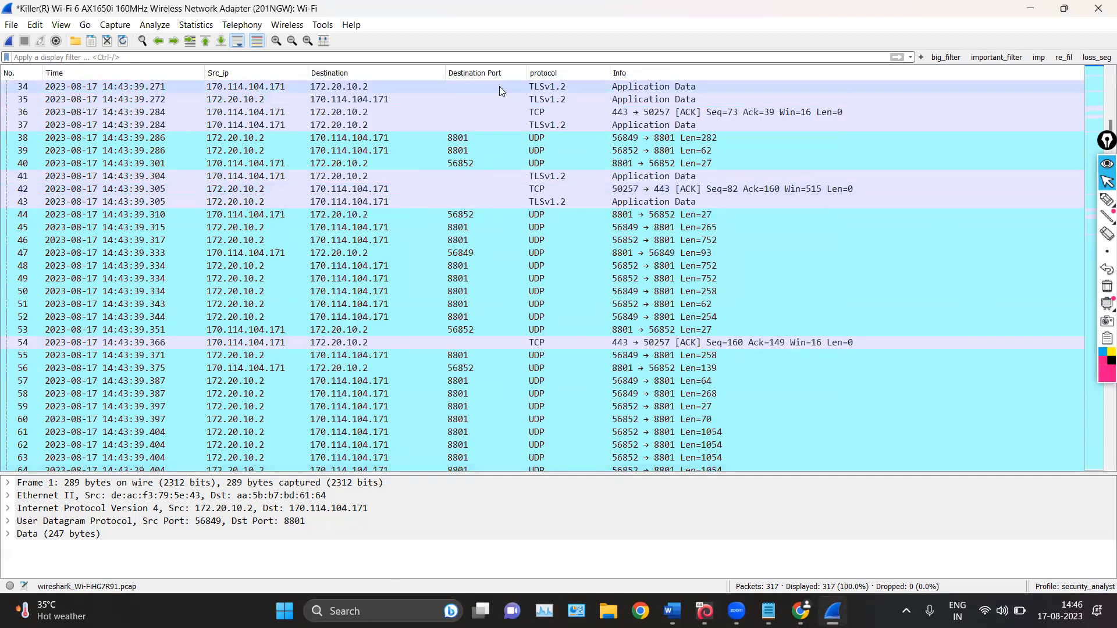
{"action": "right_click", "coordinate": [466, 79]}
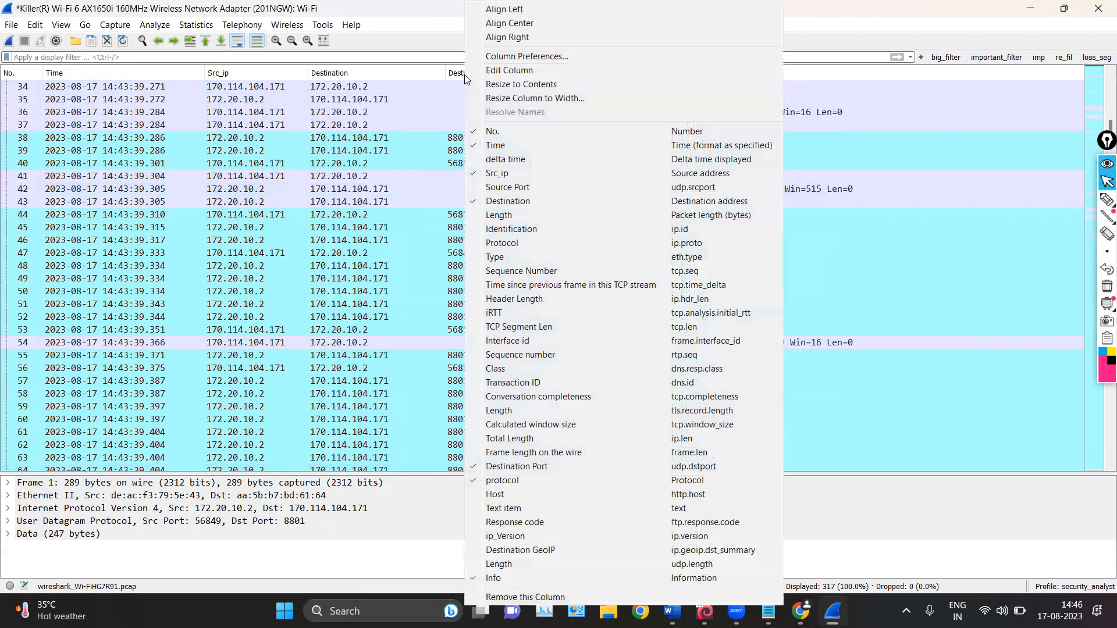
{"action": "left_click", "coordinate": [506, 464]}
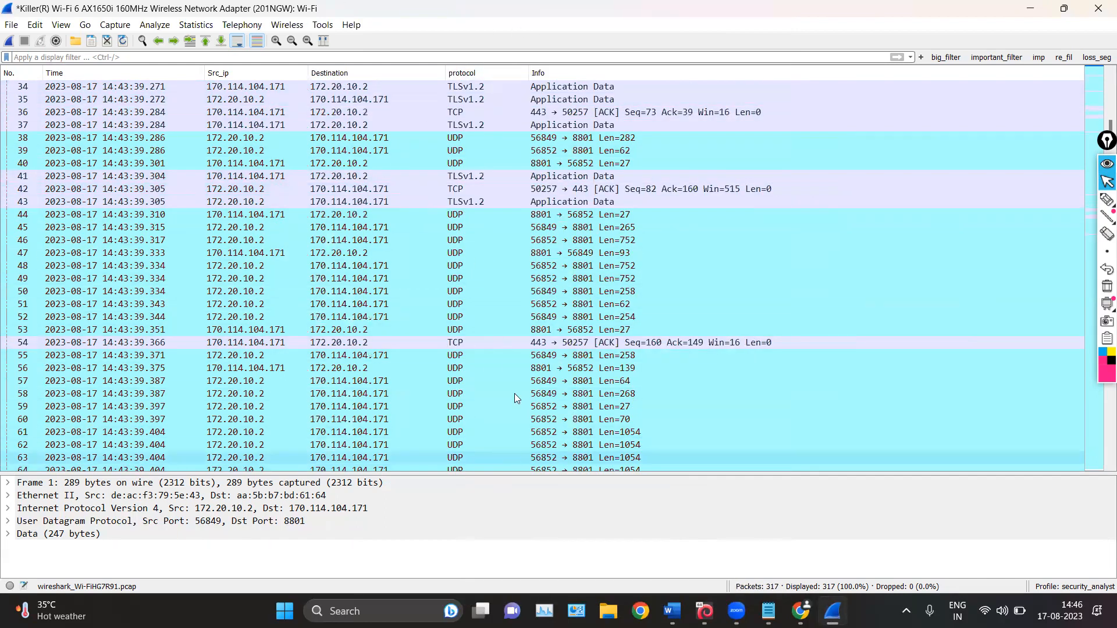
Enlarge the packet details pane and expand the Internet Protocol Version 4 section of packet 38
{"action": "left_click_drag", "start_coordinate": [529, 471], "coordinate": [528, 229]}
{"action": "left_click", "coordinate": [409, 137]}
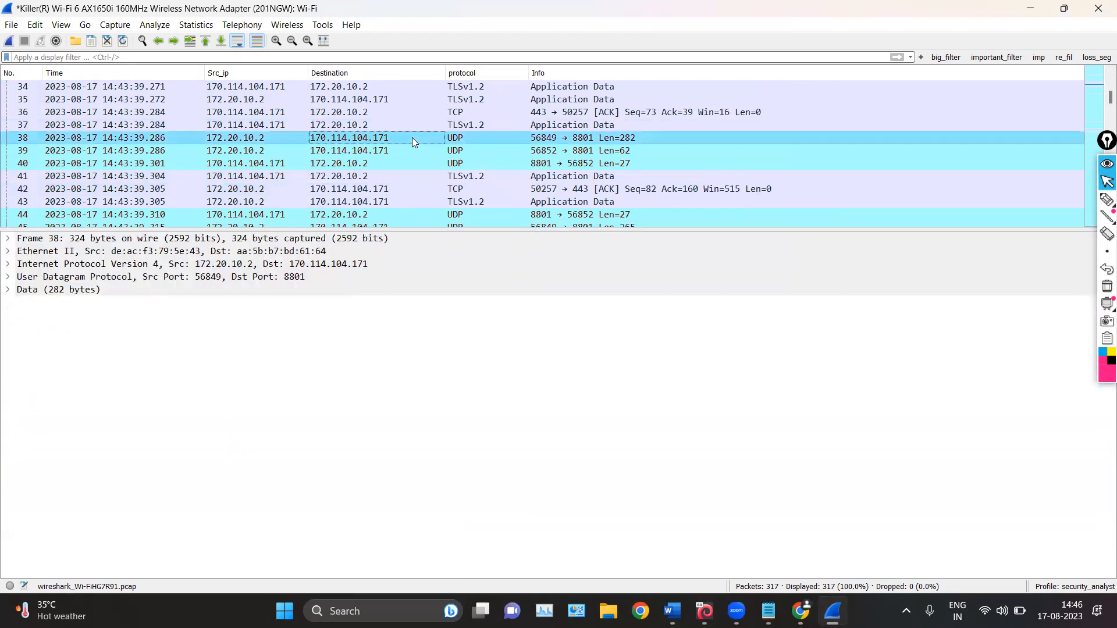
{"action": "left_click", "coordinate": [8, 265]}
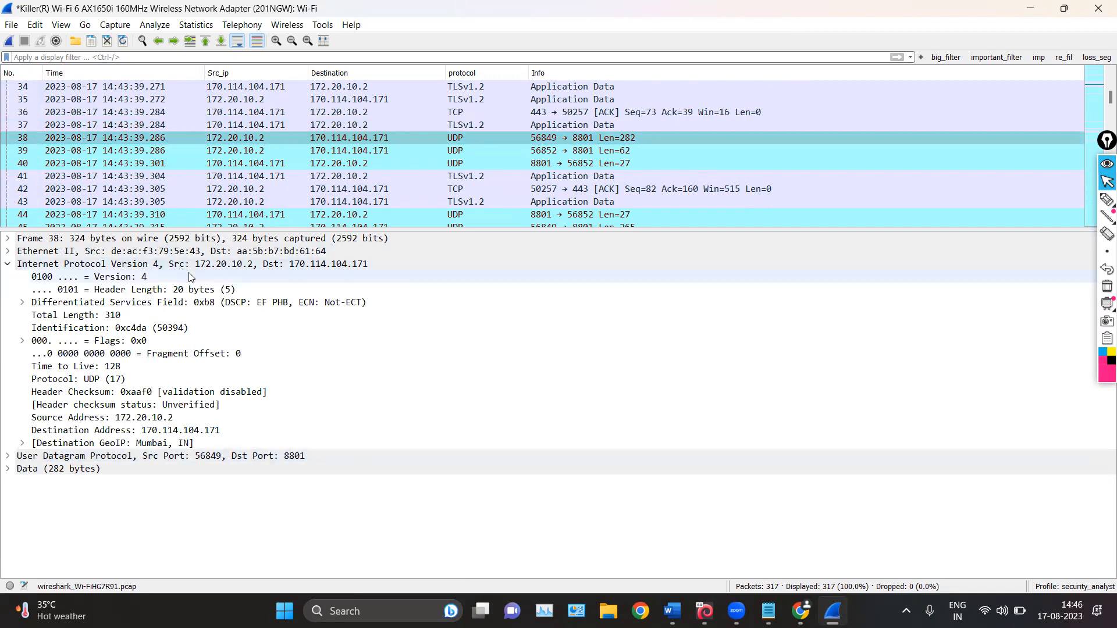
Draw a pen line from the IPv4 Version field up to the packet list, then erase it and return to the pointer
{"action": "left_click", "coordinate": [1107, 200]}
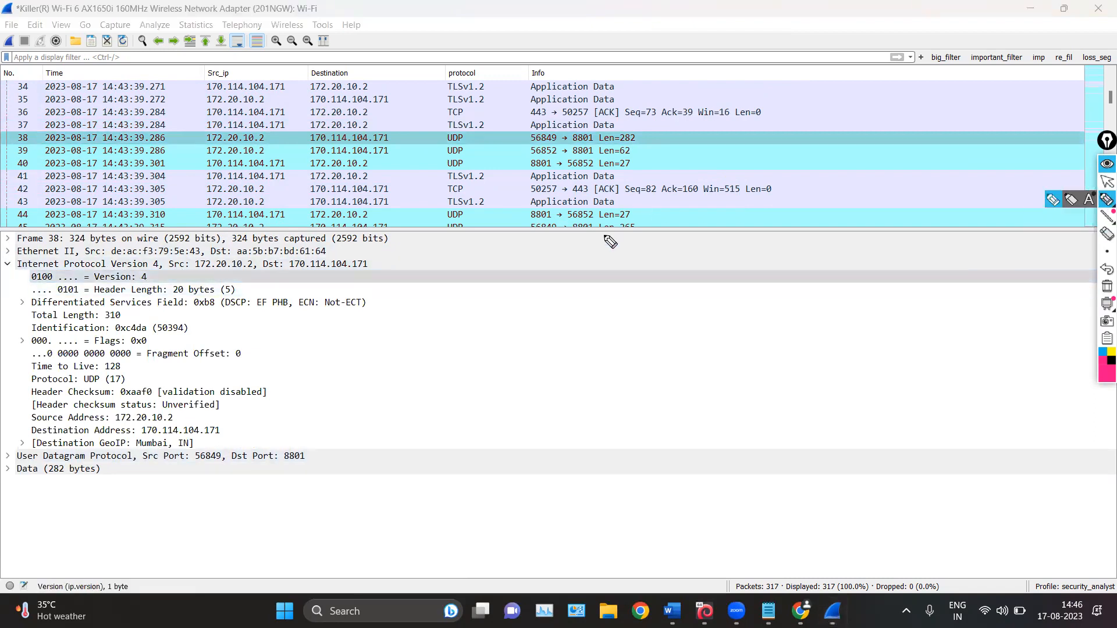
{"action": "left_click_drag", "start_coordinate": [149, 269], "coordinate": [499, 101]}
{"action": "left_click", "coordinate": [1107, 286]}
{"action": "left_click", "coordinate": [1105, 183]}
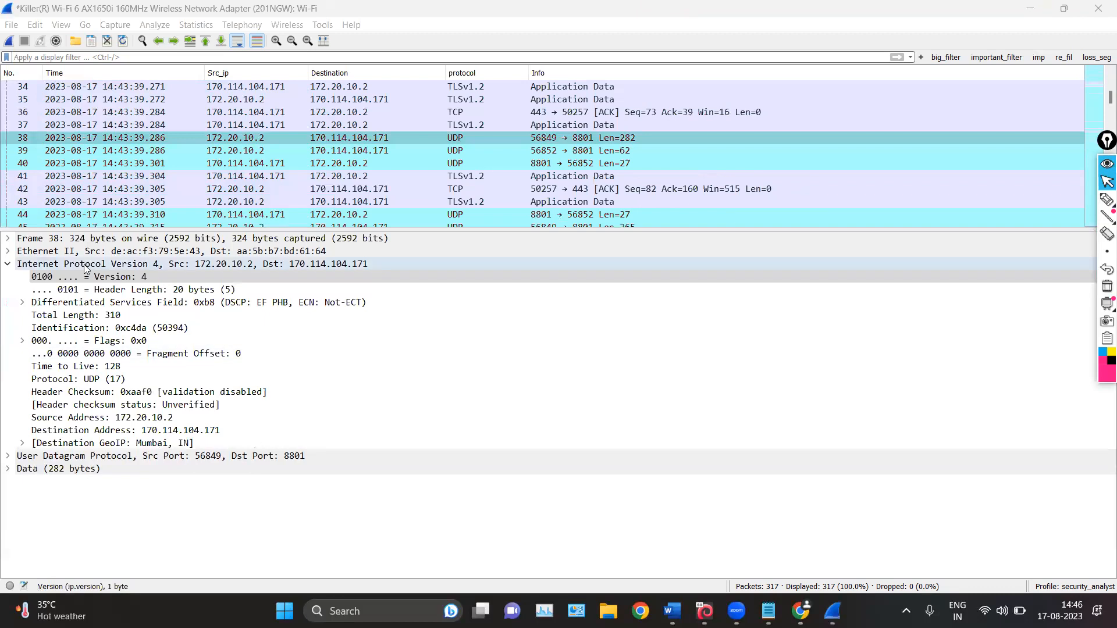
Apply the IPv4 Version field as a packet list column and enlarge the packet list pane to view it
{"action": "right_click", "coordinate": [111, 281]}
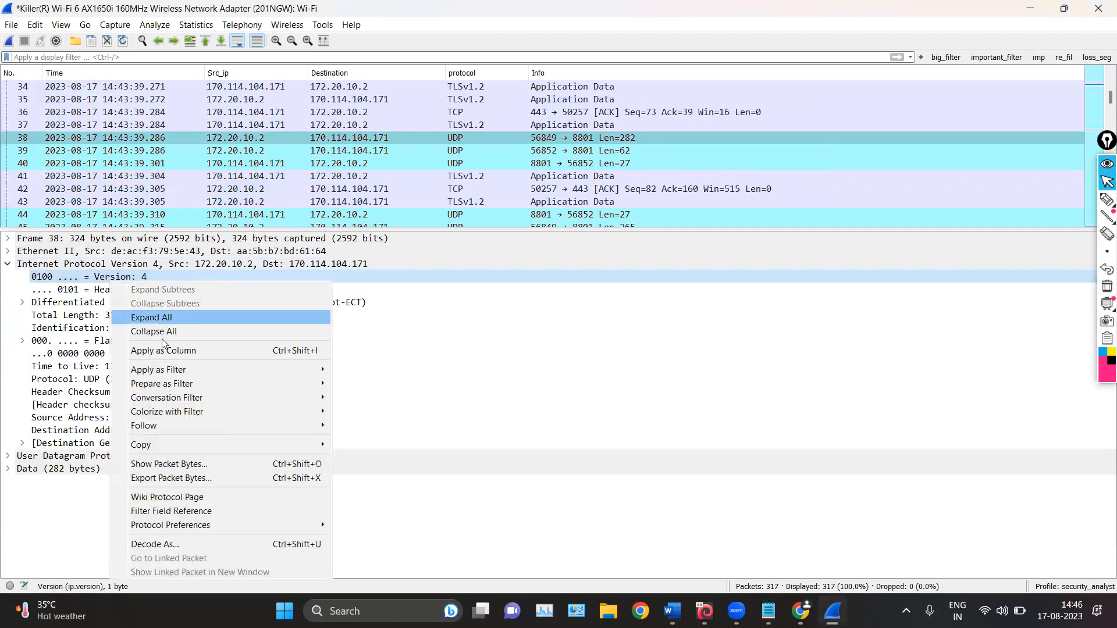
{"action": "left_click", "coordinate": [210, 350]}
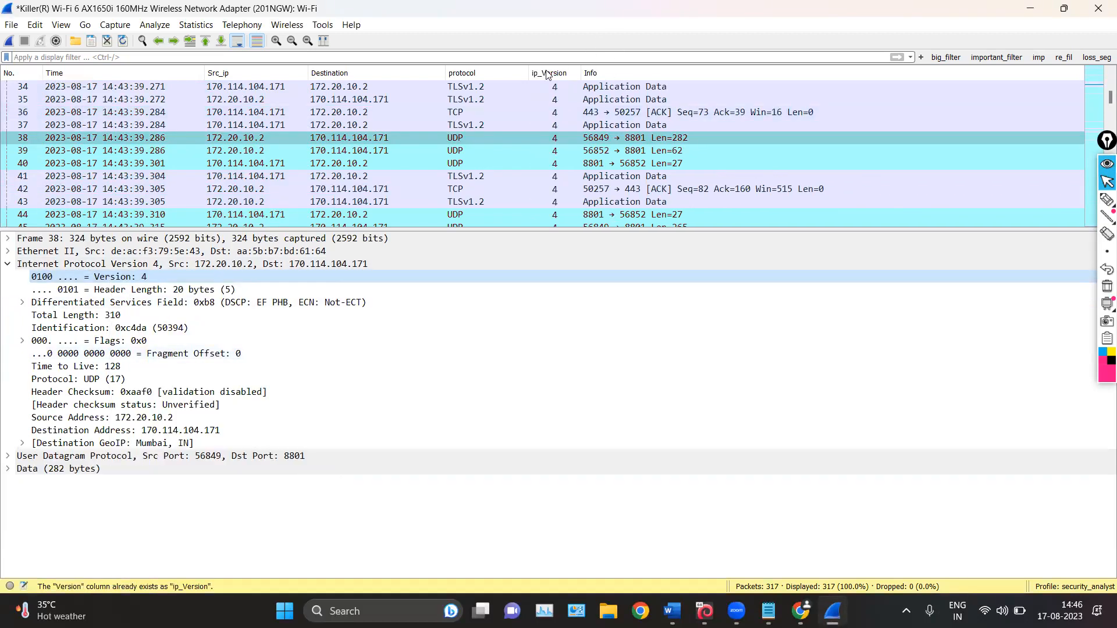
{"action": "left_click_drag", "start_coordinate": [707, 230], "coordinate": [707, 435]}
{"action": "scroll", "coordinate": [550, 157], "scroll_direction": "down", "scroll_amount": 20}
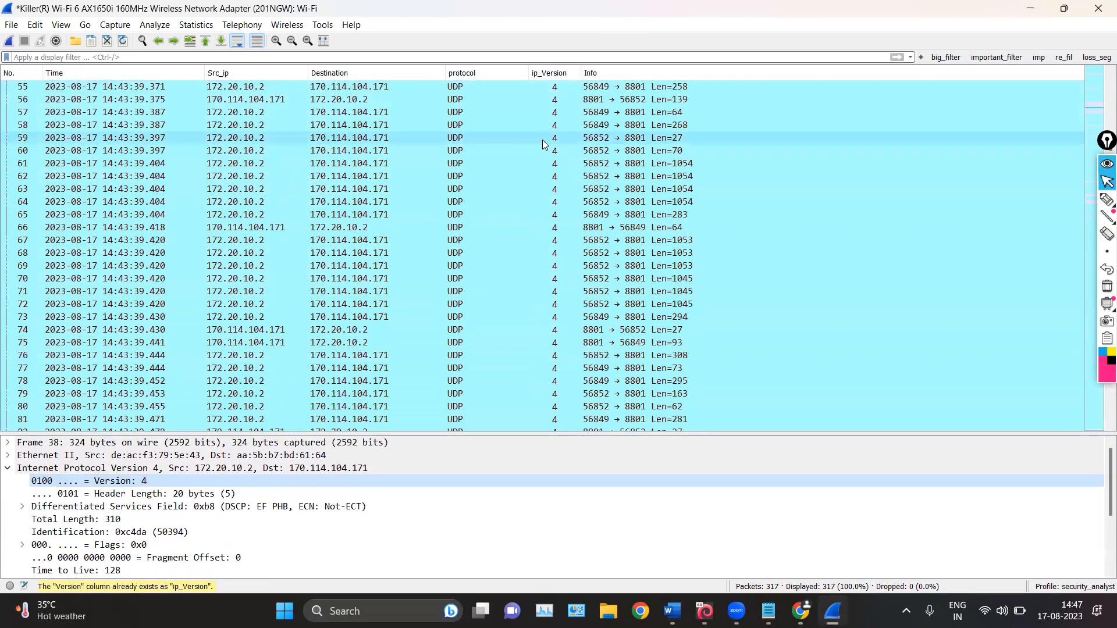
{"action": "scroll", "coordinate": [550, 151], "scroll_direction": "up", "scroll_amount": 20}
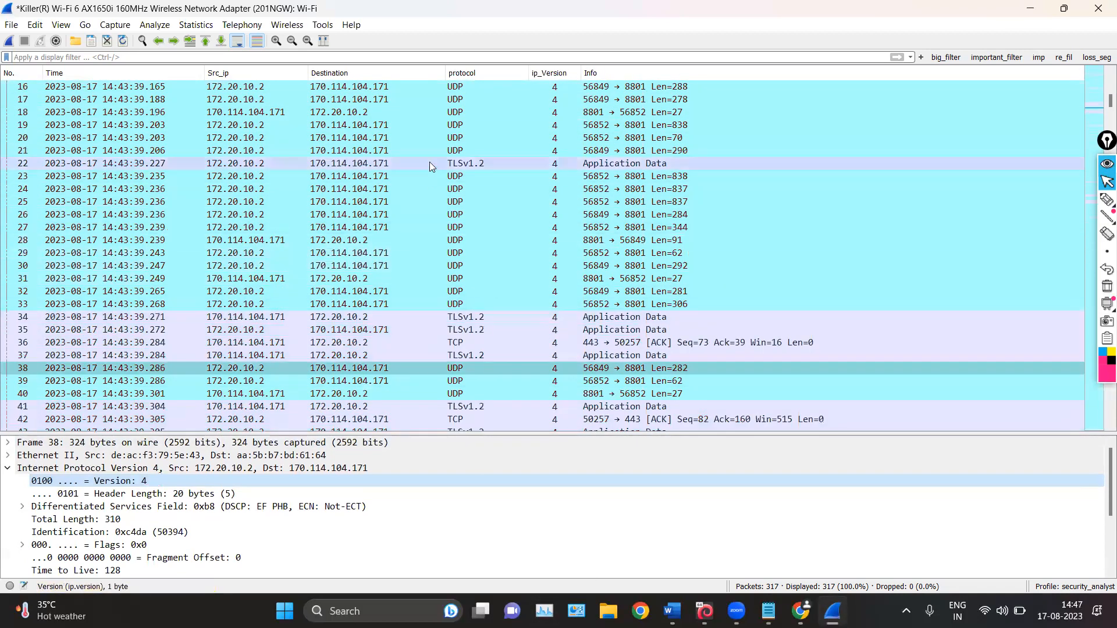
Rename the ip_Version column as version
{"action": "right_click", "coordinate": [553, 76]}
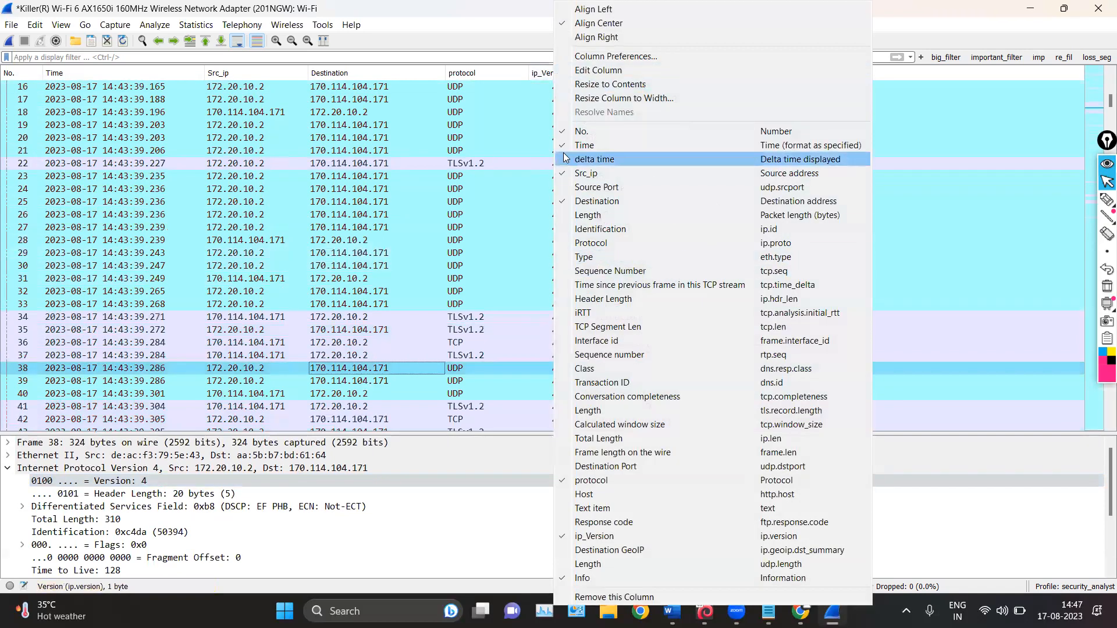
{"action": "left_click", "coordinate": [598, 70]}
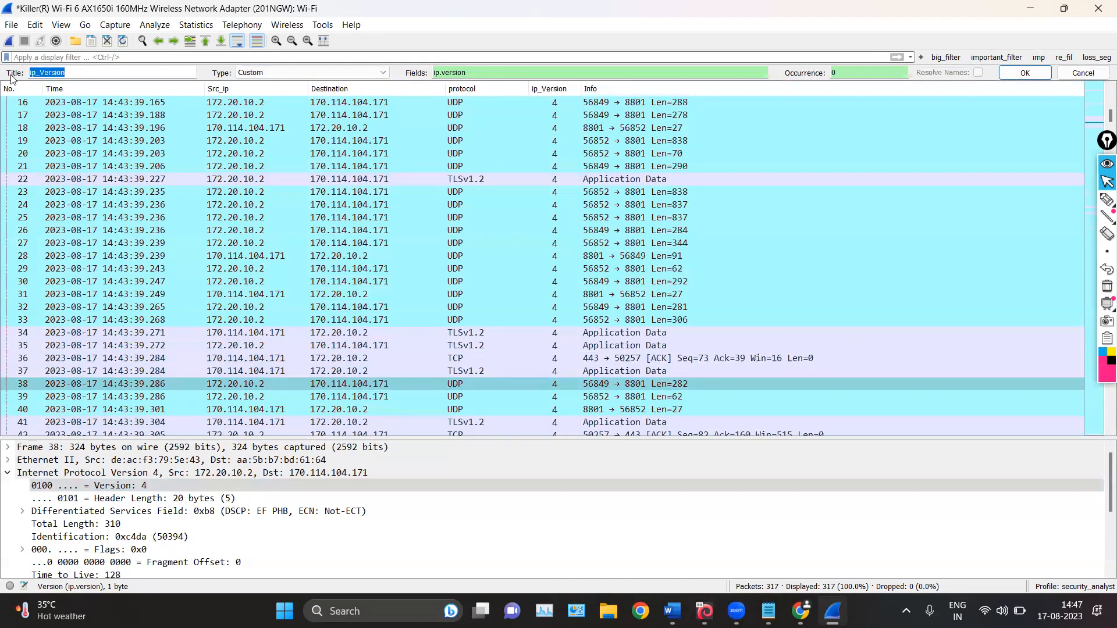
{"action": "key", "text": "BackSpace"}
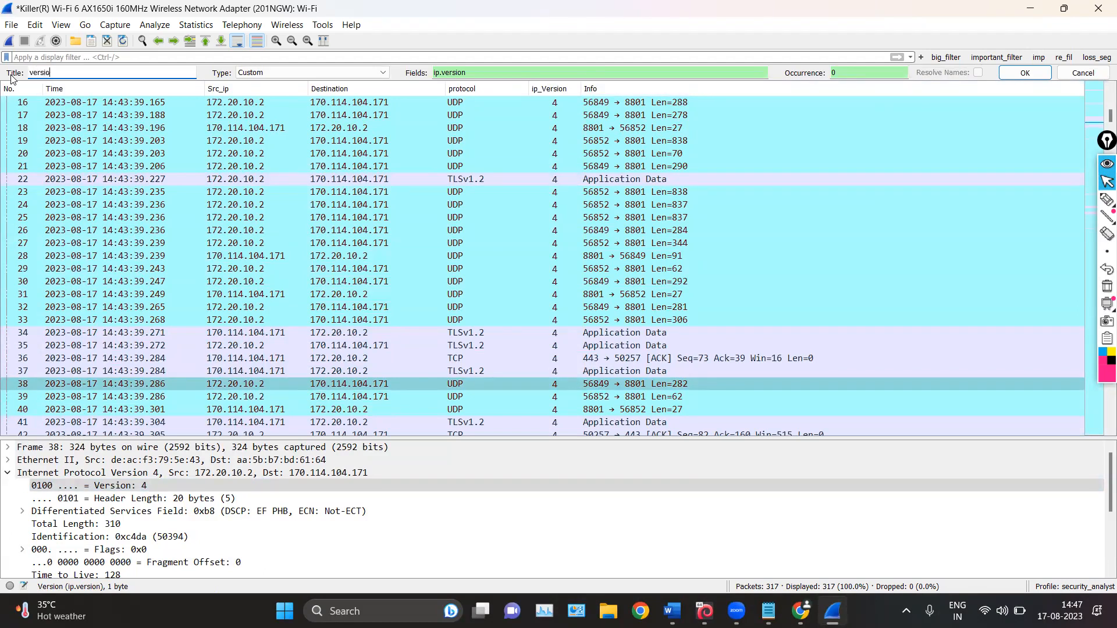
{"action": "left_click", "coordinate": [1024, 73]}
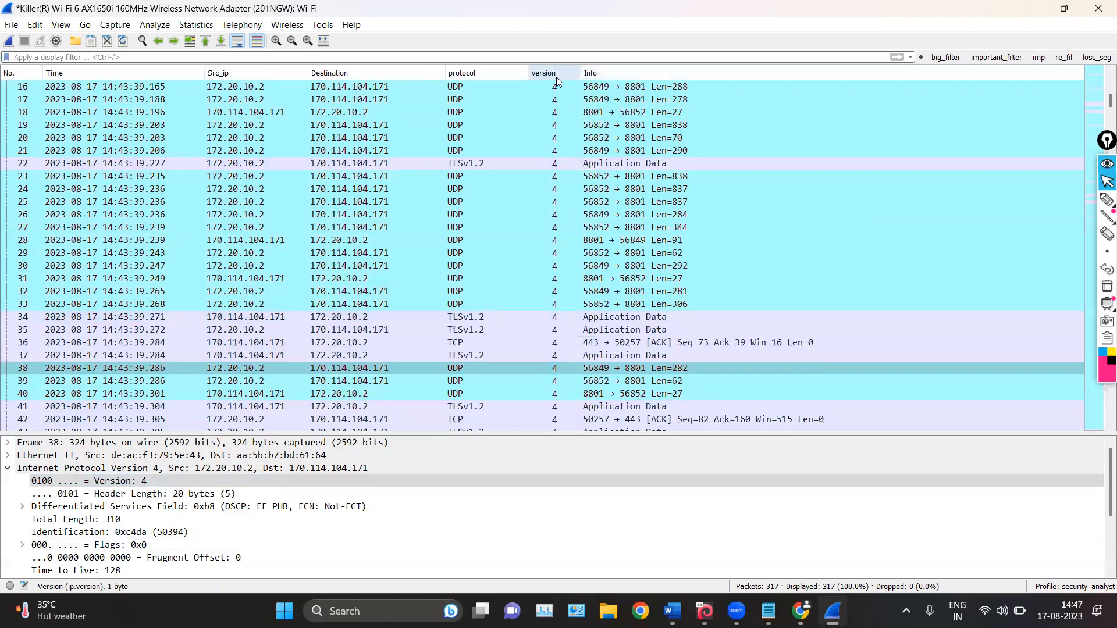
Mark the version column heading with the pen and erase the mark
{"action": "left_click", "coordinate": [1107, 200]}
{"action": "mouse_move", "coordinate": [592, 56]}
{"action": "left_mouse_down"}
{"action": "mouse_move", "coordinate": [536, 55]}
{"action": "mouse_move", "coordinate": [572, 86]}
{"action": "left_mouse_up"}
{"action": "left_click", "coordinate": [1106, 286]}
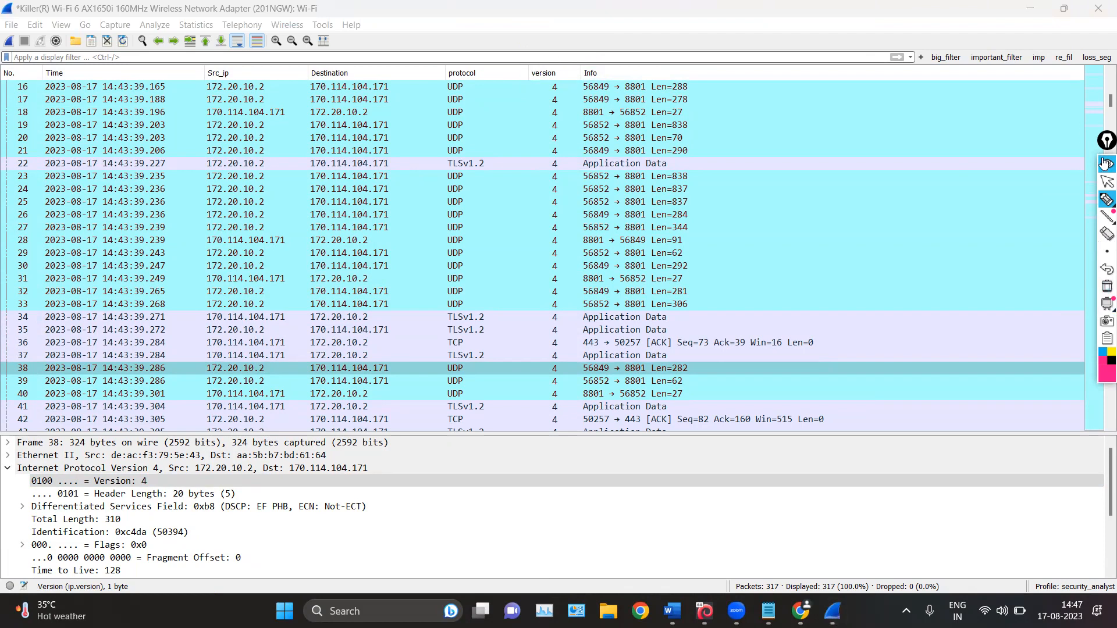
Try center and right alignment on the version column
{"action": "right_click", "coordinate": [556, 73]}
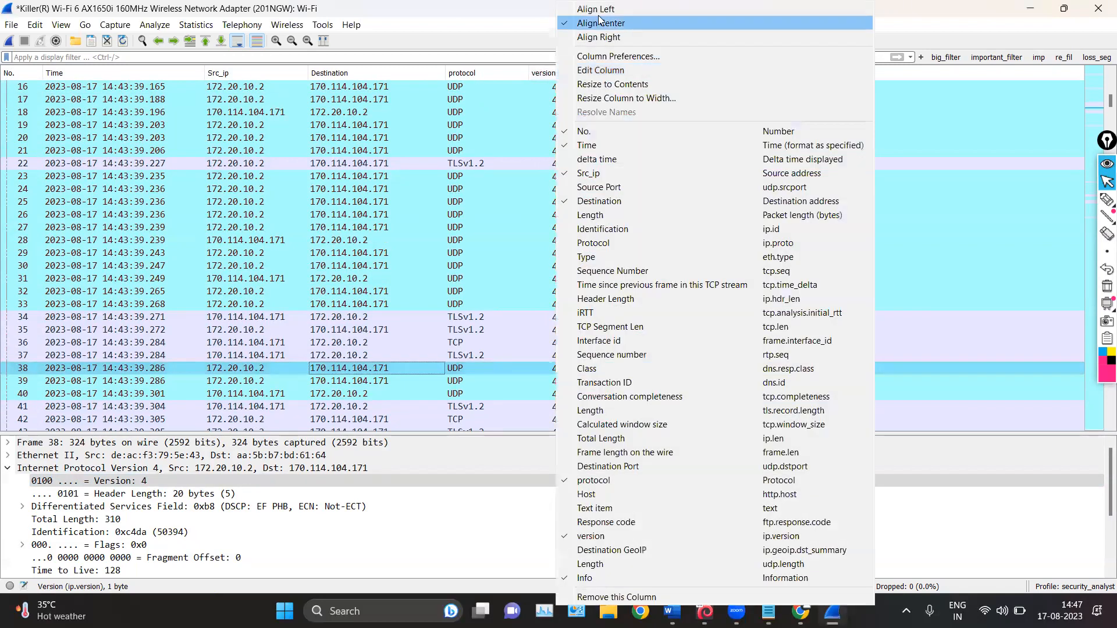
{"action": "left_click", "coordinate": [600, 22]}
{"action": "right_click", "coordinate": [546, 72]}
{"action": "left_click", "coordinate": [578, 39]}
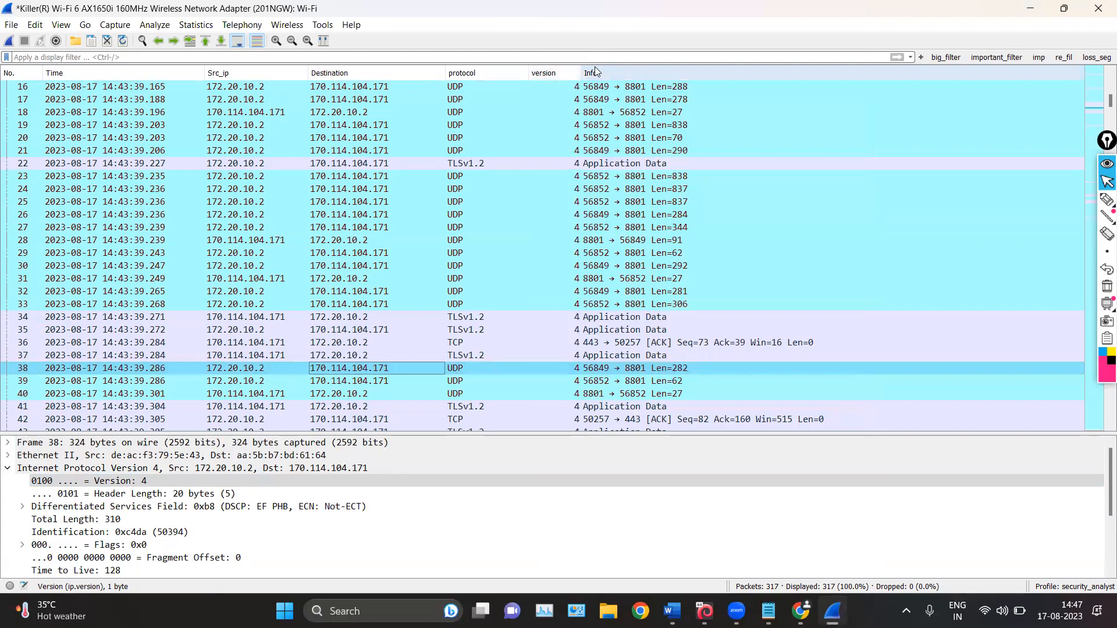
Center-align the version column and return to the first packets of the list
{"action": "mouse_move", "coordinate": [581, 76]}
{"action": "left_mouse_down"}
{"action": "mouse_move", "coordinate": [810, 88]}
{"action": "mouse_move", "coordinate": [589, 82]}
{"action": "left_mouse_up"}
{"action": "right_click", "coordinate": [575, 73]}
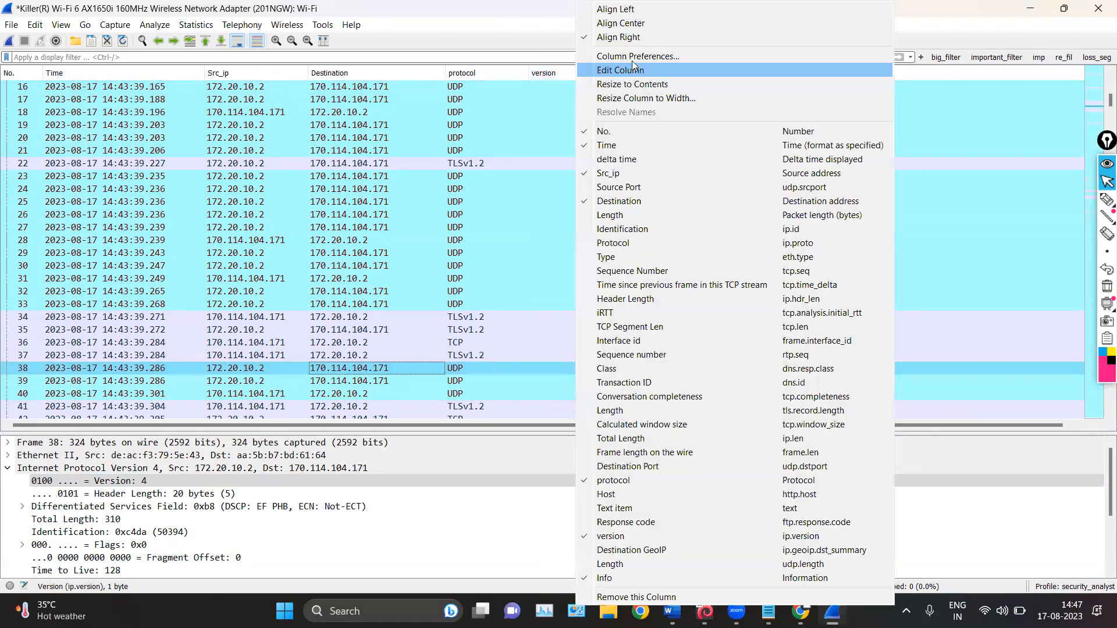
{"action": "left_click", "coordinate": [631, 23]}
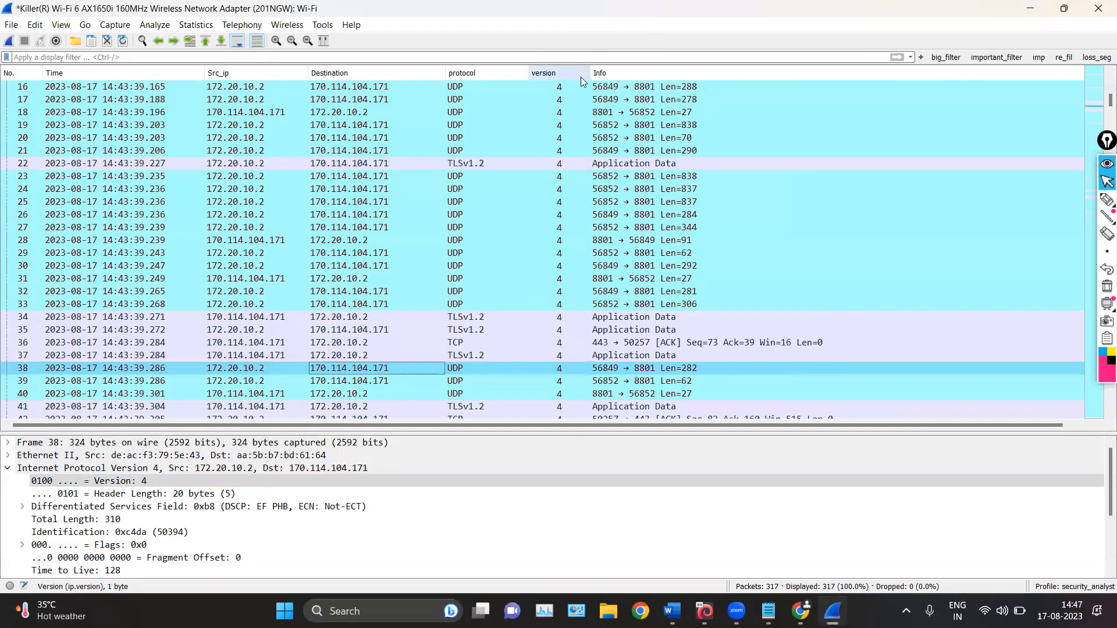
{"action": "right_click", "coordinate": [556, 75]}
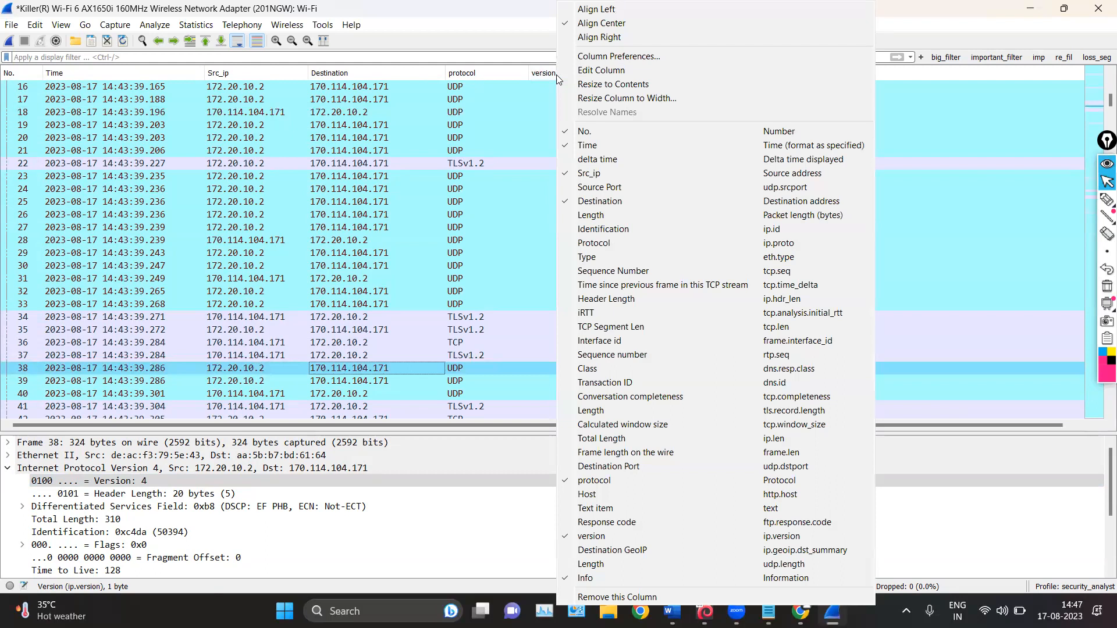
{"action": "left_click", "coordinate": [512, 115]}
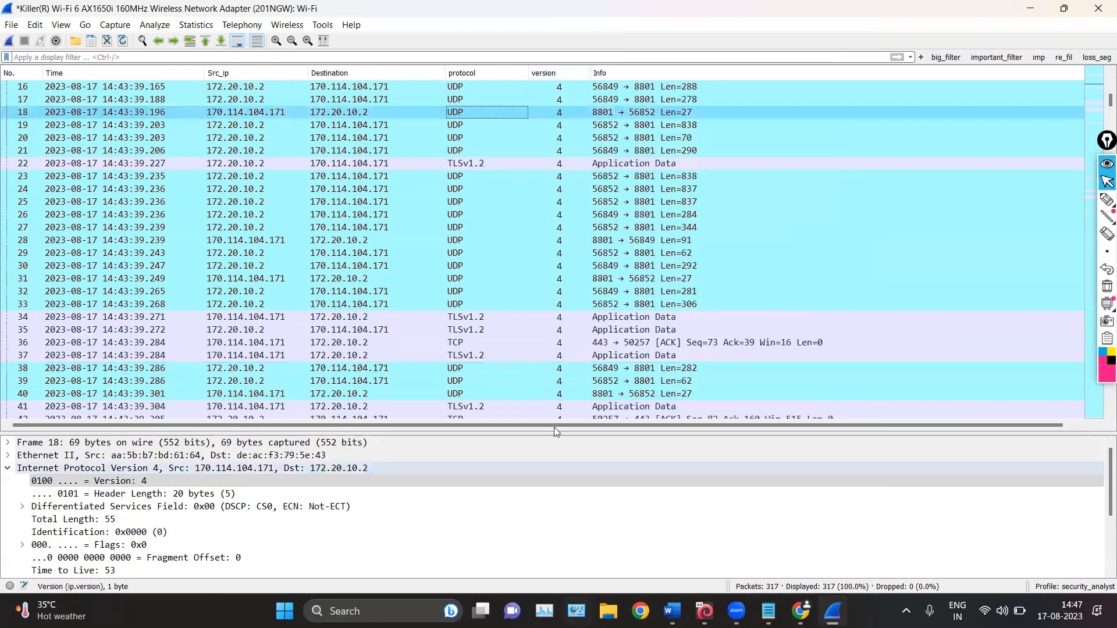
{"action": "scroll", "coordinate": [583, 197], "scroll_direction": "up", "scroll_amount": 5}
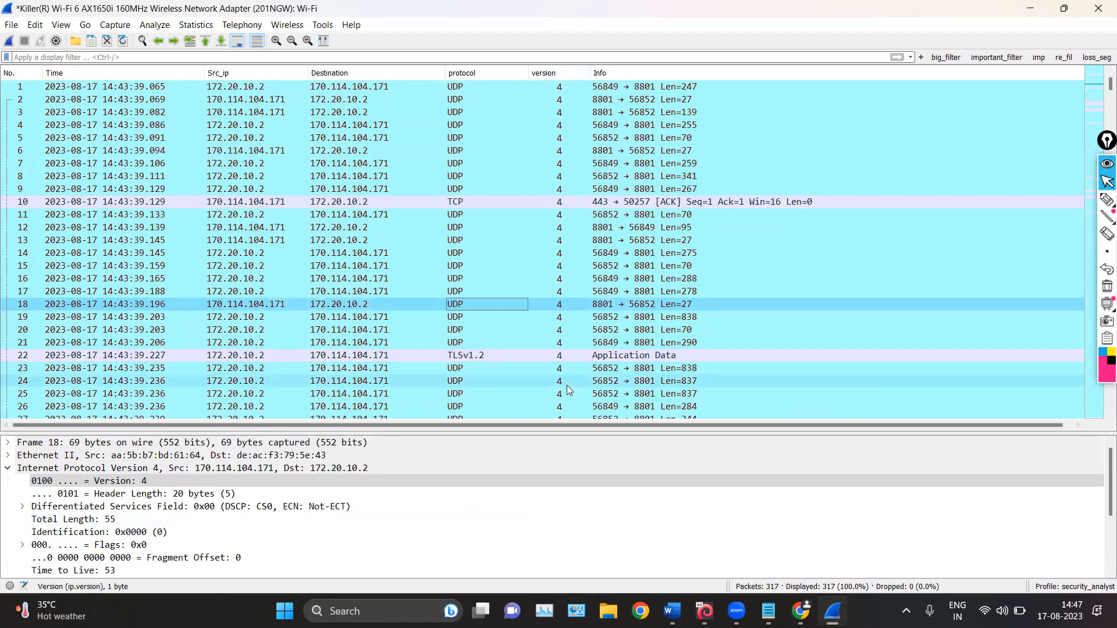
Apply the Ethernet II Source address as a packet list column, enlarging the list pane and widening the new column
{"action": "left_click_drag", "start_coordinate": [564, 189], "coordinate": [565, 170]}
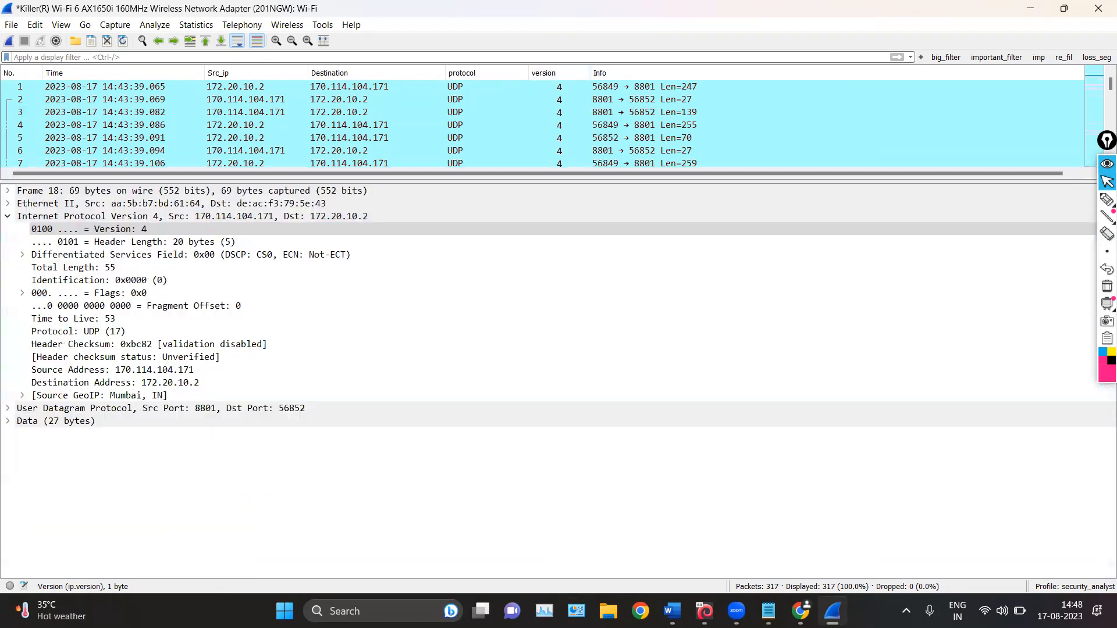
{"action": "left_click", "coordinate": [14, 204]}
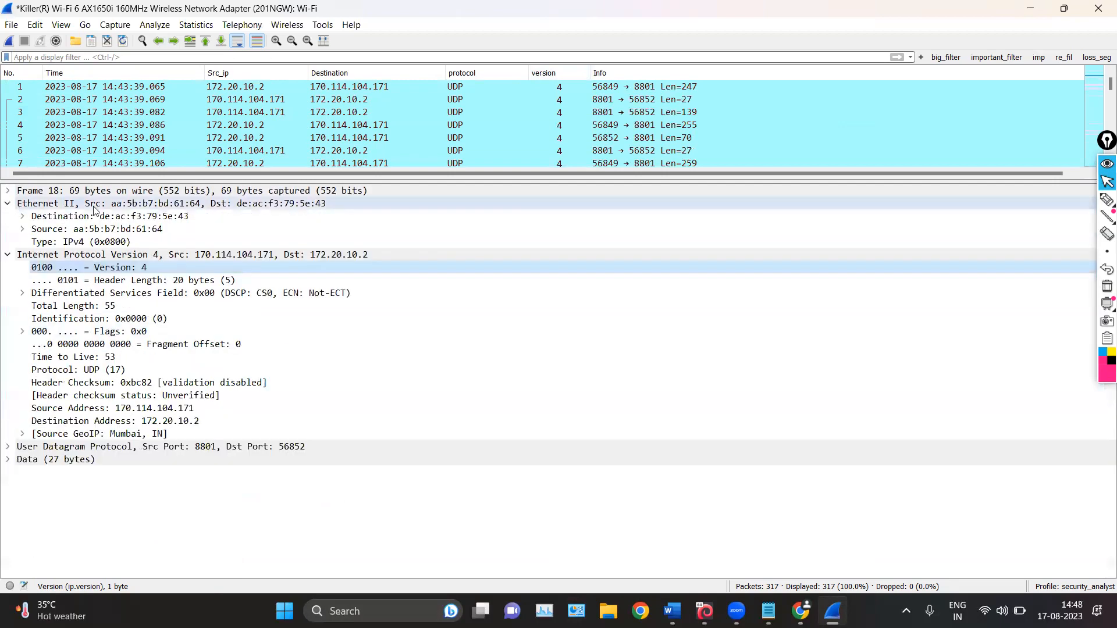
{"action": "left_click", "coordinate": [35, 217]}
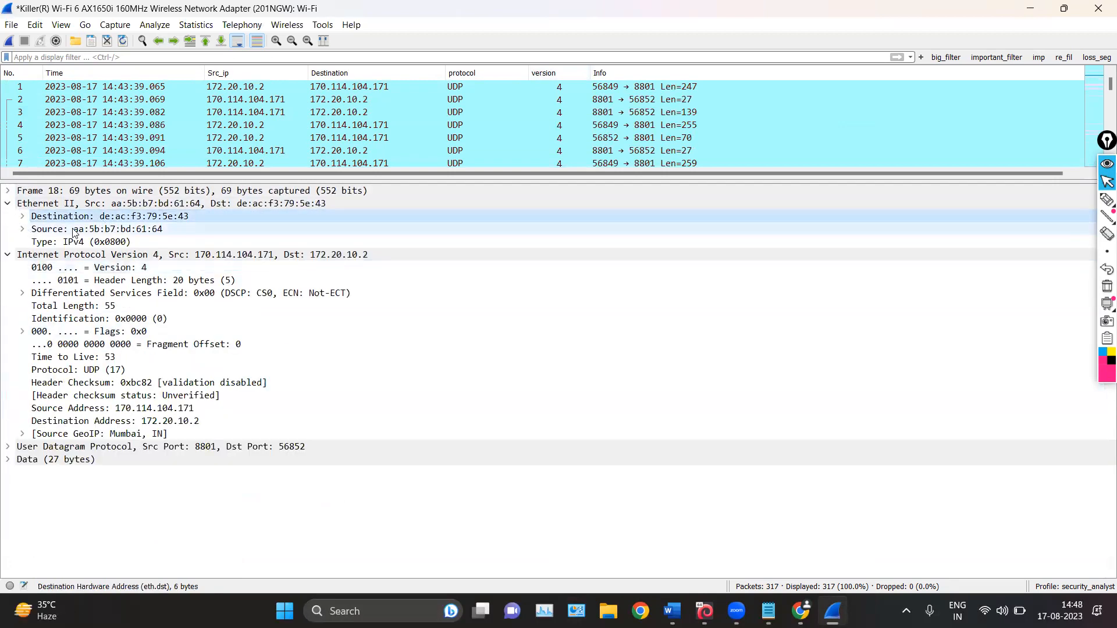
{"action": "left_click", "coordinate": [35, 229]}
{"action": "right_click", "coordinate": [124, 233]}
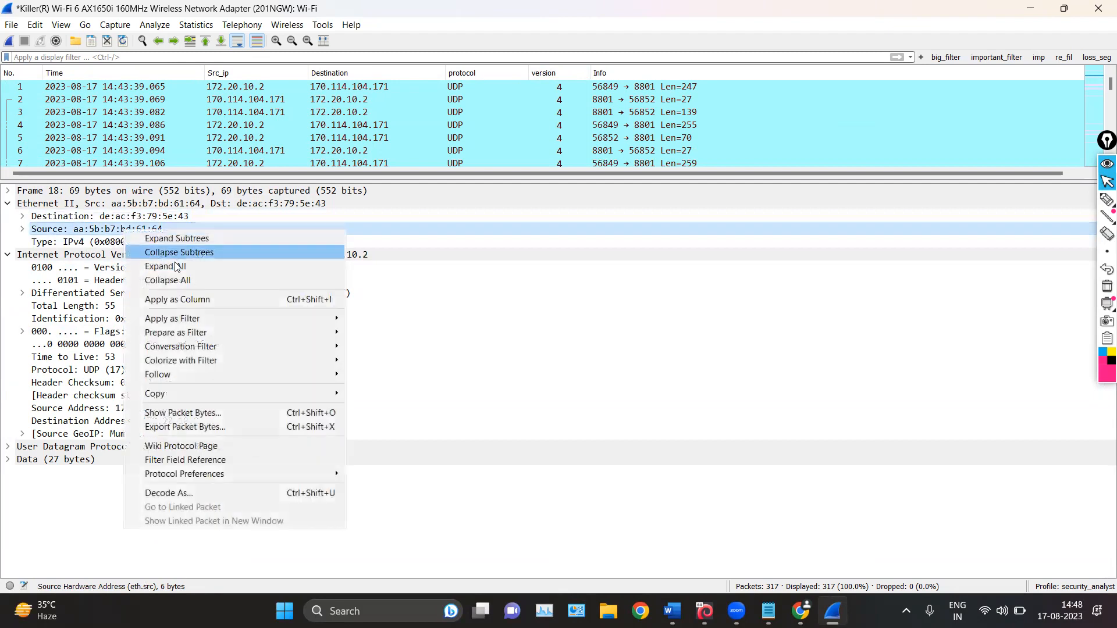
{"action": "left_click", "coordinate": [177, 301]}
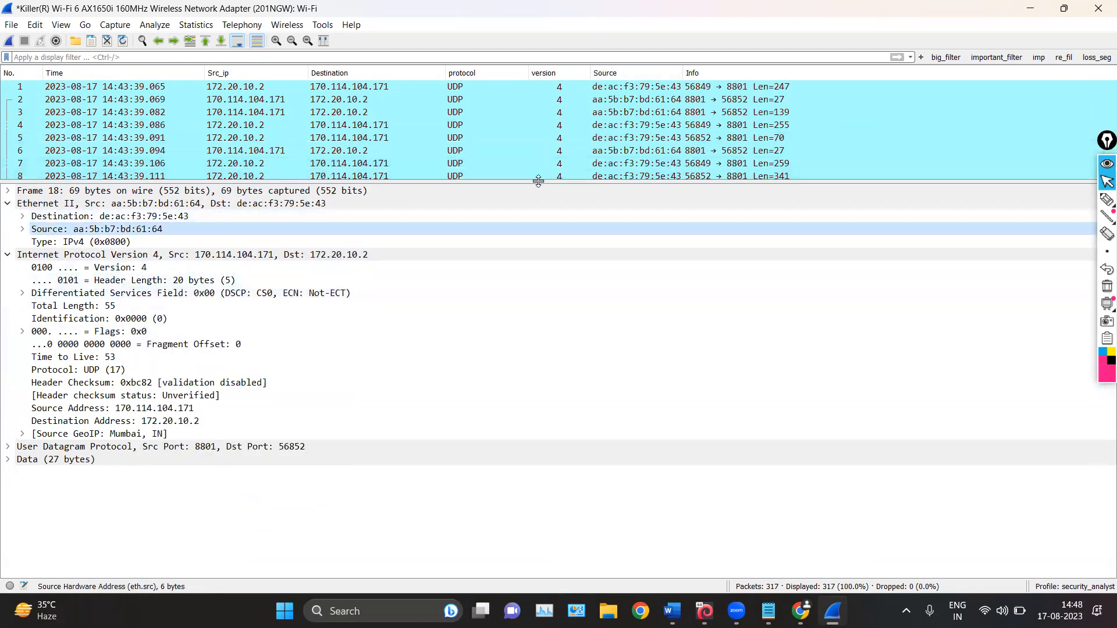
{"action": "left_click_drag", "start_coordinate": [543, 182], "coordinate": [543, 325]}
{"action": "left_click_drag", "start_coordinate": [681, 69], "coordinate": [736, 70]}
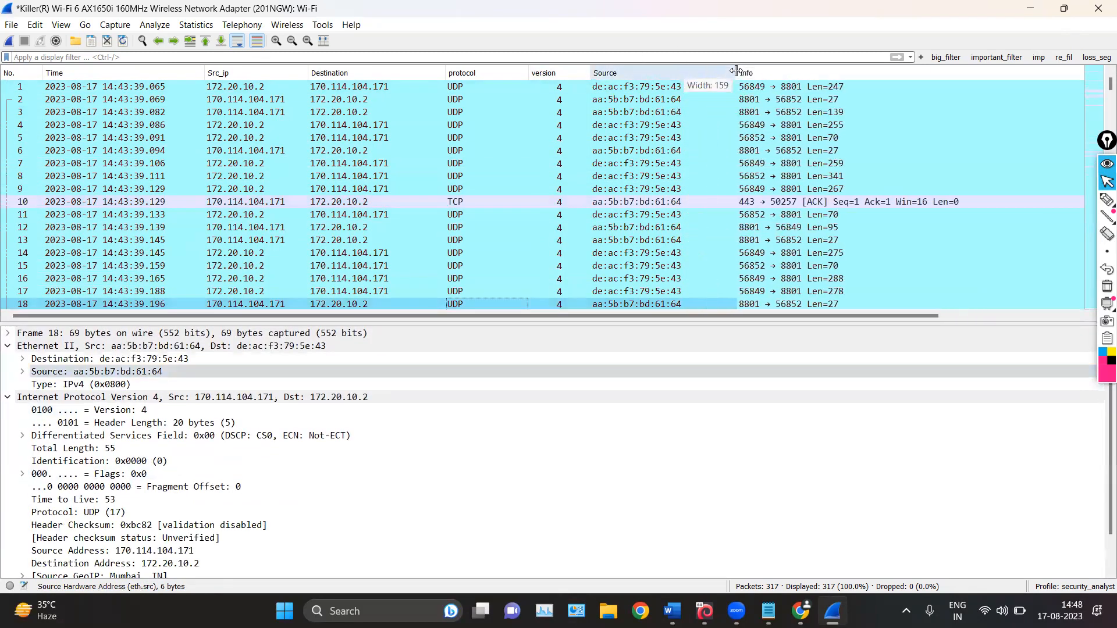
Rename the Source column of the Ethernet address as Source_mac
{"action": "right_click", "coordinate": [618, 73]}
{"action": "left_click", "coordinate": [625, 74]}
{"action": "left_click", "coordinate": [103, 71]}
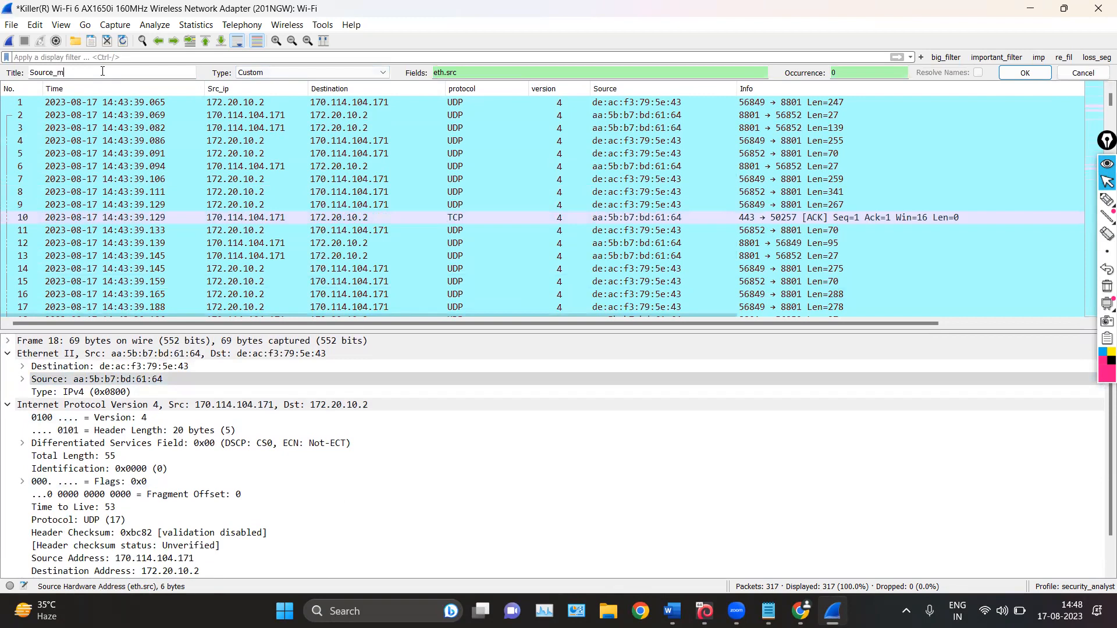
{"action": "type", "text": "_mac"}
{"action": "left_click", "coordinate": [1024, 73]}
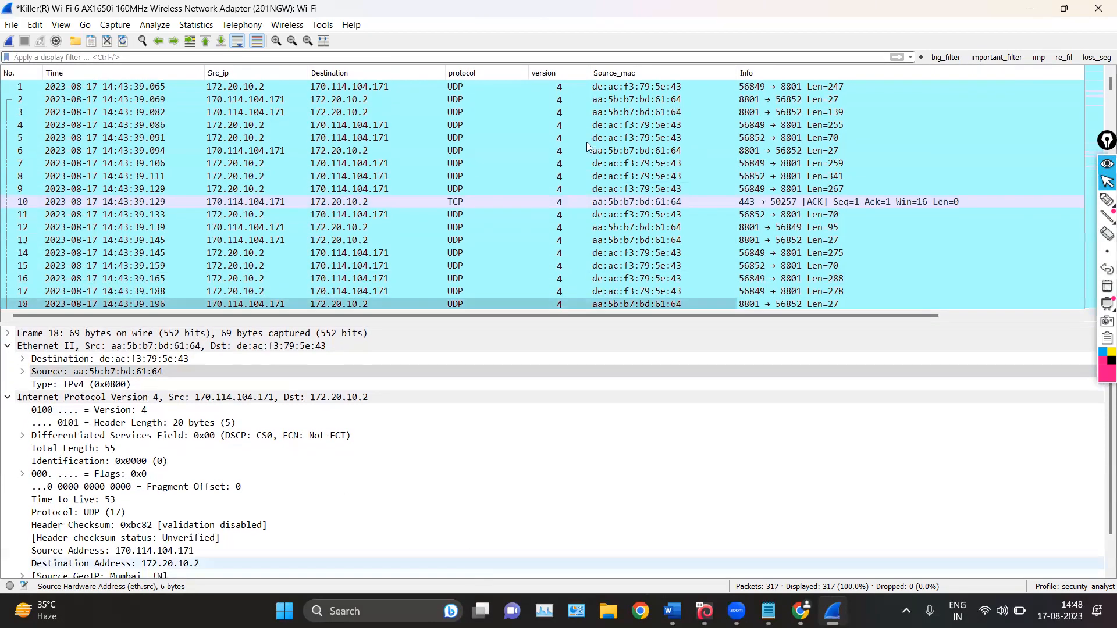
{"action": "scroll", "coordinate": [586, 142], "scroll_direction": "down", "scroll_amount": 17}
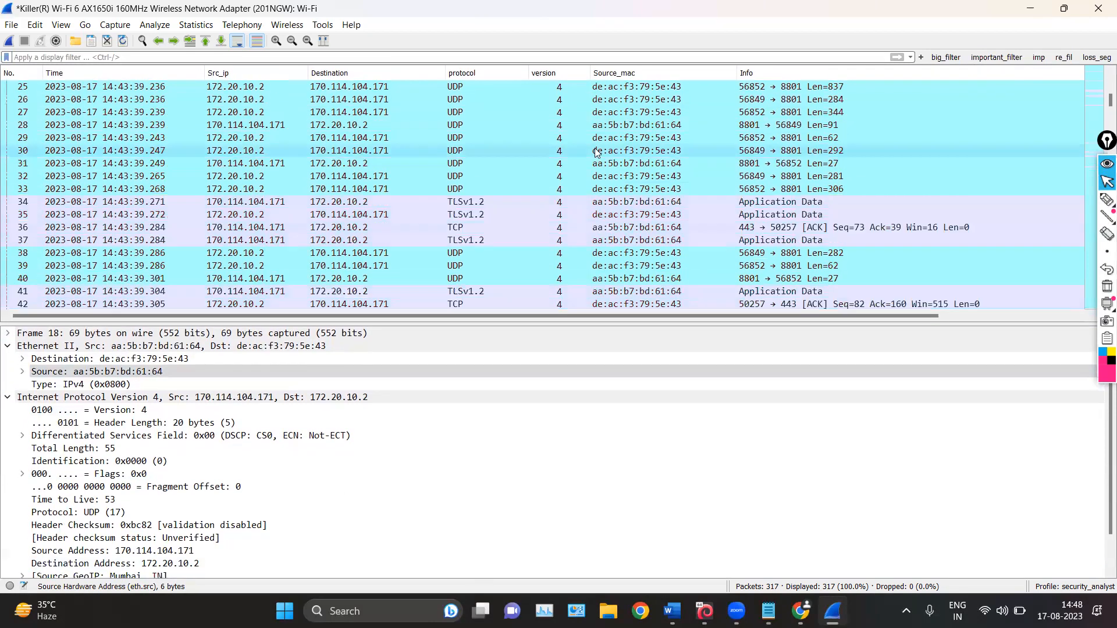
Hide the Source_mac and version columns from the packet list
{"action": "left_click", "coordinate": [114, 361]}
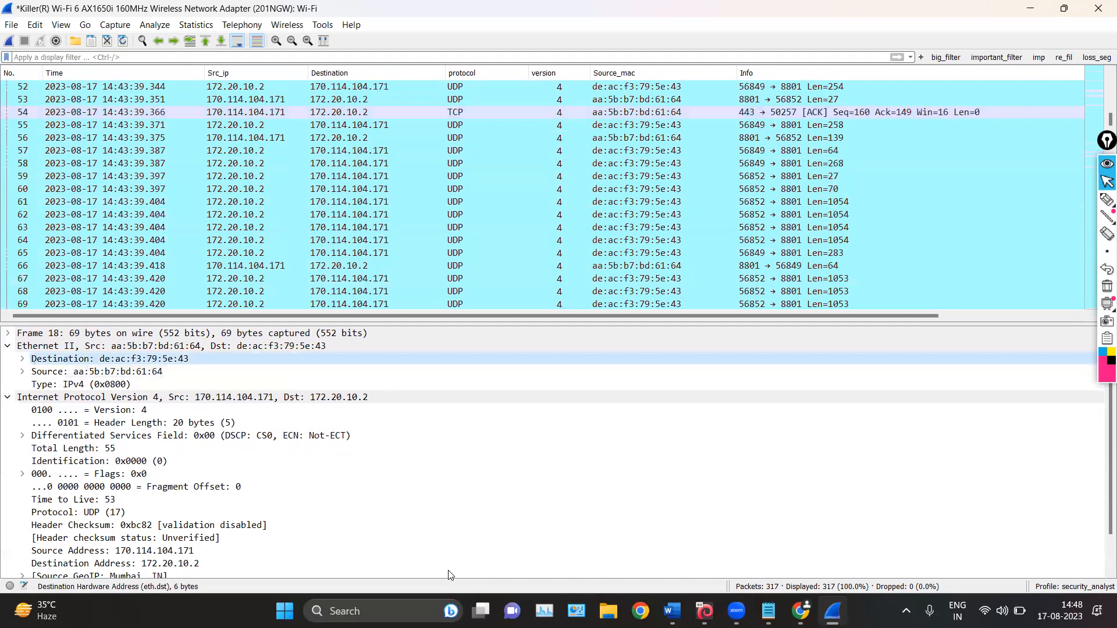
{"action": "right_click", "coordinate": [593, 72]}
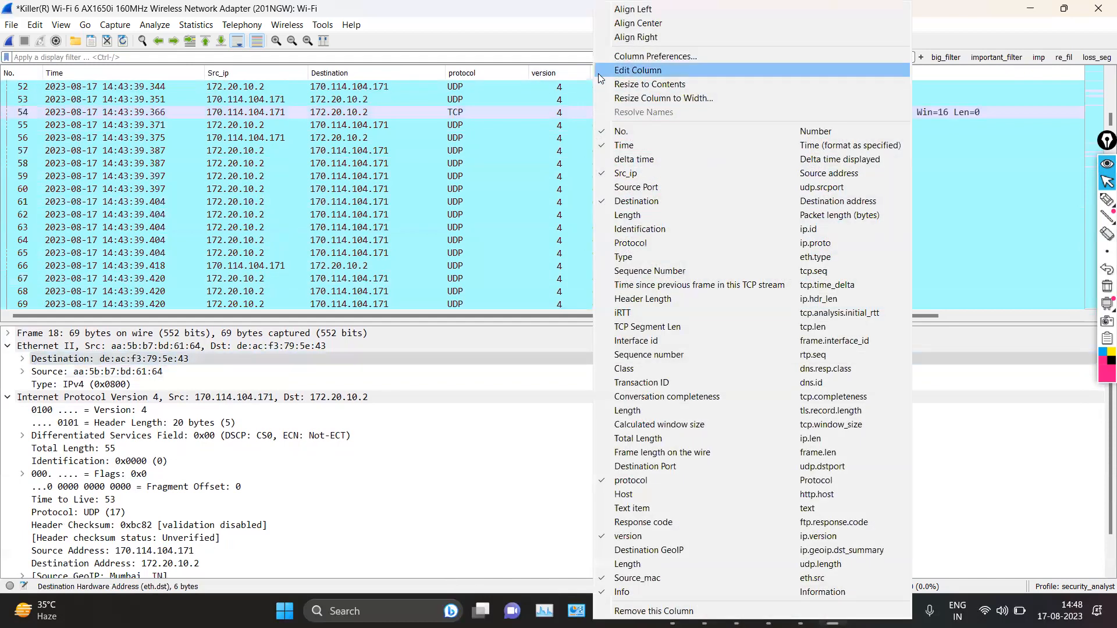
{"action": "left_click", "coordinate": [622, 592]}
{"action": "left_click", "coordinate": [388, 355]}
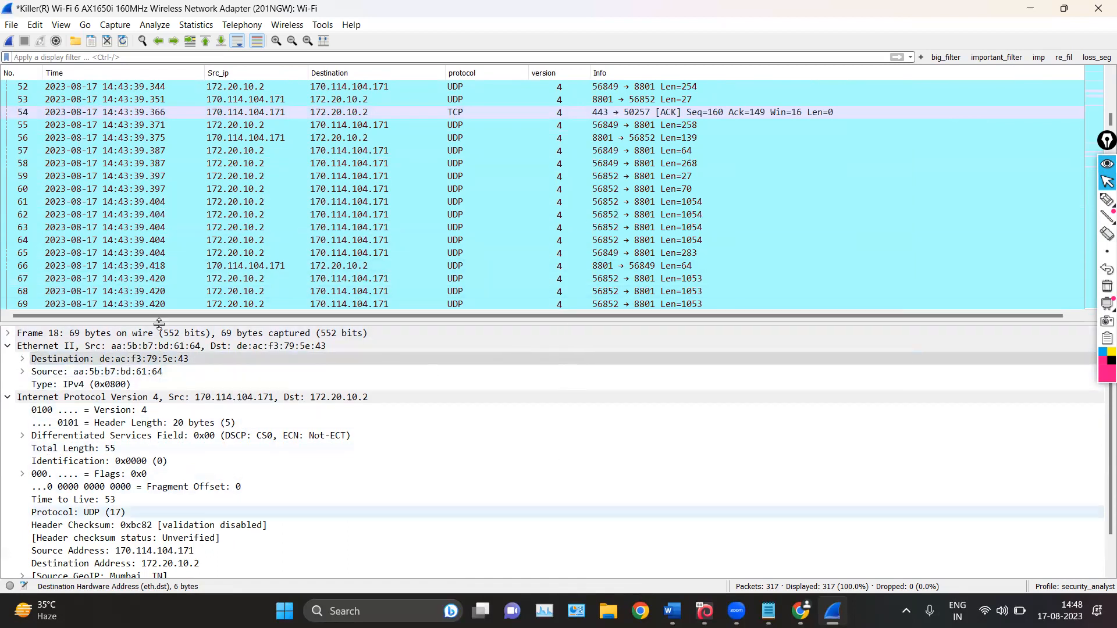
{"action": "right_click", "coordinate": [538, 76]}
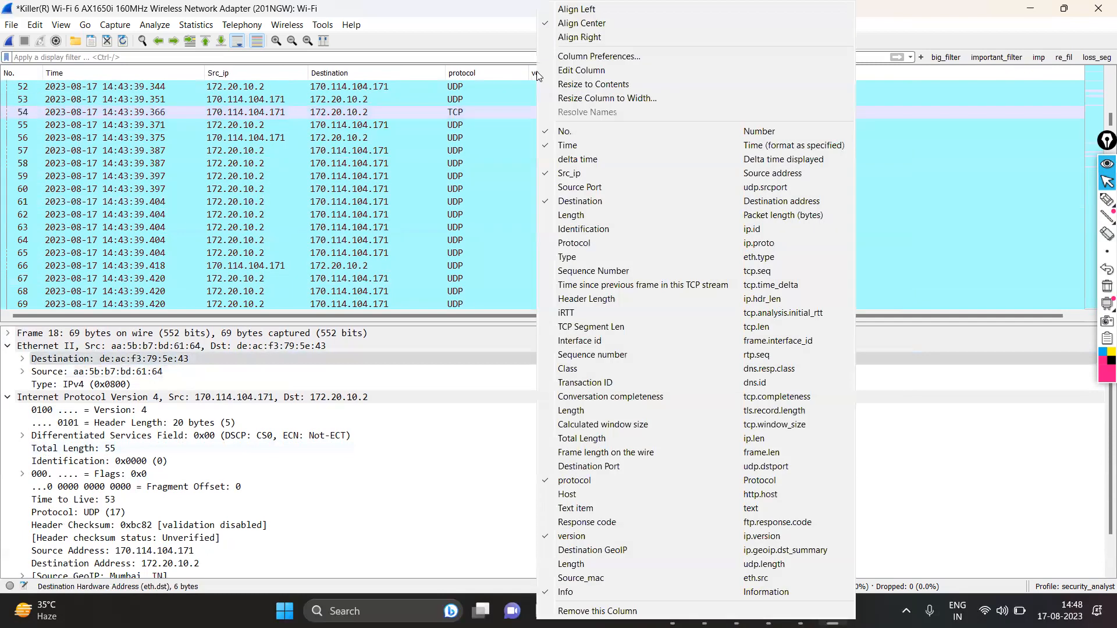
{"action": "left_click", "coordinate": [587, 536]}
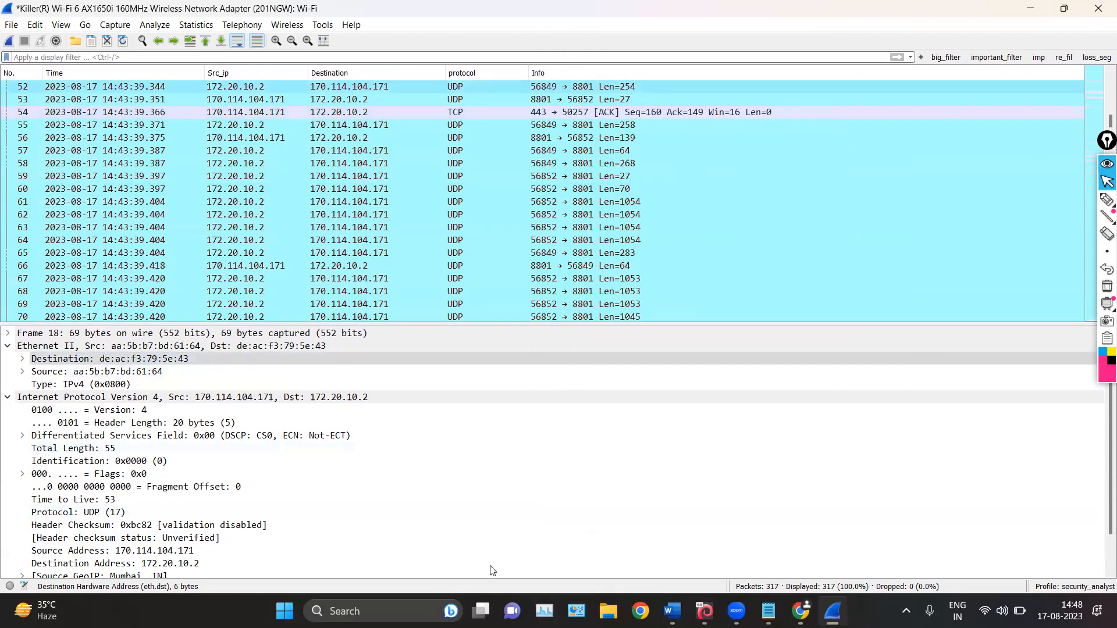
{"action": "right_click", "coordinate": [459, 74]}
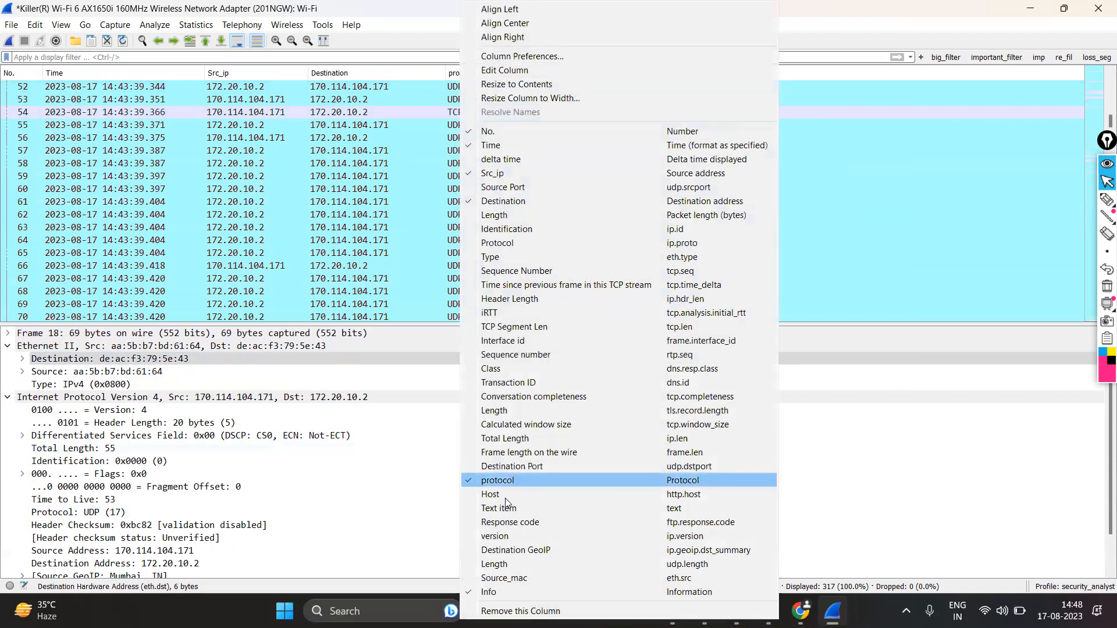
{"action": "left_click", "coordinate": [370, 230]}
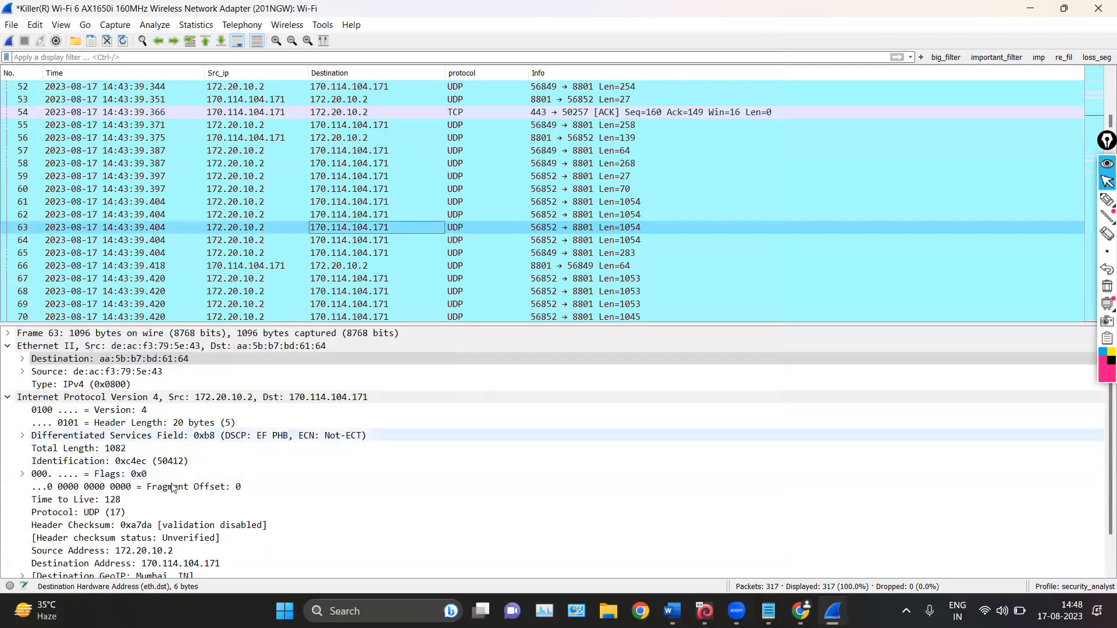
Mark the packet details pane with the pen and erase the marks
{"action": "left_click", "coordinate": [1107, 200]}
{"action": "mouse_move", "coordinate": [436, 335]}
{"action": "left_mouse_down"}
{"action": "mouse_move", "coordinate": [489, 501]}
{"action": "mouse_move", "coordinate": [490, 546]}
{"action": "mouse_move", "coordinate": [366, 579]}
{"action": "left_mouse_up"}
{"action": "mouse_move", "coordinate": [863, 206]}
{"action": "left_mouse_down"}
{"action": "mouse_move", "coordinate": [813, 301]}
{"action": "mouse_move", "coordinate": [802, 274]}
{"action": "left_mouse_up"}
{"action": "left_click", "coordinate": [1107, 286]}
{"action": "left_click", "coordinate": [1105, 182]}
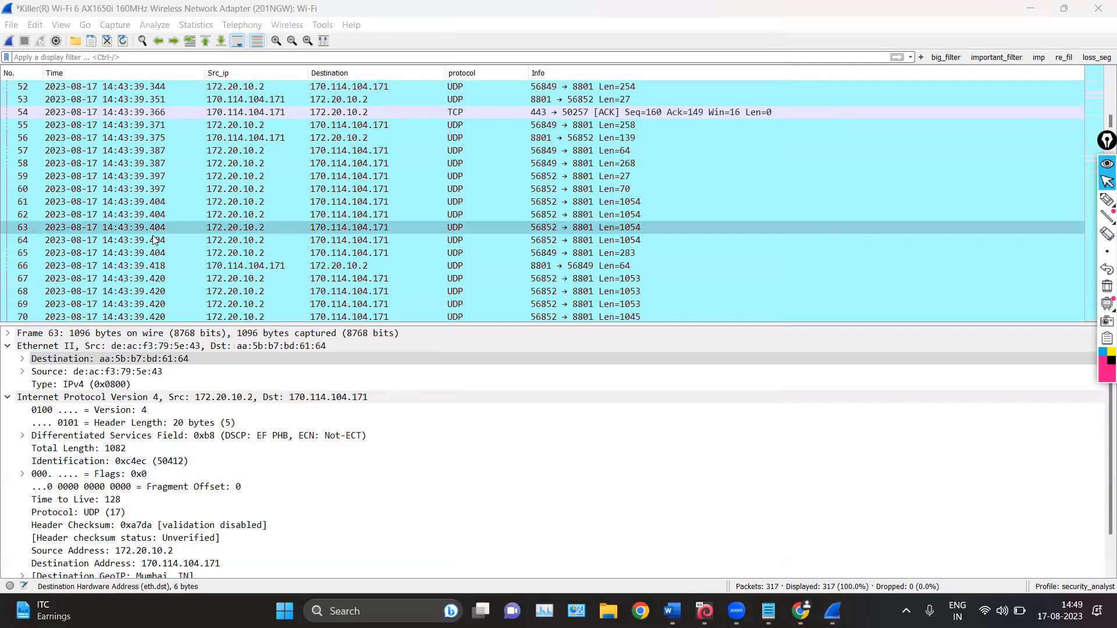
Open packet 61 in its own window and turn off the display of packet bytes
{"action": "double_click", "coordinate": [72, 201]}
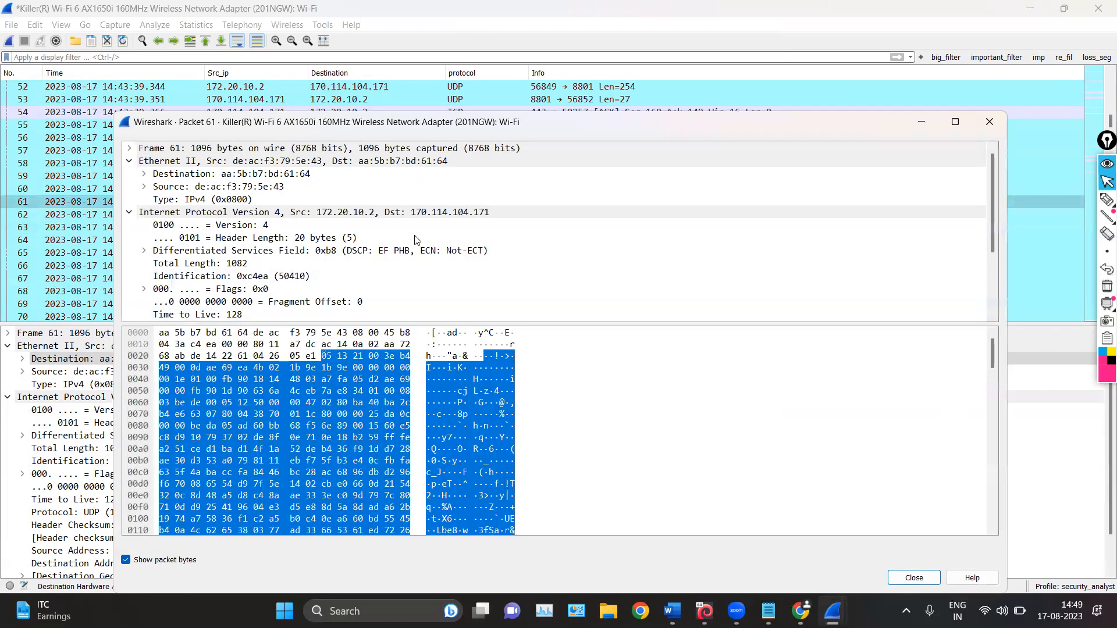
{"action": "scroll", "coordinate": [413, 234], "scroll_direction": "down", "scroll_amount": 3}
{"action": "scroll", "coordinate": [413, 232], "scroll_direction": "up", "scroll_amount": 3}
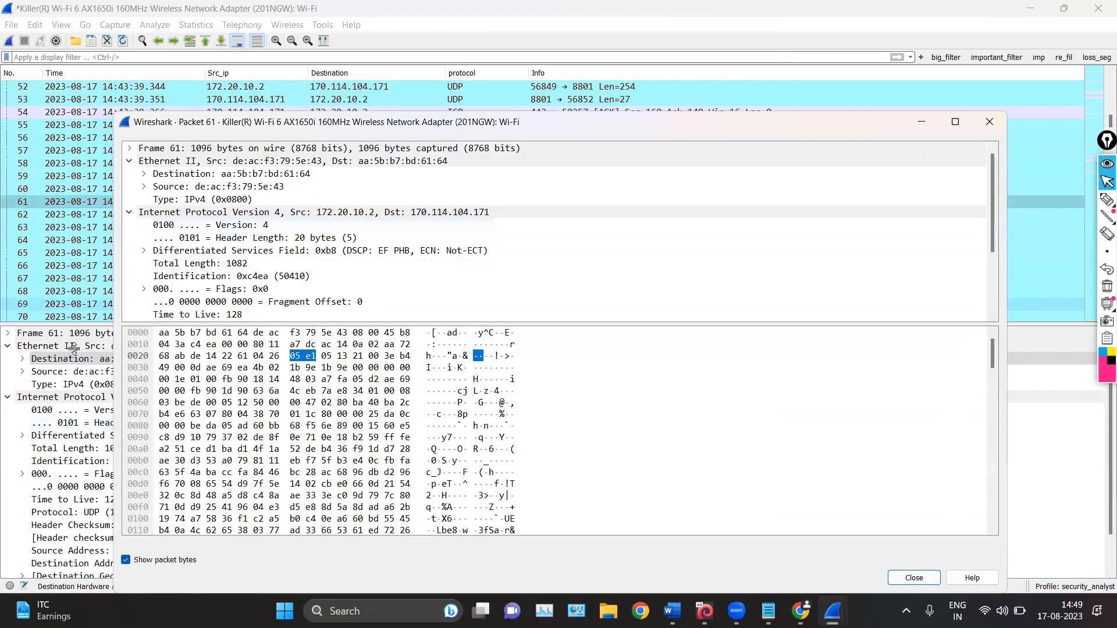
{"action": "mouse_move", "coordinate": [1101, 218]}
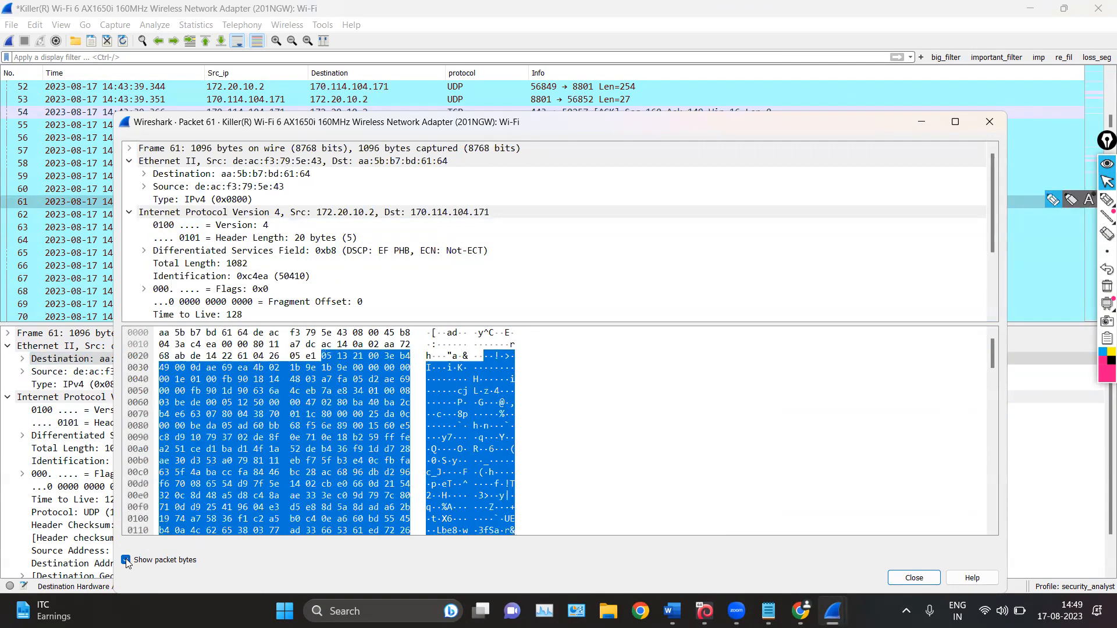
{"action": "left_click", "coordinate": [126, 560]}
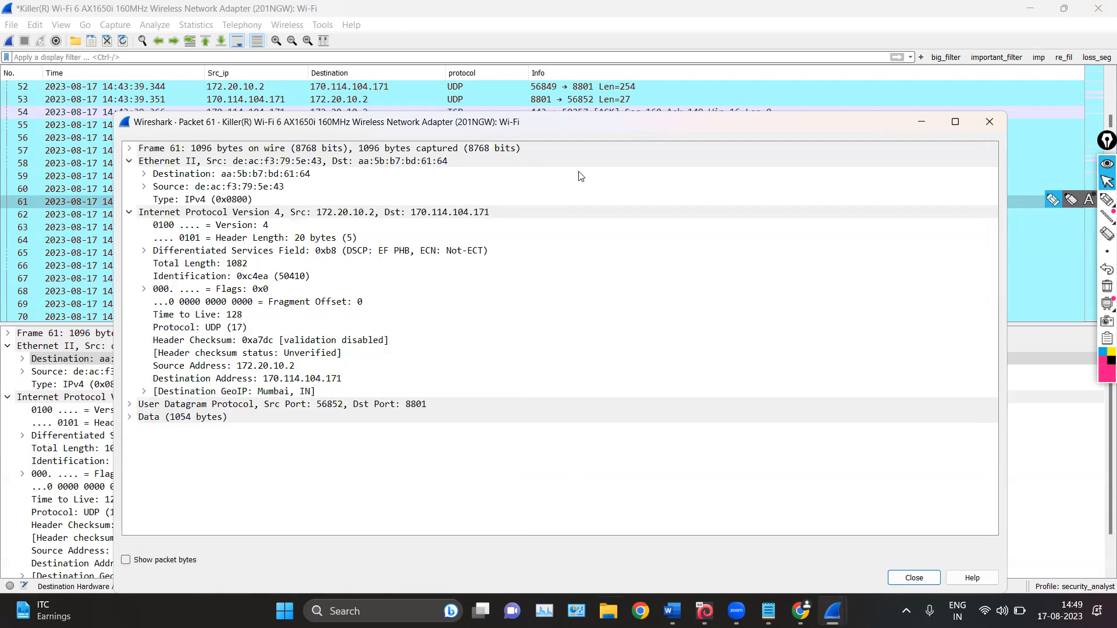
Reposition packet 61's window, view the options for its Source address field, and close the window
{"action": "left_click_drag", "start_coordinate": [248, 132], "coordinate": [334, 100]}
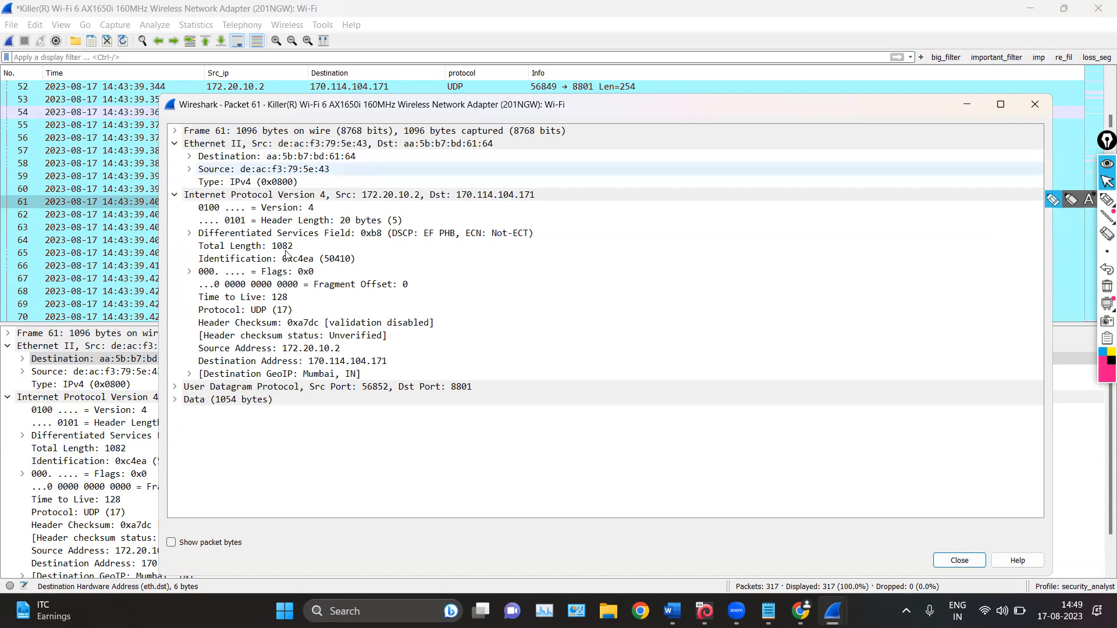
{"action": "right_click", "coordinate": [266, 174]}
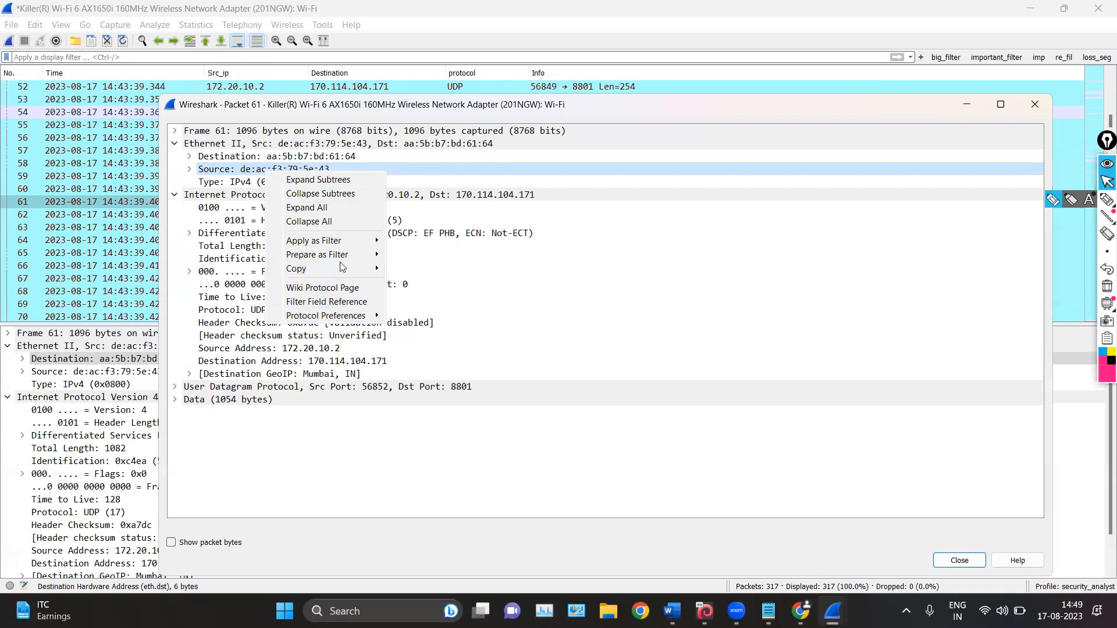
{"action": "left_click", "coordinate": [1032, 107]}
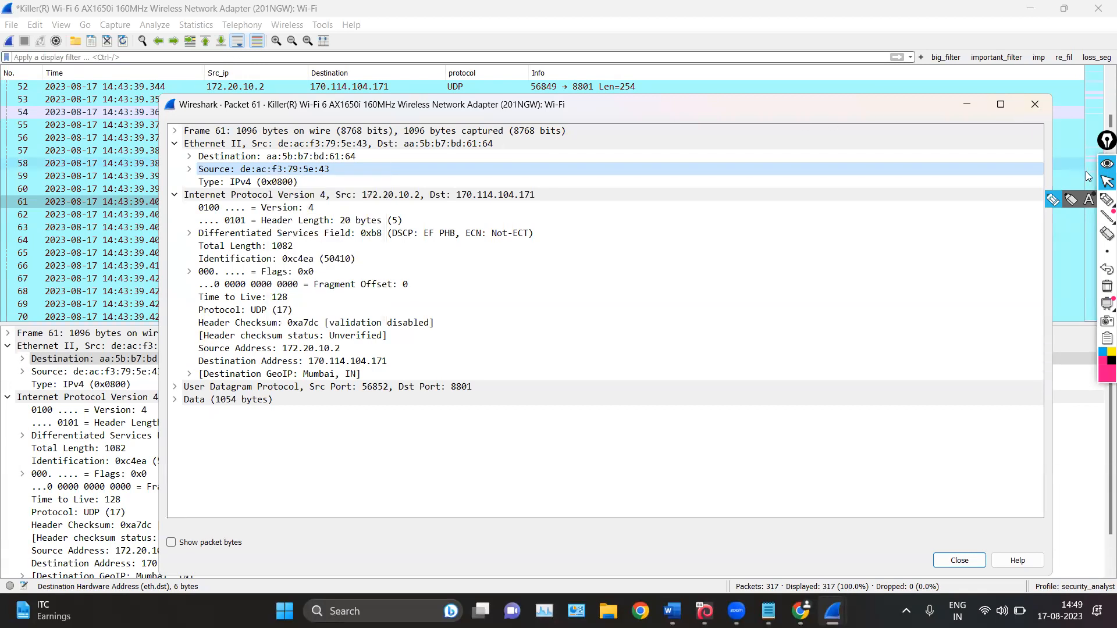
{"action": "left_click", "coordinate": [1033, 105]}
Draw a pen arrow from the packet list toward the packet details pane and erase it
{"action": "left_click", "coordinate": [1106, 199]}
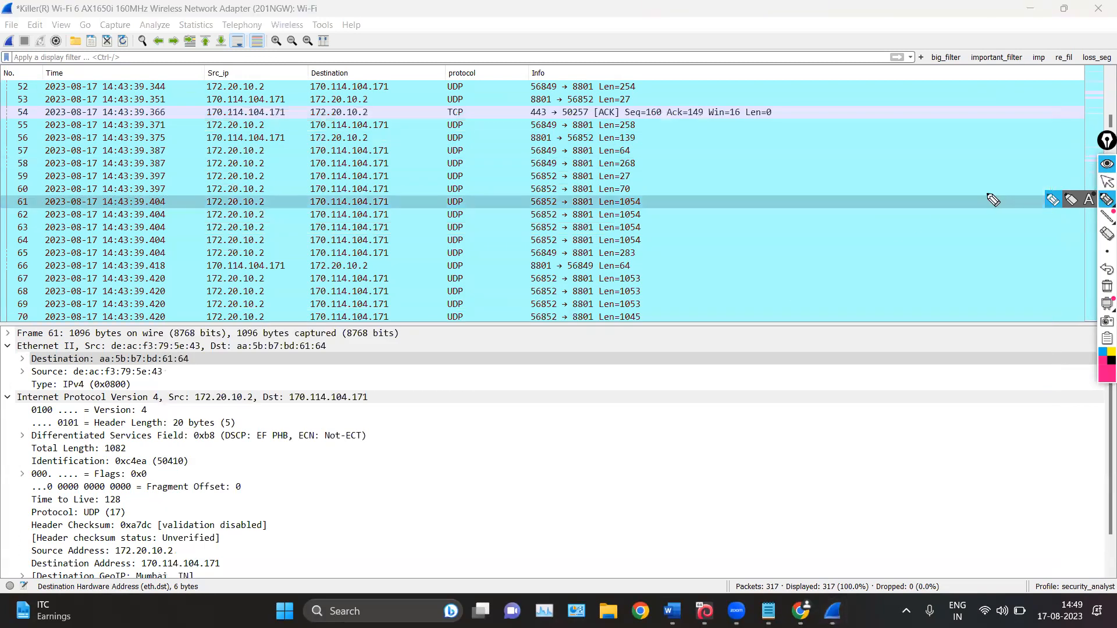
{"action": "left_click_drag", "start_coordinate": [988, 192], "coordinate": [801, 315]}
{"action": "left_click_drag", "start_coordinate": [789, 294], "coordinate": [819, 333]}
{"action": "left_click", "coordinate": [1107, 286]}
{"action": "left_click", "coordinate": [1107, 182]}
View packet 57 in its own window and close the window
{"action": "left_click", "coordinate": [589, 150]}
{"action": "double_click", "coordinate": [590, 150]}
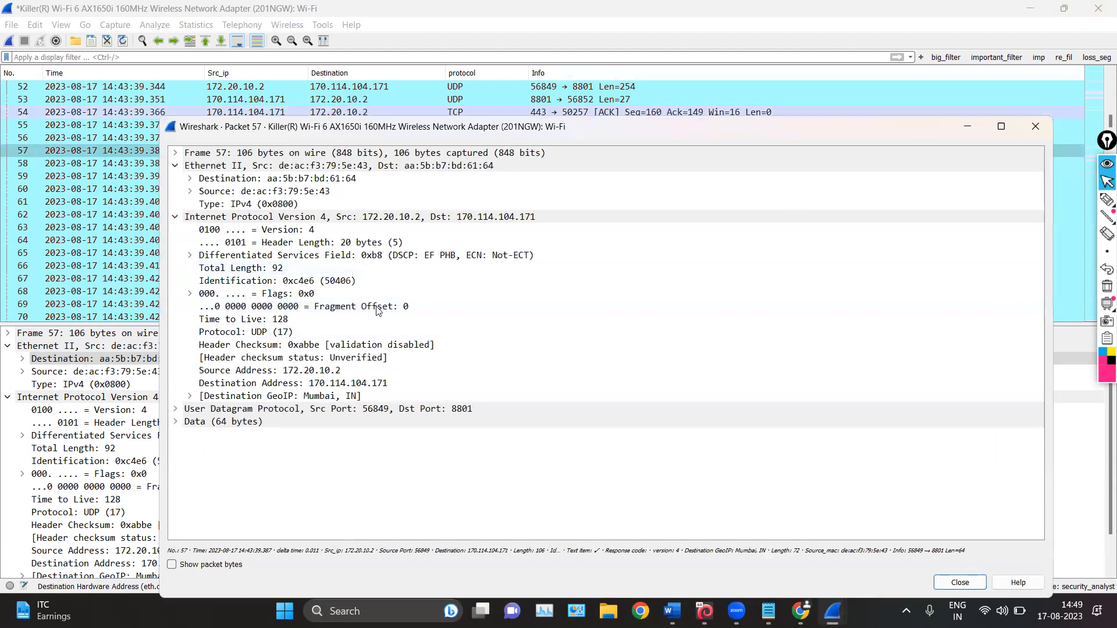
{"action": "left_click", "coordinate": [1035, 132]}
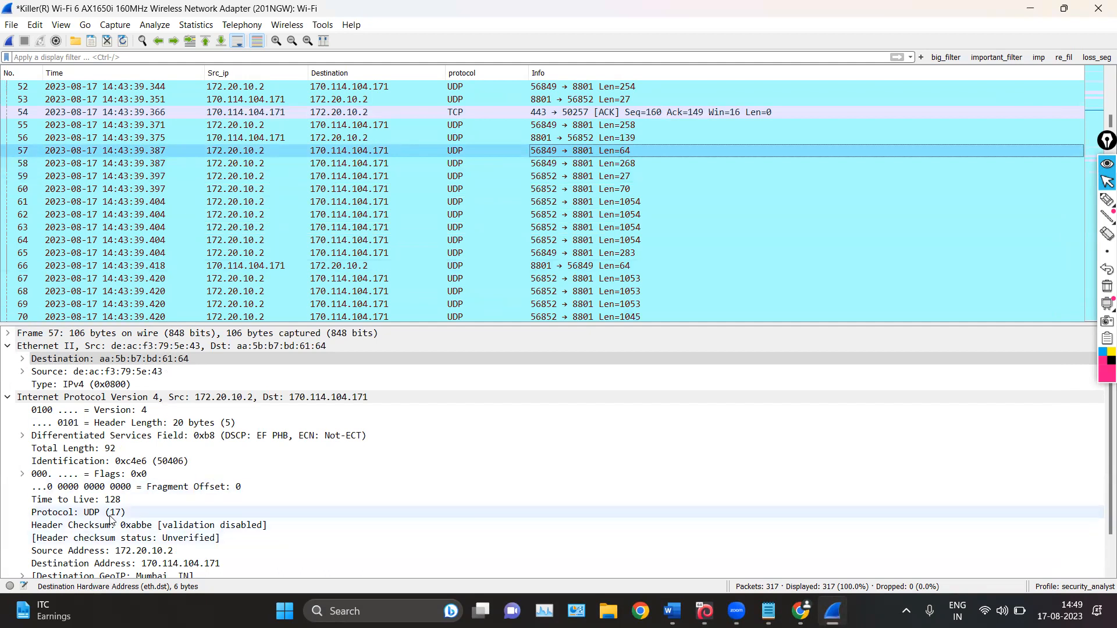
Collapse the Internet Protocol Version 4 and Ethernet II sections in packet 57's details
{"action": "scroll", "coordinate": [116, 512], "scroll_direction": "down", "scroll_amount": 1}
{"action": "left_click", "coordinate": [7, 358]}
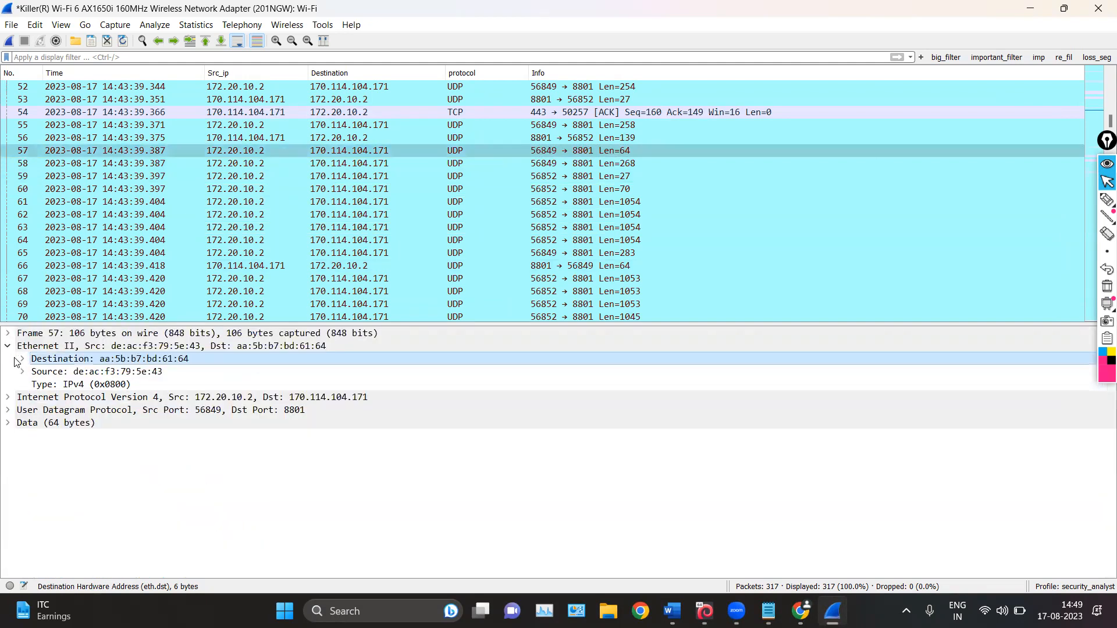
{"action": "left_click", "coordinate": [8, 345]}
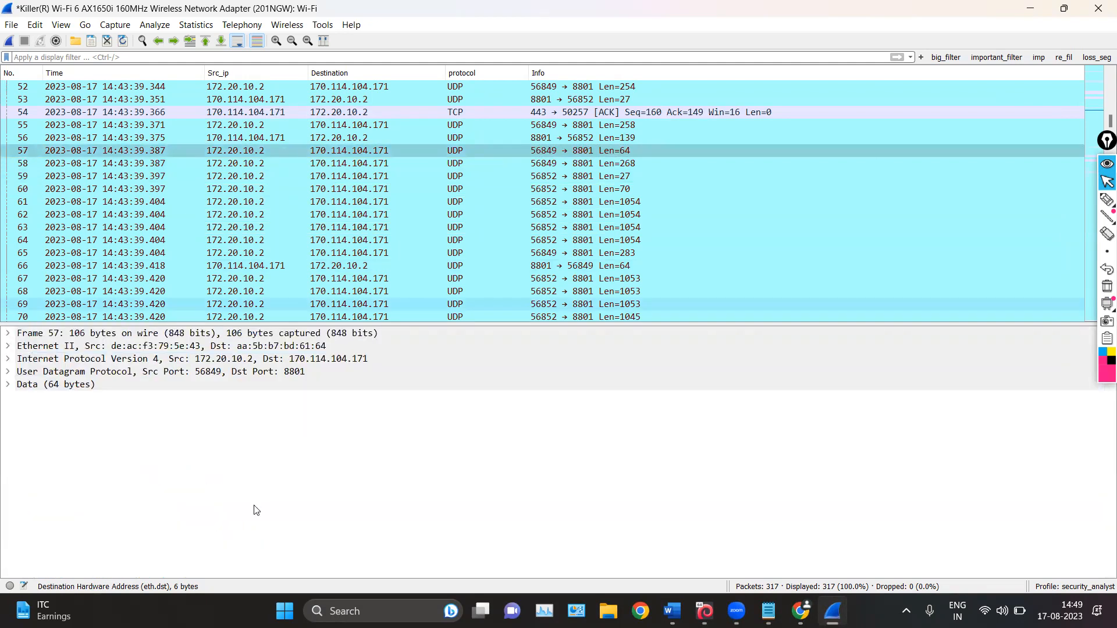
Draw a pen arrow from packet 57's row down to the packet details pane
{"action": "left_click", "coordinate": [1107, 200]}
{"action": "mouse_move", "coordinate": [932, 157]}
{"action": "left_mouse_down"}
{"action": "mouse_move", "coordinate": [847, 289]}
{"action": "mouse_move", "coordinate": [831, 339]}
{"action": "left_mouse_up"}
{"action": "left_click_drag", "start_coordinate": [911, 301], "coordinate": [830, 339]}
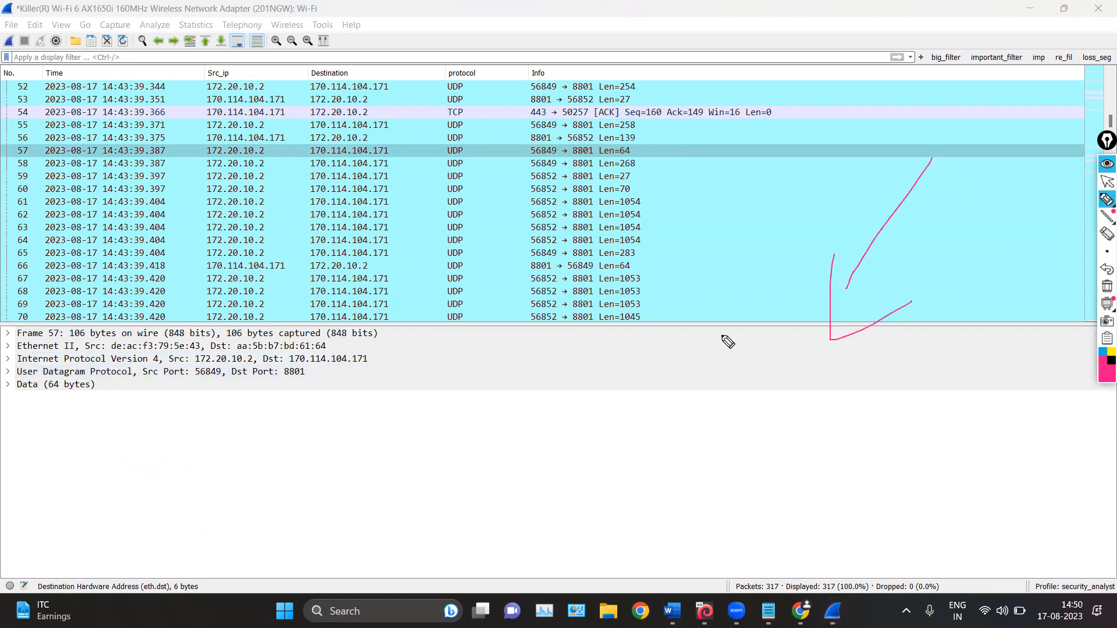
Mark the protocol layers in packet 57's details pane and in its separate window with freehand pen strokes
{"action": "mouse_move", "coordinate": [433, 329]}
{"action": "left_mouse_down"}
{"action": "mouse_move", "coordinate": [460, 417]}
{"action": "mouse_move", "coordinate": [355, 418]}
{"action": "left_mouse_up"}
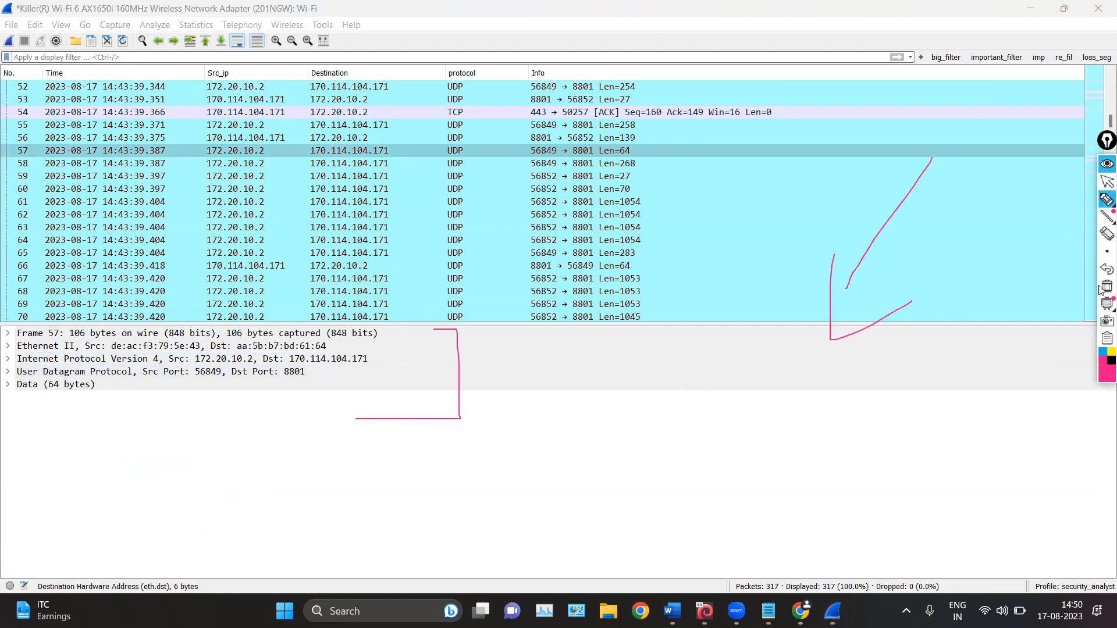
{"action": "left_click", "coordinate": [1103, 184]}
{"action": "double_click", "coordinate": [555, 147]}
{"action": "left_click", "coordinate": [1107, 199]}
{"action": "mouse_move", "coordinate": [380, 64]}
{"action": "left_mouse_down"}
{"action": "mouse_move", "coordinate": [502, 67]}
{"action": "mouse_move", "coordinate": [375, 178]}
{"action": "left_mouse_up"}
{"action": "left_click_drag", "start_coordinate": [340, 257], "coordinate": [344, 319]}
{"action": "left_click_drag", "start_coordinate": [269, 240], "coordinate": [416, 233]}
{"action": "left_click_drag", "start_coordinate": [687, 17], "coordinate": [678, 45]}
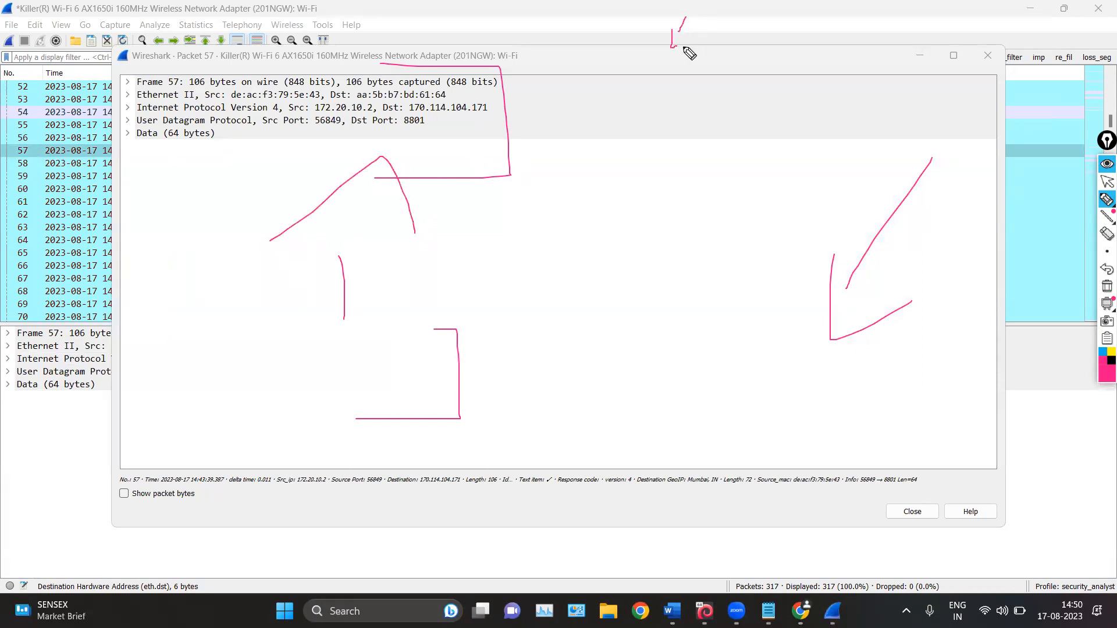
Expand Internet Protocol Version 4 in packet 57's separate window and show the context options of its Version field
{"action": "left_click", "coordinate": [1106, 181]}
{"action": "right_click", "coordinate": [352, 95]}
{"action": "left_click", "coordinate": [321, 108]}
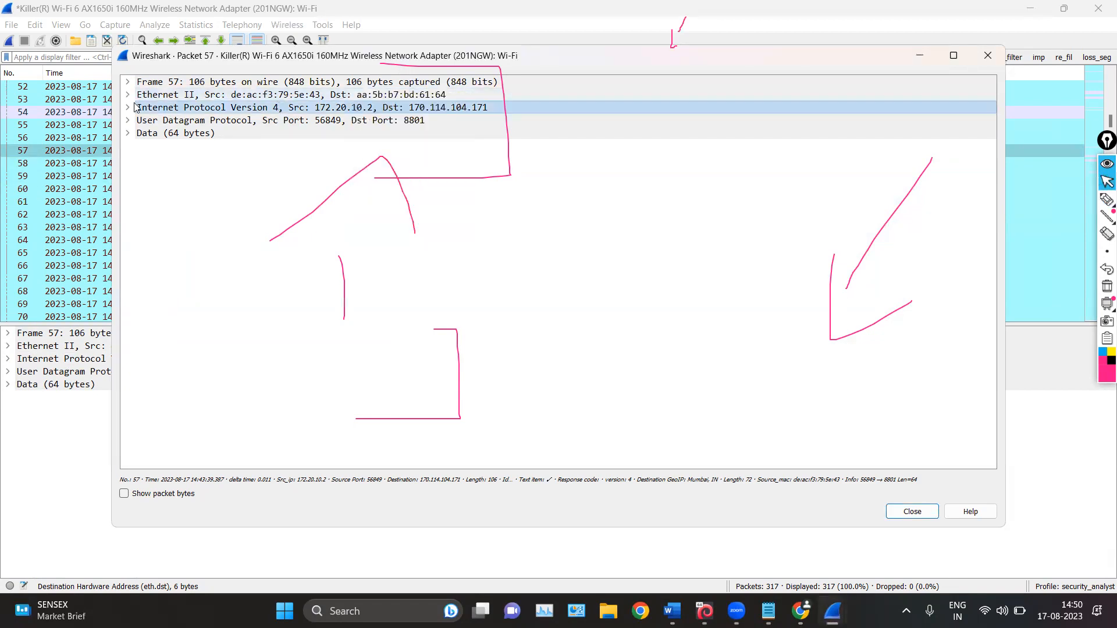
{"action": "left_click", "coordinate": [132, 107]}
{"action": "left_click", "coordinate": [256, 124]}
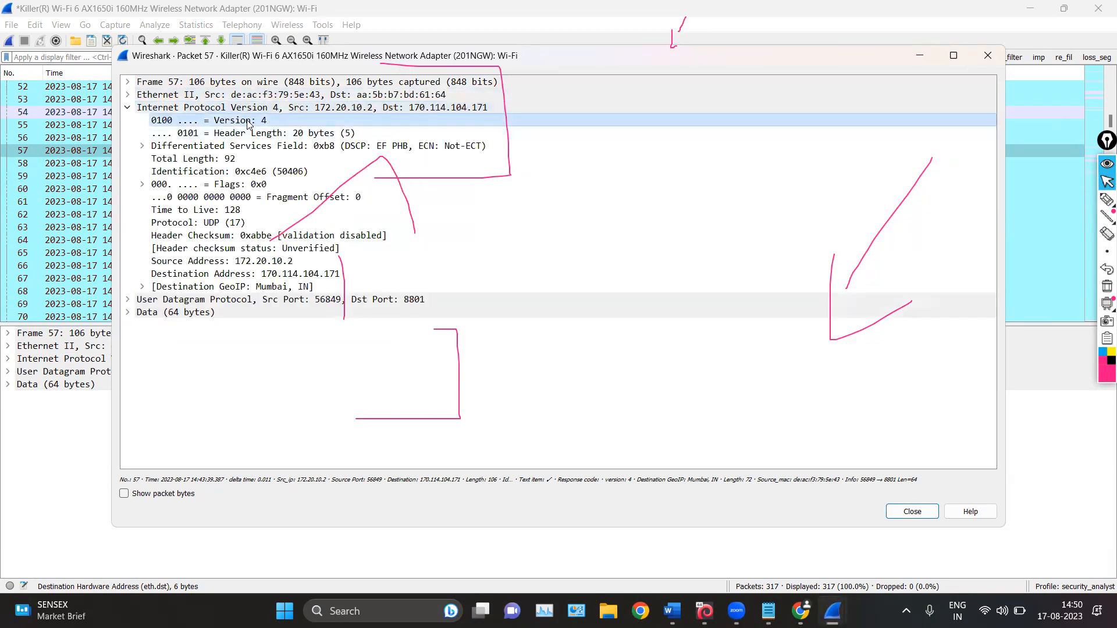
{"action": "right_click", "coordinate": [248, 123]}
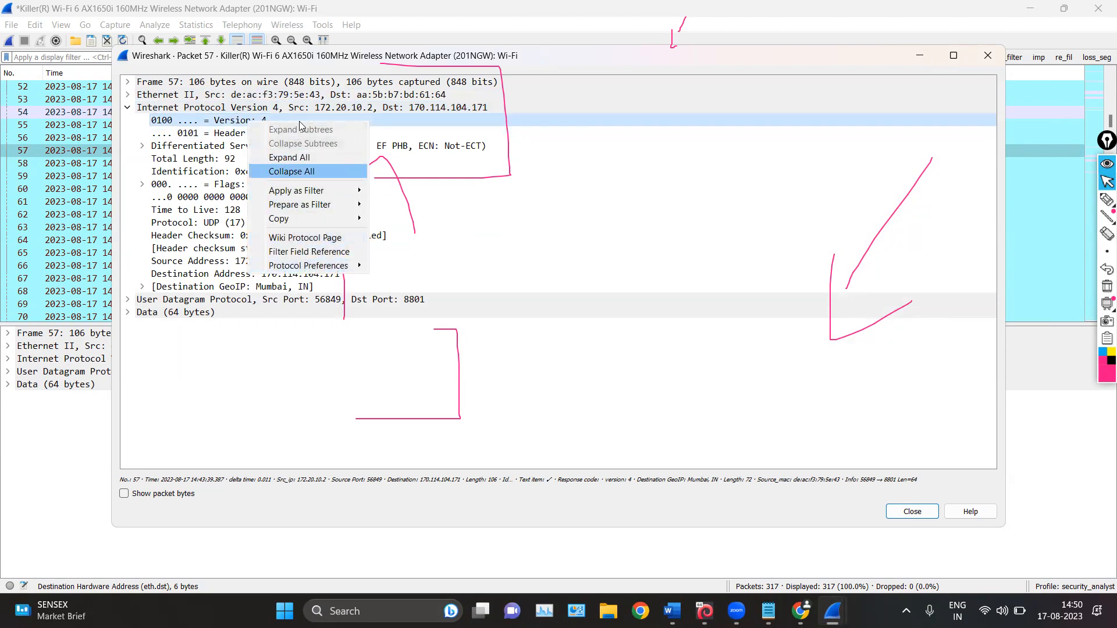
Erase all pen marks and close packet 57's separate window
{"action": "left_click", "coordinate": [1102, 287]}
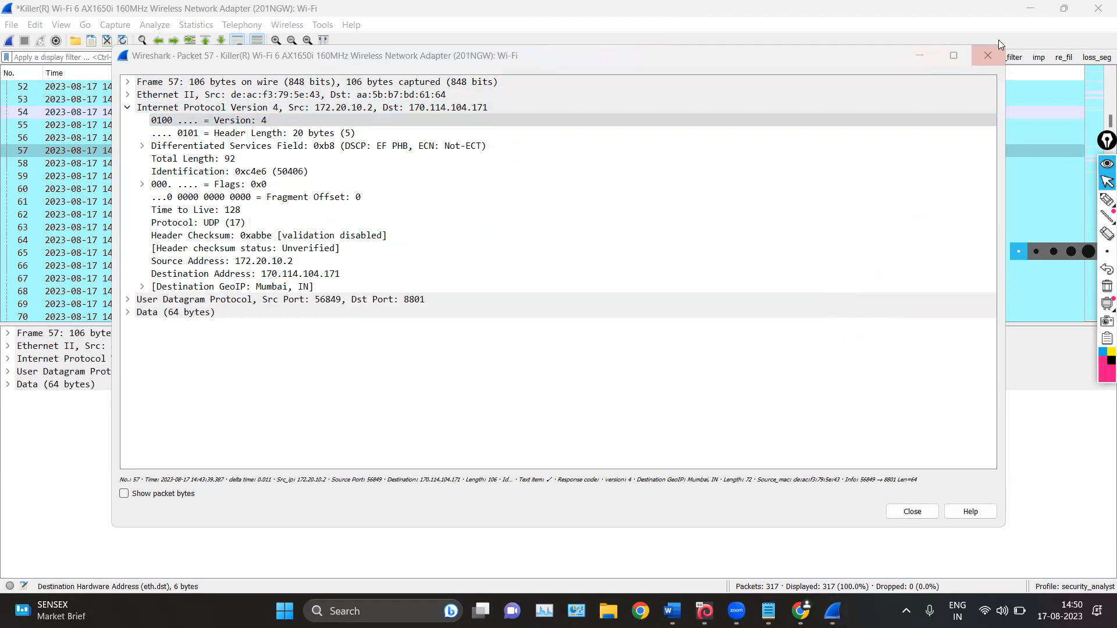
{"action": "left_click", "coordinate": [978, 51]}
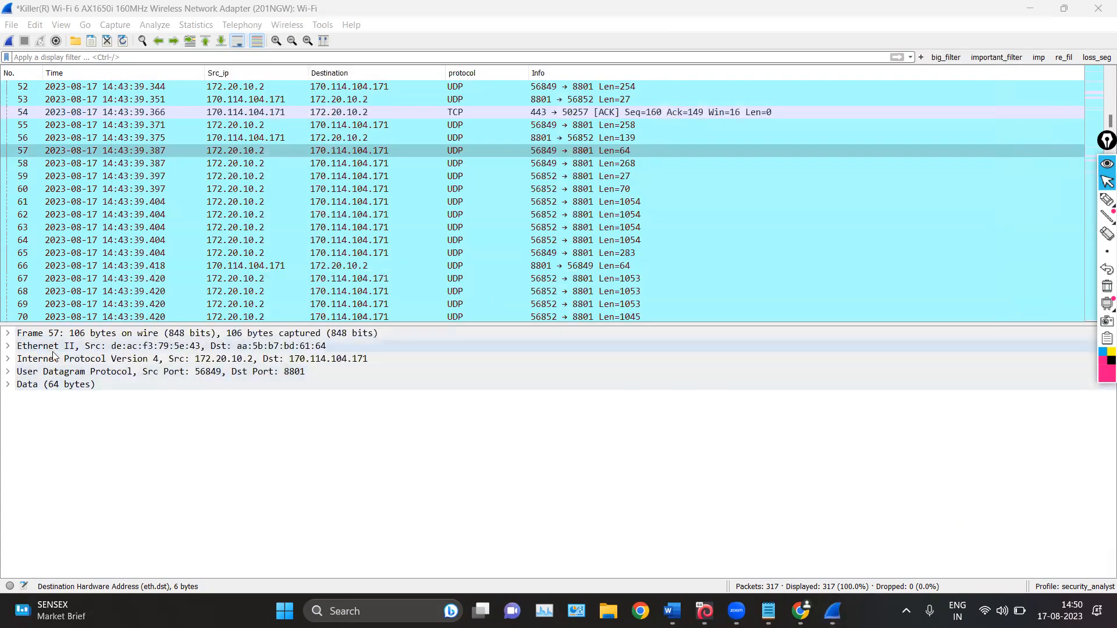
Expand packet 57's User Datagram Protocol, Ethernet II and Internet Protocol Version 4 sections and apply the Version field as a column
{"action": "left_click", "coordinate": [7, 371]}
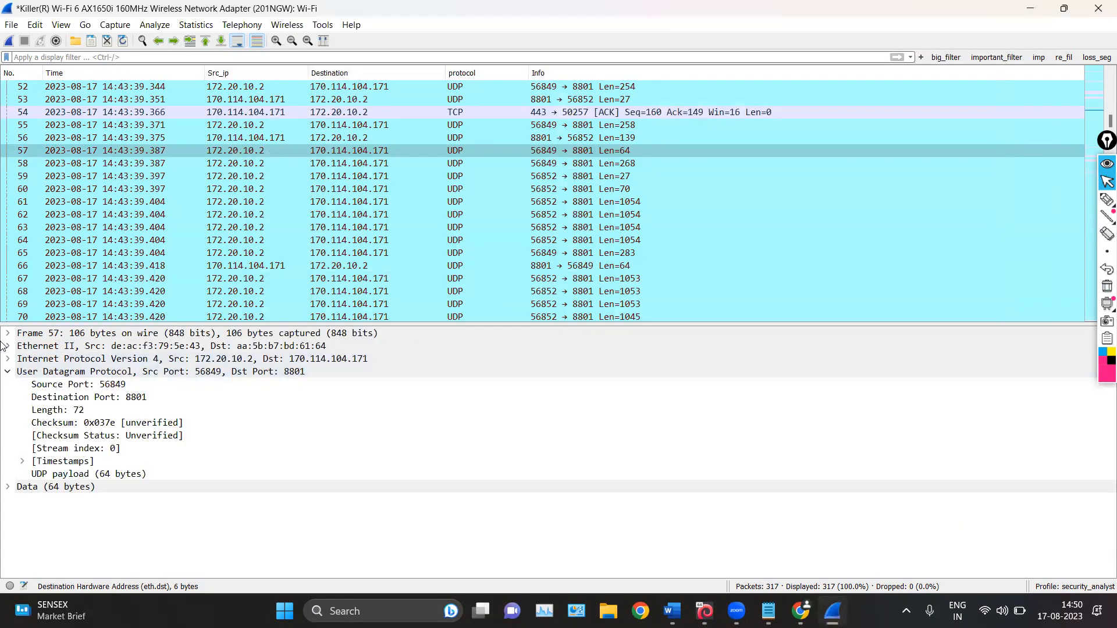
{"action": "left_click", "coordinate": [8, 346]}
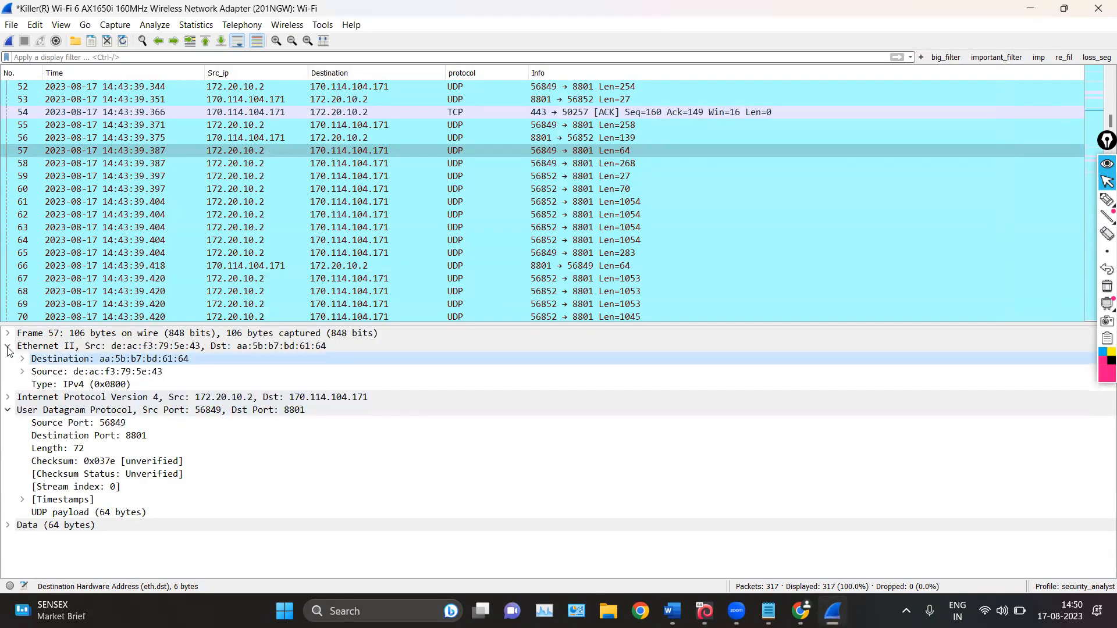
{"action": "left_click", "coordinate": [9, 397]}
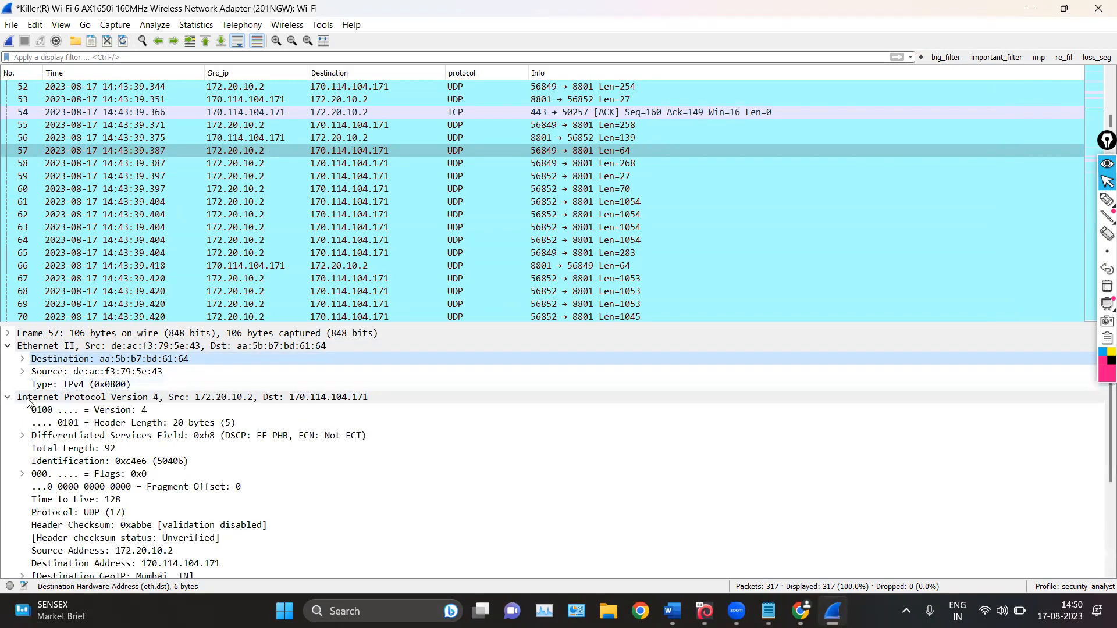
{"action": "right_click", "coordinate": [135, 410]}
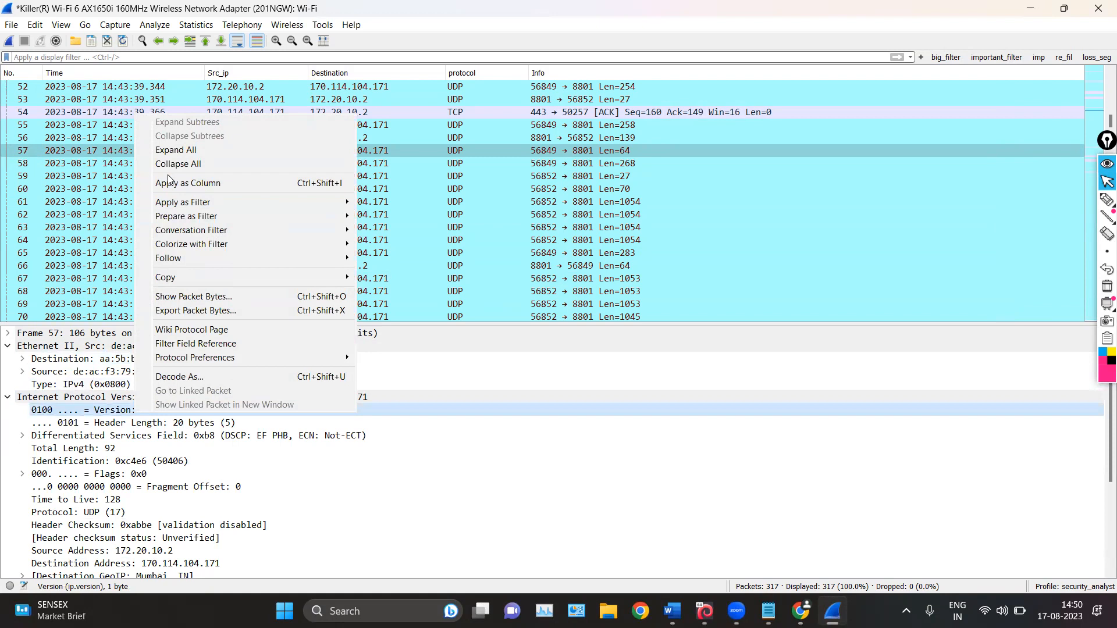
{"action": "left_click", "coordinate": [190, 185]}
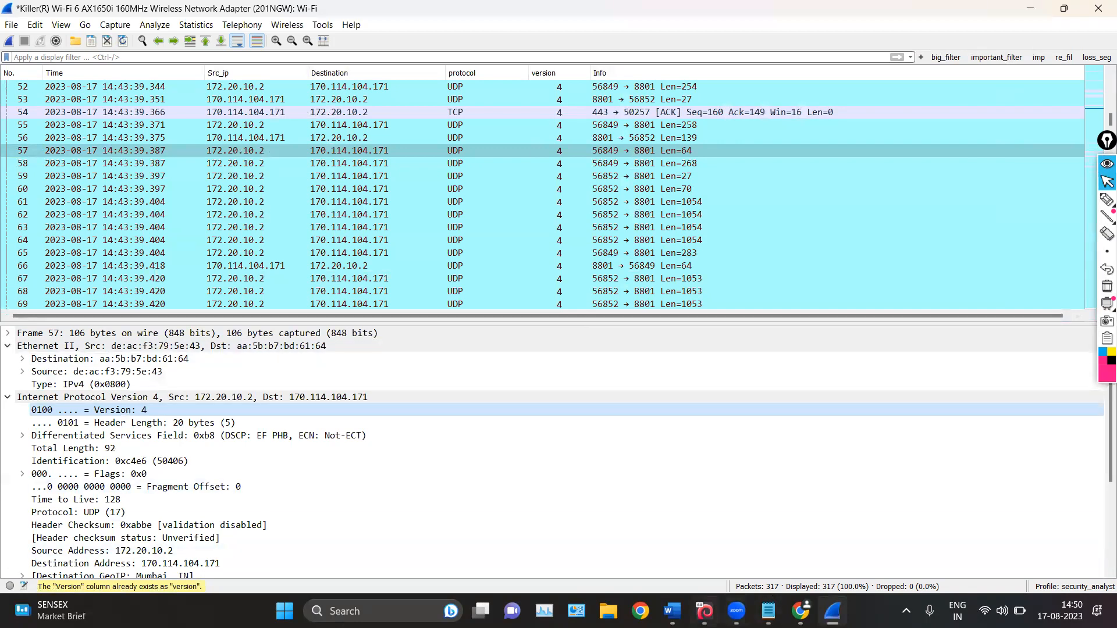
Switch to the wireshark_notes_1.docx notes in Word and read the sections on default columns and the packet details pane
{"action": "left_click", "coordinate": [672, 611]}
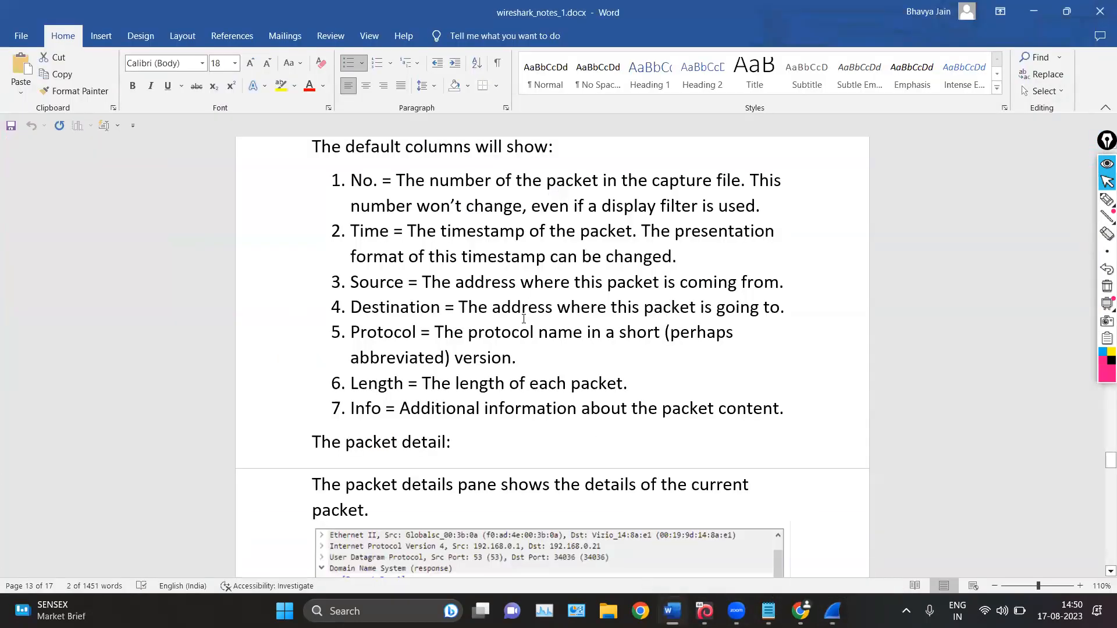
{"action": "scroll", "coordinate": [511, 337], "scroll_direction": "up", "scroll_amount": 1}
{"action": "scroll", "coordinate": [510, 337], "scroll_direction": "up", "scroll_amount": 1}
{"action": "scroll", "coordinate": [511, 338], "scroll_direction": "down", "scroll_amount": 3}
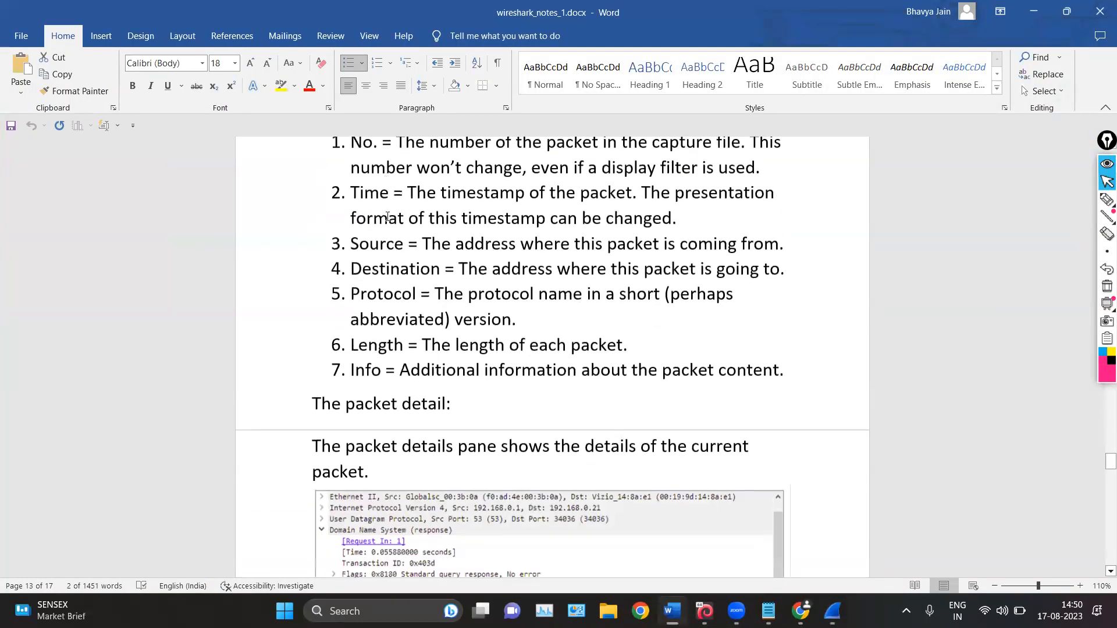
{"action": "scroll", "coordinate": [500, 224], "scroll_direction": "up", "scroll_amount": 1}
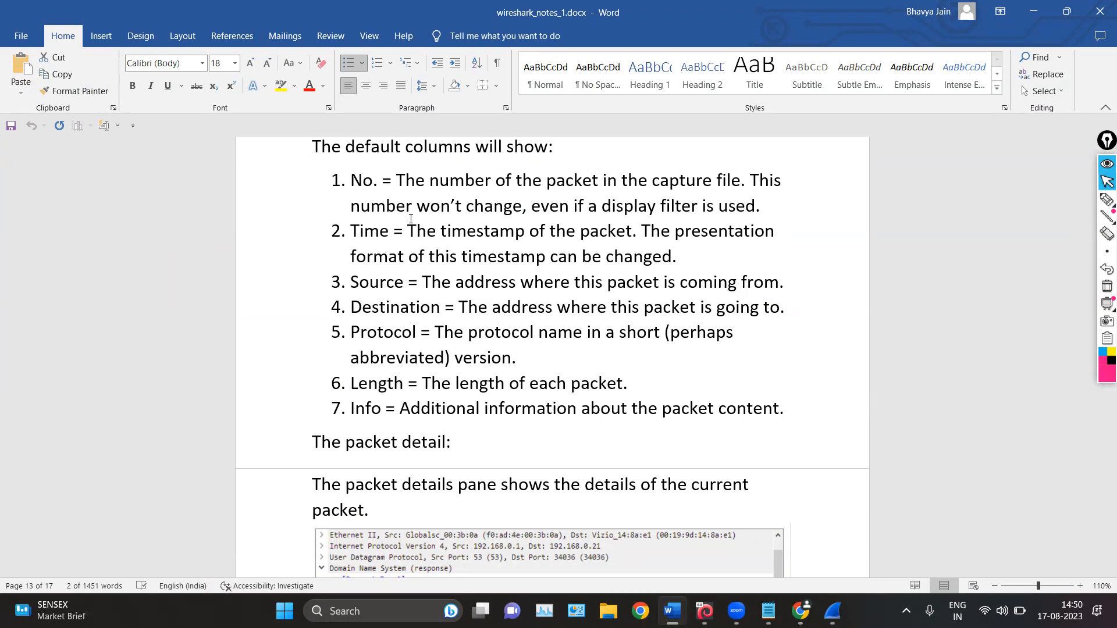
{"action": "scroll", "coordinate": [410, 218], "scroll_direction": "down", "scroll_amount": 3}
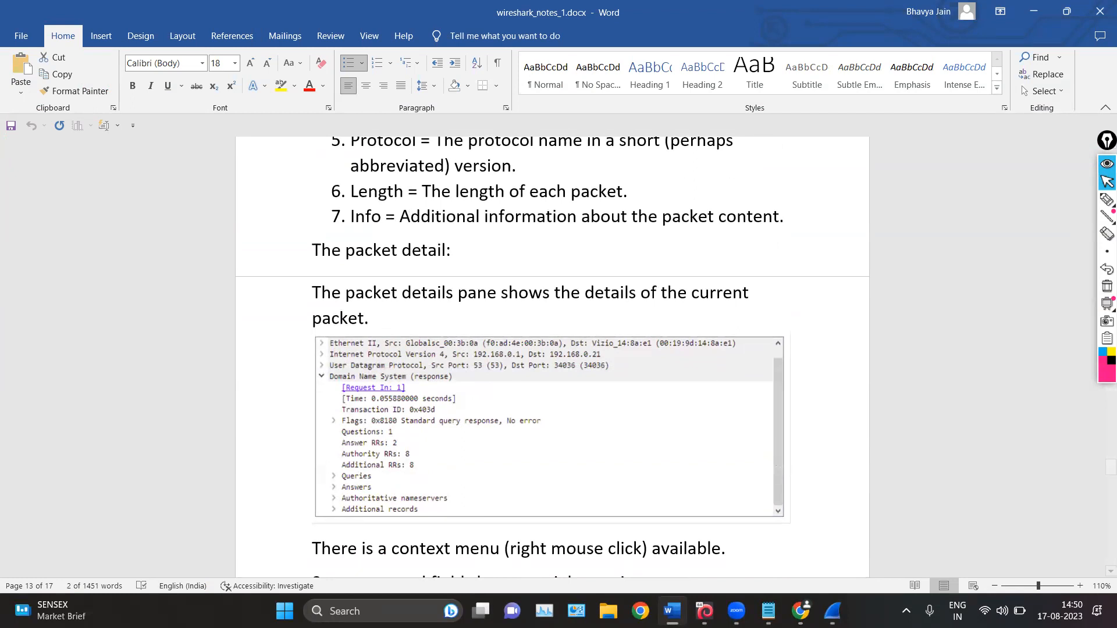
{"action": "scroll", "coordinate": [539, 582], "scroll_direction": "down", "scroll_amount": 2}
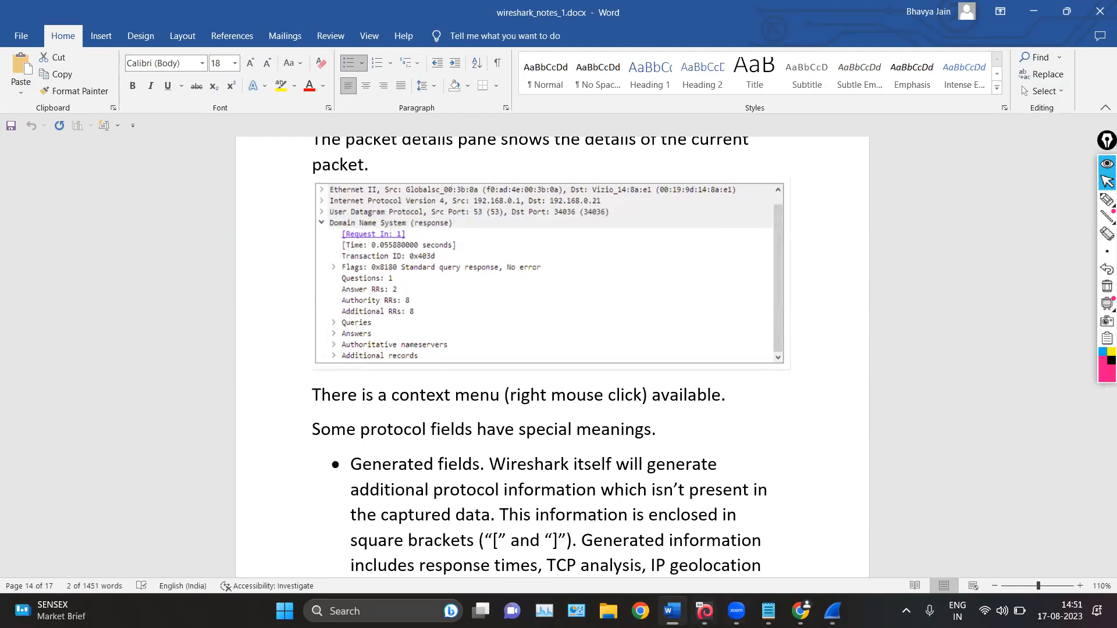
Switch back to Wireshark, select packet 57 and enlarge the packet details pane
{"action": "key", "text": "alt+Tab"}
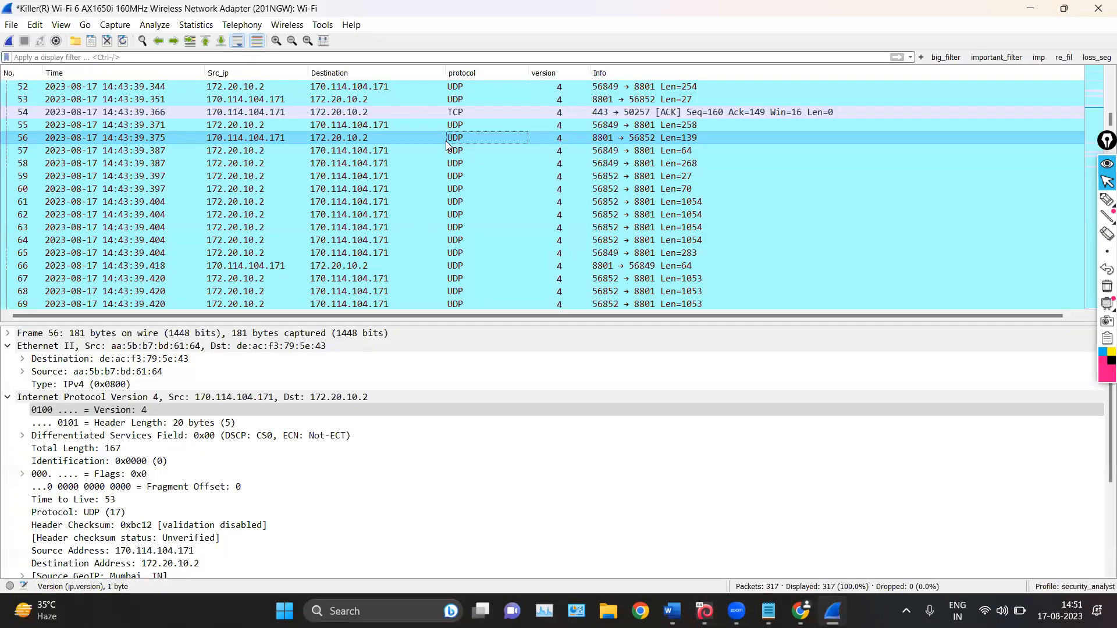
{"action": "left_click", "coordinate": [447, 144]}
{"action": "left_click_drag", "start_coordinate": [551, 318], "coordinate": [540, 197]}
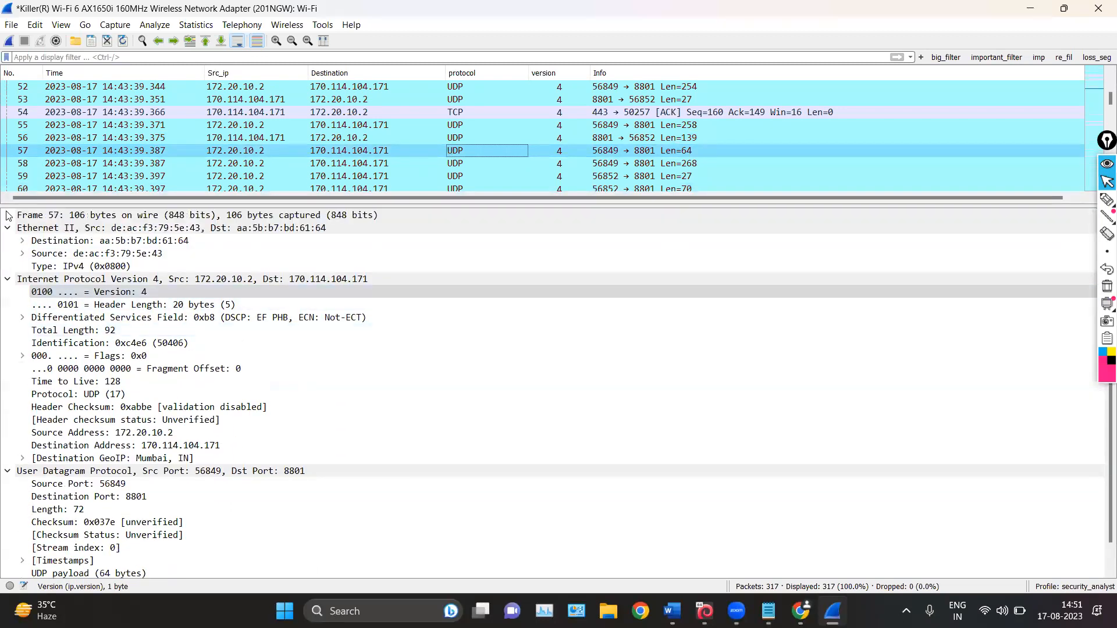
Collapse packet 57's Ethernet II, Internet Protocol Version 4 and User Datagram Protocol sections and expand its Data section
{"action": "left_click", "coordinate": [8, 215]}
{"action": "left_click", "coordinate": [8, 216]}
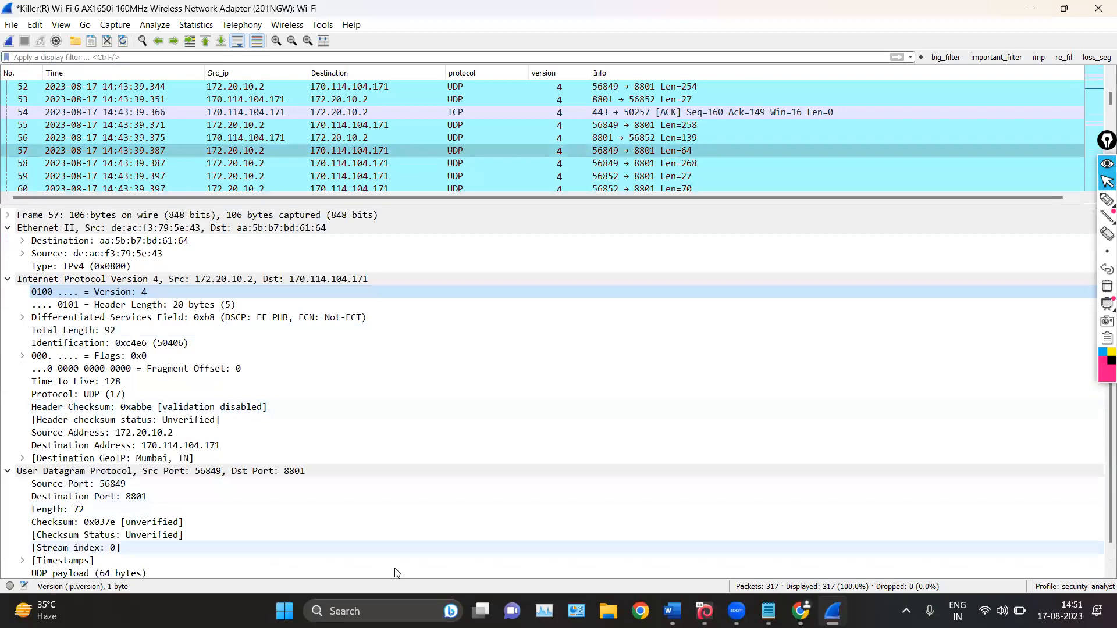
{"action": "left_click", "coordinate": [7, 227]}
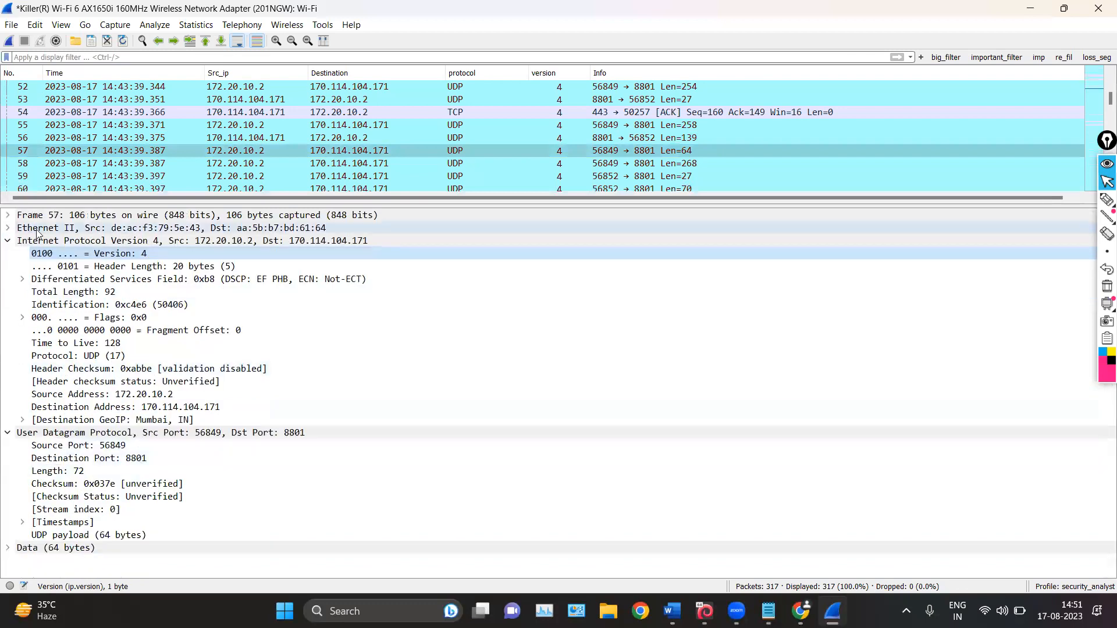
{"action": "left_click", "coordinate": [7, 241]}
{"action": "left_click", "coordinate": [7, 254]}
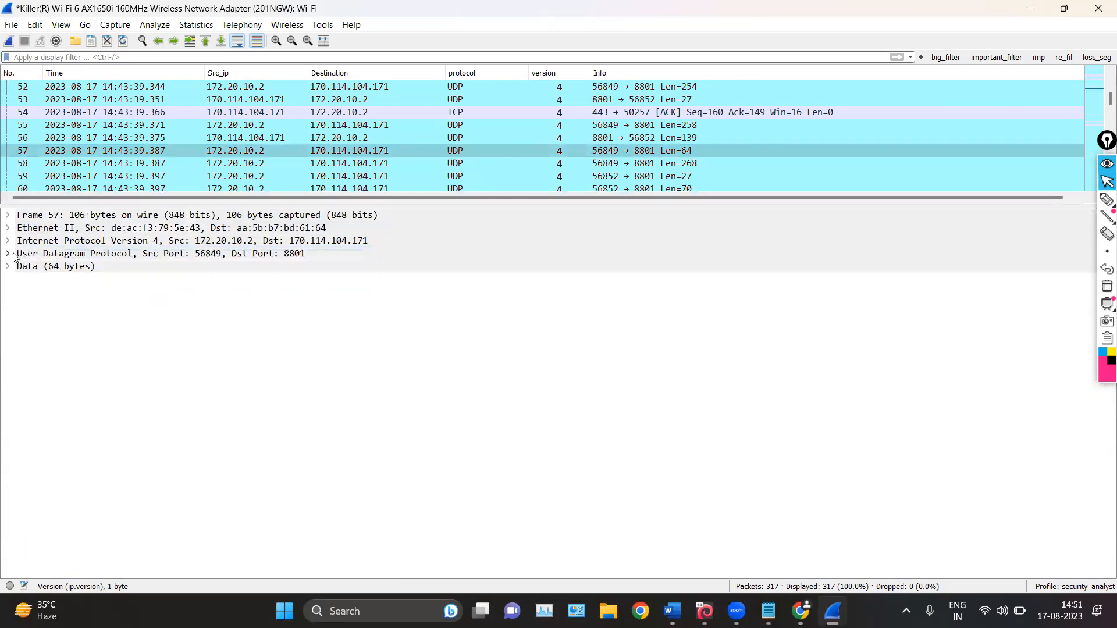
{"action": "left_click", "coordinate": [7, 266]}
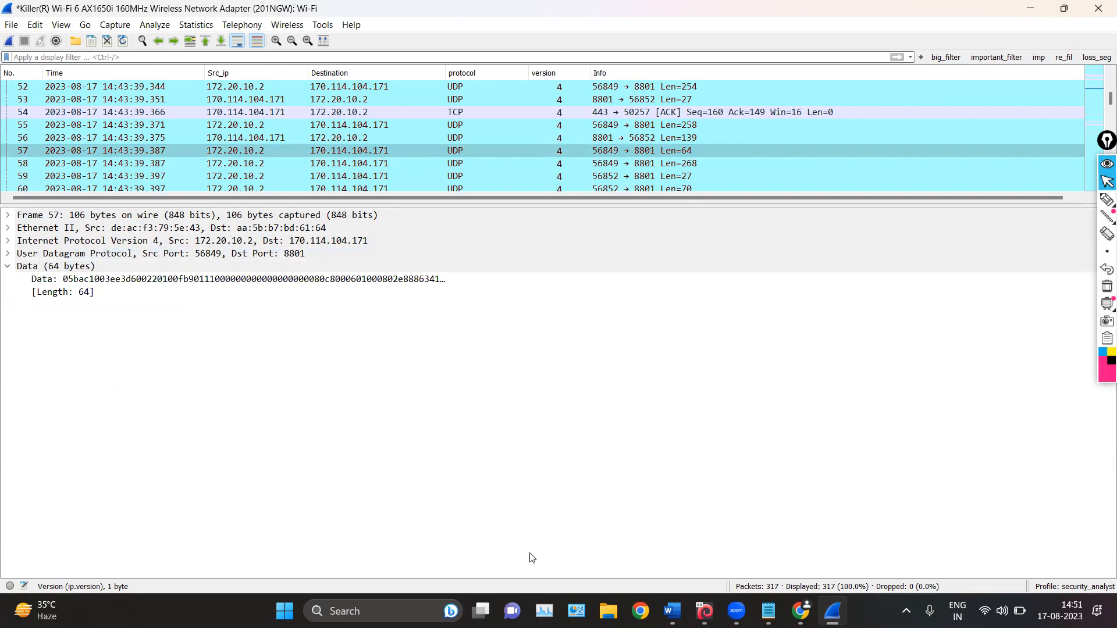
{"action": "key", "text": "ctrl+Left"}
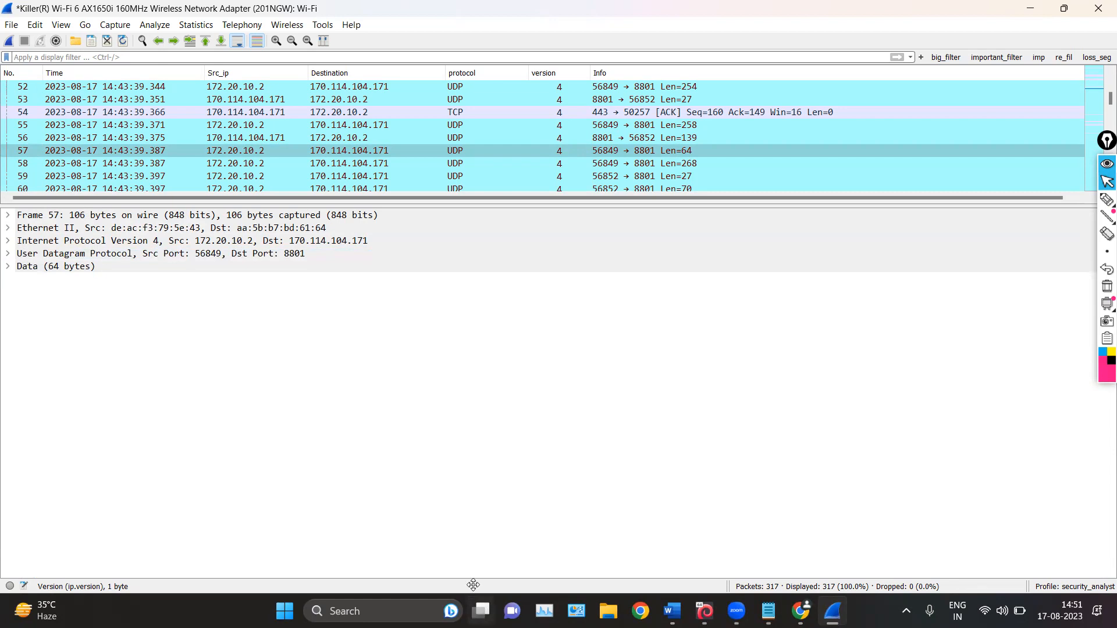
{"action": "left_click", "coordinate": [6, 266]}
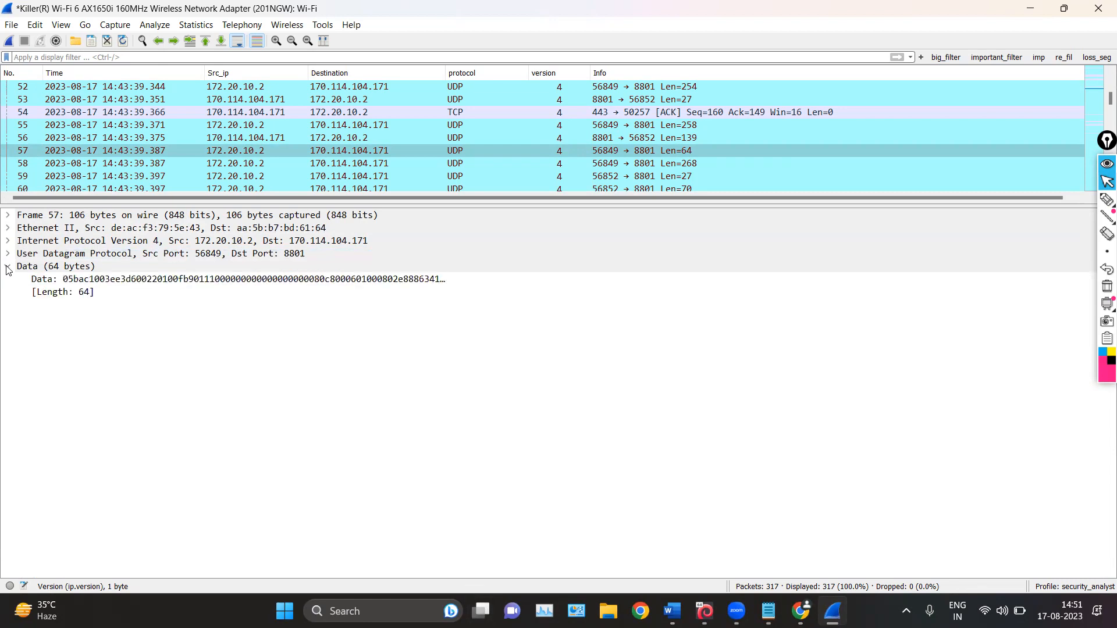
Circle the bracketed Length field in packet 57's Data section with the pen and erase the marks
{"action": "left_click", "coordinate": [1106, 199]}
{"action": "mouse_move", "coordinate": [84, 286]}
{"action": "left_mouse_down"}
{"action": "mouse_move", "coordinate": [19, 254]}
{"action": "mouse_move", "coordinate": [93, 324]}
{"action": "mouse_move", "coordinate": [116, 288]}
{"action": "mouse_move", "coordinate": [26, 293]}
{"action": "mouse_move", "coordinate": [49, 306]}
{"action": "left_mouse_up"}
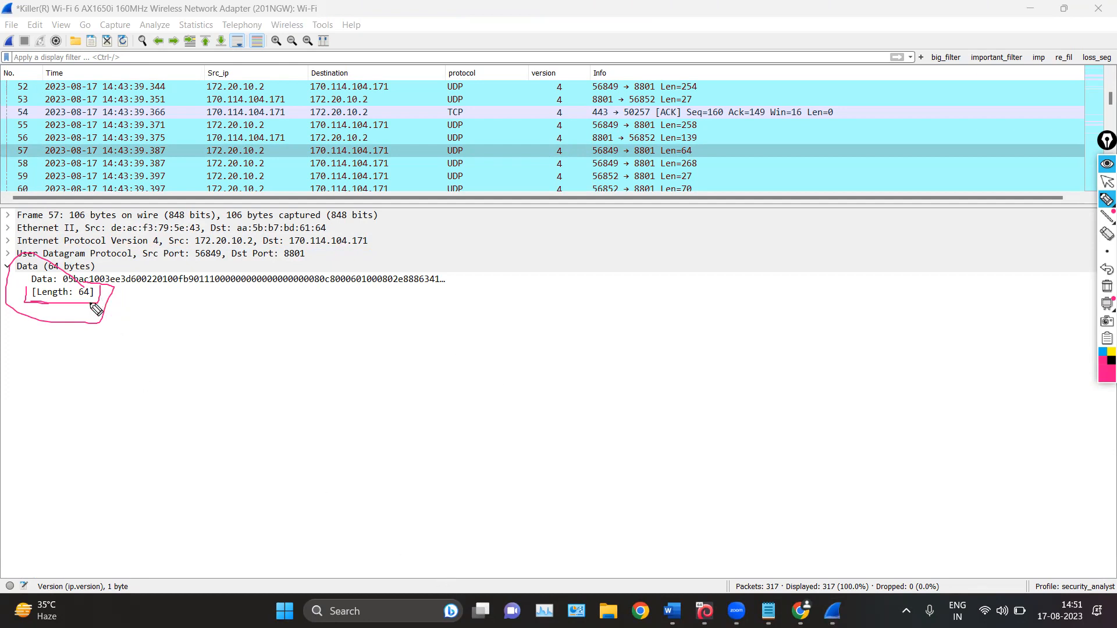
{"action": "left_click", "coordinate": [1107, 285]}
{"action": "left_click", "coordinate": [1107, 183]}
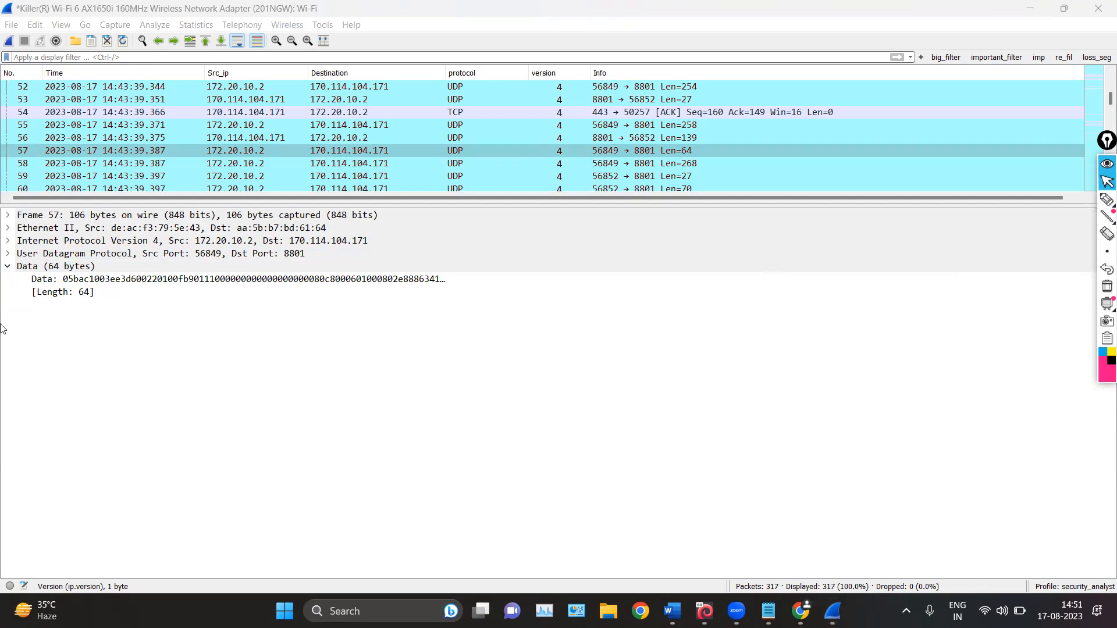
Expand packet 57's User Datagram Protocol section and its Timestamps, with larger text and a taller packet details pane
{"action": "left_click", "coordinate": [7, 254]}
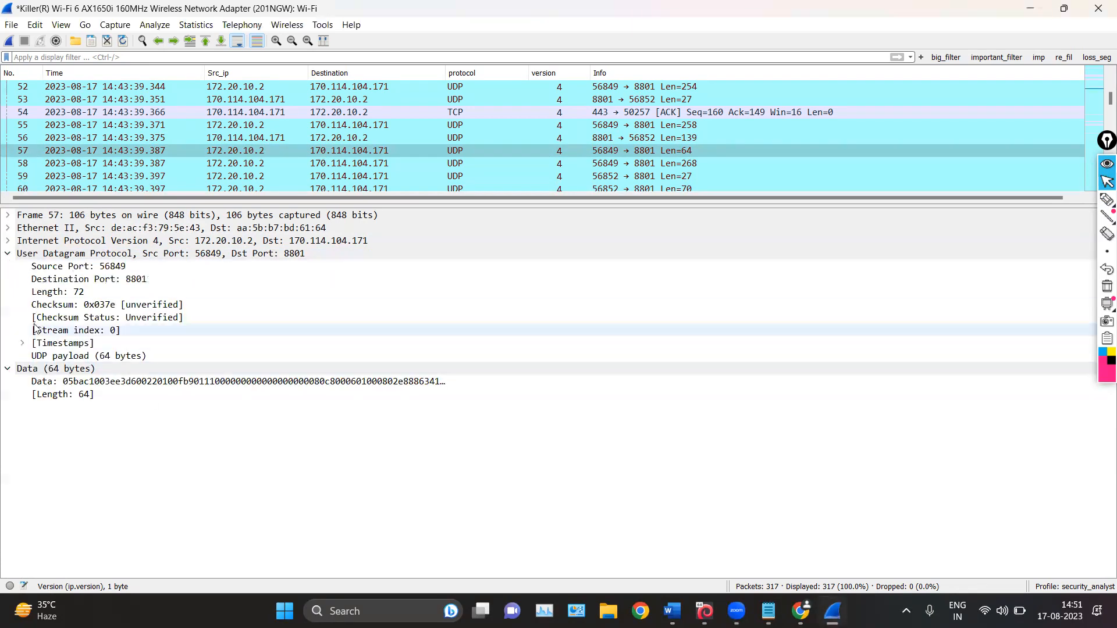
{"action": "left_click", "coordinate": [22, 343]}
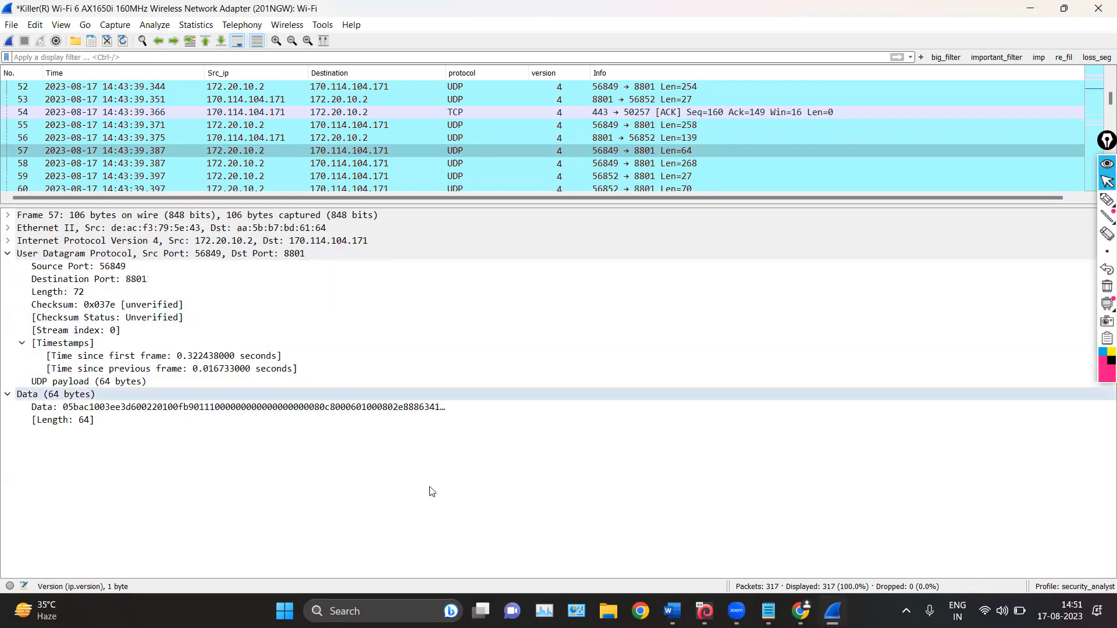
{"action": "left_click", "coordinate": [276, 40]}
{"action": "left_click", "coordinate": [276, 40]}
{"action": "left_click", "coordinate": [276, 40]}
{"action": "left_click", "coordinate": [276, 40]}
{"action": "left_click_drag", "start_coordinate": [418, 203], "coordinate": [418, 122]}
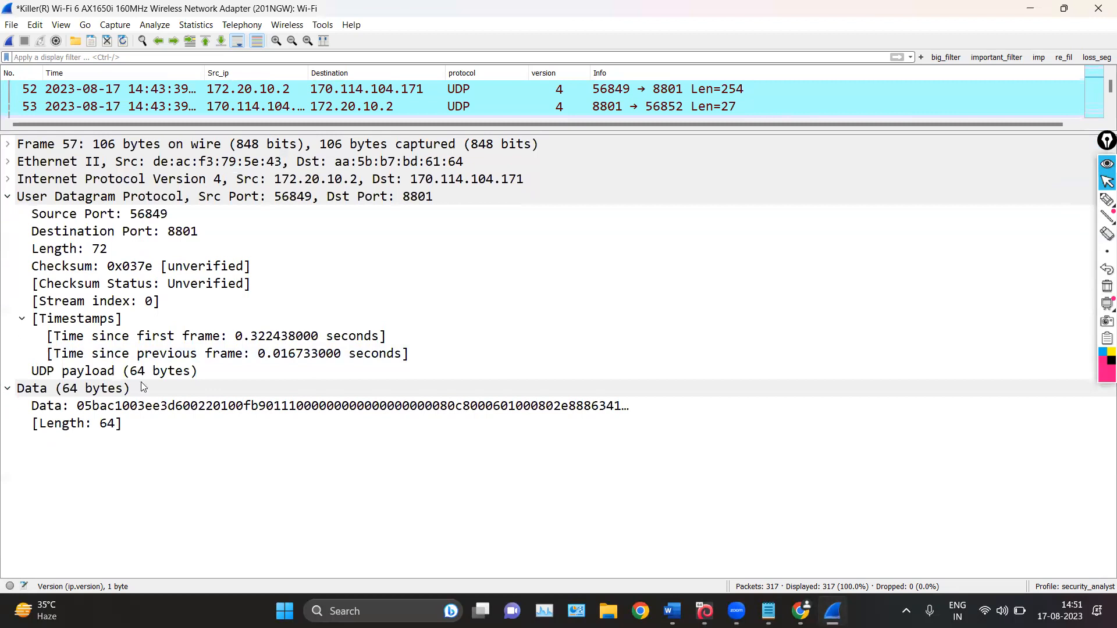
Mark the Checksum and Checksum Status lines of packet 57 with the pen and erase the marks
{"action": "left_click", "coordinate": [1106, 200]}
{"action": "mouse_move", "coordinate": [253, 258]}
{"action": "left_mouse_down"}
{"action": "mouse_move", "coordinate": [267, 260]}
{"action": "mouse_move", "coordinate": [263, 285]}
{"action": "left_mouse_up"}
{"action": "left_click_drag", "start_coordinate": [28, 277], "coordinate": [23, 291]}
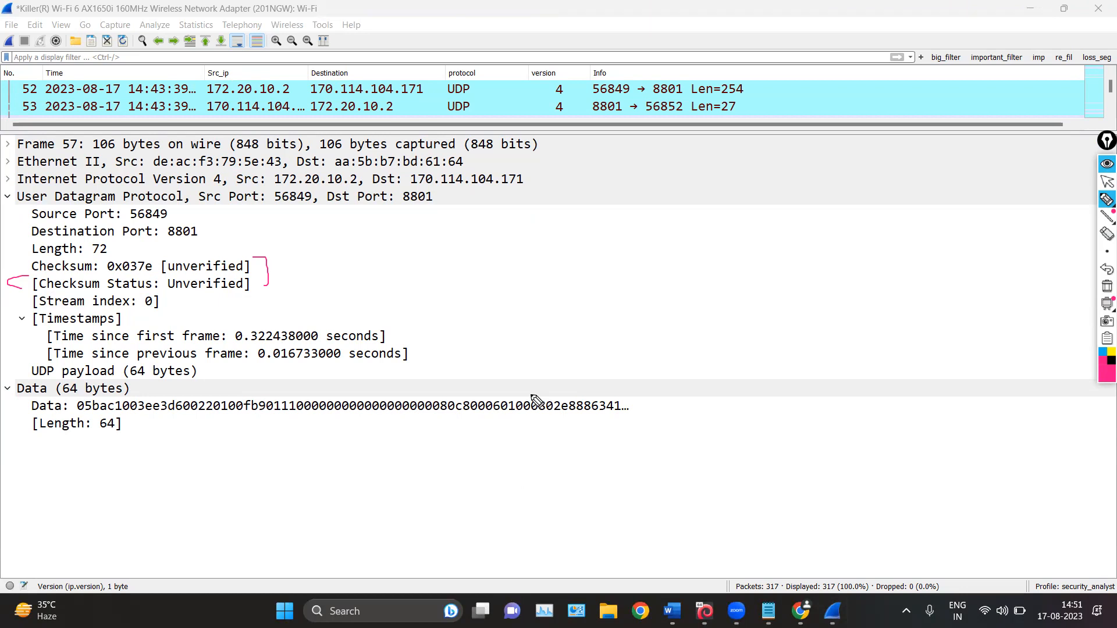
{"action": "left_click", "coordinate": [1106, 285]}
{"action": "left_click", "coordinate": [1106, 182]}
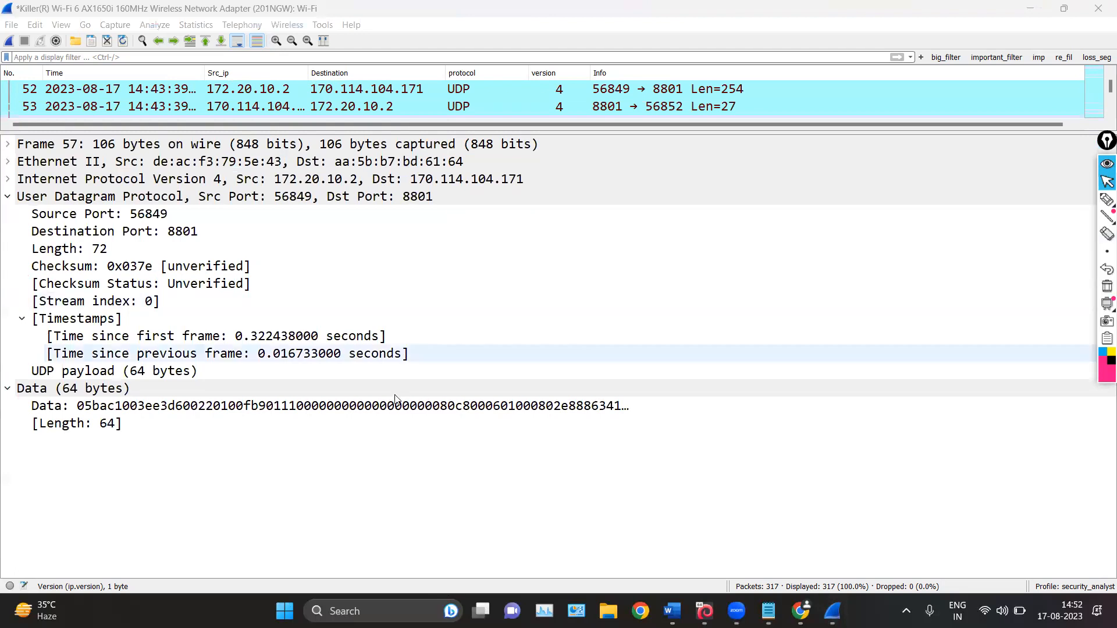
Switch to the Word notes and highlight the words on generated fields and their square brackets while reading
{"action": "left_click", "coordinate": [672, 611]}
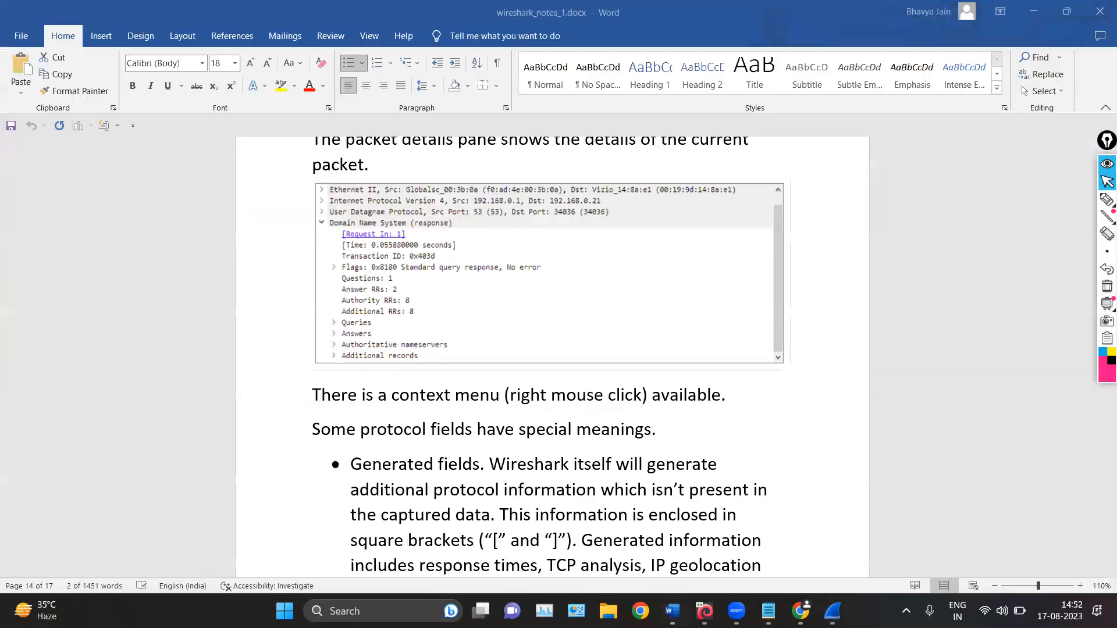
{"action": "scroll", "coordinate": [383, 344], "scroll_direction": "down", "scroll_amount": 2}
{"action": "left_click_drag", "start_coordinate": [349, 309], "coordinate": [458, 310]}
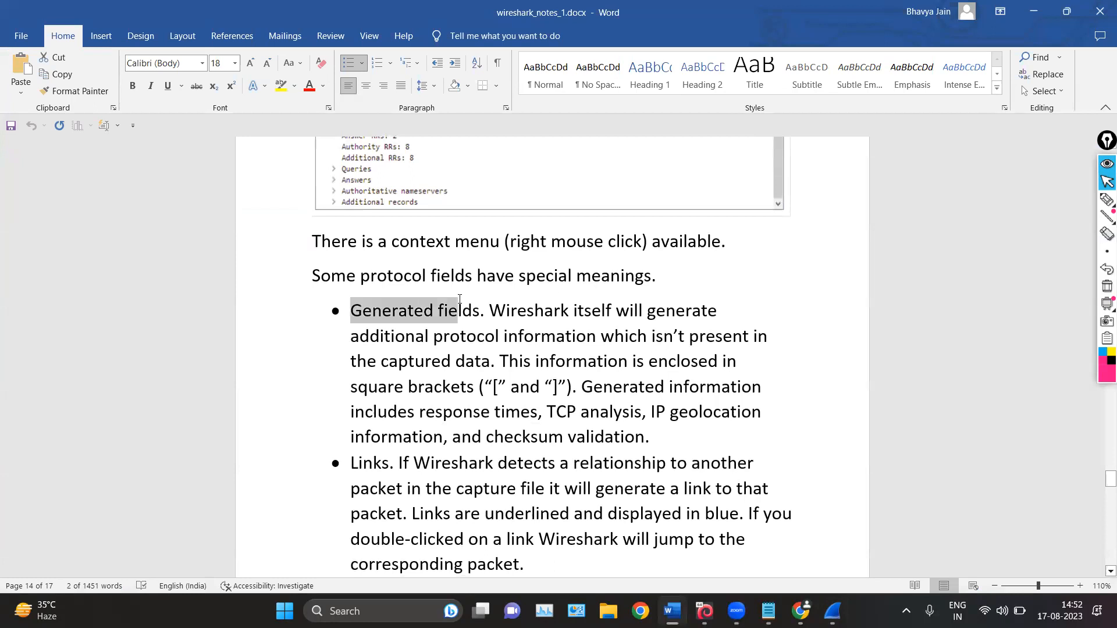
{"action": "scroll", "coordinate": [498, 495], "scroll_direction": "down", "scroll_amount": 2}
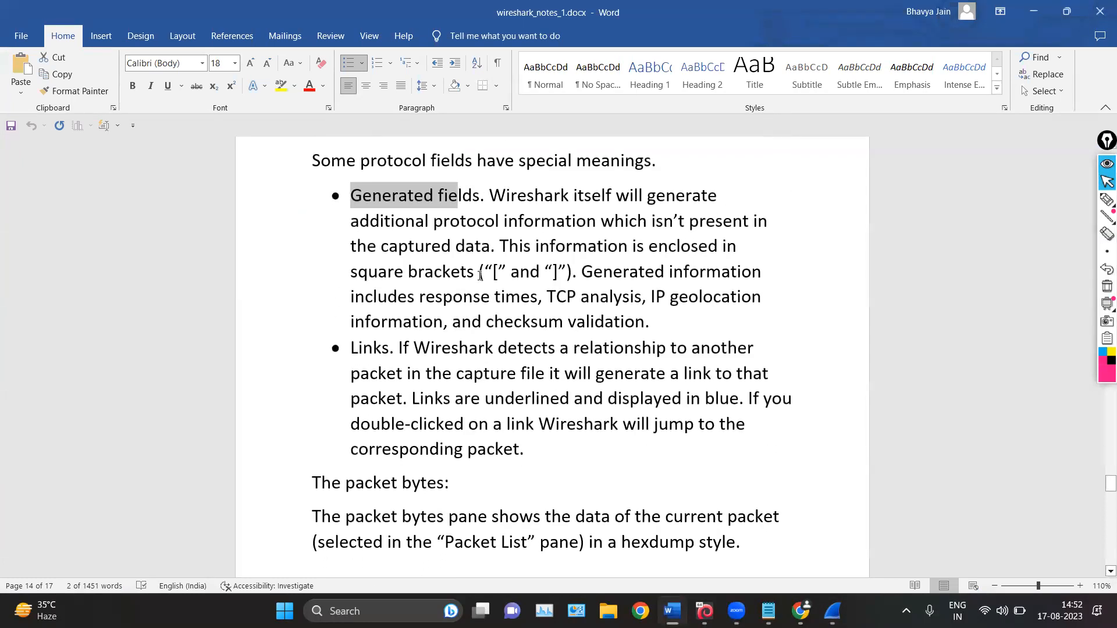
{"action": "left_click_drag", "start_coordinate": [490, 272], "coordinate": [553, 280]}
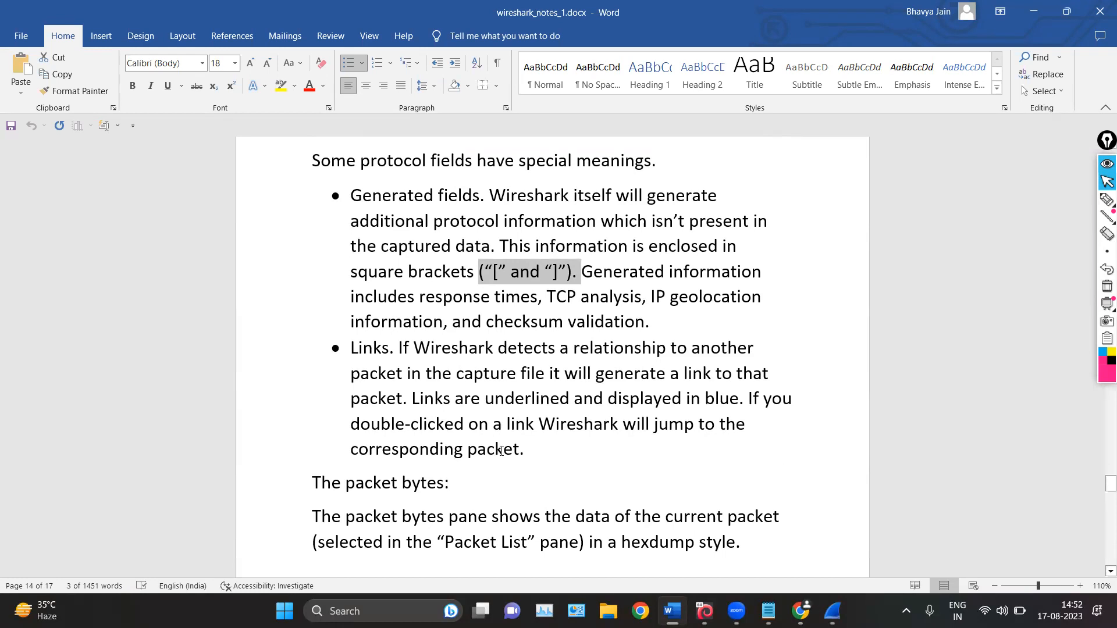
Switch to Wireshark and select the Time since first frame and Time since previous frame fields of packet 57 in turn
{"action": "key", "text": "alt+Tab"}
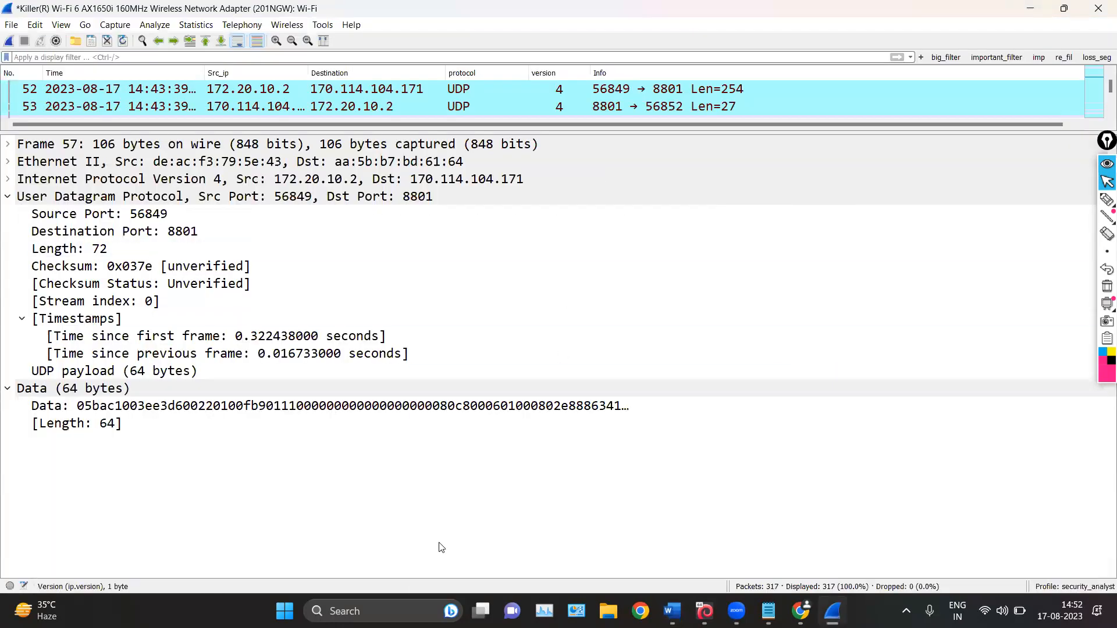
{"action": "left_click", "coordinate": [100, 387]}
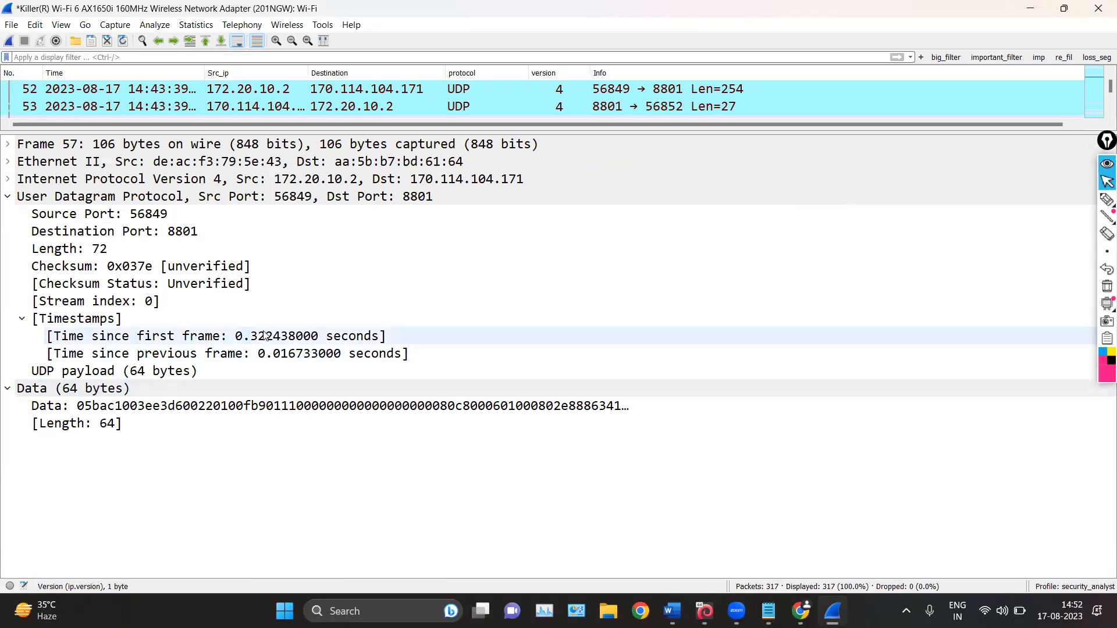
{"action": "left_click", "coordinate": [140, 336]}
{"action": "left_click", "coordinate": [171, 352]}
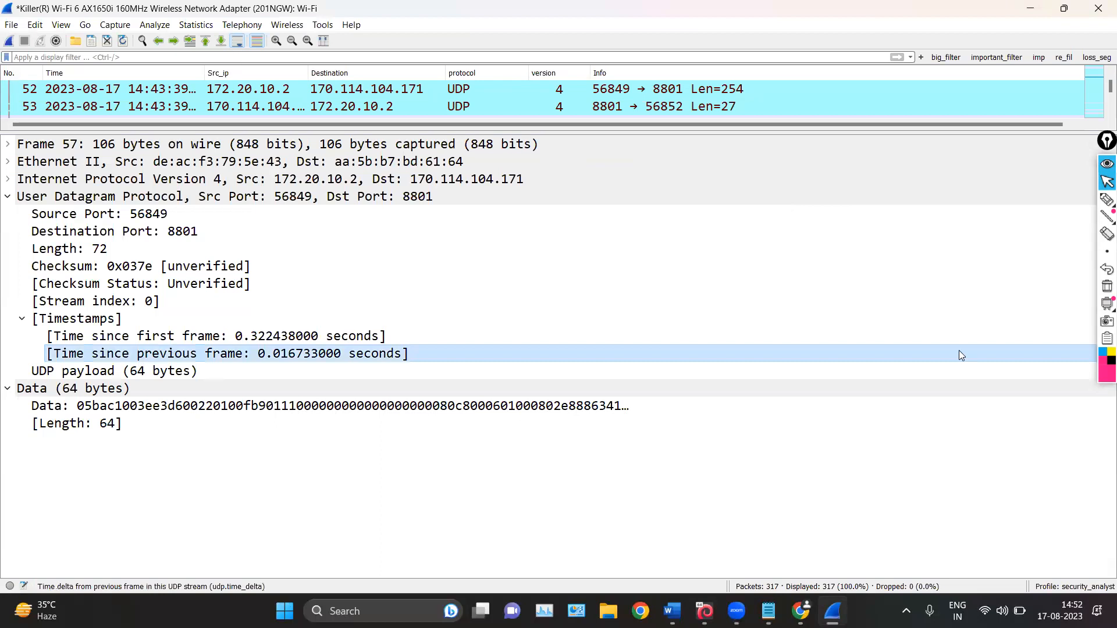
Circle packet 57's Timestamps group with the pen, add arrows pointing to it, and erase the marks
{"action": "left_click", "coordinate": [1107, 200]}
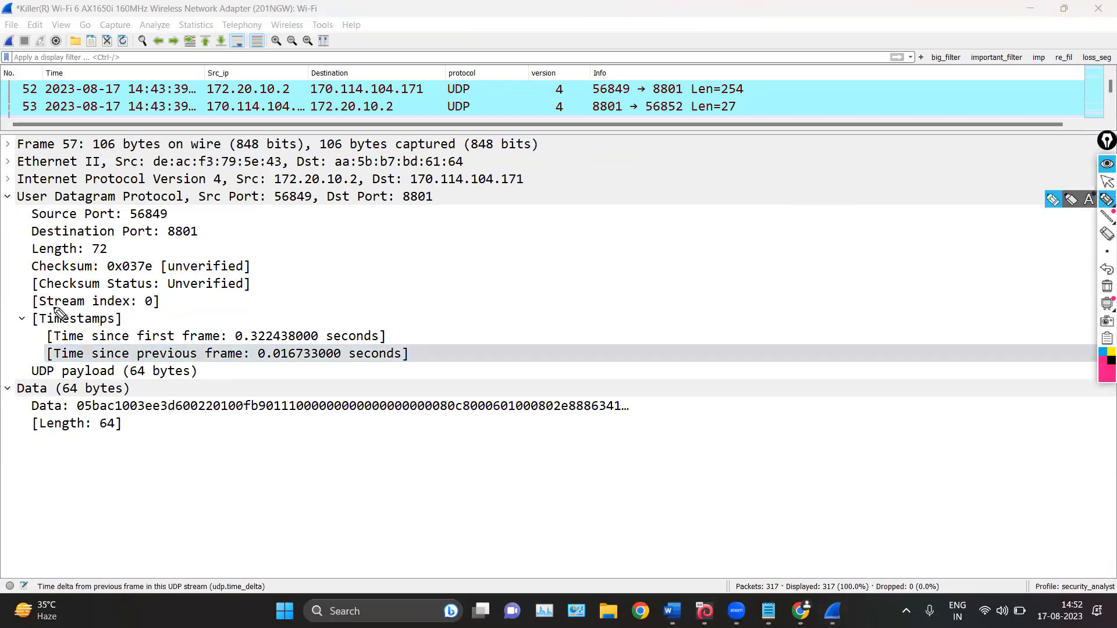
{"action": "left_click_drag", "start_coordinate": [29, 307], "coordinate": [33, 368]}
{"action": "mouse_move", "coordinate": [265, 299]}
{"action": "left_mouse_down"}
{"action": "mouse_move", "coordinate": [460, 340]}
{"action": "mouse_move", "coordinate": [467, 371]}
{"action": "left_mouse_up"}
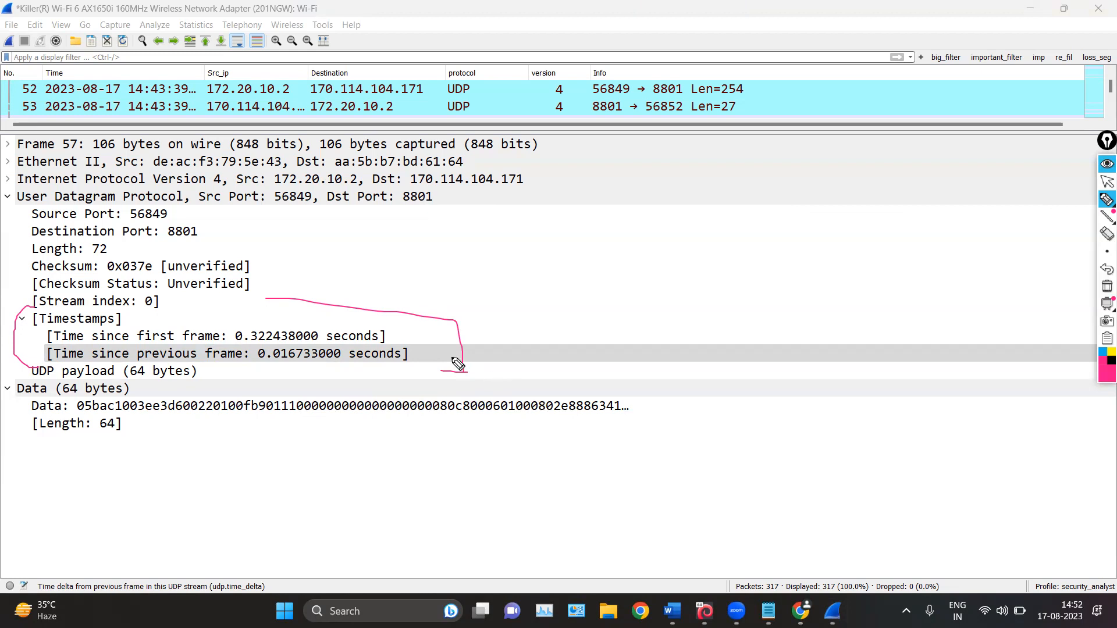
{"action": "mouse_move", "coordinate": [458, 244]}
{"action": "left_mouse_down"}
{"action": "mouse_move", "coordinate": [398, 311]}
{"action": "mouse_move", "coordinate": [422, 308]}
{"action": "left_mouse_up"}
{"action": "mouse_move", "coordinate": [226, 306]}
{"action": "left_mouse_down"}
{"action": "mouse_move", "coordinate": [429, 308]}
{"action": "mouse_move", "coordinate": [396, 398]}
{"action": "left_mouse_up"}
{"action": "mouse_move", "coordinate": [661, 262]}
{"action": "left_mouse_down"}
{"action": "mouse_move", "coordinate": [581, 291]}
{"action": "mouse_move", "coordinate": [567, 331]}
{"action": "left_mouse_up"}
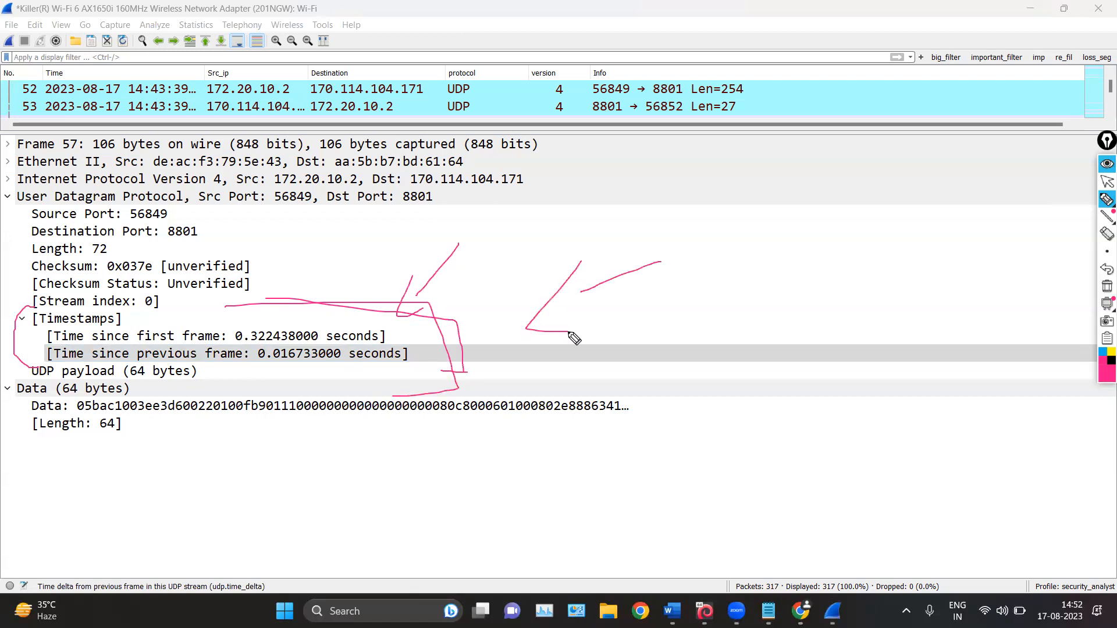
{"action": "mouse_move", "coordinate": [322, 209]}
{"action": "left_mouse_down"}
{"action": "mouse_move", "coordinate": [304, 297]}
{"action": "mouse_move", "coordinate": [314, 289]}
{"action": "left_mouse_up"}
{"action": "left_click", "coordinate": [1106, 286]}
{"action": "left_click", "coordinate": [1106, 181]}
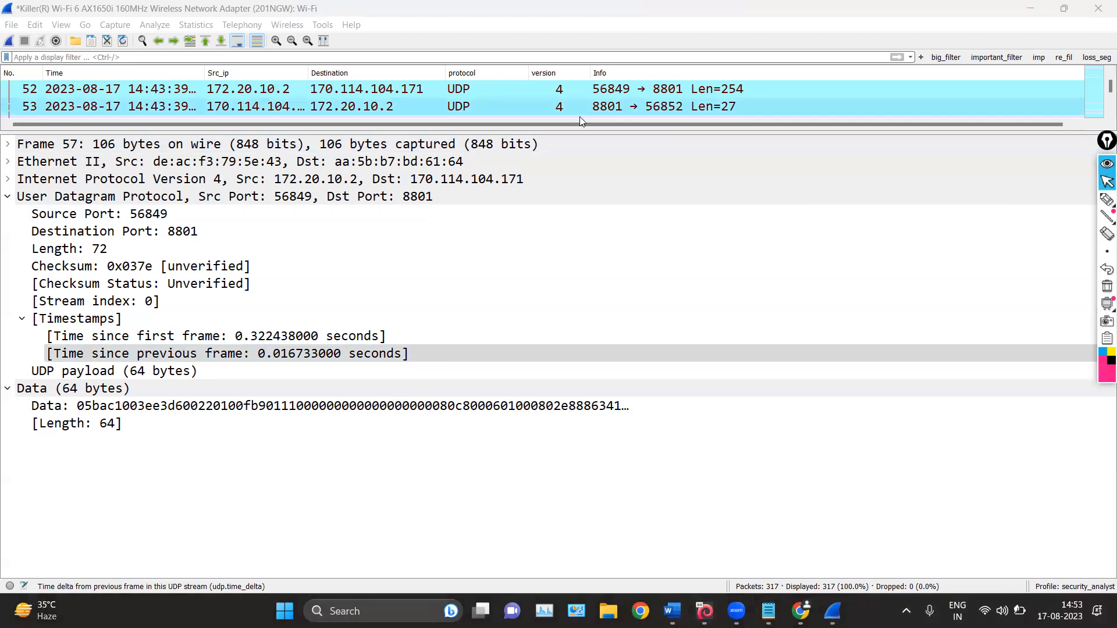
Make the packet list pane taller and select TCP packet 114
{"action": "left_click_drag", "start_coordinate": [581, 132], "coordinate": [576, 349]}
{"action": "scroll", "coordinate": [509, 209], "scroll_direction": "down", "scroll_amount": 20}
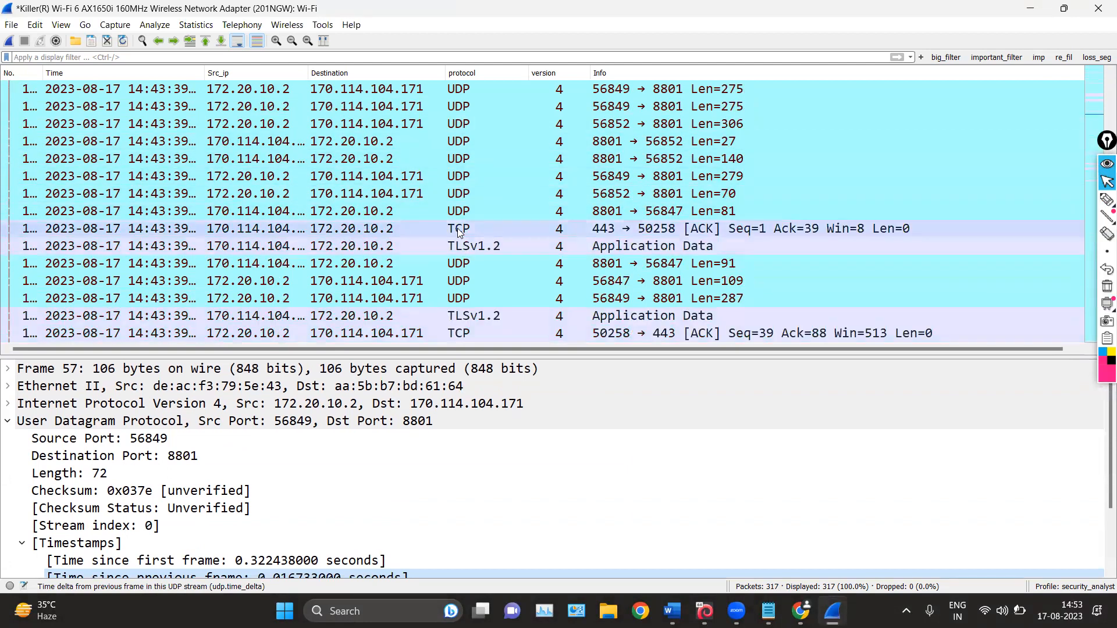
{"action": "left_click", "coordinate": [457, 228]}
Mark the bracketed ACK in packet 114's Info entry with the pen and erase the mark
{"action": "left_click", "coordinate": [1107, 199]}
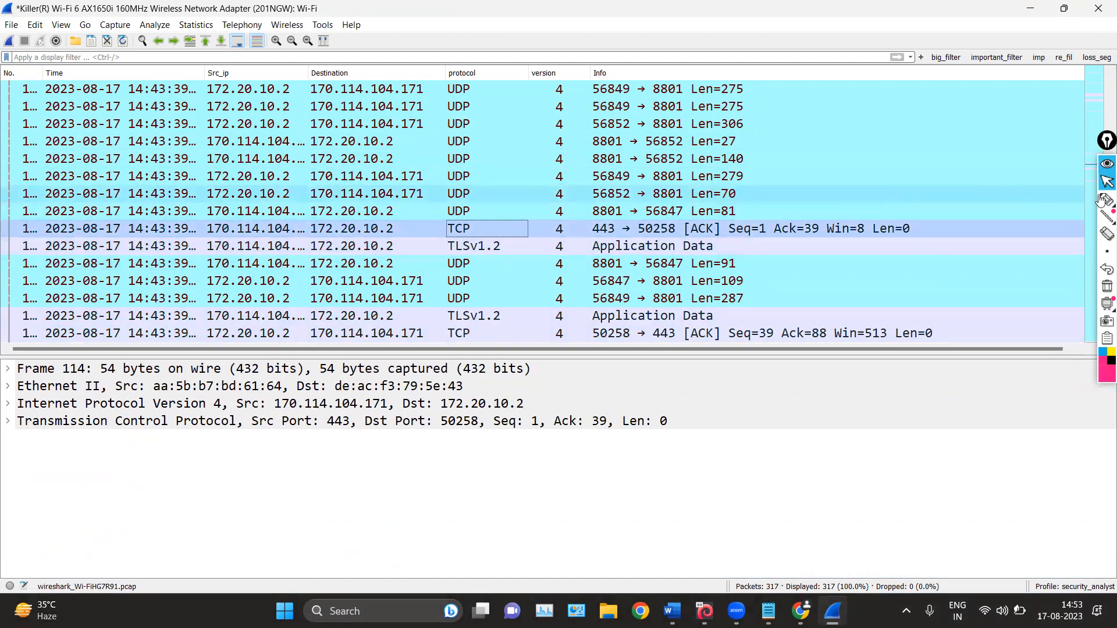
{"action": "mouse_move", "coordinate": [881, 200]}
{"action": "left_mouse_down"}
{"action": "mouse_move", "coordinate": [761, 204]}
{"action": "mouse_move", "coordinate": [672, 230]}
{"action": "left_mouse_up"}
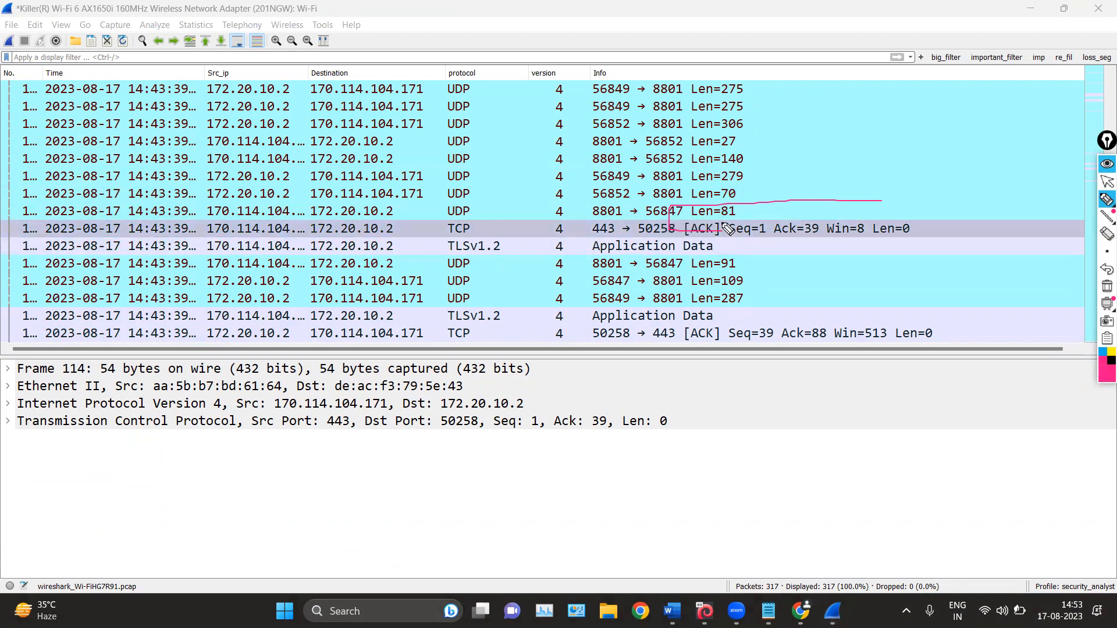
{"action": "left_click", "coordinate": [1107, 287]}
{"action": "left_click", "coordinate": [1107, 182]}
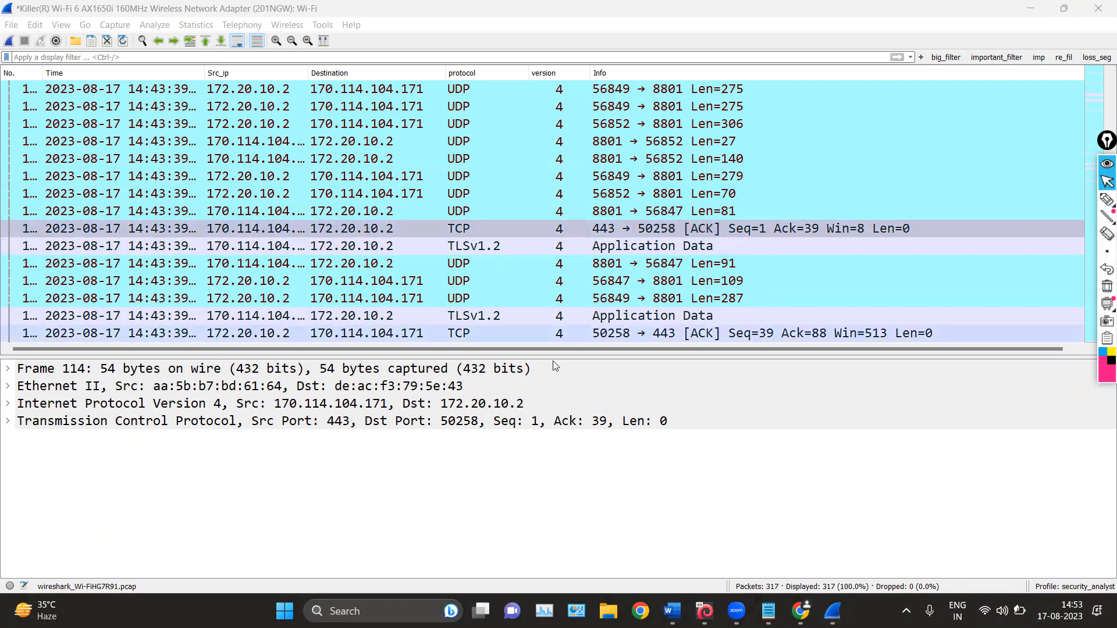
Make the packet details pane taller and expand packet 114's Transmission Control Protocol section and its SEQ/ACK analysis
{"action": "left_click", "coordinate": [559, 229]}
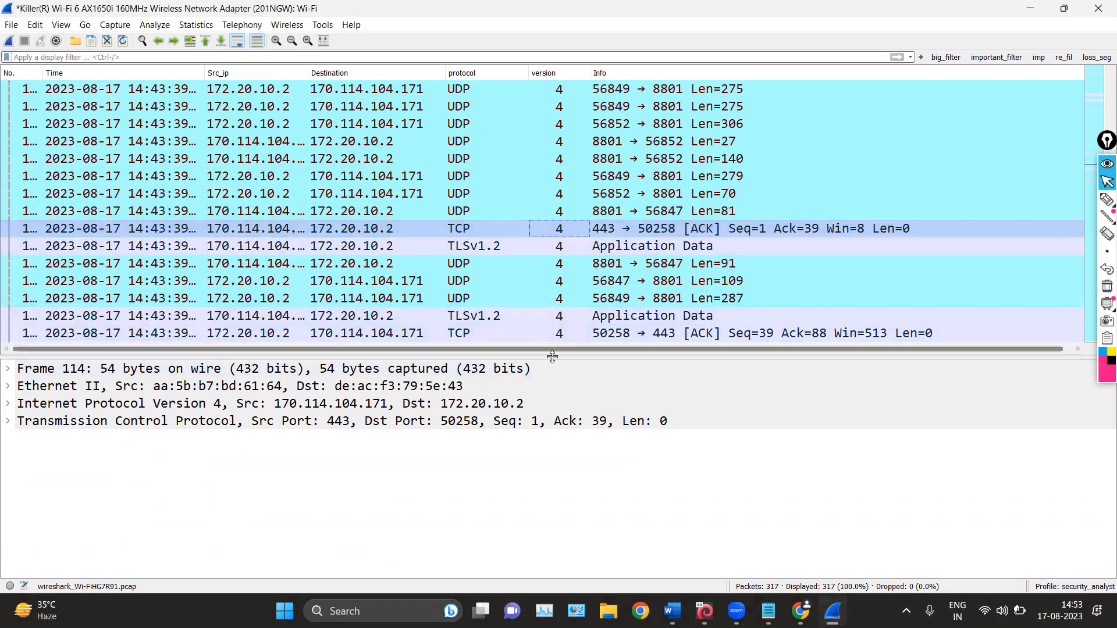
{"action": "left_click_drag", "start_coordinate": [552, 352], "coordinate": [551, 215]}
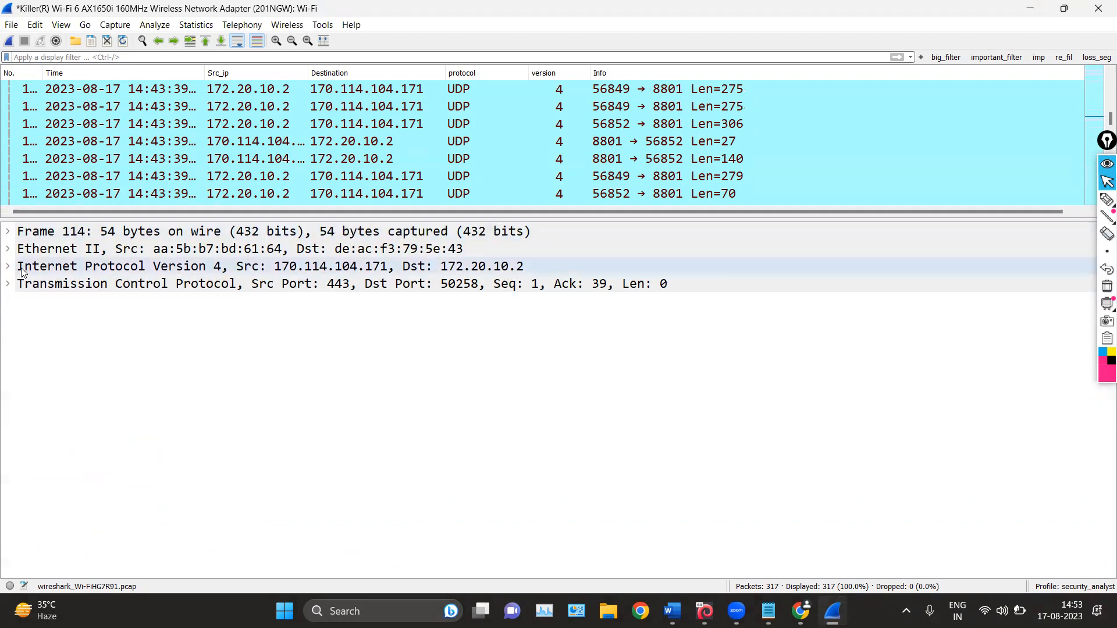
{"action": "left_click", "coordinate": [9, 284]}
{"action": "scroll", "coordinate": [100, 347], "scroll_direction": "down", "scroll_amount": 2}
{"action": "left_click", "coordinate": [22, 563]}
{"action": "scroll", "coordinate": [61, 488], "scroll_direction": "down", "scroll_amount": 1}
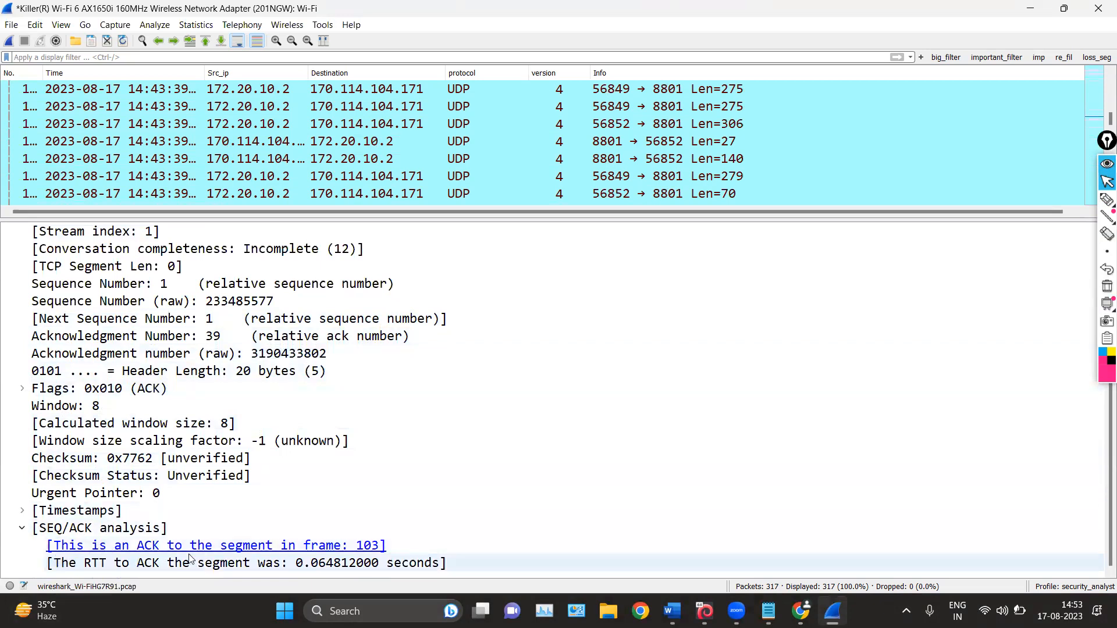
Mark the blue link to frame 103 in packet 114's SEQ/ACK analysis with the pen and erase the marks
{"action": "left_click", "coordinate": [1104, 201]}
{"action": "left_click_drag", "start_coordinate": [335, 523], "coordinate": [372, 551]}
{"action": "mouse_move", "coordinate": [432, 456]}
{"action": "left_mouse_down"}
{"action": "mouse_move", "coordinate": [384, 517]}
{"action": "mouse_move", "coordinate": [439, 510]}
{"action": "left_mouse_up"}
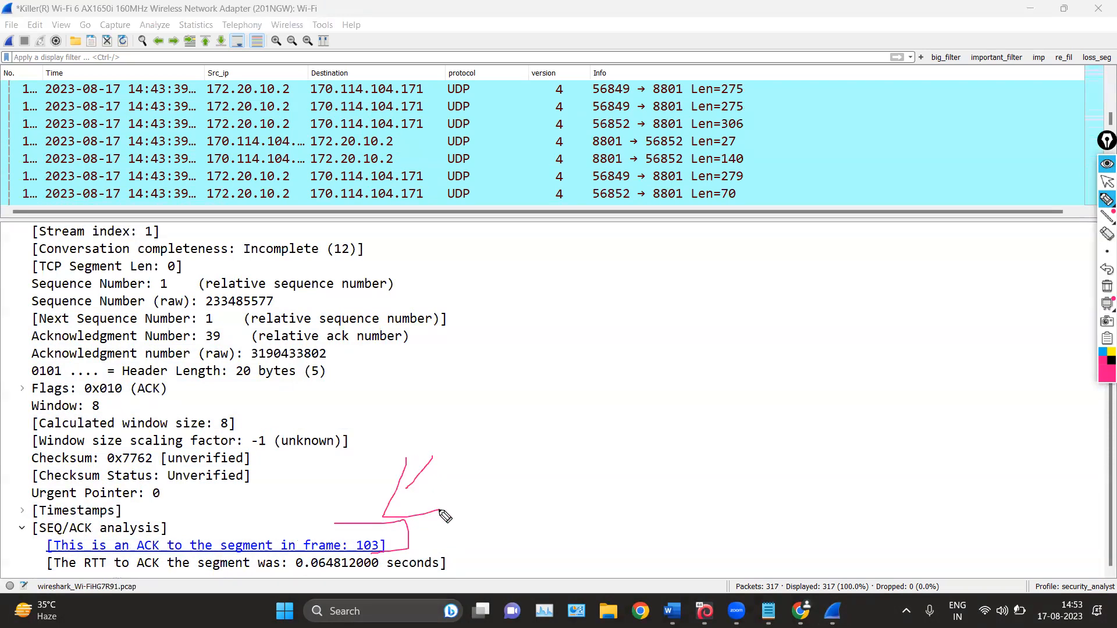
{"action": "left_click_drag", "start_coordinate": [42, 535], "coordinate": [39, 561]}
{"action": "mouse_move", "coordinate": [358, 464]}
{"action": "left_mouse_down"}
{"action": "mouse_move", "coordinate": [307, 527]}
{"action": "mouse_move", "coordinate": [399, 547]}
{"action": "mouse_move", "coordinate": [378, 562]}
{"action": "left_mouse_up"}
{"action": "left_click", "coordinate": [1107, 286]}
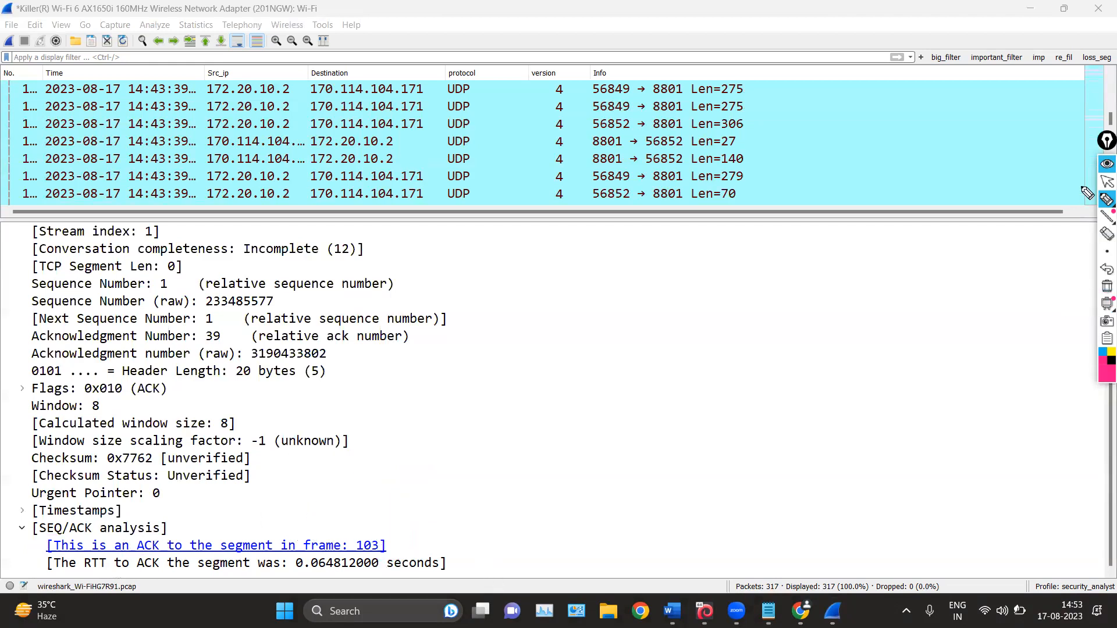
{"action": "left_click", "coordinate": [1105, 183]}
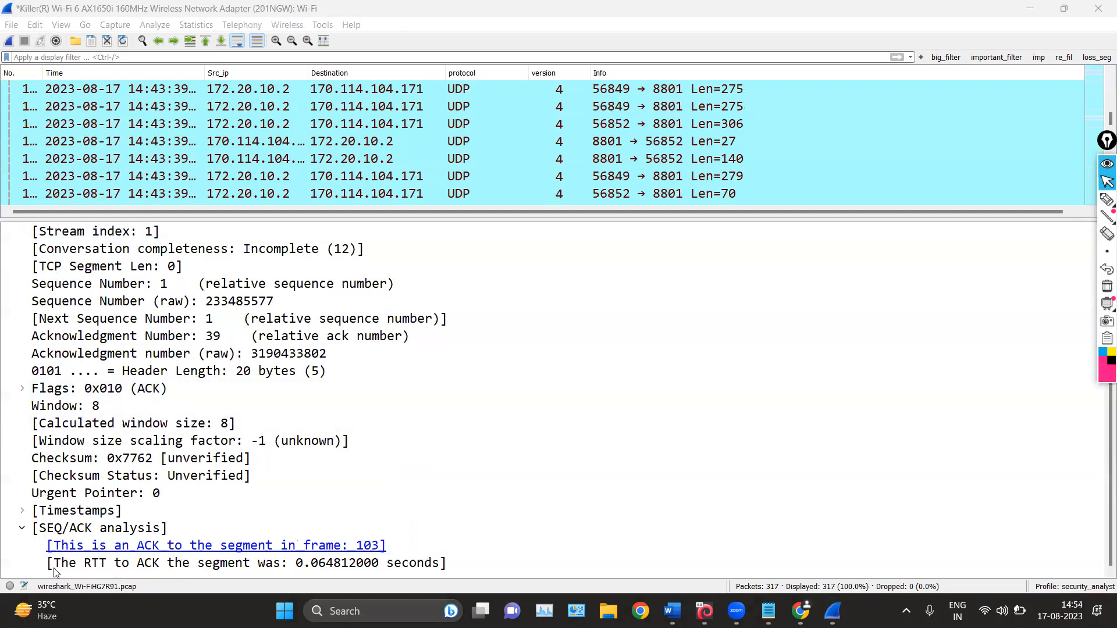
Follow packet 114's ACK link to frame 103 and widen the No. column until the full packet numbers fit
{"action": "left_click", "coordinate": [213, 546]}
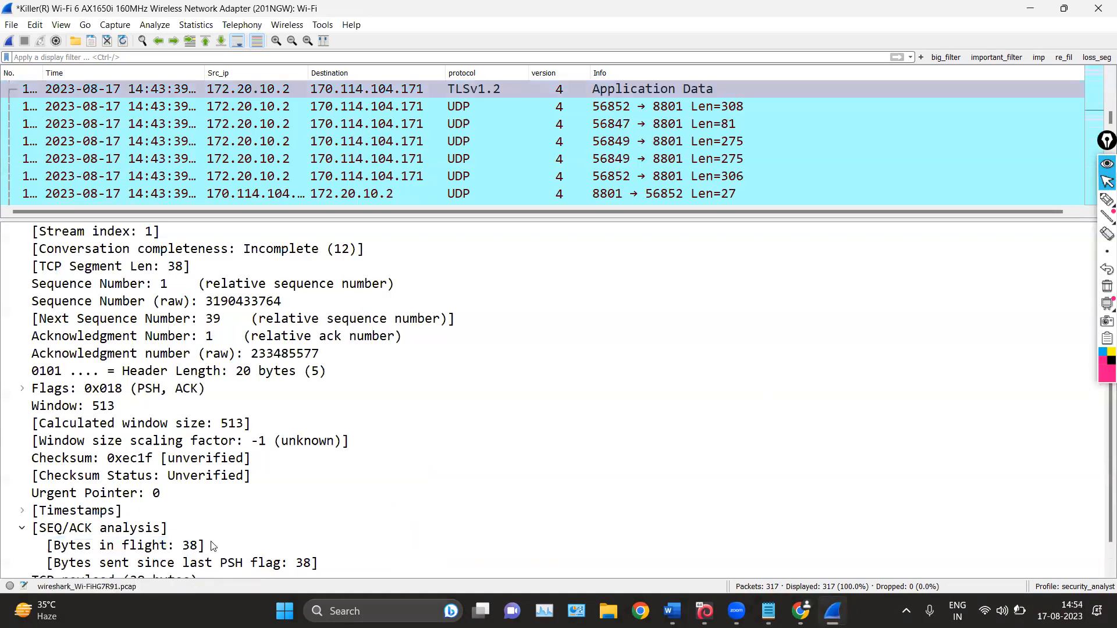
{"action": "scroll", "coordinate": [131, 169], "scroll_direction": "up", "scroll_amount": 2}
{"action": "scroll", "coordinate": [131, 169], "scroll_direction": "down", "scroll_amount": 1}
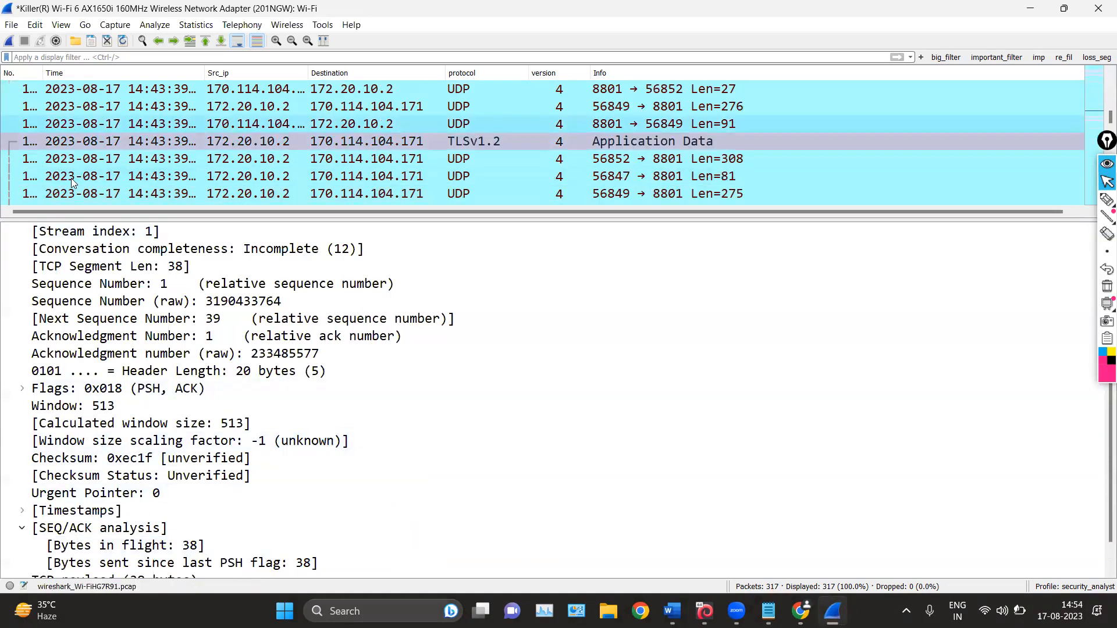
{"action": "left_click_drag", "start_coordinate": [43, 72], "coordinate": [66, 73]}
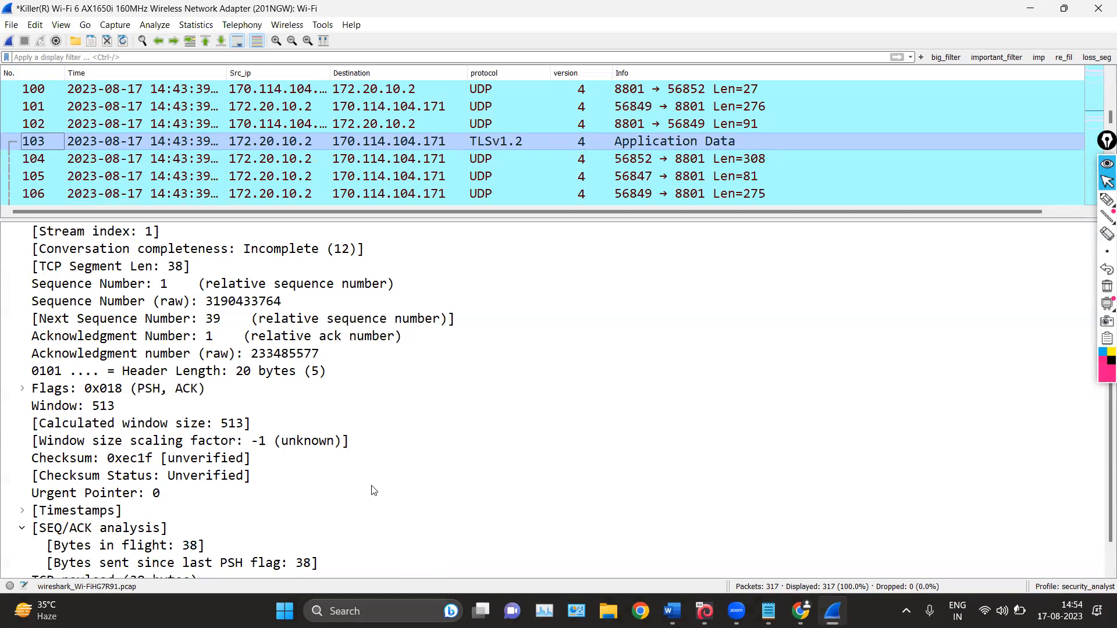
Examine packet 103's TCP fields and expand its Transport Layer Security section and TLSv1.2 Record Layer
{"action": "scroll", "coordinate": [315, 500], "scroll_direction": "down", "scroll_amount": 1}
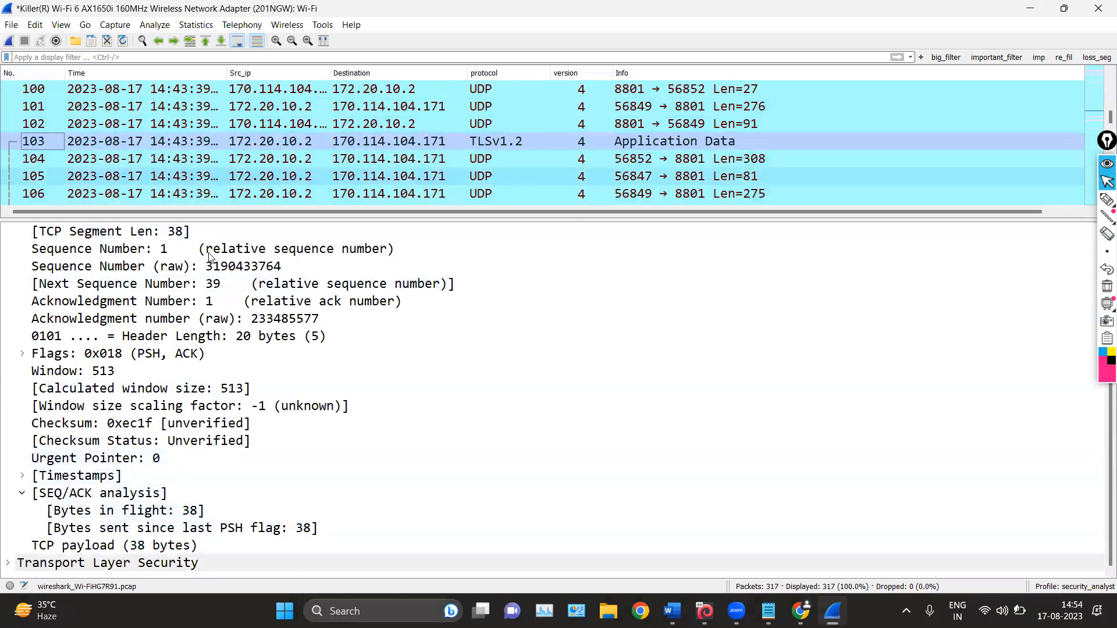
{"action": "scroll", "coordinate": [288, 421], "scroll_direction": "up", "scroll_amount": 3}
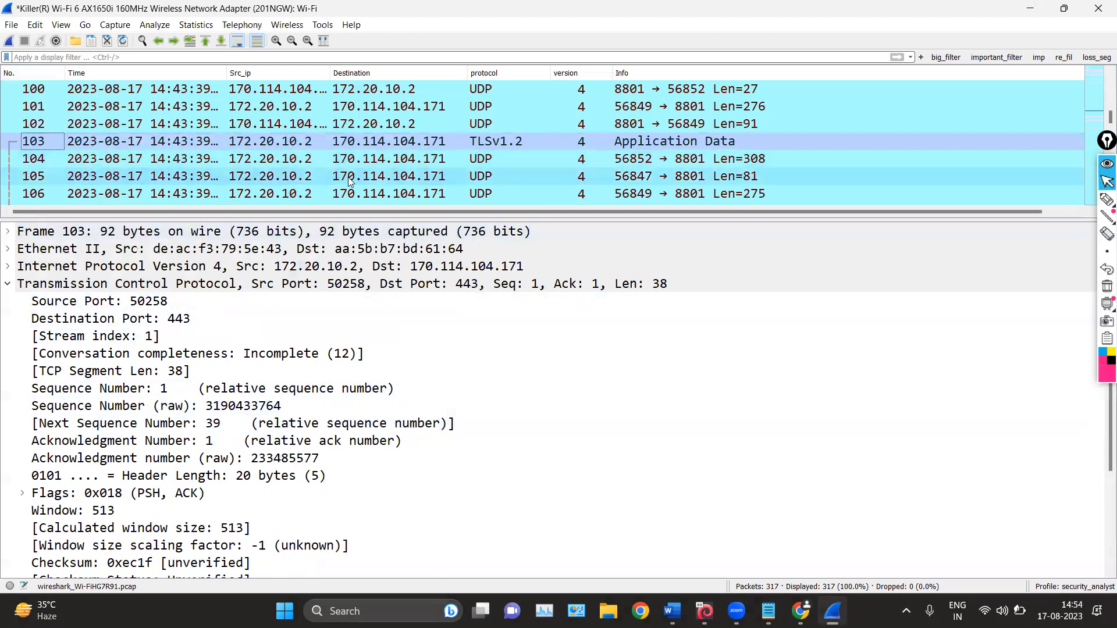
{"action": "scroll", "coordinate": [547, 118], "scroll_direction": "down", "scroll_amount": 3}
{"action": "scroll", "coordinate": [548, 117], "scroll_direction": "up", "scroll_amount": 3}
{"action": "left_click", "coordinate": [602, 143]}
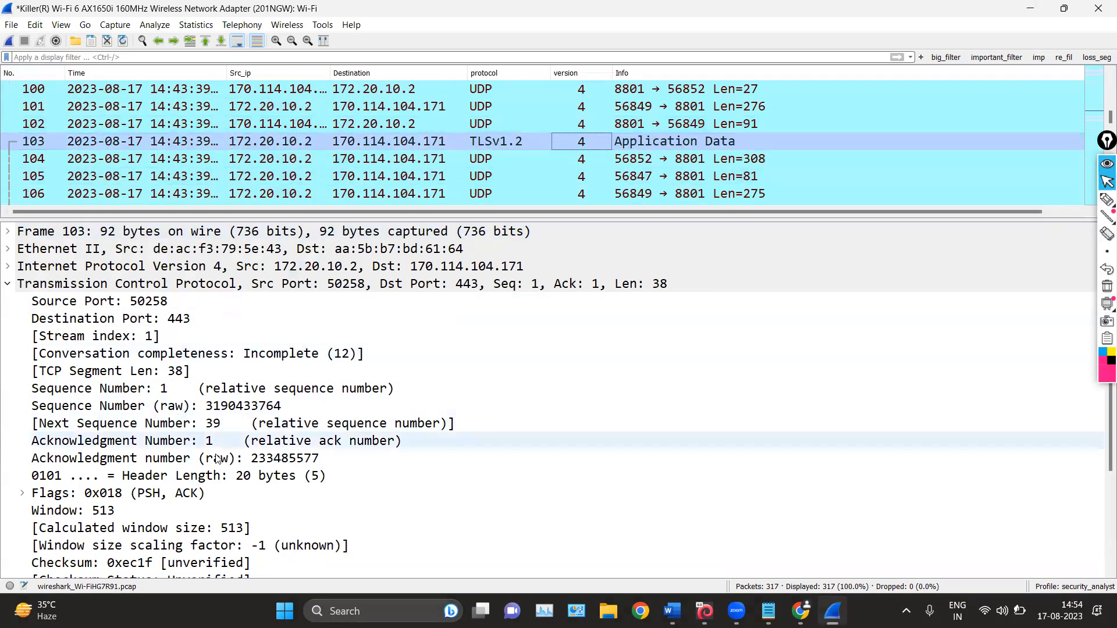
{"action": "scroll", "coordinate": [146, 442], "scroll_direction": "down", "scroll_amount": 3}
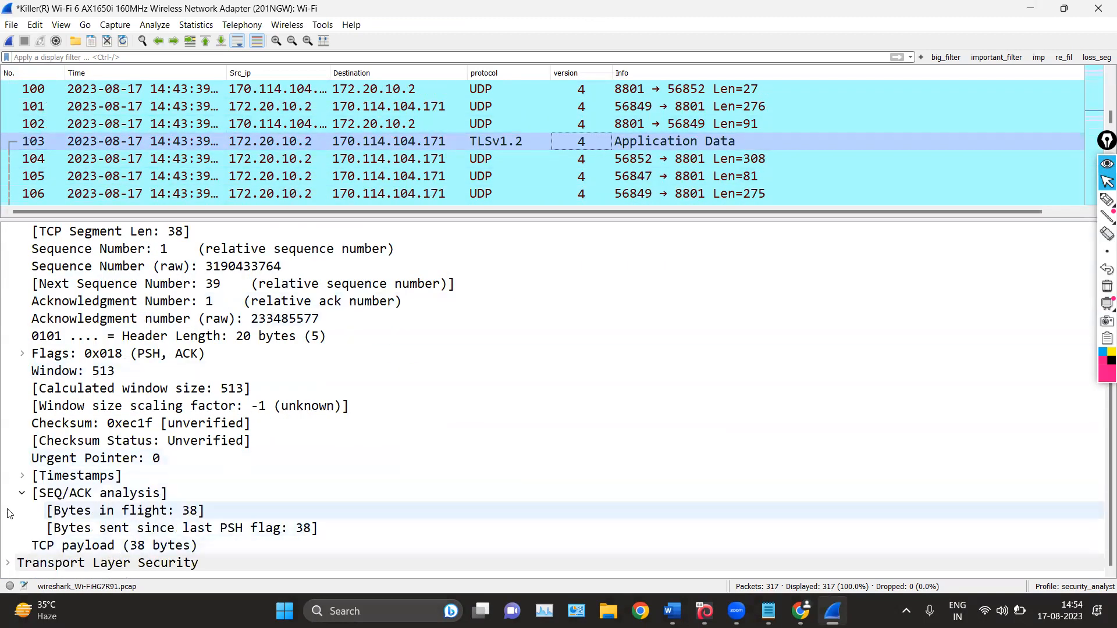
{"action": "left_click", "coordinate": [22, 492]}
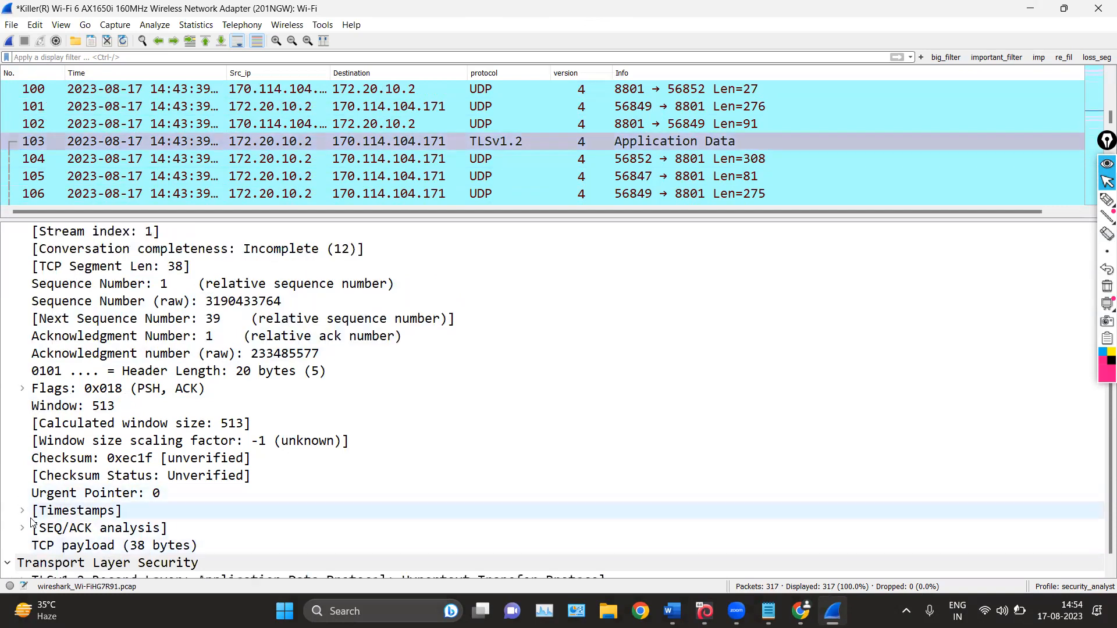
{"action": "left_click", "coordinate": [7, 562]}
{"action": "left_click", "coordinate": [22, 560]}
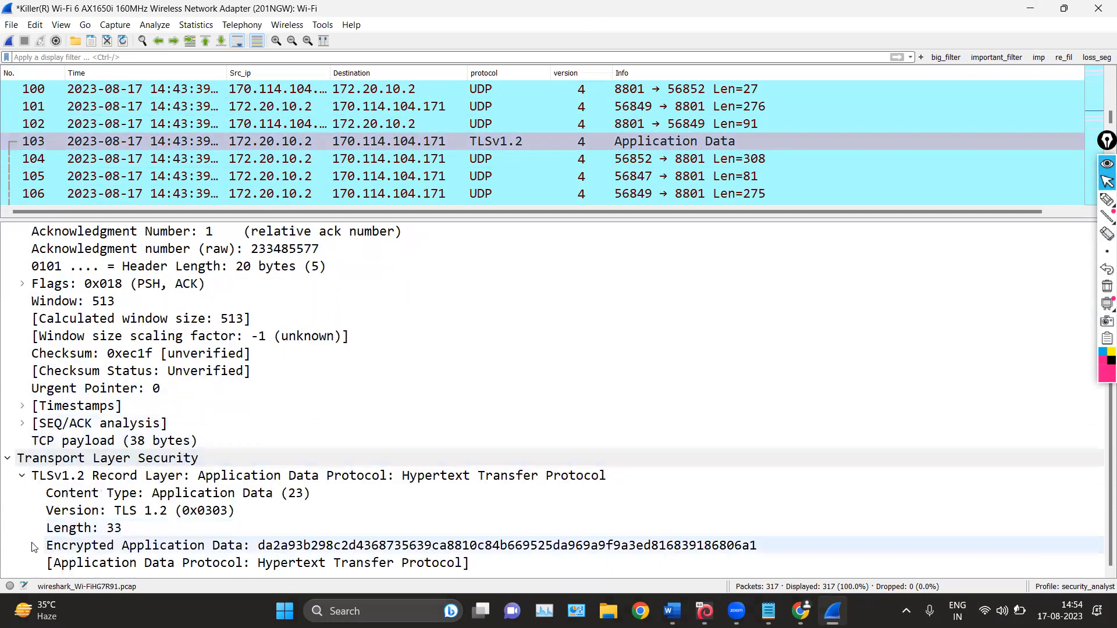
{"action": "left_click", "coordinate": [23, 423]}
{"action": "scroll", "coordinate": [54, 388], "scroll_direction": "up", "scroll_amount": 5}
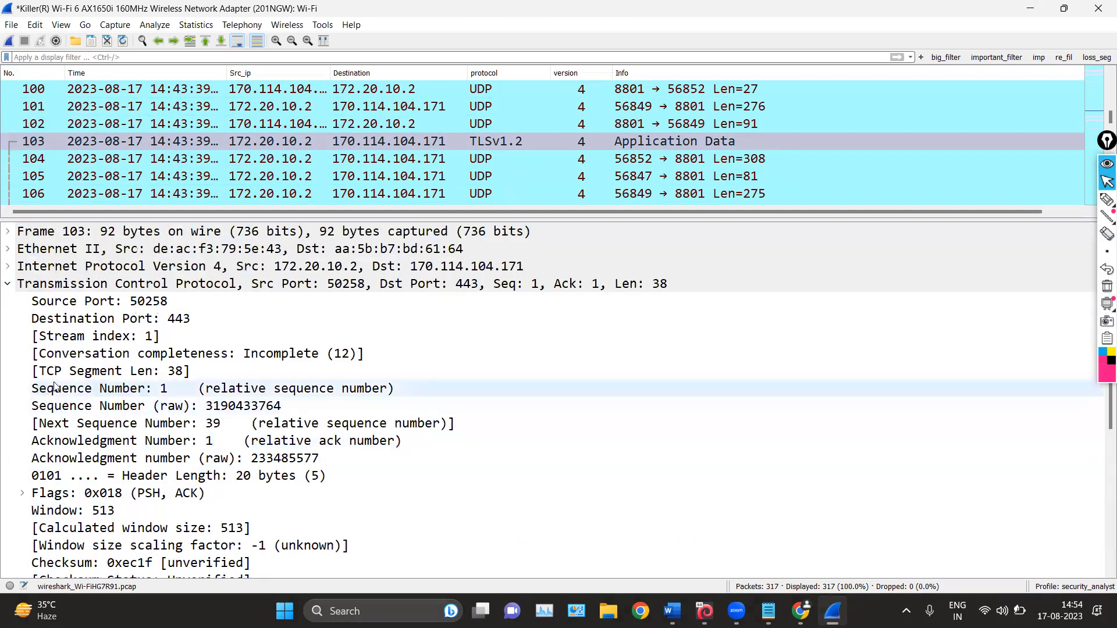
Select TCP packet 120 and follow the link in its SEQ/ACK analysis to frame 119
{"action": "scroll", "coordinate": [549, 132], "scroll_direction": "up", "scroll_amount": 4}
{"action": "scroll", "coordinate": [549, 133], "scroll_direction": "down", "scroll_amount": 5}
{"action": "scroll", "coordinate": [549, 135], "scroll_direction": "down", "scroll_amount": 8}
{"action": "scroll", "coordinate": [549, 135], "scroll_direction": "up", "scroll_amount": 3}
{"action": "left_click", "coordinate": [545, 125]}
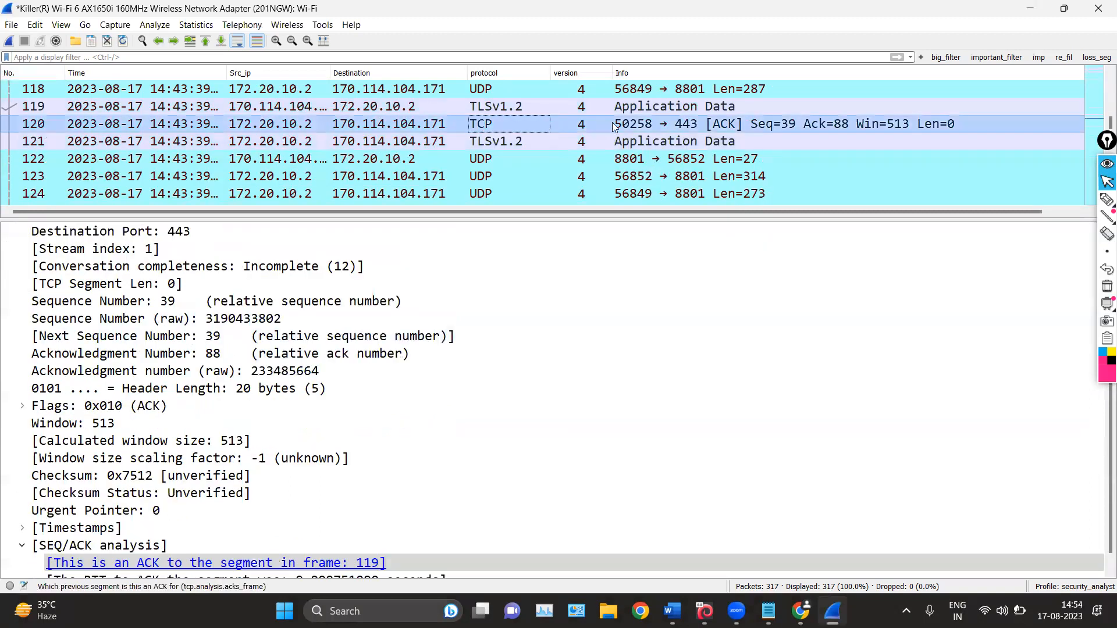
{"action": "scroll", "coordinate": [248, 532], "scroll_direction": "down", "scroll_amount": 1}
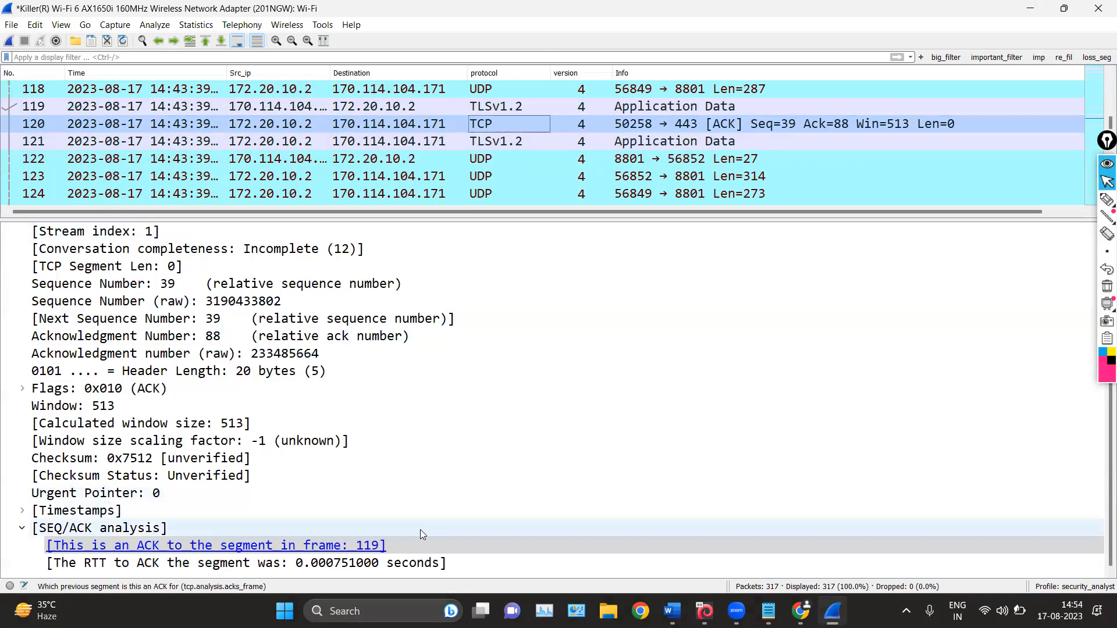
{"action": "left_click", "coordinate": [370, 546]}
{"action": "left_click", "coordinate": [369, 546]}
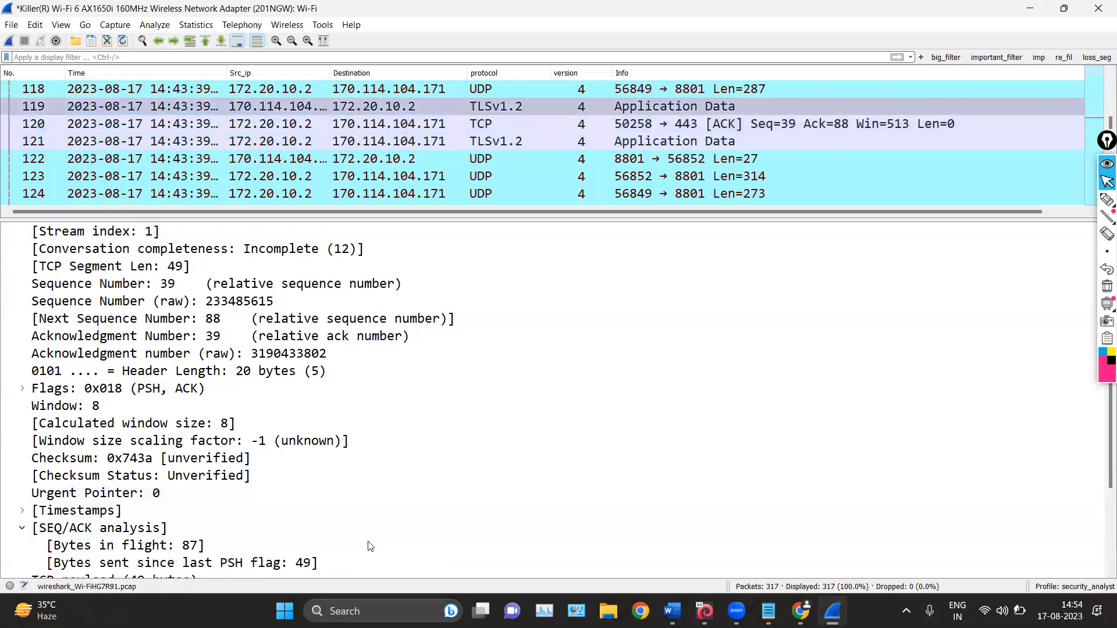
Compare linked packets 120 and 119 by selecting each in turn in the packet list
{"action": "left_click", "coordinate": [39, 111]}
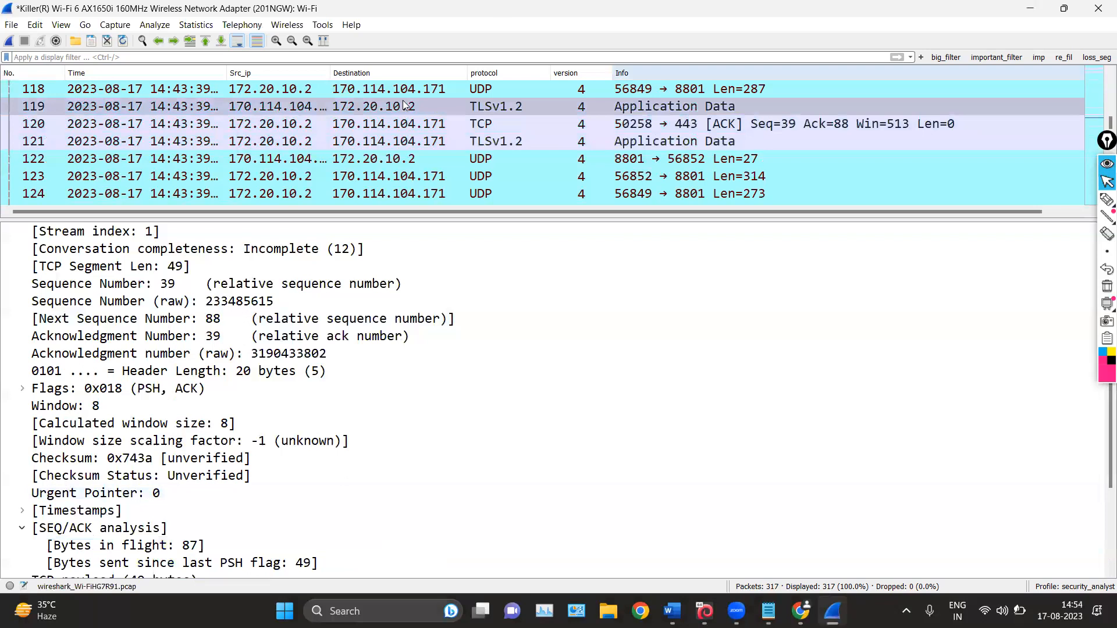
{"action": "left_click", "coordinate": [552, 124]}
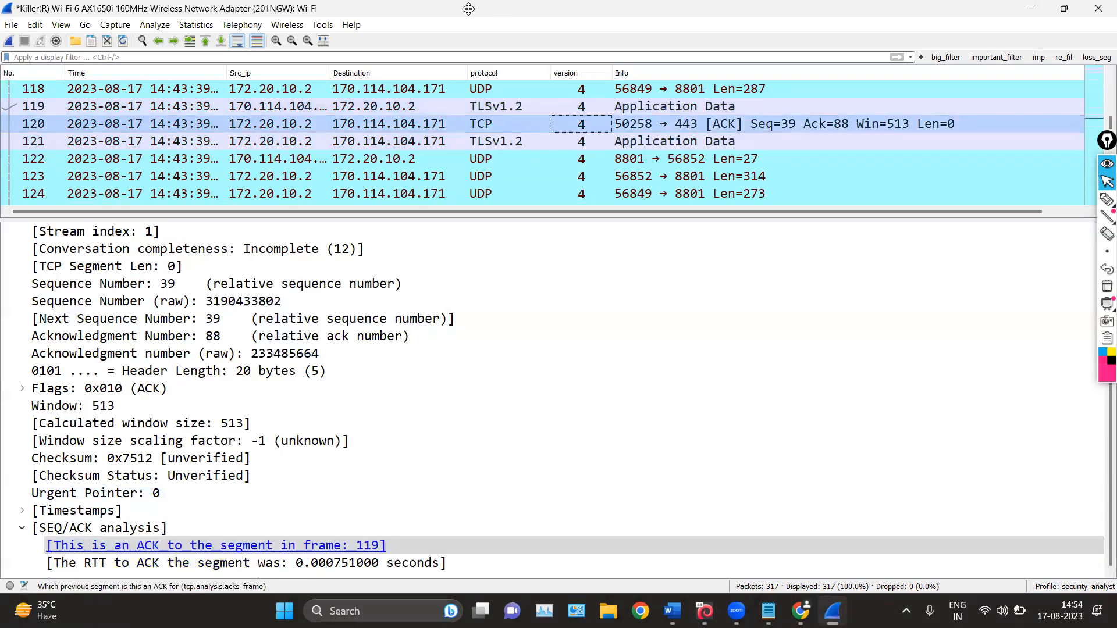
{"action": "left_click", "coordinate": [497, 107]}
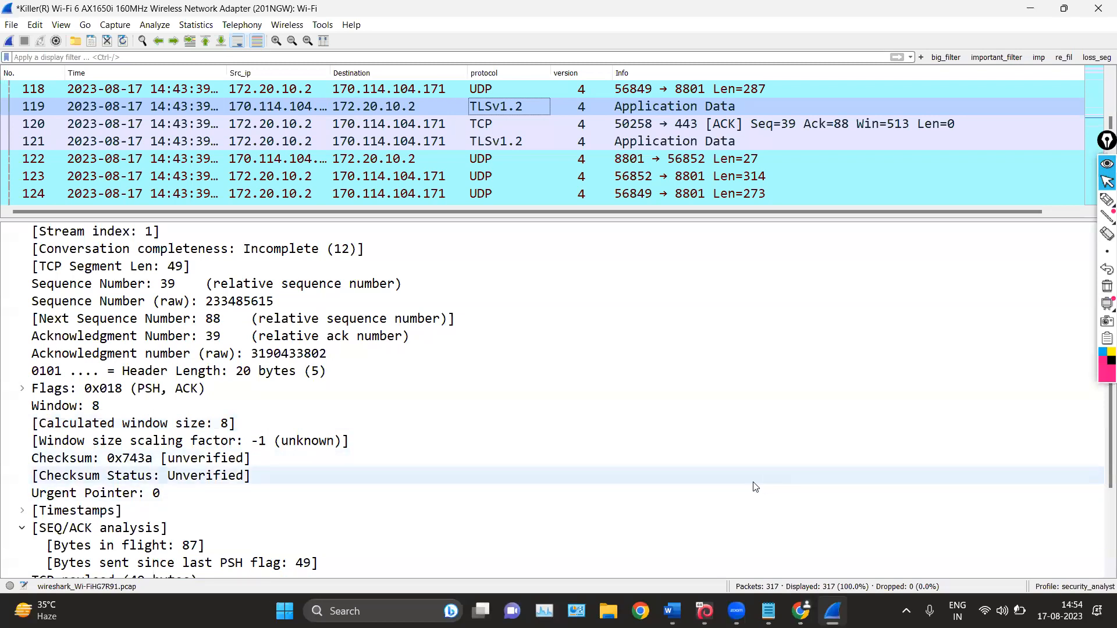
Switch to the Word notes and clear the text selection in the Generated fields bullet
{"action": "left_click", "coordinate": [671, 610]}
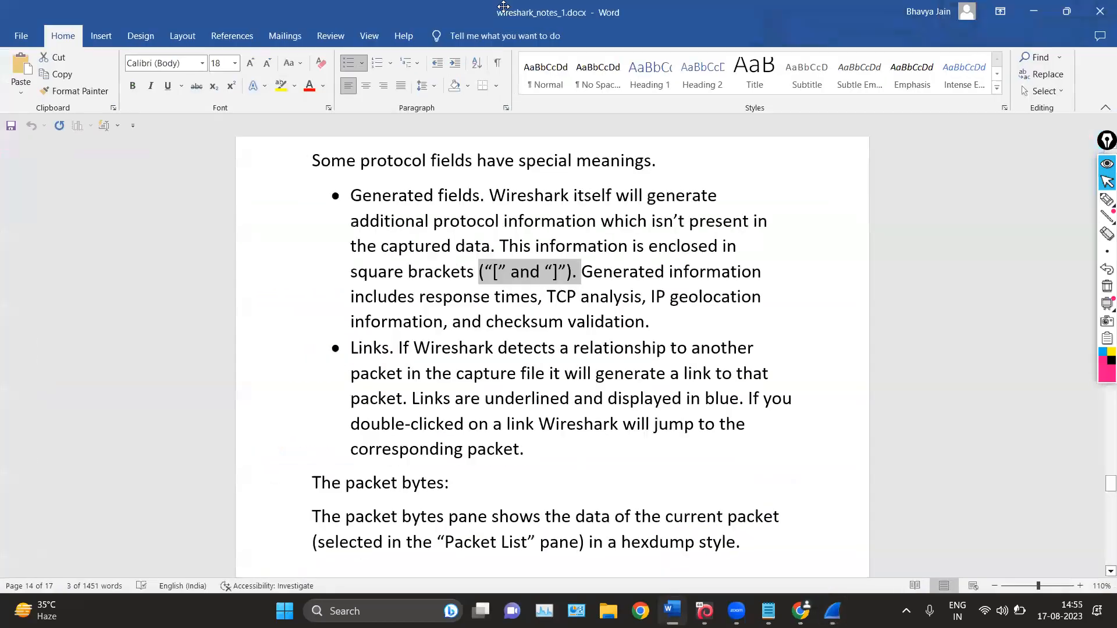
{"action": "scroll", "coordinate": [624, 226], "scroll_direction": "up", "scroll_amount": 1}
{"action": "left_click", "coordinate": [648, 284]}
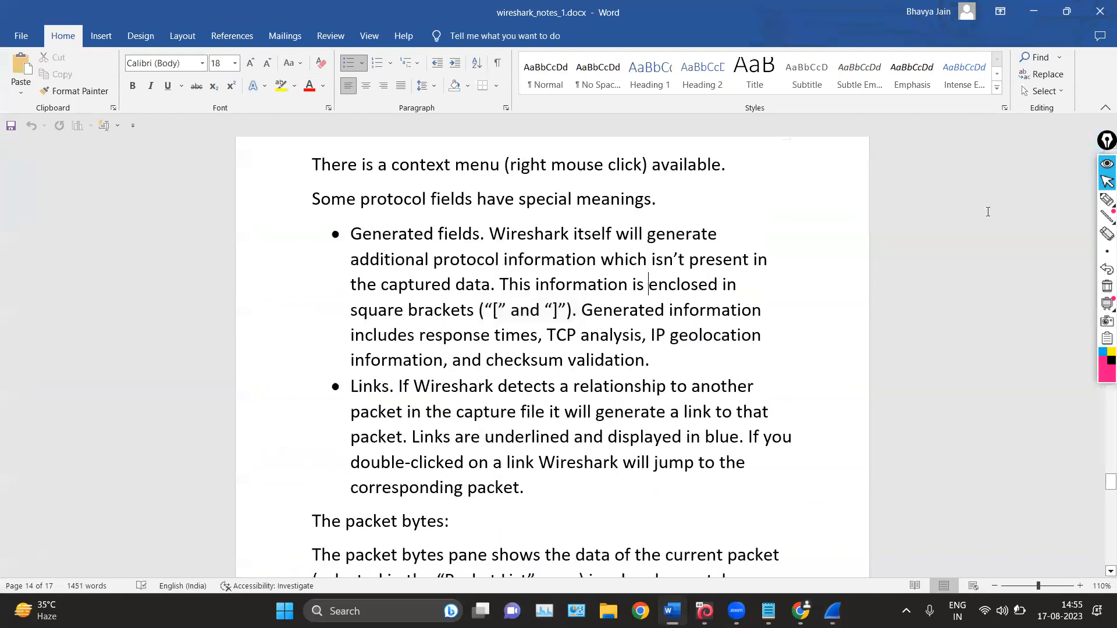
With the annotation pen, box the square-bracket example and tick the Generated fields and Links bullets, and clear the marks
{"action": "left_click", "coordinate": [1103, 205]}
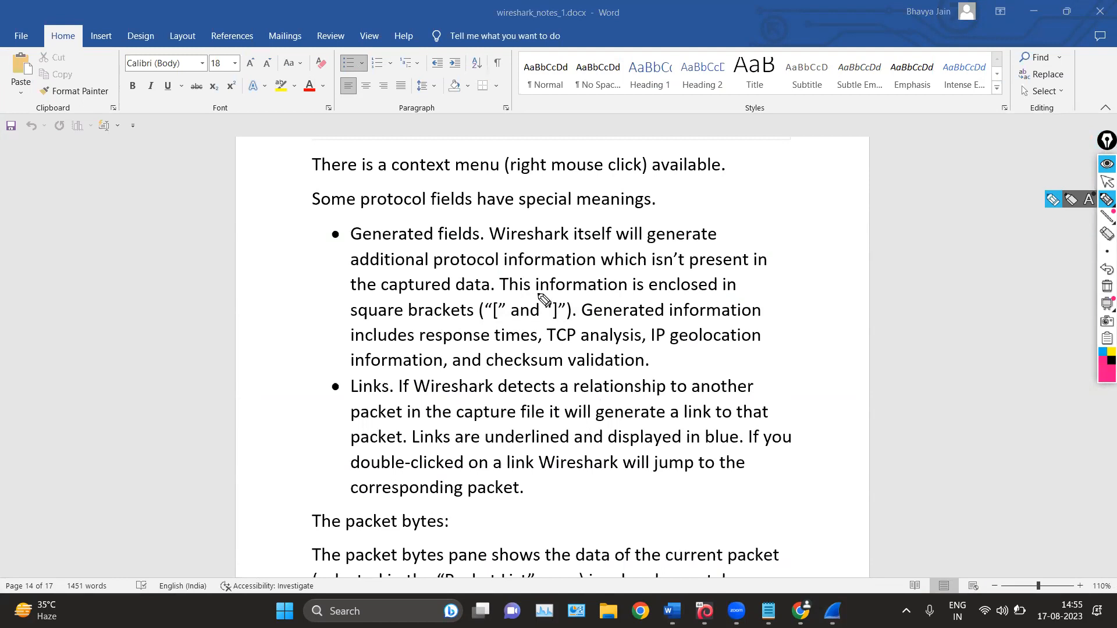
{"action": "mouse_move", "coordinate": [538, 294]}
{"action": "left_mouse_down"}
{"action": "mouse_move", "coordinate": [530, 324]}
{"action": "mouse_move", "coordinate": [579, 304]}
{"action": "mouse_move", "coordinate": [499, 295]}
{"action": "left_mouse_up"}
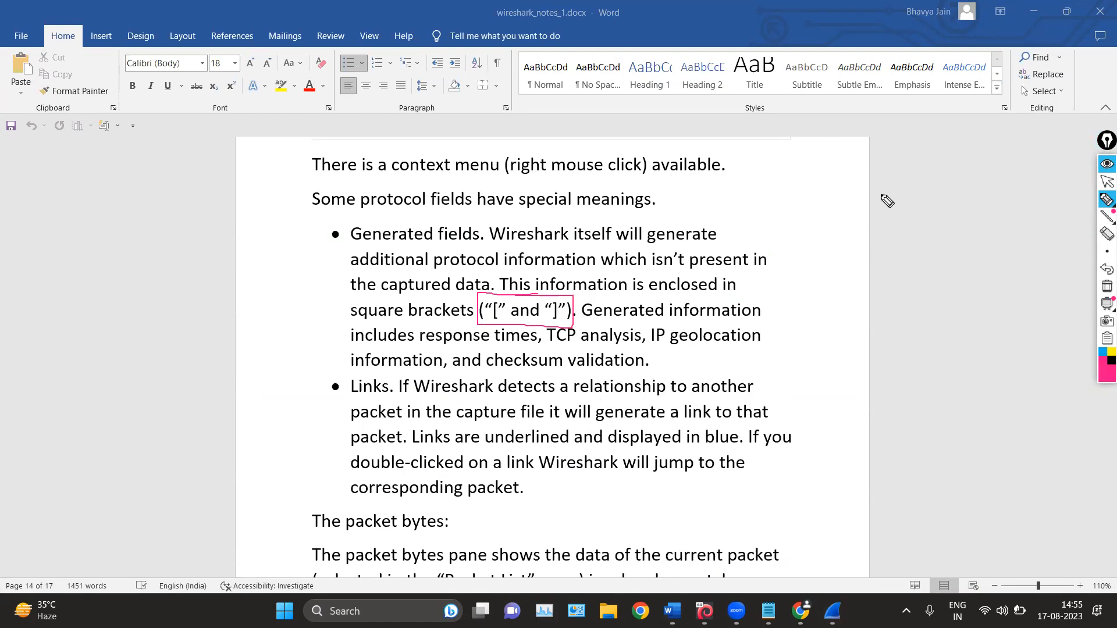
{"action": "left_click_drag", "start_coordinate": [299, 243], "coordinate": [372, 226]}
{"action": "mouse_move", "coordinate": [292, 407]}
{"action": "left_mouse_down"}
{"action": "mouse_move", "coordinate": [356, 371]}
{"action": "mouse_move", "coordinate": [439, 403]}
{"action": "left_mouse_up"}
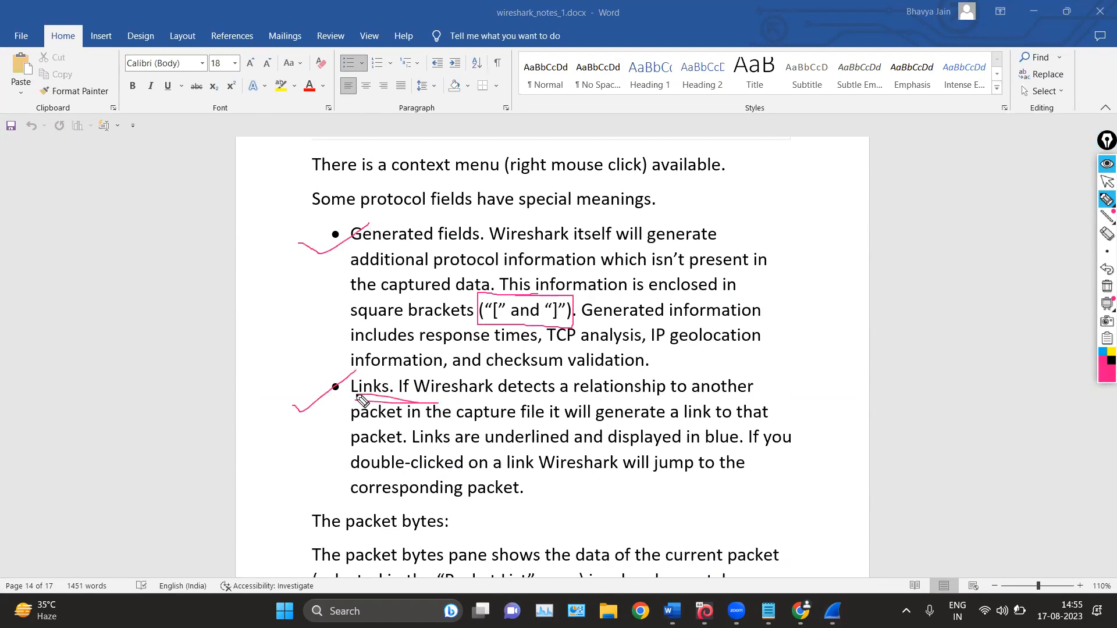
{"action": "left_click", "coordinate": [1106, 287]}
{"action": "left_click", "coordinate": [1107, 182]}
Review the packet details screenshot and the packet bytes and packet diagram sections of the notes
{"action": "scroll", "coordinate": [360, 302], "scroll_direction": "up", "scroll_amount": 5}
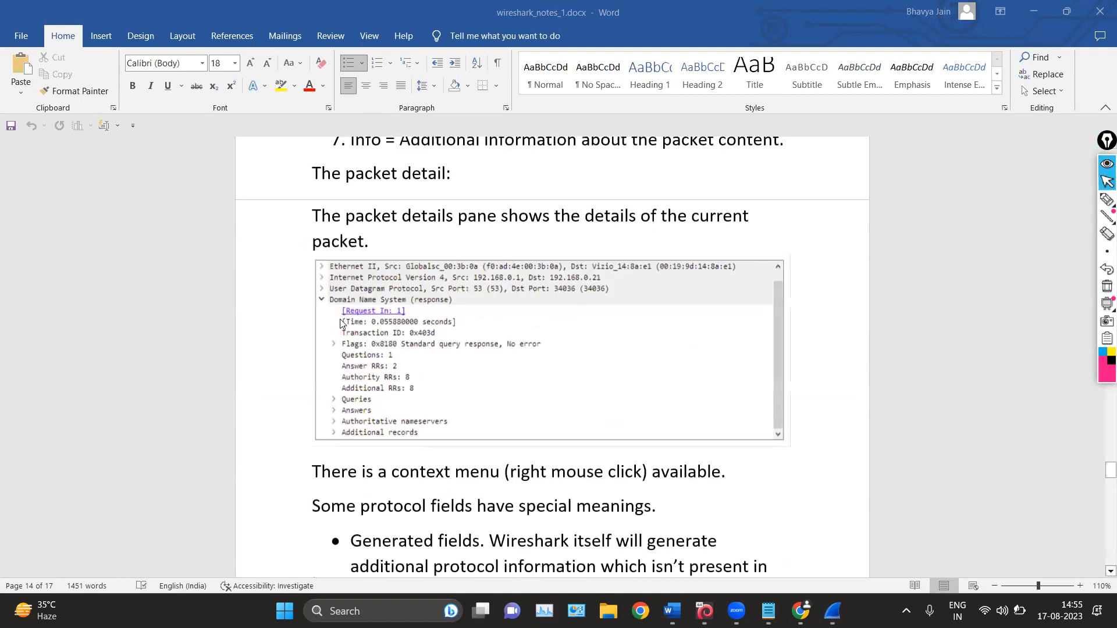
{"action": "scroll", "coordinate": [370, 378], "scroll_direction": "up", "scroll_amount": 3}
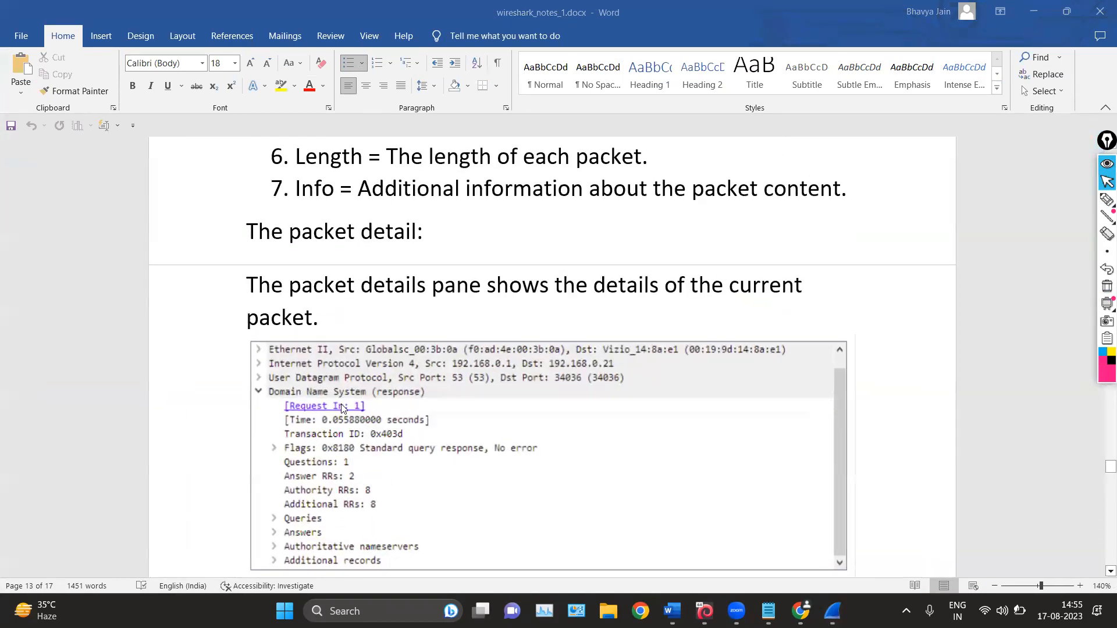
{"action": "scroll", "coordinate": [334, 419], "scroll_direction": "down", "scroll_amount": 1}
{"action": "scroll", "coordinate": [517, 359], "scroll_direction": "down", "scroll_amount": 5}
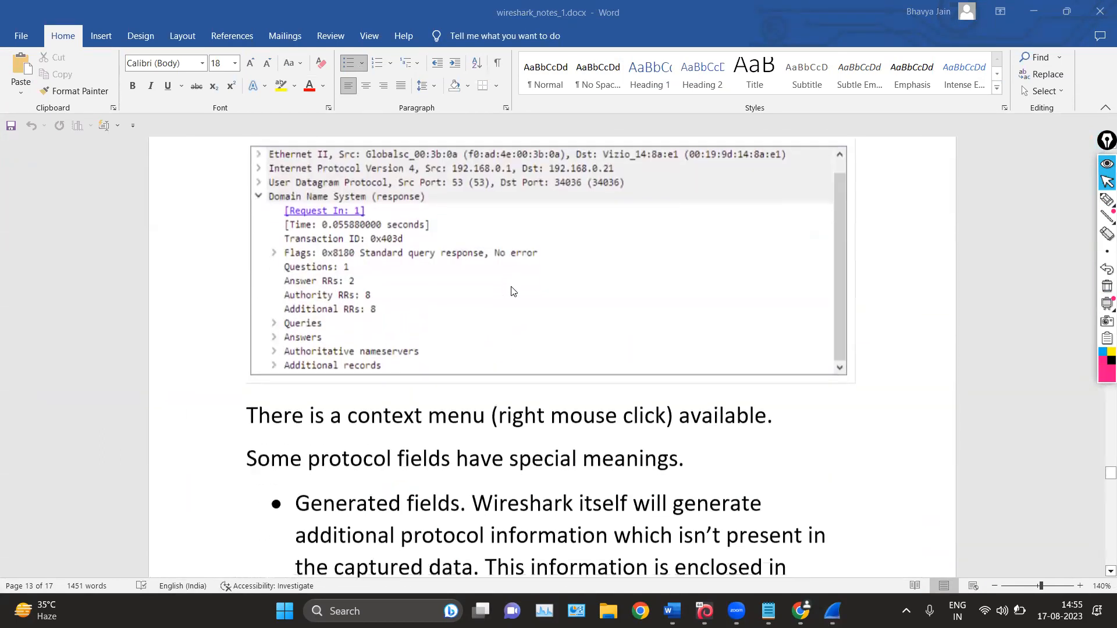
{"action": "scroll", "coordinate": [512, 301], "scroll_direction": "down", "scroll_amount": 15}
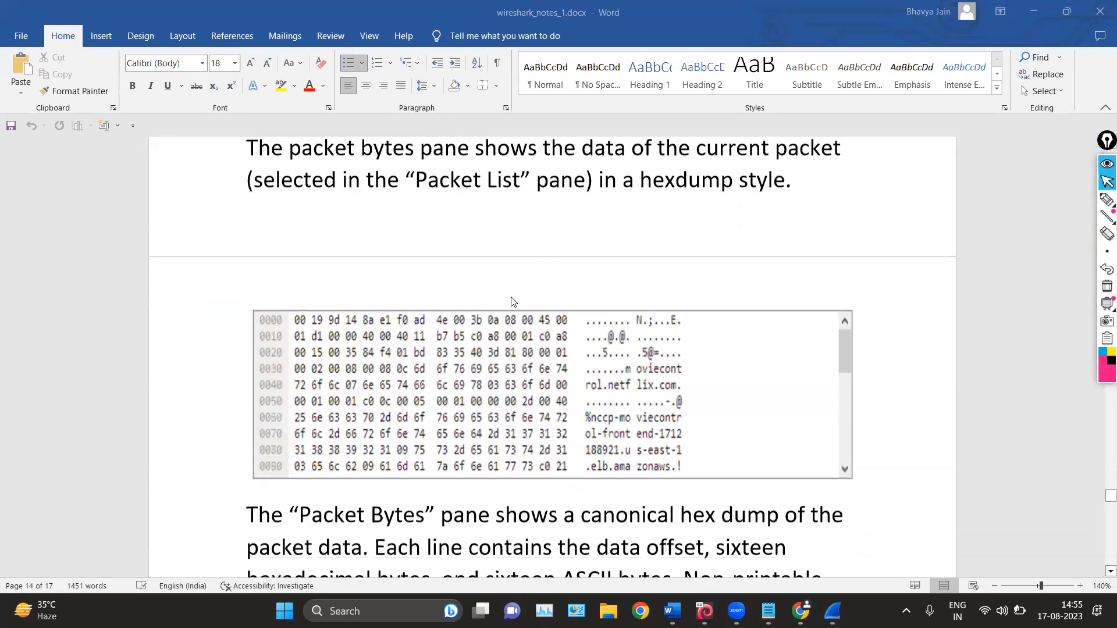
{"action": "scroll", "coordinate": [512, 300], "scroll_direction": "down", "scroll_amount": 1}
{"action": "scroll", "coordinate": [512, 301], "scroll_direction": "down", "scroll_amount": 4}
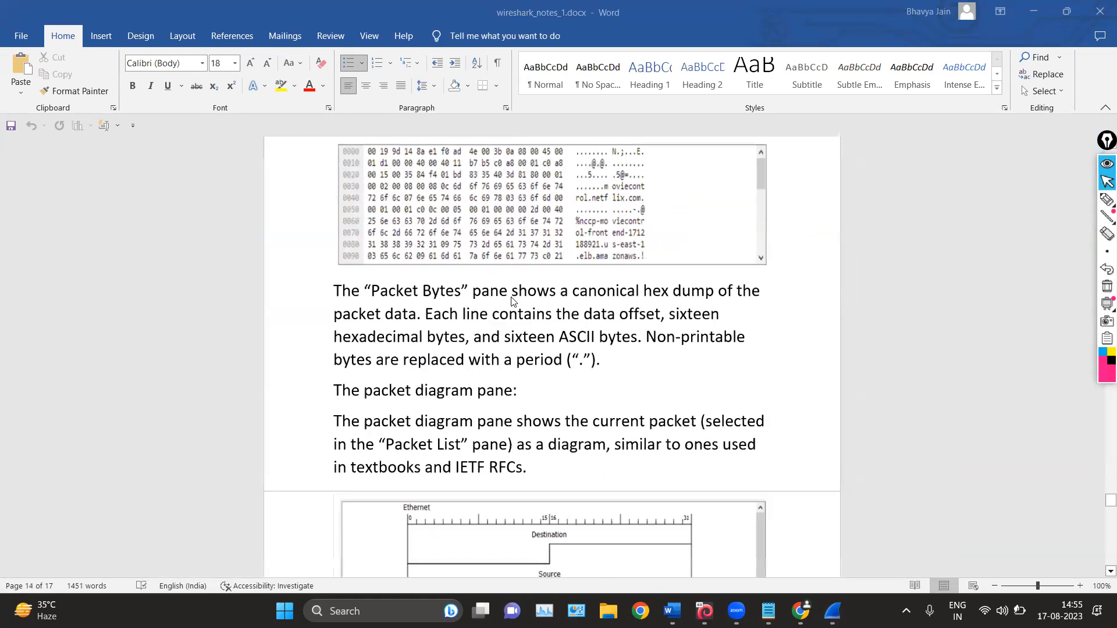
{"action": "scroll", "coordinate": [512, 300], "scroll_direction": "up", "scroll_amount": 2}
{"action": "scroll", "coordinate": [512, 301], "scroll_direction": "up", "scroll_amount": 1}
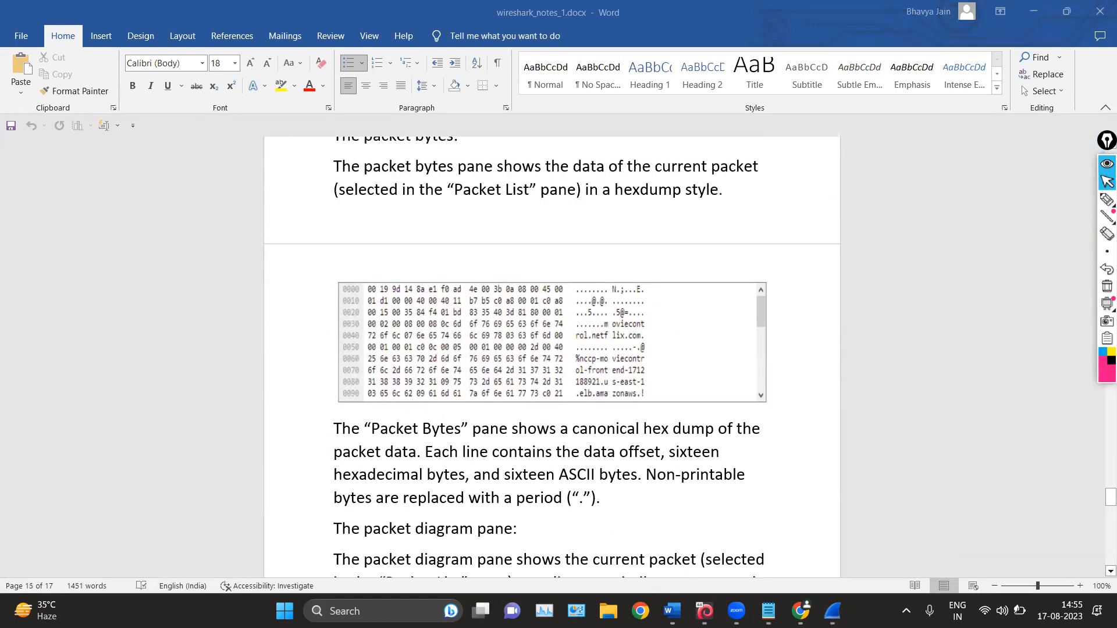
{"action": "scroll", "coordinate": [737, 367], "scroll_direction": "down", "scroll_amount": 5}
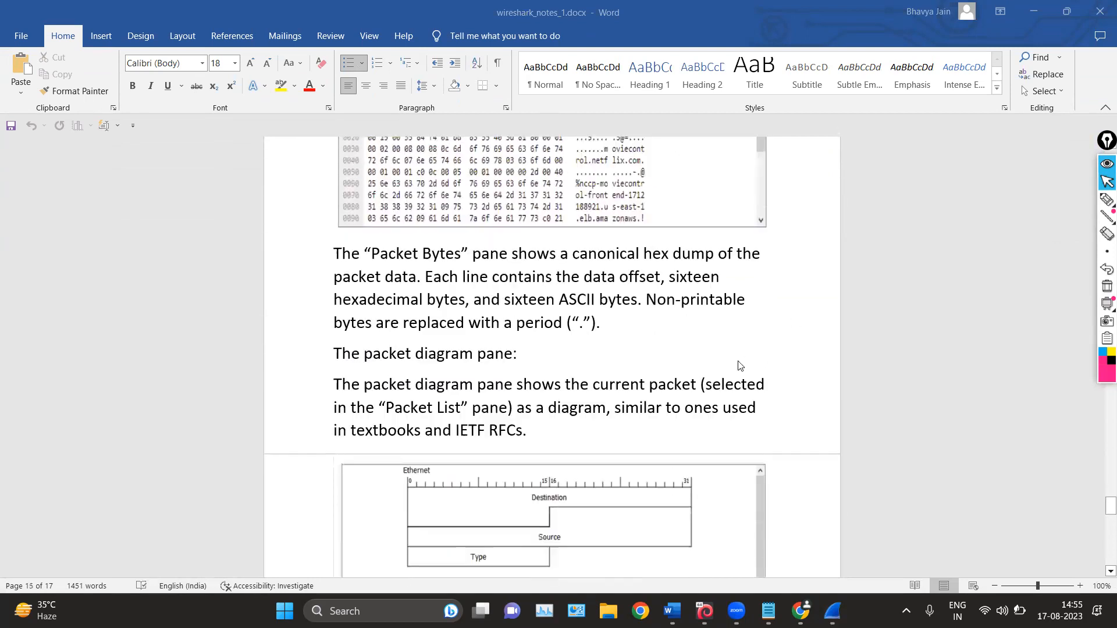
{"action": "scroll", "coordinate": [737, 366], "scroll_direction": "up", "scroll_amount": 4}
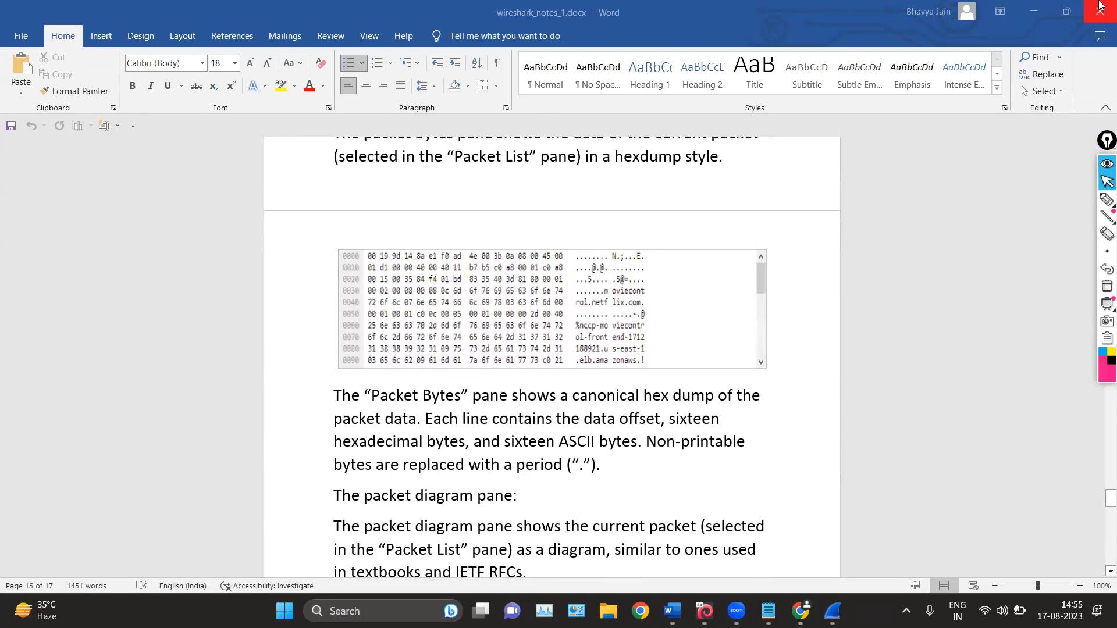
Switch to Wireshark, show the Packet Diagram pane for TCP packet 120, and enlarge the packet details pane above it
{"action": "left_click", "coordinate": [1030, 8]}
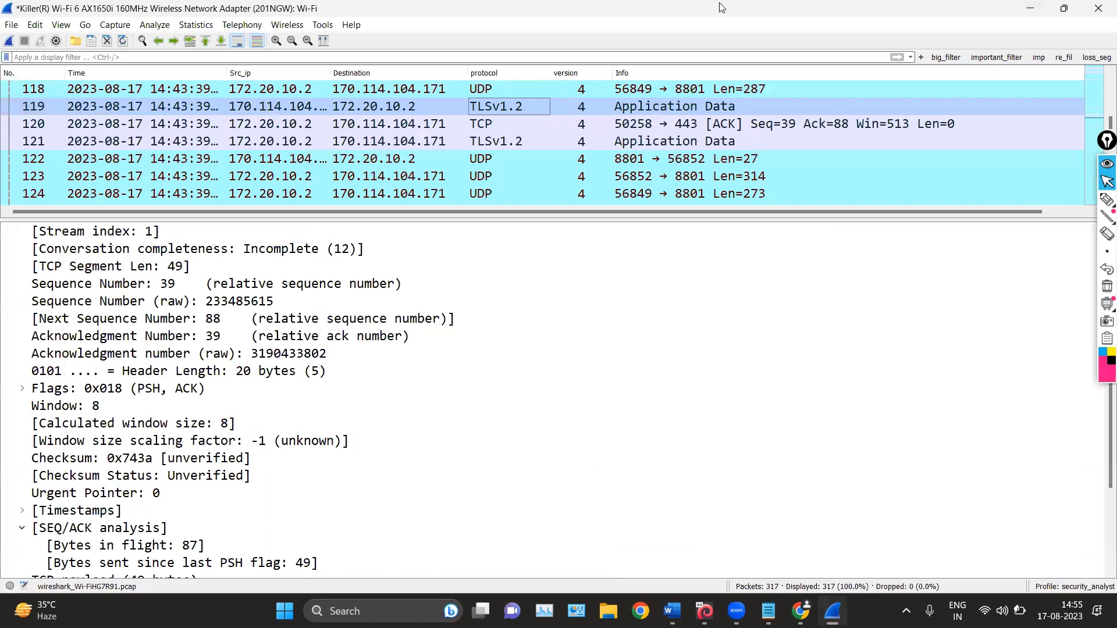
{"action": "left_click_drag", "start_coordinate": [506, 217], "coordinate": [486, 252]}
{"action": "left_click", "coordinate": [60, 27]}
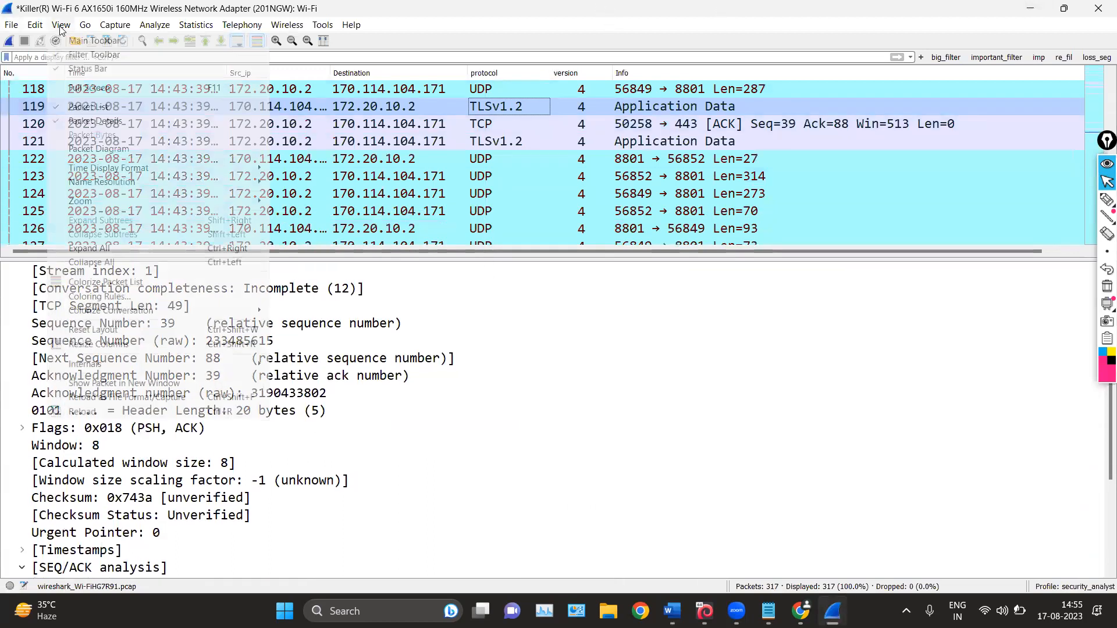
{"action": "left_click", "coordinate": [59, 149]}
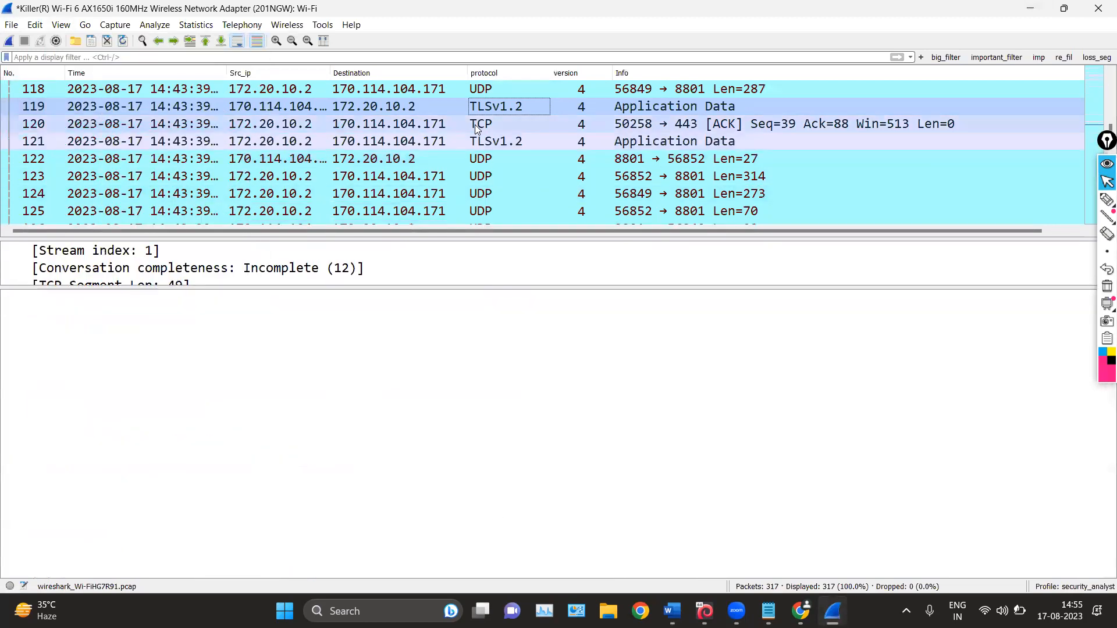
{"action": "left_click", "coordinate": [475, 125]}
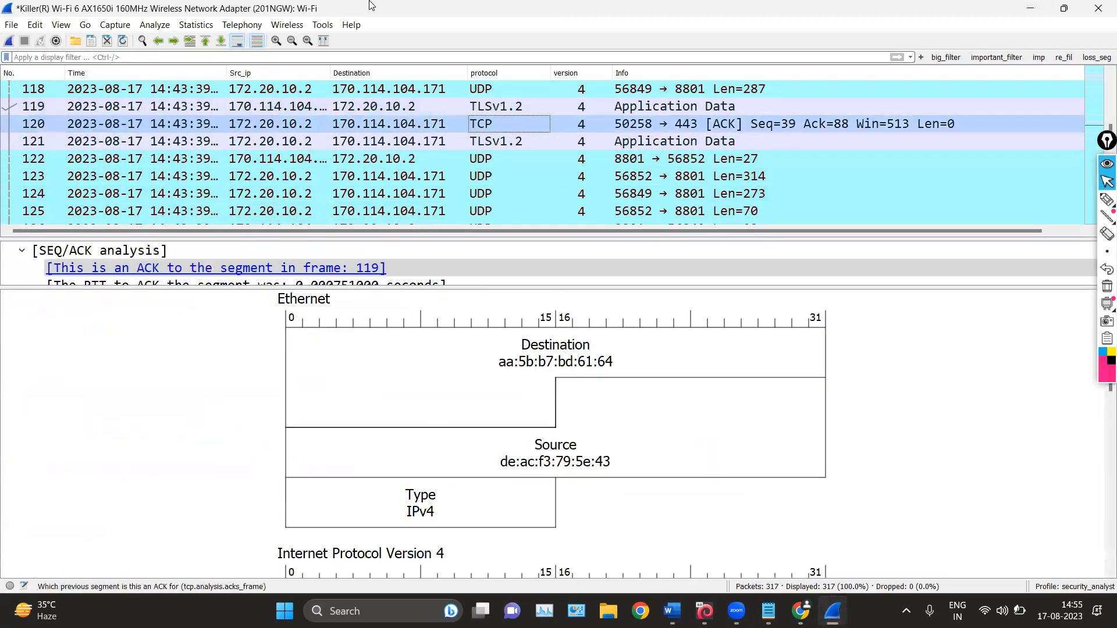
{"action": "left_click_drag", "start_coordinate": [522, 287], "coordinate": [522, 344]}
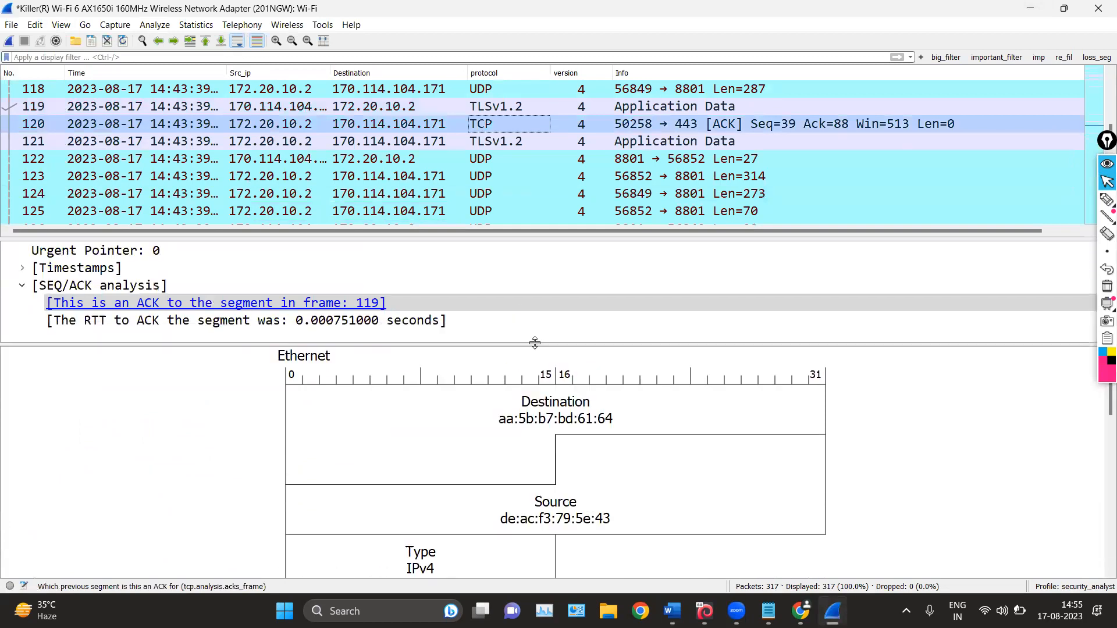
Assign Packet Bytes to Pane 3 in the Layout preferences and apply the change
{"action": "left_click", "coordinate": [36, 28]}
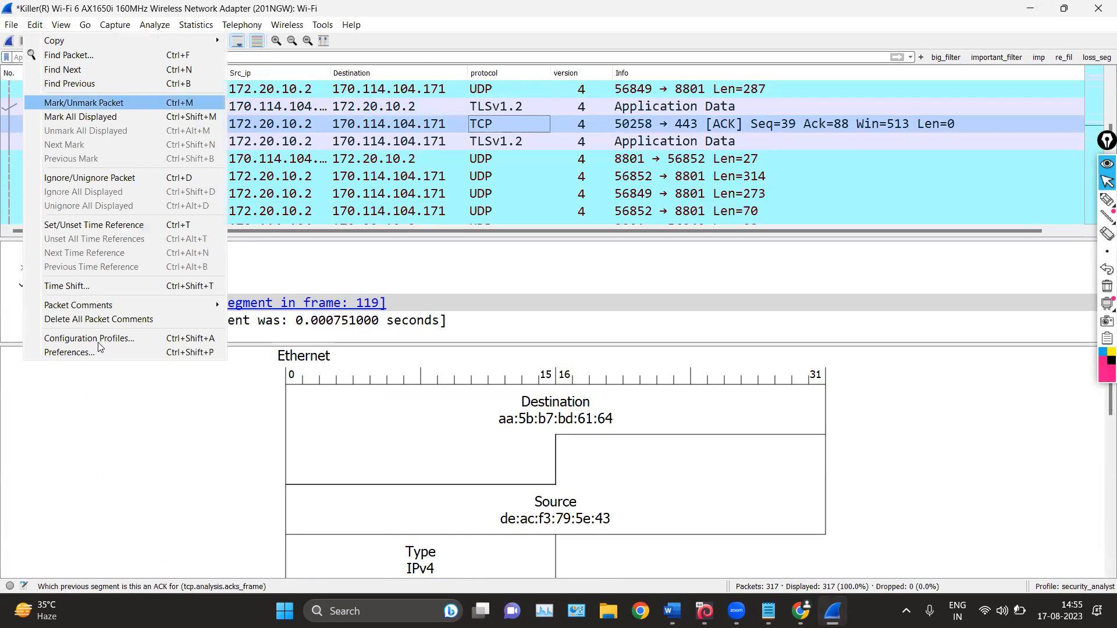
{"action": "left_click", "coordinate": [76, 352]}
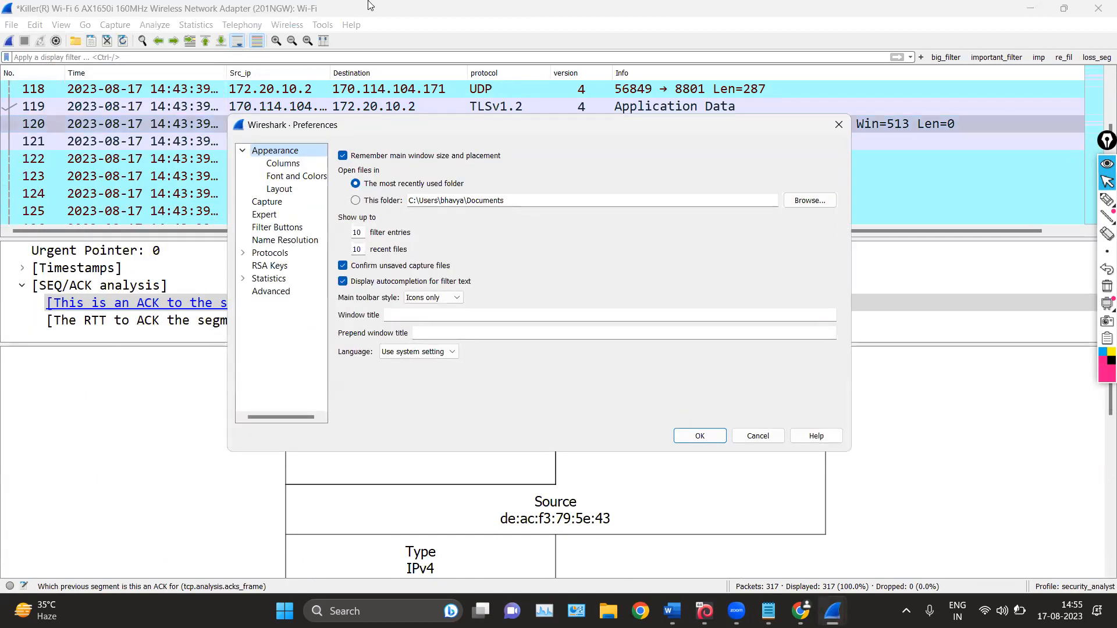
{"action": "left_click", "coordinate": [273, 201]}
{"action": "left_click", "coordinate": [286, 191]}
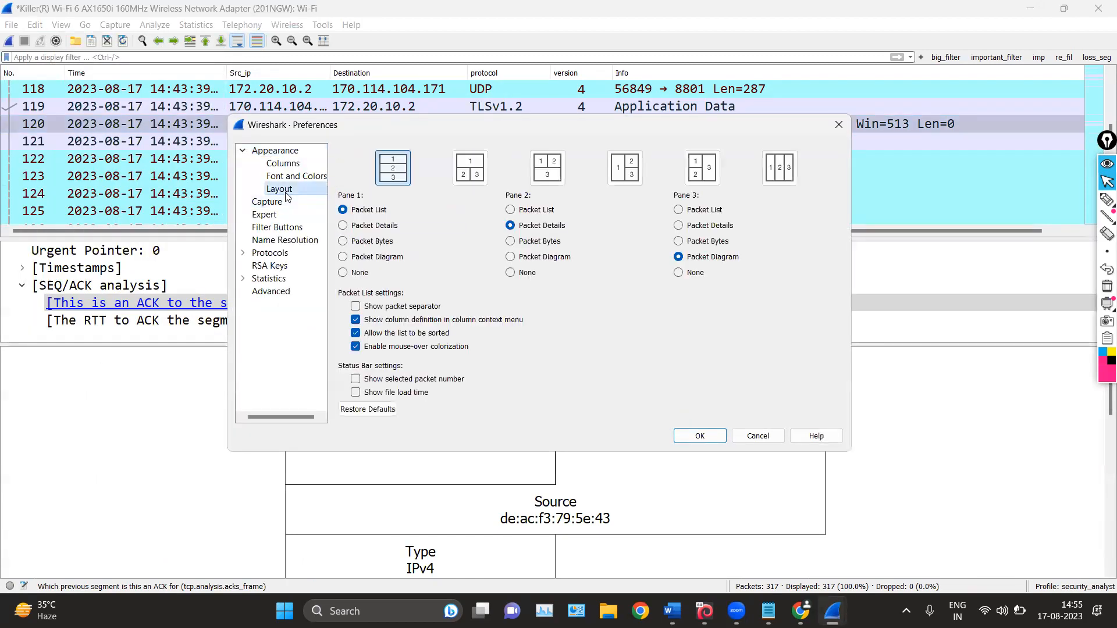
{"action": "left_click", "coordinate": [678, 241]}
{"action": "left_click", "coordinate": [700, 437]}
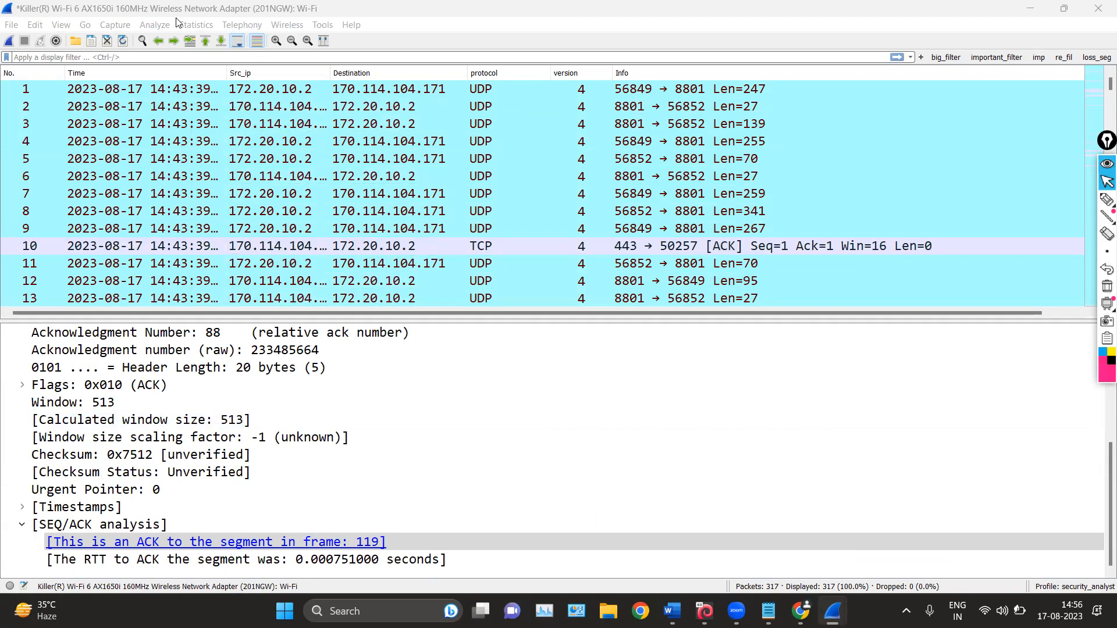
Show the Packet Bytes pane and view the hex dumps of packets 1 and 2
{"action": "left_click", "coordinate": [61, 24]}
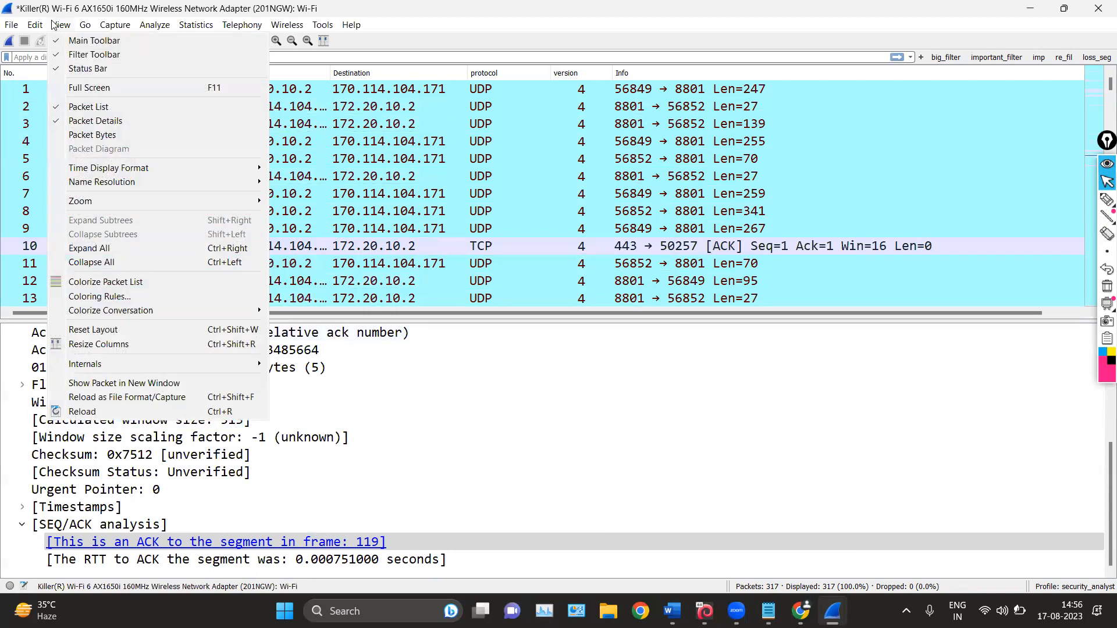
{"action": "left_click", "coordinate": [68, 135]}
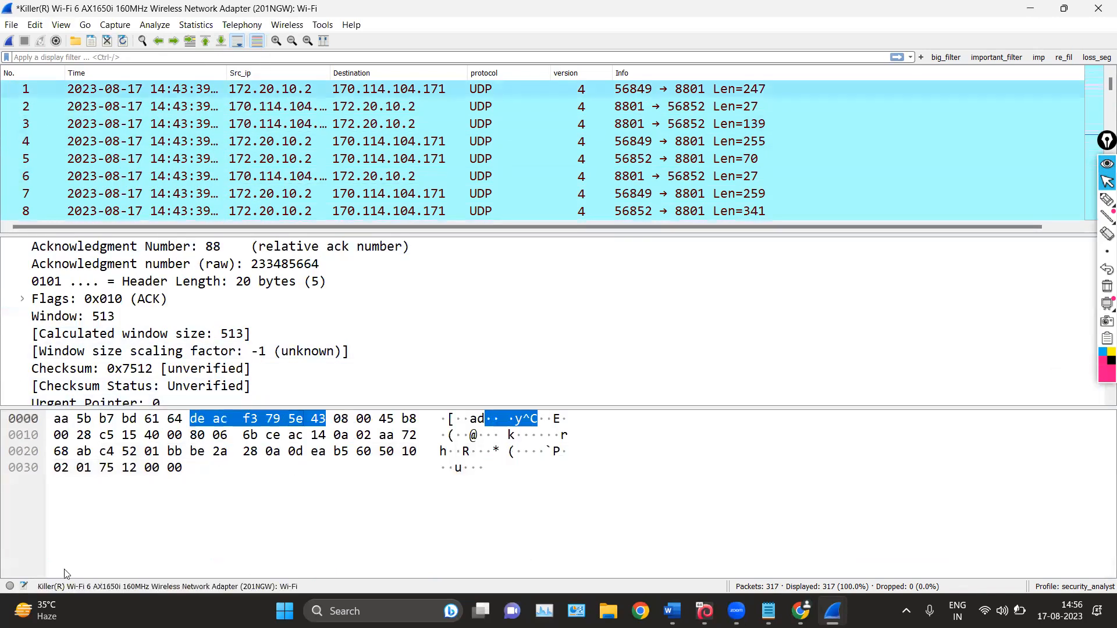
{"action": "left_click", "coordinate": [255, 90]}
{"action": "left_click", "coordinate": [259, 108]}
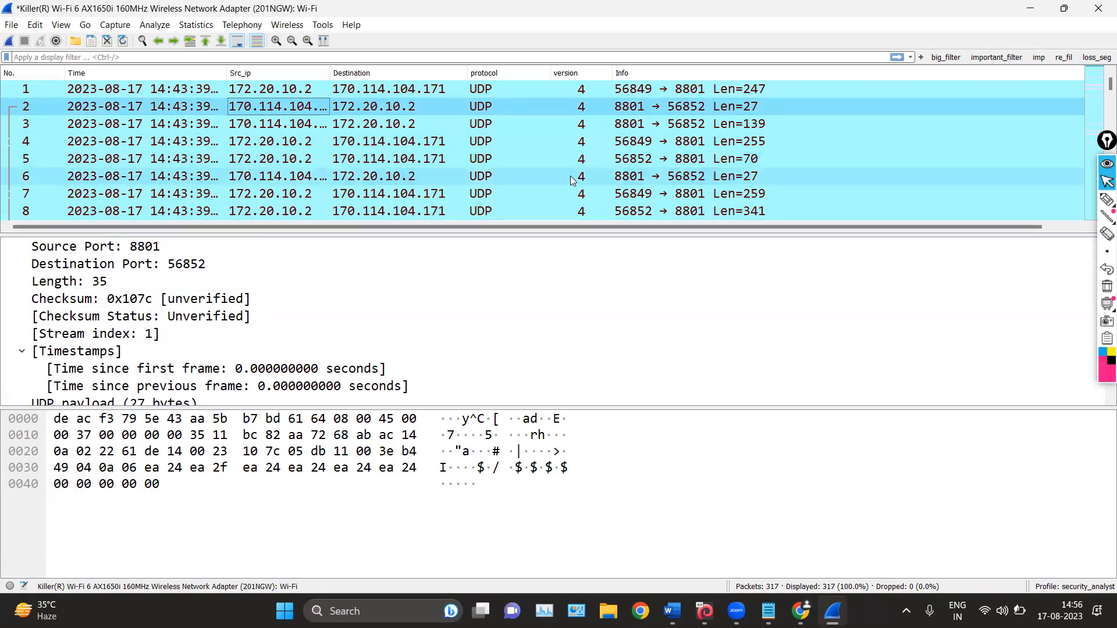
{"action": "scroll", "coordinate": [513, 211], "scroll_direction": "down", "scroll_amount": 6}
{"action": "scroll", "coordinate": [513, 210], "scroll_direction": "up", "scroll_amount": 6}
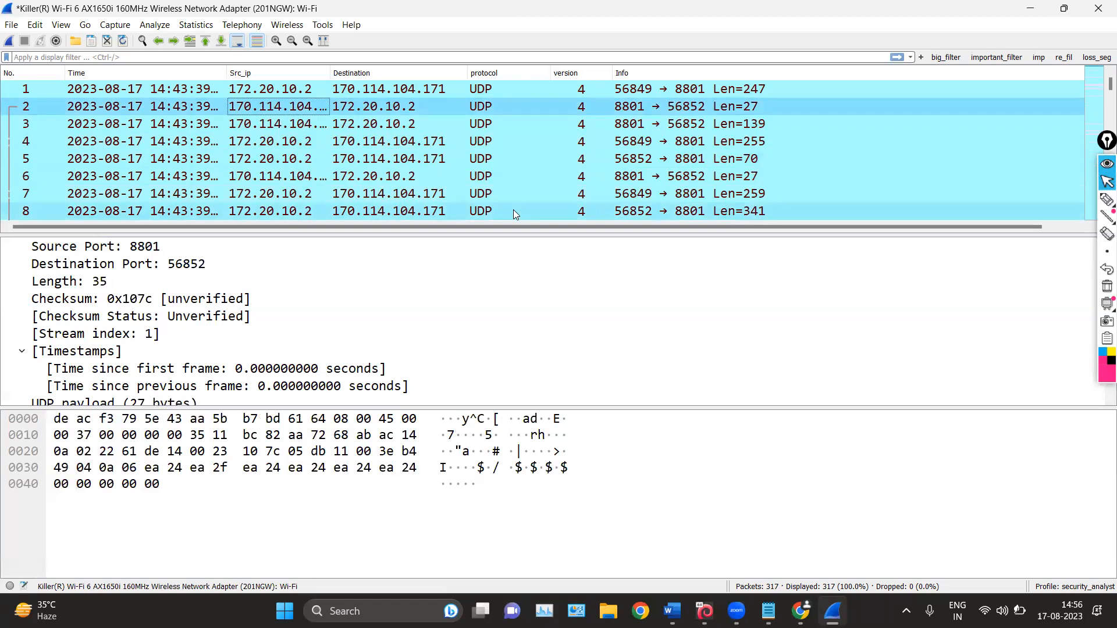
{"action": "scroll", "coordinate": [513, 211], "scroll_direction": "down", "scroll_amount": 5}
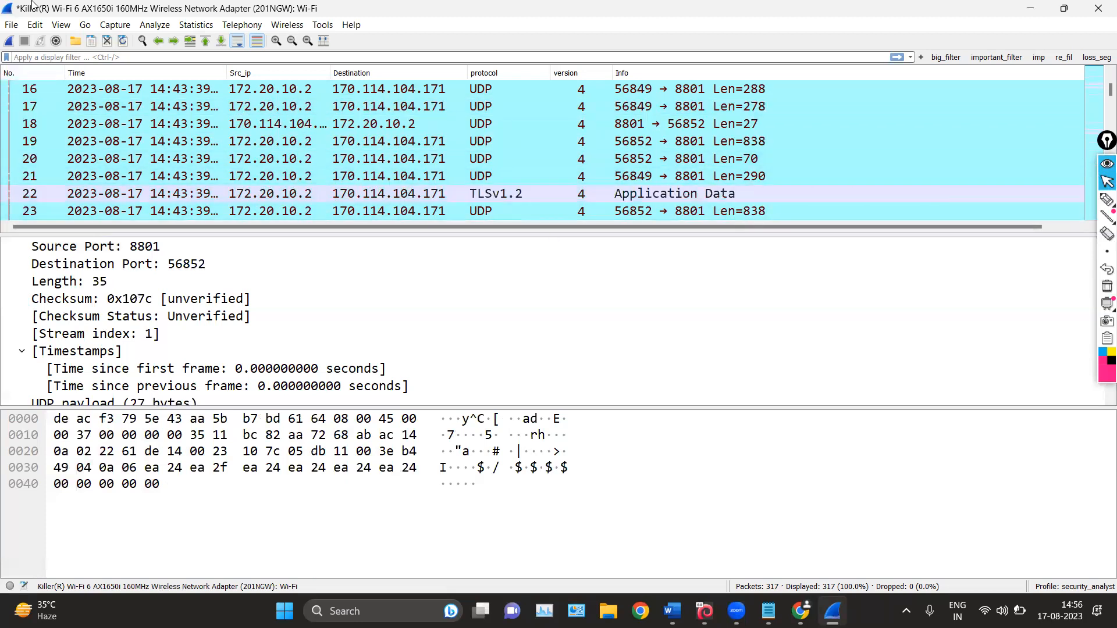
{"action": "scroll", "coordinate": [142, 171], "scroll_direction": "up", "scroll_amount": 5}
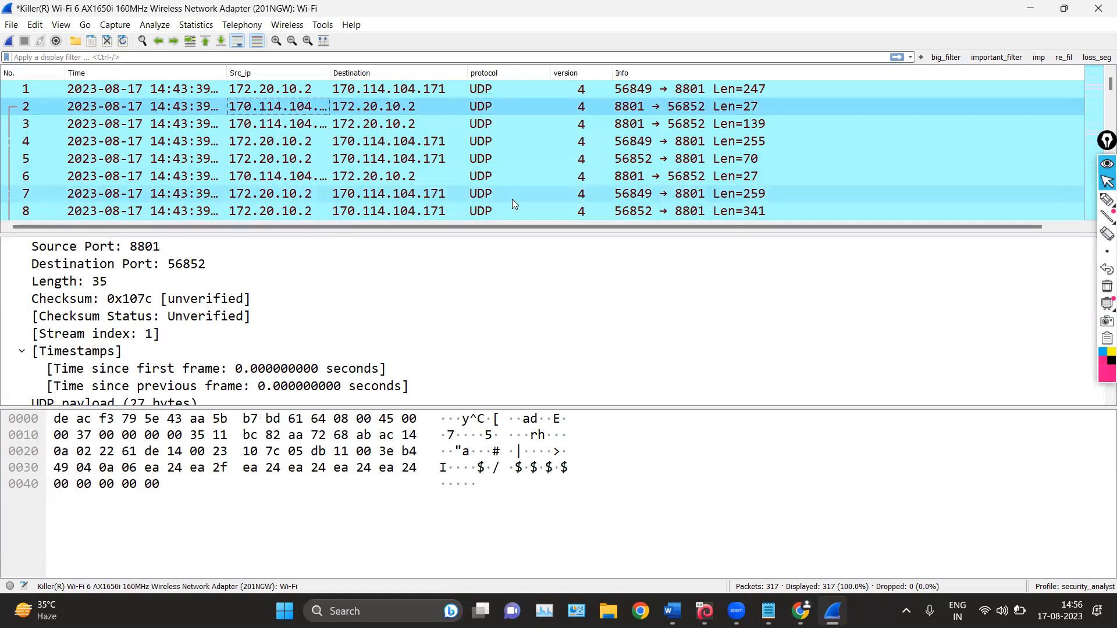
Hide the Packet Bytes and Packet Details panes so that only the packet list is shown
{"action": "left_click", "coordinate": [61, 25]}
{"action": "left_click", "coordinate": [84, 133]}
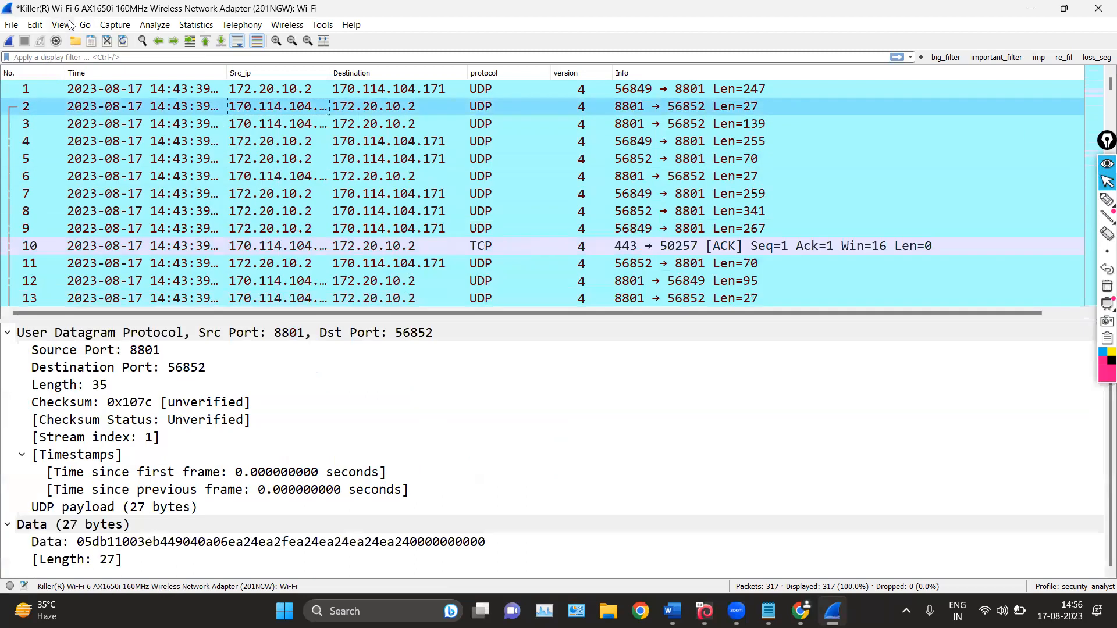
{"action": "left_click", "coordinate": [61, 24]}
{"action": "left_click", "coordinate": [94, 123]}
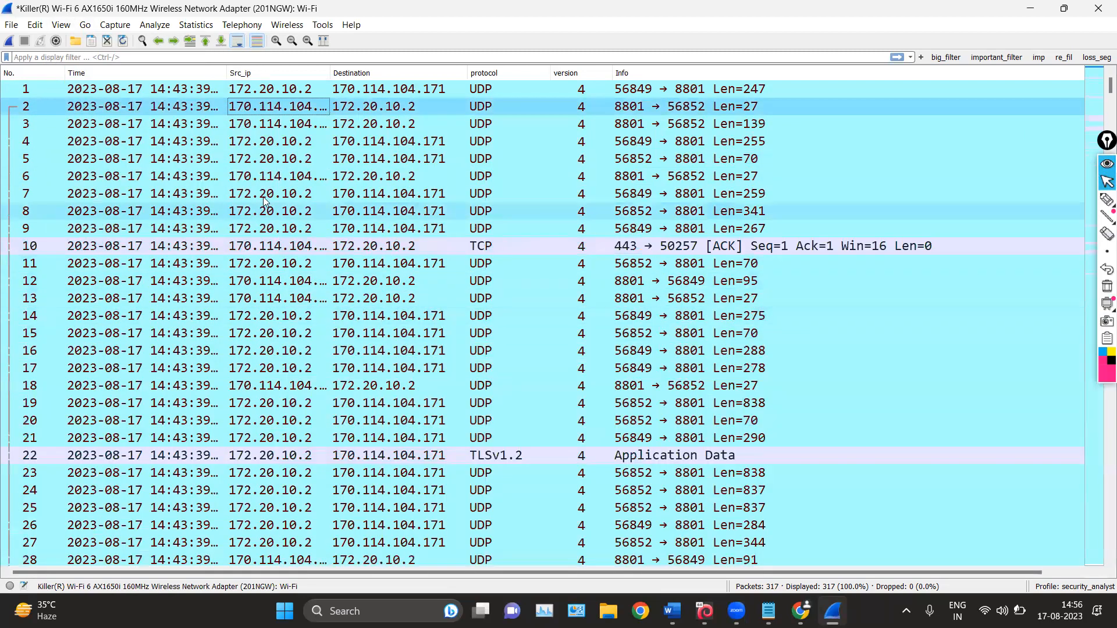
{"action": "scroll", "coordinate": [282, 179], "scroll_direction": "down", "scroll_amount": 10}
Check the pane assignments in the Layout preferences and close the dialog without changes
{"action": "left_click", "coordinate": [61, 25]}
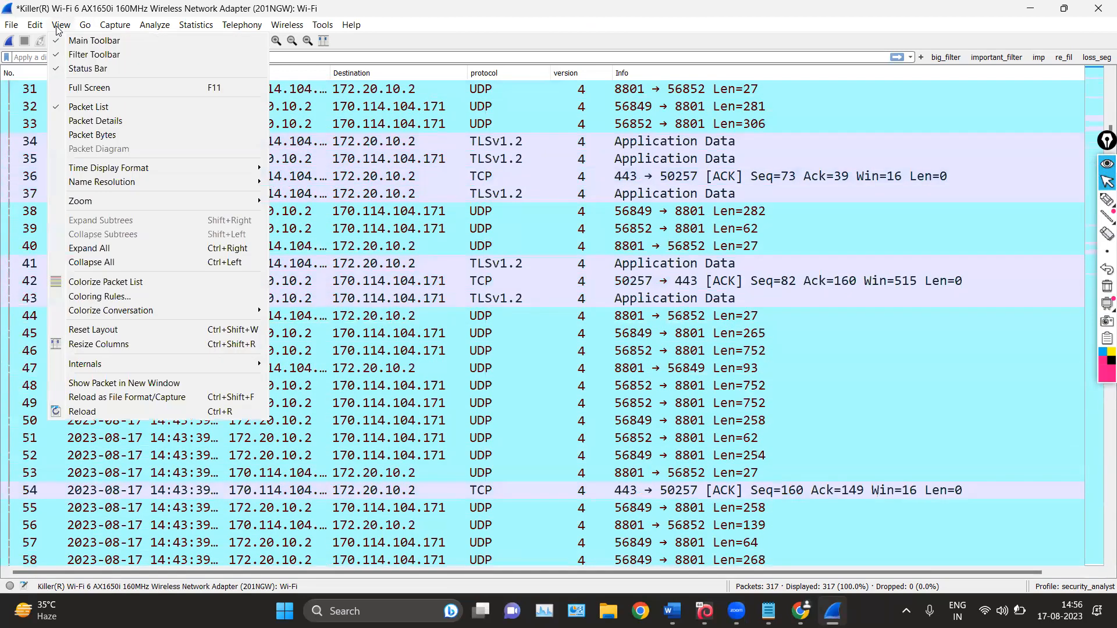
{"action": "mouse_move", "coordinate": [34, 24]}
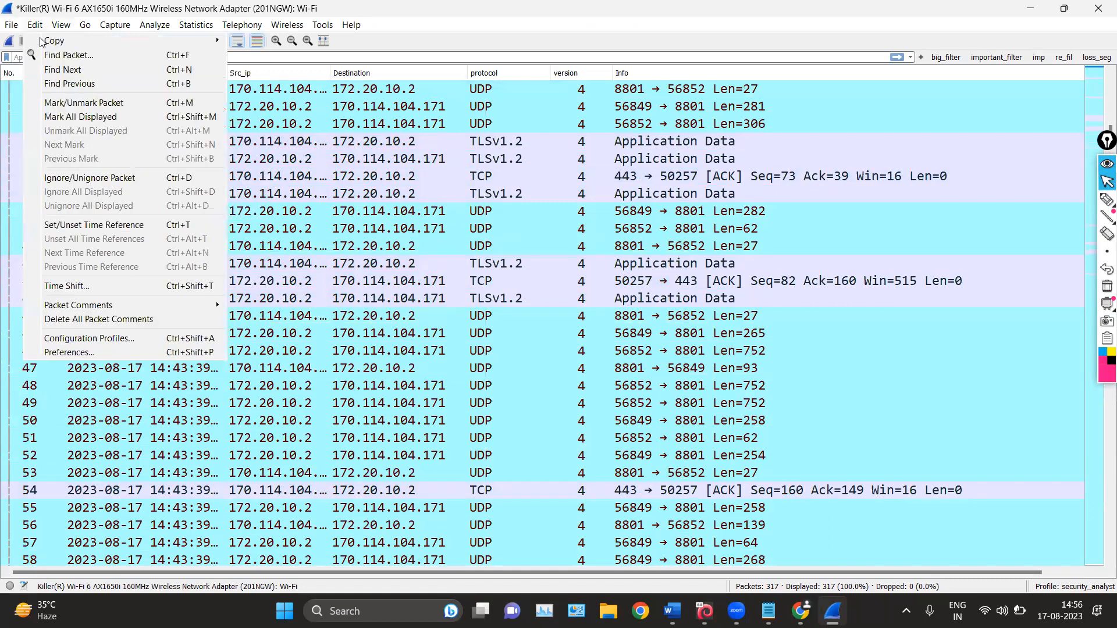
{"action": "left_click", "coordinate": [97, 354]}
{"action": "left_click", "coordinate": [295, 189]}
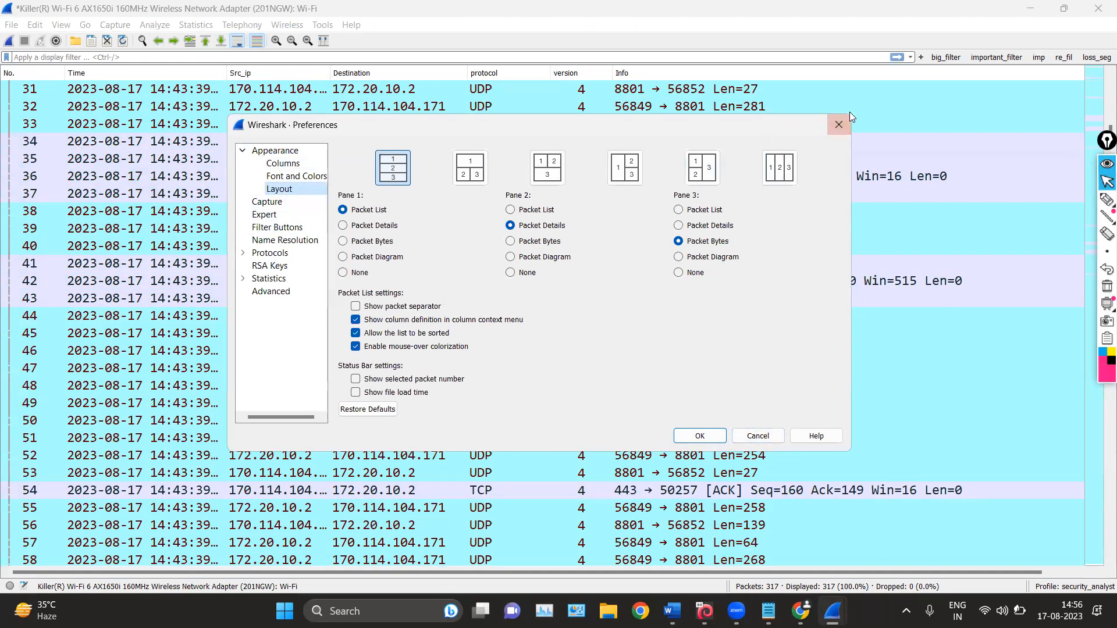
{"action": "left_click", "coordinate": [838, 122]}
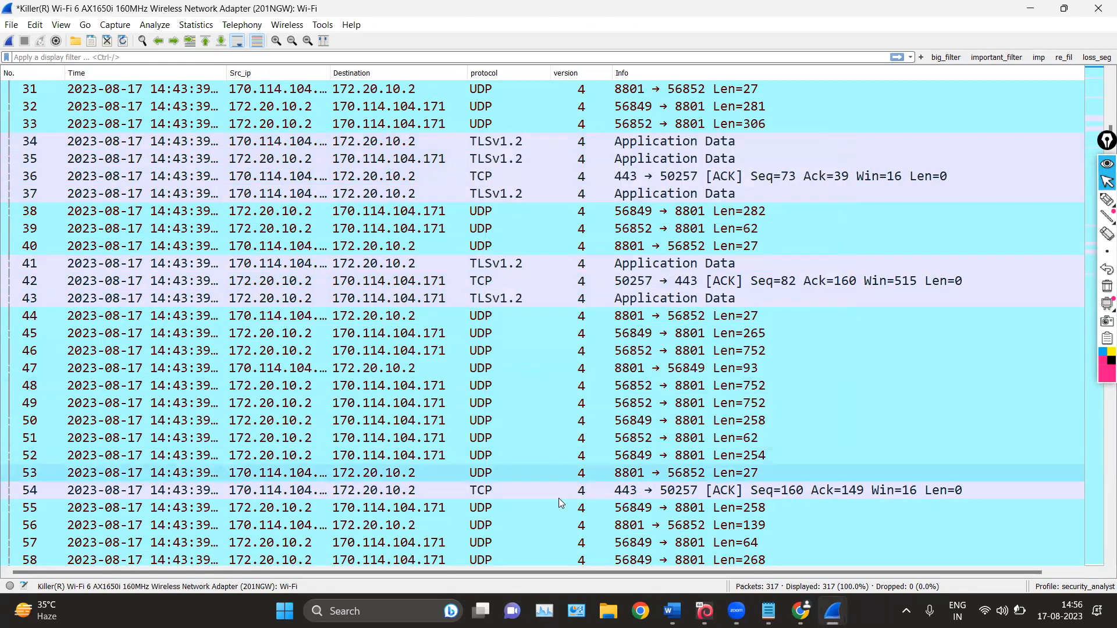
Show the Packet Details and Packet Bytes panes again below the packet list
{"action": "left_click", "coordinate": [70, 24]}
{"action": "left_click", "coordinate": [70, 120]}
{"action": "left_click", "coordinate": [61, 25]}
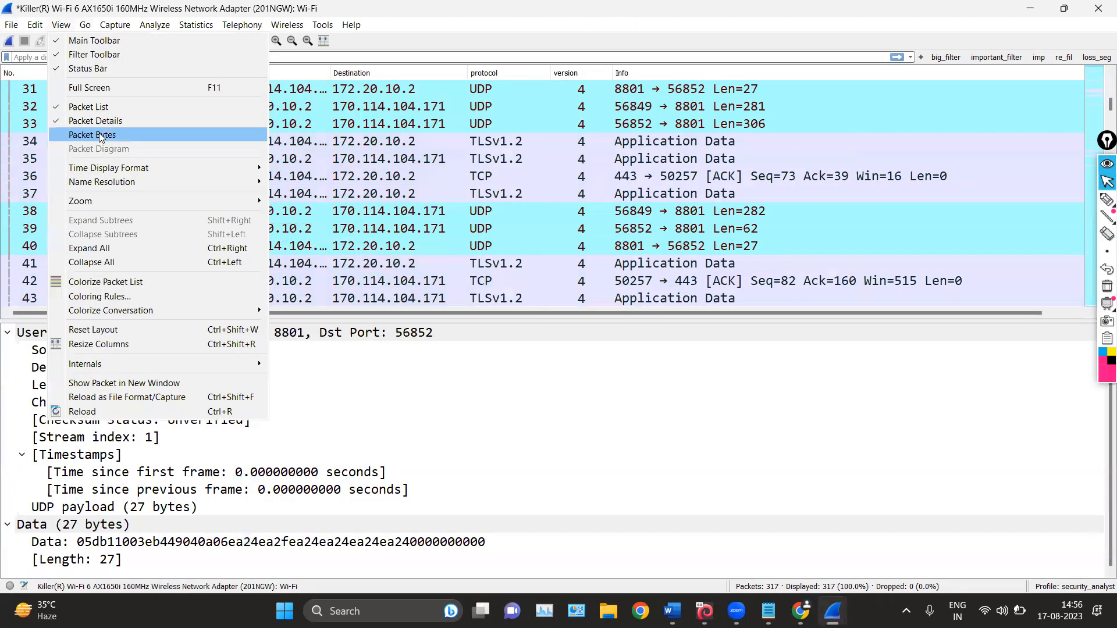
{"action": "left_click", "coordinate": [99, 133]}
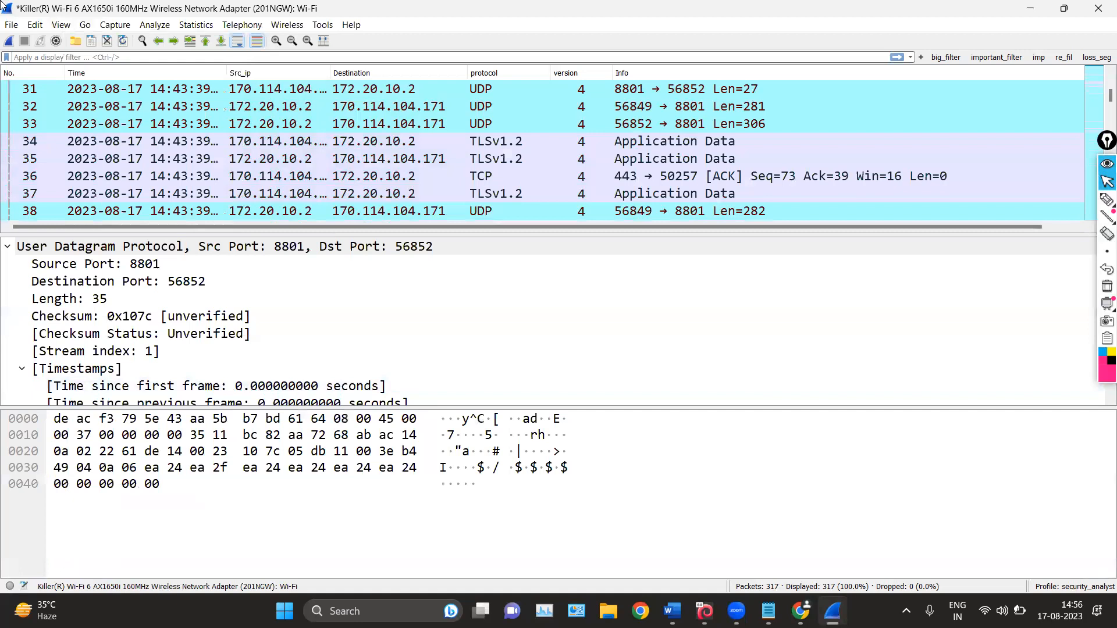
Change the pane layout to three side-by-side columns and inspect the source port bytes 22 61 of packet 2
{"action": "left_click", "coordinate": [35, 23]}
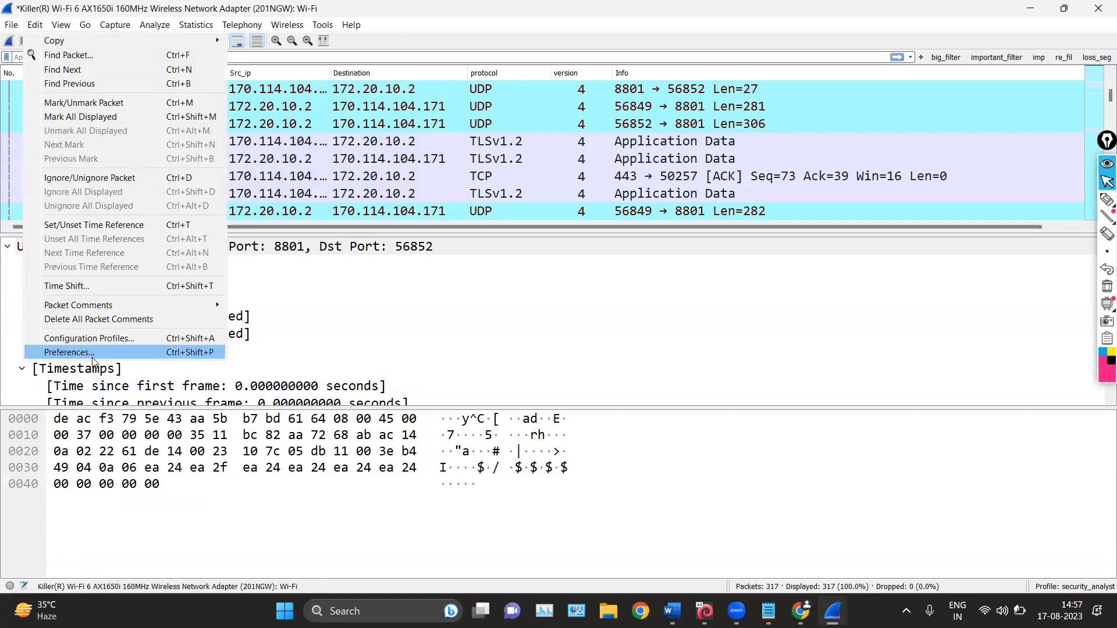
{"action": "left_click", "coordinate": [58, 282]}
{"action": "left_click", "coordinate": [267, 236]}
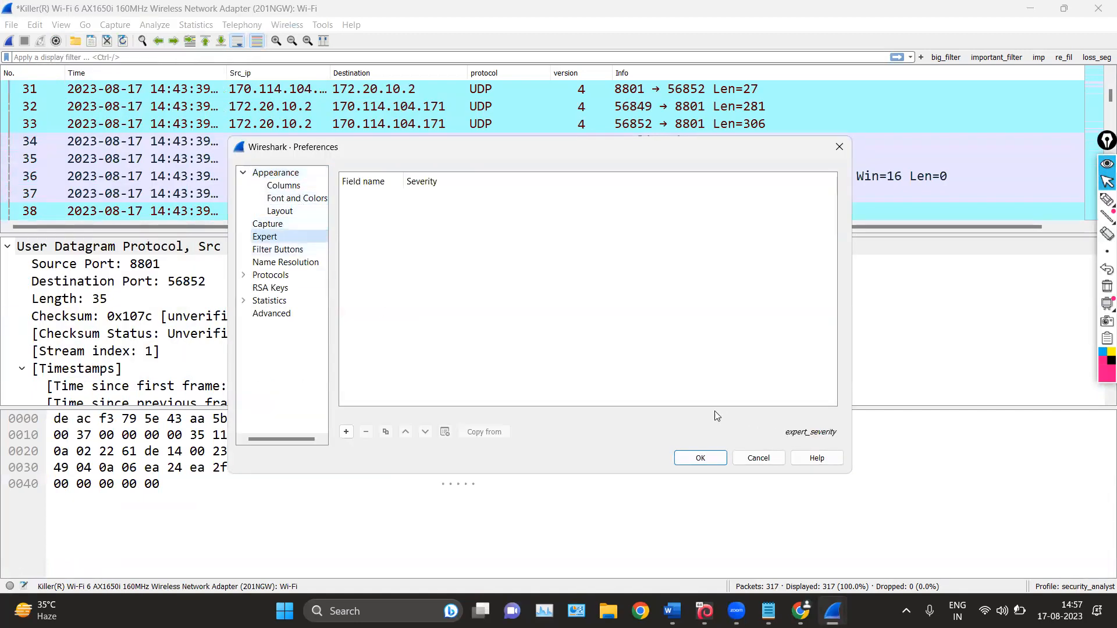
{"action": "left_click", "coordinate": [280, 213]}
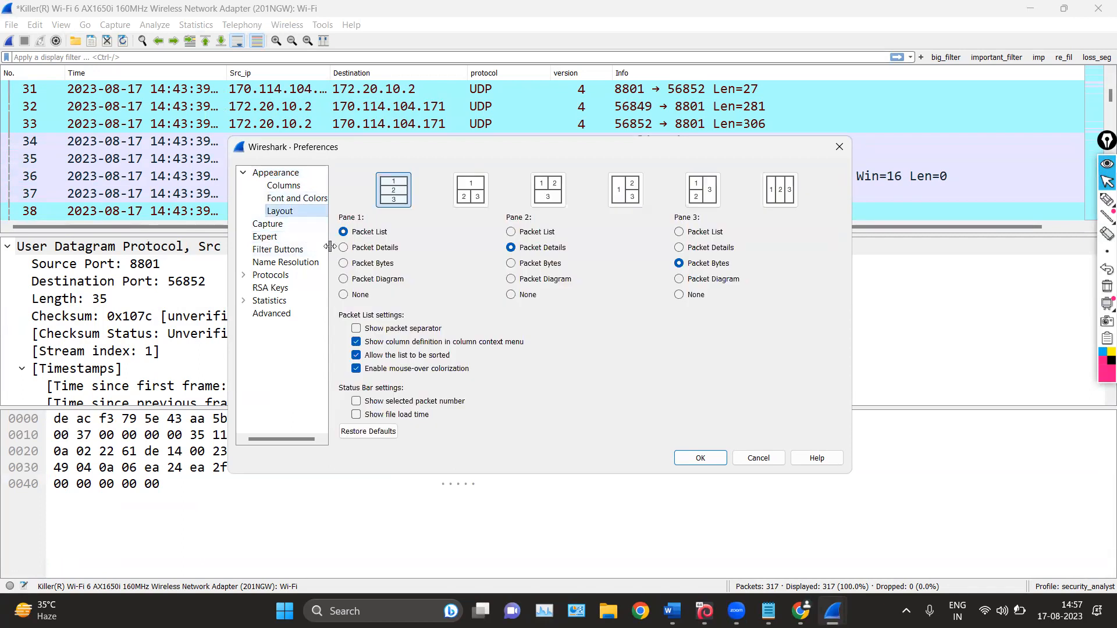
{"action": "left_click", "coordinate": [779, 192]}
{"action": "left_click", "coordinate": [703, 460]}
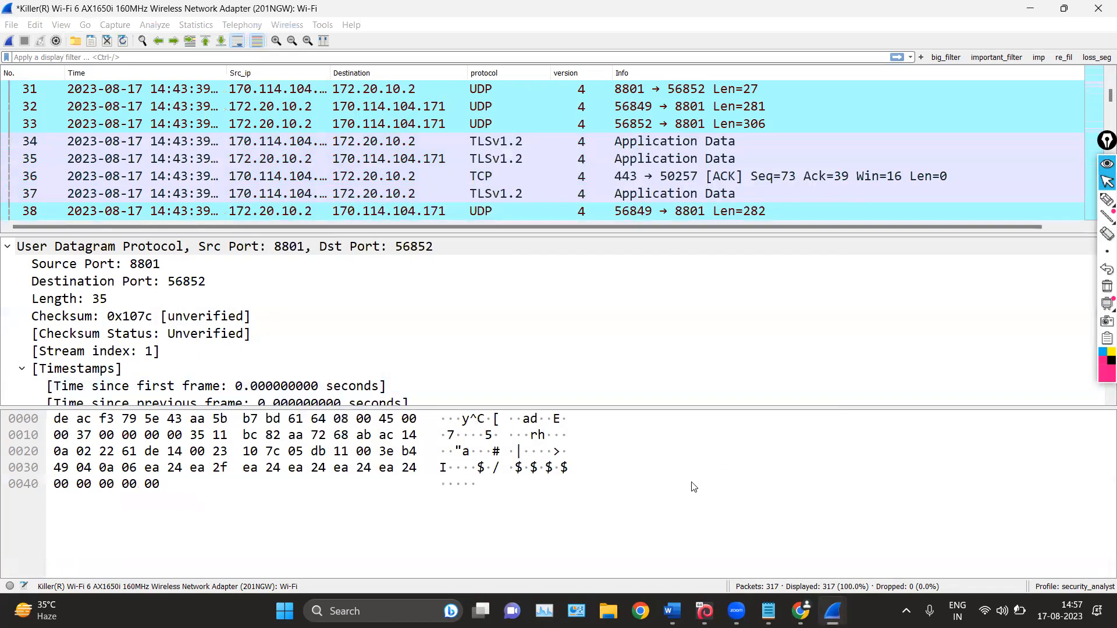
{"action": "scroll", "coordinate": [216, 192], "scroll_direction": "down", "scroll_amount": 14}
{"action": "scroll", "coordinate": [217, 192], "scroll_direction": "up", "scroll_amount": 7}
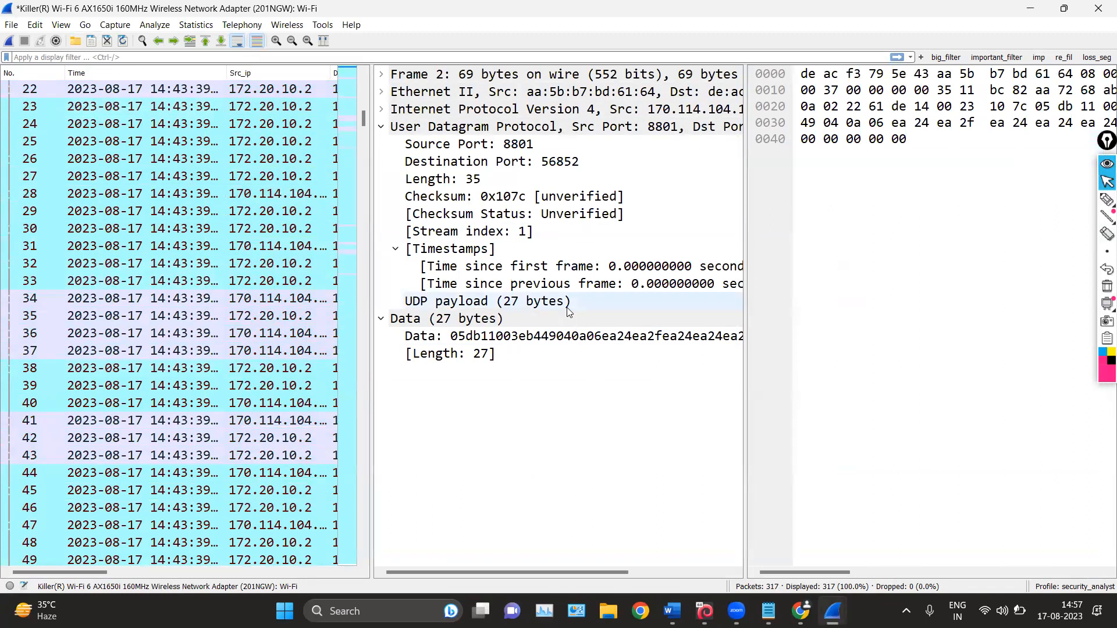
{"action": "left_click", "coordinate": [864, 106]}
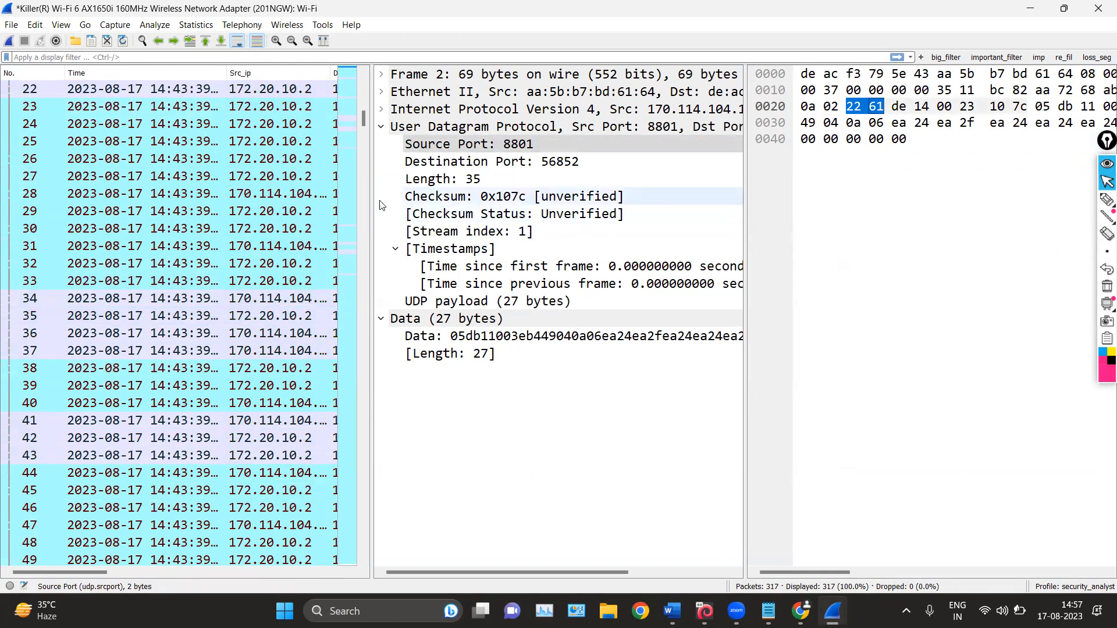
Set the pane layout back to three stacked rows and hide the Packet Bytes pane
{"action": "left_click", "coordinate": [37, 25]}
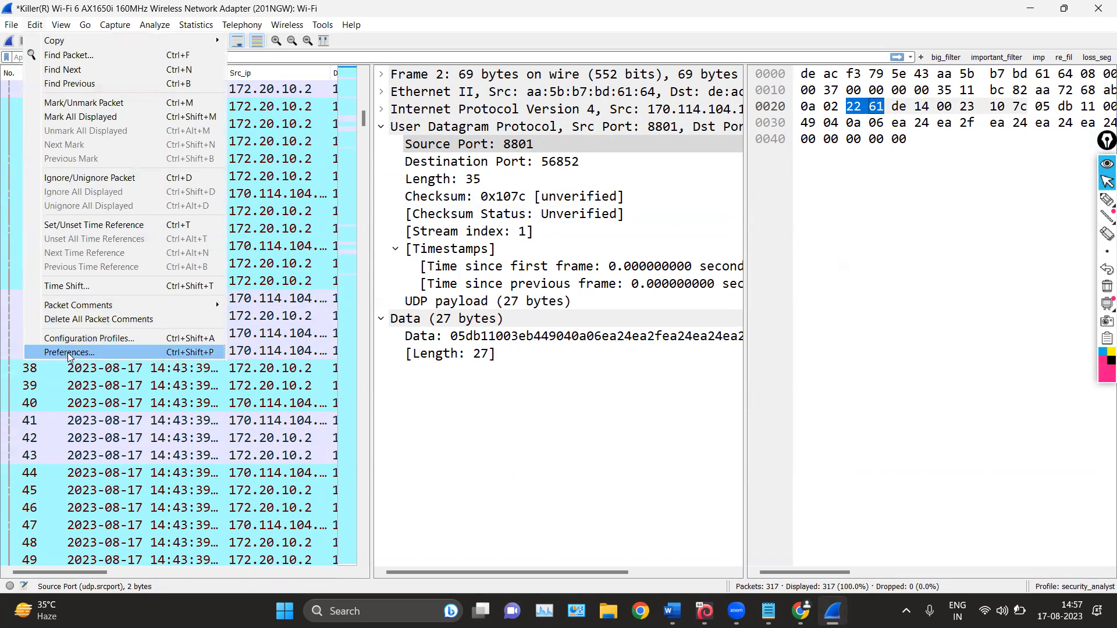
{"action": "left_click", "coordinate": [68, 353]}
{"action": "left_click", "coordinate": [310, 214]}
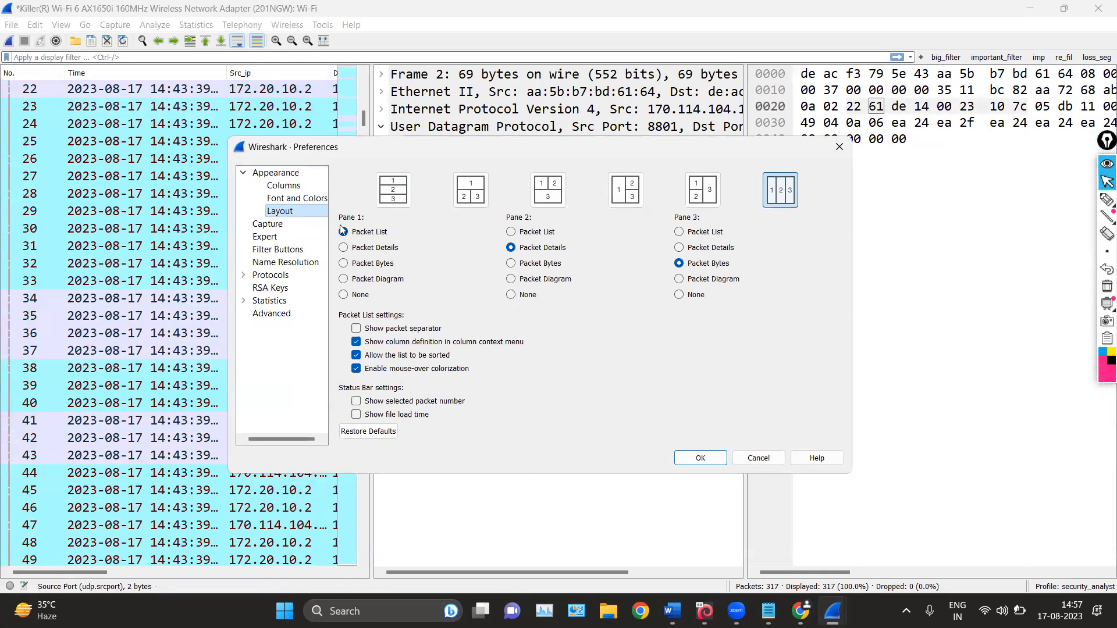
{"action": "left_click", "coordinate": [407, 190]}
{"action": "left_click", "coordinate": [690, 453]}
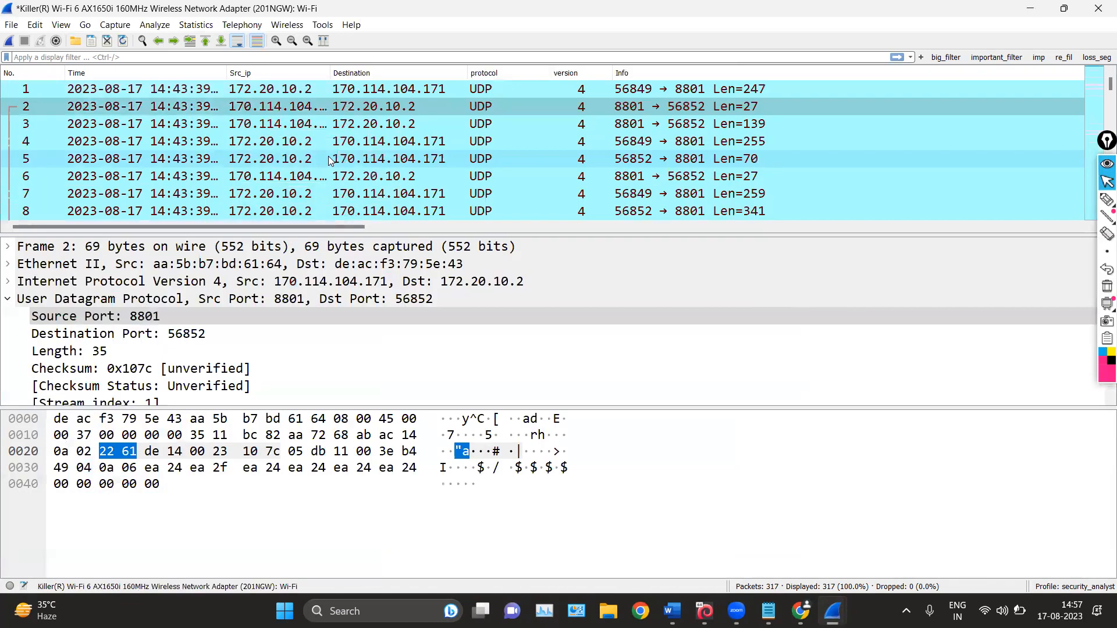
{"action": "left_click", "coordinate": [41, 25]}
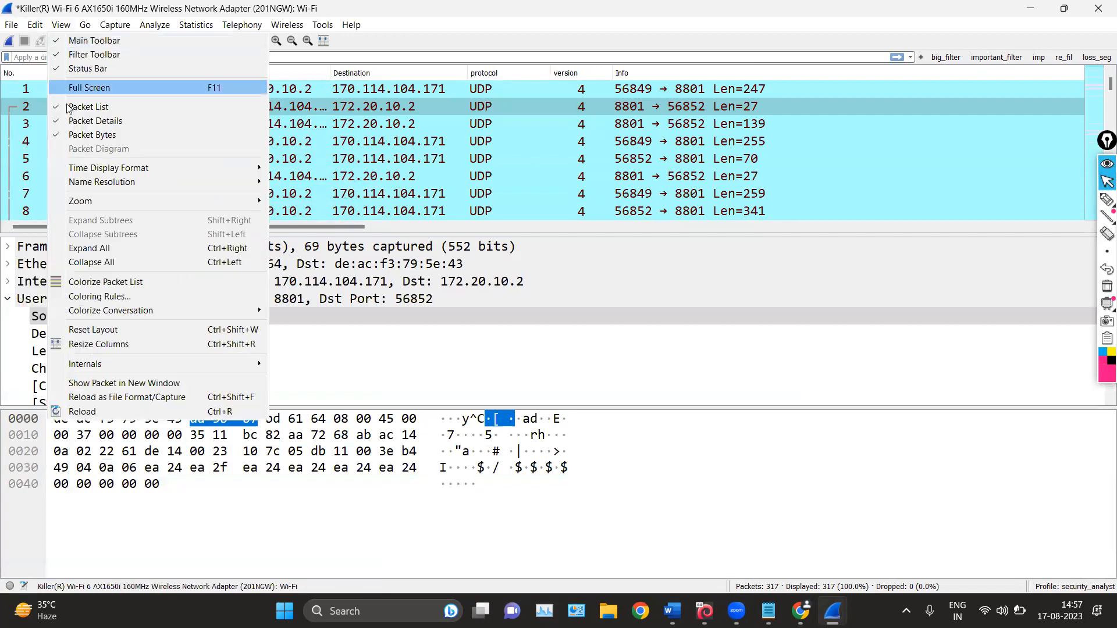
{"action": "left_click", "coordinate": [70, 136]}
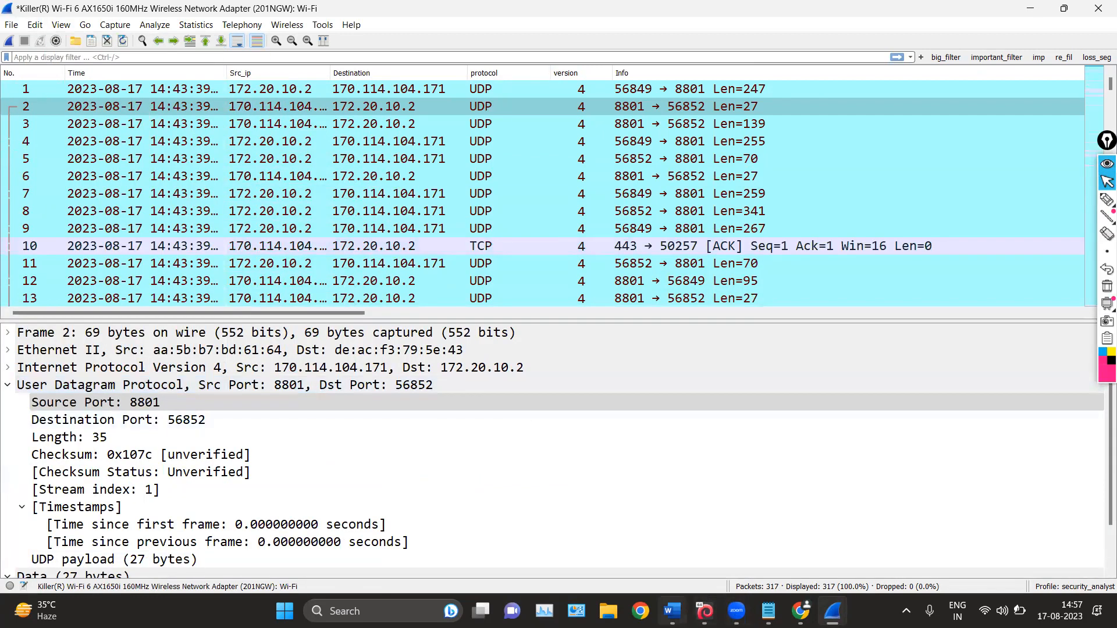
Switch to wireshark_notes_1.docx in Word and mark the Packets: 500 entry in the loaded-capture status bar with the pen
{"action": "left_click", "coordinate": [672, 611]}
{"action": "scroll", "coordinate": [584, 400], "scroll_direction": "down", "scroll_amount": 16}
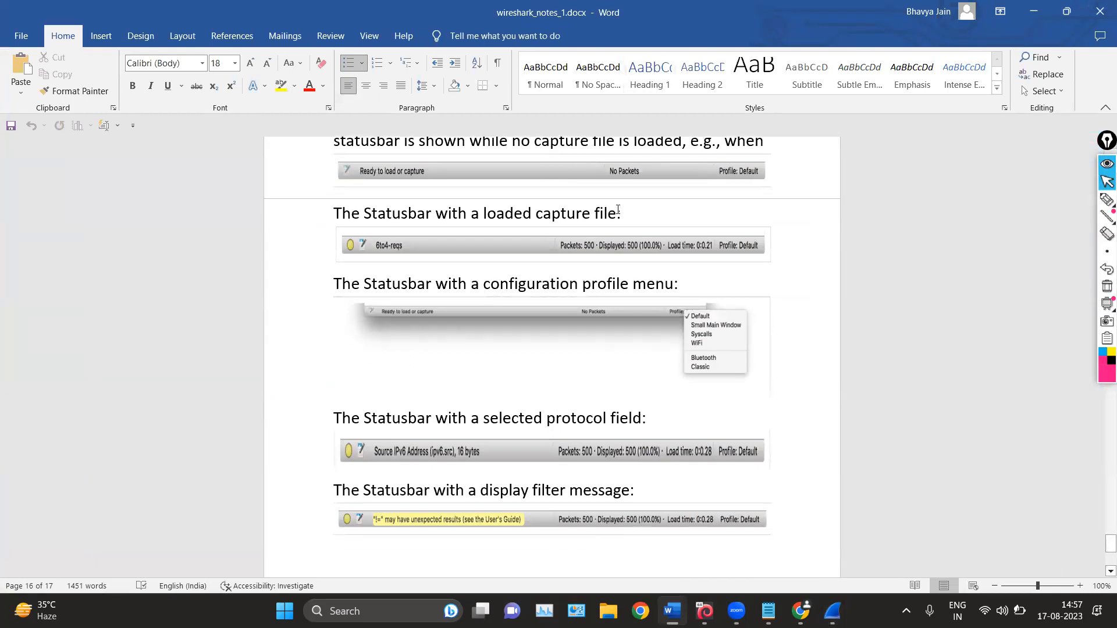
{"action": "left_click", "coordinate": [1107, 199]}
{"action": "mouse_move", "coordinate": [639, 224]}
{"action": "left_mouse_down"}
{"action": "mouse_move", "coordinate": [575, 211]}
{"action": "mouse_move", "coordinate": [563, 280]}
{"action": "mouse_move", "coordinate": [597, 248]}
{"action": "mouse_move", "coordinate": [598, 210]}
{"action": "left_mouse_up"}
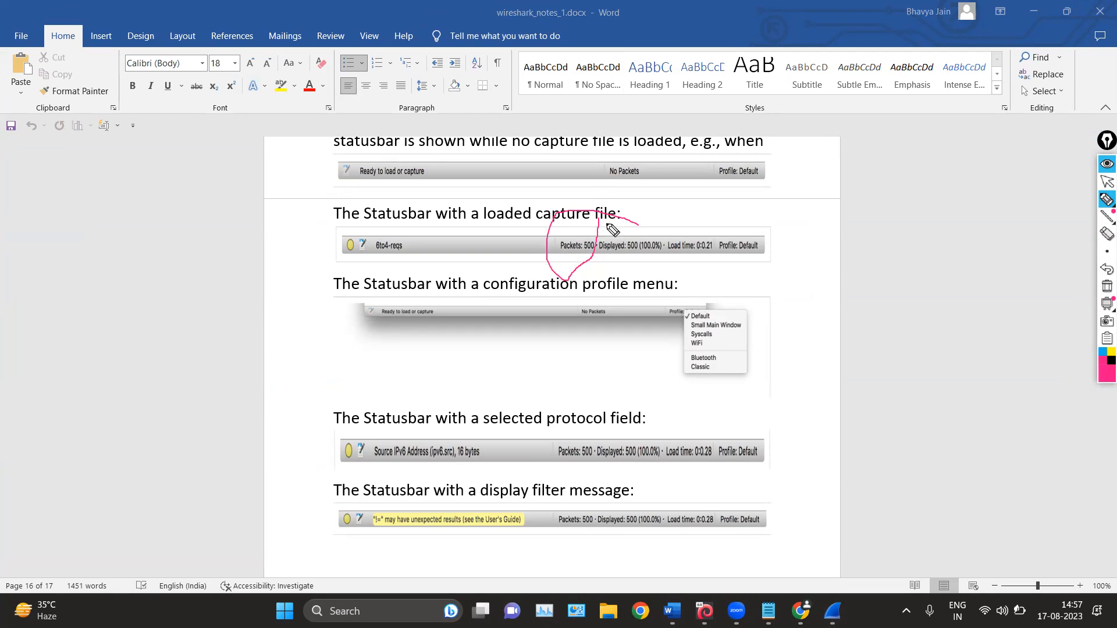
{"action": "left_click_drag", "start_coordinate": [559, 257], "coordinate": [577, 255]}
{"action": "mouse_move", "coordinate": [602, 216]}
{"action": "left_mouse_down"}
{"action": "mouse_move", "coordinate": [663, 209]}
{"action": "mouse_move", "coordinate": [650, 223]}
{"action": "left_mouse_up"}
Circle the Ready to load or capture message and the Source IPv6 Address field text, with an arrow to the latter
{"action": "mouse_move", "coordinate": [459, 157]}
{"action": "left_mouse_down"}
{"action": "mouse_move", "coordinate": [433, 150]}
{"action": "mouse_move", "coordinate": [357, 181]}
{"action": "mouse_move", "coordinate": [454, 152]}
{"action": "left_mouse_up"}
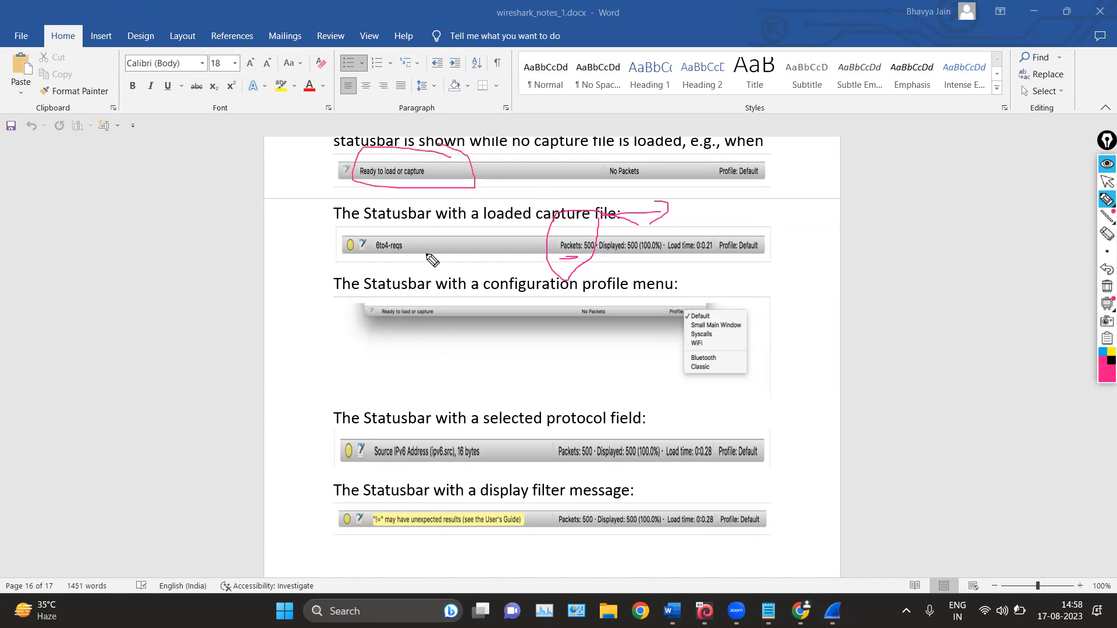
{"action": "mouse_move", "coordinate": [420, 431]}
{"action": "left_mouse_down"}
{"action": "mouse_move", "coordinate": [355, 420]}
{"action": "mouse_move", "coordinate": [360, 476]}
{"action": "mouse_move", "coordinate": [497, 437]}
{"action": "mouse_move", "coordinate": [388, 426]}
{"action": "left_mouse_up"}
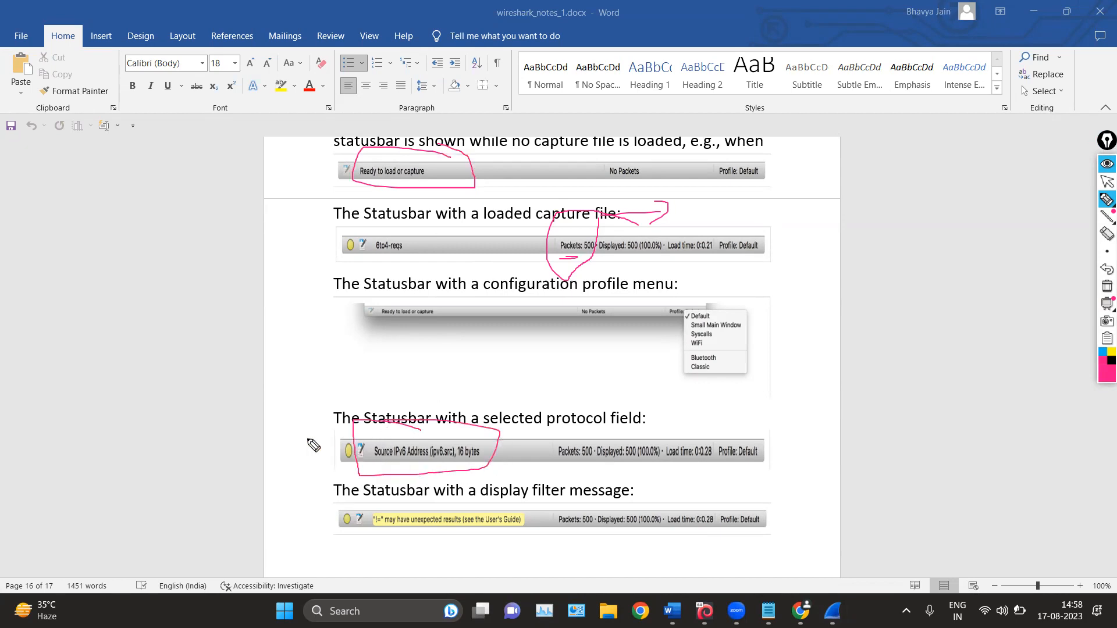
{"action": "mouse_move", "coordinate": [356, 332]}
{"action": "left_mouse_down"}
{"action": "mouse_move", "coordinate": [377, 414]}
{"action": "mouse_move", "coordinate": [397, 374]}
{"action": "left_mouse_up"}
Mark the packet count, displayed count and Profile: Default entries with the pen, and clear all the drawings
{"action": "mouse_move", "coordinate": [588, 157]}
{"action": "left_mouse_down"}
{"action": "mouse_move", "coordinate": [546, 241]}
{"action": "mouse_move", "coordinate": [605, 209]}
{"action": "left_mouse_up"}
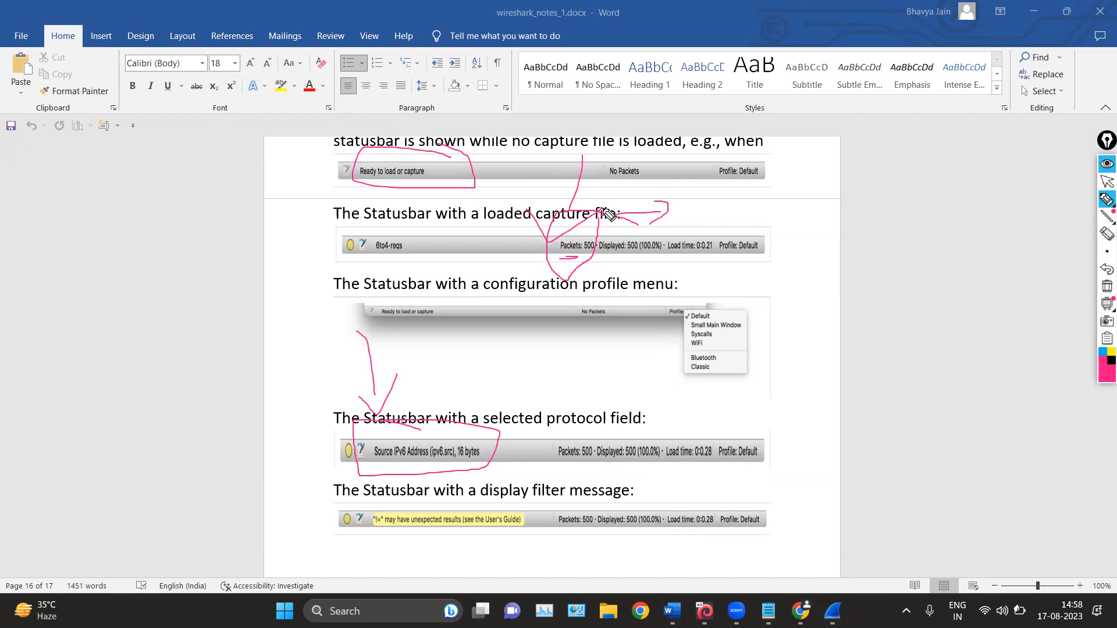
{"action": "mouse_move", "coordinate": [738, 184]}
{"action": "left_mouse_down"}
{"action": "mouse_move", "coordinate": [670, 231]}
{"action": "mouse_move", "coordinate": [589, 236]}
{"action": "mouse_move", "coordinate": [621, 256]}
{"action": "mouse_move", "coordinate": [669, 251]}
{"action": "mouse_move", "coordinate": [602, 222]}
{"action": "left_mouse_up"}
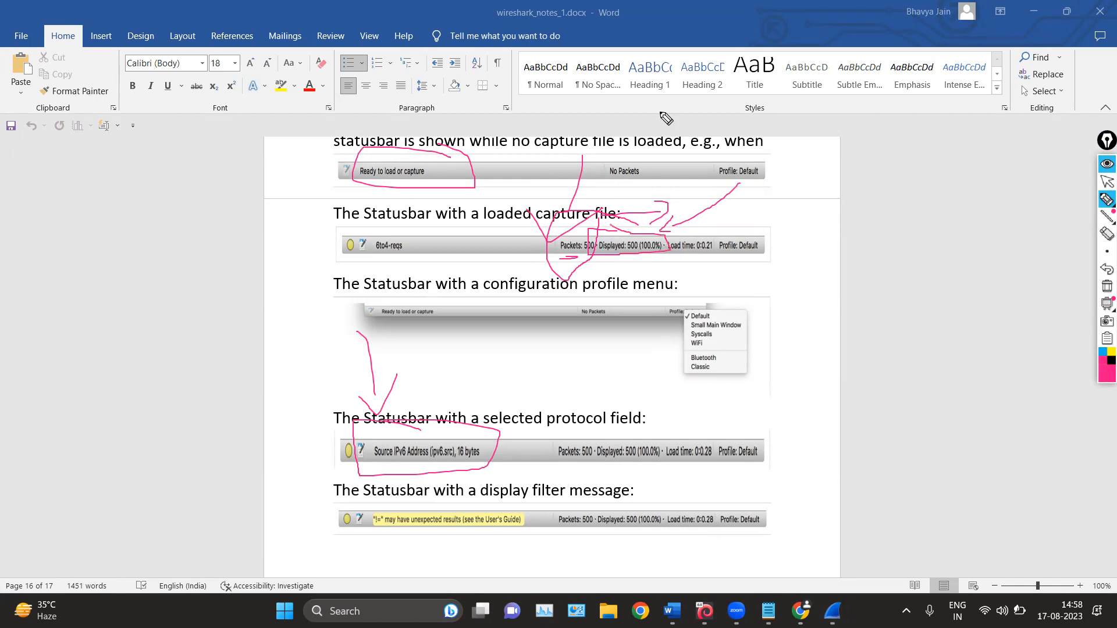
{"action": "mouse_move", "coordinate": [711, 149]}
{"action": "left_mouse_down"}
{"action": "mouse_move", "coordinate": [710, 213]}
{"action": "mouse_move", "coordinate": [774, 172]}
{"action": "mouse_move", "coordinate": [736, 152]}
{"action": "left_mouse_up"}
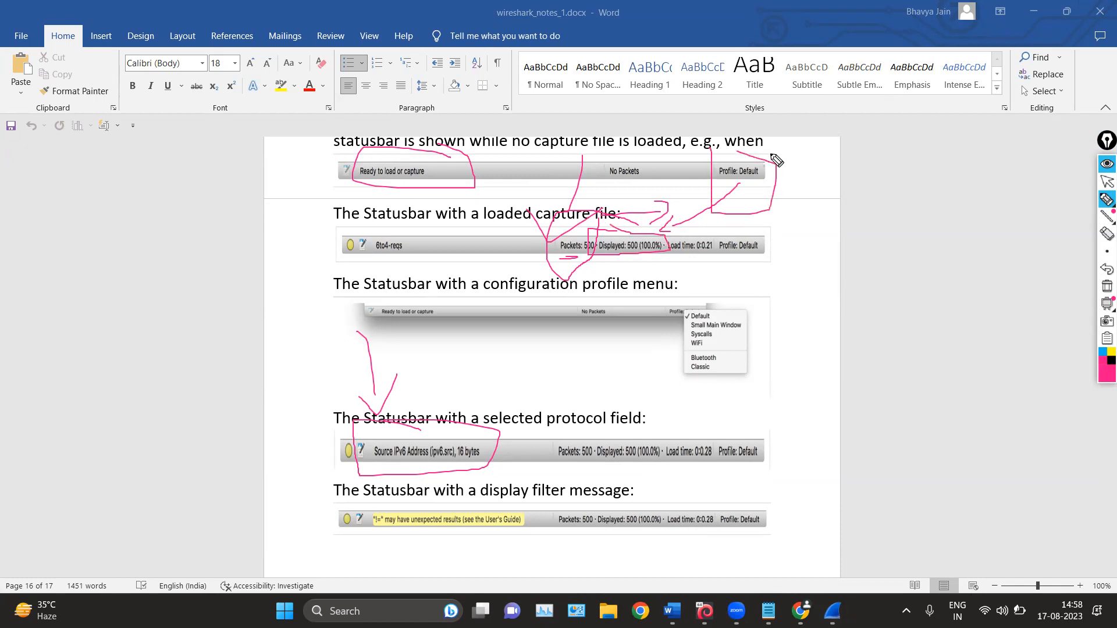
{"action": "left_click", "coordinate": [1106, 285]}
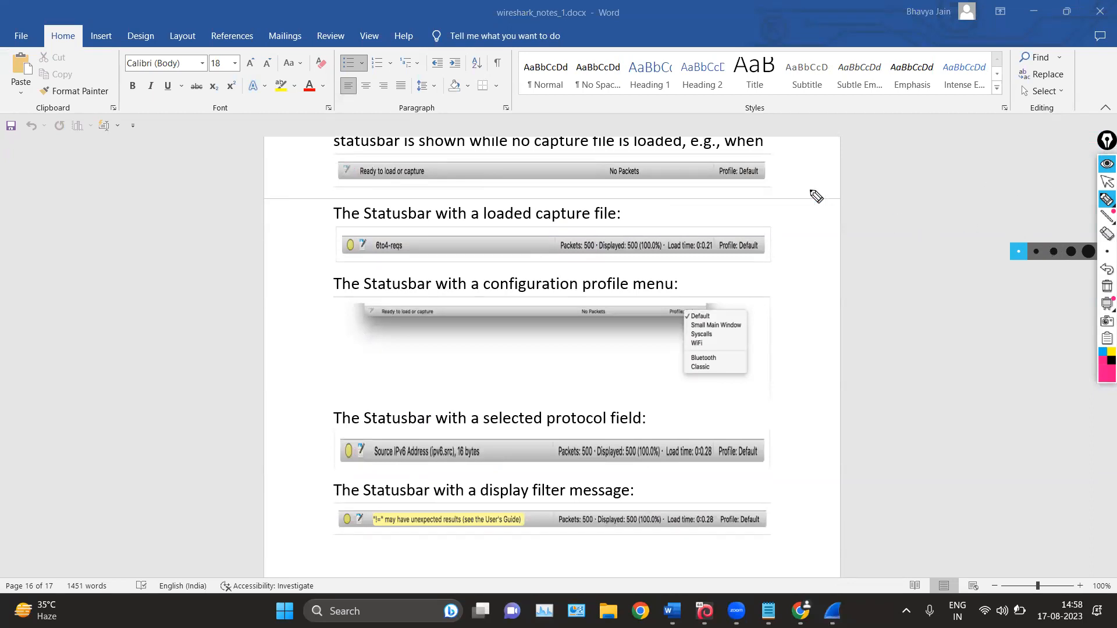
Circle Profile: Default in the first status bar and sketch a box labelled W with branching lines and a number 3
{"action": "mouse_move", "coordinate": [741, 151]}
{"action": "left_mouse_down"}
{"action": "mouse_move", "coordinate": [725, 196]}
{"action": "mouse_move", "coordinate": [767, 163]}
{"action": "left_mouse_up"}
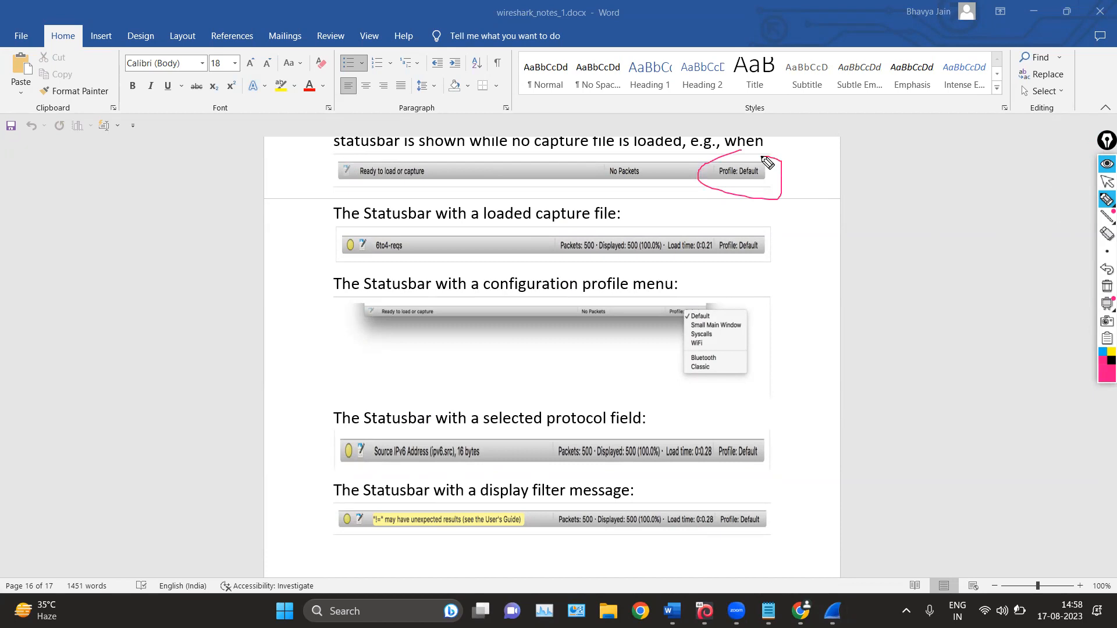
{"action": "left_click_drag", "start_coordinate": [831, 173], "coordinate": [838, 220]}
{"action": "mouse_move", "coordinate": [831, 173]}
{"action": "left_mouse_down"}
{"action": "mouse_move", "coordinate": [903, 185]}
{"action": "mouse_move", "coordinate": [870, 212]}
{"action": "mouse_move", "coordinate": [839, 219]}
{"action": "mouse_move", "coordinate": [884, 224]}
{"action": "left_mouse_up"}
{"action": "mouse_move", "coordinate": [853, 186]}
{"action": "left_mouse_down"}
{"action": "mouse_move", "coordinate": [882, 194]}
{"action": "mouse_move", "coordinate": [873, 184]}
{"action": "left_mouse_up"}
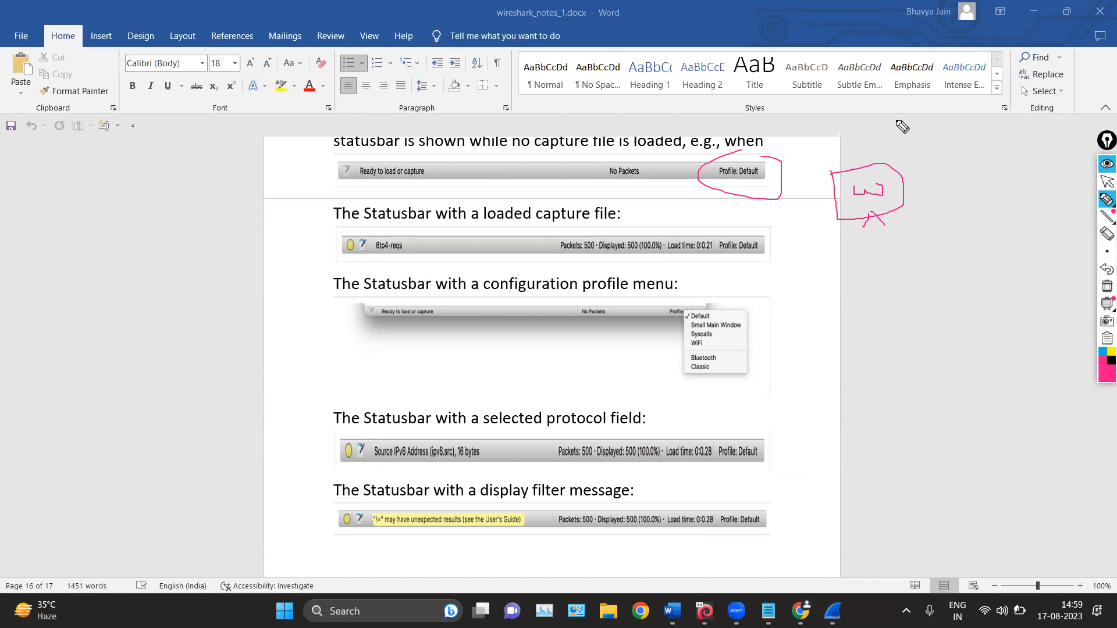
{"action": "mouse_move", "coordinate": [1006, 127]}
{"action": "left_mouse_down"}
{"action": "mouse_move", "coordinate": [926, 164]}
{"action": "mouse_move", "coordinate": [905, 149]}
{"action": "mouse_move", "coordinate": [939, 186]}
{"action": "left_mouse_up"}
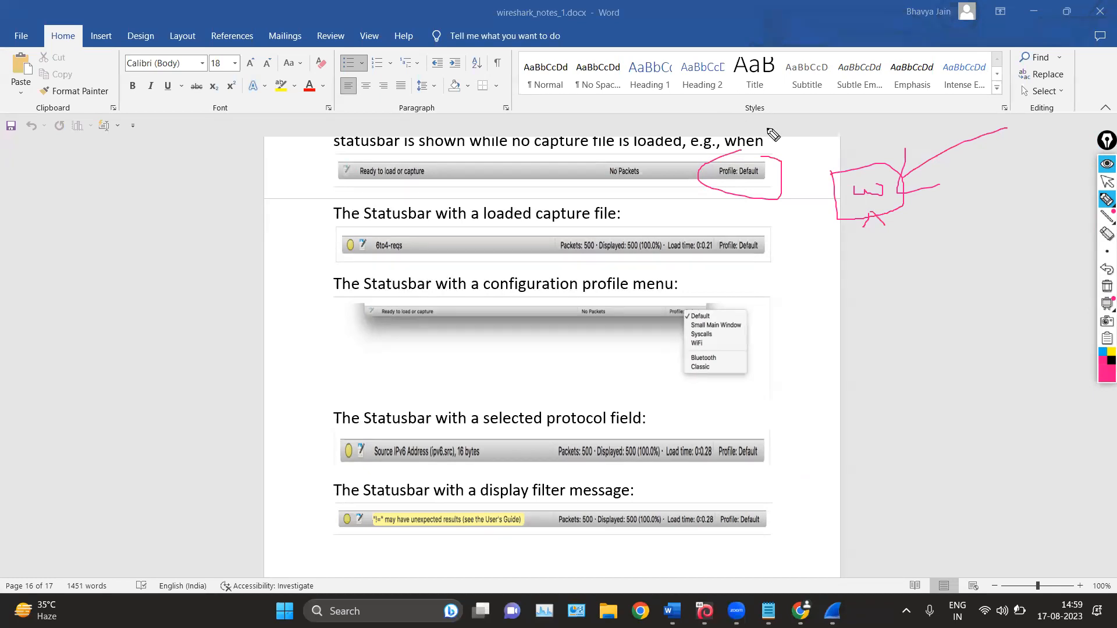
{"action": "mouse_move", "coordinate": [801, 237]}
{"action": "left_mouse_down"}
{"action": "mouse_move", "coordinate": [850, 249]}
{"action": "mouse_move", "coordinate": [852, 276]}
{"action": "mouse_move", "coordinate": [821, 278]}
{"action": "left_mouse_up"}
Switch to the Three types of softwares notes in Notepad and add blank lines below the programming languages line
{"action": "left_click", "coordinate": [1106, 183]}
{"action": "left_click", "coordinate": [768, 610]}
{"action": "scroll", "coordinate": [284, 395], "scroll_direction": "down", "scroll_amount": 4}
{"action": "left_click", "coordinate": [661, 460]}
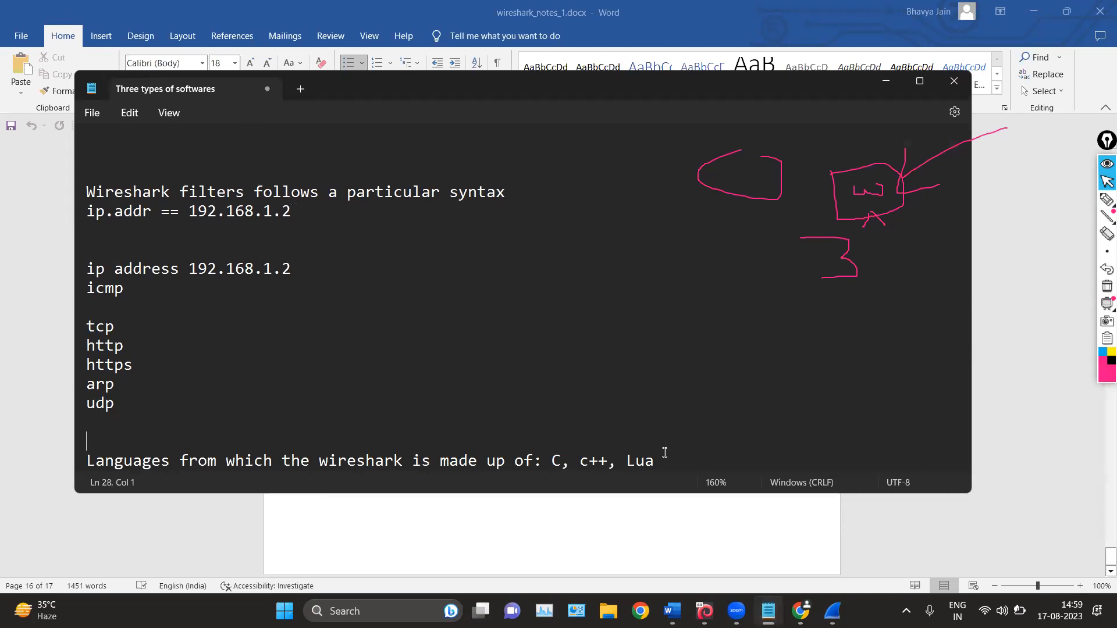
{"action": "key", "text": "Return"}
{"action": "key", "text": "Return"}
{"action": "key", "text": "Return"}
{"action": "key", "text": "Return"}
{"action": "key", "text": "Return"}
{"action": "key", "text": "Return"}
{"action": "key", "text": "Return"}
{"action": "key", "text": "Return"}
{"action": "key", "text": "Return"}
{"action": "key", "text": "Return"}
{"action": "key", "text": "Return"}
{"action": "key", "text": "Return"}
{"action": "key", "text": "Return"}
{"action": "key", "text": "Return"}
{"action": "key", "text": "Return"}
{"action": "key", "text": "Return"}
{"action": "key", "text": "Return"}
{"action": "key", "text": "Return"}
{"action": "left_click", "coordinate": [211, 271]}
{"action": "scroll", "coordinate": [211, 271], "scroll_direction": "up", "scroll_amount": 3}
{"action": "left_click", "coordinate": [197, 381]}
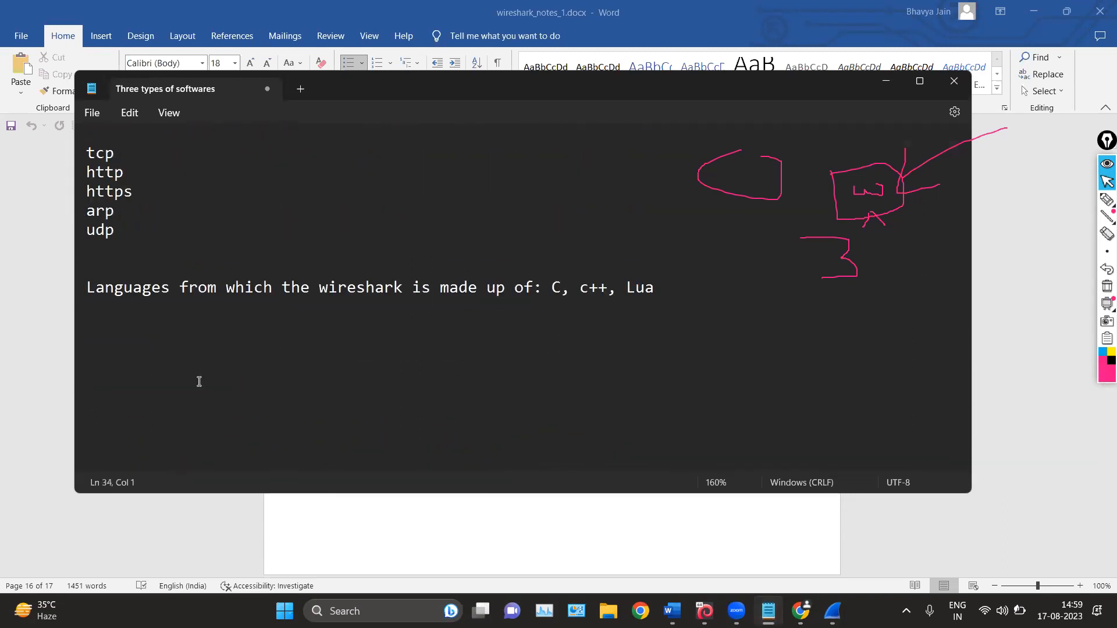
Write the roles Security analyst, Network analyst and Application developer on three separate lines at the end of the notes
{"action": "type", "text": "Securiry"}
{"action": "key", "text": "BackSpace"}
{"action": "key", "text": "BackSpace"}
{"action": "key", "text": "BackSpace"}
{"action": "type", "text": "ity analyst Net"}
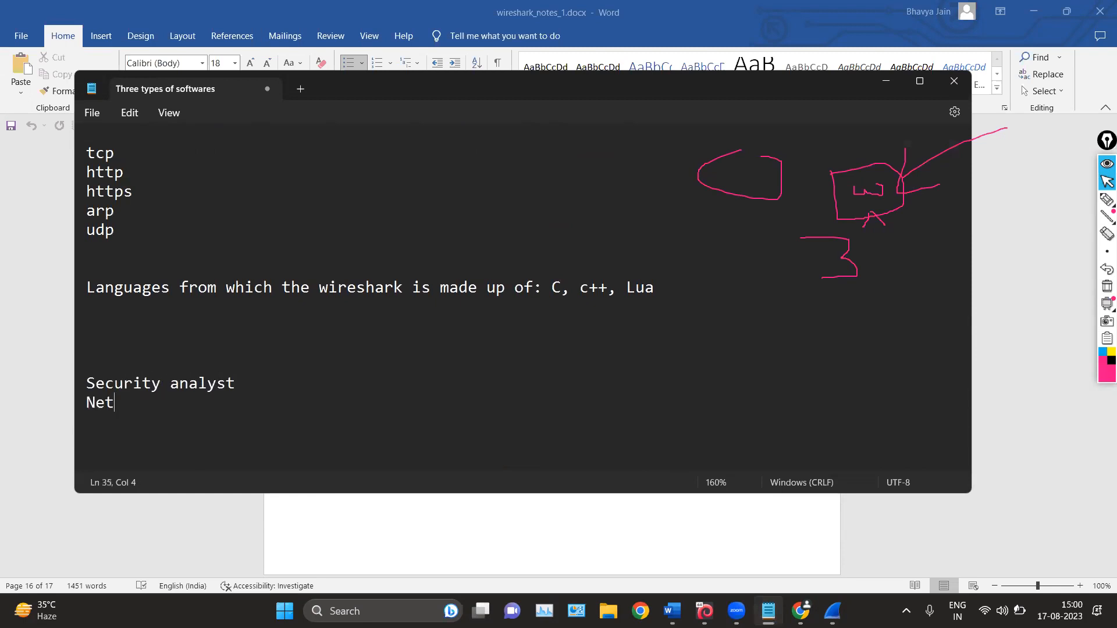
{"action": "type", "text": "work analyst"}
{"action": "key", "text": "Return"}
{"action": "type", "text": "Appli"}
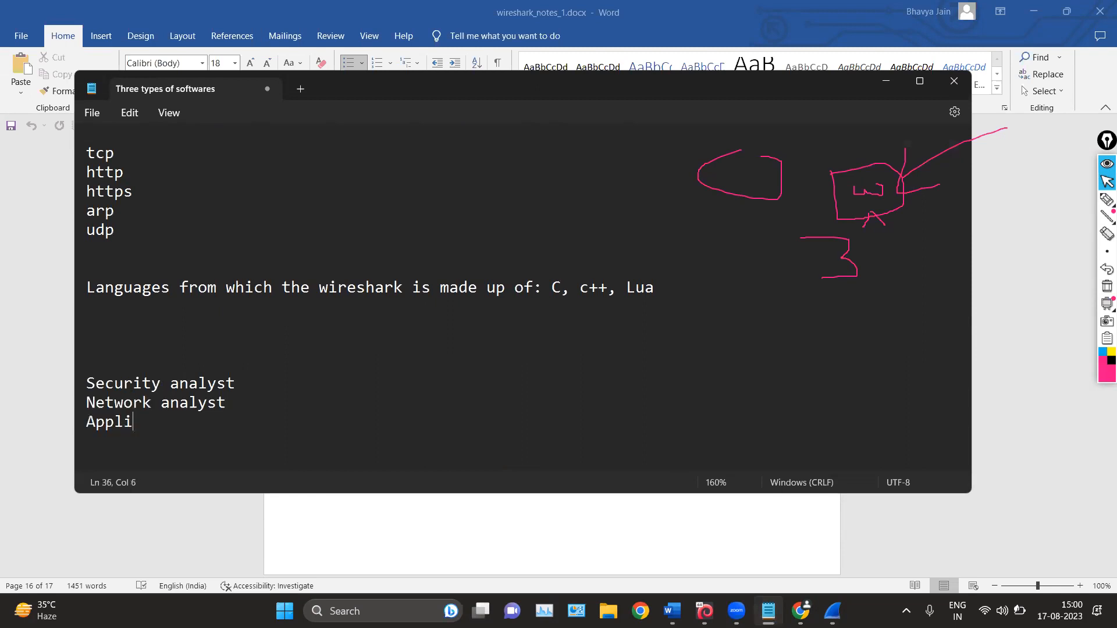
{"action": "type", "text": "cation developer"}
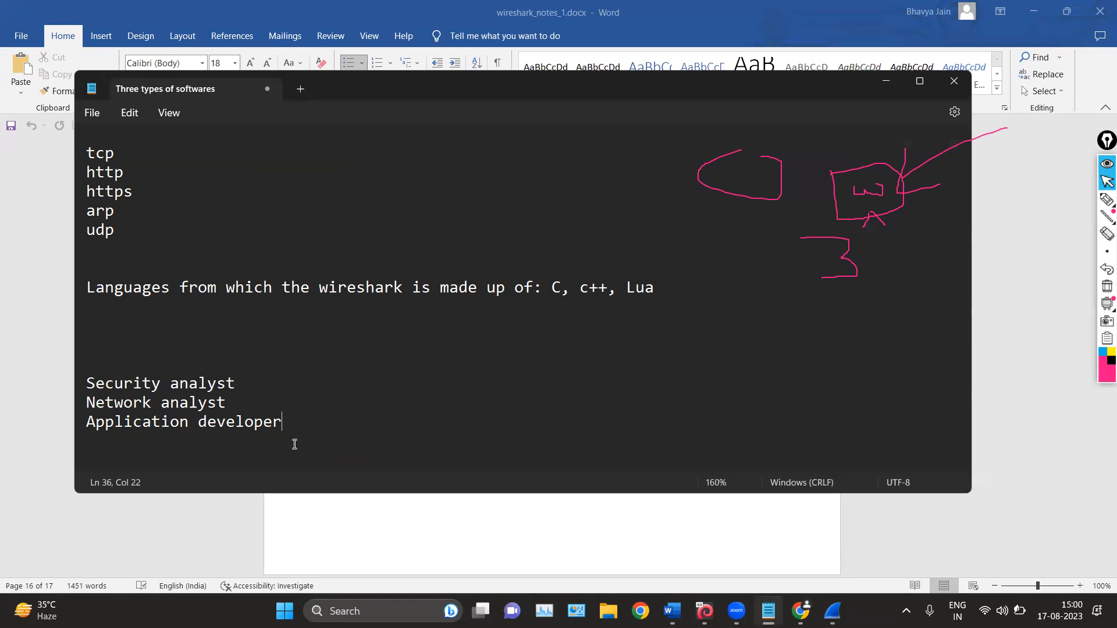
Extend the Security analyst line to read "Security analyst: malwares"
{"action": "left_click", "coordinate": [250, 383]}
{"action": "type", "text": "malwares"}
{"action": "scroll", "coordinate": [356, 363], "scroll_direction": "up", "scroll_amount": 4}
{"action": "scroll", "coordinate": [356, 363], "scroll_direction": "down", "scroll_amount": 8}
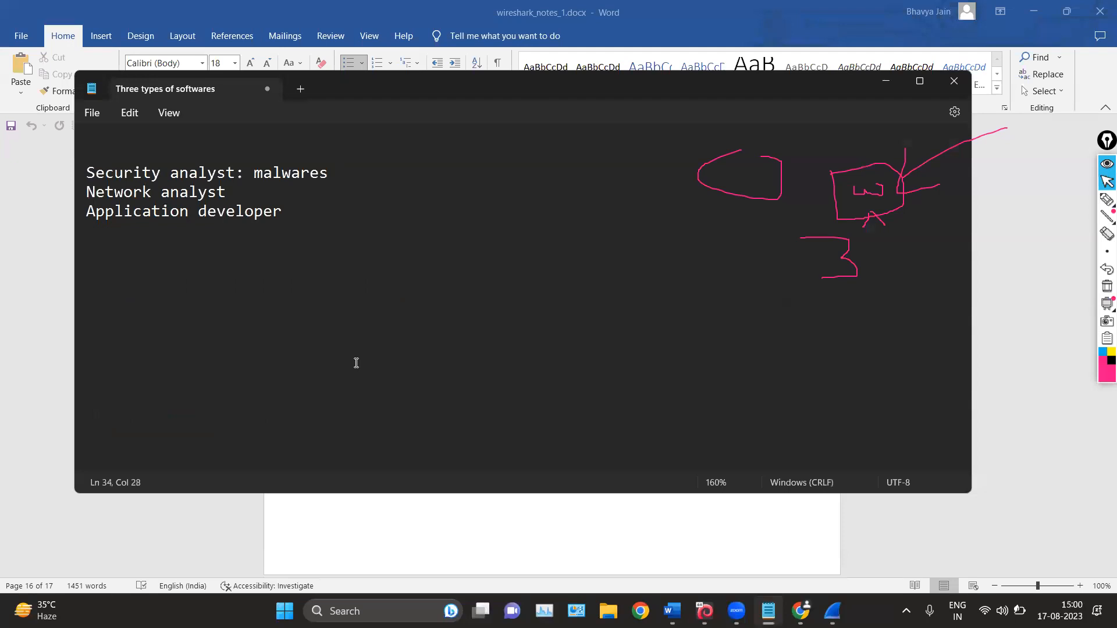
Erase the pen drawings and uncover the Wireshark packet list by minimizing Word and moving the notes window lower
{"action": "left_click", "coordinate": [1033, 11]}
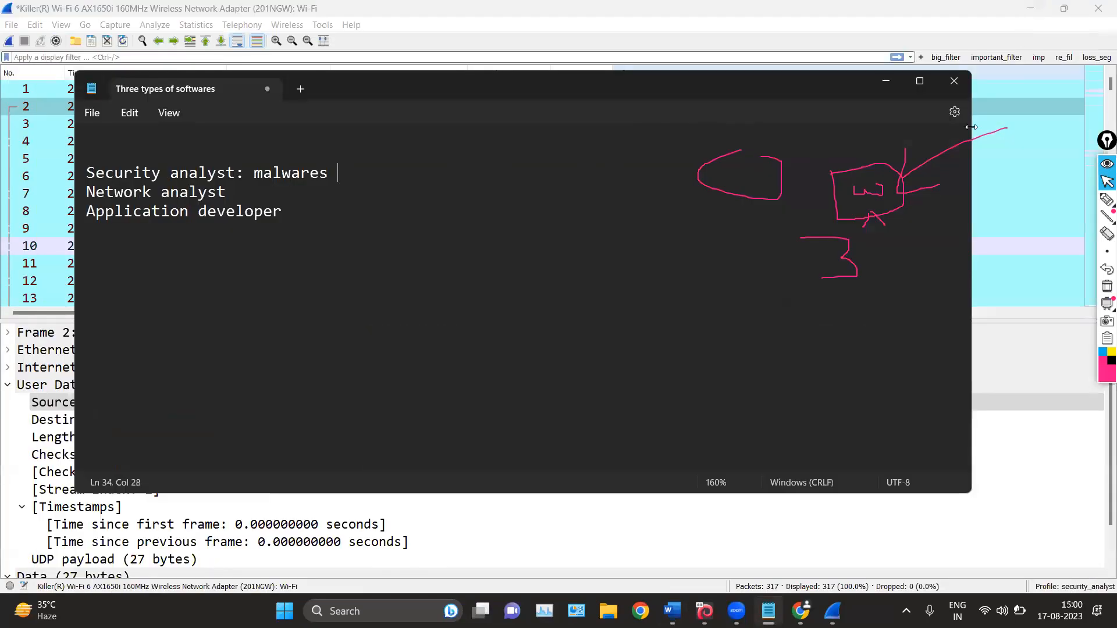
{"action": "left_click", "coordinate": [1106, 286]}
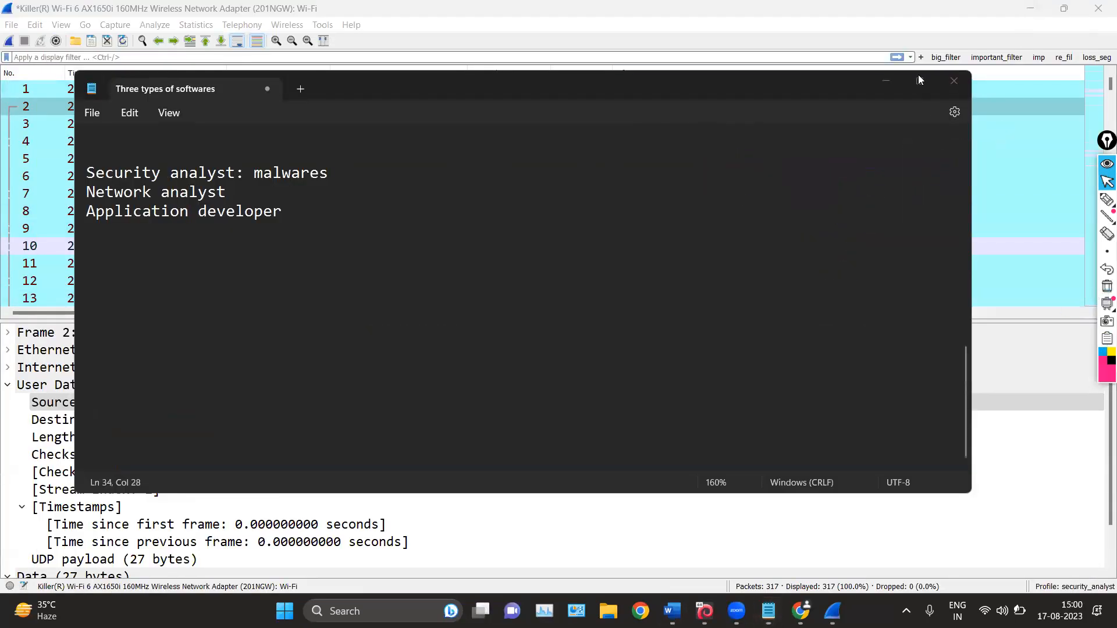
{"action": "left_click_drag", "start_coordinate": [610, 92], "coordinate": [591, 179]}
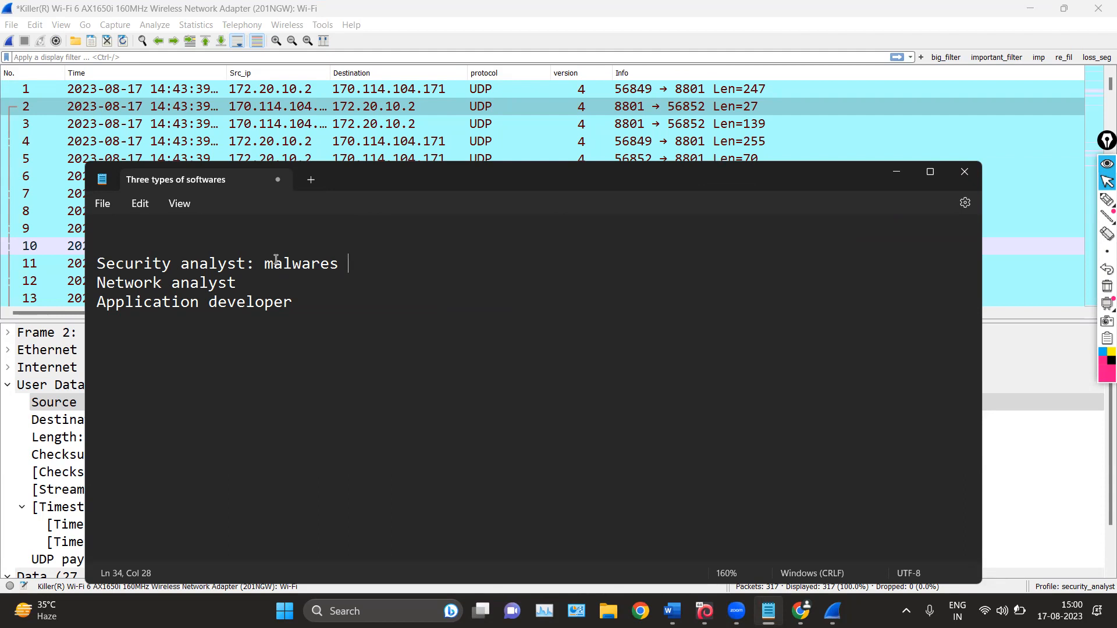
Extend the Network analyst line to read "Network analyst: troubleshoot"
{"action": "left_click", "coordinate": [251, 282]}
{"action": "type", "text": ": troubleshoot"}
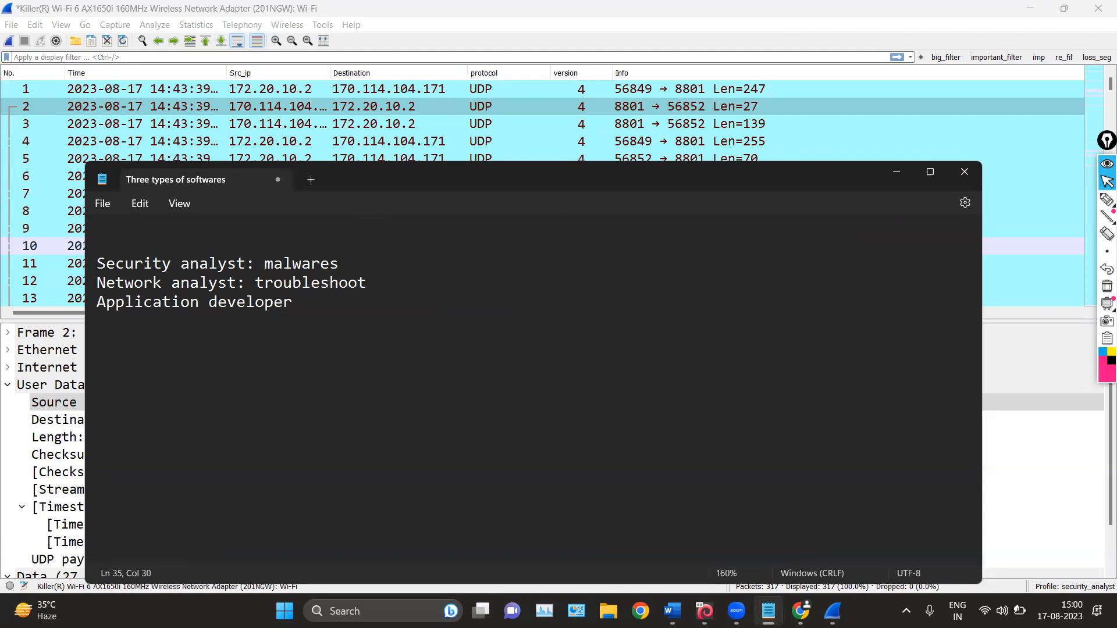
Extend the Application developer line to read "Application developer: examine the protocol for the application"
{"action": "left_click", "coordinate": [350, 310]}
{"action": "type", "text": ": examin"}
{"action": "type", "text": "es"}
{"action": "key", "text": "BackSpace"}
{"action": "key", "text": "BackSpace"}
{"action": "key", "text": "BackSpace"}
{"action": "key", "text": "BackSpace"}
{"action": "key", "text": "BackSpace"}
{"action": "key", "text": "BackSpace"}
{"action": "key", "text": "BackSpace"}
{"action": "type", "text": "amine tghe"}
{"action": "key", "text": "BackSpace"}
{"action": "key", "text": "BackSpace"}
{"action": "key", "text": "BackSpace"}
{"action": "type", "text": "he protocl"}
{"action": "key", "text": "BackSpace"}
{"action": "type", "text": "iol"}
{"action": "key", "text": "BackSpace"}
{"action": "key", "text": "BackSpace"}
{"action": "key", "text": "BackSpace"}
{"action": "type", "text": "io"}
{"action": "key", "text": "BackSpace"}
{"action": "key", "text": "BackSpace"}
{"action": "type", "text": "ol for h"}
{"action": "key", "text": "BackSpace"}
{"action": "type", "text": "i"}
{"action": "key", "text": "BackSpace"}
{"action": "type", "text": "h"}
{"action": "key", "text": "BackSpace"}
{"action": "type", "text": "thje"}
{"action": "key", "text": "BackSpace"}
{"action": "key", "text": "BackSpace"}
{"action": "type", "text": "e applicatiopn"}
{"action": "key", "text": "BackSpace"}
{"action": "key", "text": "BackSpace"}
{"action": "type", "text": "n"}
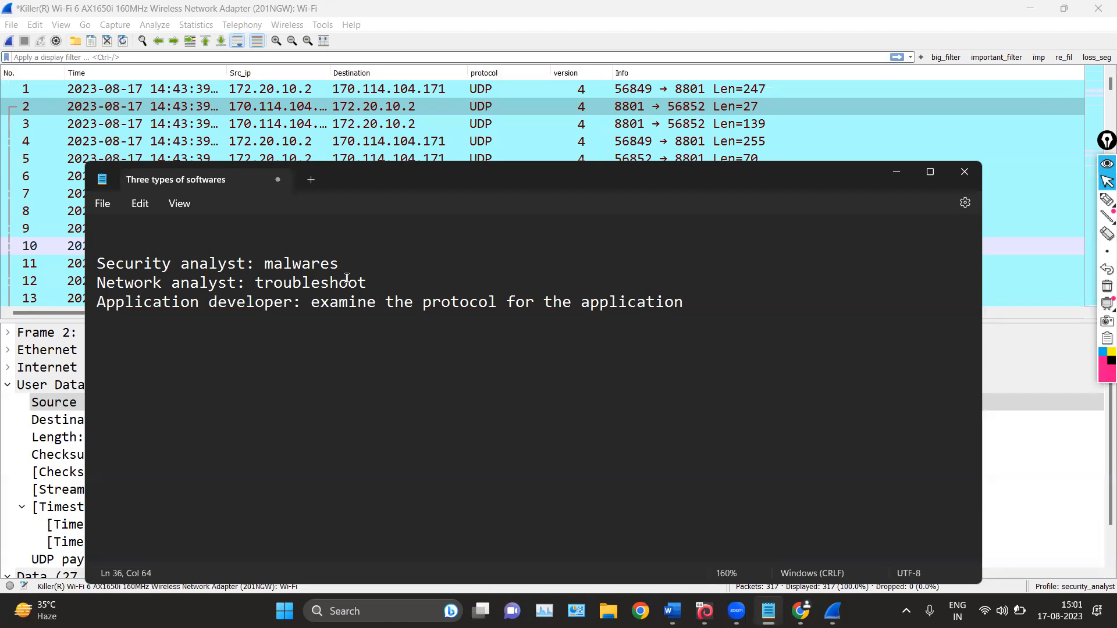
{"action": "left_click_drag", "start_coordinate": [97, 263], "coordinate": [614, 320]}
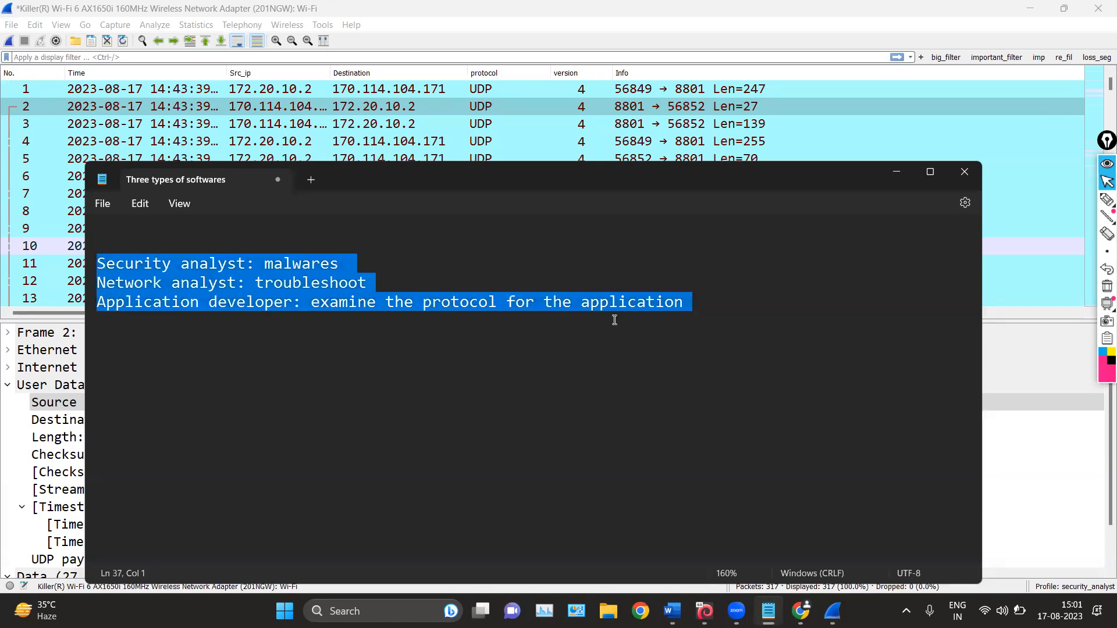
{"action": "left_click", "coordinate": [627, 340]}
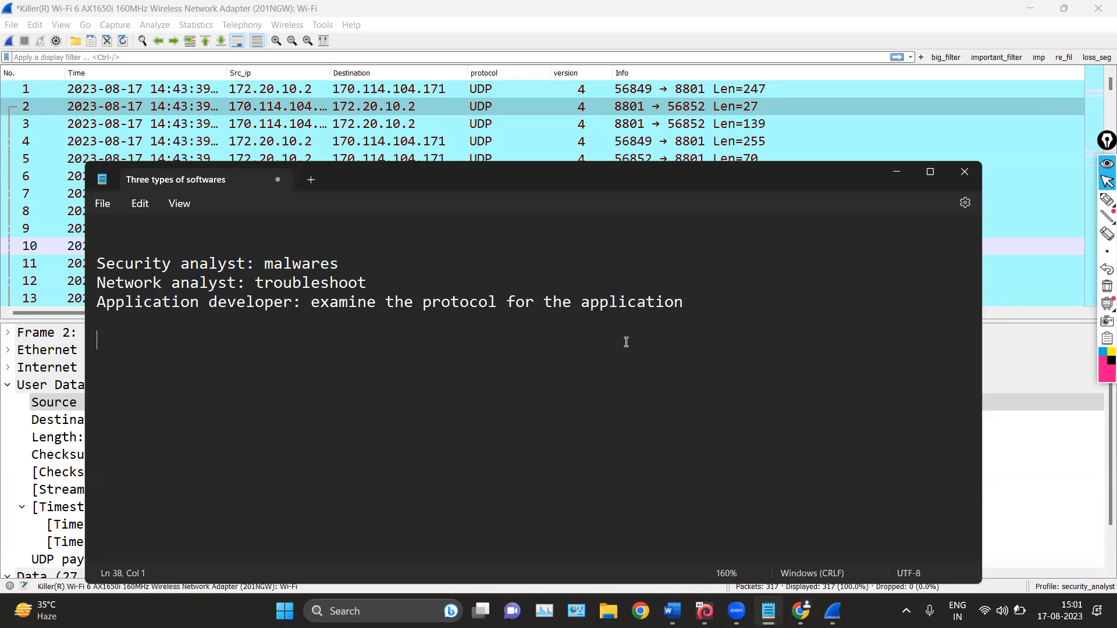
Add the lines "3 interfaces" and "profile:" below the role descriptions in the notes and minimize the notes window
{"action": "type", "text": "3 interfaces"}
{"action": "key", "text": "Return"}
{"action": "key", "text": "Return"}
{"action": "type", "text": "progi"}
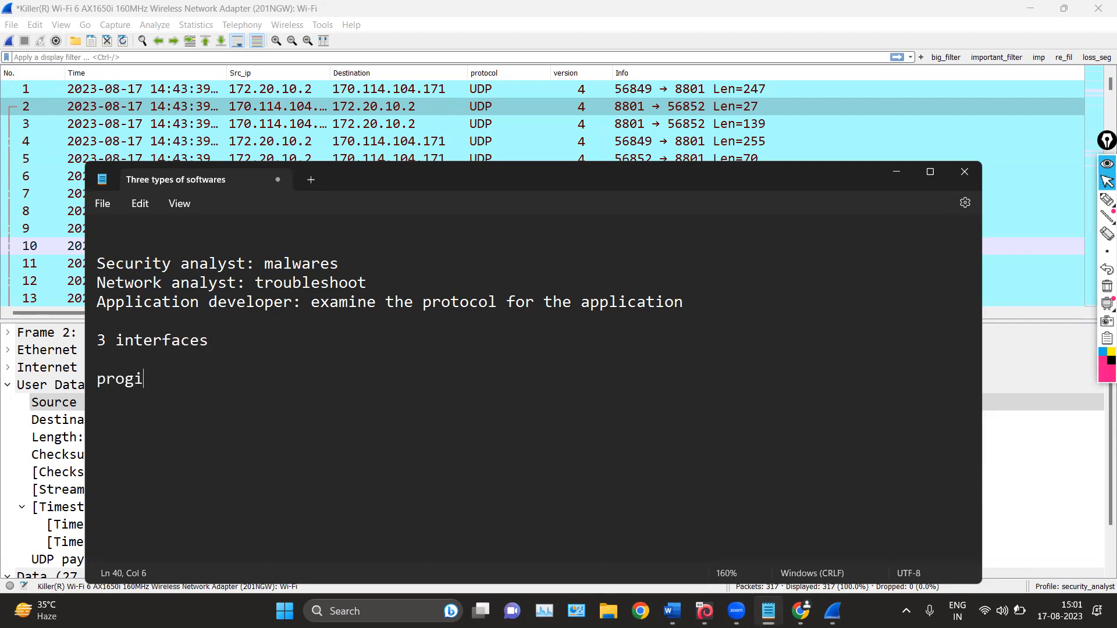
{"action": "key", "text": "BackSpace"}
{"action": "key", "text": "BackSpace"}
{"action": "type", "text": "file"}
{"action": "type", "text": ":"}
{"action": "left_click_drag", "start_coordinate": [128, 269], "coordinate": [311, 301]}
{"action": "left_click", "coordinate": [896, 172]}
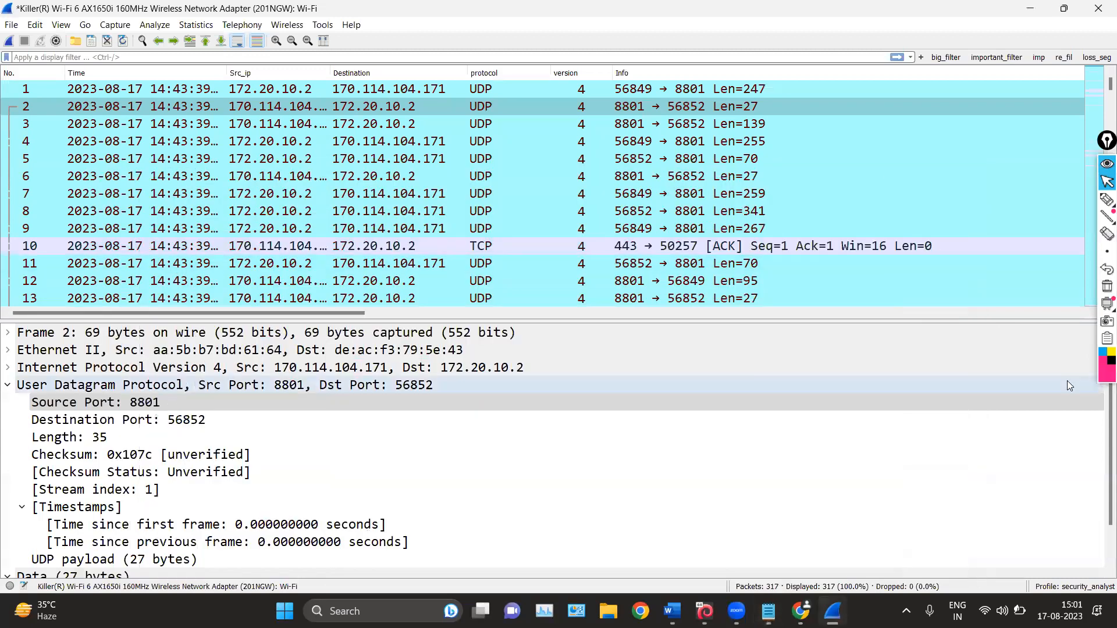
Examine the list of available Wireshark configuration profiles and the packets shown under the security_analyst profile
{"action": "left_click", "coordinate": [1076, 587]}
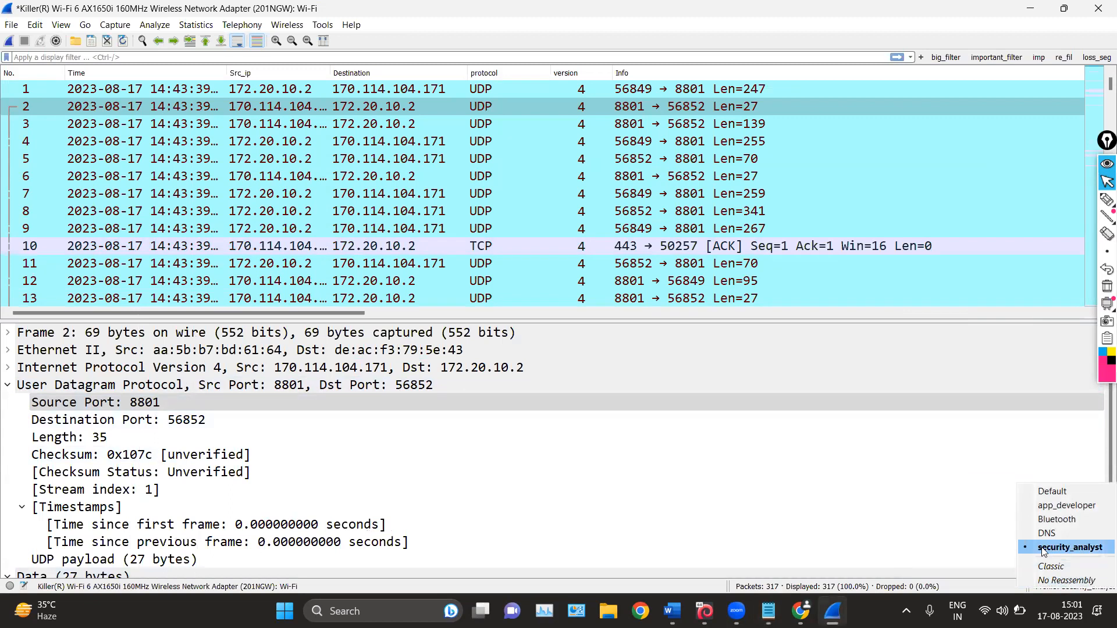
{"action": "left_click", "coordinate": [1101, 196]}
{"action": "left_click", "coordinate": [1107, 182]}
{"action": "left_click", "coordinate": [1076, 586]}
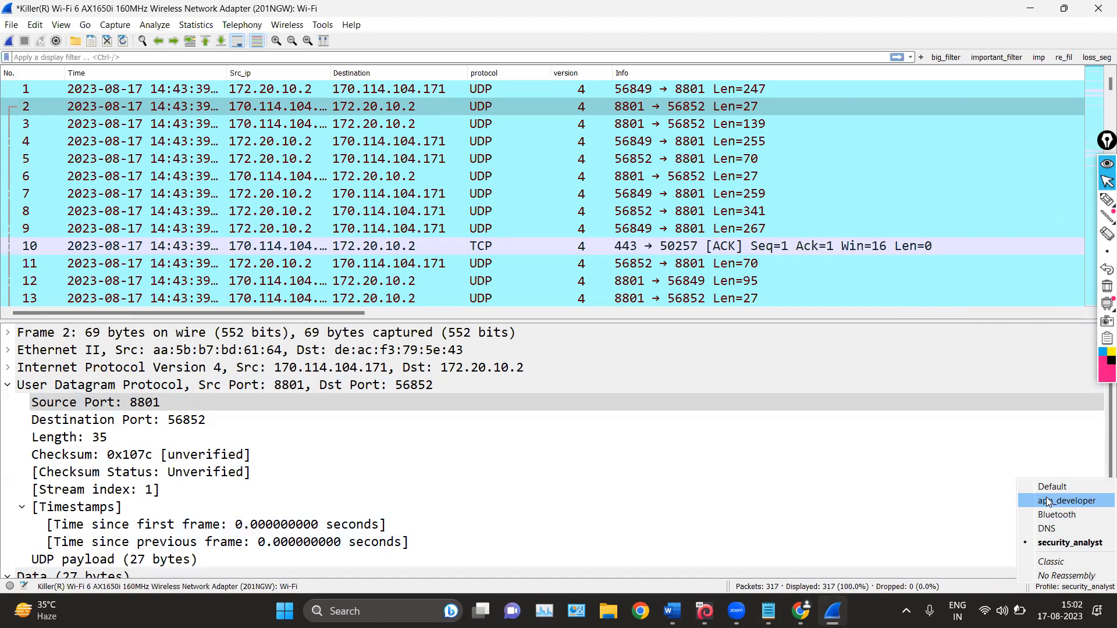
{"action": "left_click", "coordinate": [800, 420]}
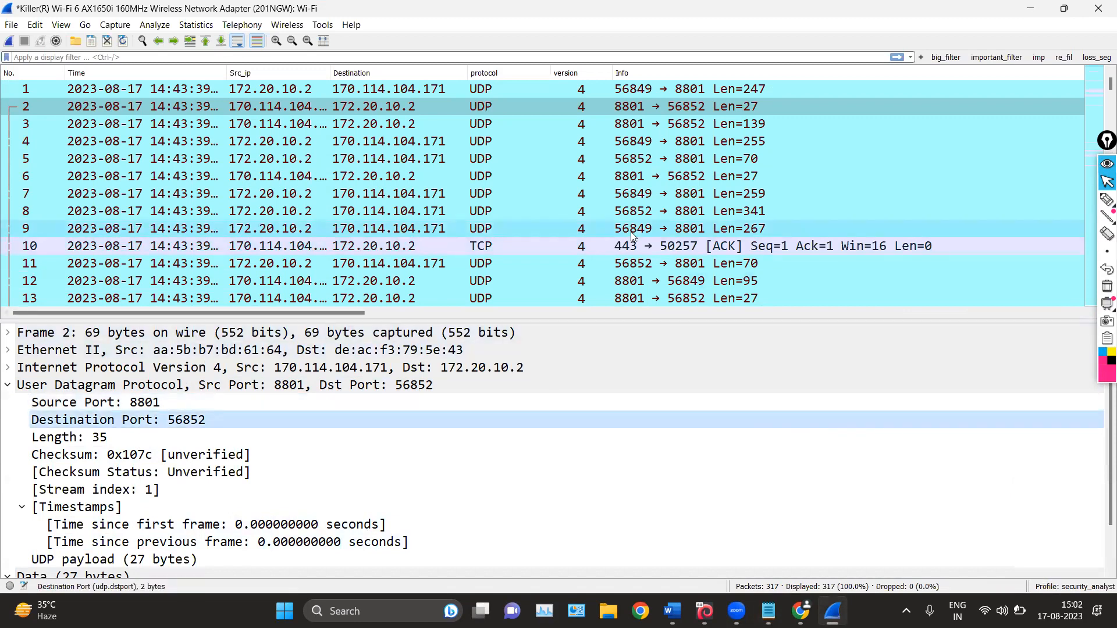
{"action": "scroll", "coordinate": [630, 232], "scroll_direction": "down", "scroll_amount": 5}
Compare the profile layouts by switching to app_developer and back to security_analyst, dismissing the low-battery notice
{"action": "left_click", "coordinate": [1070, 586]}
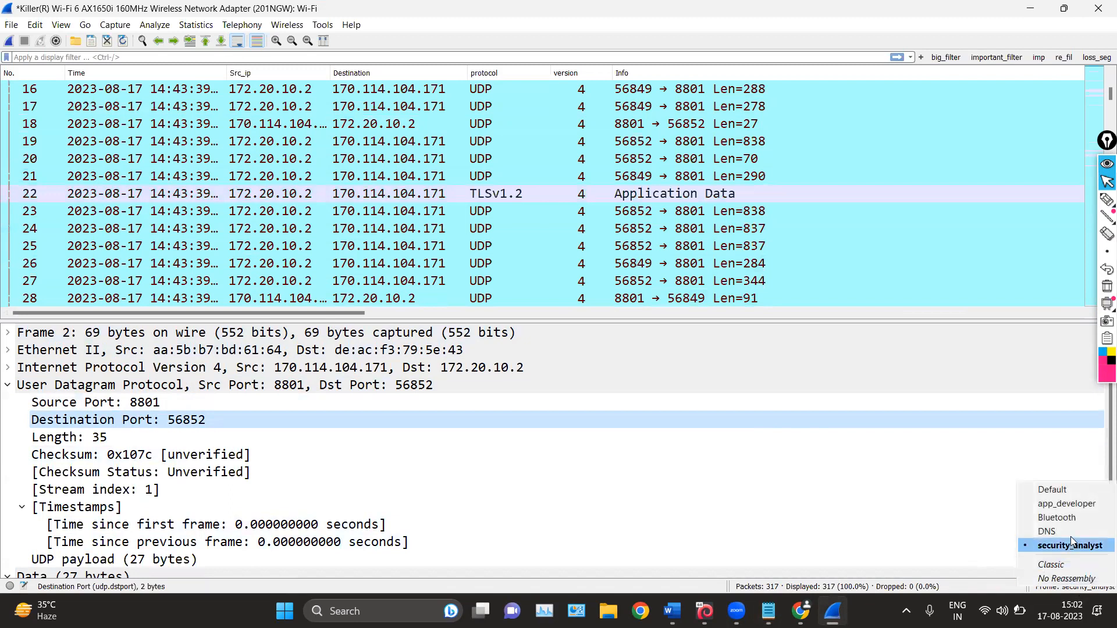
{"action": "left_click", "coordinate": [1070, 504]}
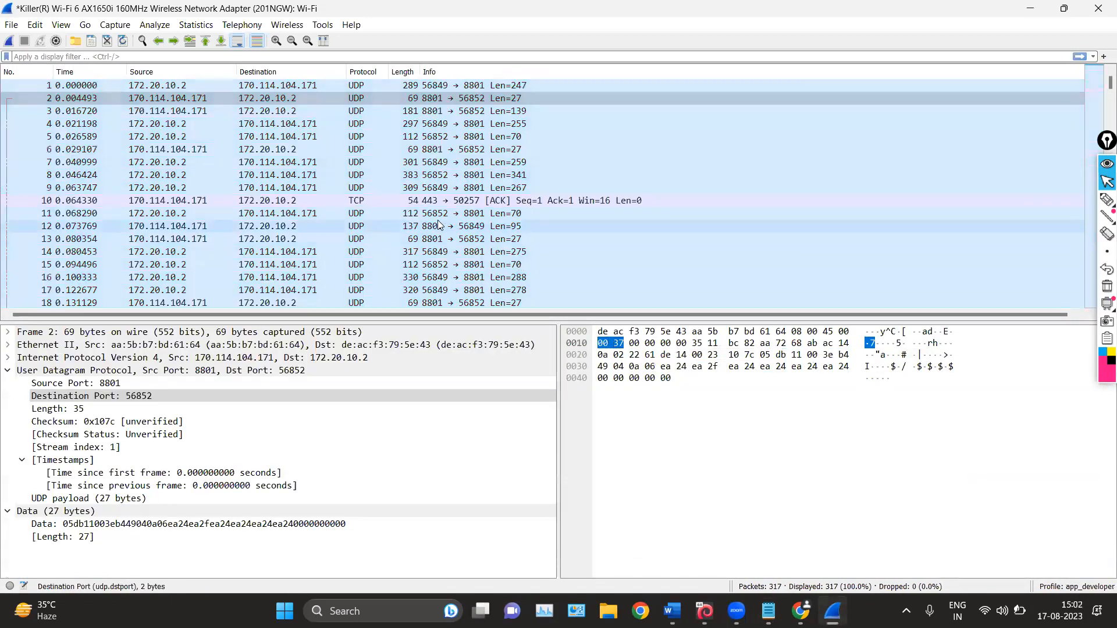
{"action": "left_click", "coordinate": [1070, 586]}
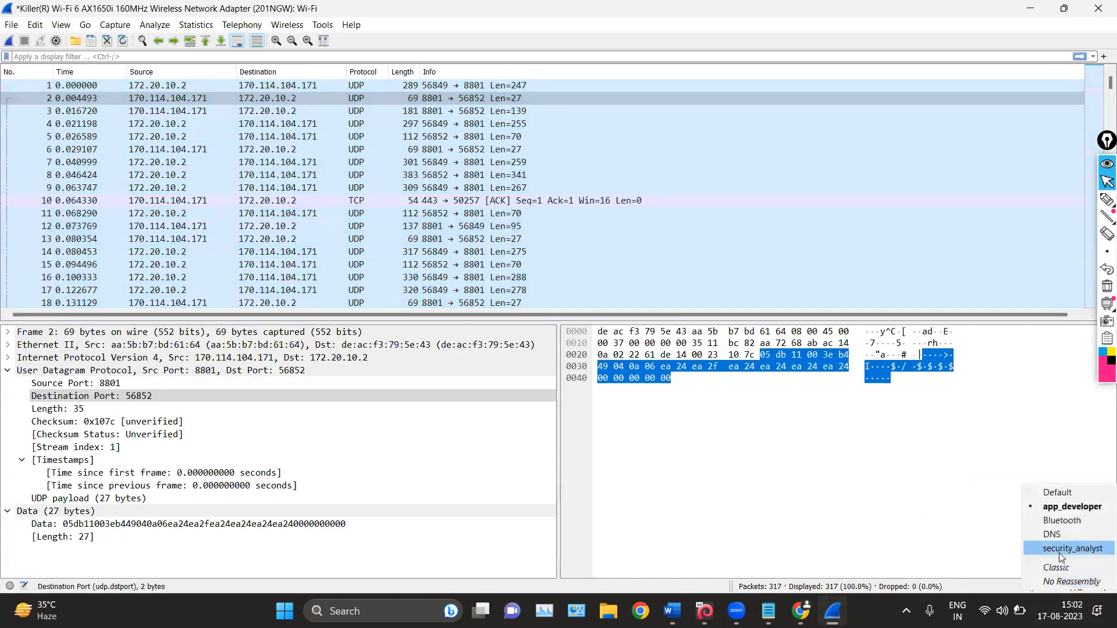
{"action": "left_click", "coordinate": [1060, 553]}
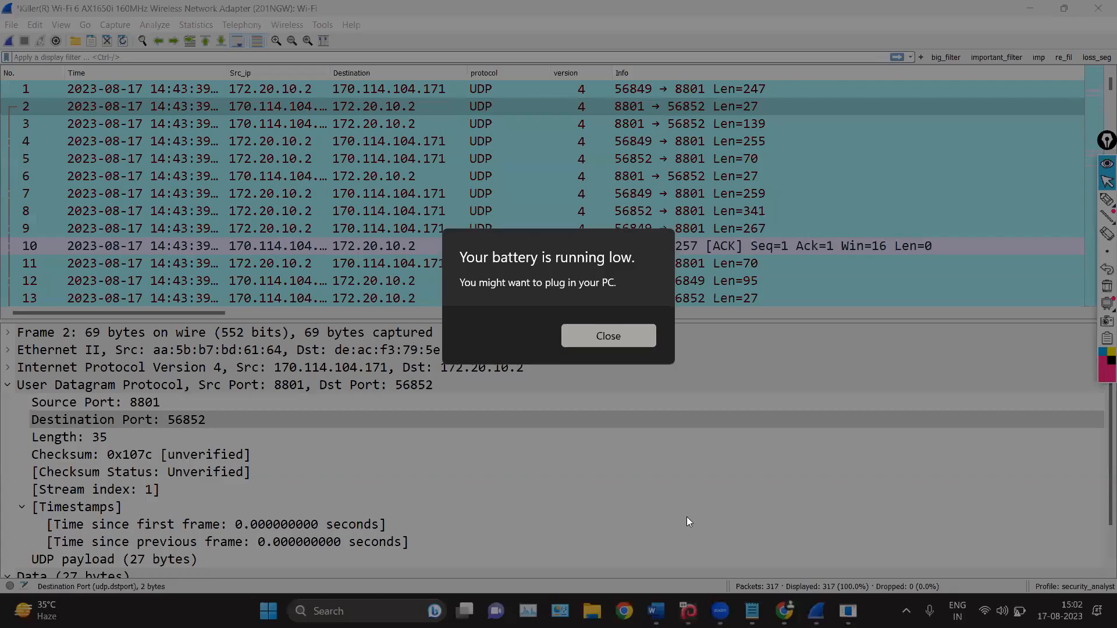
{"action": "left_click", "coordinate": [579, 337]}
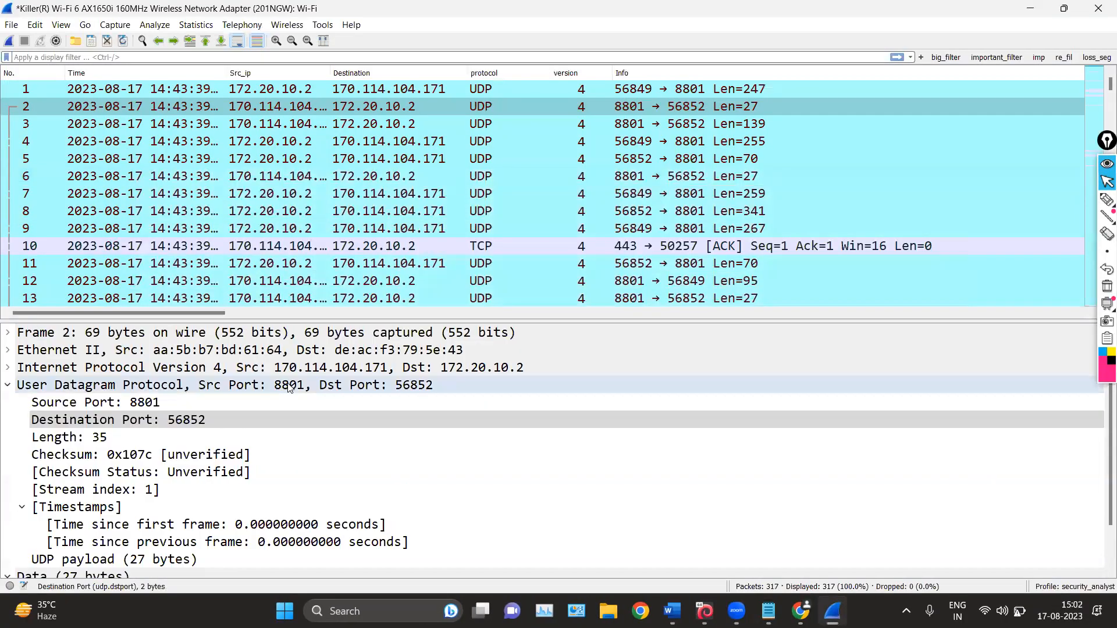
Apply the app_developer configuration profile and select the Destination Port field in the packet details
{"action": "left_click", "coordinate": [1038, 586]}
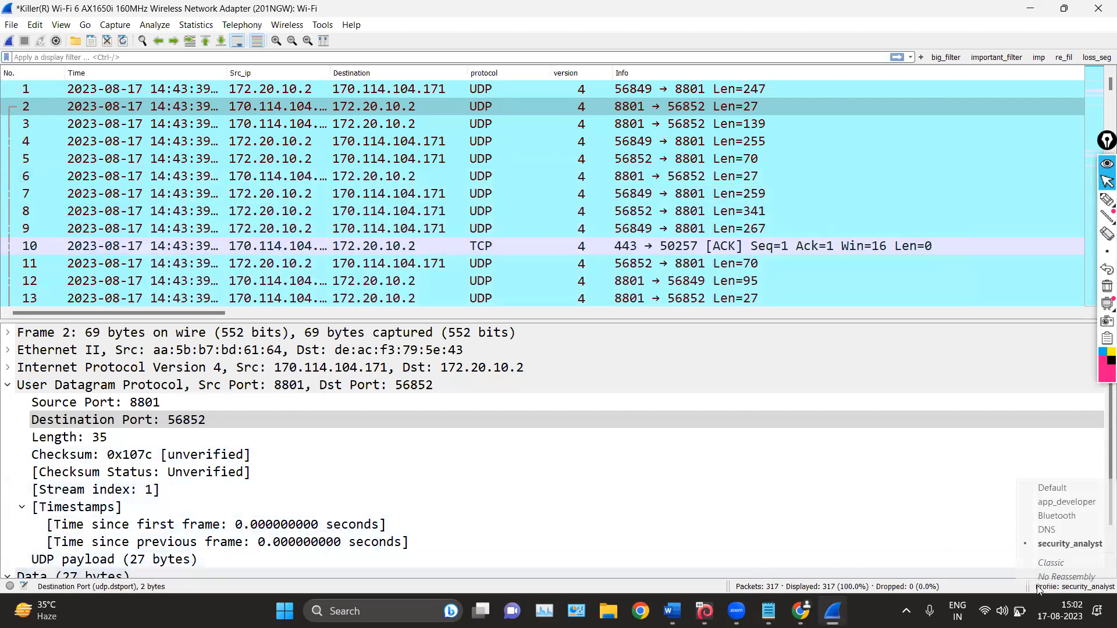
{"action": "left_click", "coordinate": [1047, 503]}
{"action": "left_click", "coordinate": [480, 396]}
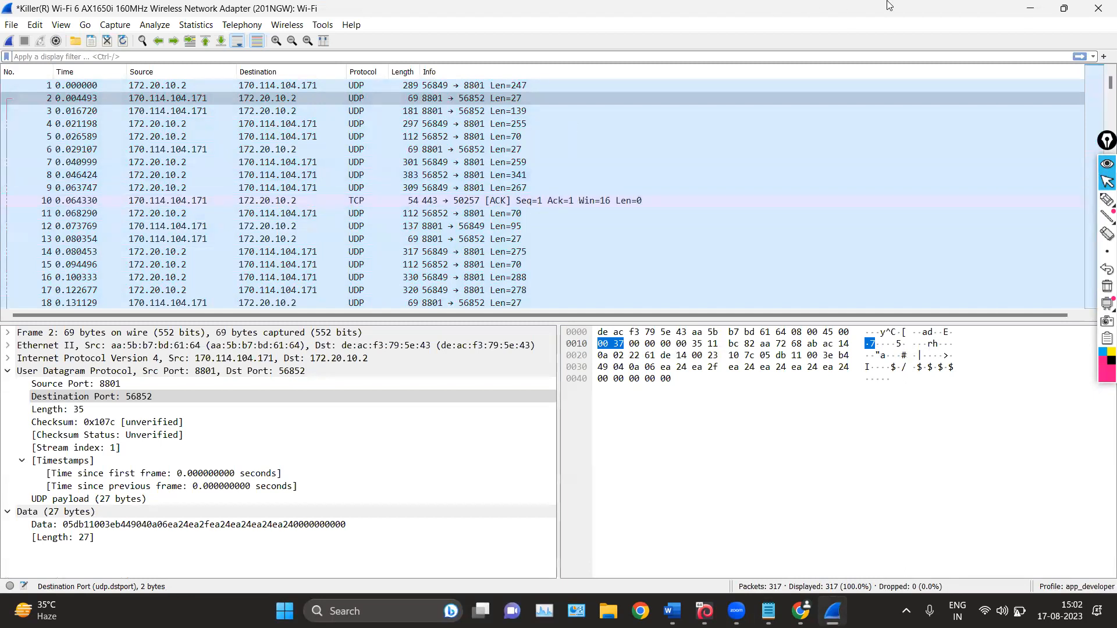
Switch to the Word document wireshark_notes_1.docx, review its status bar sections, and minimize it
{"action": "left_click", "coordinate": [1030, 8]}
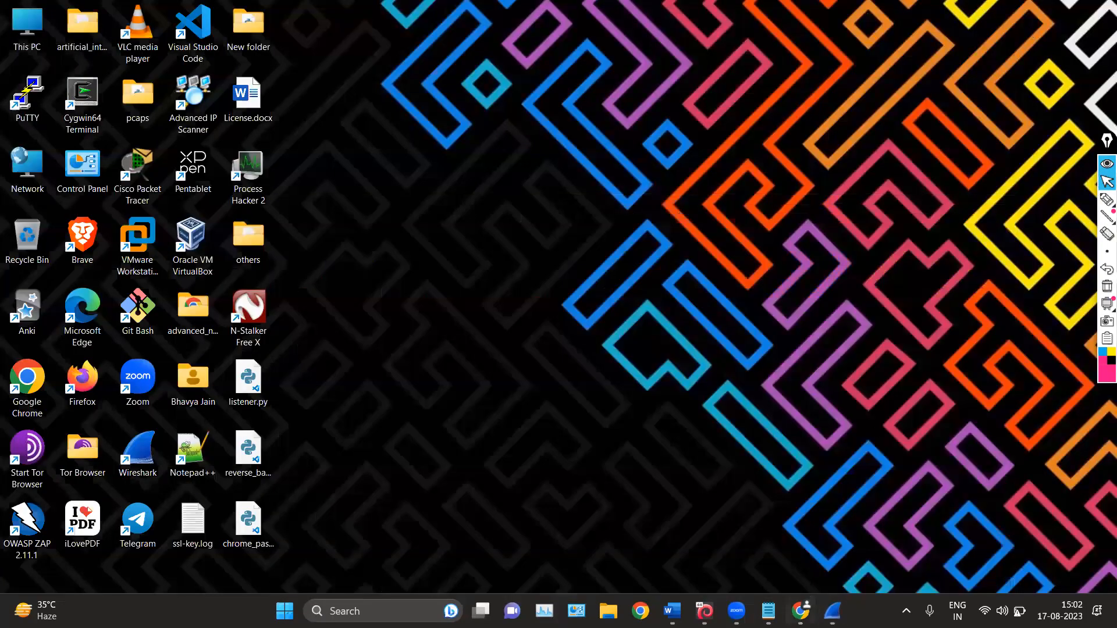
{"action": "left_click", "coordinate": [671, 610]}
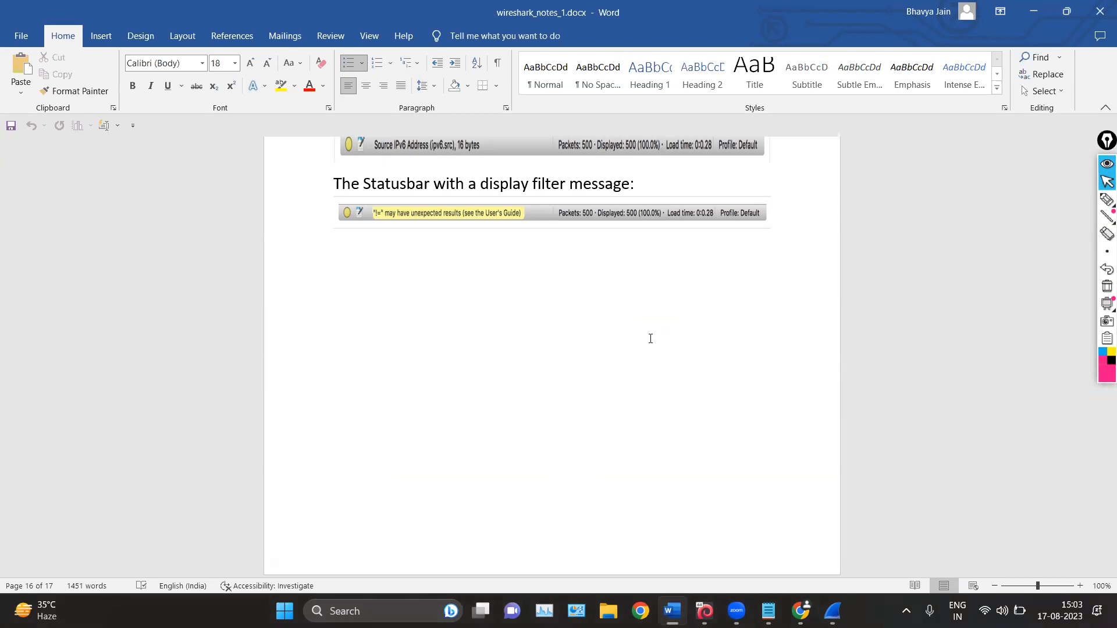
{"action": "scroll", "coordinate": [650, 339], "scroll_direction": "up", "scroll_amount": 6}
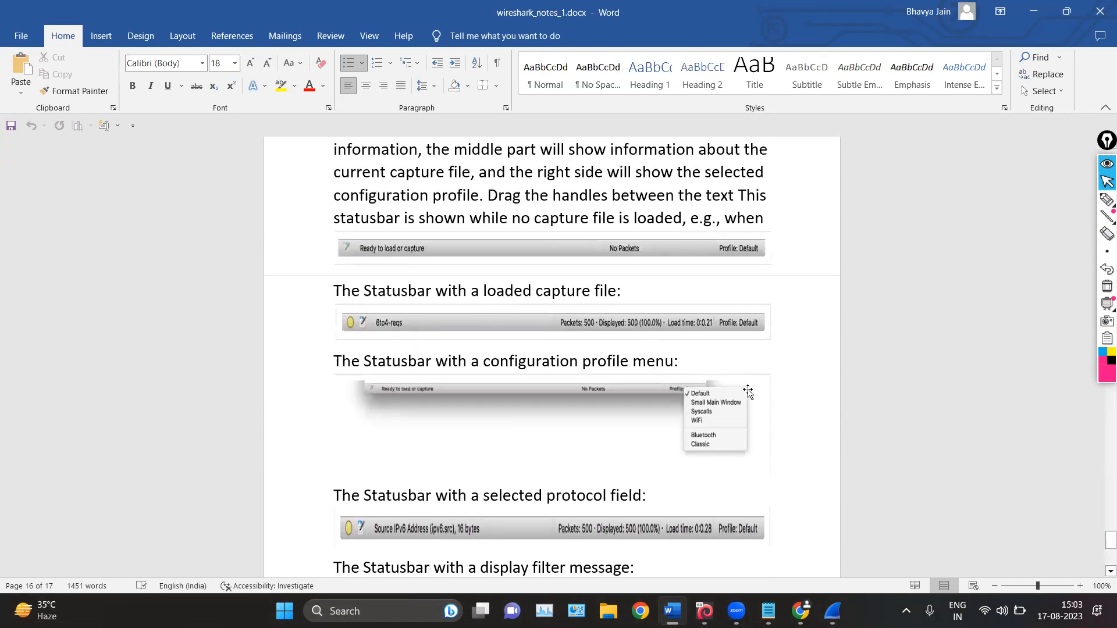
{"action": "scroll", "coordinate": [818, 330], "scroll_direction": "up", "scroll_amount": 2}
{"action": "scroll", "coordinate": [817, 330], "scroll_direction": "up", "scroll_amount": 12}
{"action": "left_click", "coordinate": [1028, 7]}
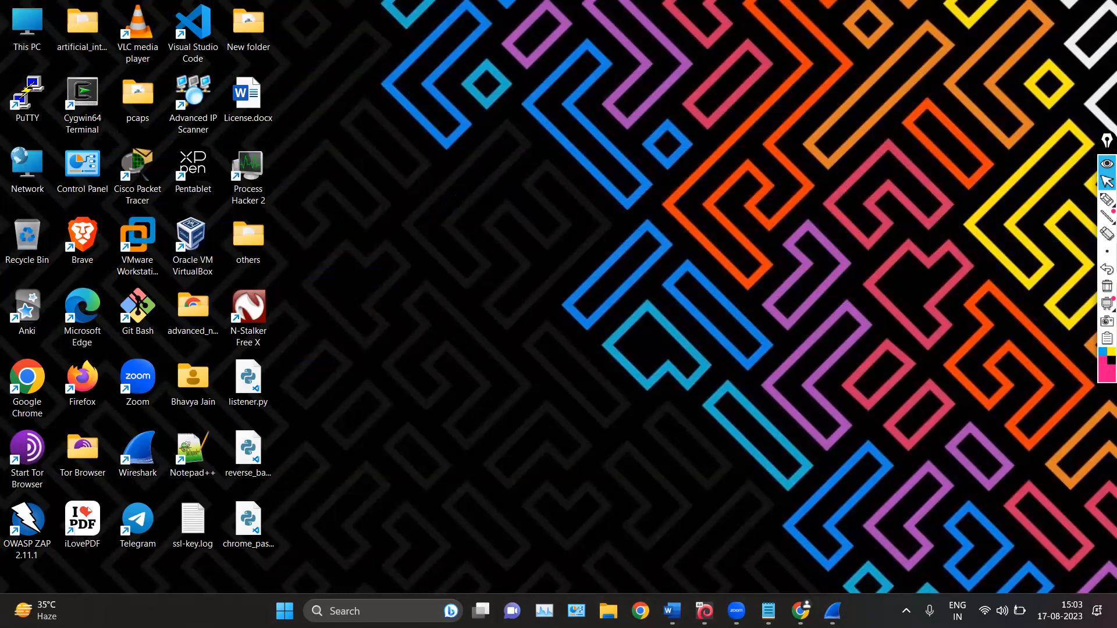
Return to Wireshark, apply the security_analyst configuration profile, and show the desktop
{"action": "left_click", "coordinate": [833, 611]}
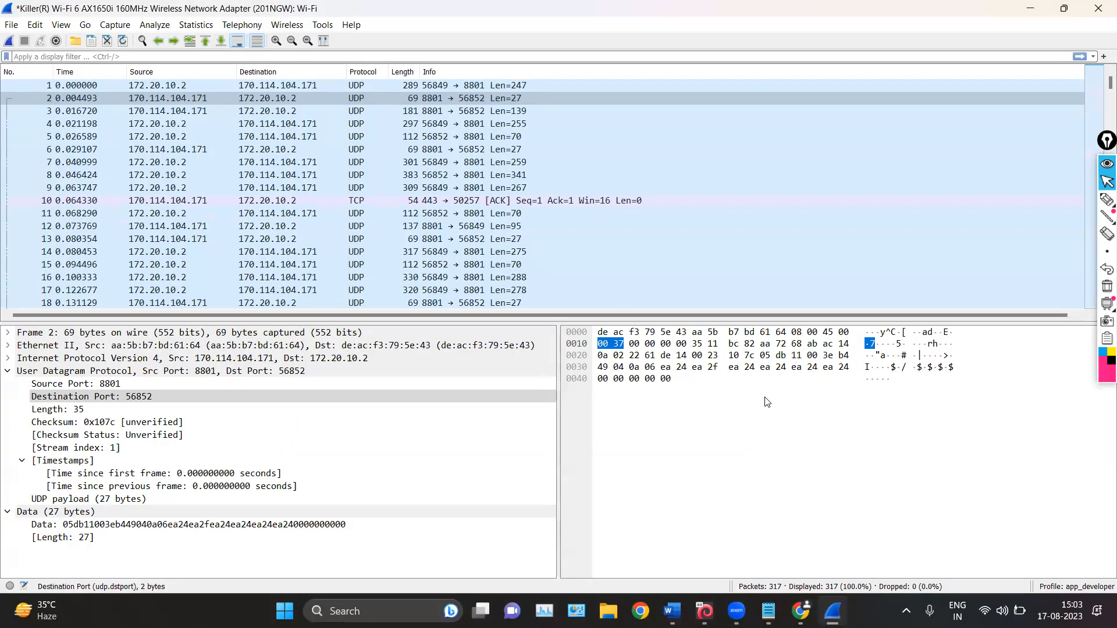
{"action": "left_click", "coordinate": [1060, 585]}
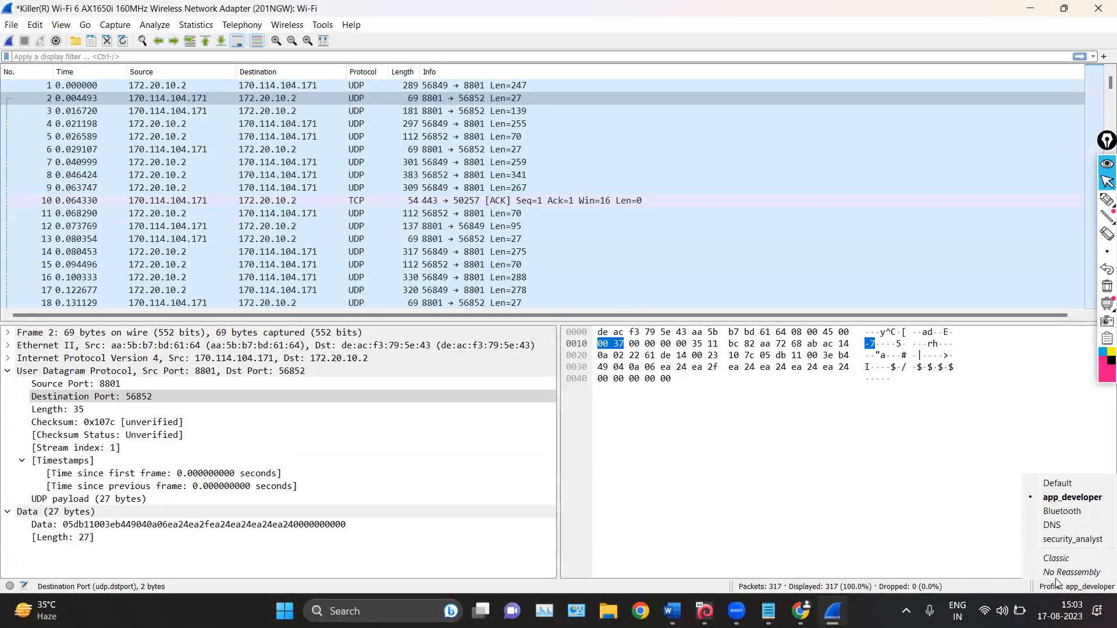
{"action": "left_click", "coordinate": [1051, 545]}
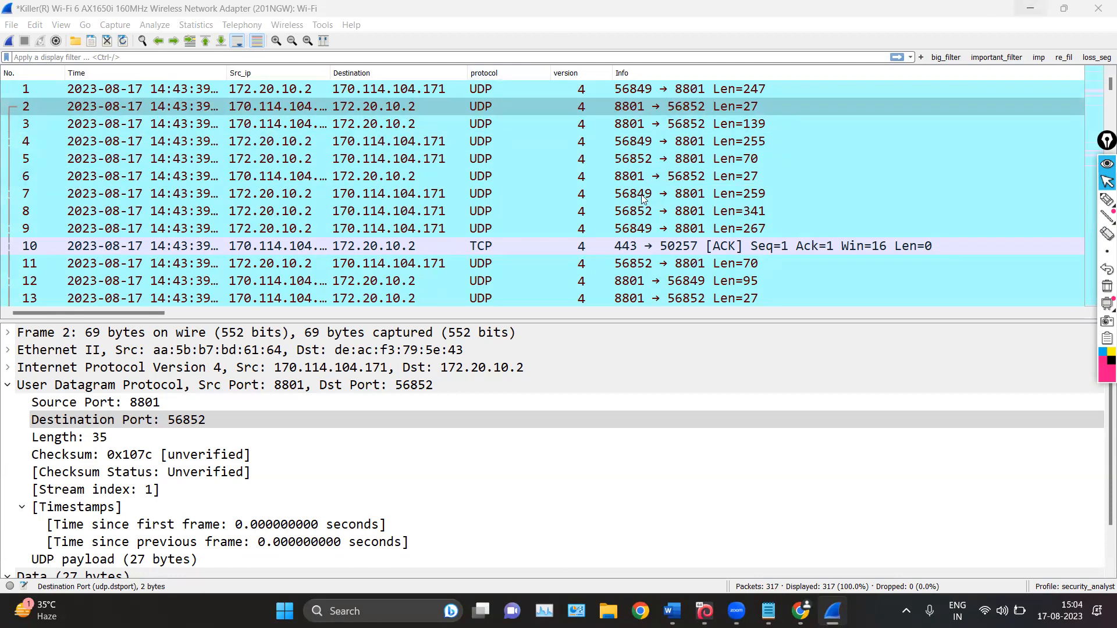
{"action": "key", "text": "super+d"}
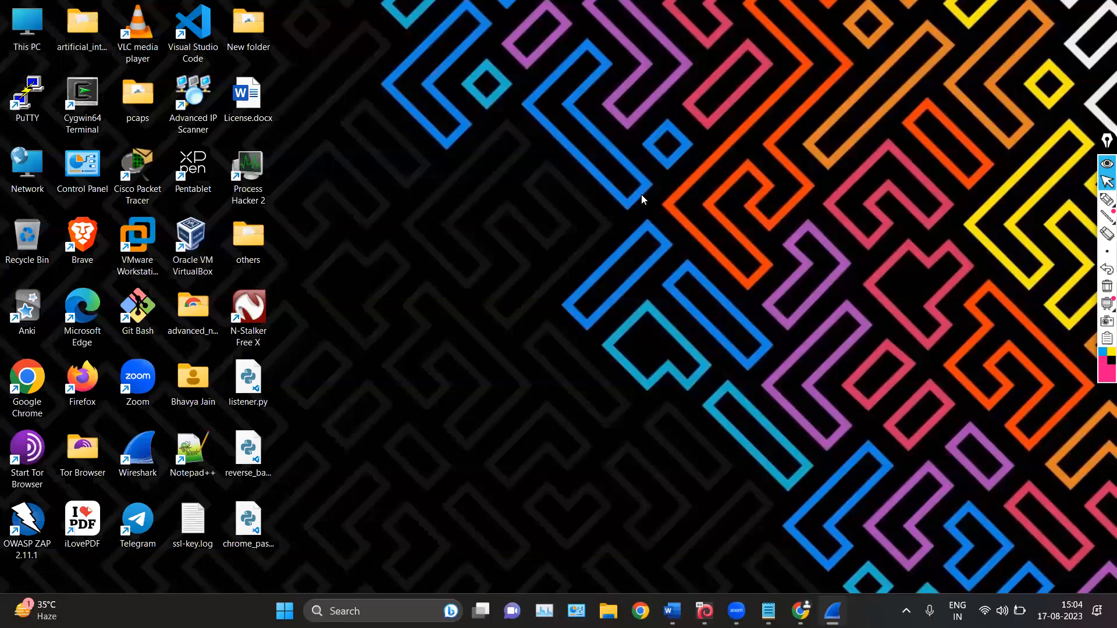